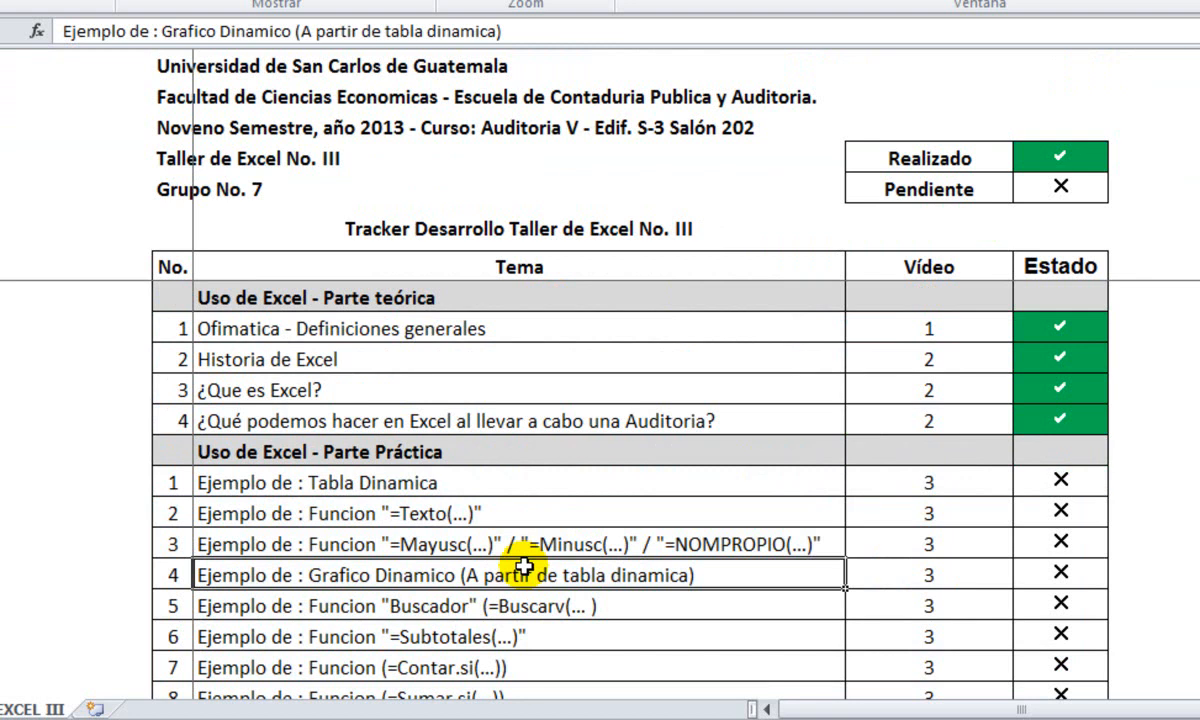
Review the practical Excel topics and their video numbers and status in the workshop tracker
key(Up)
key(Up)
key(Up)
key(Left)
key(shift+Right)
key(shift+Down)
key(shift+Down)
key(shift+Down)
key(shift+Down)
key(shift+Down)
key(shift+Down)
key(shift+Down)
key(shift+Down)
key(shift+Down)
key(shift+Down)
key(shift+Down)
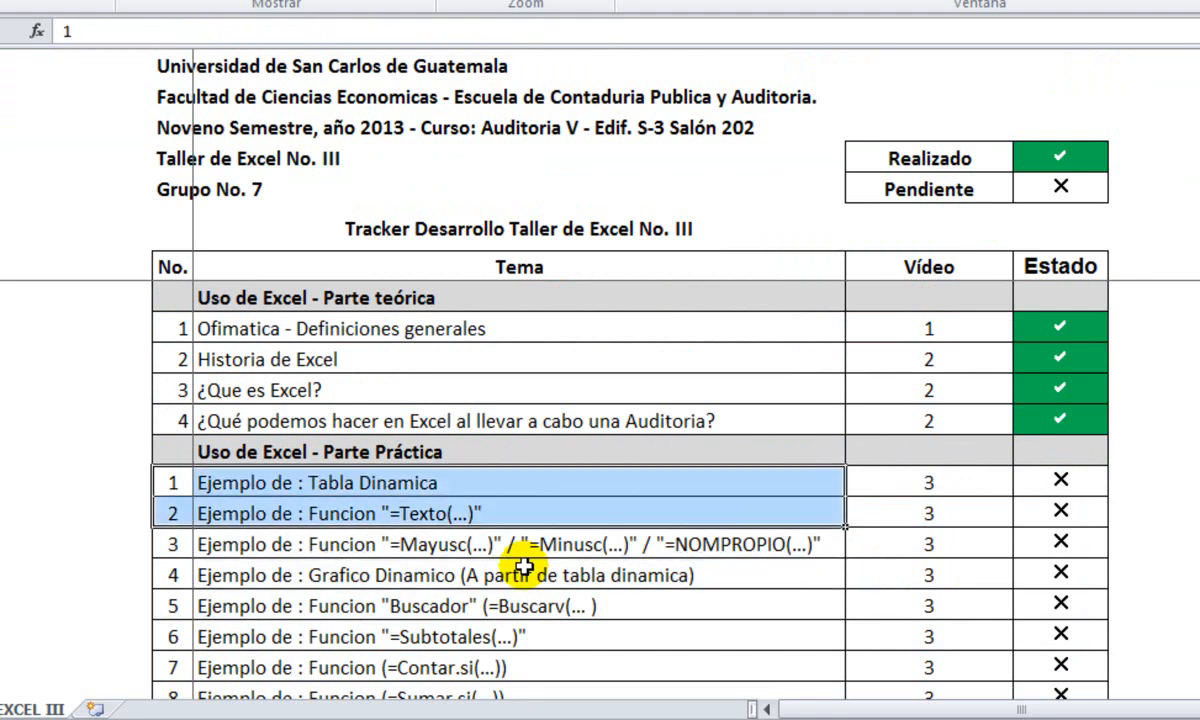
key(shift+Down)
key(shift+Up)
key(shift+Up)
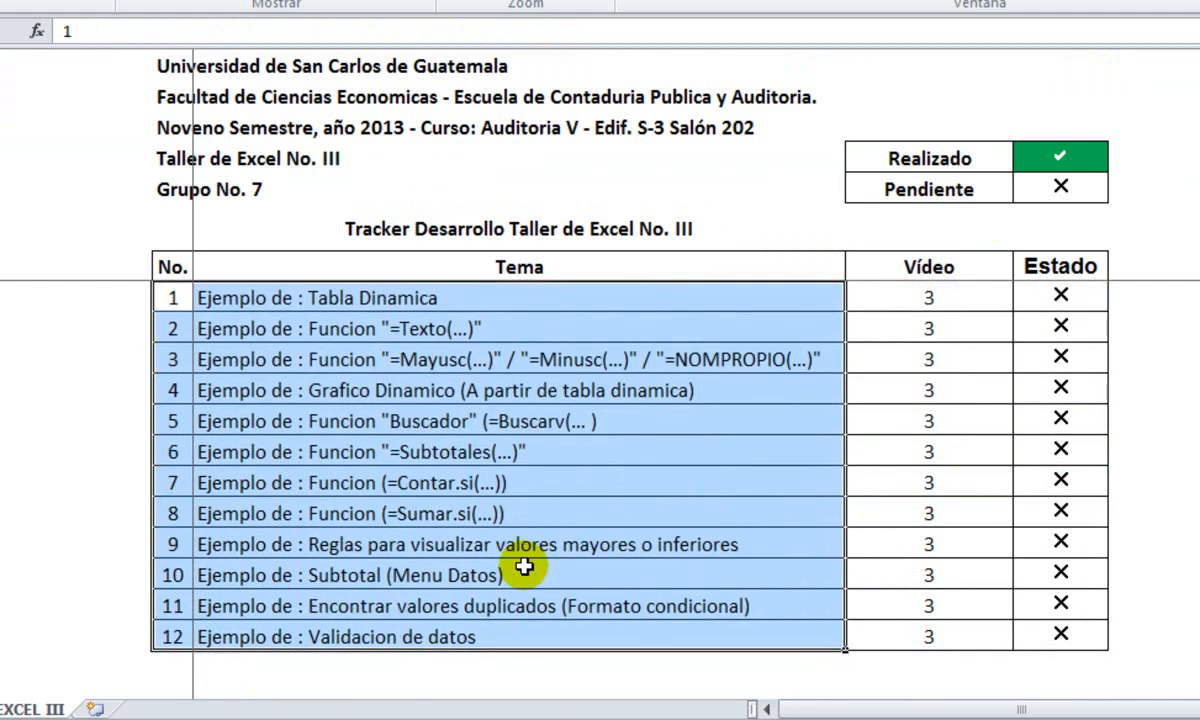
key(shift+Down)
key(shift+Right)
key(shift+Right)
key(Left)
key(Up)
key(Up)
key(Up)
key(Up)
key(Down)
key(Down)
key(Down)
key(Down)
key(Right)
key(shift+Right)
key(shift+Down)
key(shift+Down)
key(shift+Down)
key(shift+Down)
key(shift+Down)
key(shift+Down)
key(shift+Down)
key(shift+Down)
key(shift+Down)
key(shift+Down)
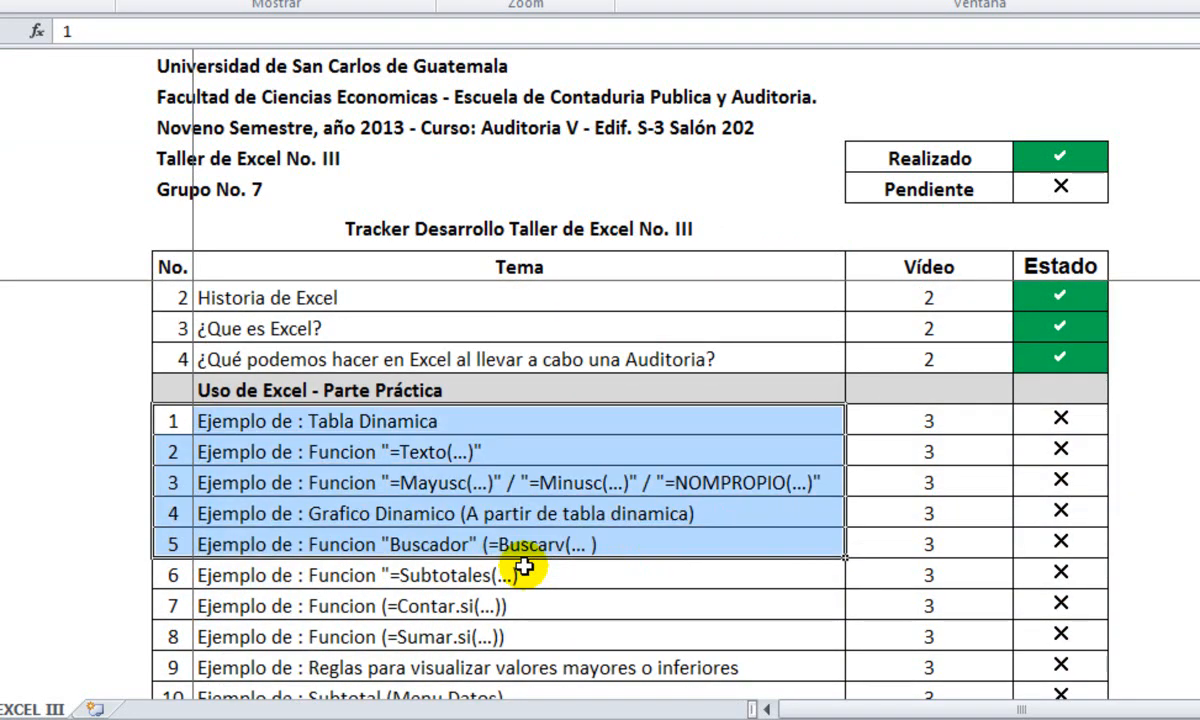
key(shift+Right)
key(shift+Down)
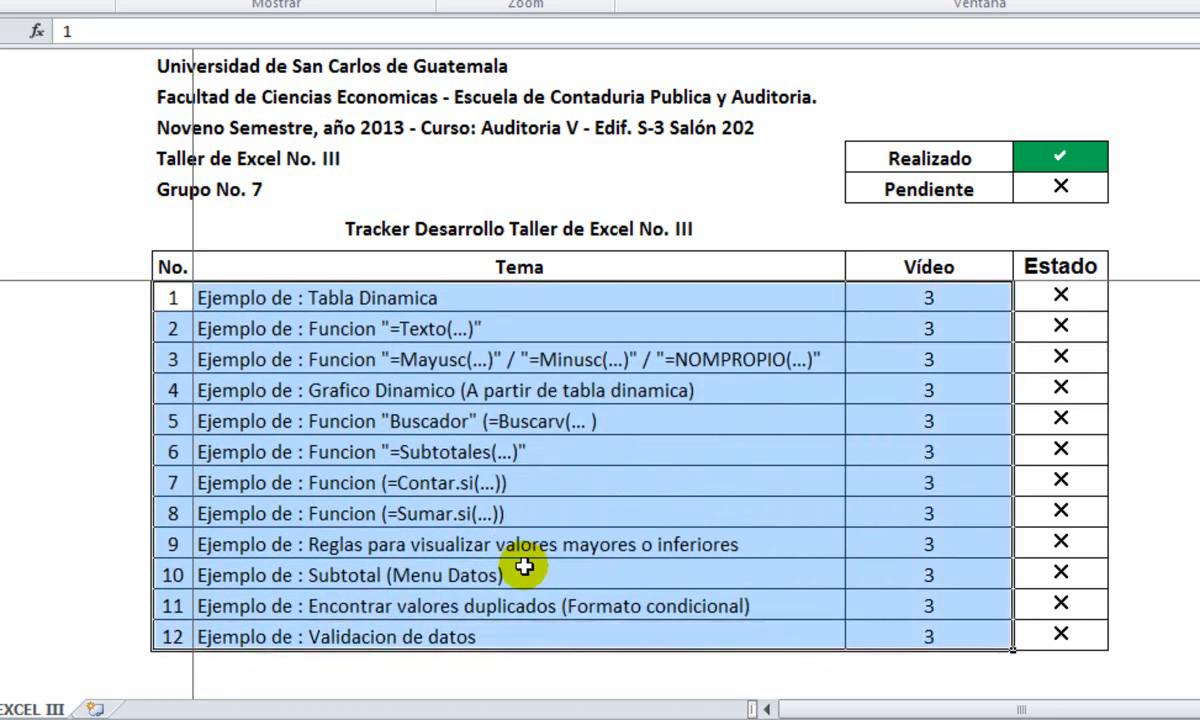
key(shift+Right)
Switch to the BD DEPOSITOS workbook and look over the column headers of the deposits table
click(566, 684)
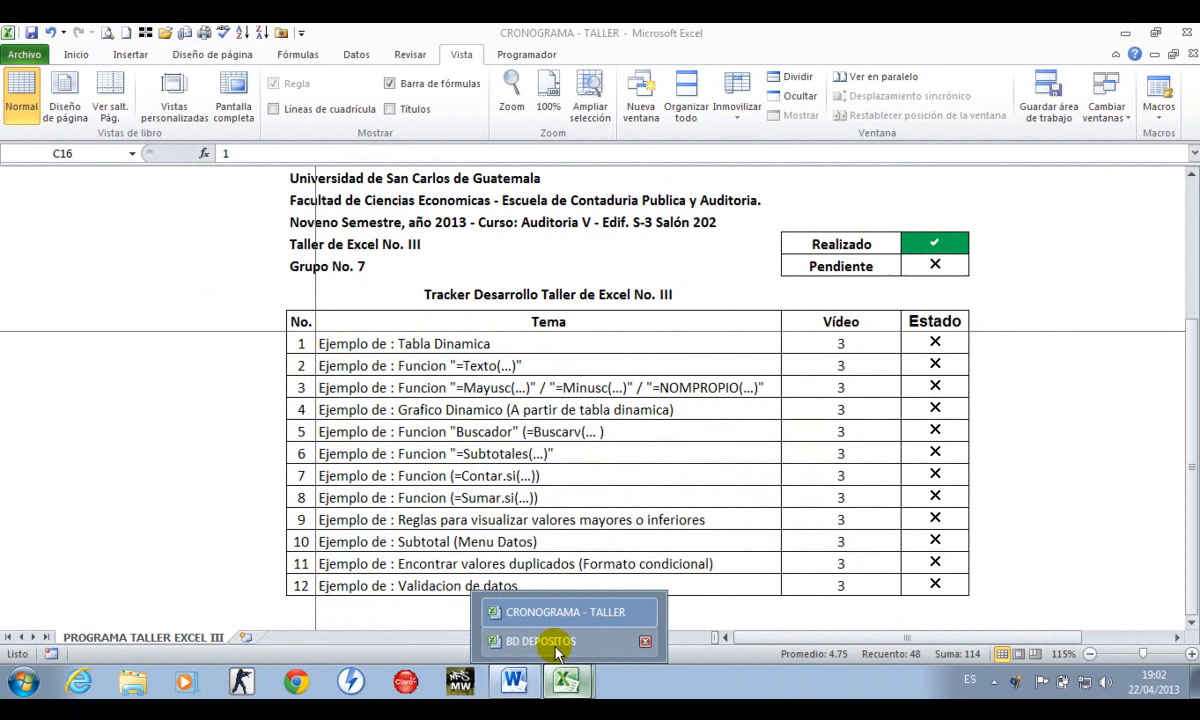
click(557, 652)
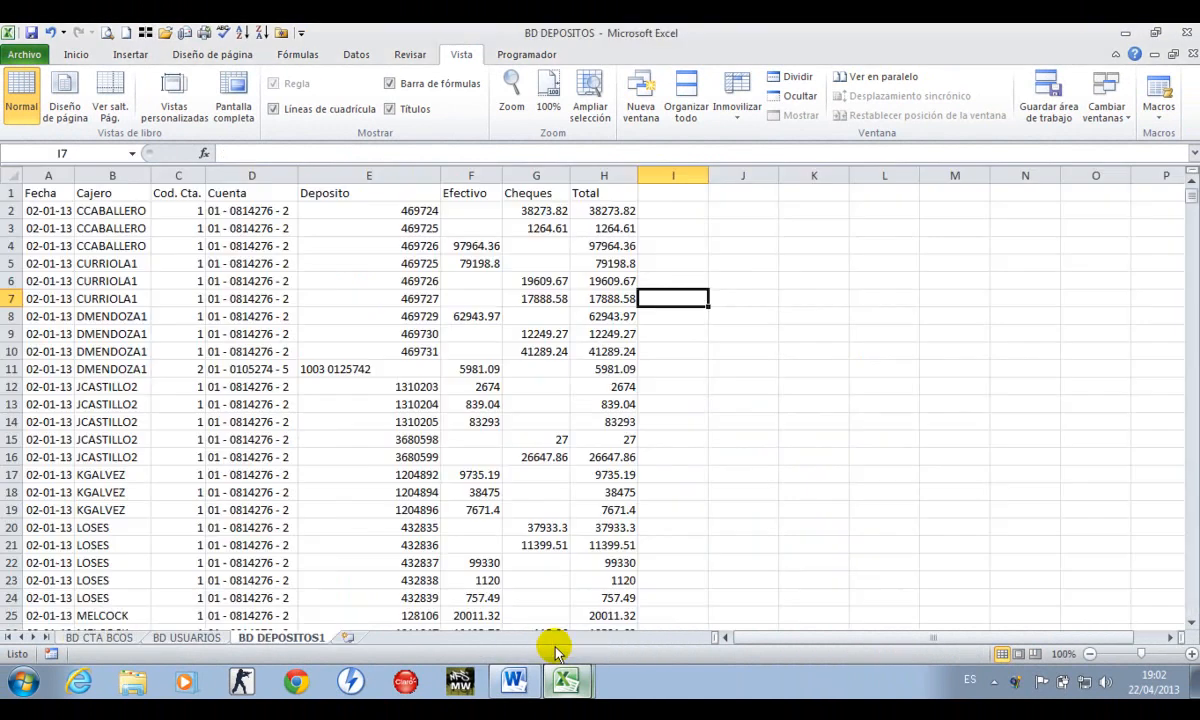
click(425, 457)
key(Home)
key(ctrl+Home)
key(Right)
key(Left)
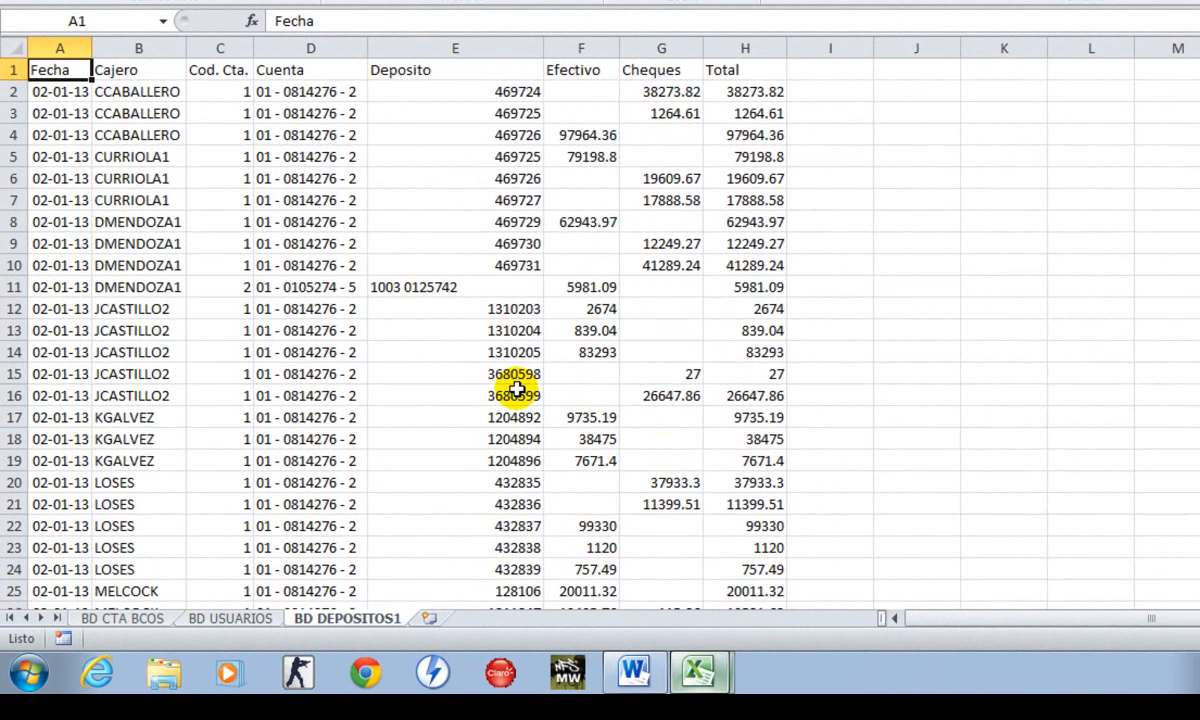
key(Right)
key(Left)
key(ctrl+Right)
key(Left)
key(Home)
Apply all borders to the entire deposits table, from the Fecha header to the last row of the Total column
key(ctrl+shift+Right)
key(ctrl+shift+Down)
key(shift+Up)
key(shift+Down)
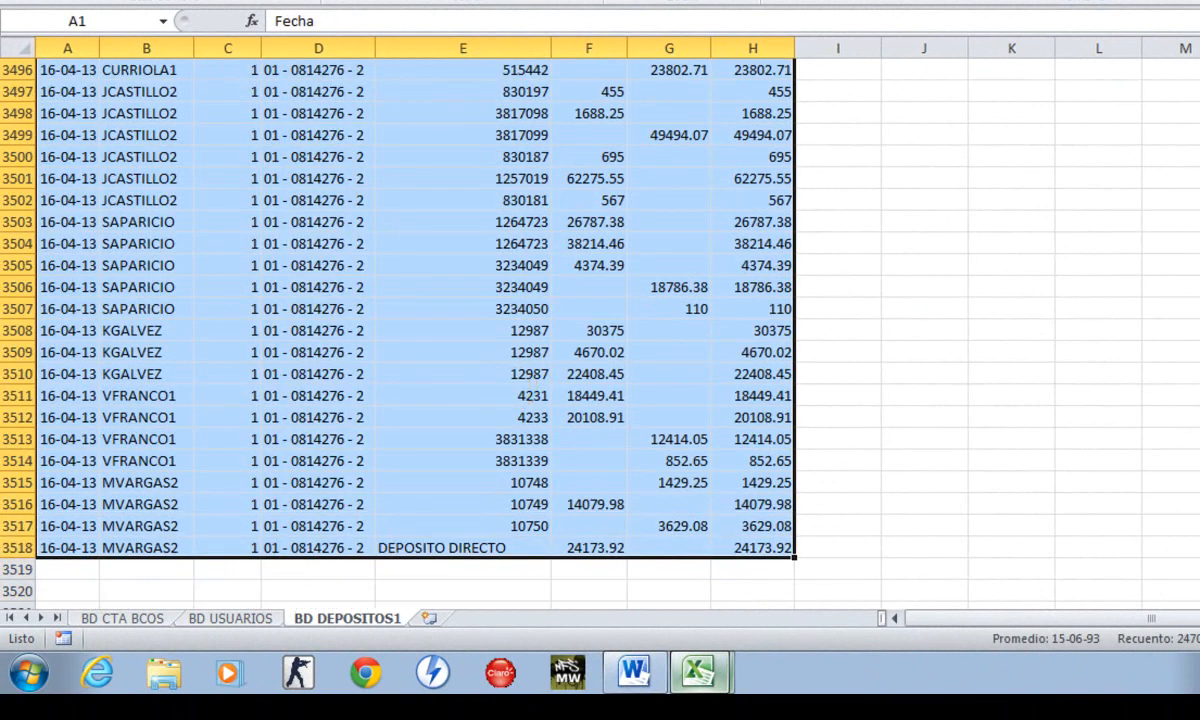
click(271, 38)
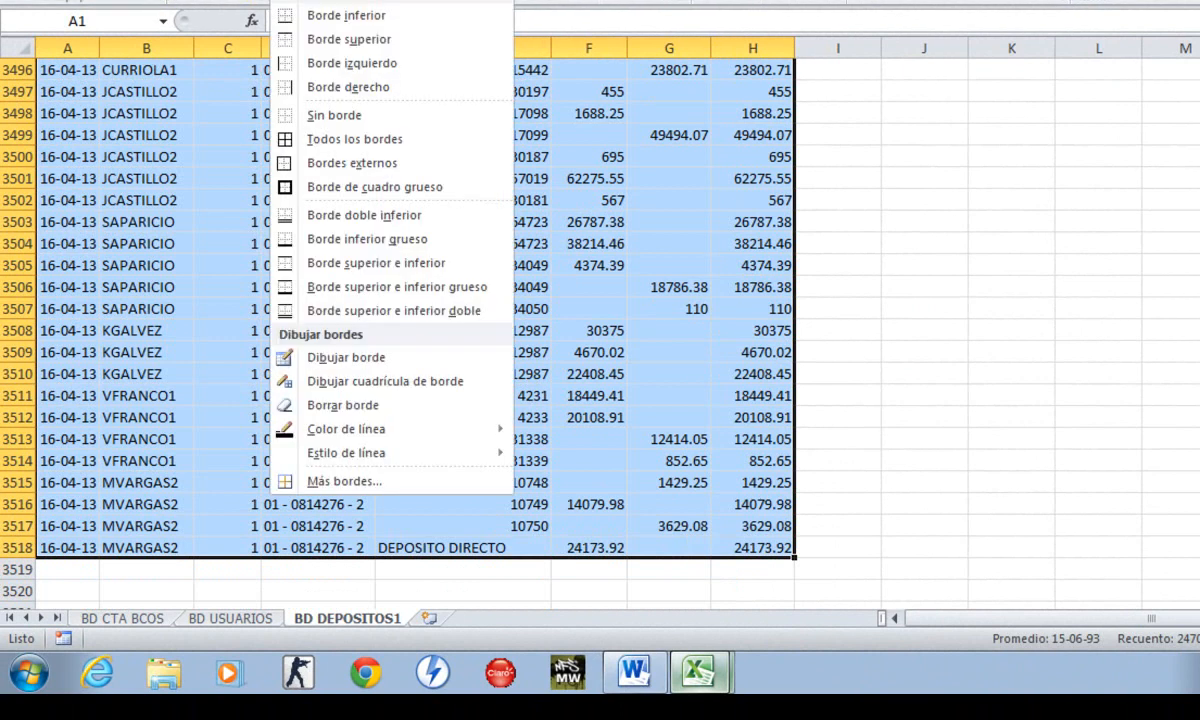
click(313, 142)
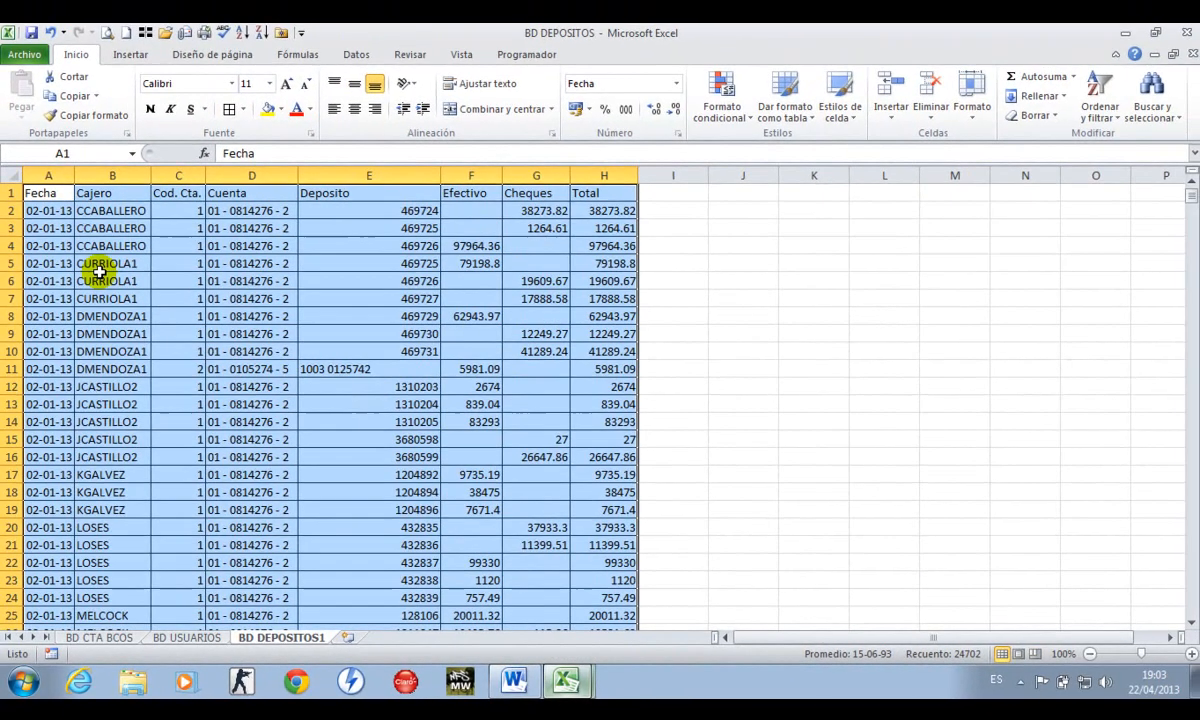
Make the header row of the deposits table, Fecha through Total, bold and centred
click(100, 268)
key(ctrl+Home)
key(ctrl+shift+Right)
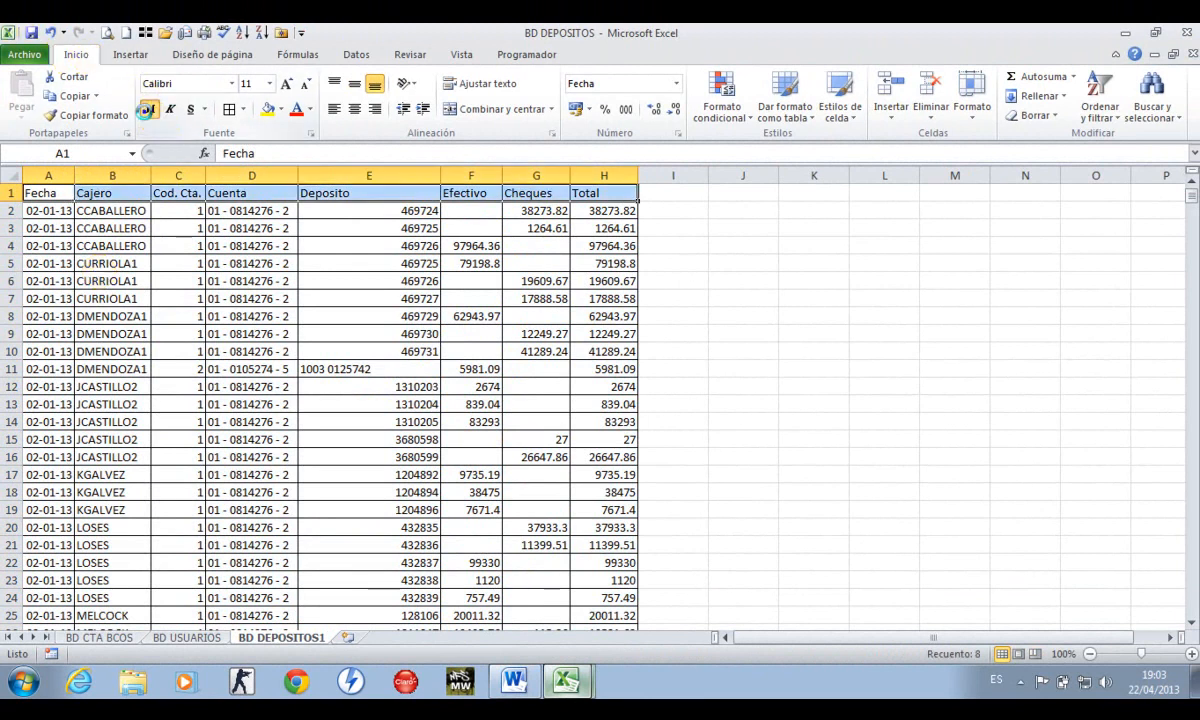
key(Down)
key(Up)
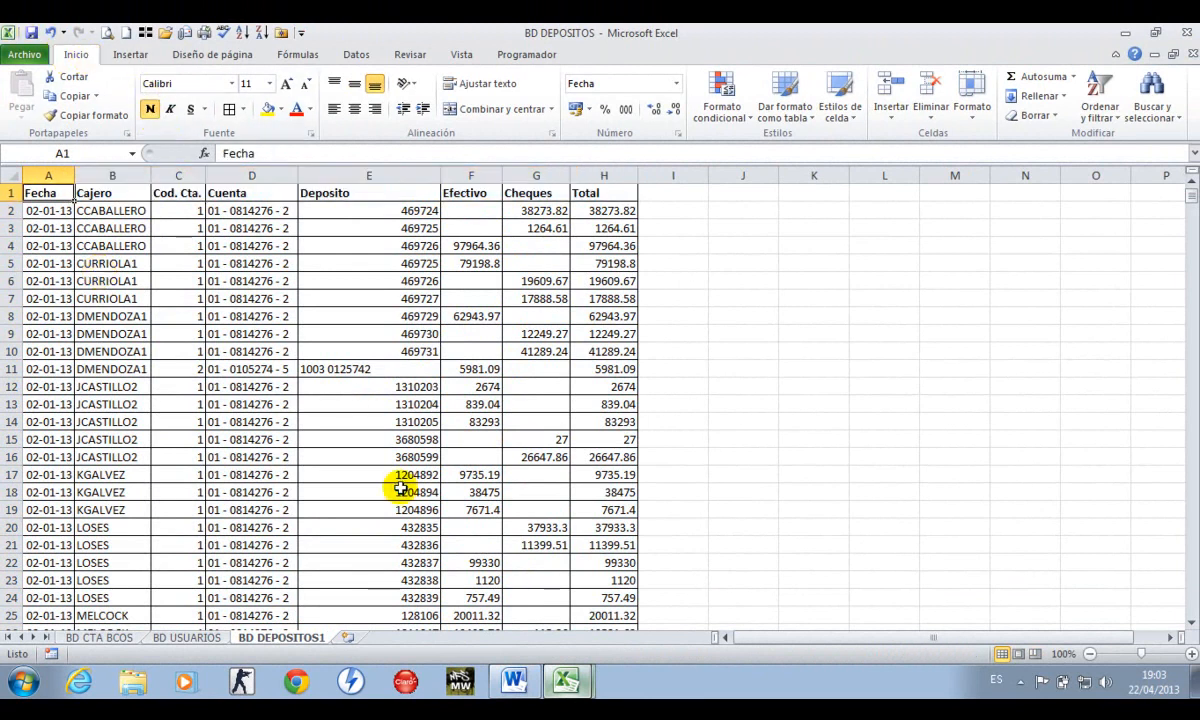
key(ctrl+shift+Right)
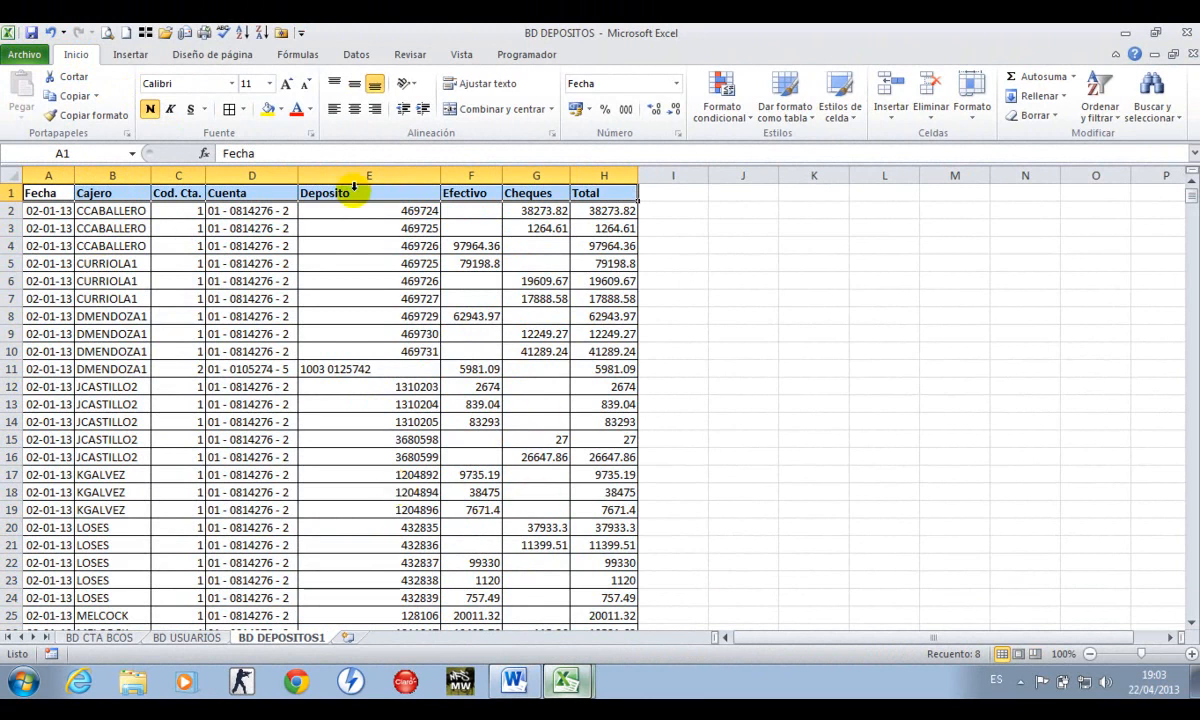
click(354, 109)
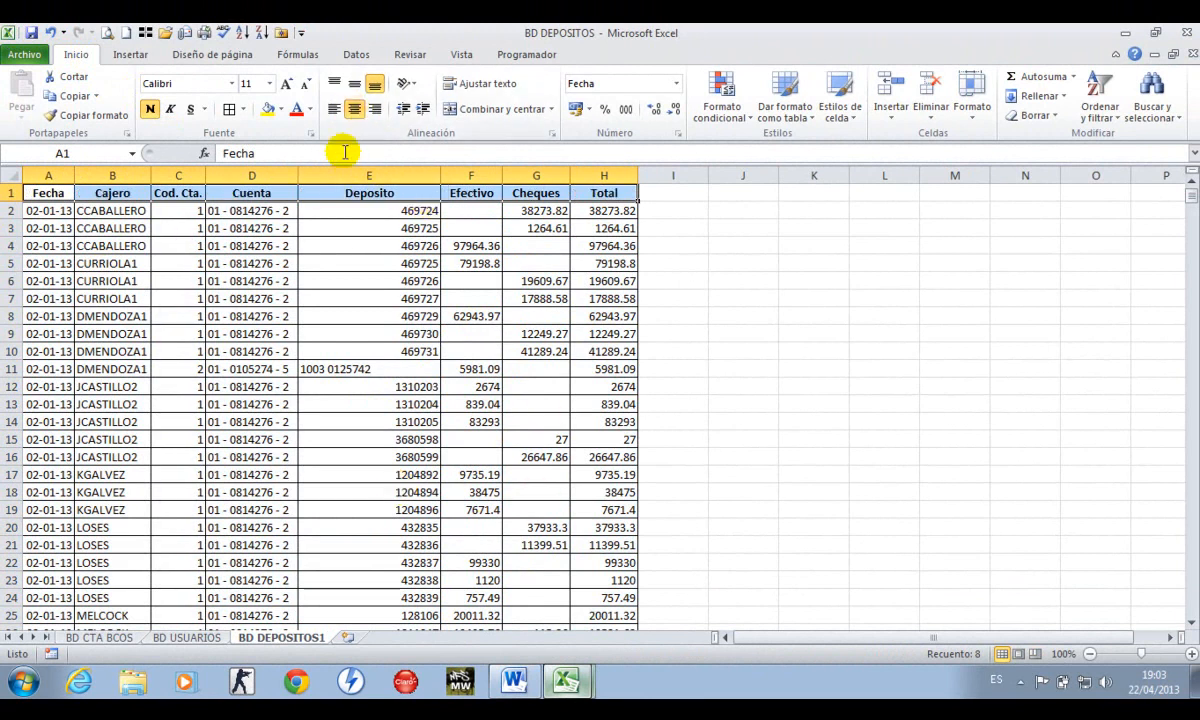
click(281, 112)
click(391, 444)
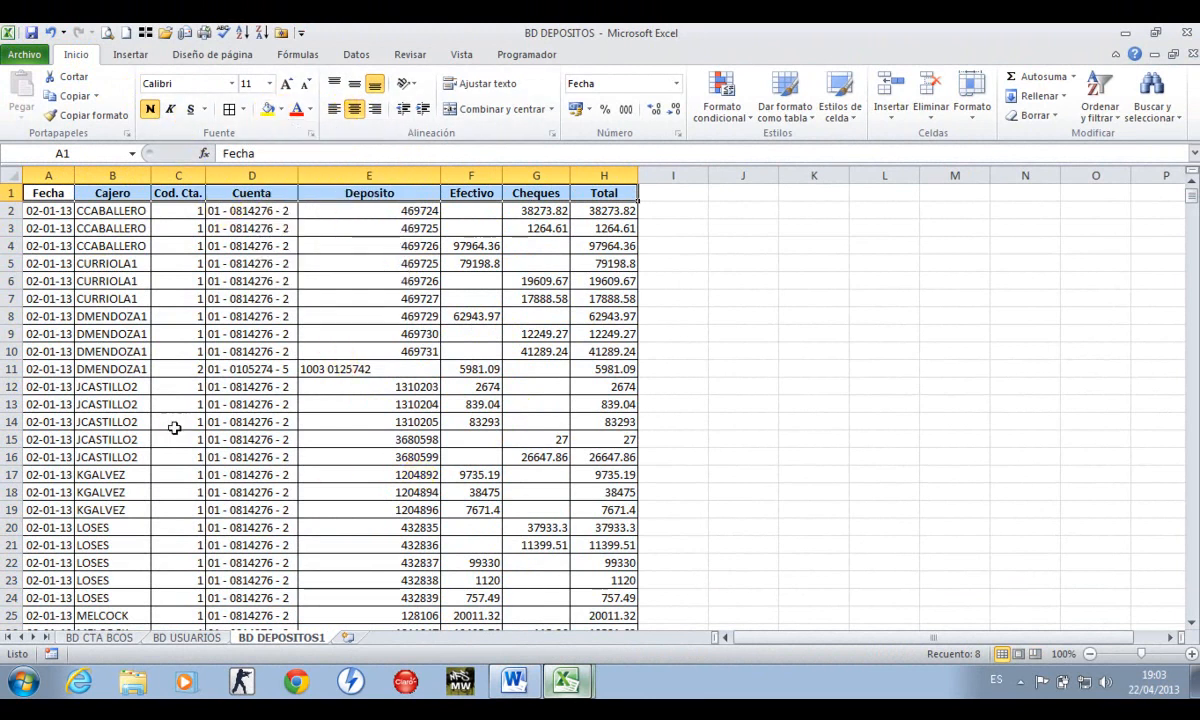
Examine the last records of the deposits table and the empty rows below them
key(Left)
key(ctrl+Down)
key(Down)
key(Down)
key(Down)
key(Down)
key(Down)
key(Down)
key(Down)
key(ctrl+Up)
key(Right)
key(Right)
key(Right)
key(Right)
key(Right)
key(Down)
key(Down)
Switch to the CRONOGRAMA - TALLER workbook and check the first practical topic, Tabla Dinamica
mouse_move(566, 681)
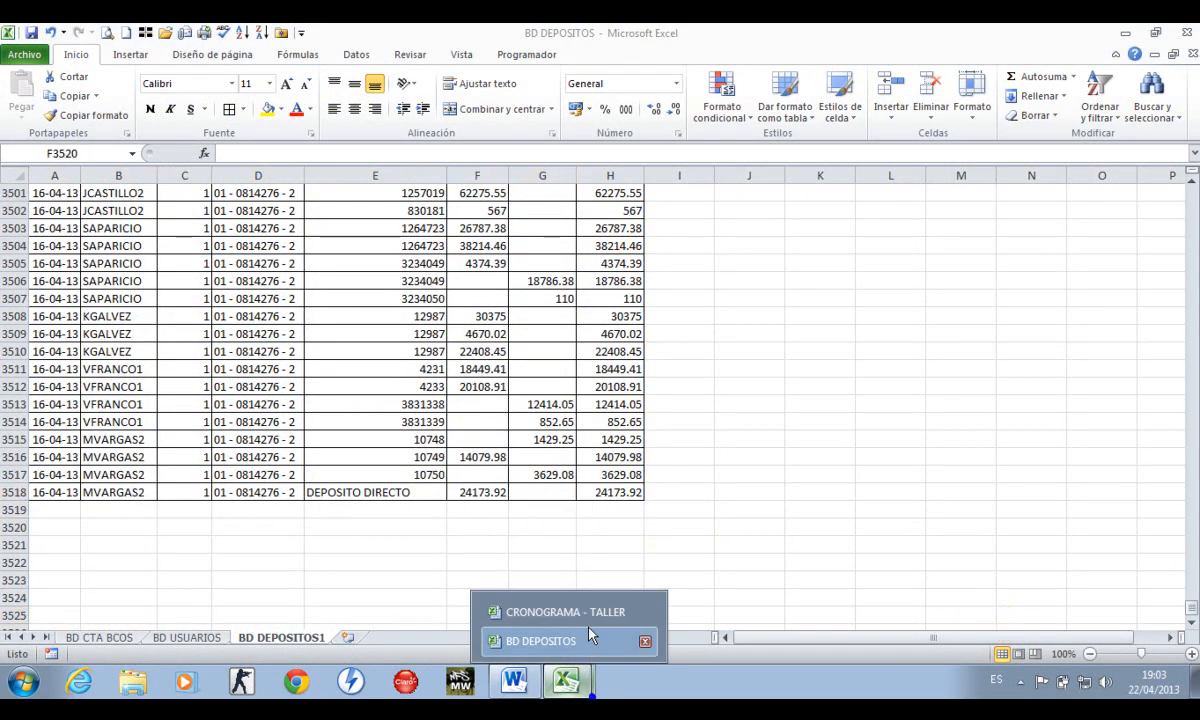
click(560, 613)
drag(470, 476, 515, 495)
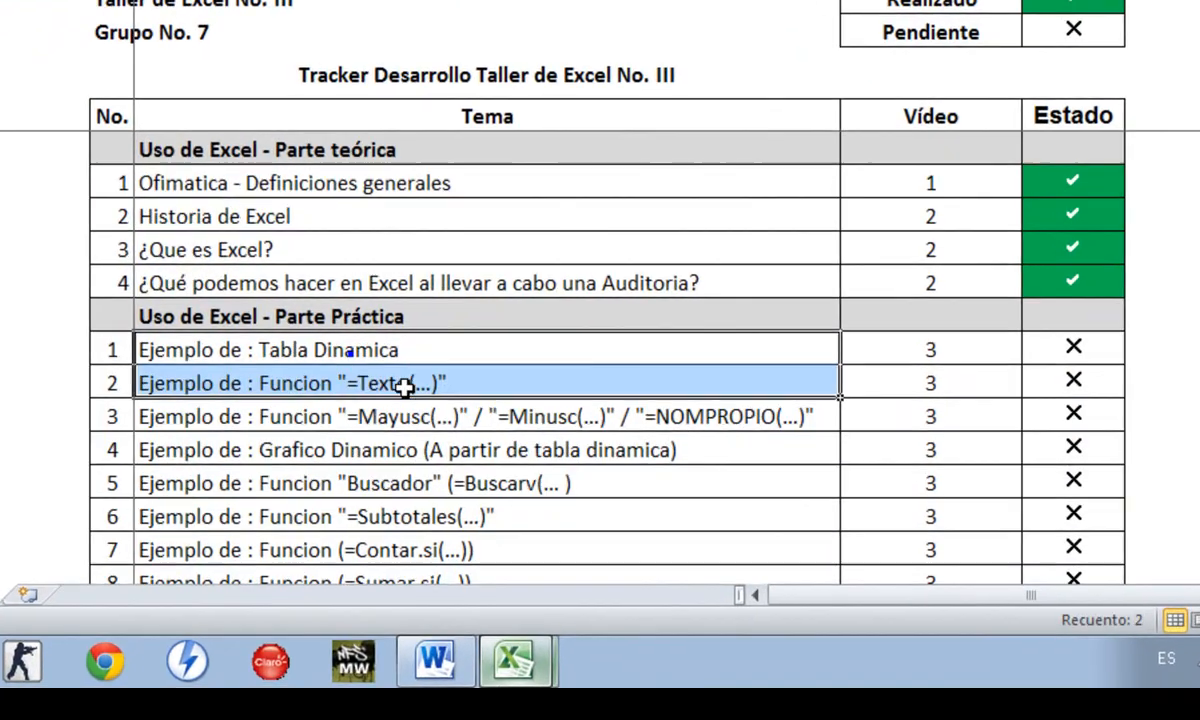
click(330, 342)
Return to the BD DEPOSITOS workbook and add a new blank worksheet after BD DEPOSITOS1
mouse_move(511, 660)
click(540, 642)
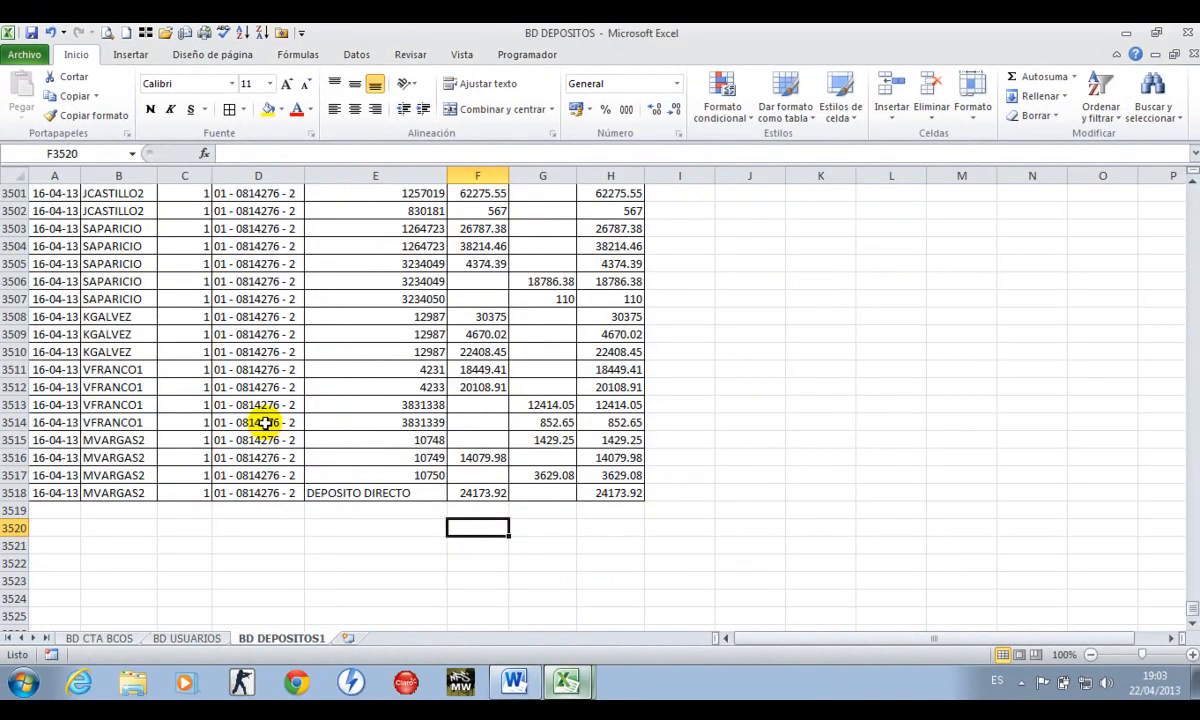
click(262, 422)
click(347, 637)
click(287, 436)
key(ctrl+Left)
key(ctrl+Up)
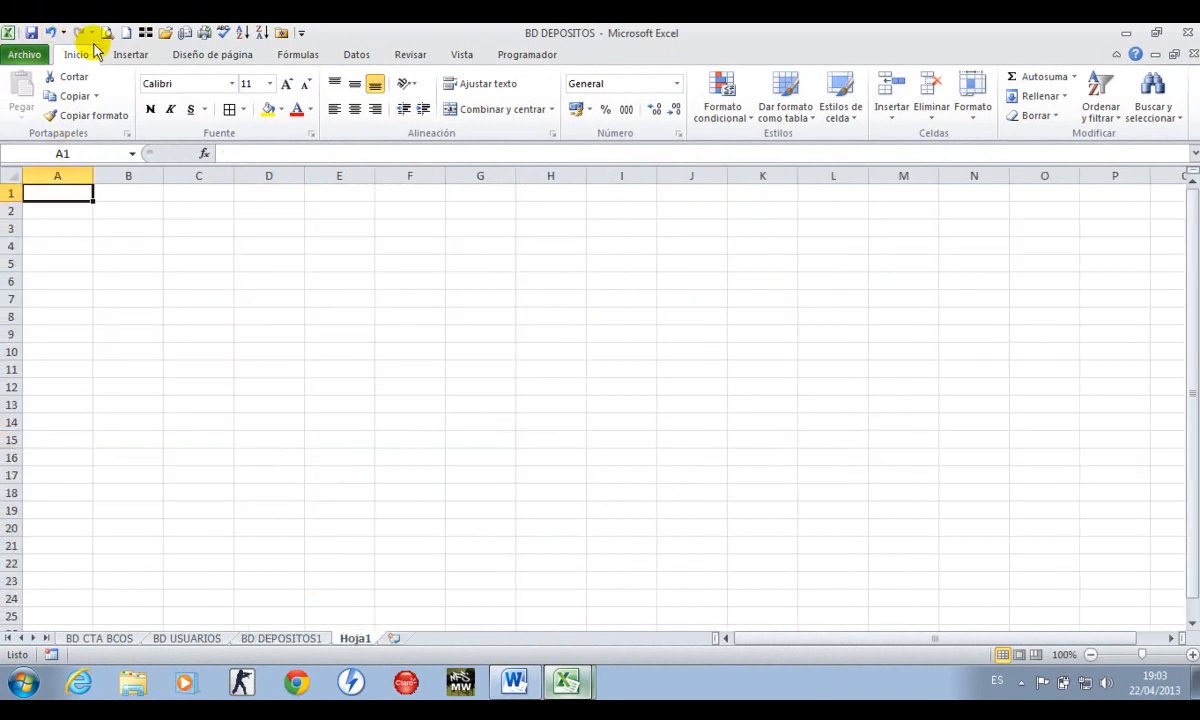
Insert a pivot table at Hoja1!$A$1 from the source range 'BD DEPOSITOS1'!$A$1:$H$3518
click(128, 54)
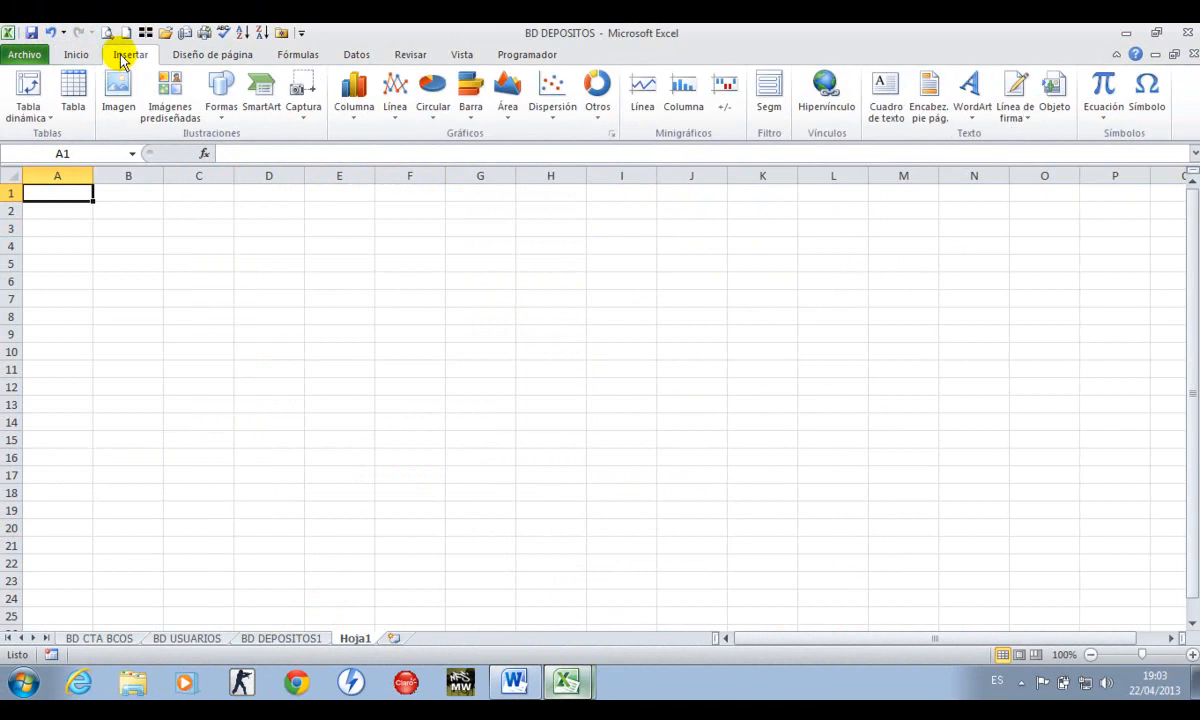
click(36, 116)
click(55, 135)
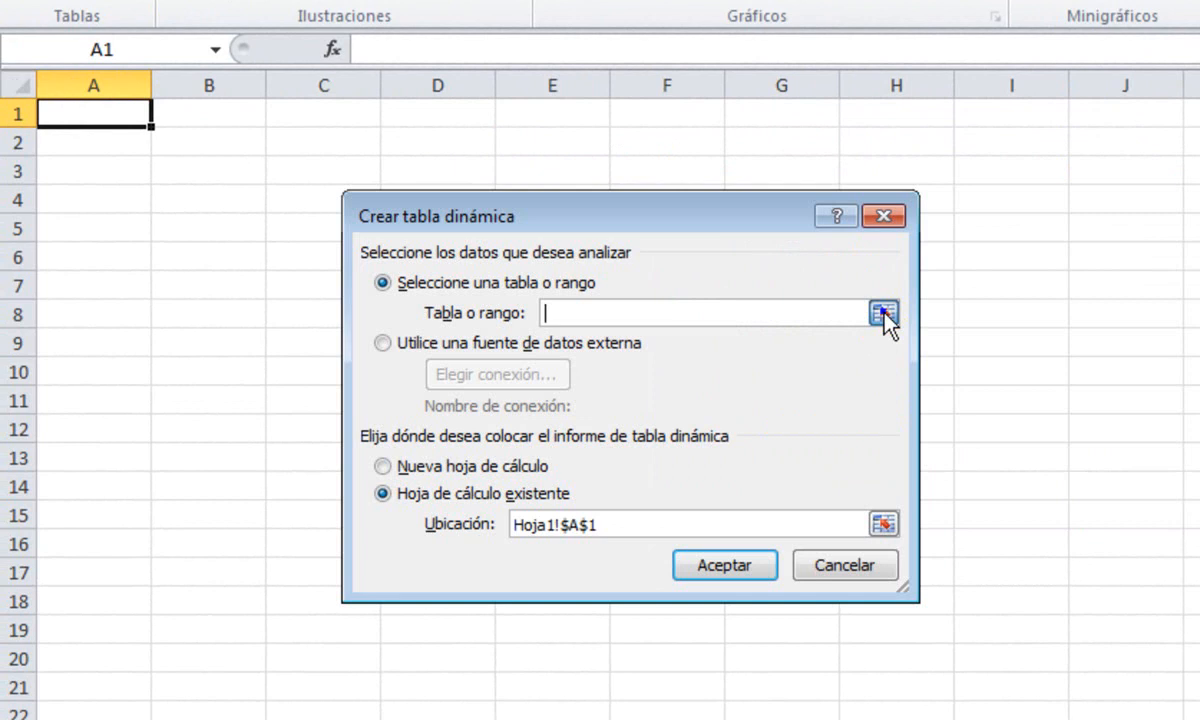
click(884, 313)
key(ctrl+Page_Up)
key(ctrl+Home)
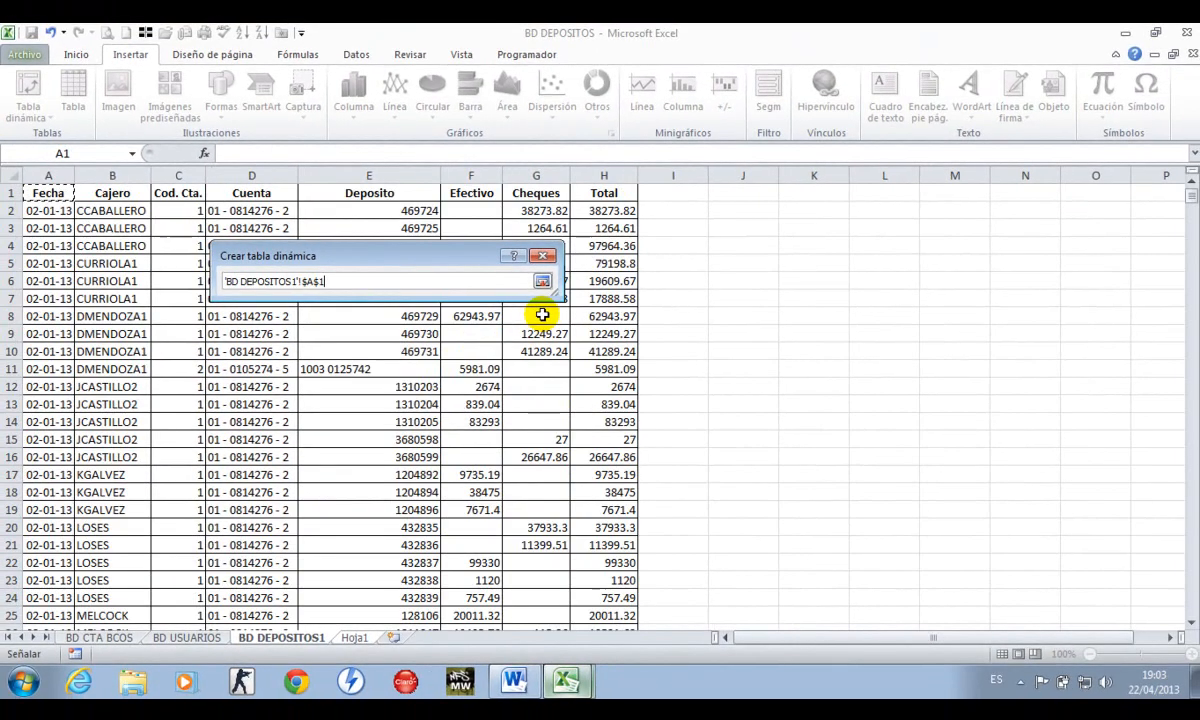
key(ctrl+shift+End)
click(541, 281)
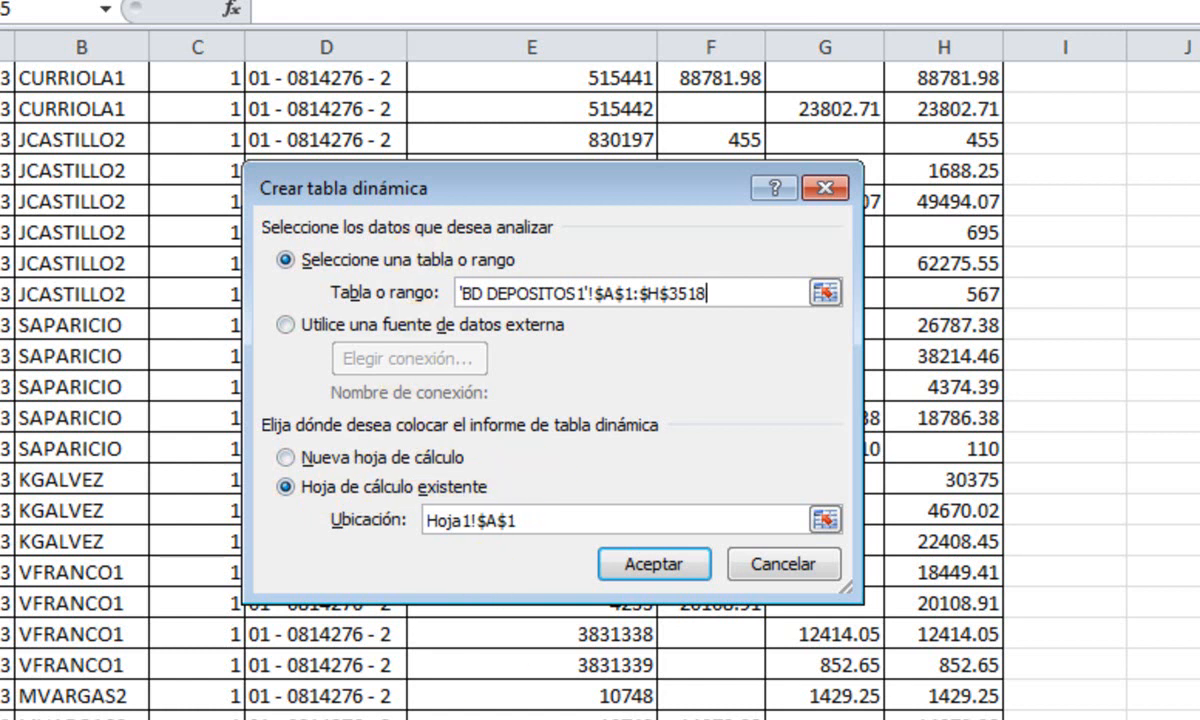
click(676, 562)
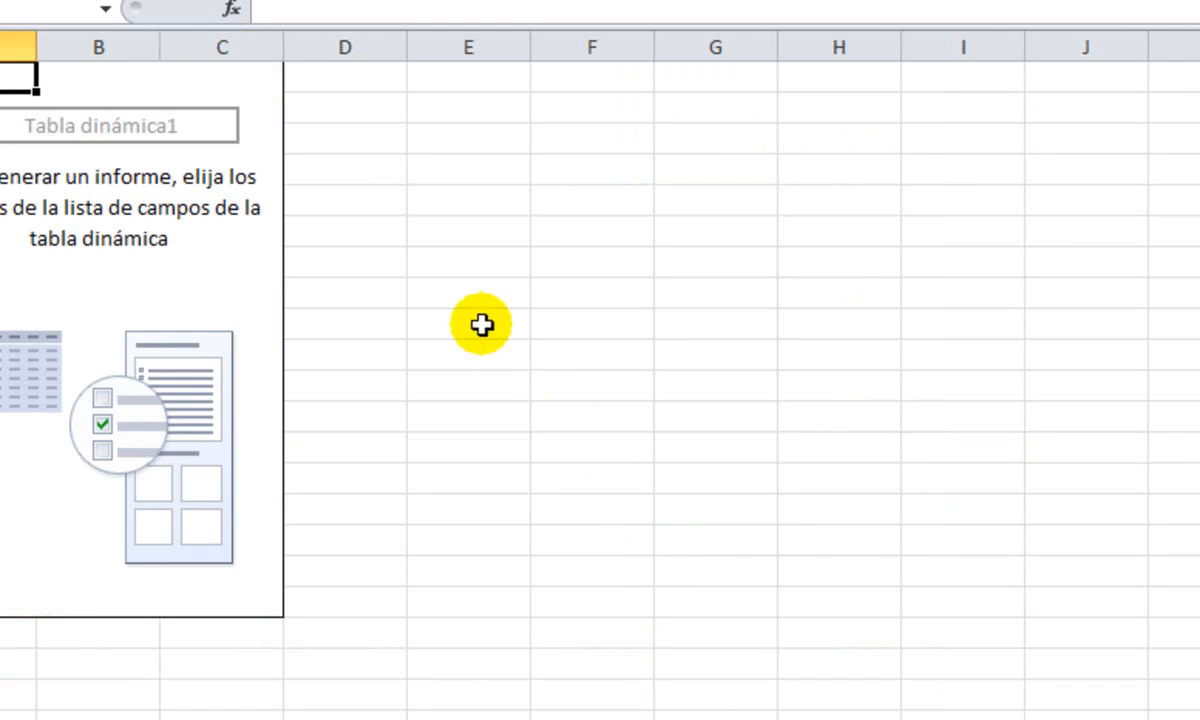
click(68, 268)
click(16, 77)
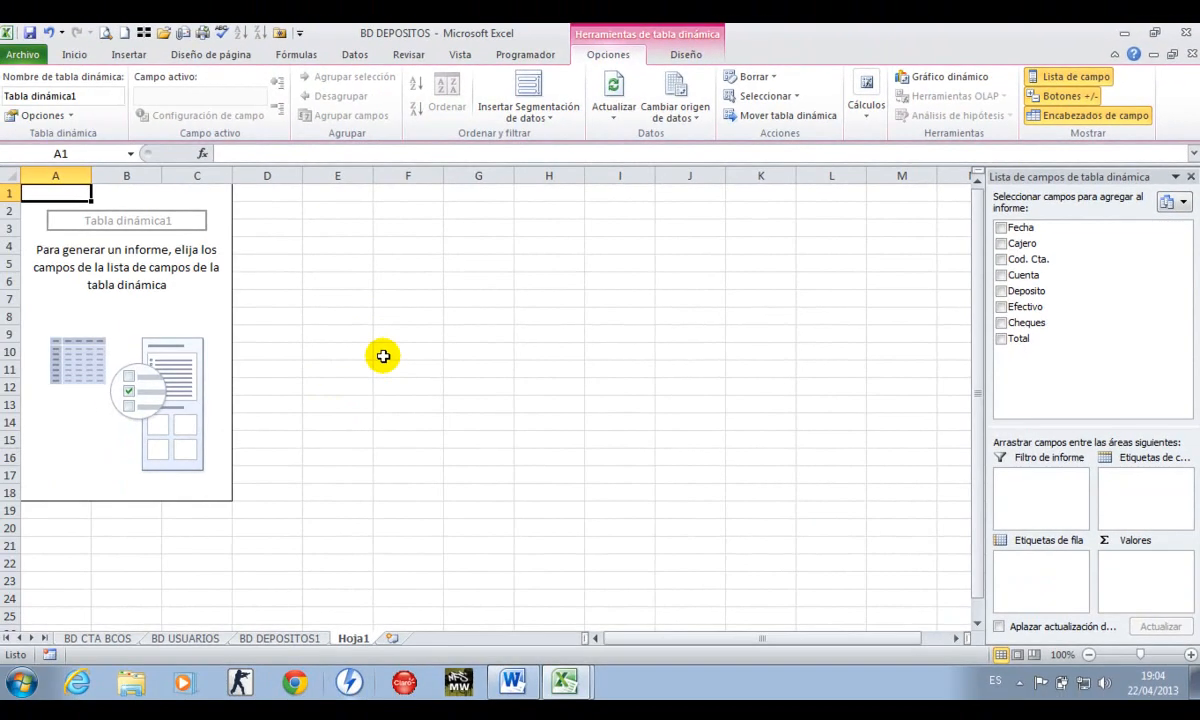
Switch to the Teoria a Ejemplos document in Word and set Sumarización apart as its own paragraph in the TABLA DINAMICA theory
click(512, 682)
scroll(531, 393, down, 5)
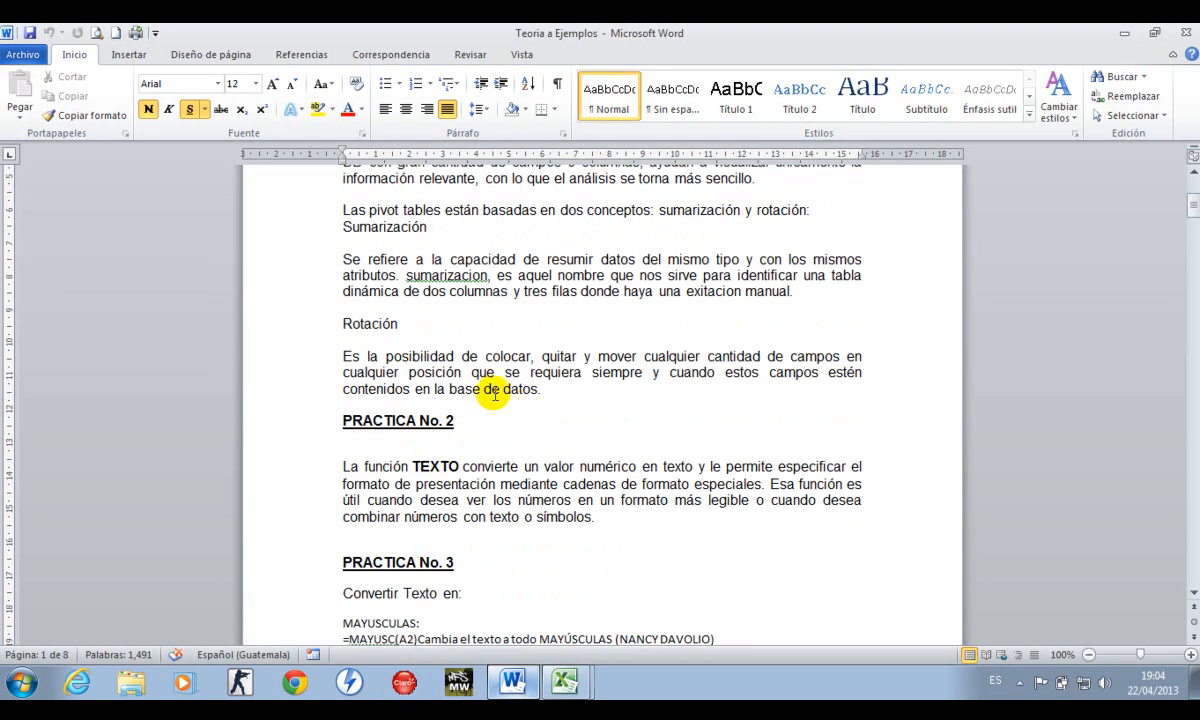
scroll(524, 410, up, 3)
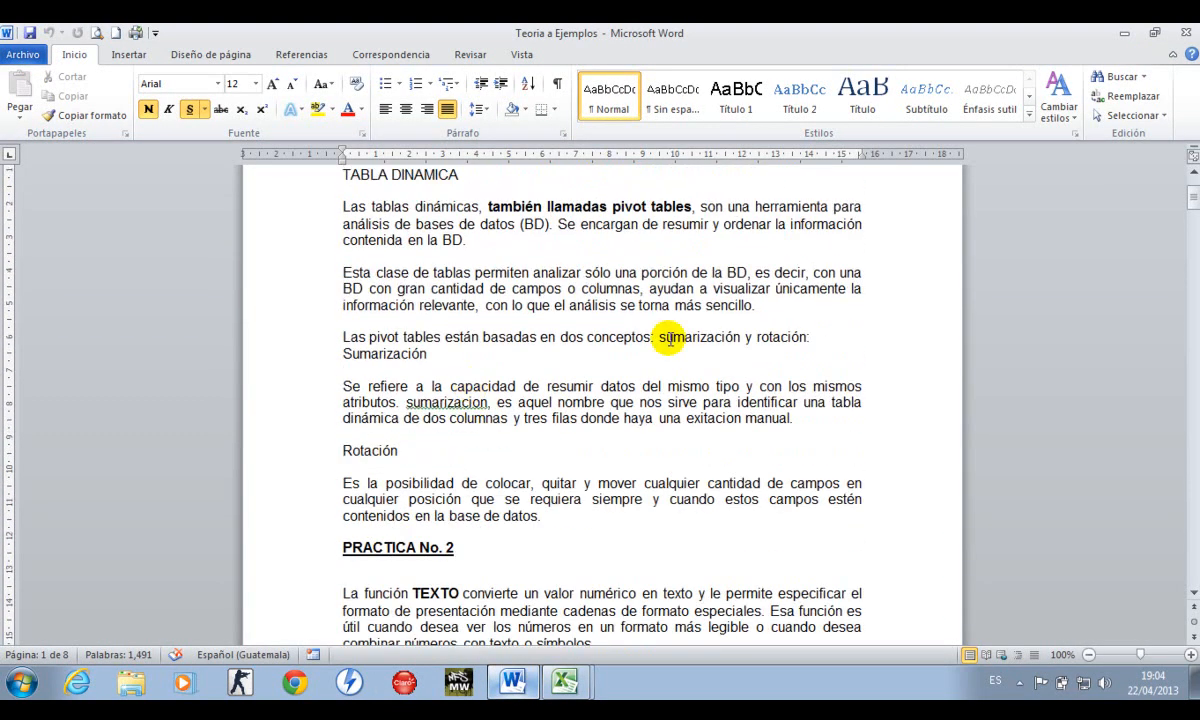
click(343, 354)
key(Return)
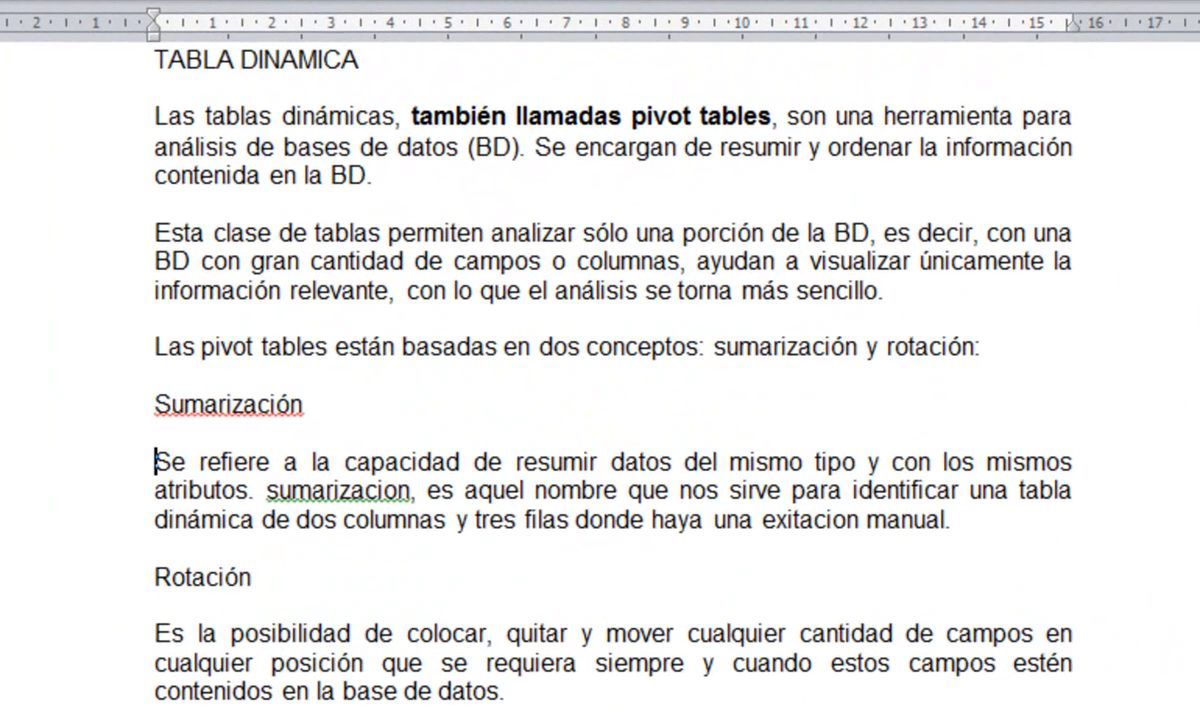
Make the Sumarización and Rotación subheadings bold
key(shift+End)
key(ctrl+n)
key(Down)
key(Down)
key(Down)
key(Down)
key(shift+End)
key(ctrl+n)
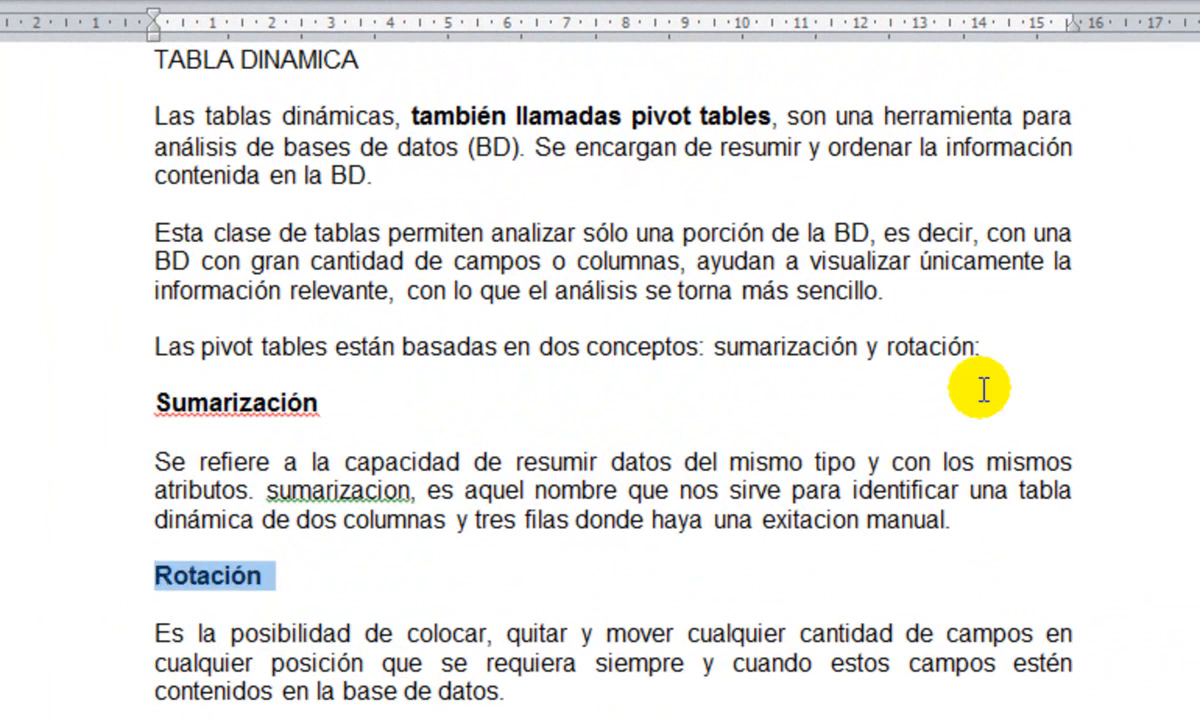
key(Up)
key(Up)
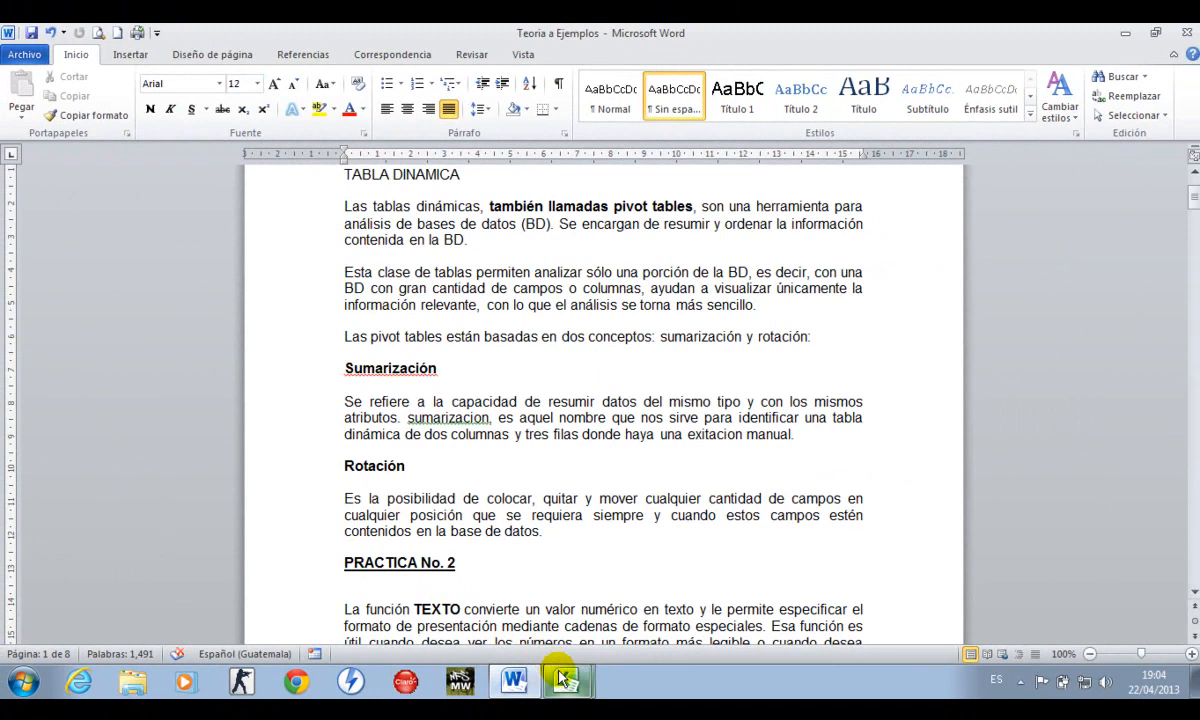
Switch back to the BD DEPOSITOS workbook in Excel and add the Cajero field to the pivot table's row labels
mouse_move(566, 678)
click(569, 648)
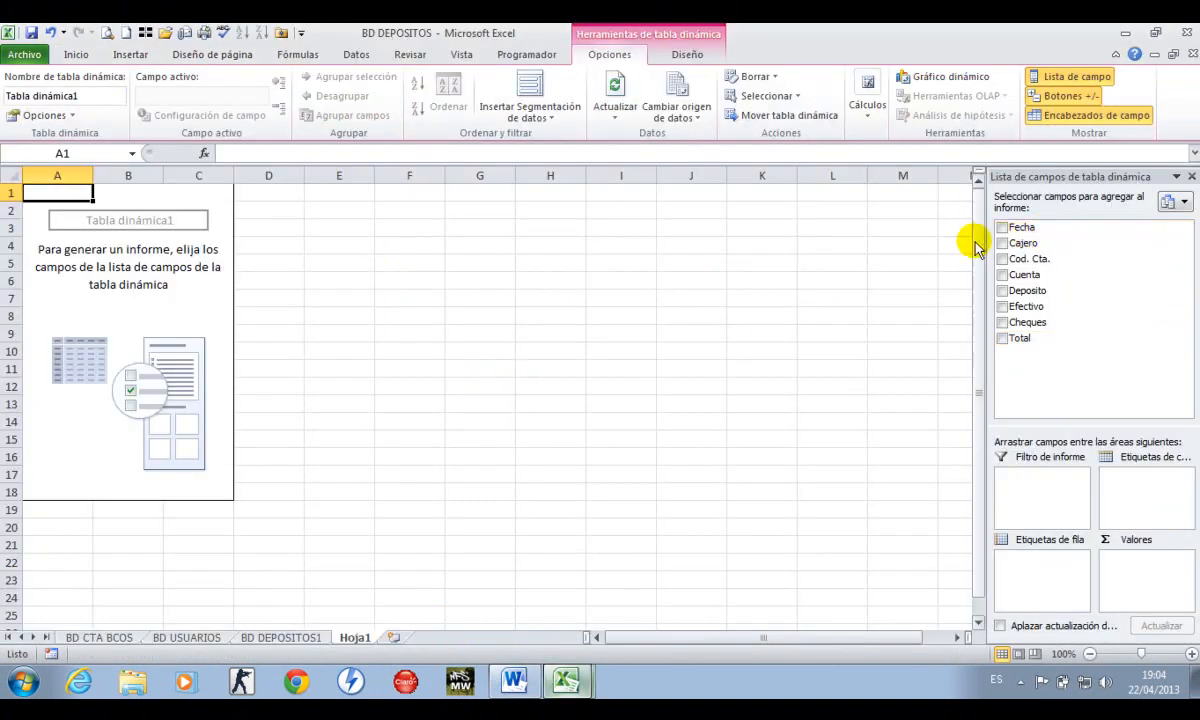
drag(1034, 244, 1058, 560)
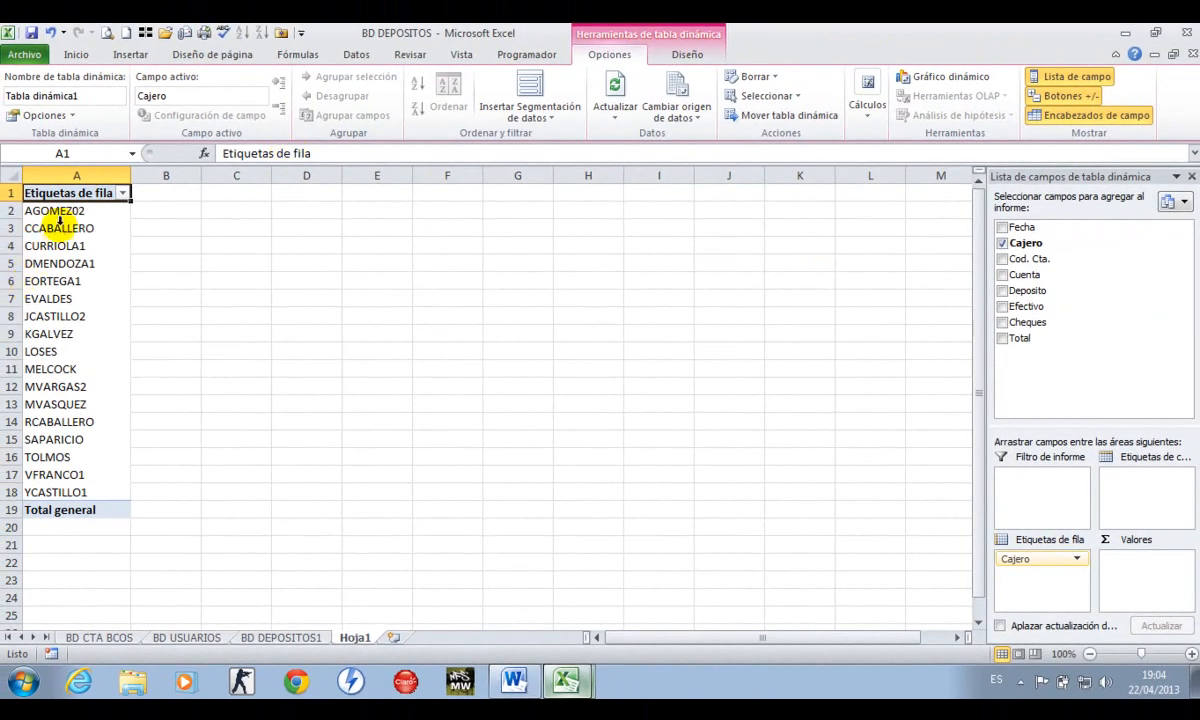
drag(58, 212, 75, 492)
Add the Efectivo, Cheques and Total fields to the pivot table's values
drag(1041, 307, 1137, 575)
click(1035, 322)
drag(1030, 338, 1138, 592)
Inspect the Efectivo, Cheques and Total figures for each cashier in the pivot table
drag(222, 212, 393, 490)
click(540, 404)
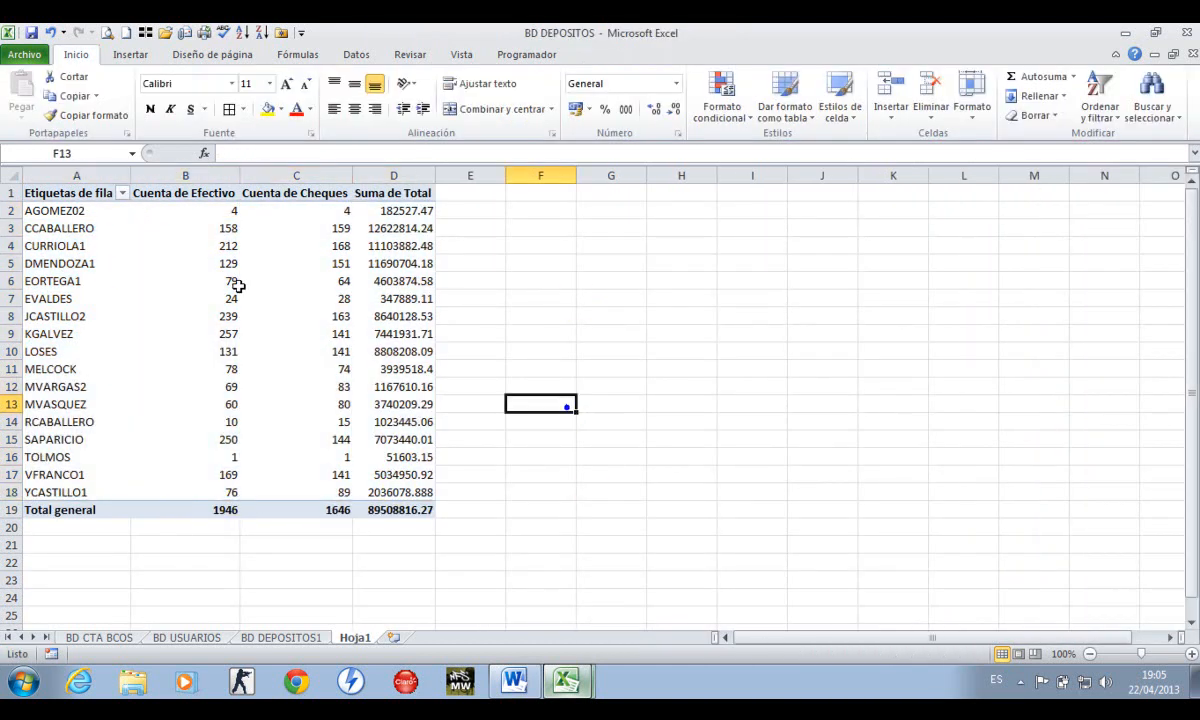
drag(200, 215, 391, 487)
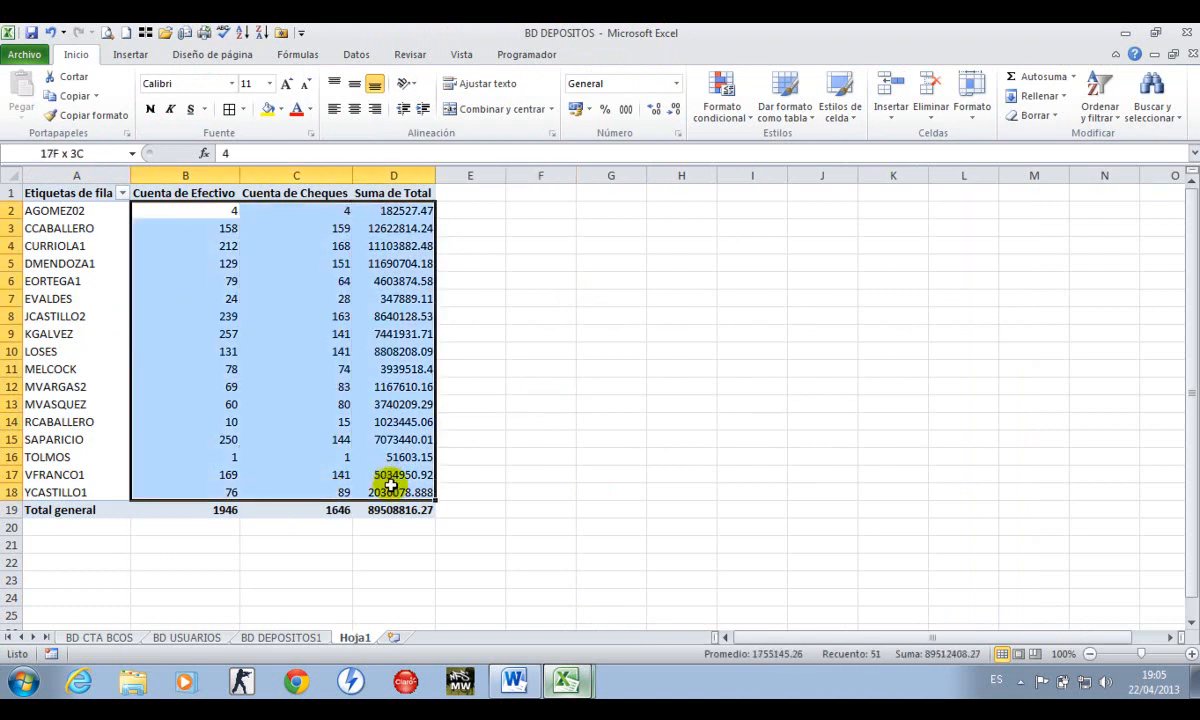
drag(190, 210, 285, 493)
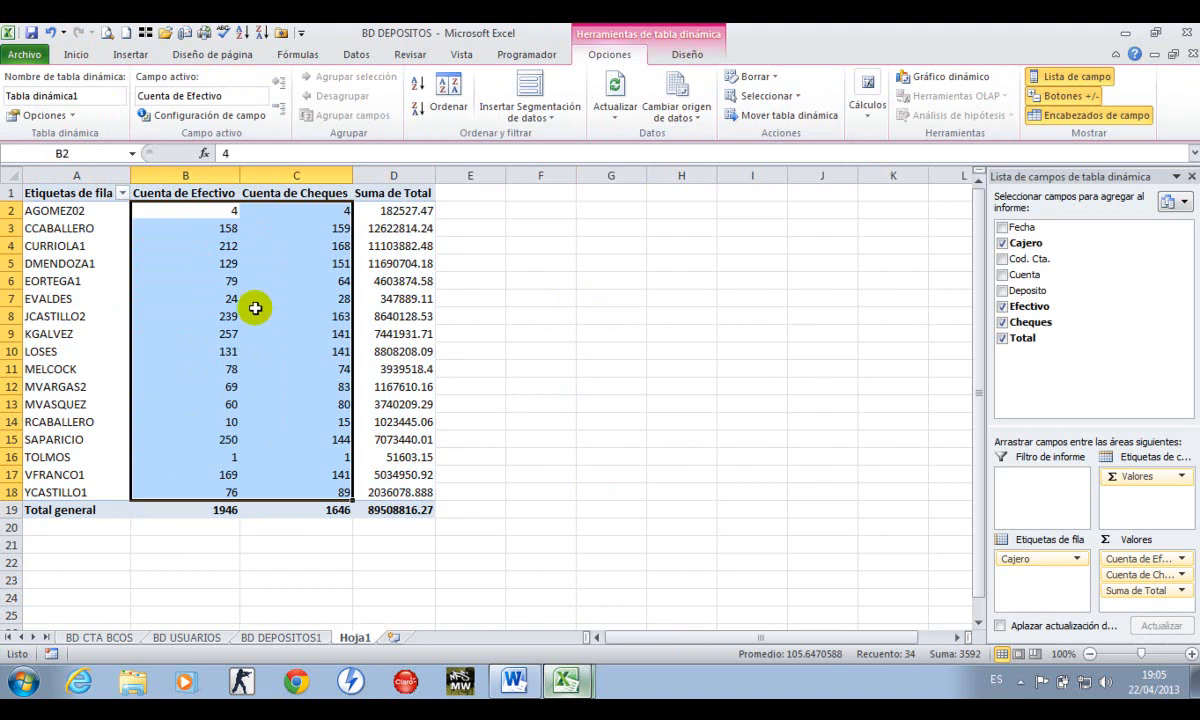
Summarise the Efectivo value field by Suma in the pivot table
drag(195, 165, 290, 168)
click(408, 170)
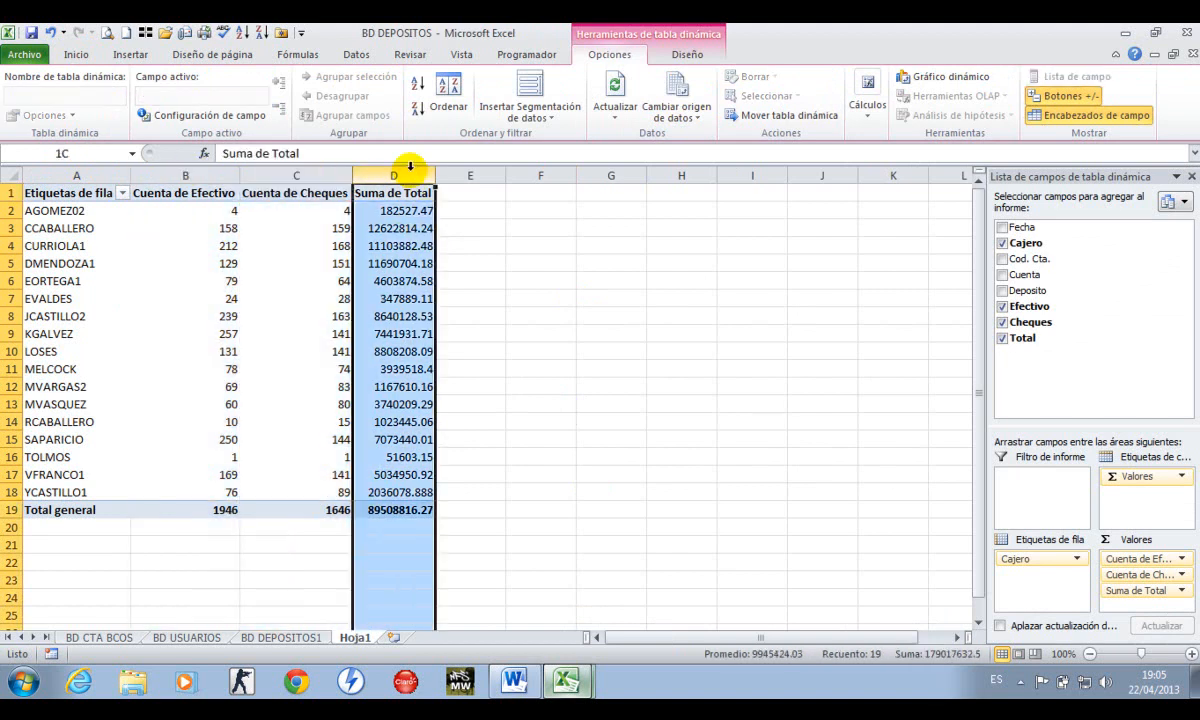
drag(224, 210, 398, 510)
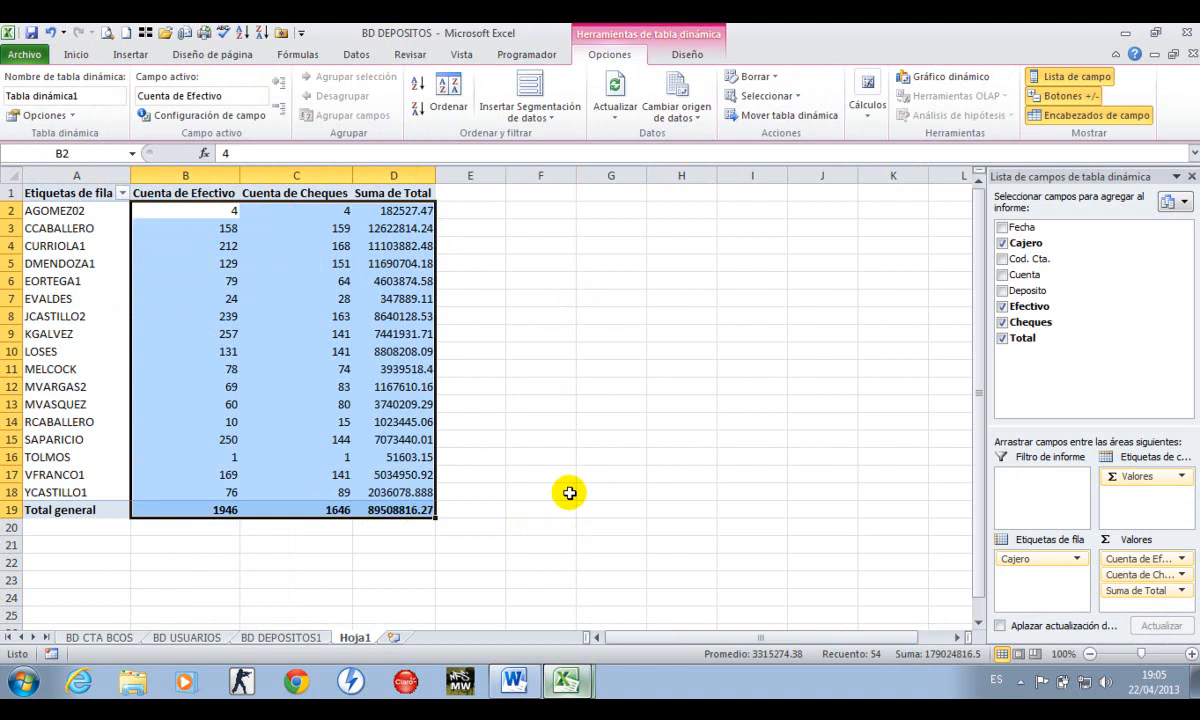
click(1181, 559)
click(1100, 540)
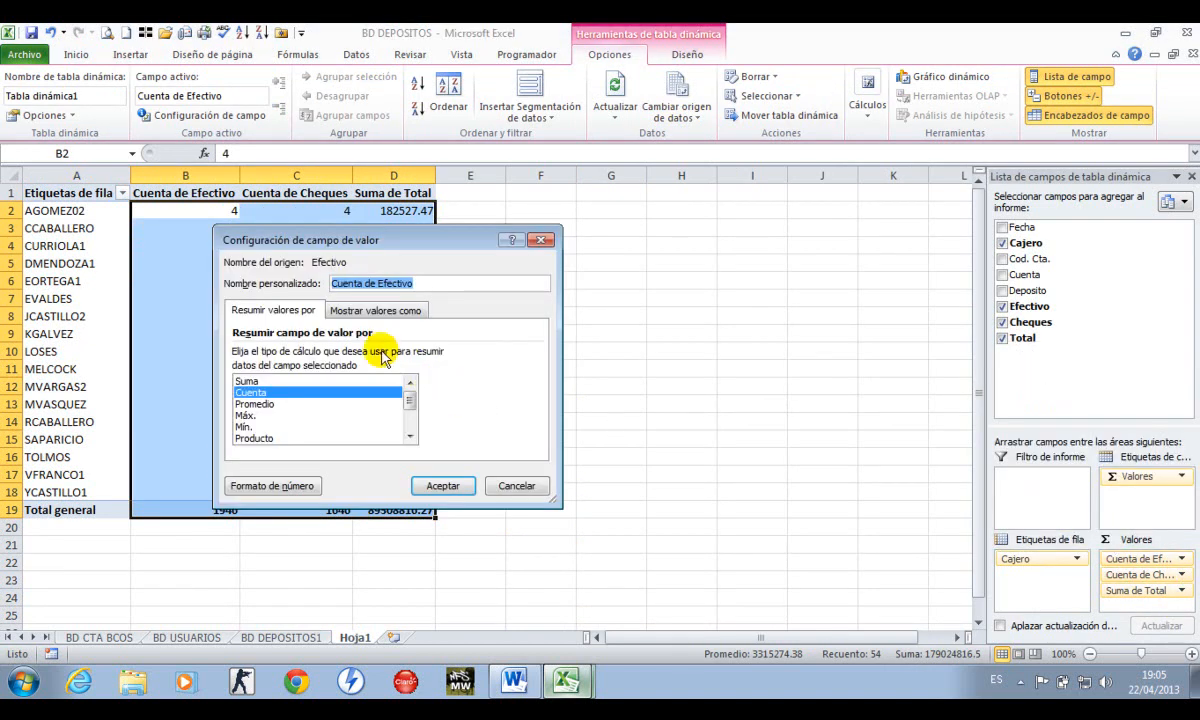
click(292, 382)
click(252, 392)
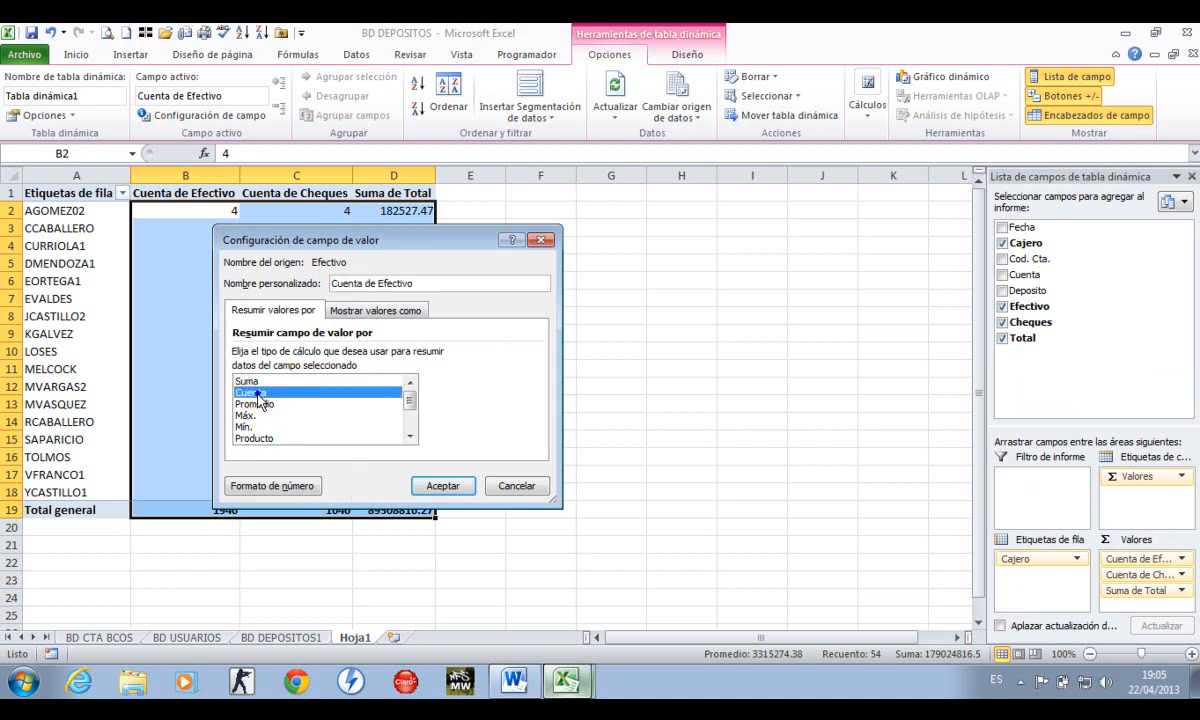
click(250, 382)
click(252, 392)
click(253, 383)
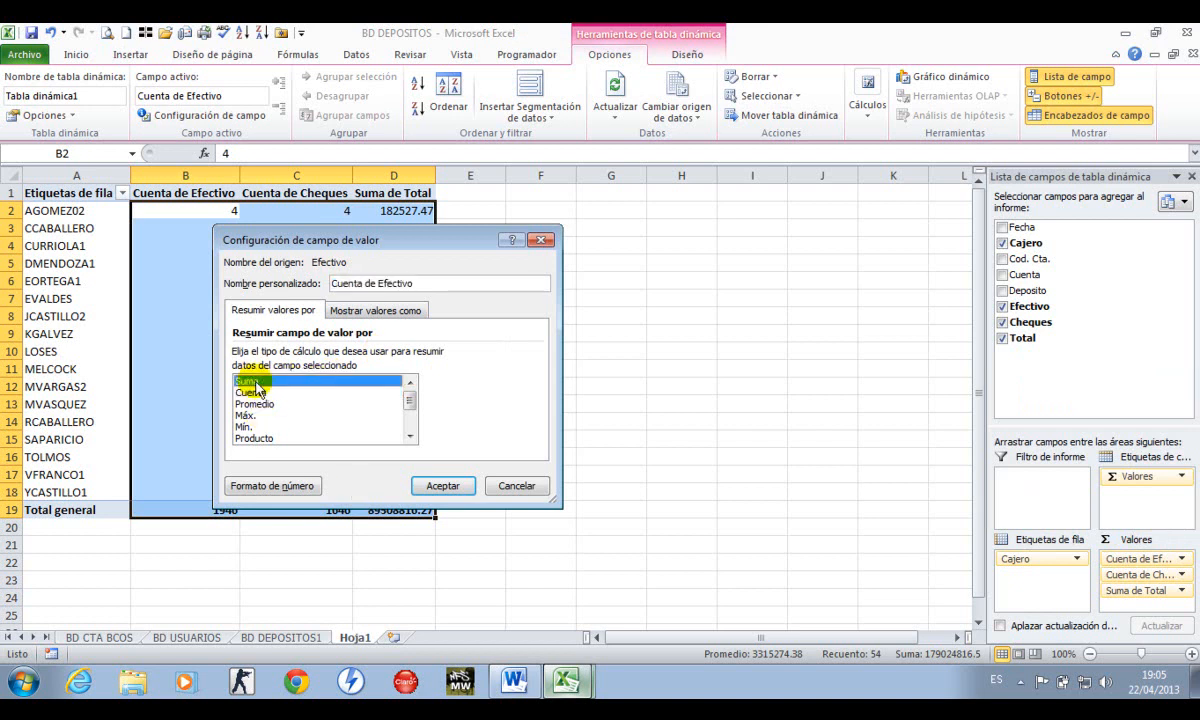
click(464, 490)
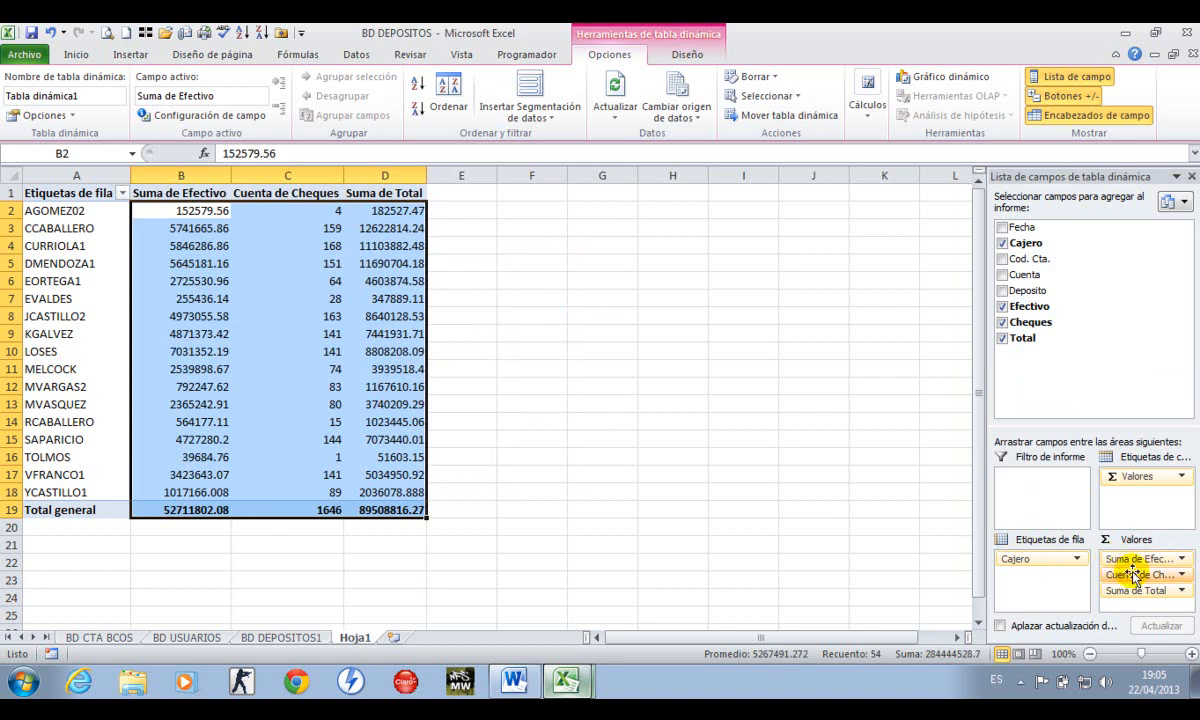
Summarise the Cheques value field by Suma in the pivot table
click(1177, 576)
click(1105, 552)
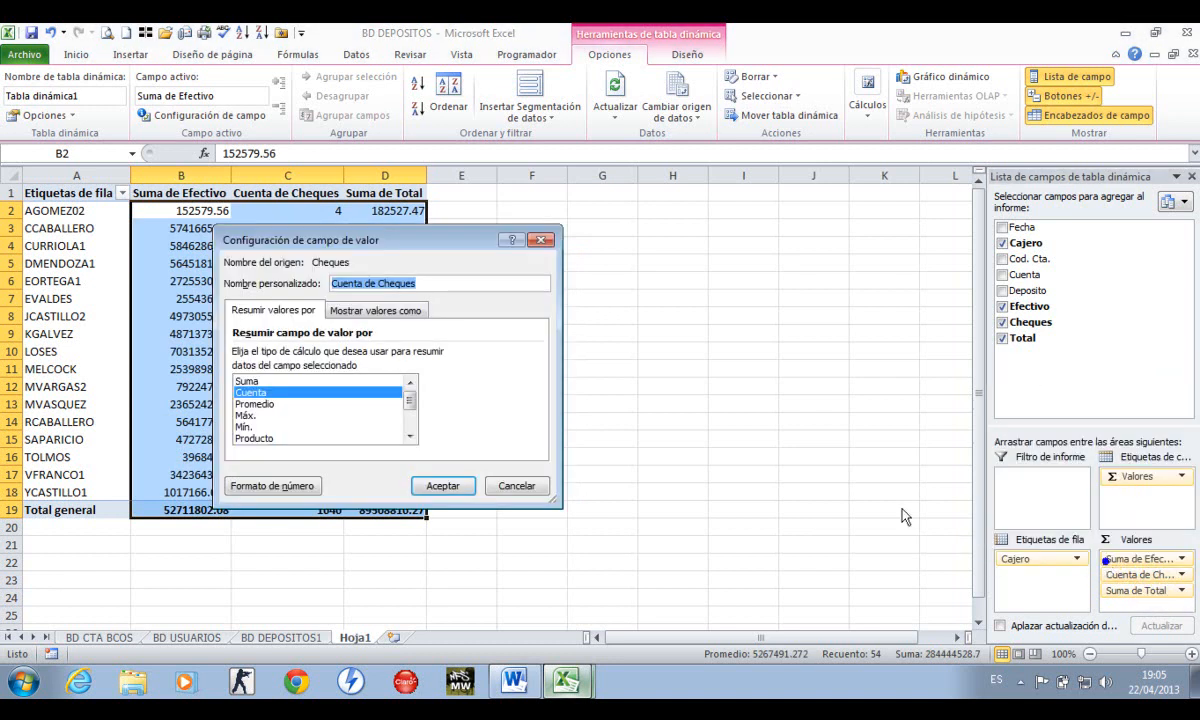
click(340, 381)
click(443, 485)
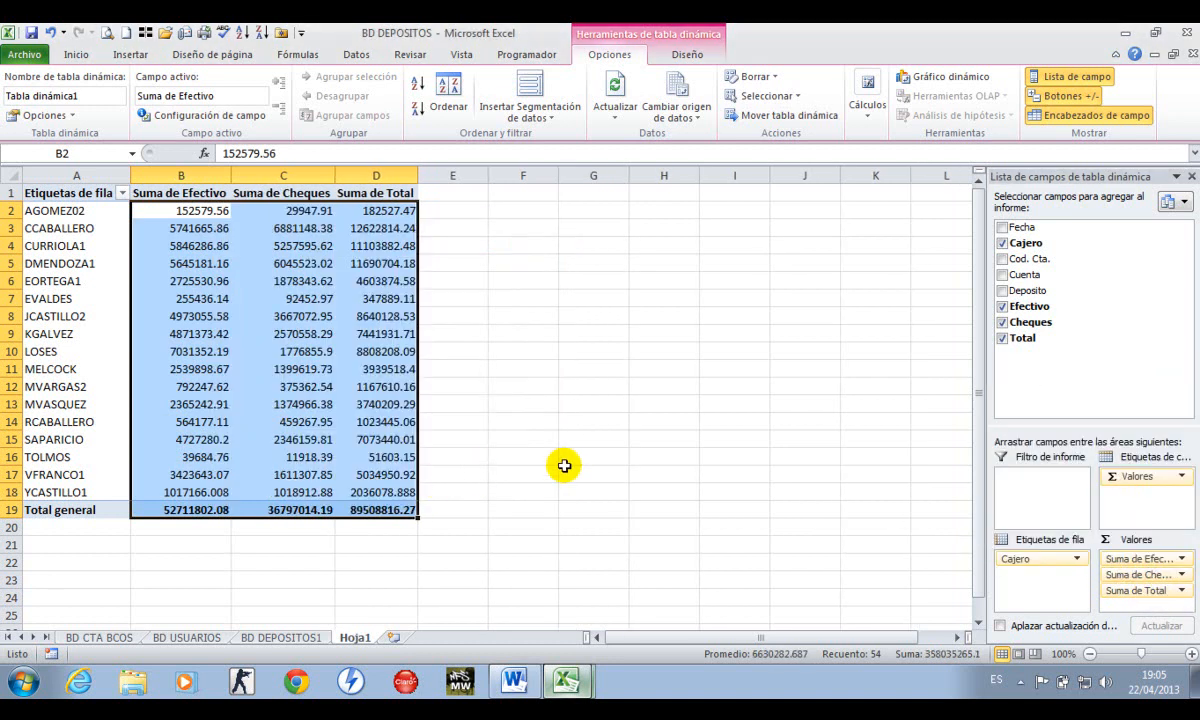
click(532, 430)
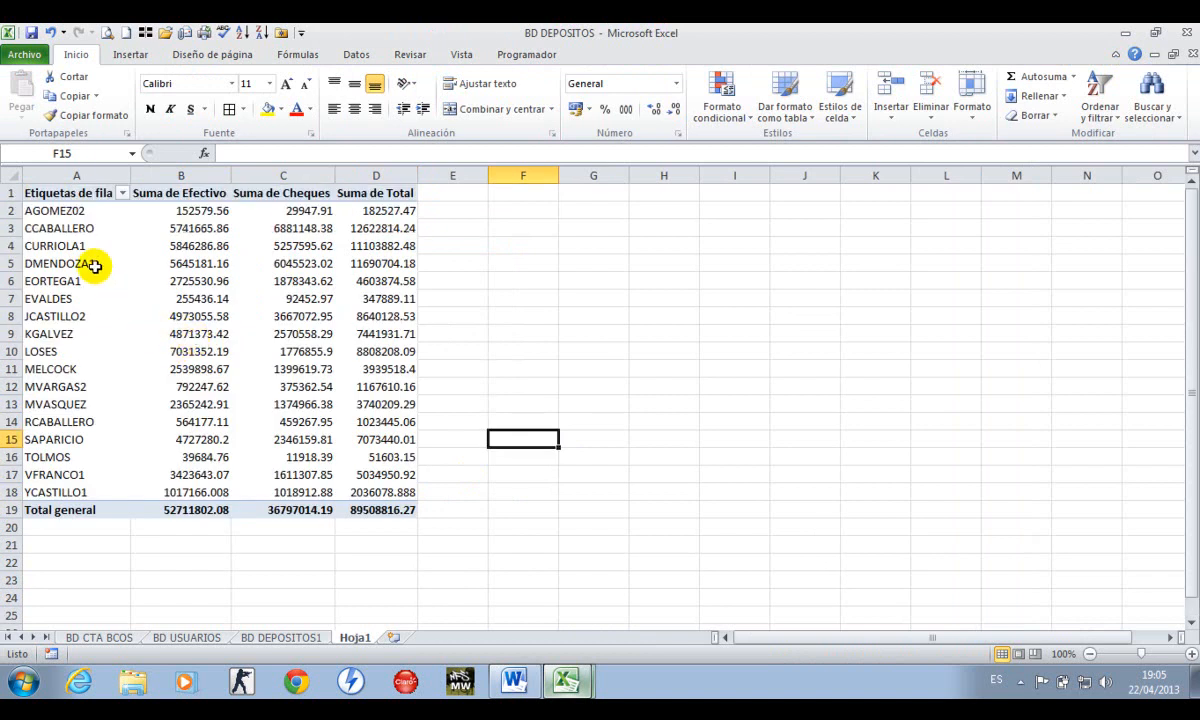
Format all the pivot table's amounts, including the grand totals, as Número with 2 decimals and a thousands separator
drag(180, 210, 395, 509)
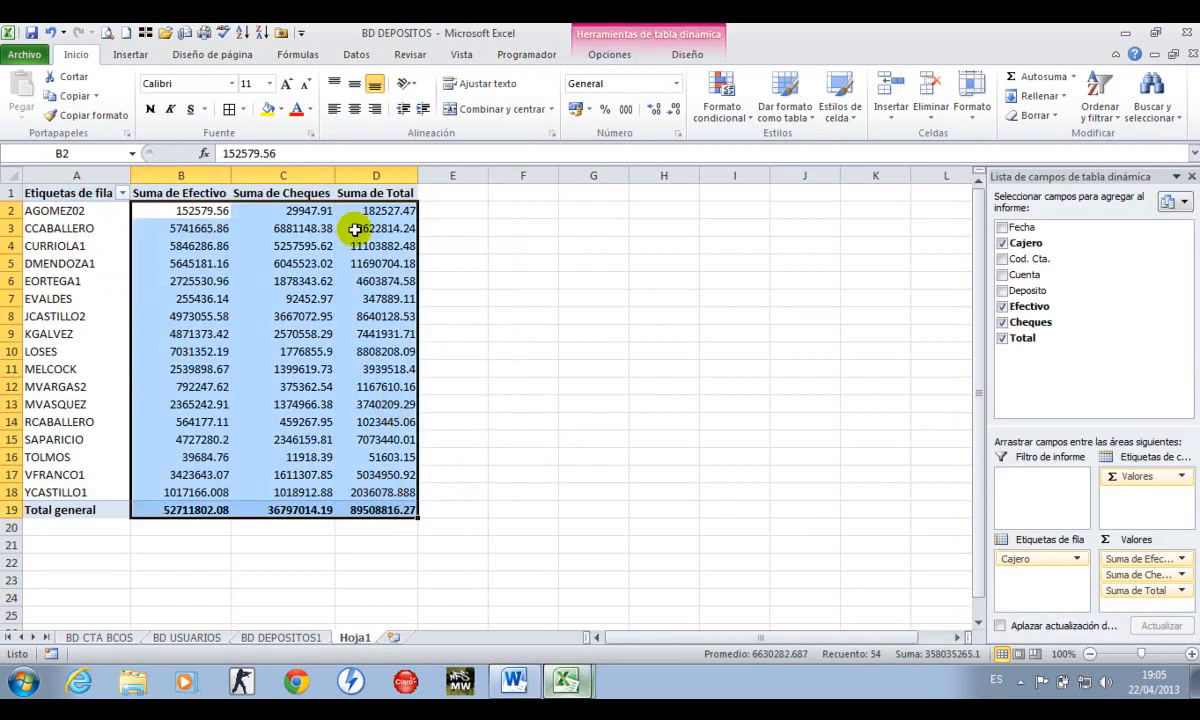
right_click(333, 355)
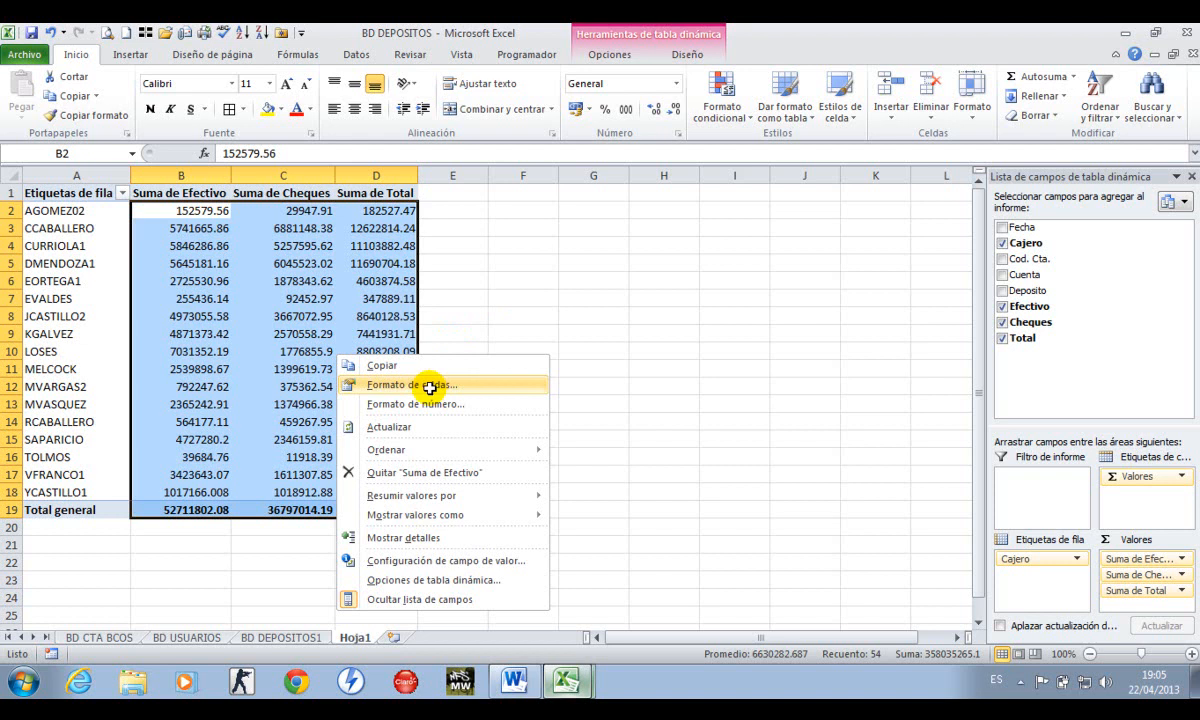
click(429, 386)
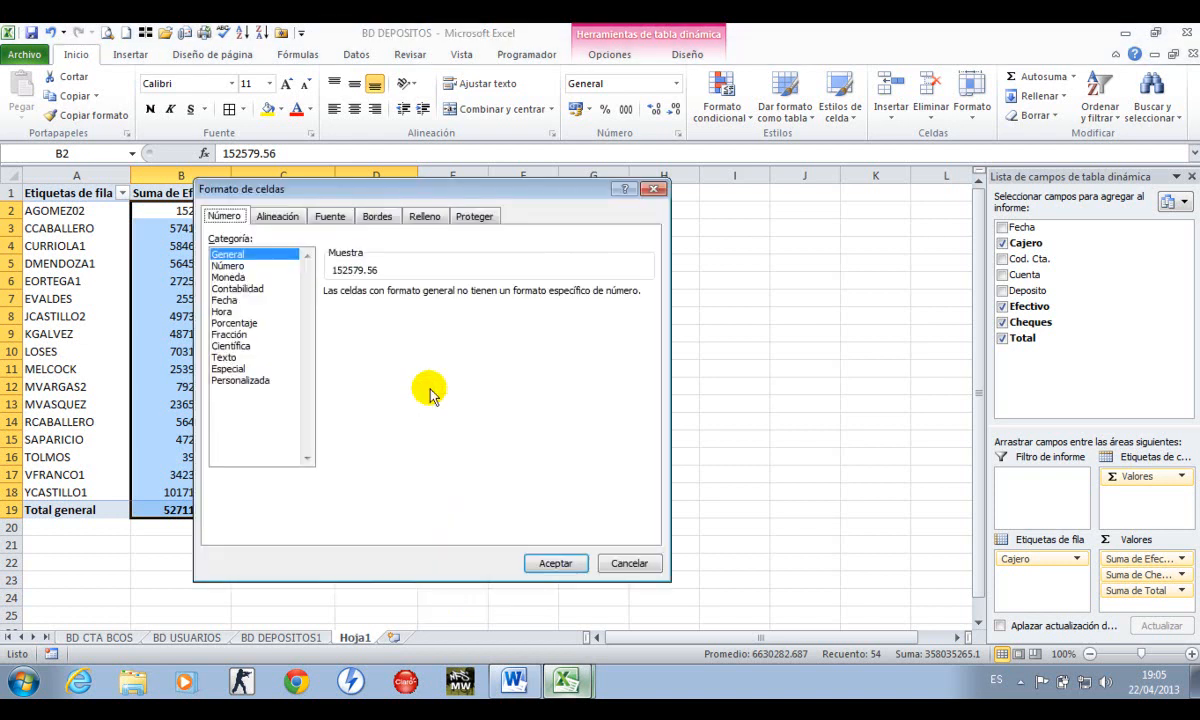
click(232, 266)
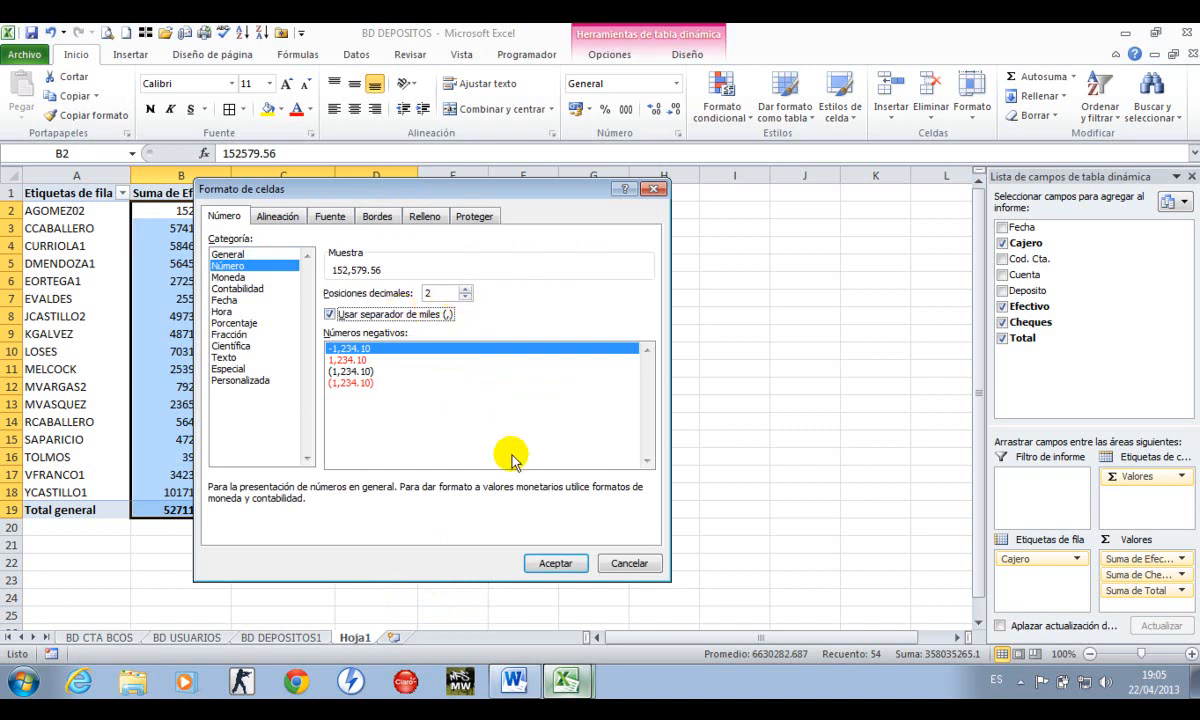
click(556, 565)
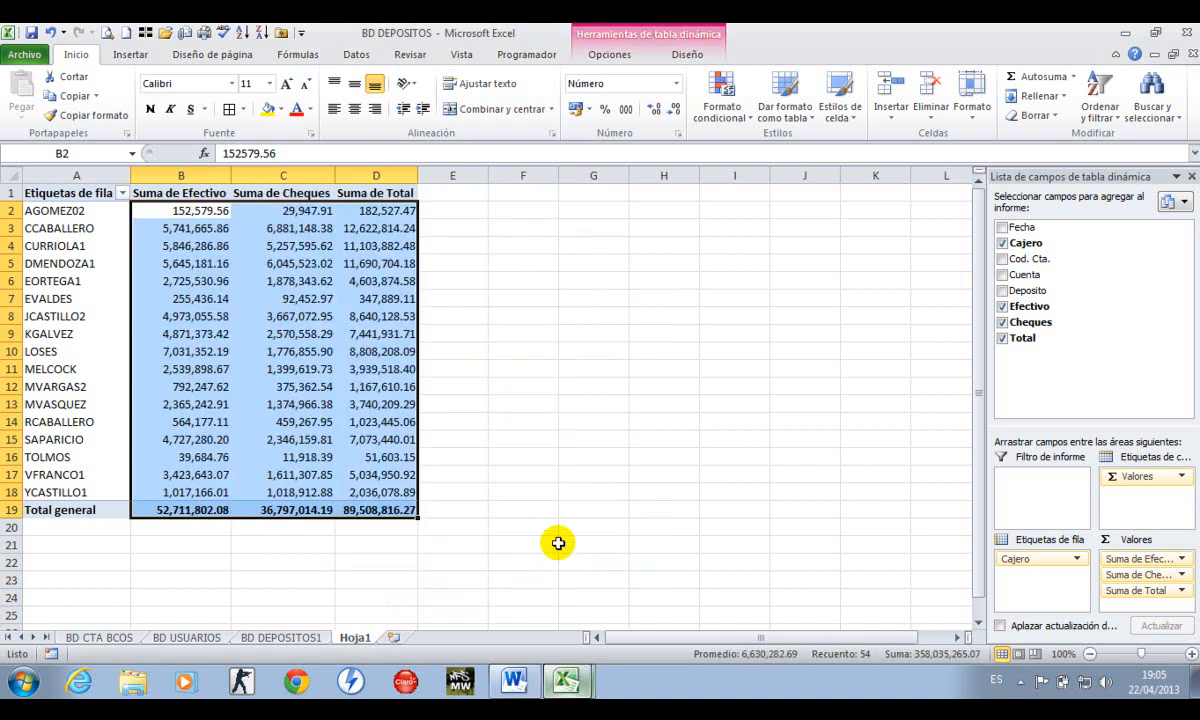
click(575, 490)
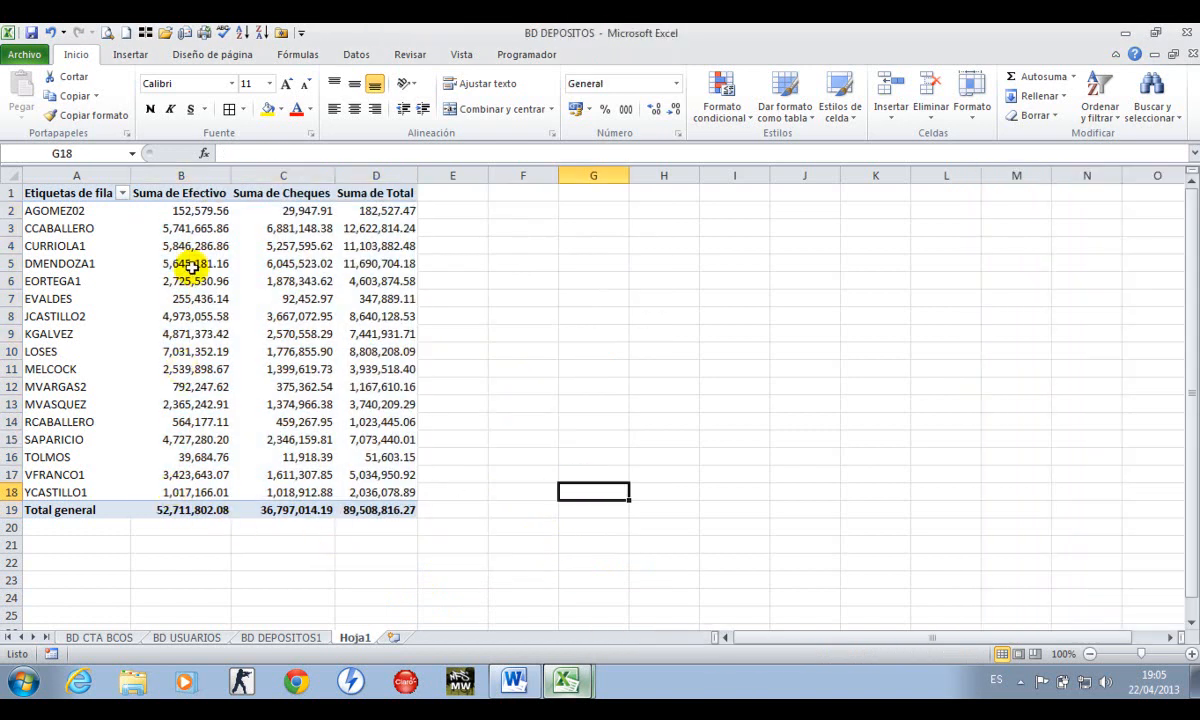
Add the Fecha field to the pivot table's report filter
drag(178, 211, 345, 500)
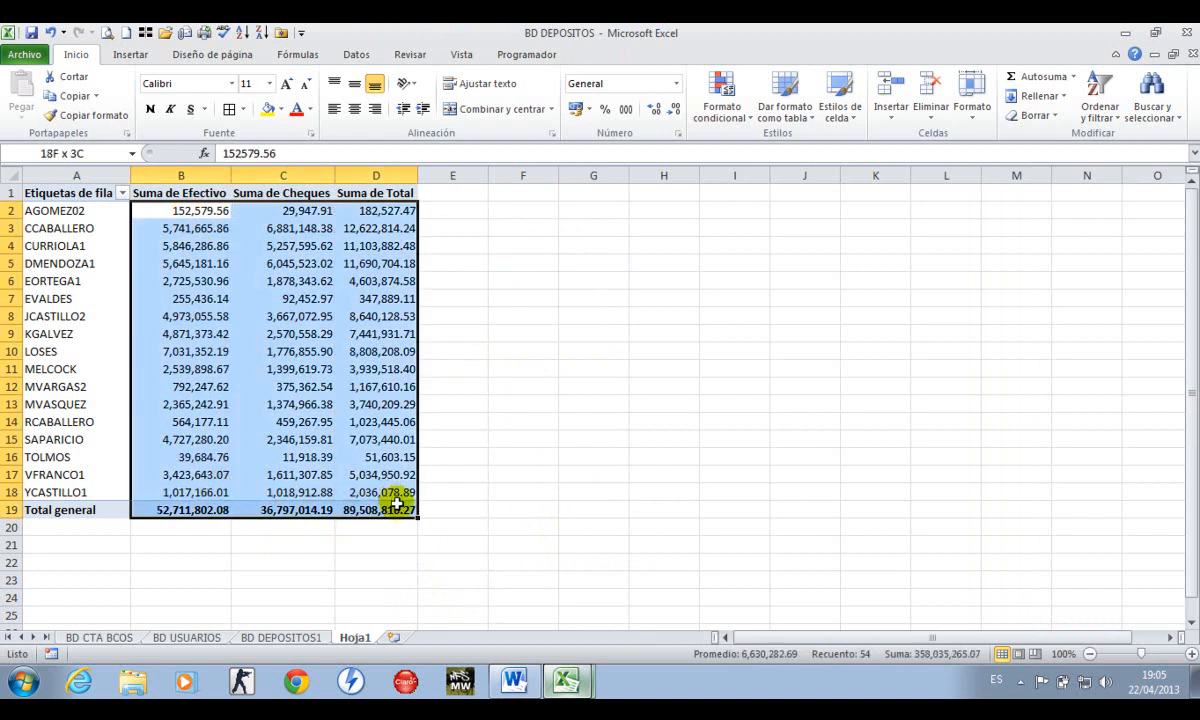
click(735, 490)
click(88, 280)
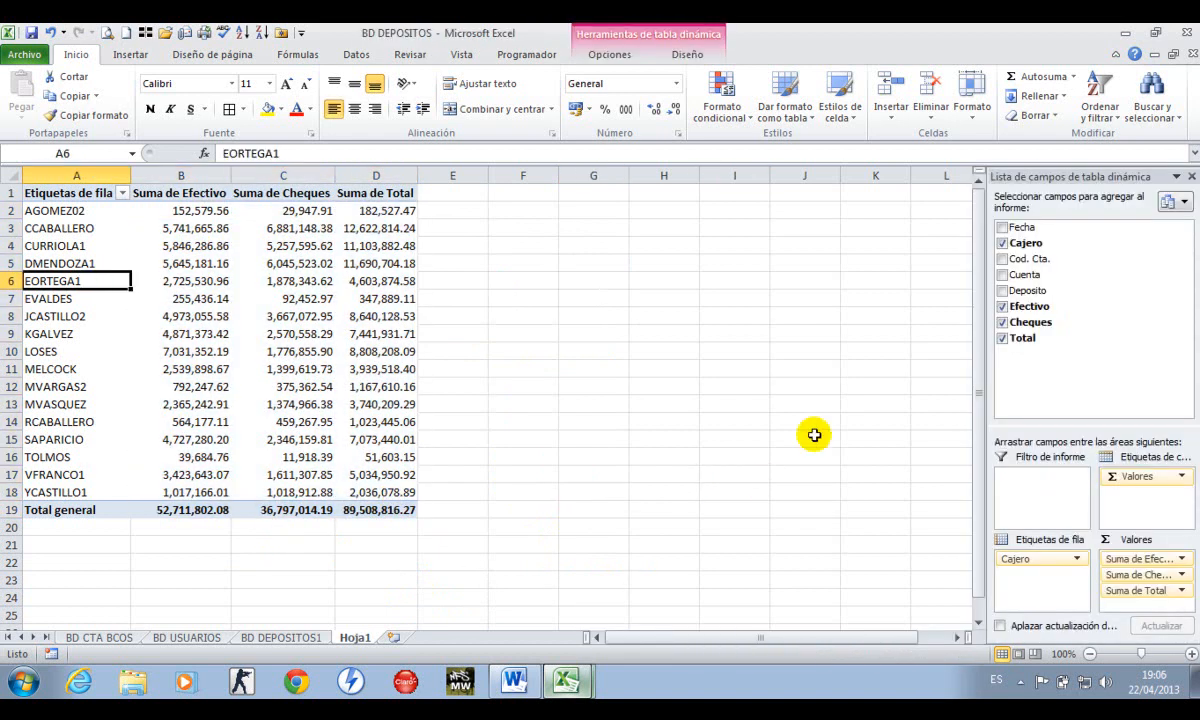
drag(1058, 229, 1020, 478)
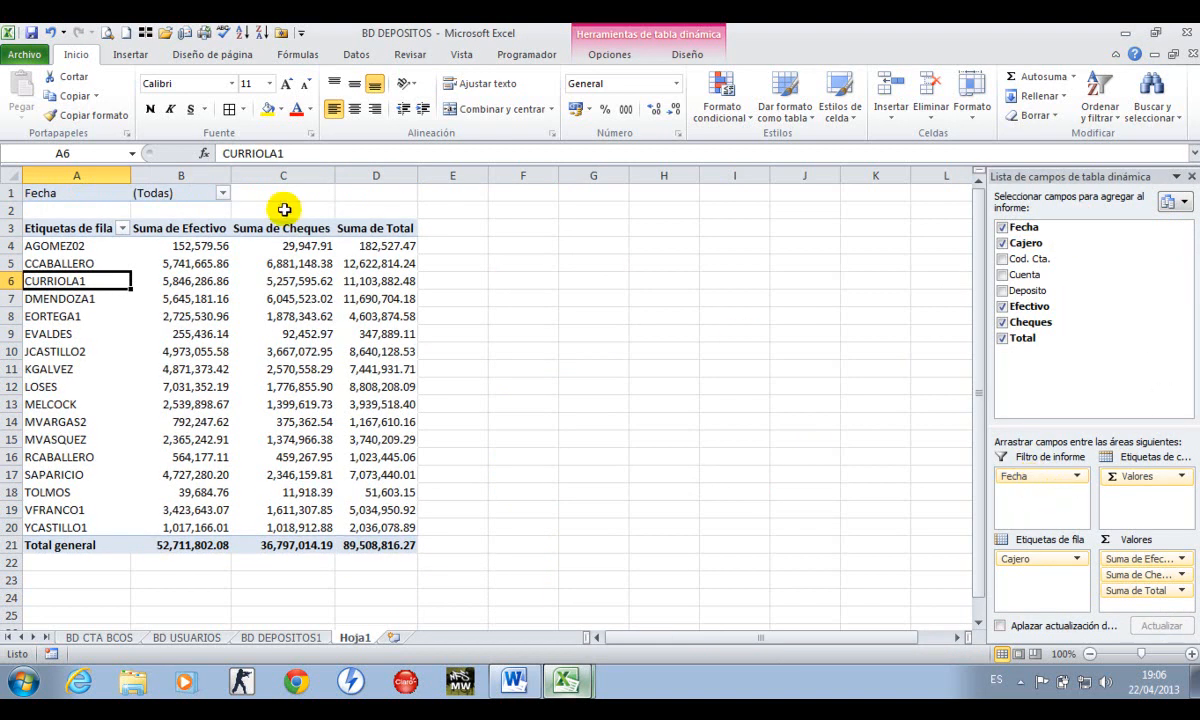
Allow multiple items in the Fecha report filter and show only the date 11-04-13
click(224, 191)
click(27, 386)
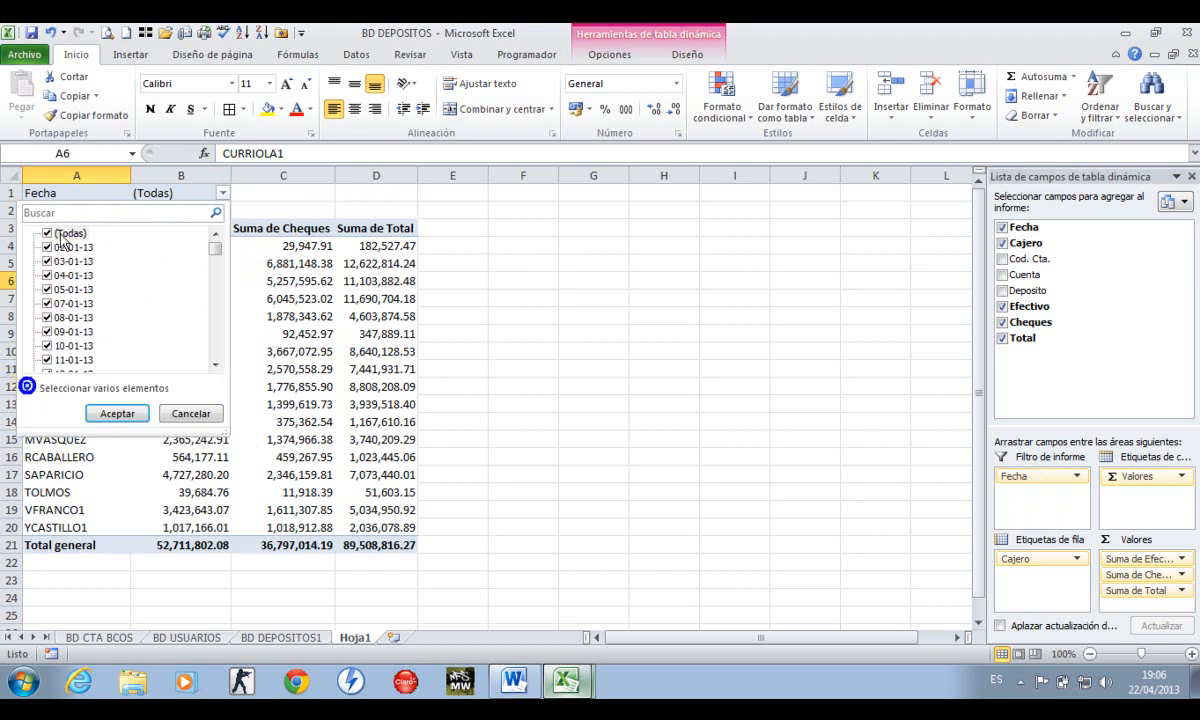
click(62, 234)
drag(214, 247, 214, 356)
click(56, 302)
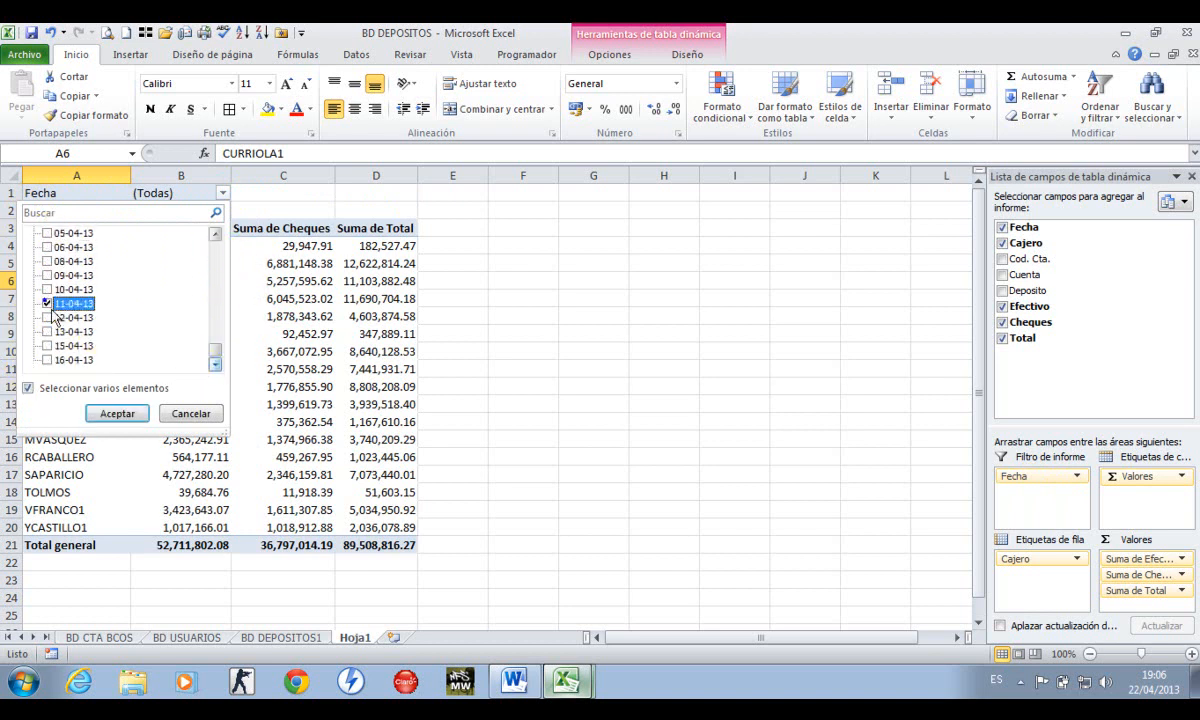
click(110, 412)
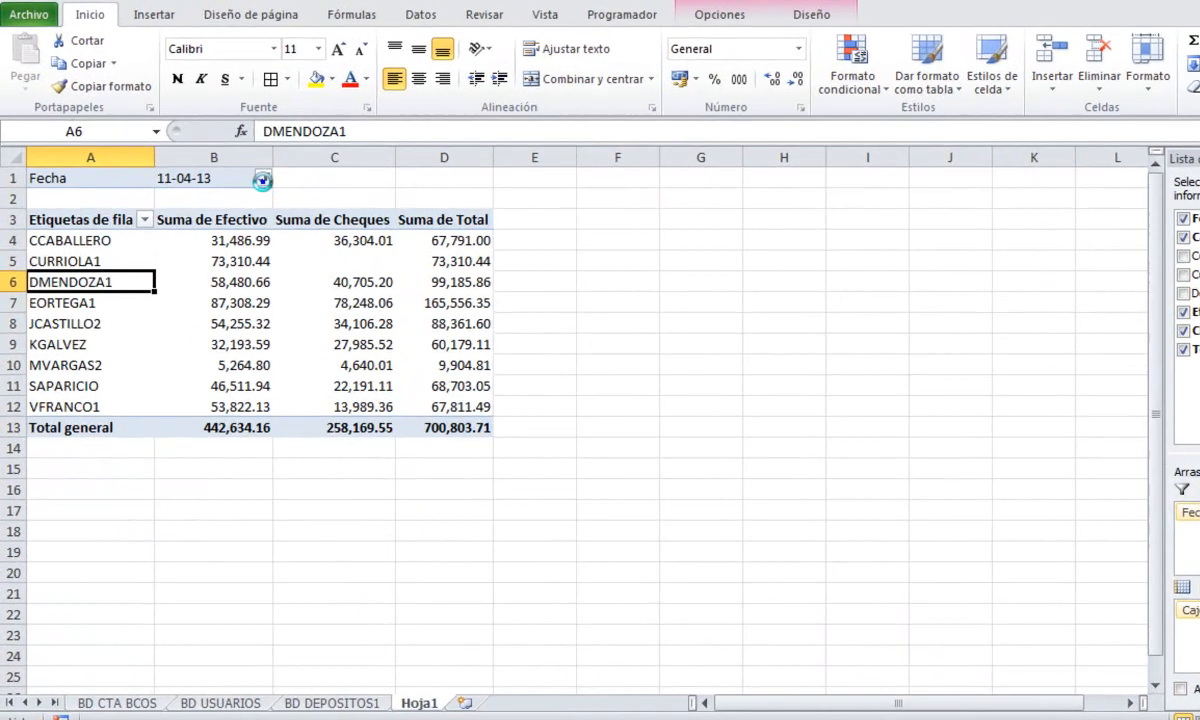
Include the dates 04-01-13 and 09-01-13 in the Fecha report filter
click(222, 193)
click(47, 275)
click(47, 331)
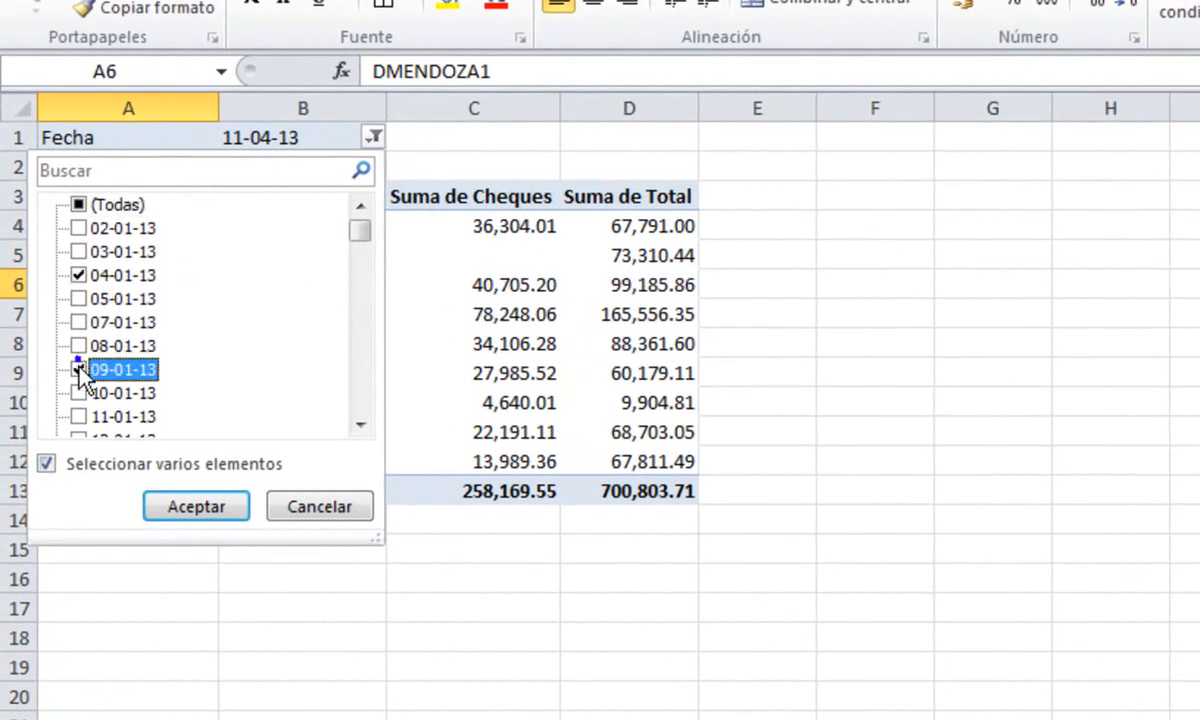
click(196, 506)
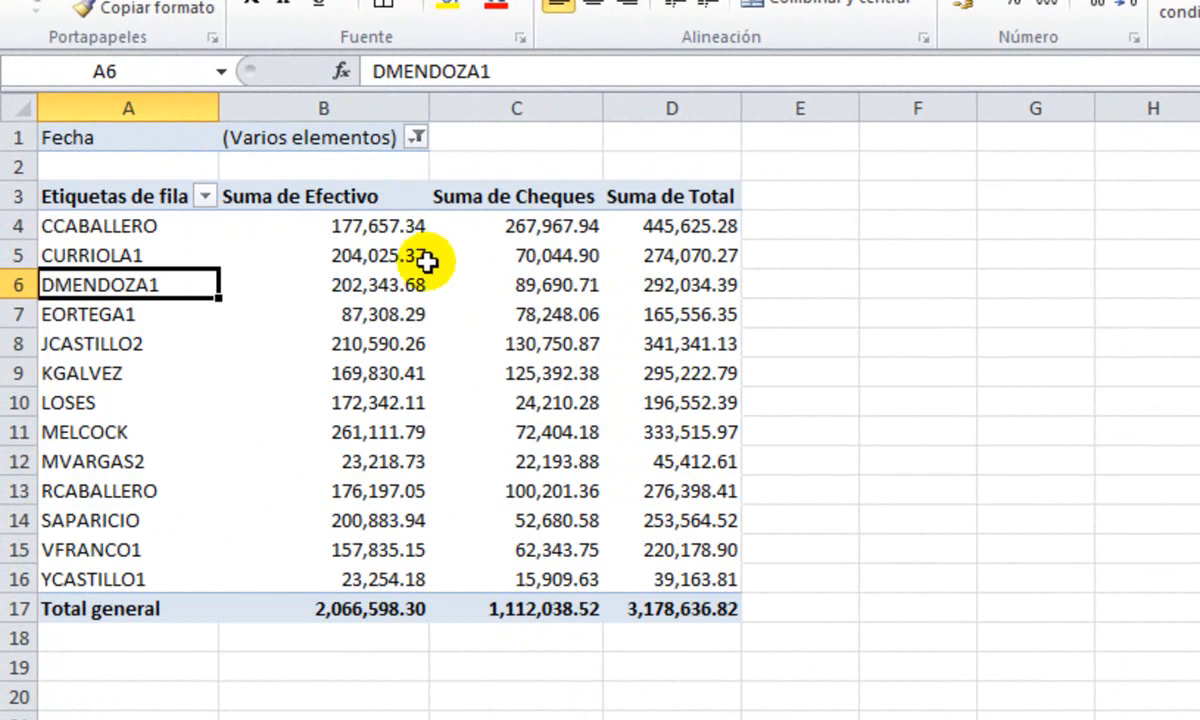
Reset the Fecha report filter to show all dates
click(415, 137)
click(118, 204)
click(208, 478)
click(662, 455)
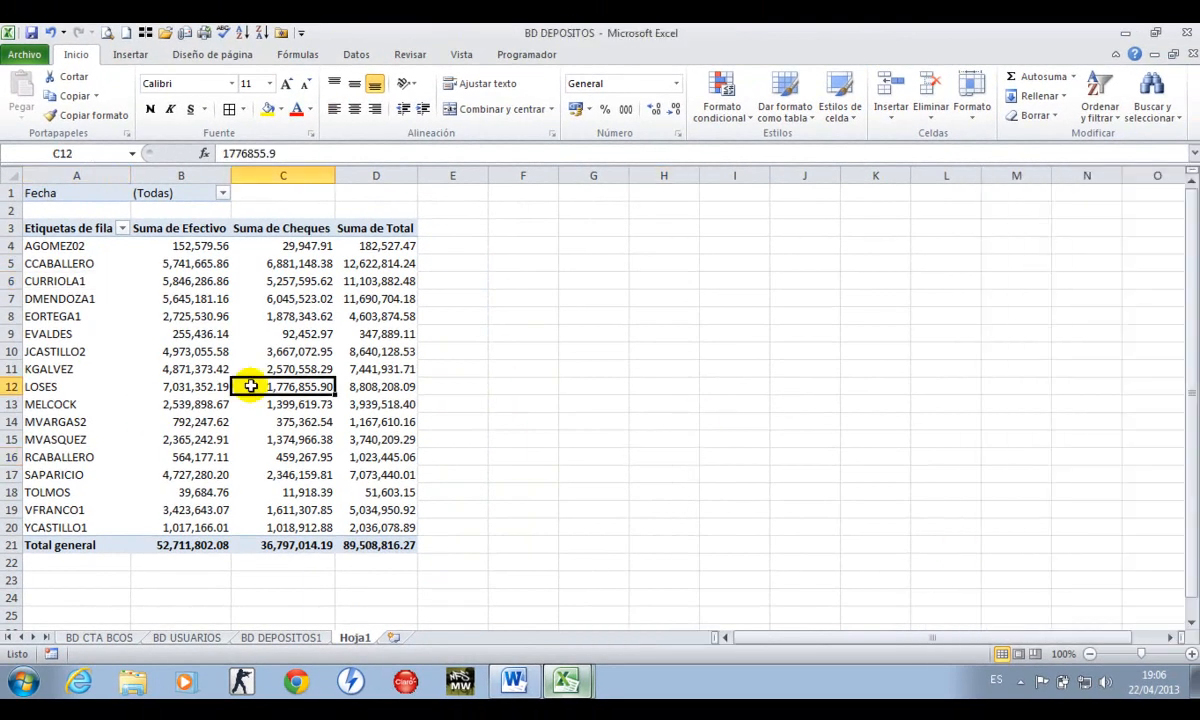
Add the Cuenta field to the row labels above Cajero, so cashiers are grouped by account
click(290, 386)
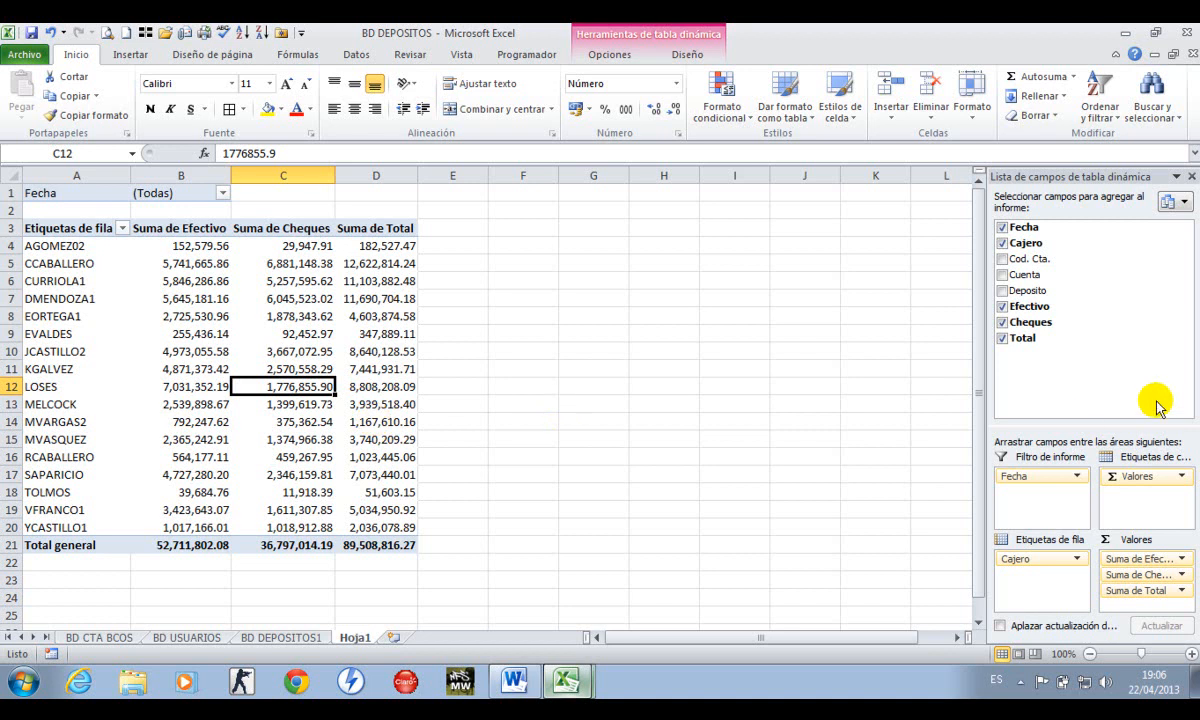
drag(1100, 274, 1072, 555)
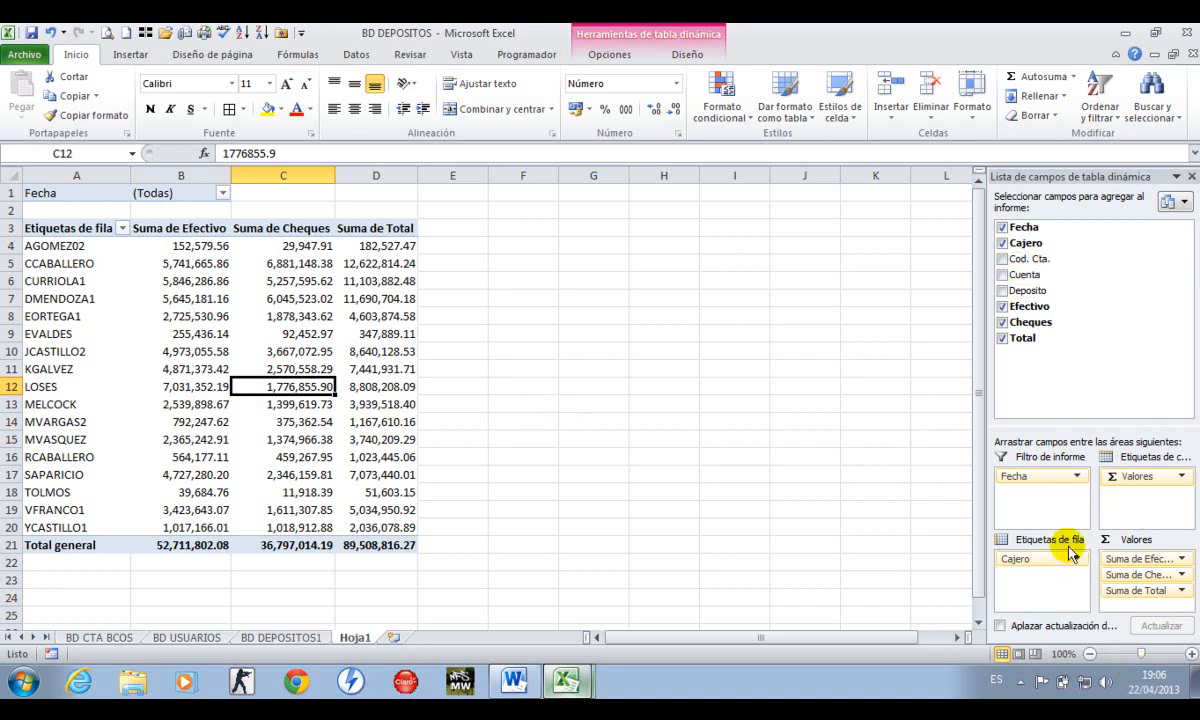
drag(1028, 273, 1042, 557)
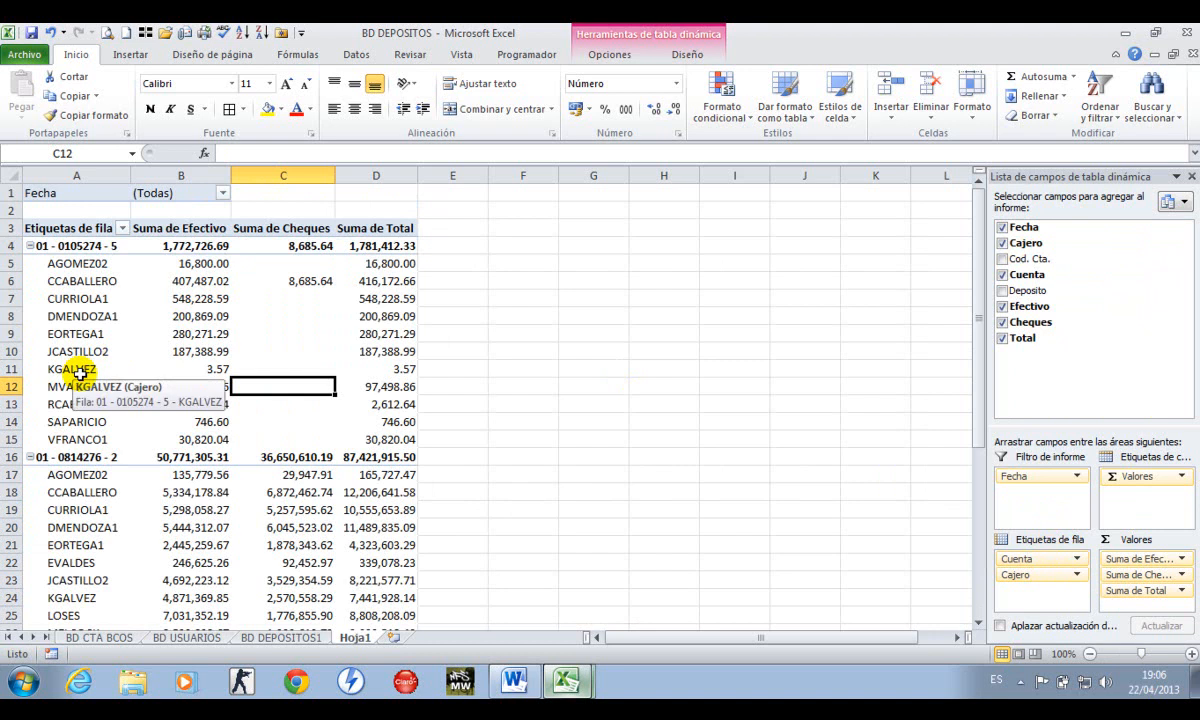
Collapse every Cuenta group in the pivot table to hide the cashier rows
click(31, 245)
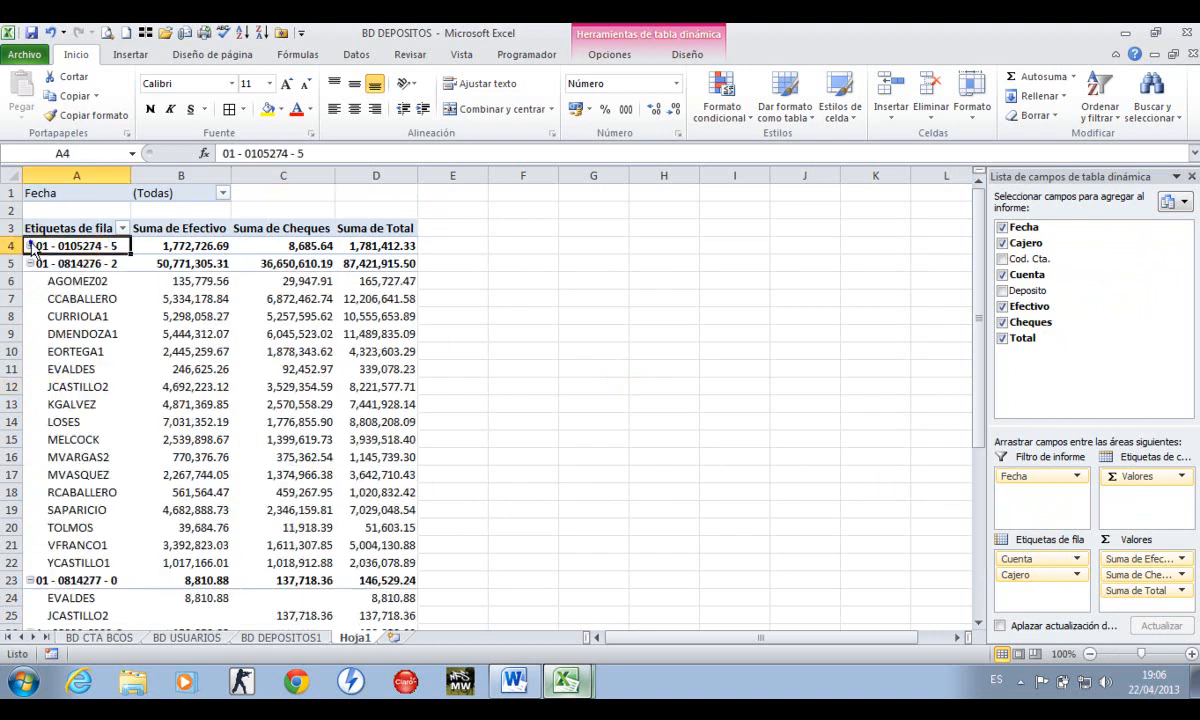
click(31, 263)
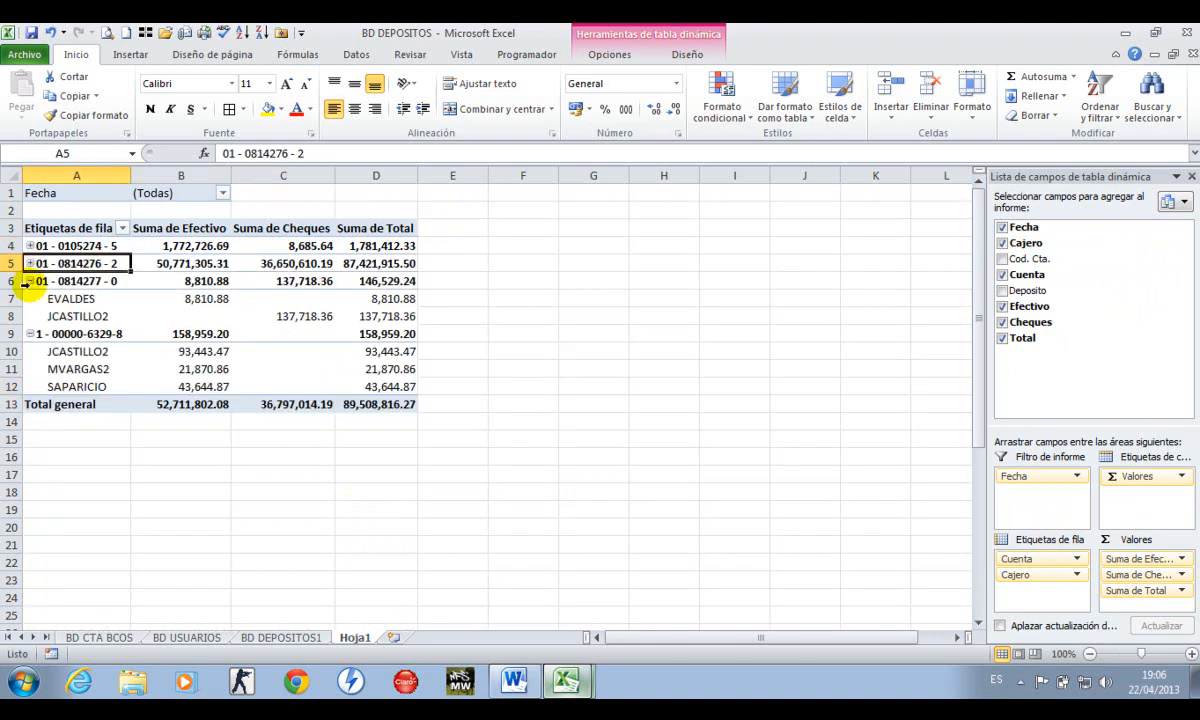
click(30, 282)
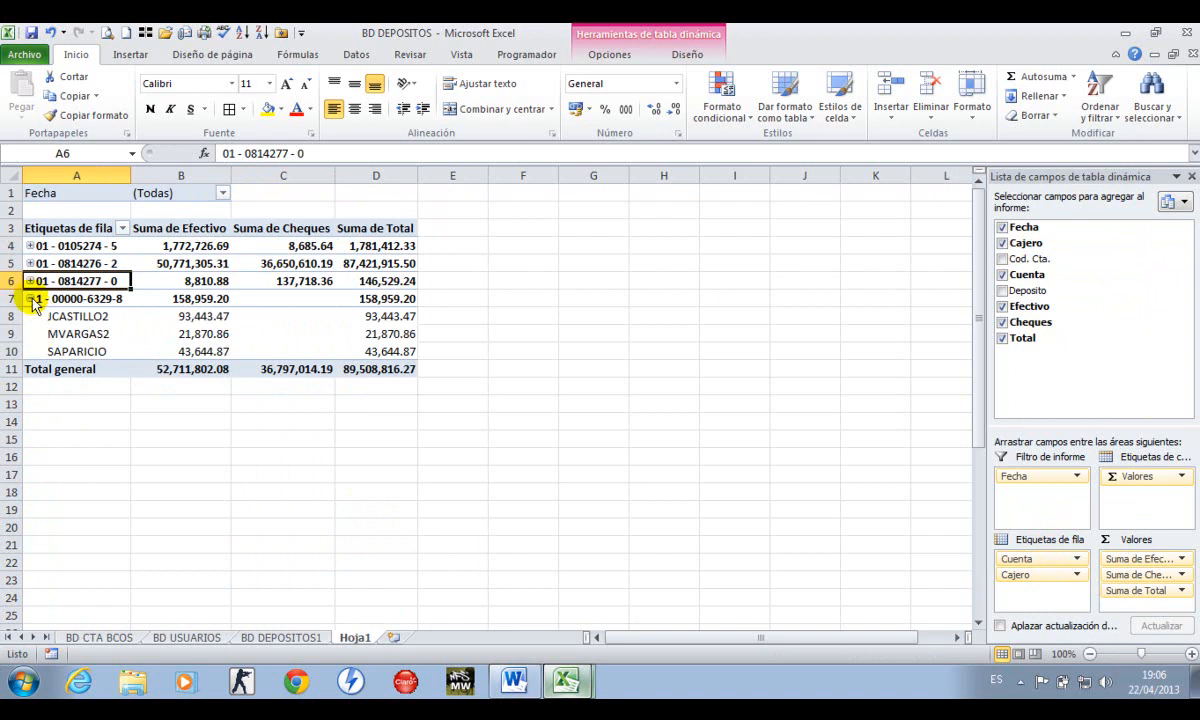
click(31, 298)
Examine the Efectivo, Cheques and Total sums for each account in the collapsed pivot table
click(200, 243)
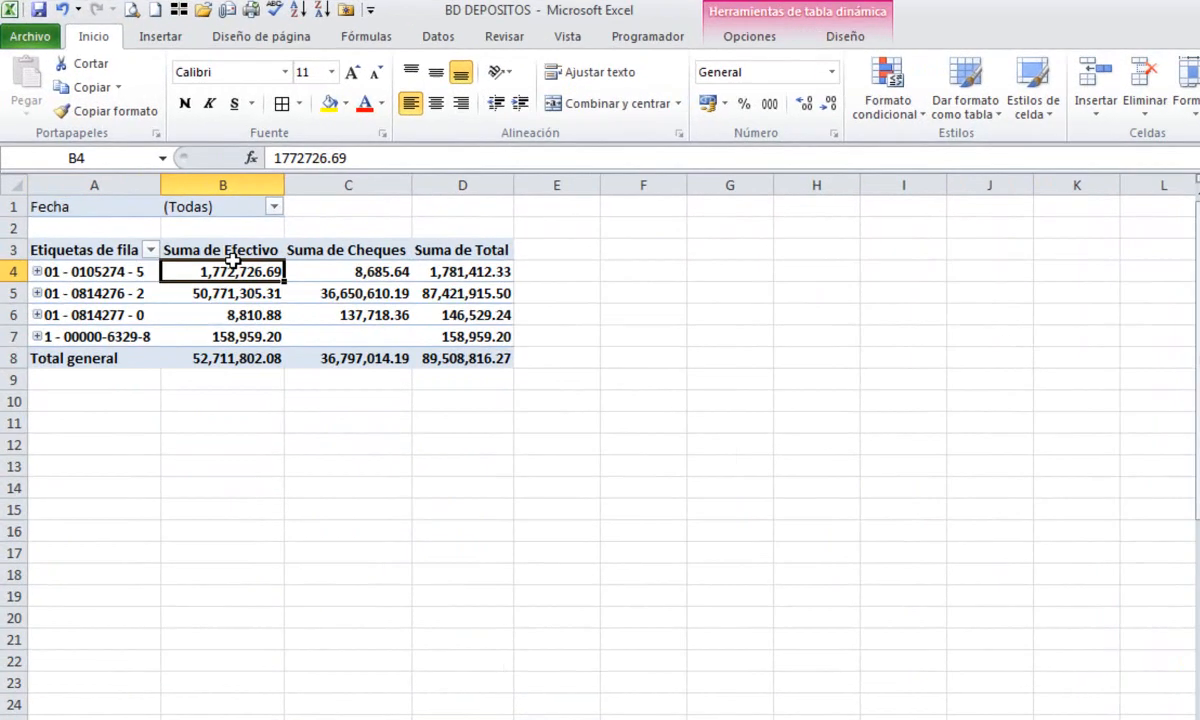
drag(232, 260, 471, 340)
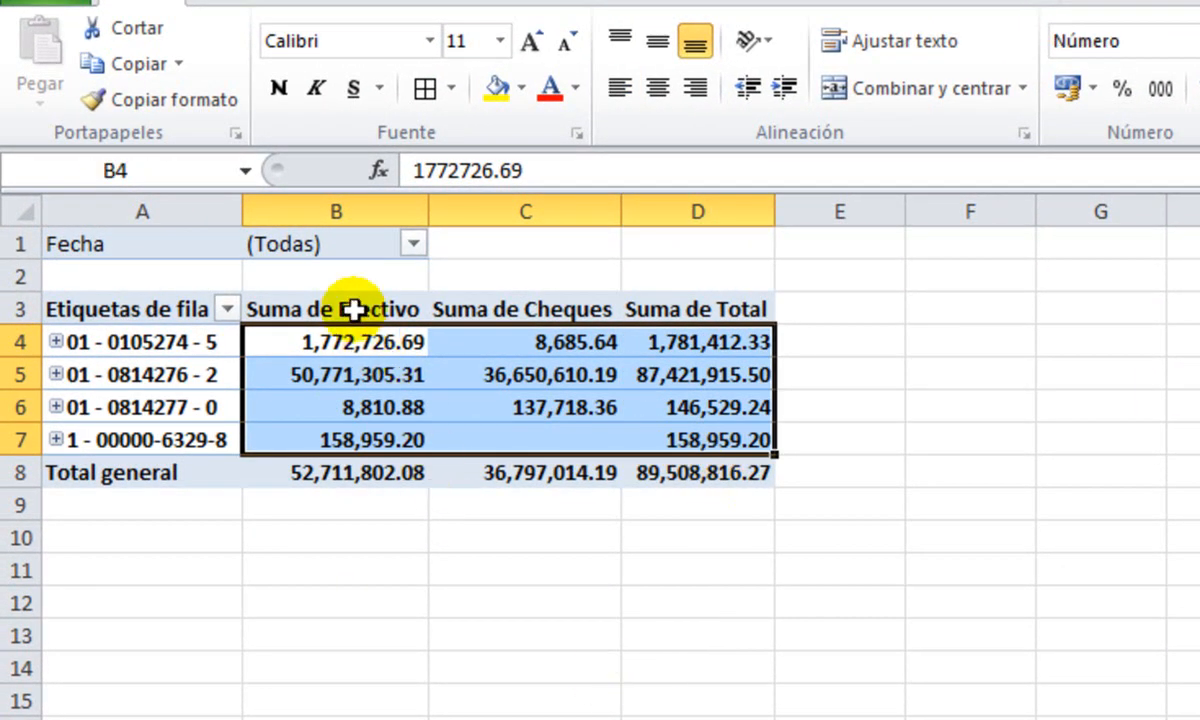
drag(355, 310, 356, 470)
drag(541, 308, 542, 475)
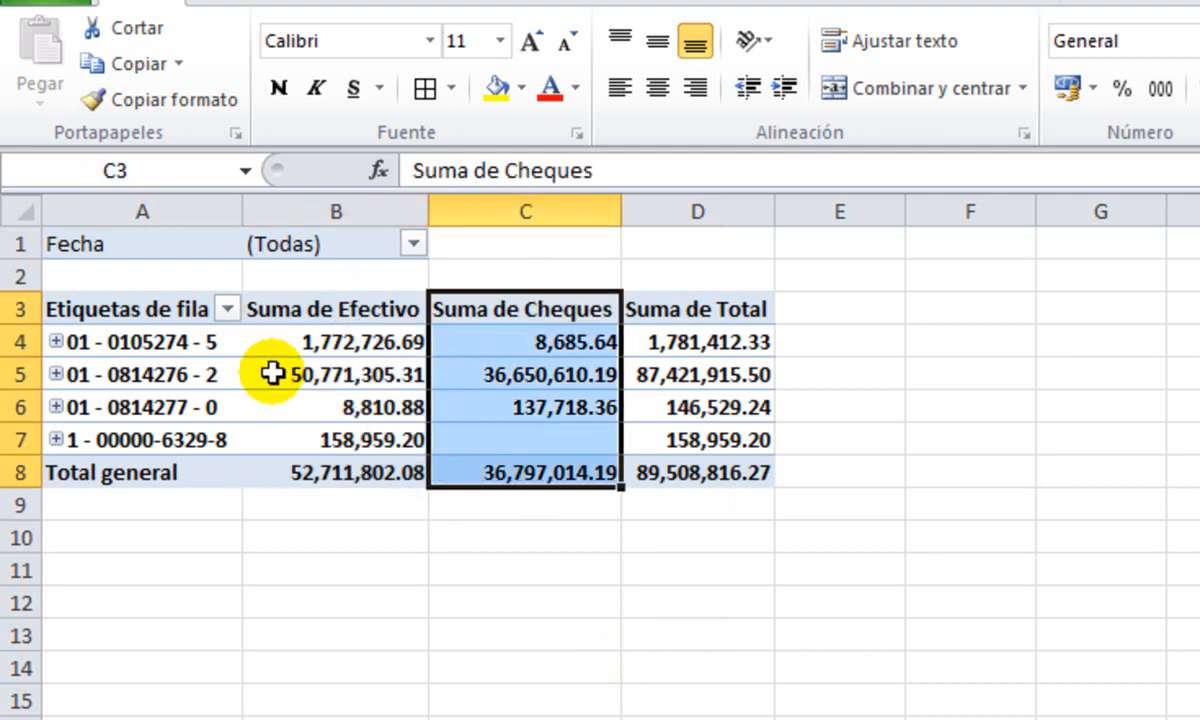
click(80, 341)
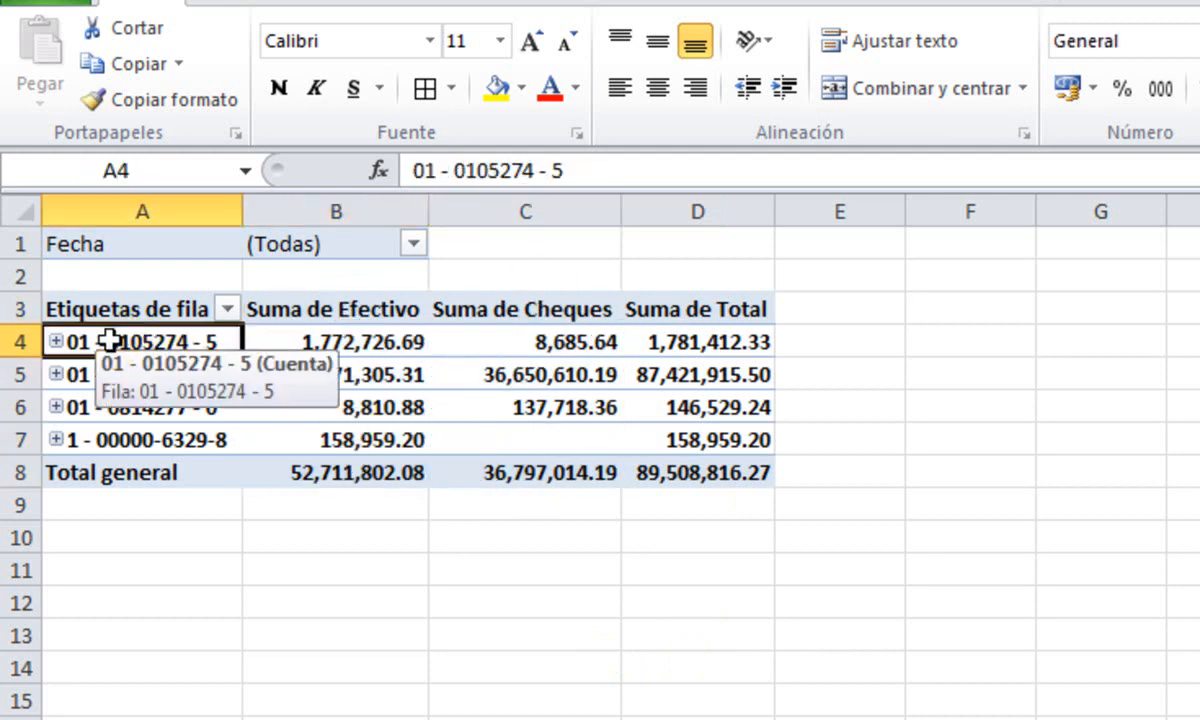
click(46, 341)
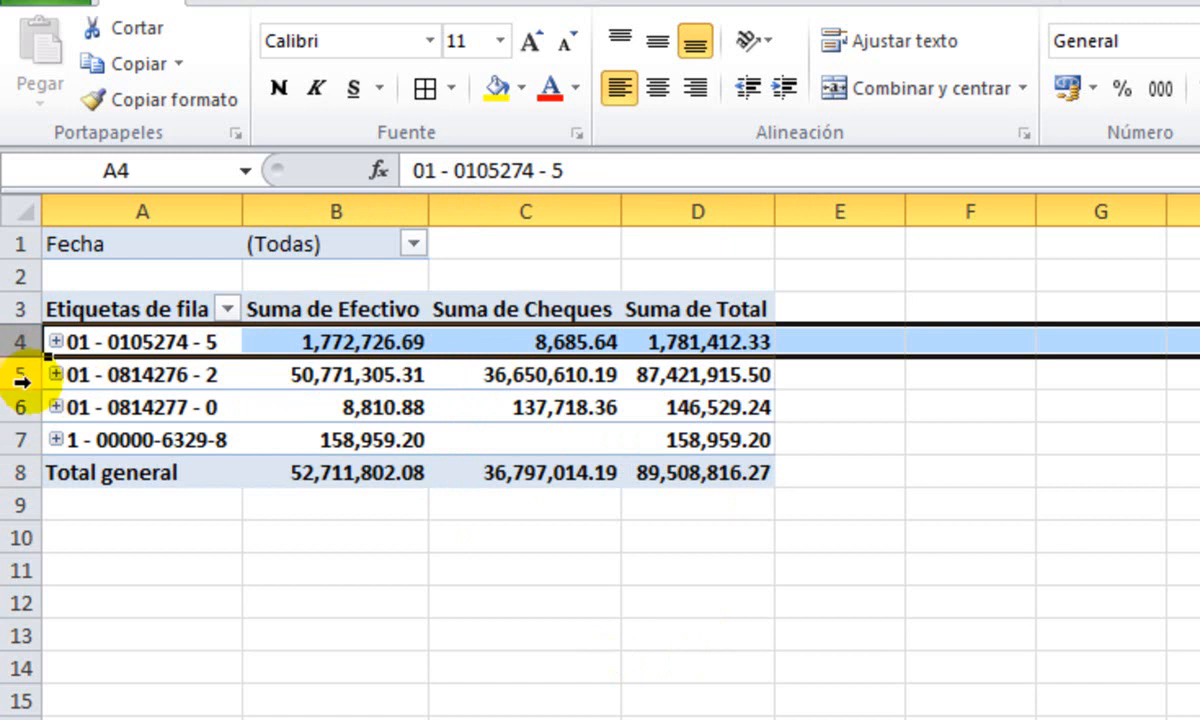
Review the individual account rows and their Total sums in the collapsed pivot table
click(45, 374)
click(45, 407)
click(42, 440)
drag(704, 340, 704, 442)
click(574, 627)
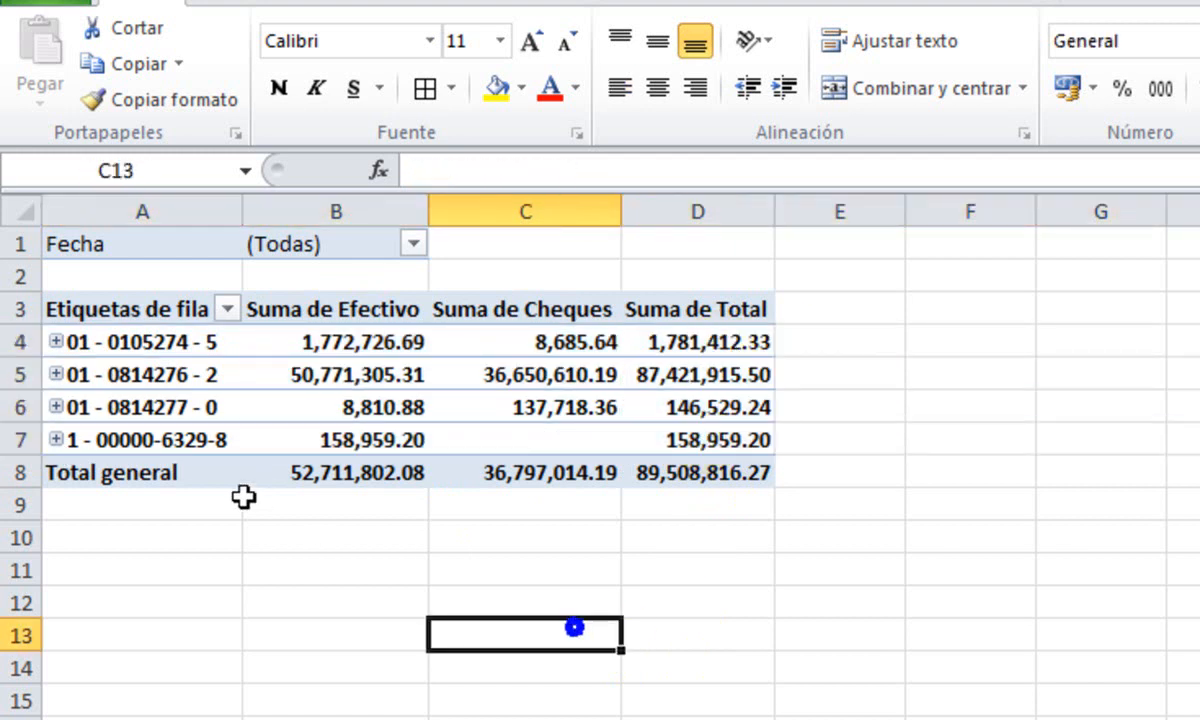
click(220, 407)
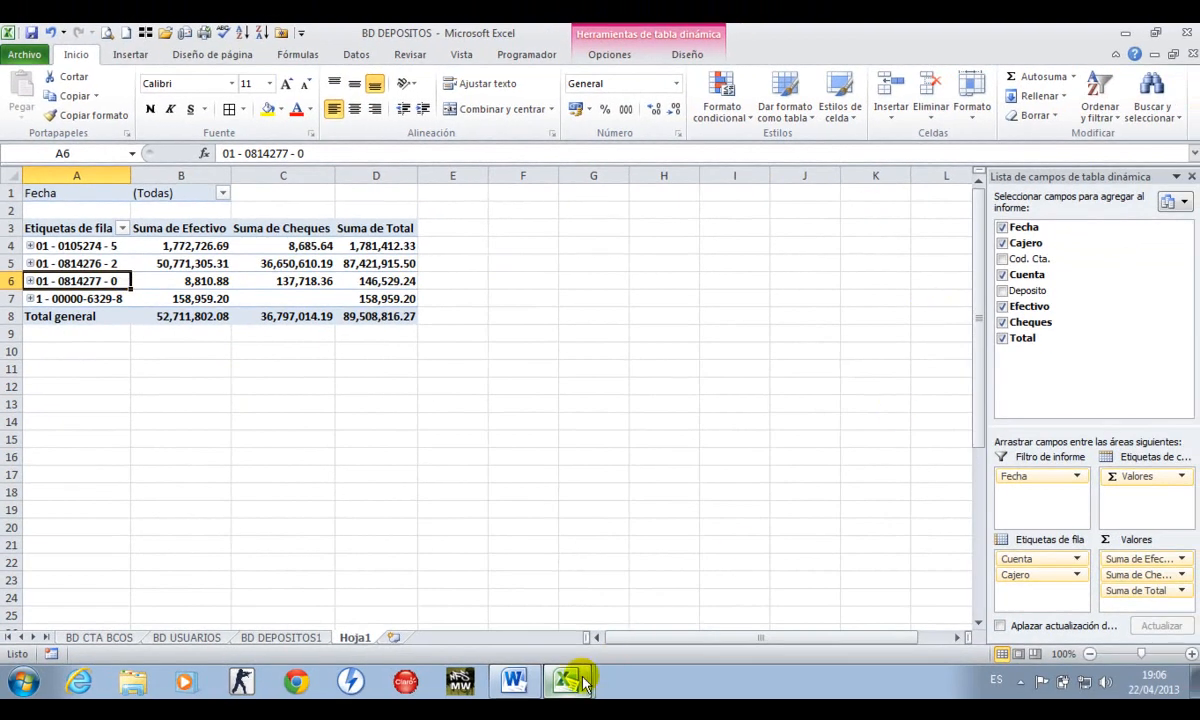
Switch to the CRONOGRAMA - TALLER workbook and mark "Ejemplo de : Tabla Dinamica" as done by entering "a" in its Estado cell
click(588, 682)
click(572, 618)
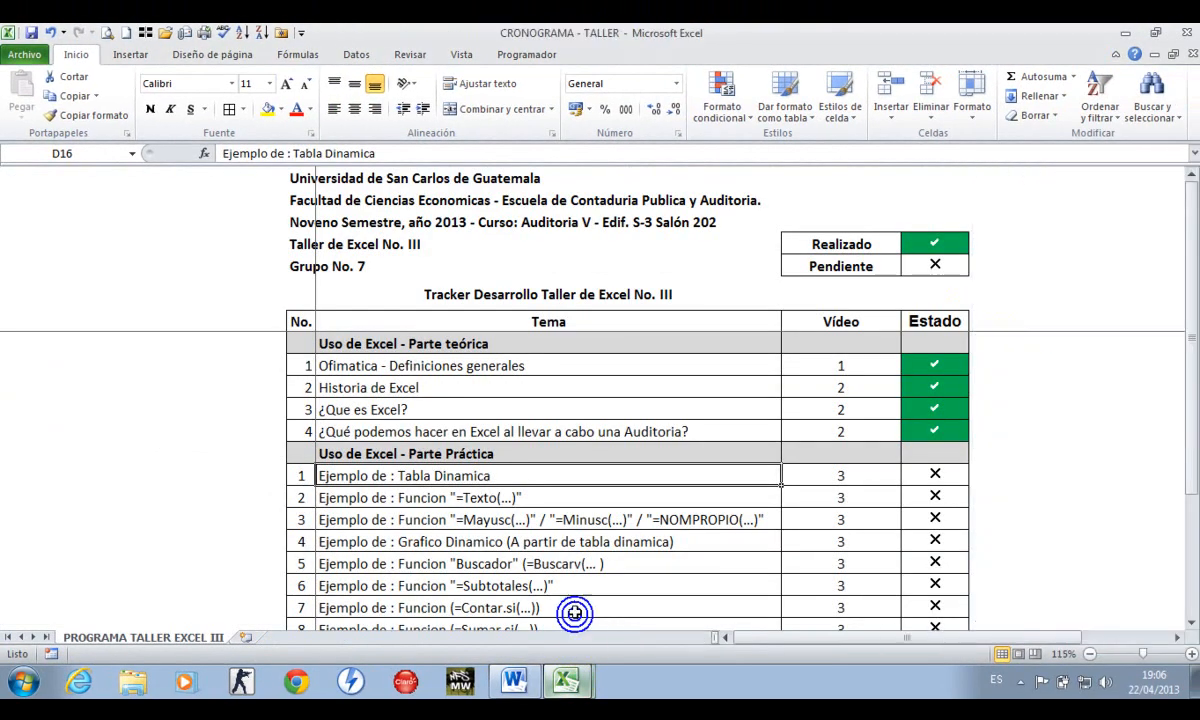
click(420, 498)
click(426, 478)
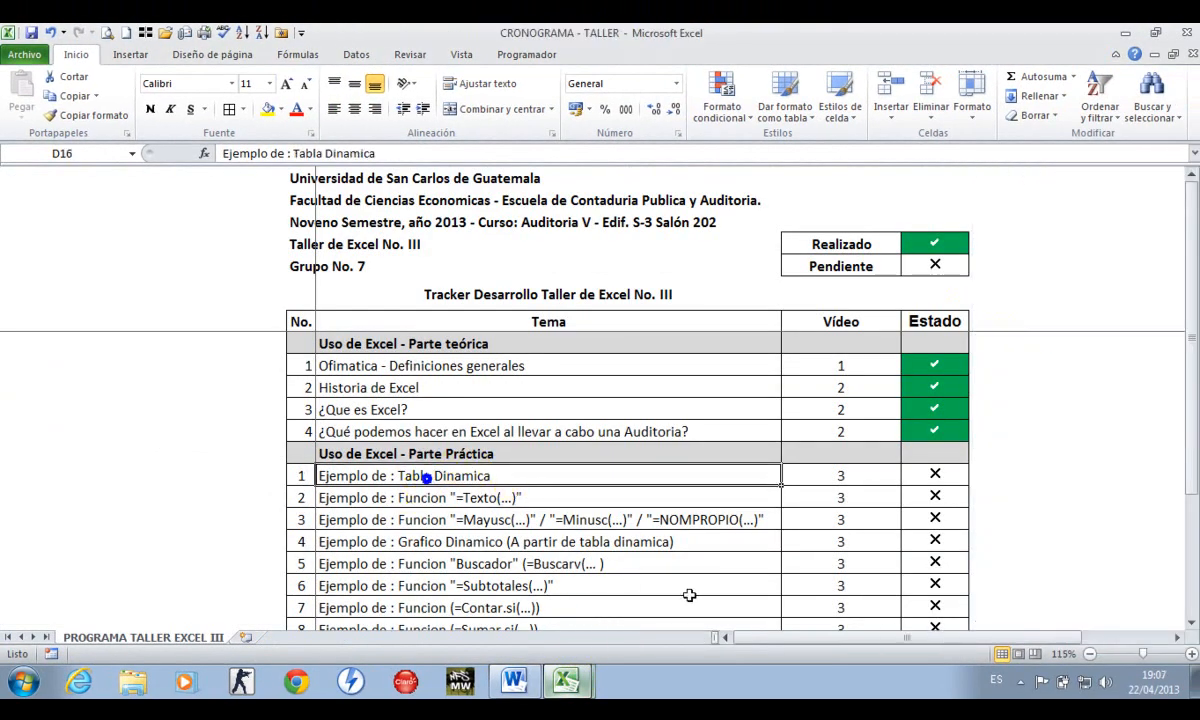
click(935, 474)
text(a)
key(Return)
key(Left)
key(Left)
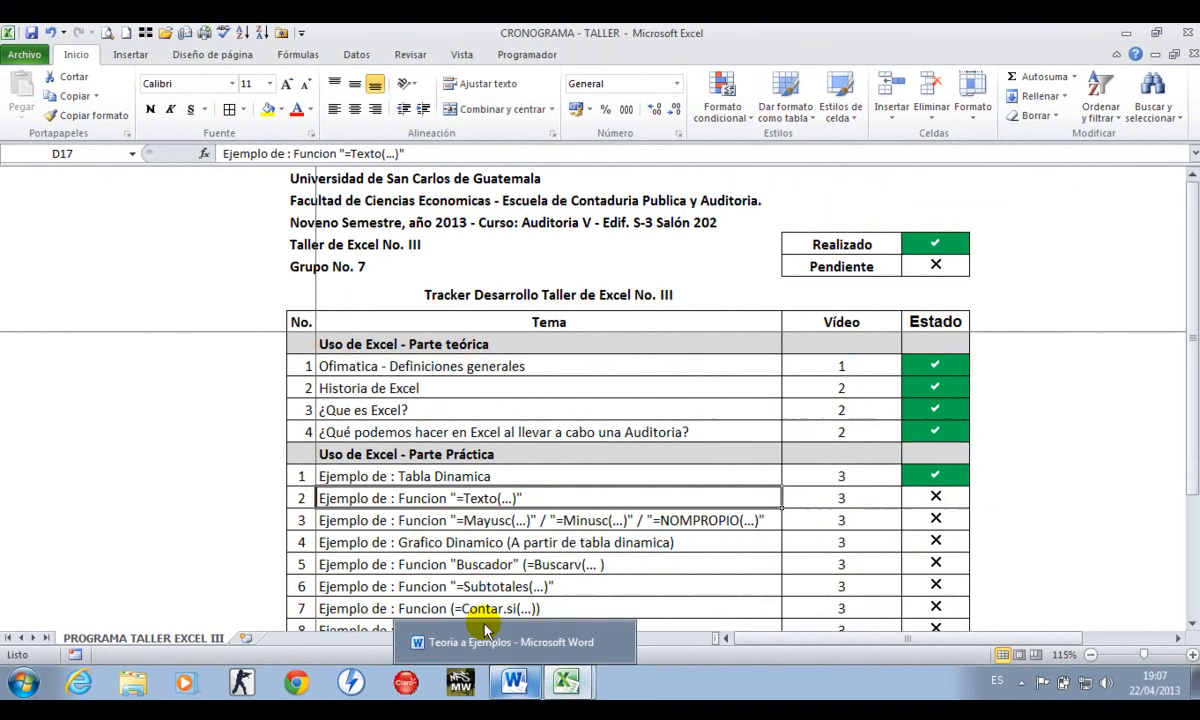
Return to the BD DEPOSITOS workbook and go to the start of the BD DEPOSITOS1 sheet
mouse_move(566, 683)
click(530, 643)
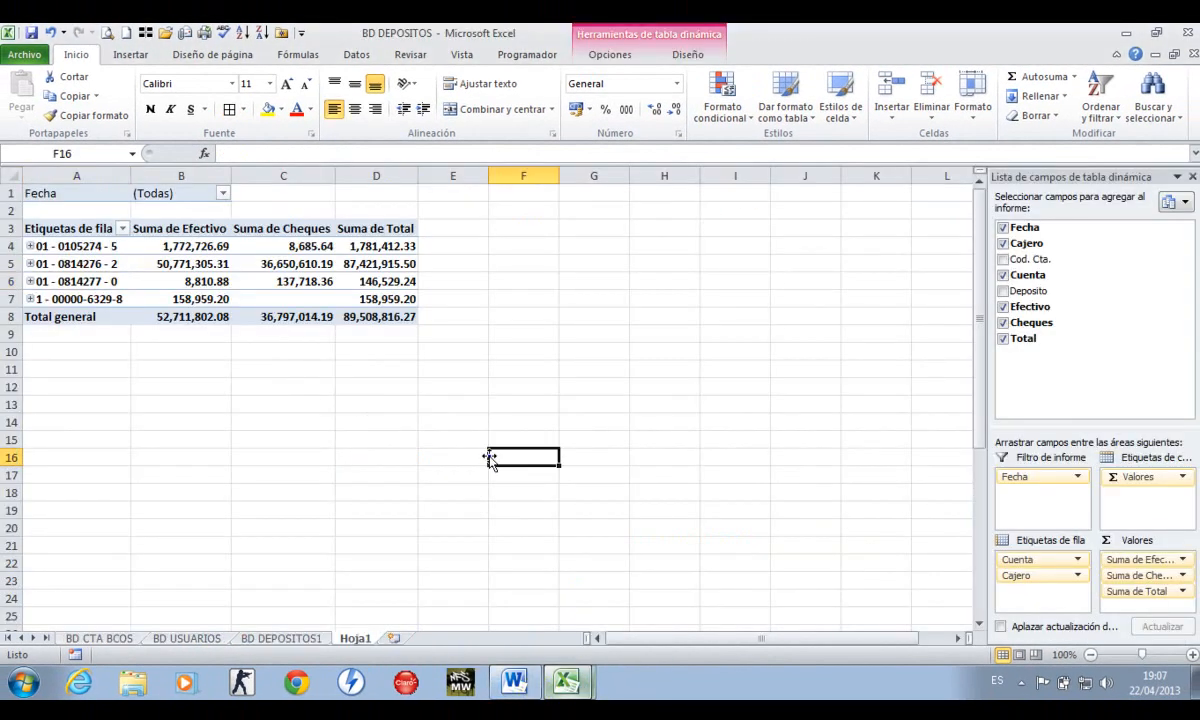
click(360, 528)
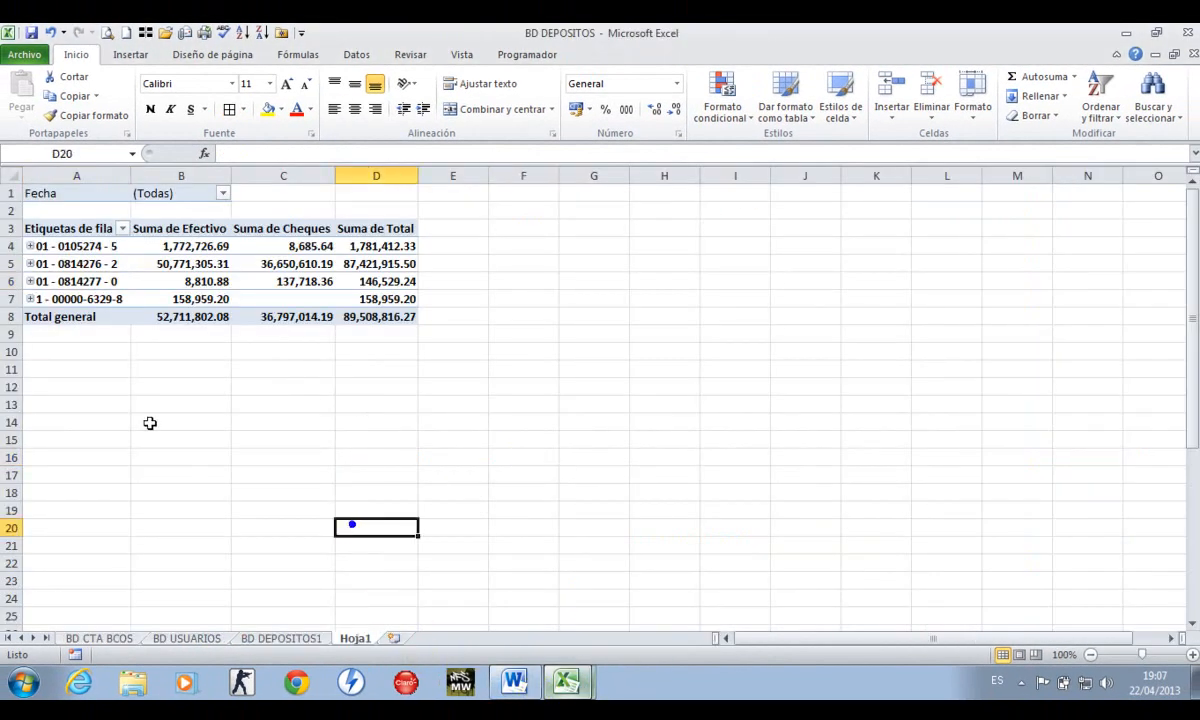
click(281, 638)
key(ctrl+Right)
key(ctrl+Up)
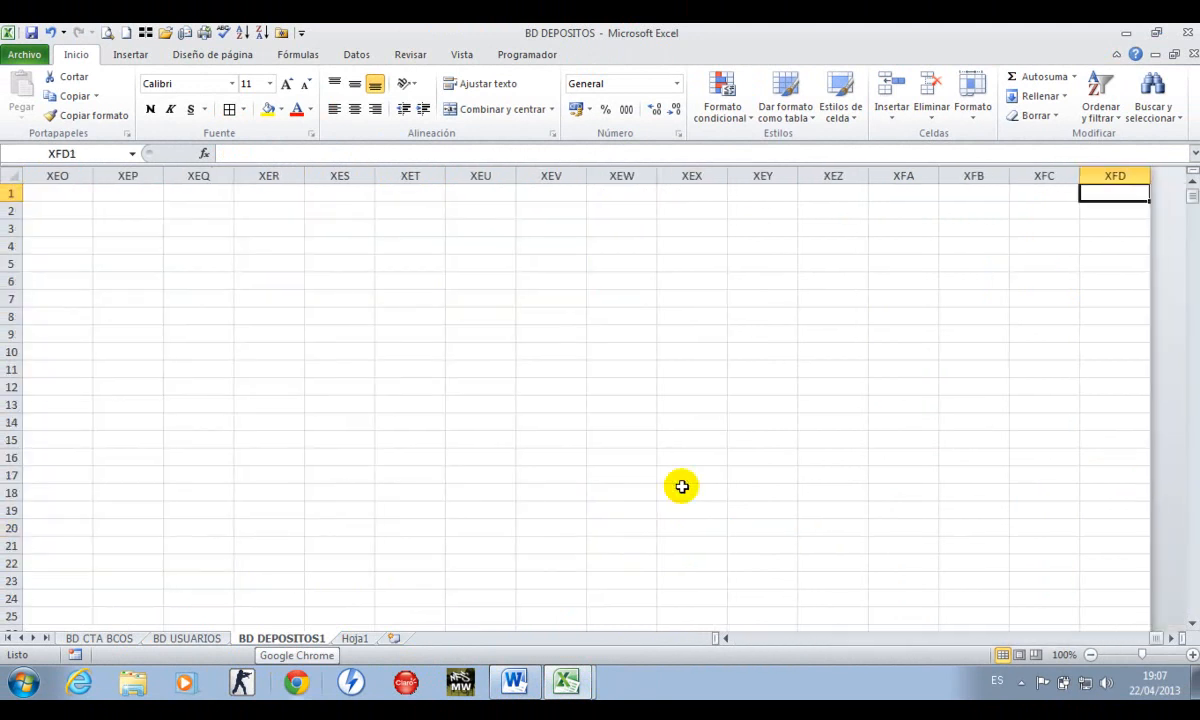
key(ctrl+Home)
key(Right)
key(ctrl+Right)
key(ctrl+Left)
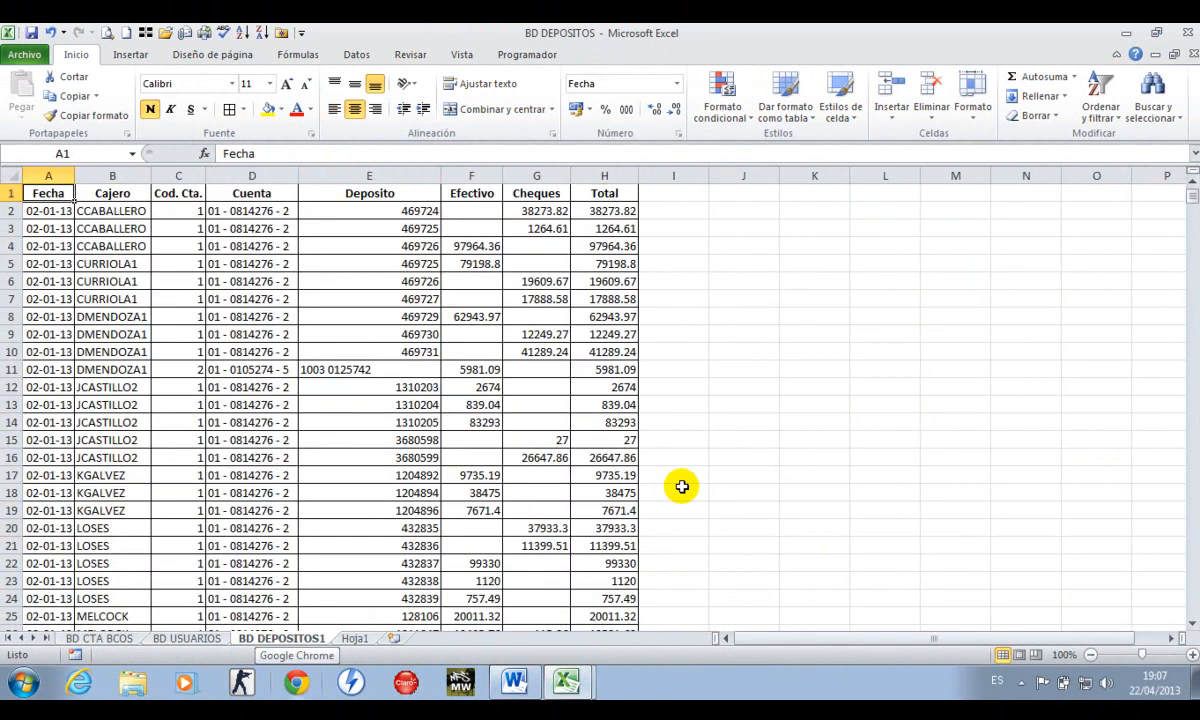
Switch to the Teoria a Ejemplos document in Word and read the PRACTICA No. 2 explanation of the TEXTO function
click(514, 682)
scroll(497, 474, down, 3)
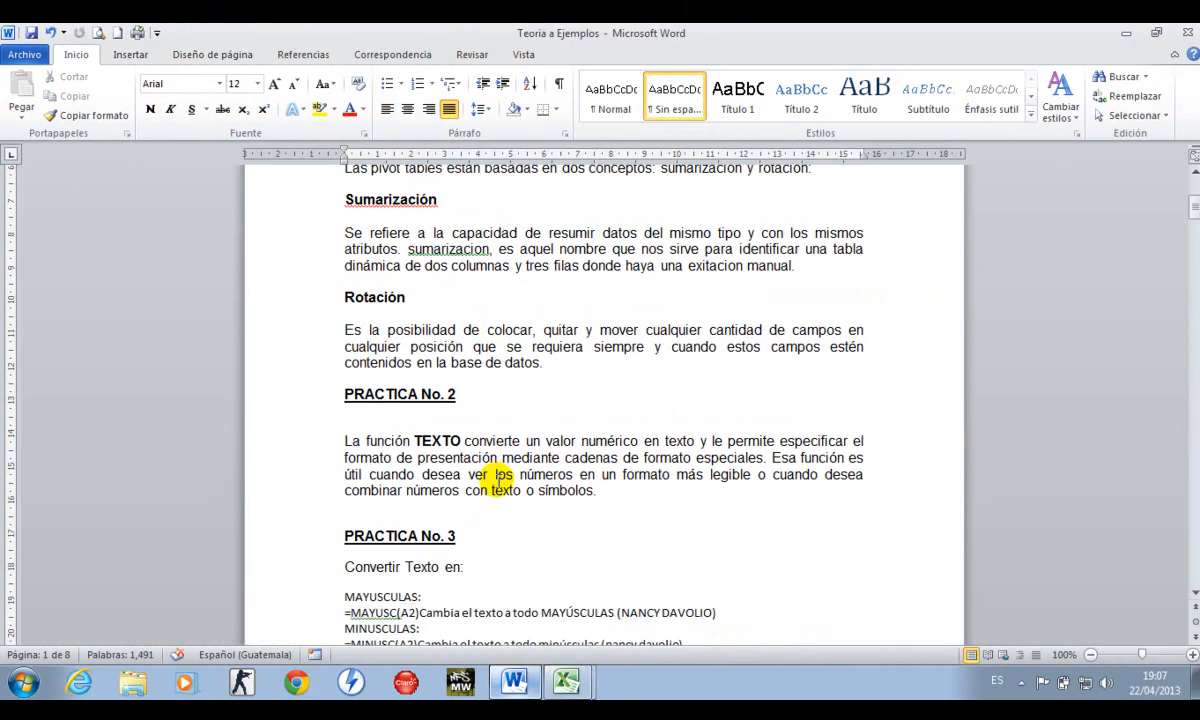
scroll(497, 474, down, 3)
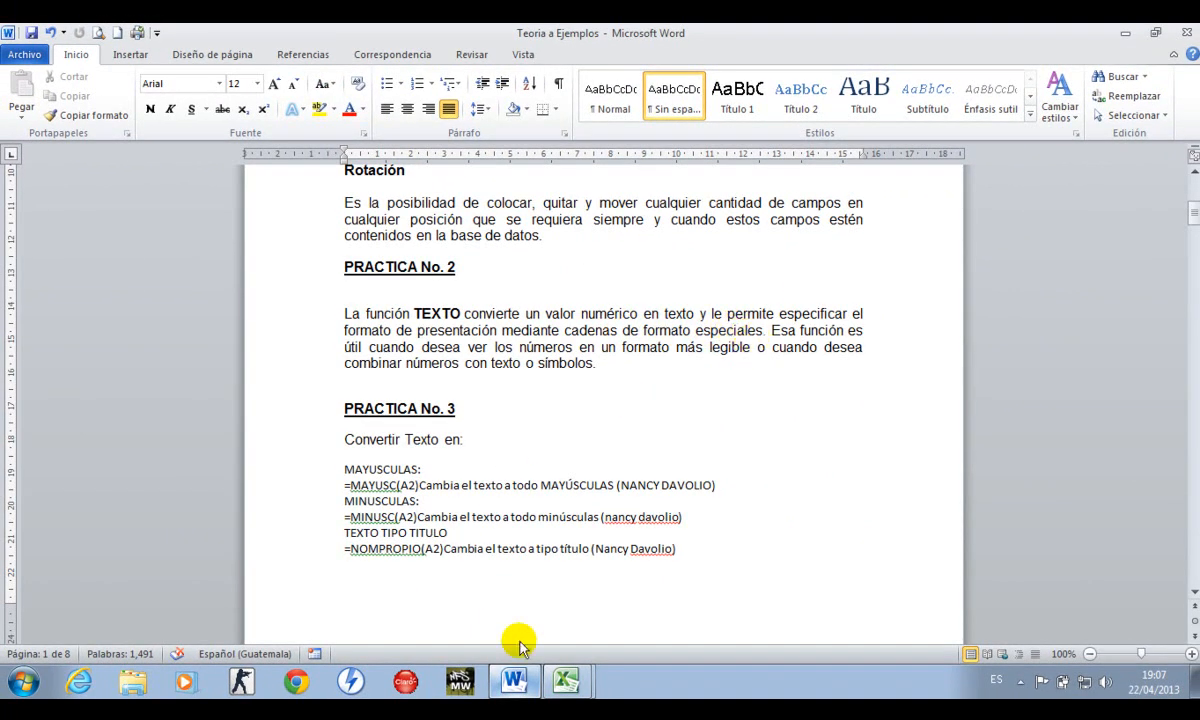
Switch back to the BD DEPOSITOS workbook in Excel and select the first Fecha value, in cell A2 of BD DEPOSITOS1
click(566, 681)
click(560, 642)
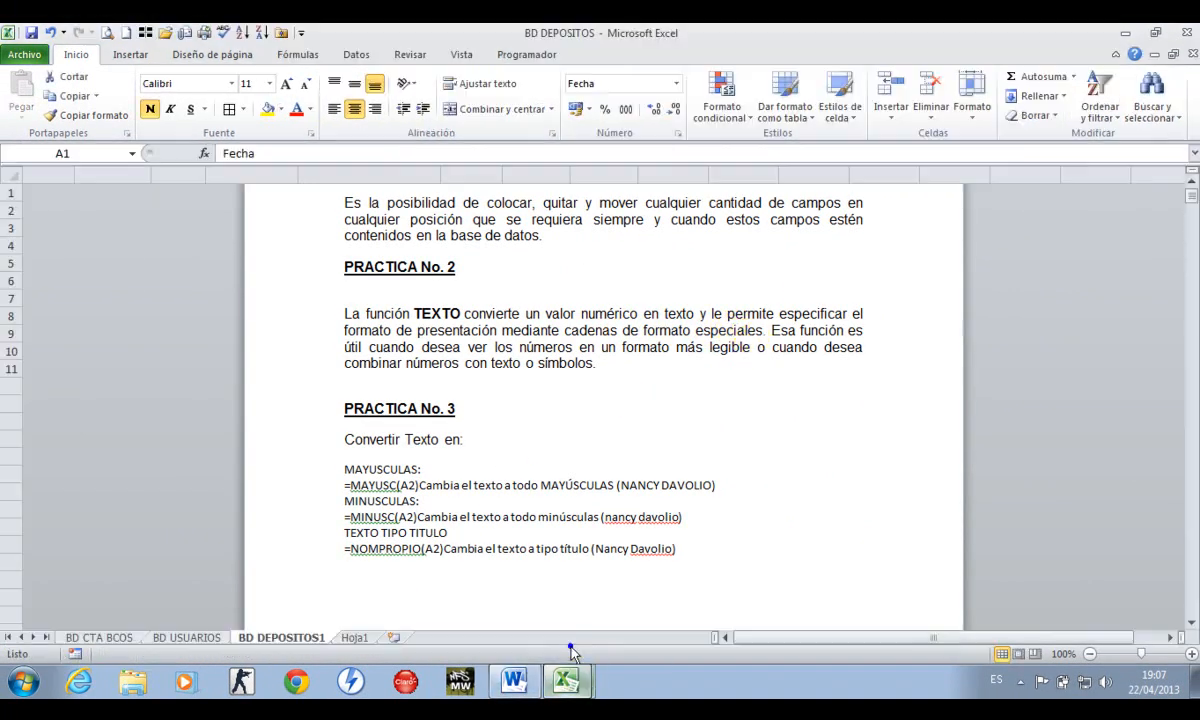
scroll(647, 346, down, 1)
scroll(647, 346, up, 1)
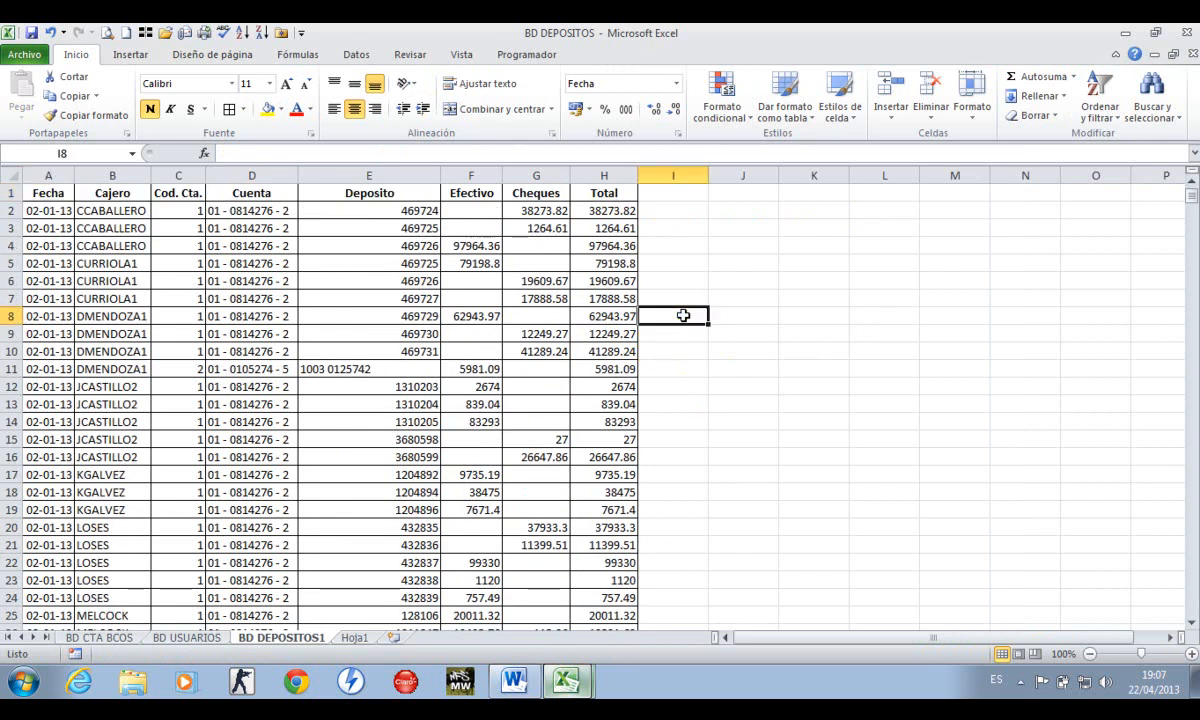
click(640, 316)
key(Home)
key(ctrl+Home)
key(Down)
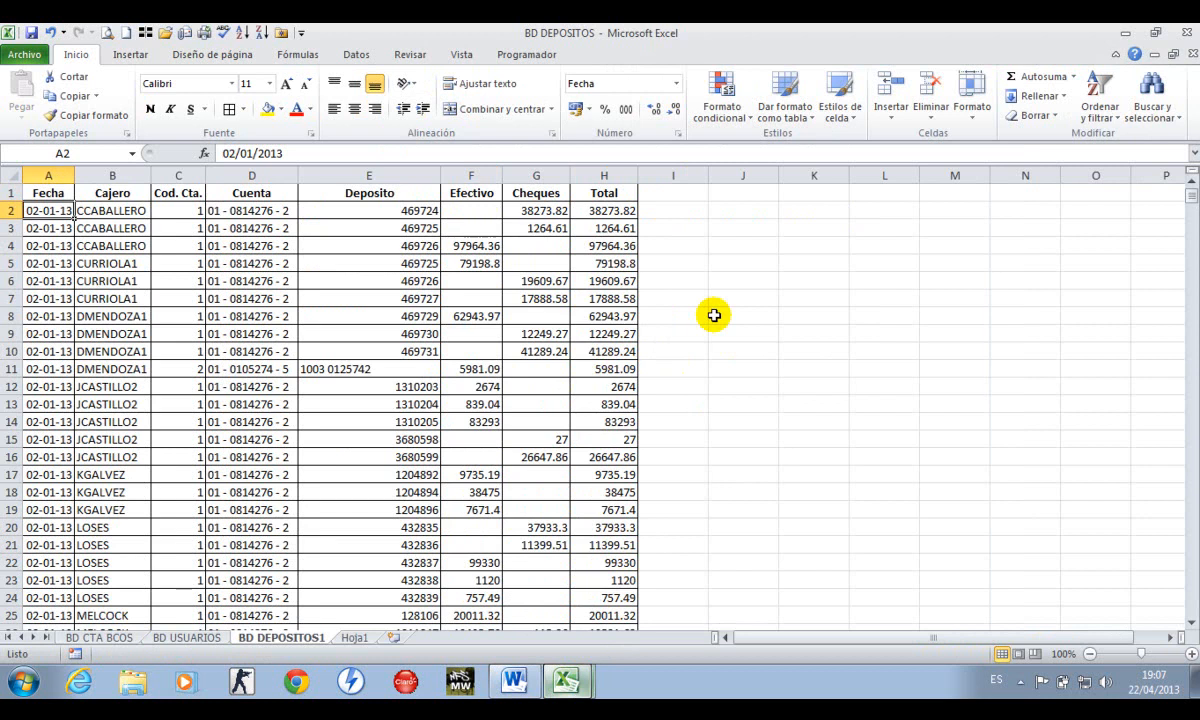
Add the column headers DIA, MES and AÑO in cells I1 to K1, beside Total
key(Right)
key(Right)
key(Right)
key(Right)
key(Right)
key(Right)
key(Right)
key(Right)
key(Up)
text(DIA)
key(Right)
text(MES)
key(Right)
text(A)
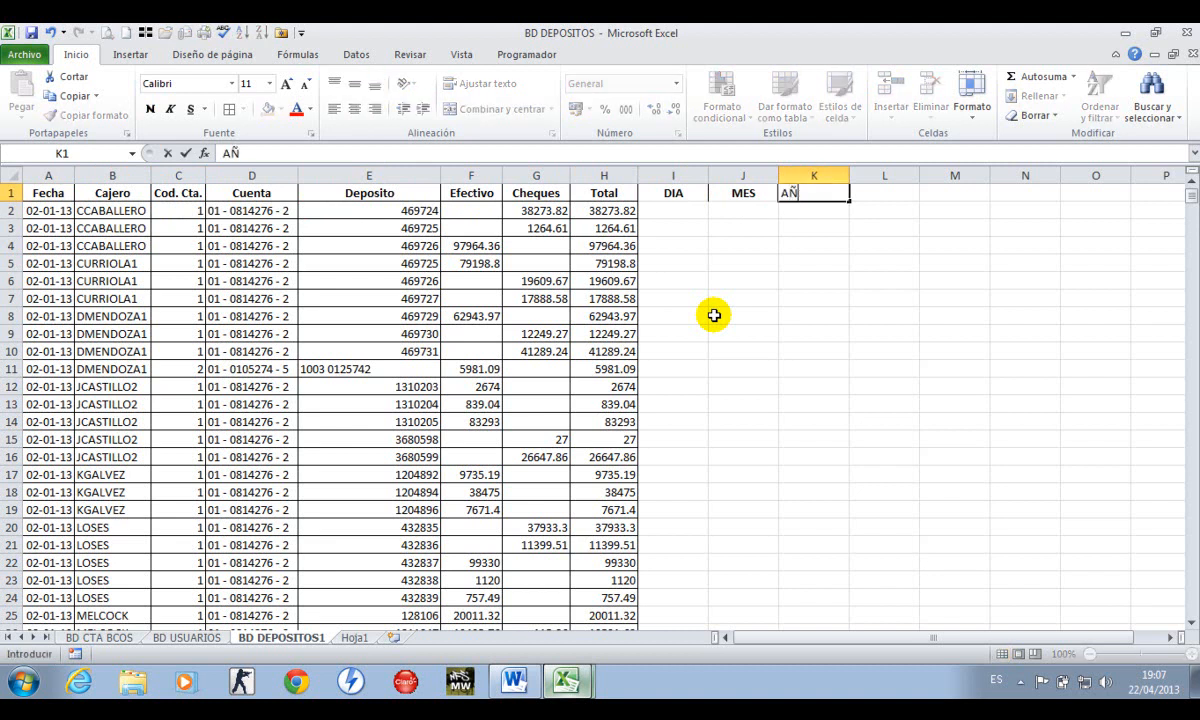
key(Return)
Enter the formula =TEXTO(A2,"DDDD") in cell I2 to get the weekday name of the first date
key(Left)
key(Left)
key(Left)
key(Right)
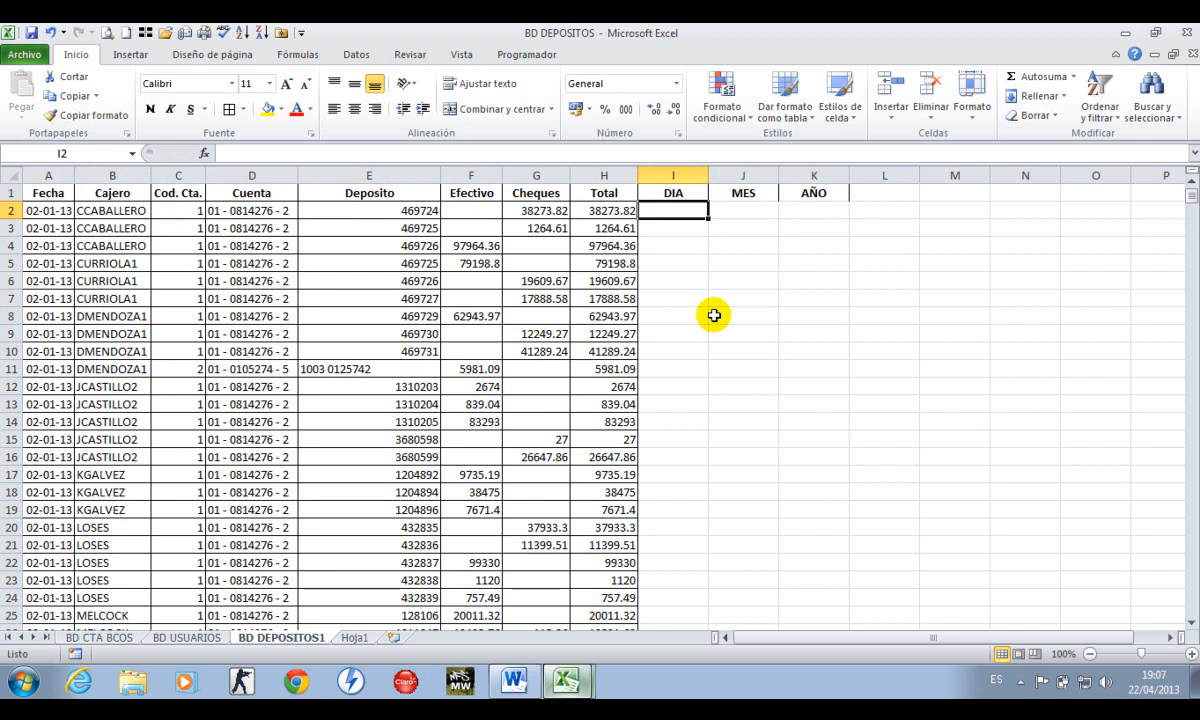
text(=TEXT)
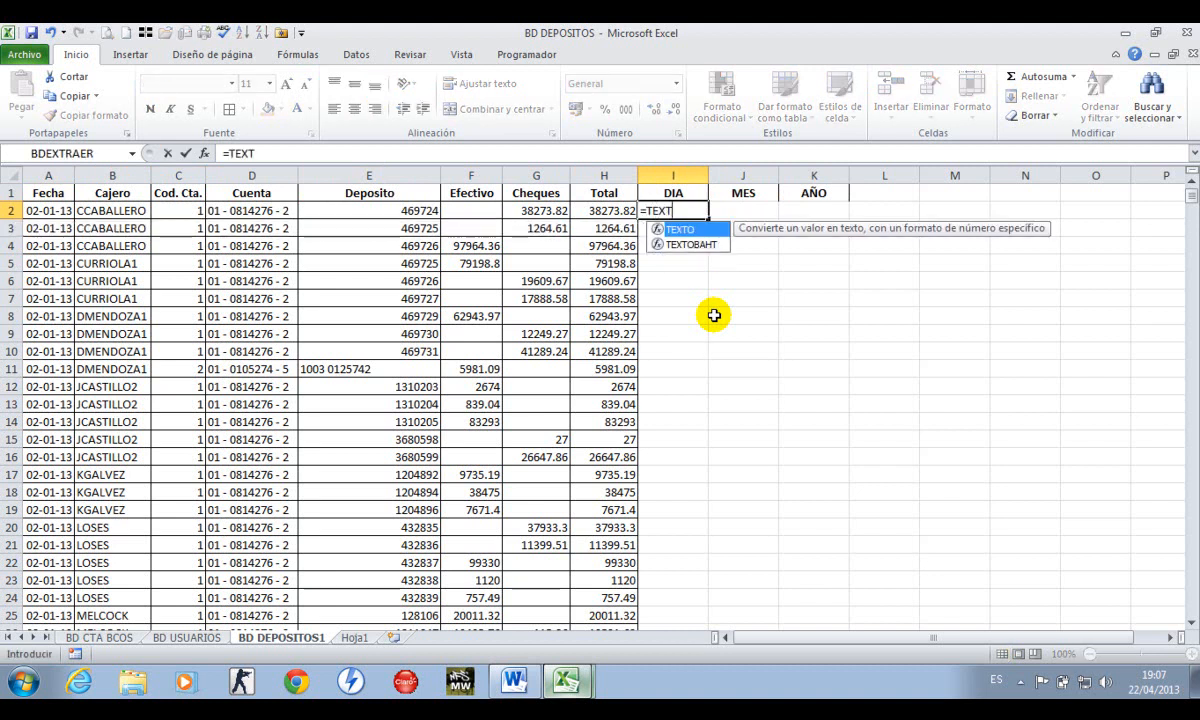
text(O()
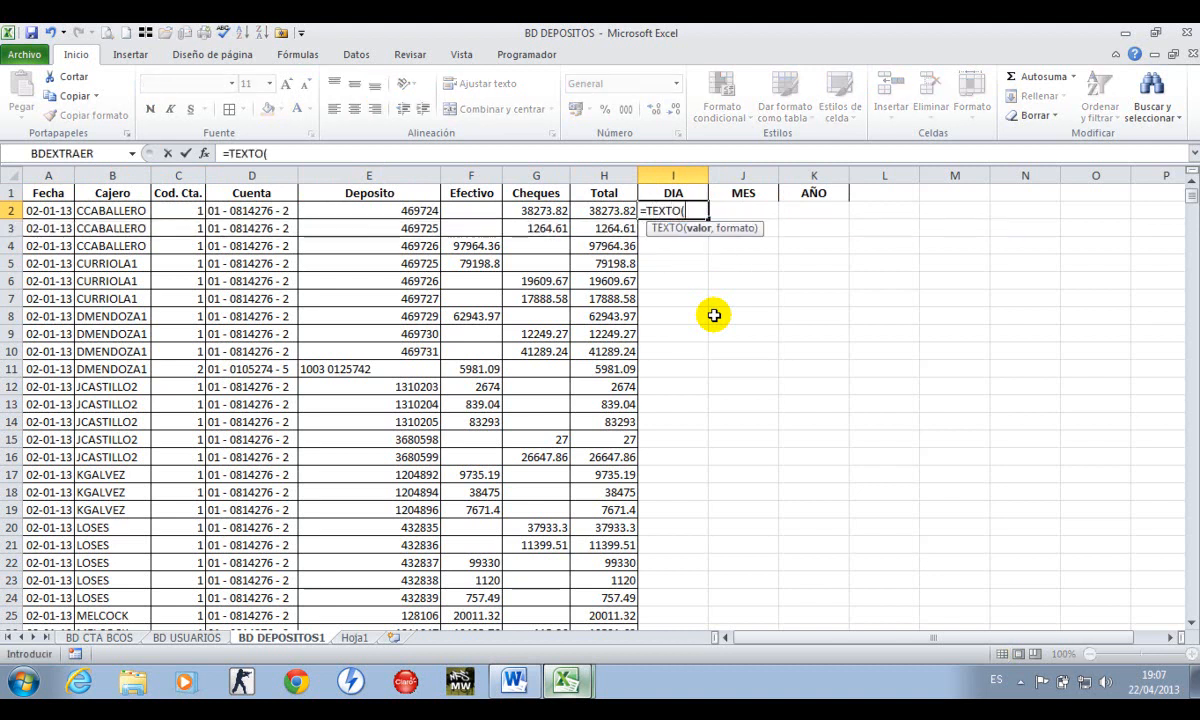
key(Left)
key(Left)
key(Left)
key(Left)
key(Left)
key(Left)
key(Left)
key(Left)
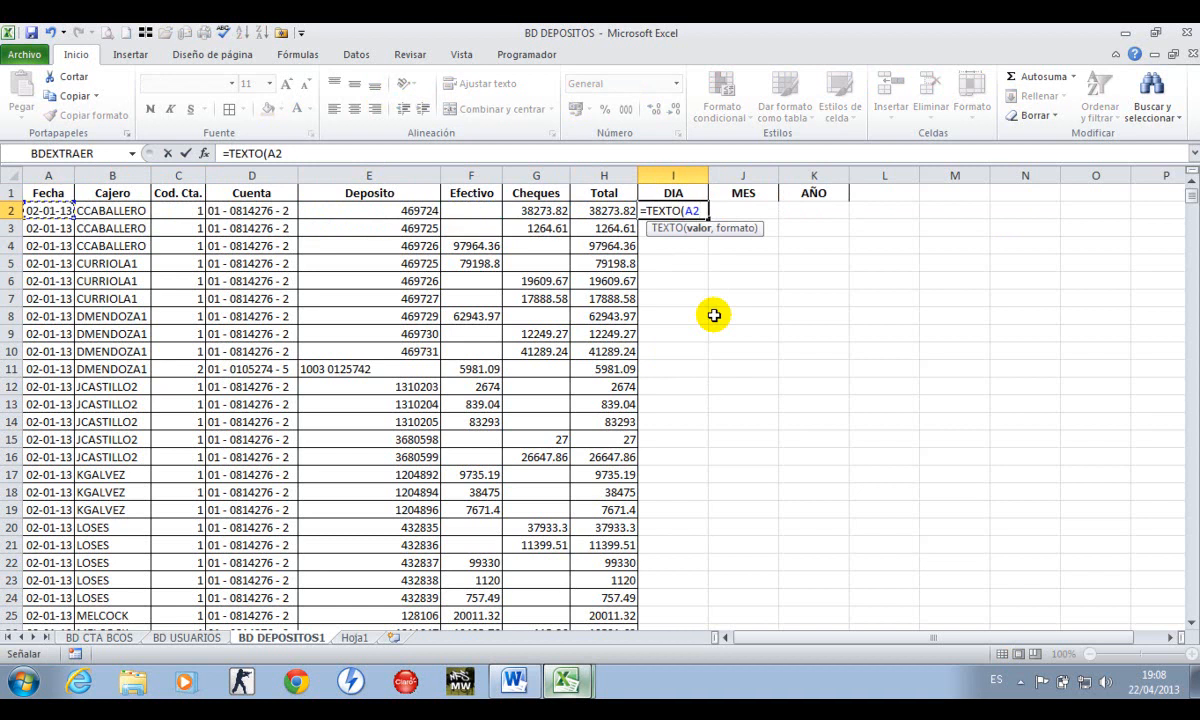
text(,"DDDD)
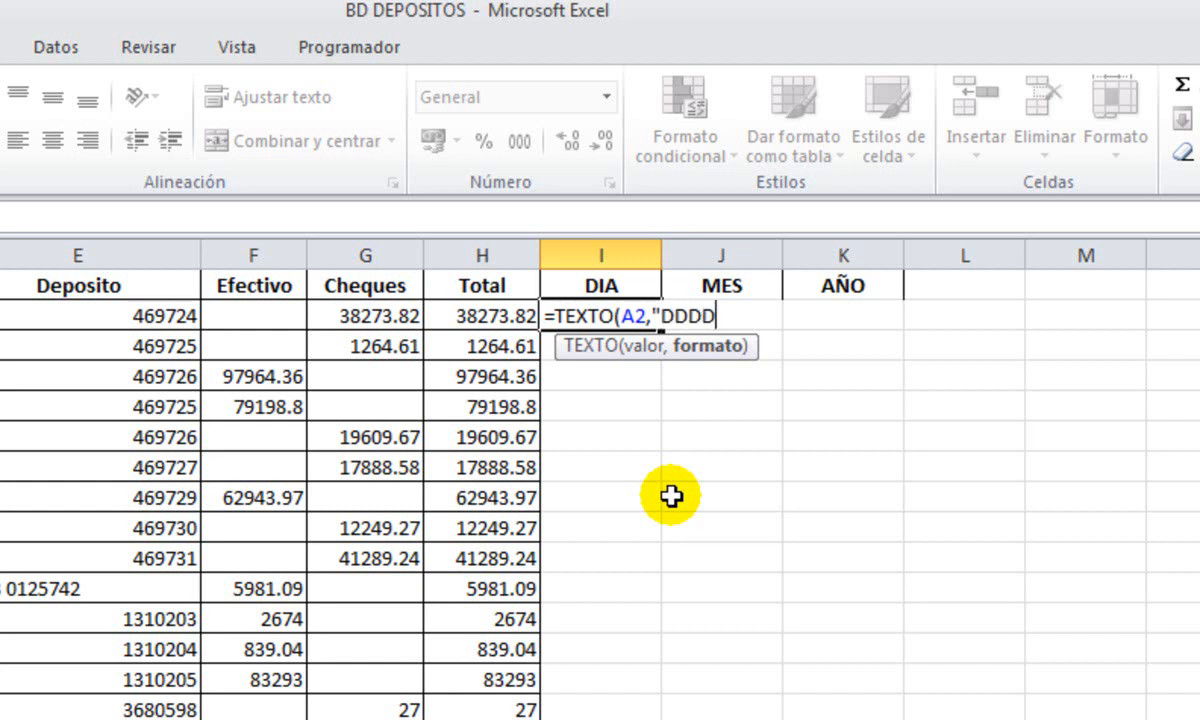
key(Return)
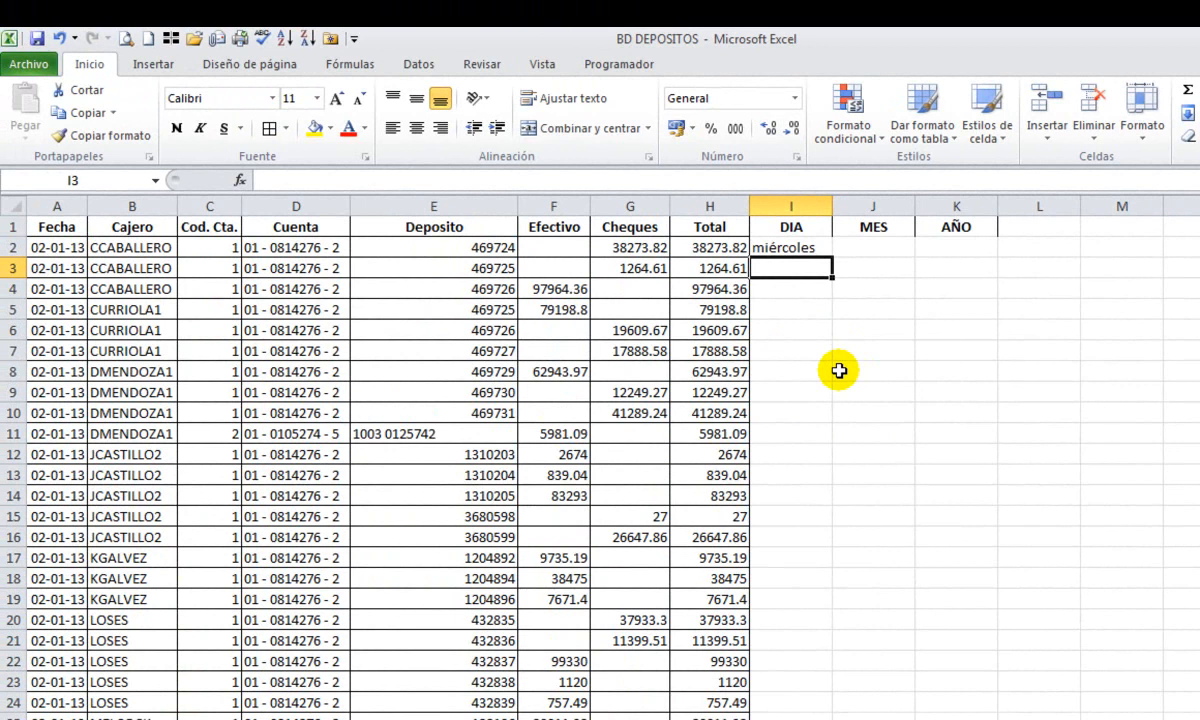
Compare the first record's Fecha in A2 with the weekday given by the DIA formula in I2
key(Up)
key(Left)
key(Left)
key(Left)
key(Left)
key(Left)
key(Left)
key(Left)
key(Left)
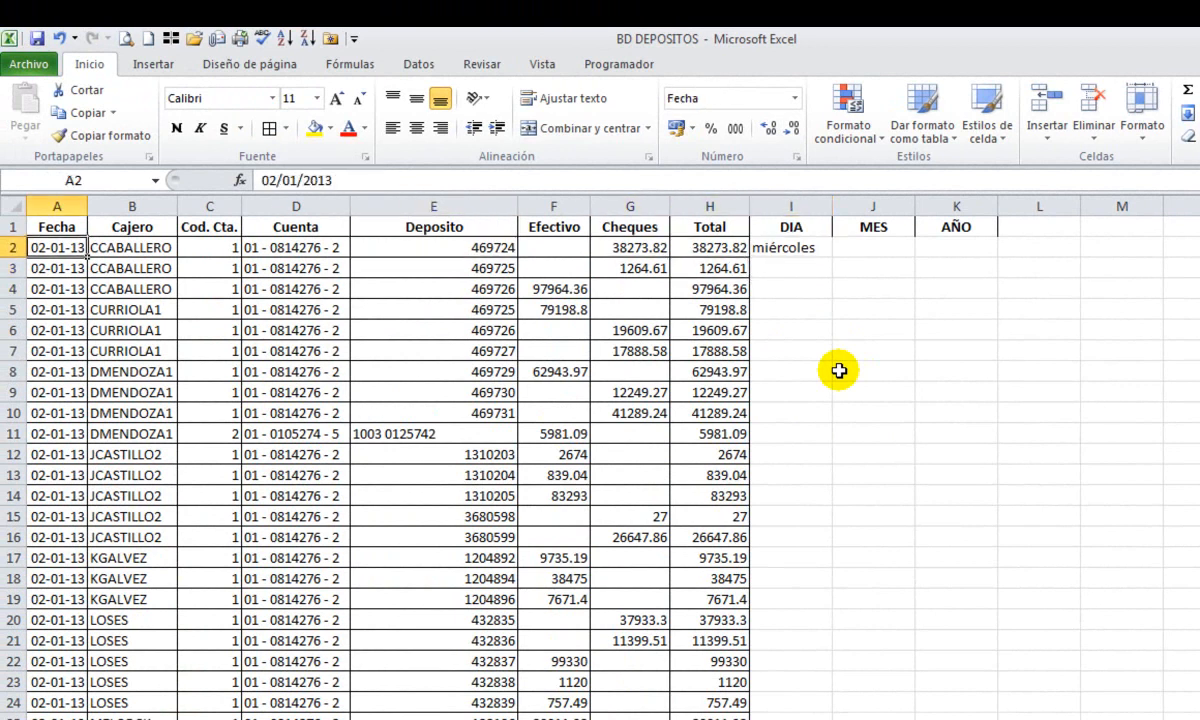
key(ctrl+Right)
key(ctrl+Right)
key(ctrl+Left)
key(ctrl+Left)
key(Right)
key(Right)
key(Right)
key(Right)
key(Right)
key(Right)
key(Right)
key(Right)
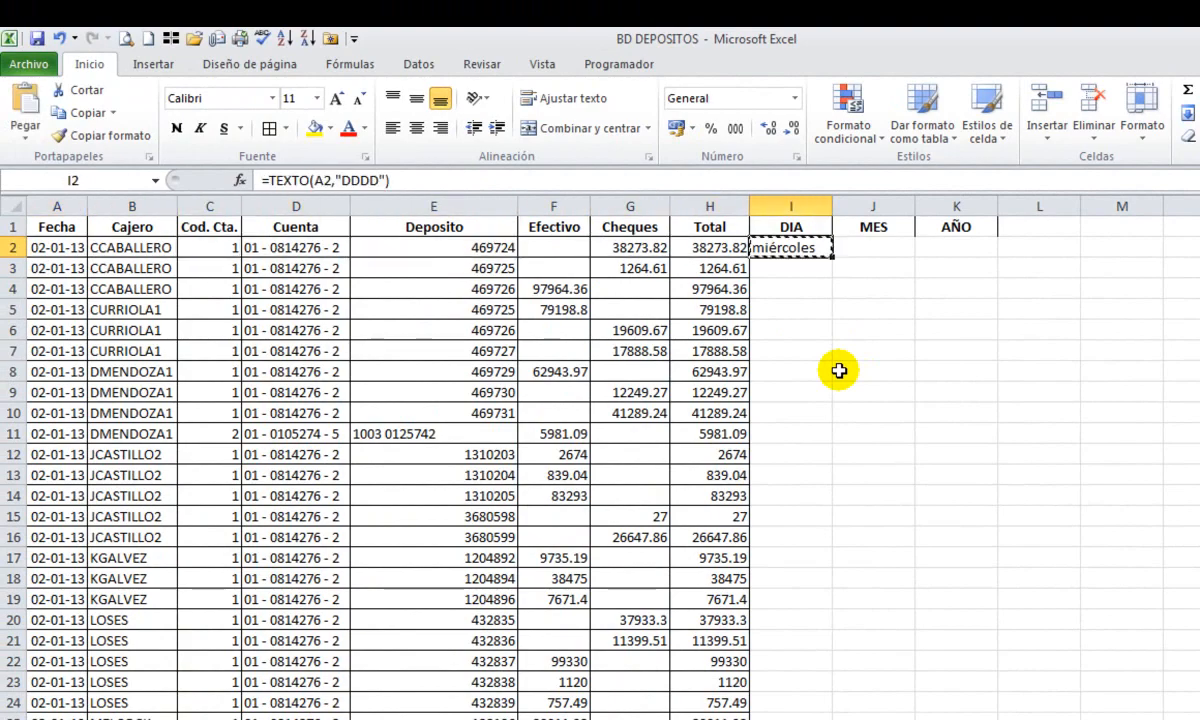
Copy the DIA formula from I2 down the column to row 41
key(shift+Down)
key(shift+Down)
key(shift+Down)
key(shift+Down)
key(shift+Down)
key(shift+Down)
key(shift+Down)
key(shift+Down)
key(shift+Down)
key(shift+Down)
key(shift+Down)
key(shift+Down)
key(shift+Down)
key(shift+Down)
key(shift+Down)
key(shift+Down)
key(shift+Down)
key(shift+Down)
key(shift+Down)
key(shift+Down)
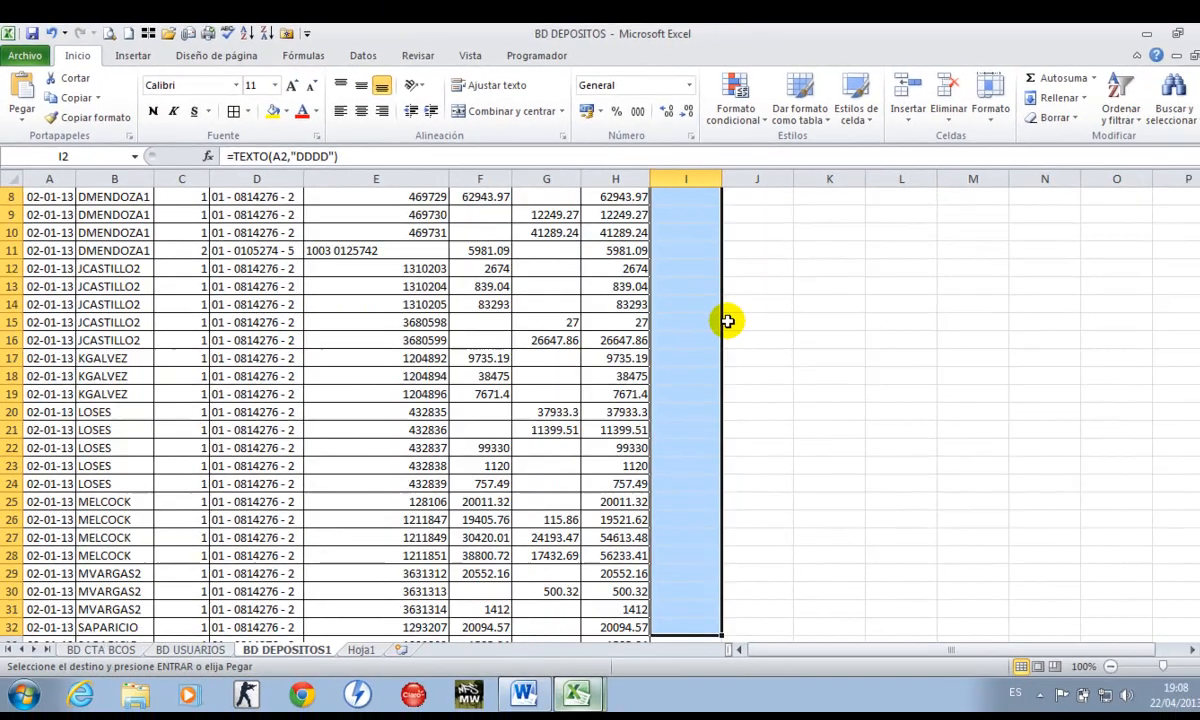
key(shift+Down)
key(shift+Down)
key(shift+Down)
key(shift+Down)
key(shift+Down)
key(shift+Down)
key(shift+Down)
key(shift+Down)
key(shift+Down)
key(Return)
key(Down)
key(Down)
key(Down)
key(Down)
key(ctrl+Down)
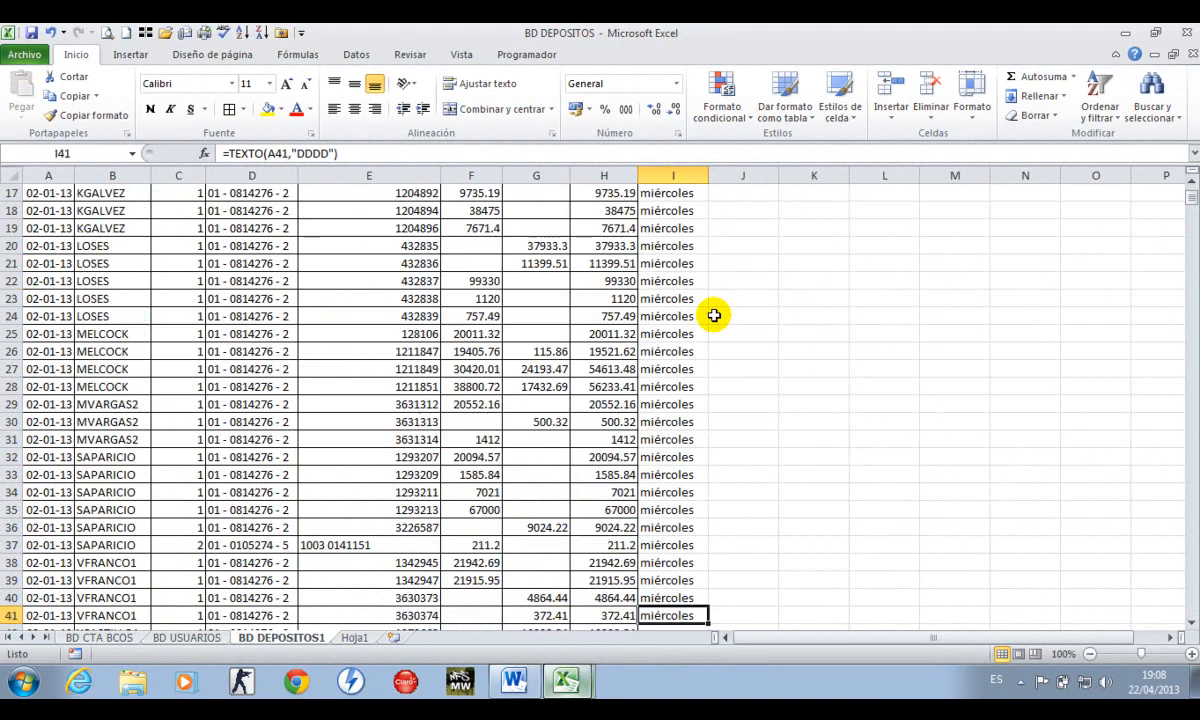
Enter 0 in the DIA column at the last record, cell I3518, as an end marker
scroll(690, 340, down, 5)
click(613, 349)
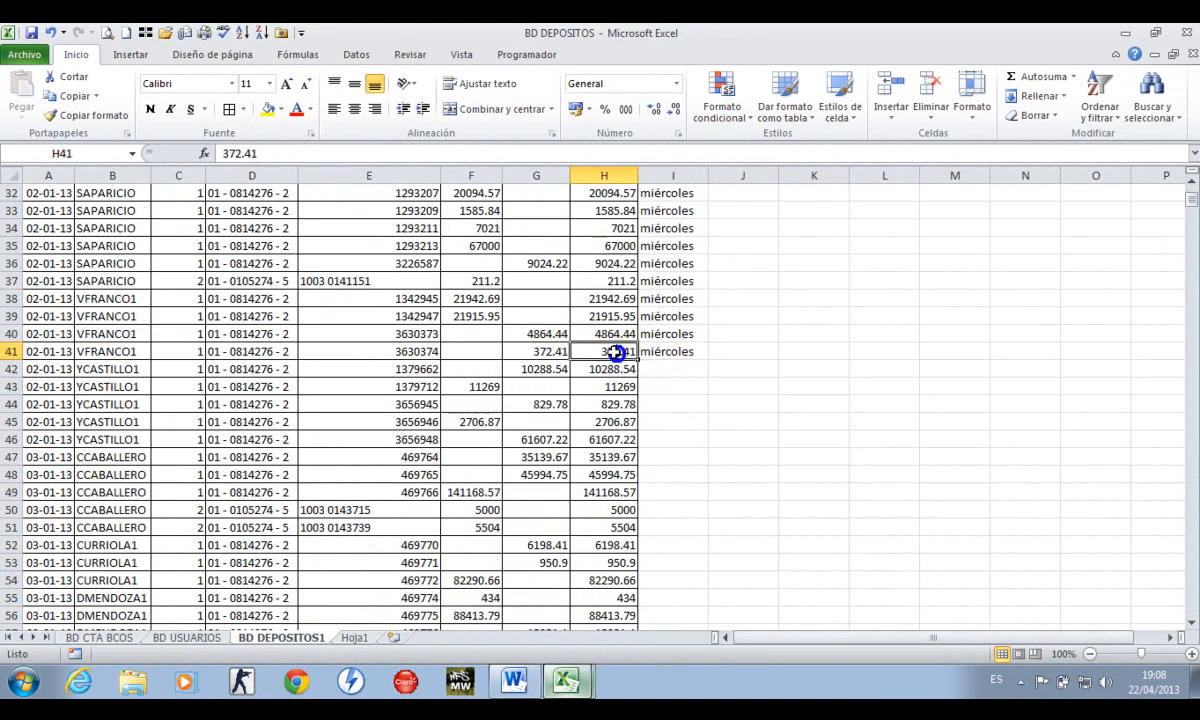
key(ctrl+Down)
key(Right)
scroll(613, 351, down, 1)
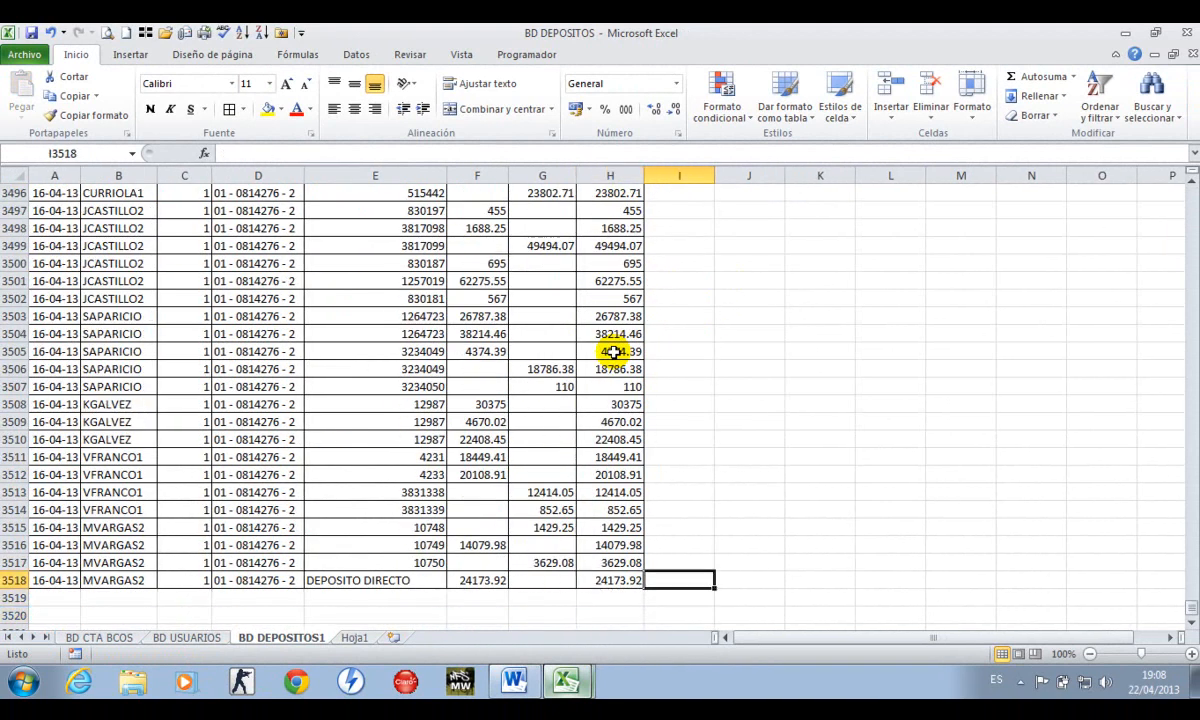
text(0)
key(Return)
Copy the DIA formula from I41 down to the end marker in row 3518, and return to cell I2
key(ctrl+Up)
key(ctrl+Up)
key(ctrl+c)
key(ctrl+shift+Down)
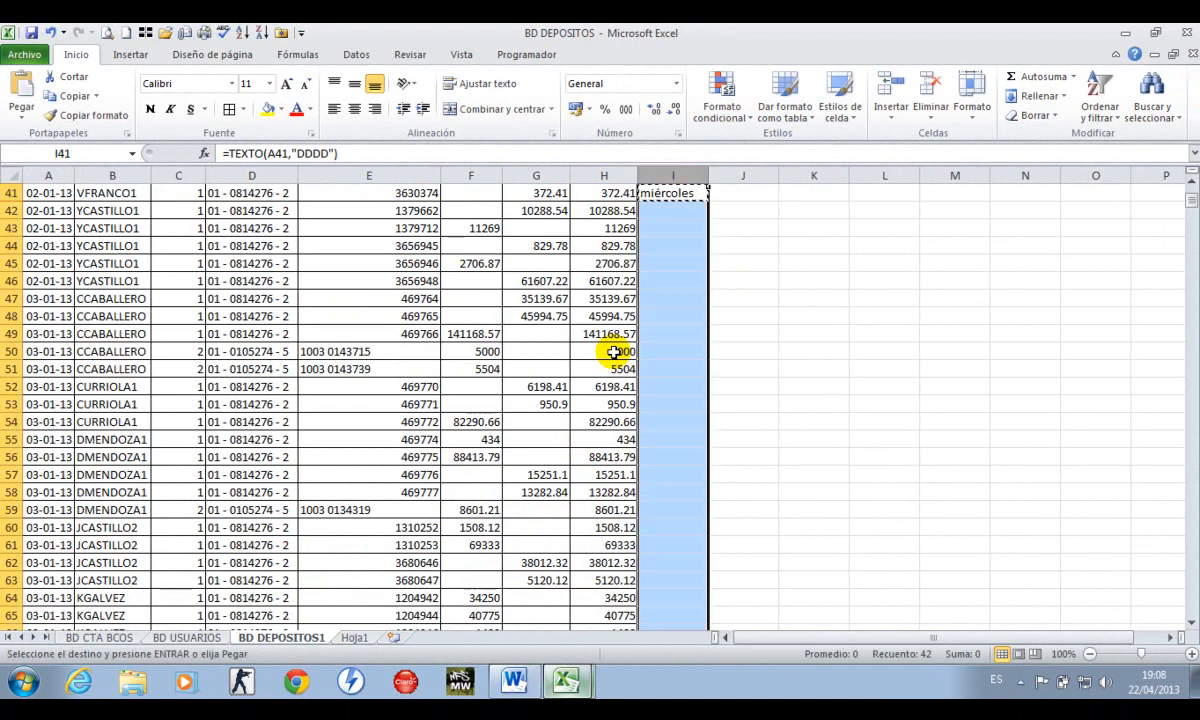
key(Left)
key(Right)
key(ctrl+space)
key(Left)
key(Right)
key(ctrl+shift+Down)
key(Return)
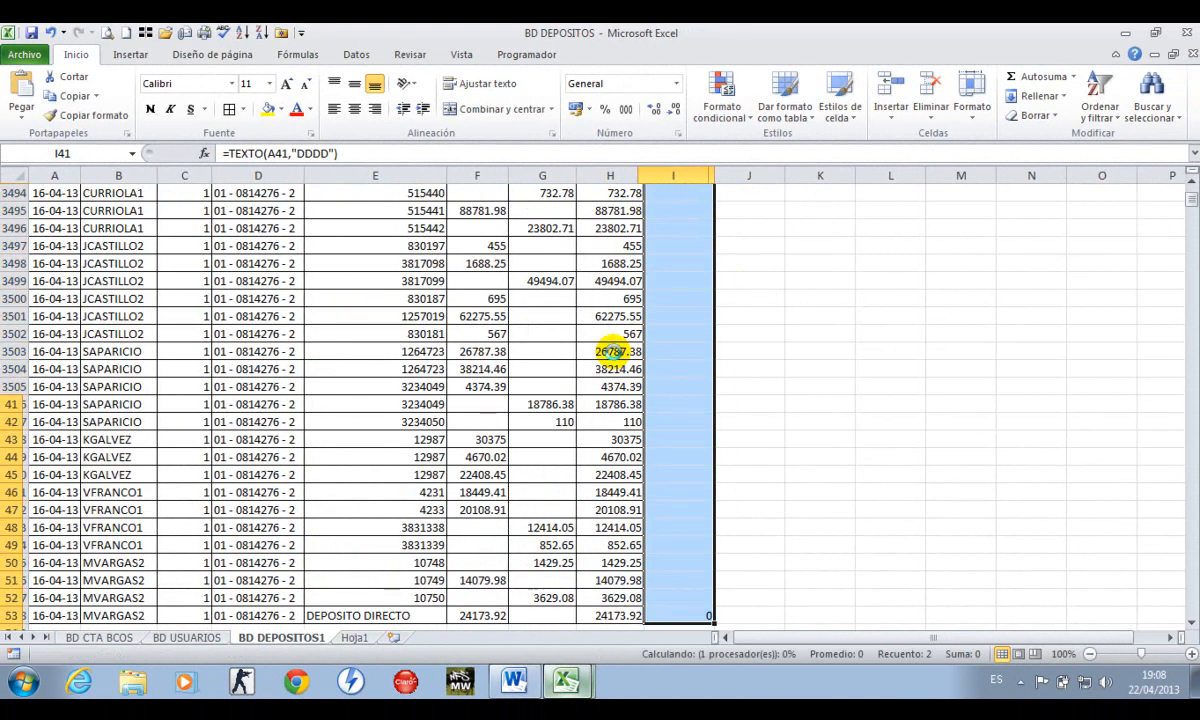
key(ctrl+Up)
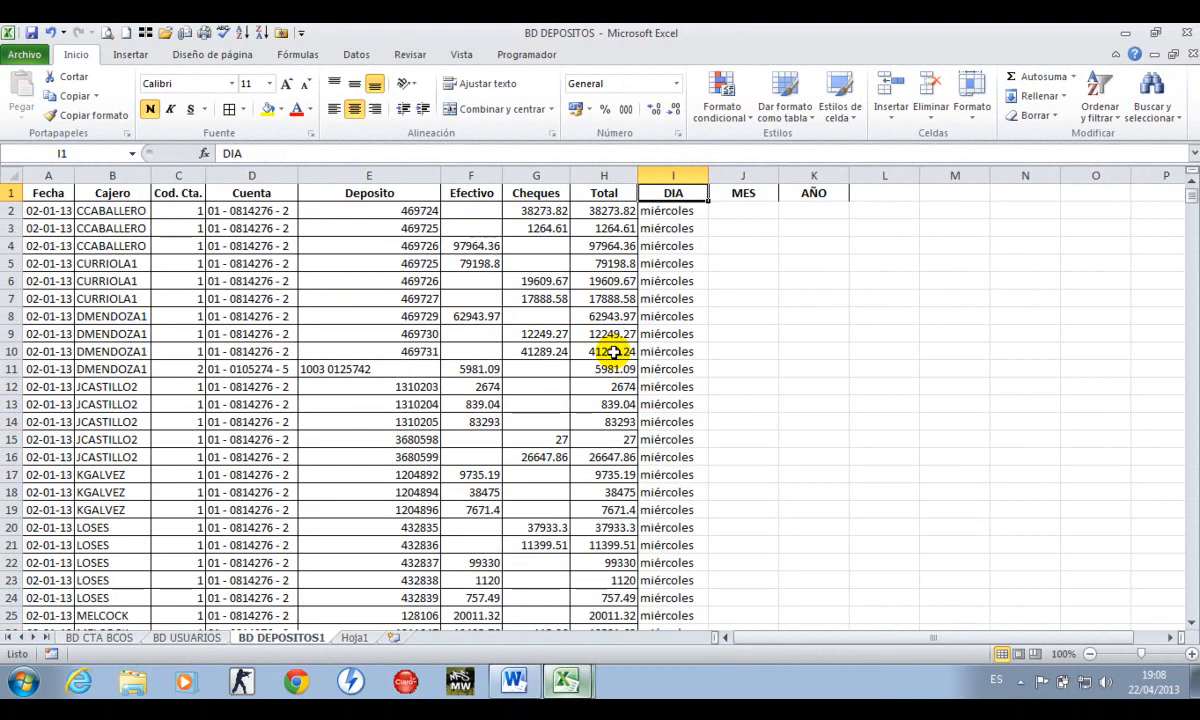
key(Down)
key(Up)
key(Down)
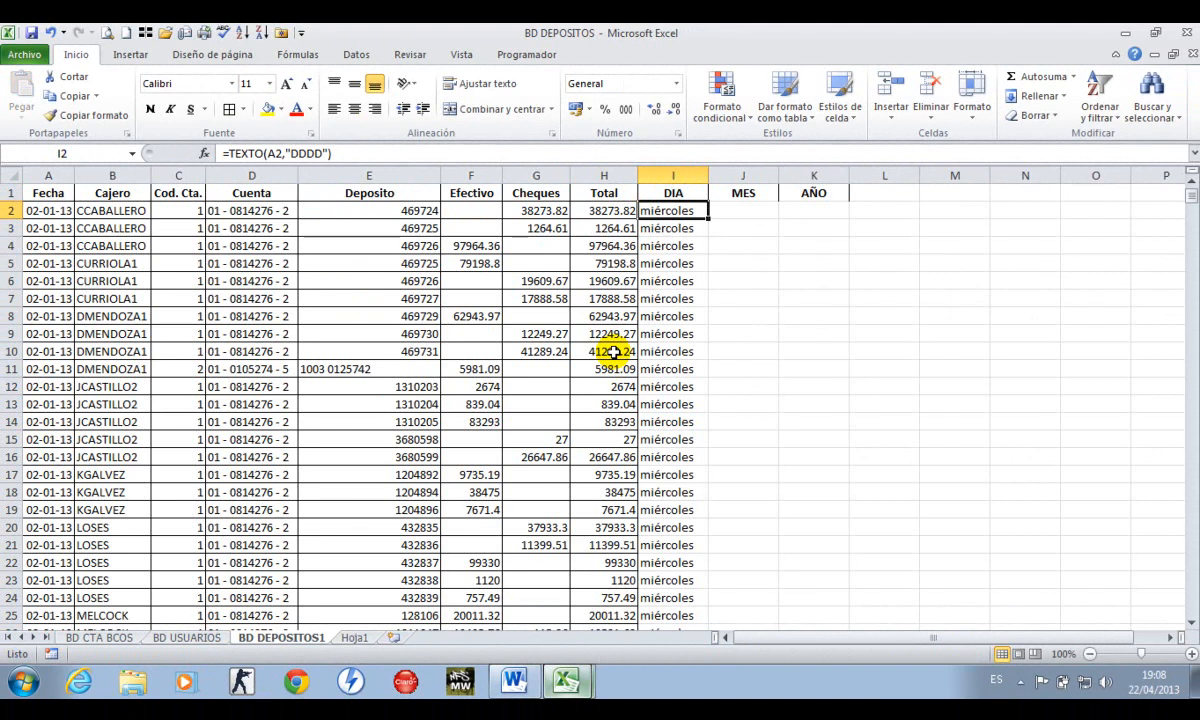
Enter the formula =TEXTO(A2,"MMMM") in cell J2 to get the month name of the first date
key(Right)
text(=TEXTO)
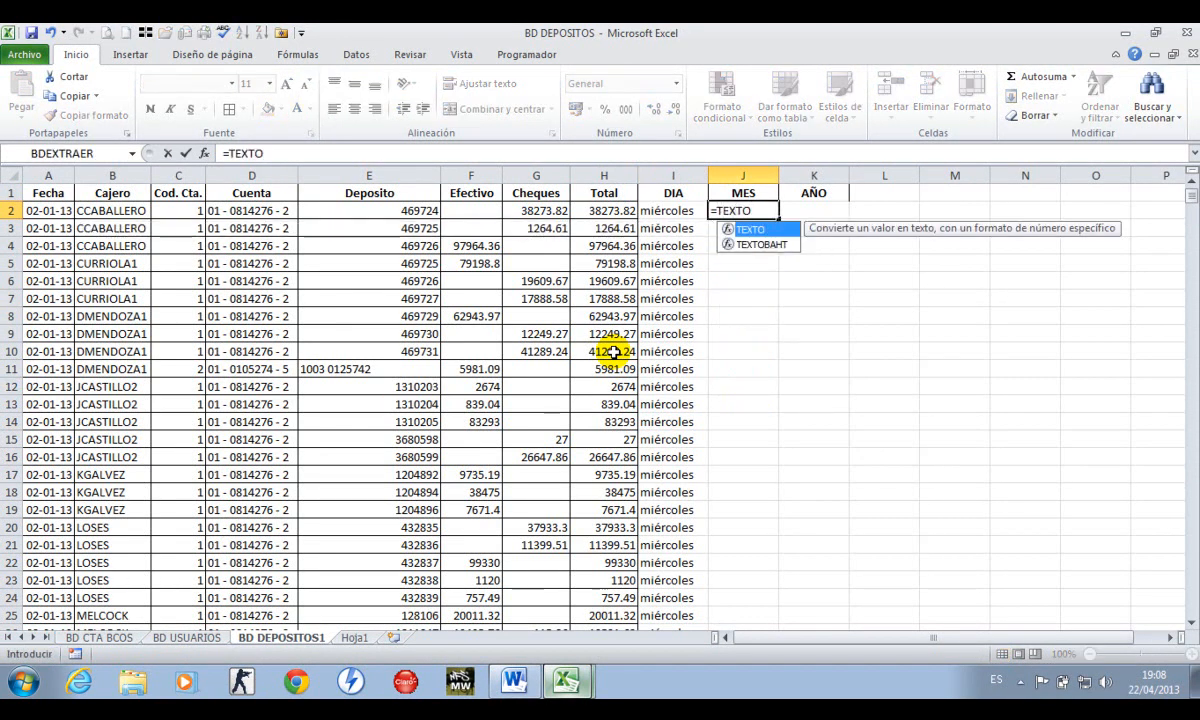
text(()
key(Left)
key(Left)
key(Left)
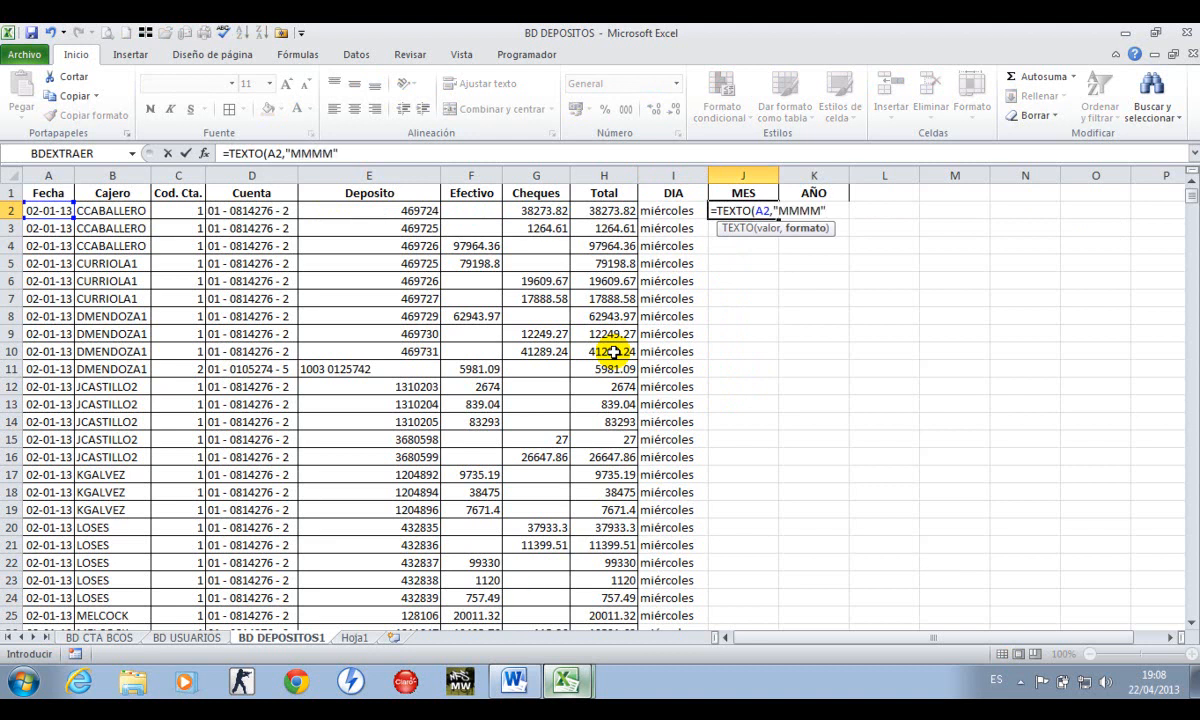
key(Return)
Enter 0 in the MES column at the last record as an end marker
key(Left)
key(ctrl+Down)
key(Right)
text(0)
key(Return)
Copy the MES formula from J2 down to the last record of the column, and return to the first record
key(Up)
key(ctrl+Up)
key(ctrl+c)
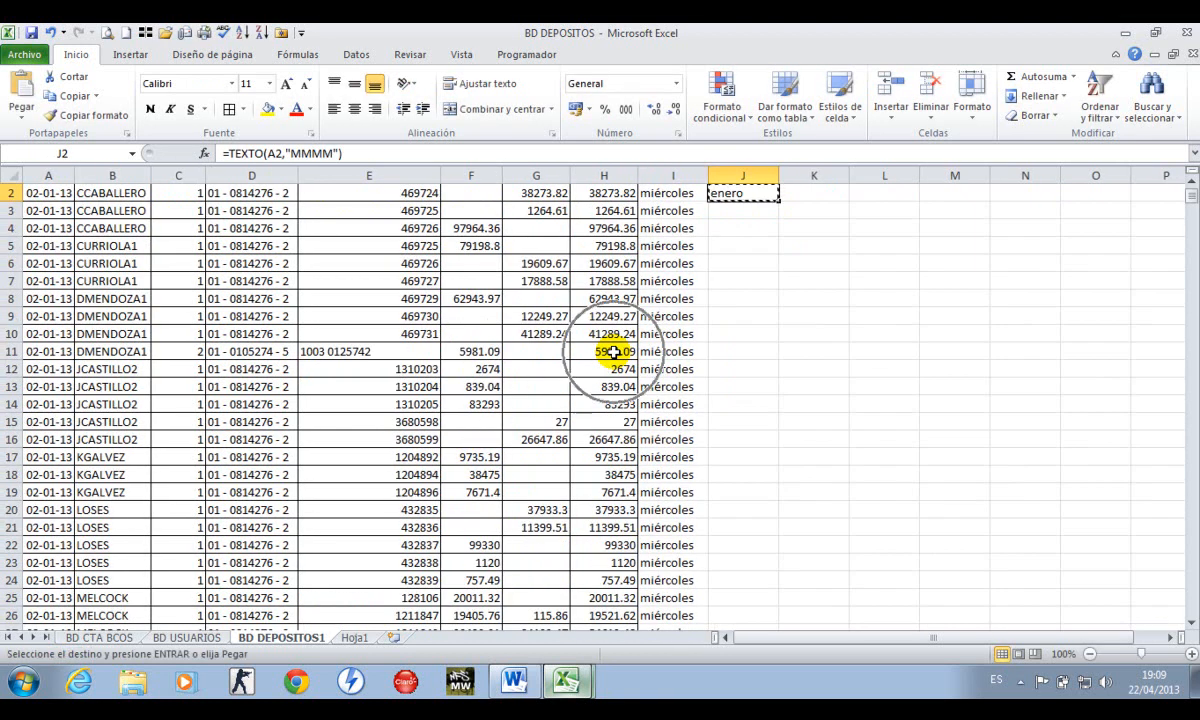
key(ctrl+shift+Down)
key(Return)
key(Right)
key(Up)
key(Left)
key(Down)
key(Left)
key(shift+Right)
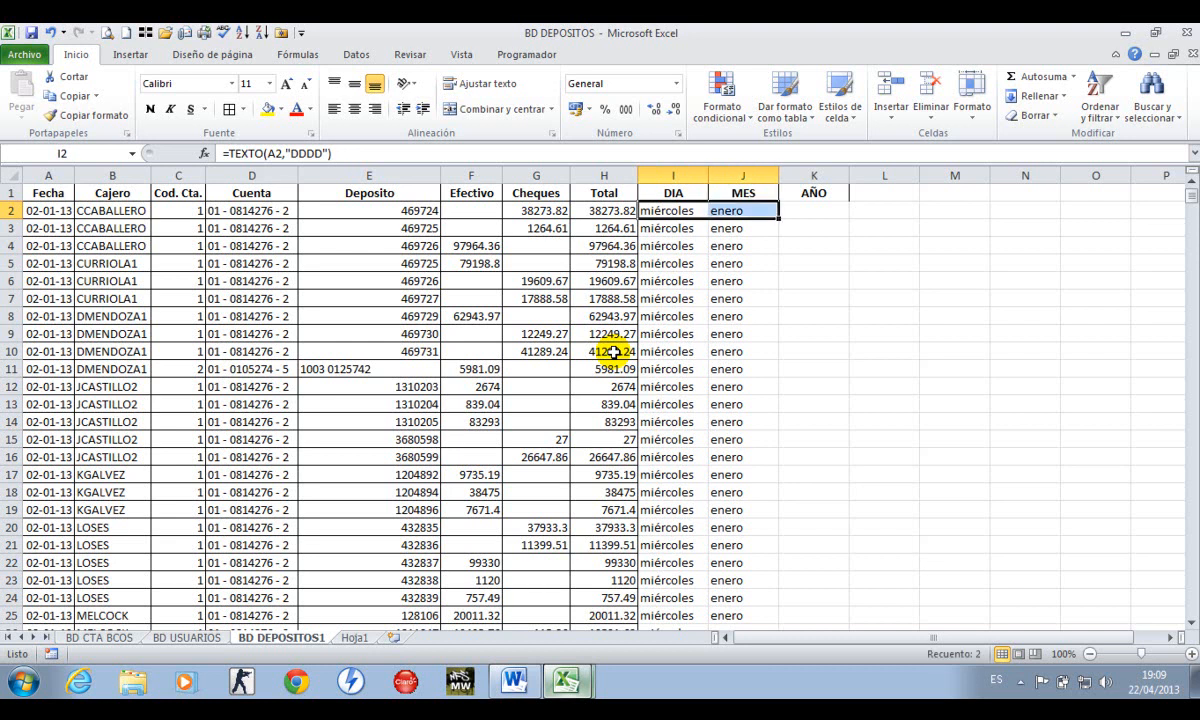
key(Right)
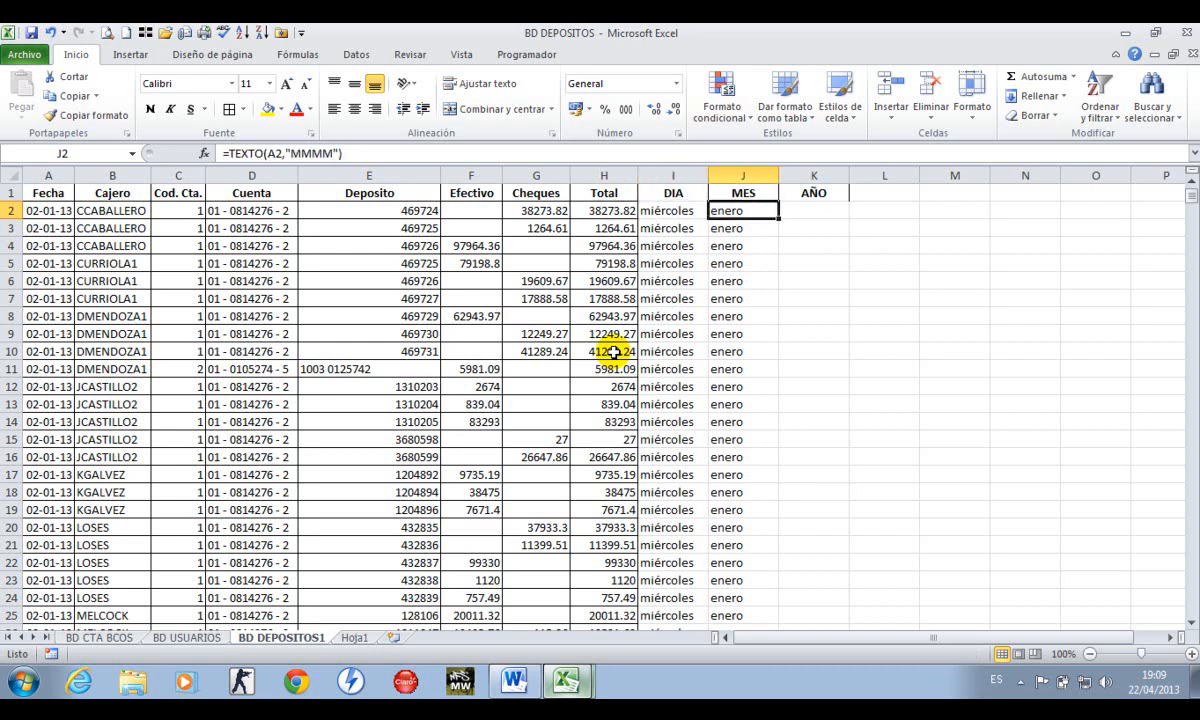
Enter the formula =TEXTO(A2,"YYYY") in cell K2 to get the year of the first date
key(Right)
text(=T)
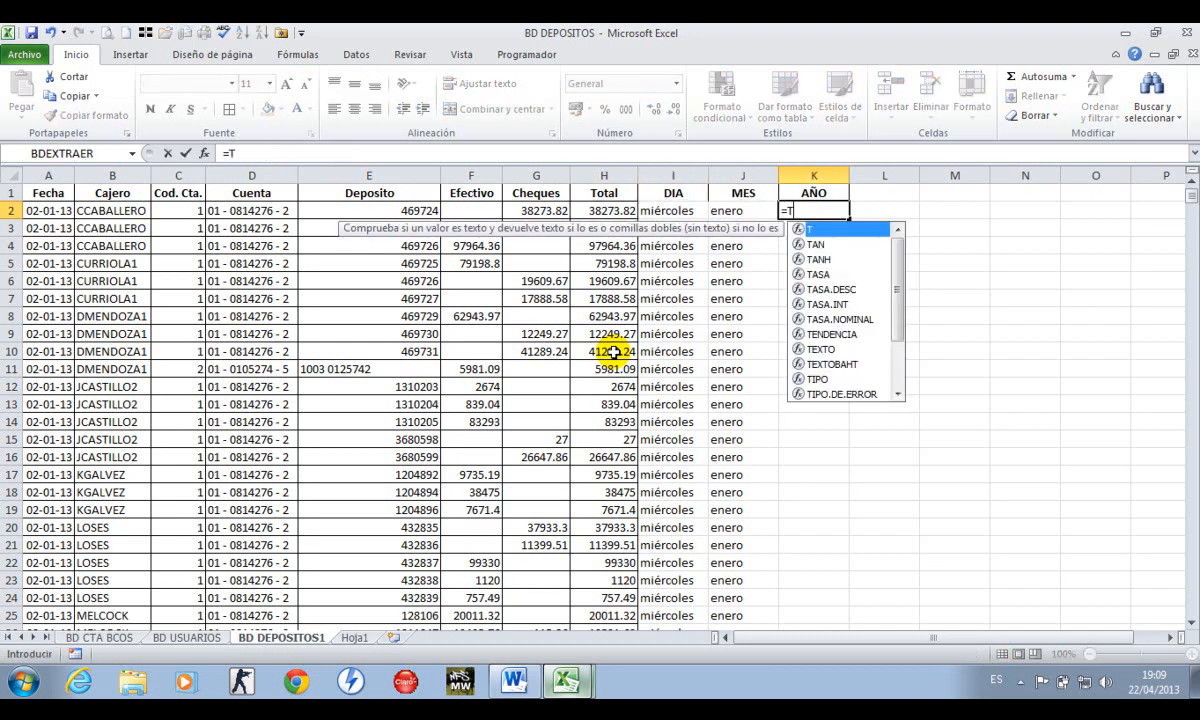
text(EXTO()
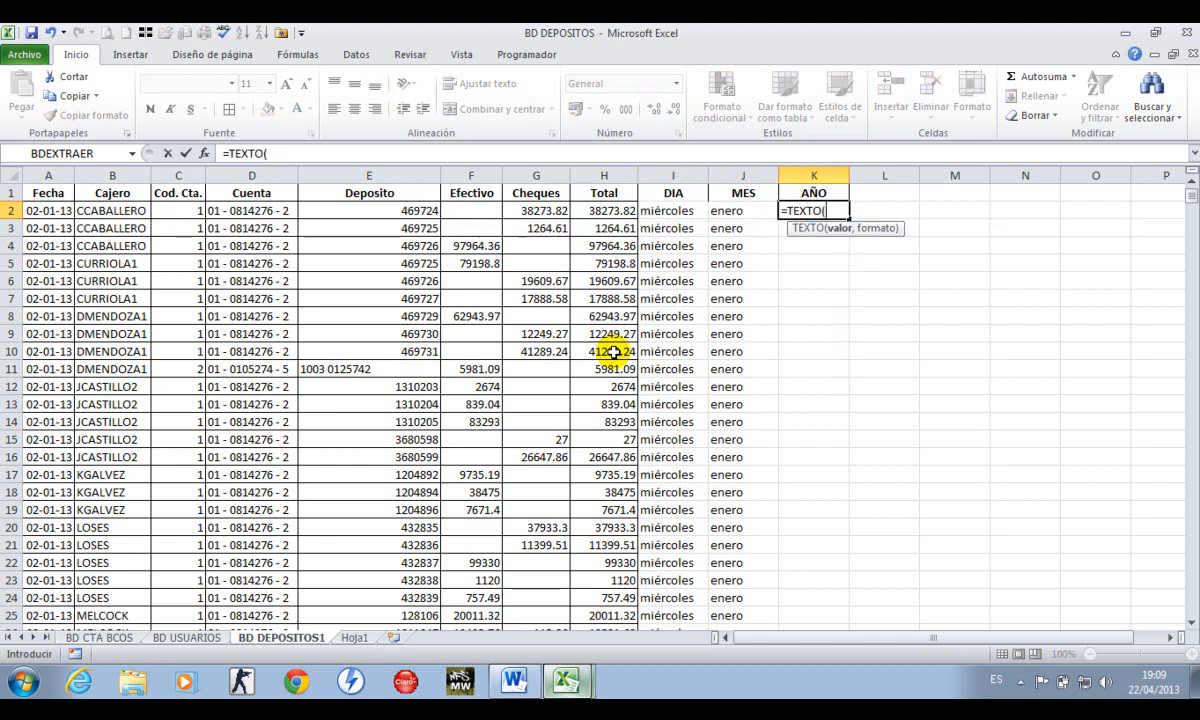
key(Left)
key(Left)
key(Left)
key(Left)
key(Left)
key(Left)
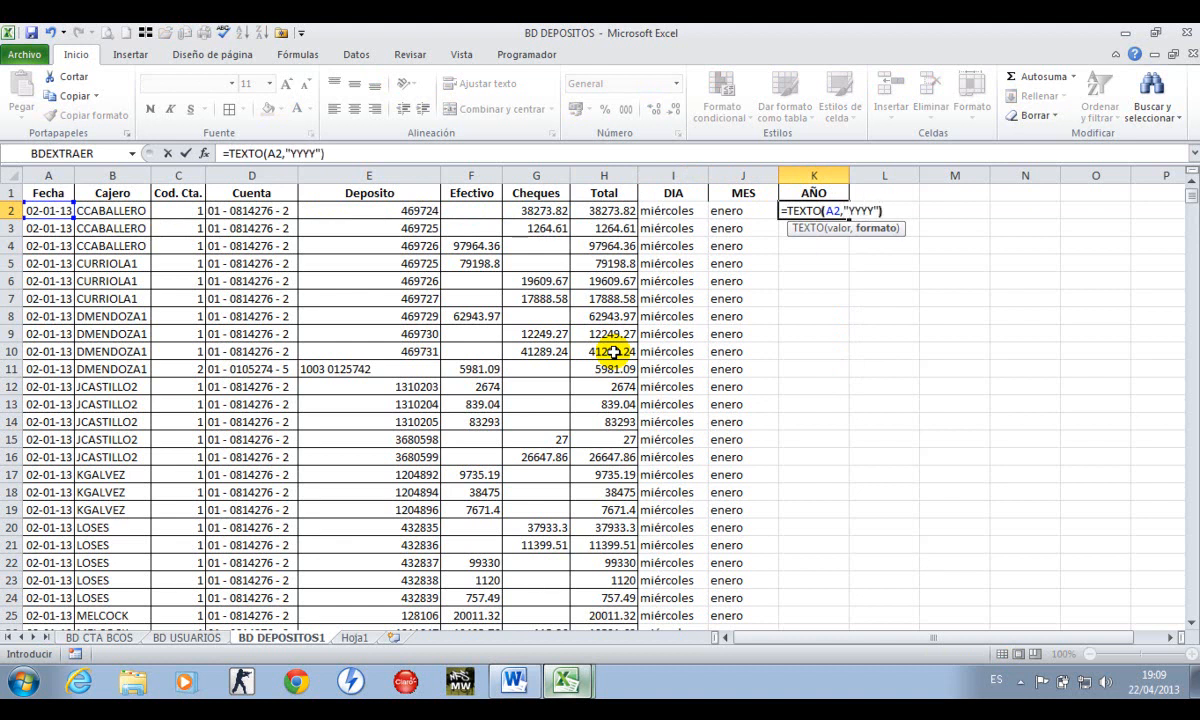
key(Return)
key(Up)
Enter 0 in the AÑO column at K3518 as an end marker, and fill the year formula from K2 down to it
key(Left)
key(ctrl+Down)
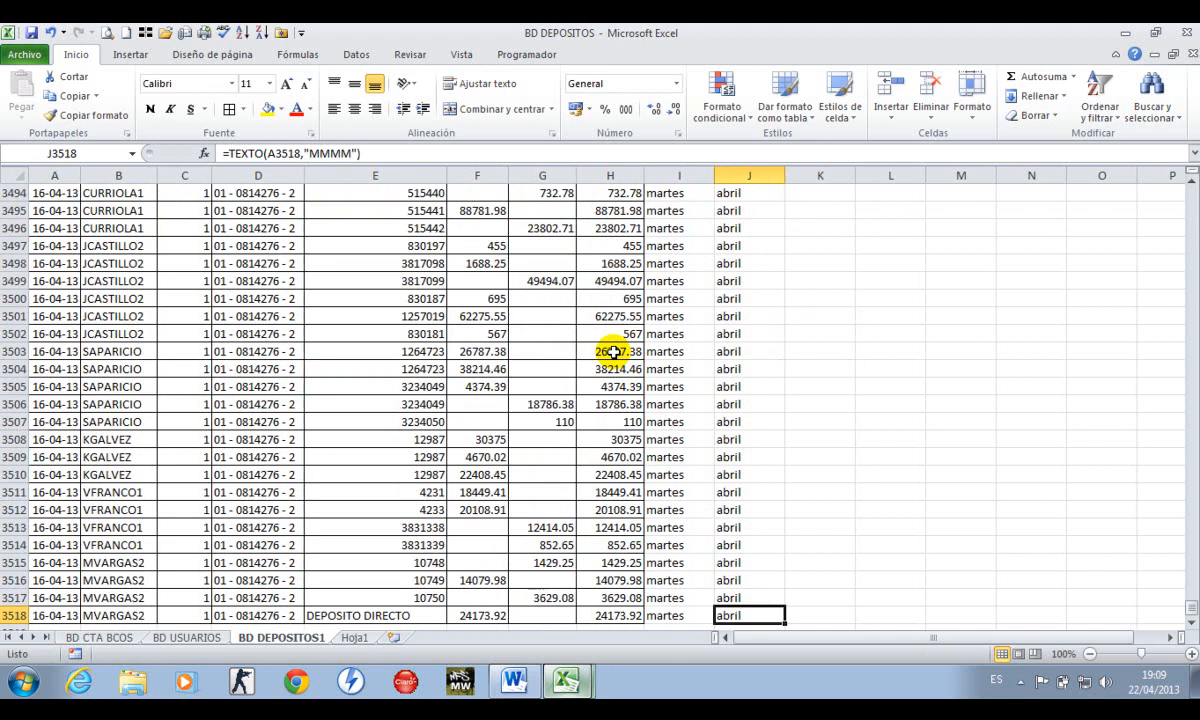
key(Right)
text(0)
key(Return)
key(ctrl+Up)
key(ctrl+Up)
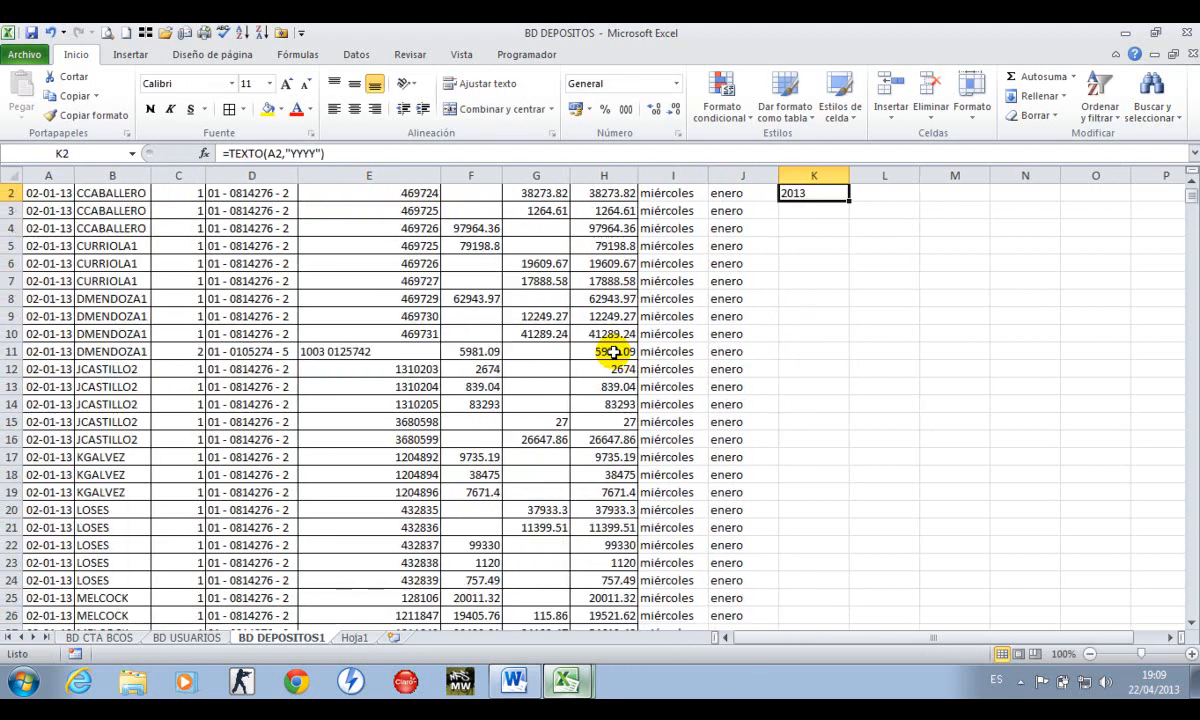
key(ctrl+shift+Down)
key(ctrl+d)
Add all borders and centre alignment to the DIA, MES and AÑO columns from the headers to the last record, I1:K3518
key(Up)
key(Left)
key(Left)
key(shift+Right)
key(shift+Right)
key(ctrl+shift+Down)
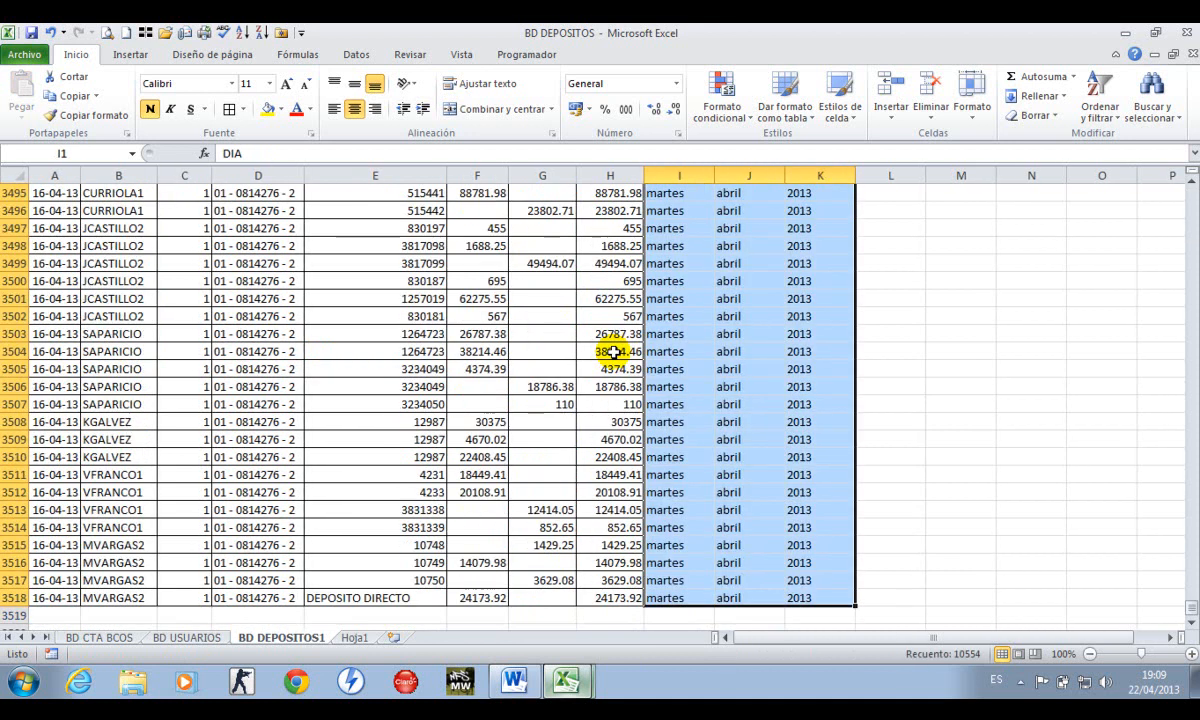
click(227, 109)
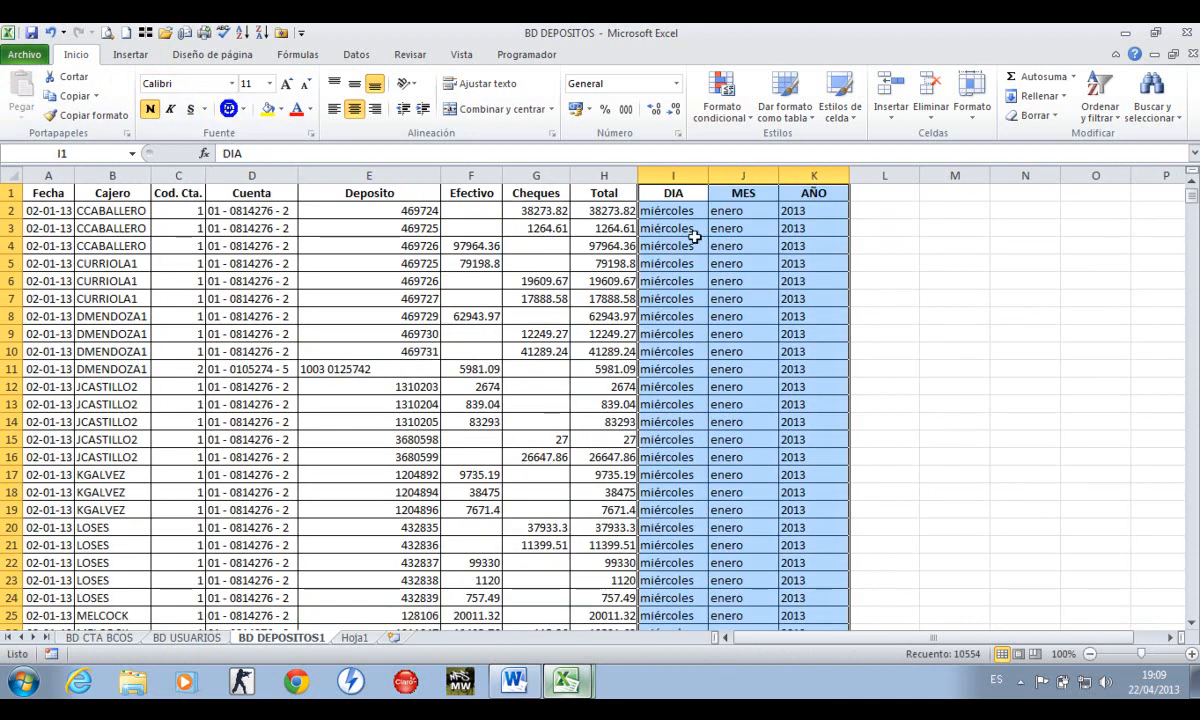
click(354, 109)
click(733, 293)
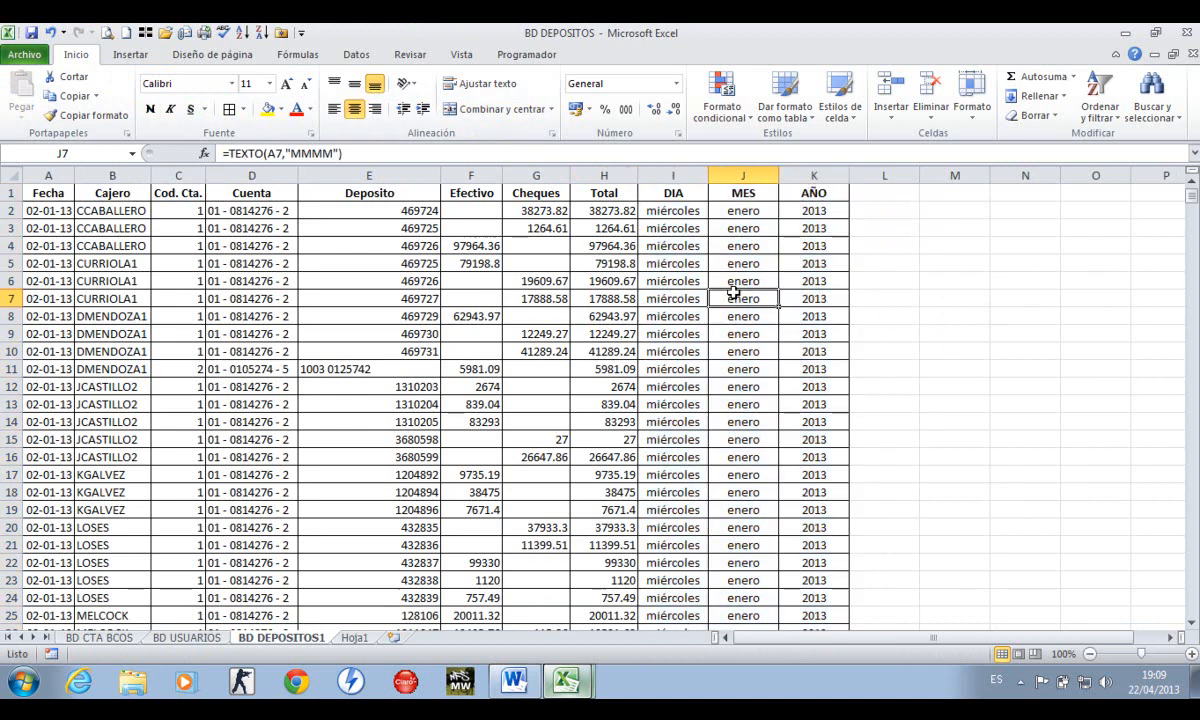
Fill the DIA, MES and AÑO header cells, I1:K1, with yellow
key(ctrl+Up)
key(Left)
key(ctrl+shift+Right)
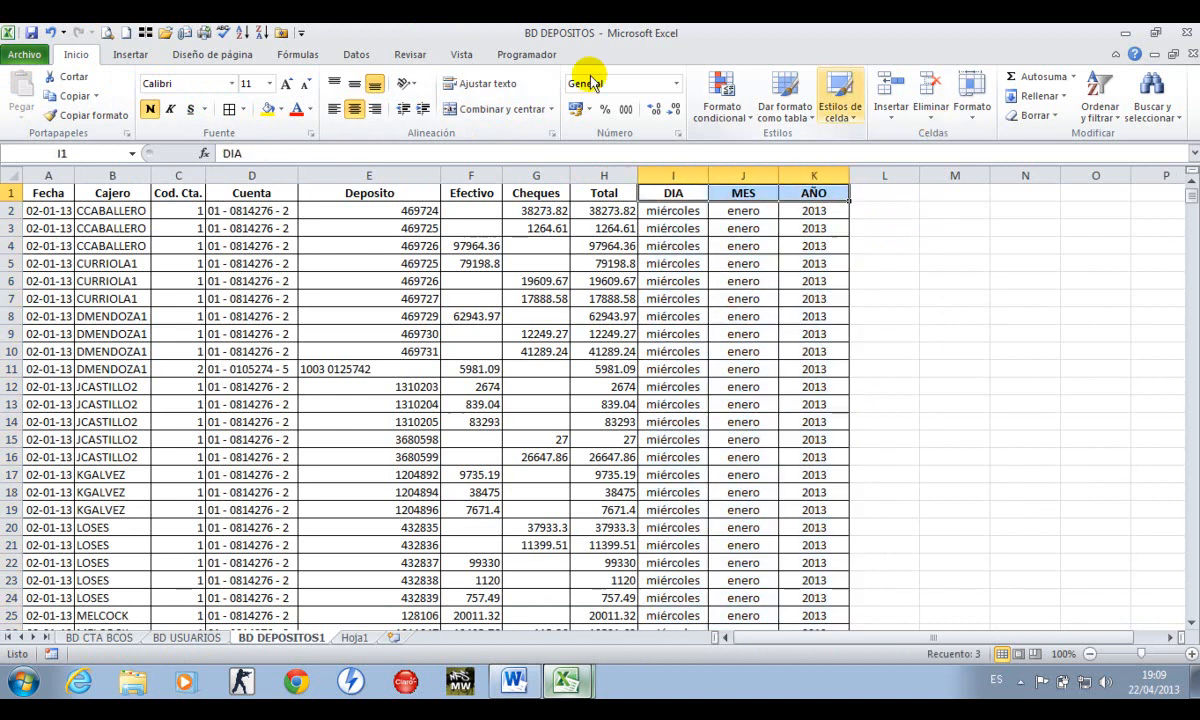
click(267, 109)
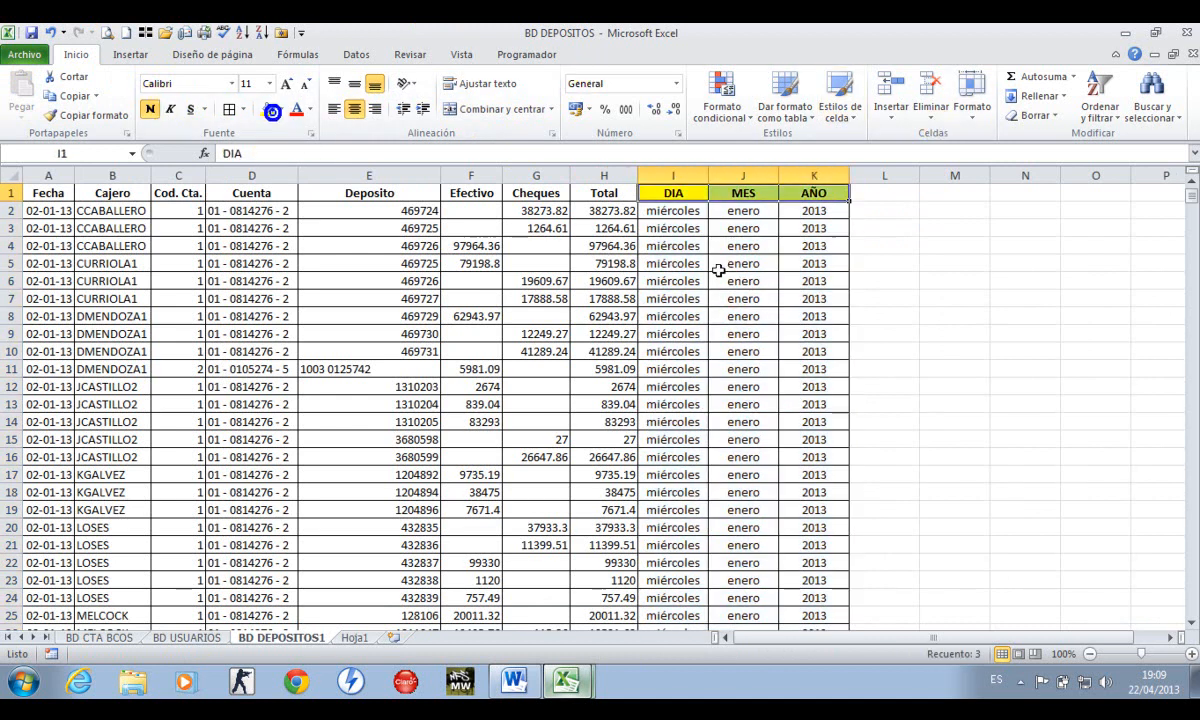
click(672, 228)
key(Up)
key(Left)
key(Right)
key(Up)
key(Down)
key(Down)
key(ctrl+Down)
key(ctrl+Up)
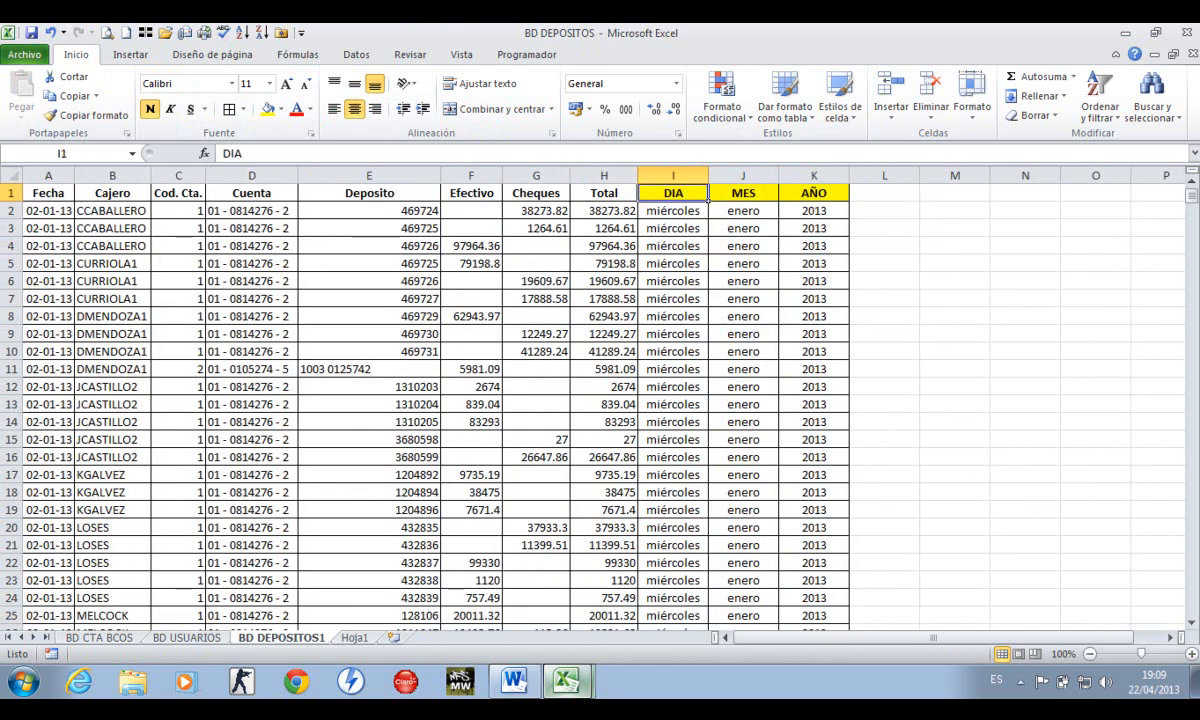
Review the TEXTO formulas in the DIA, MES and AÑO cells of rows 2 and 3 against the dates in Fecha
key(Down)
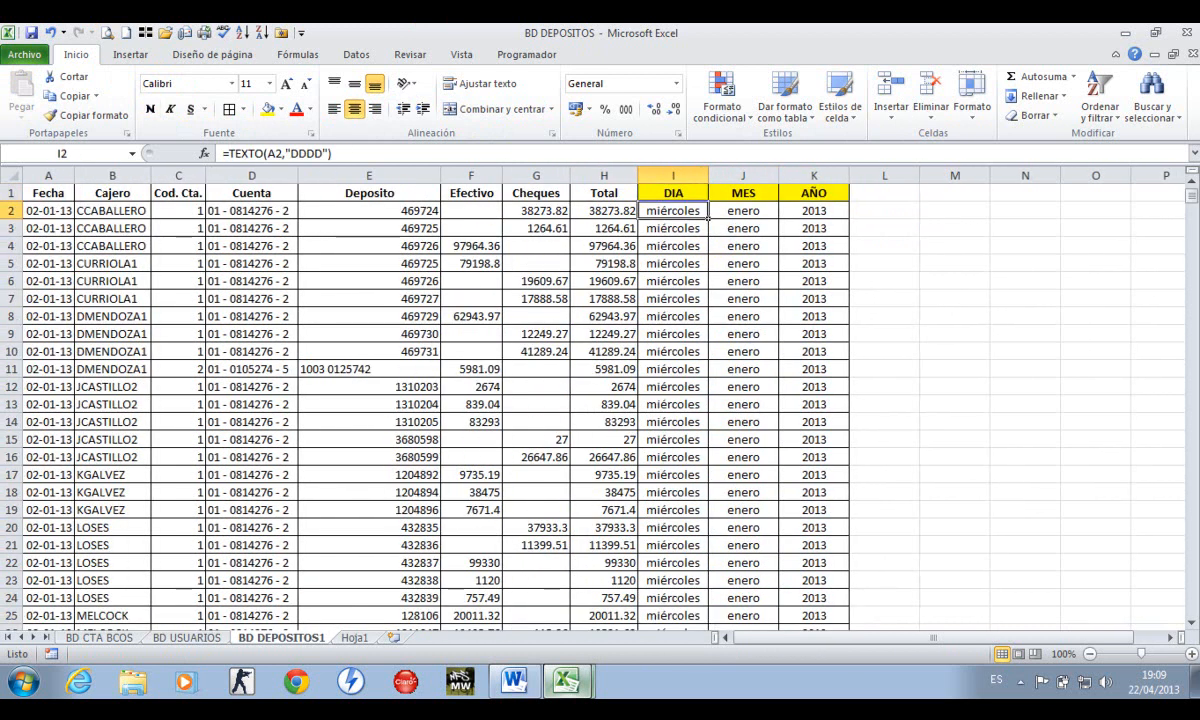
key(F2)
key(Escape)
key(Right)
key(F2)
key(Escape)
key(Right)
key(F2)
key(Return)
key(Left)
key(Left)
key(F2)
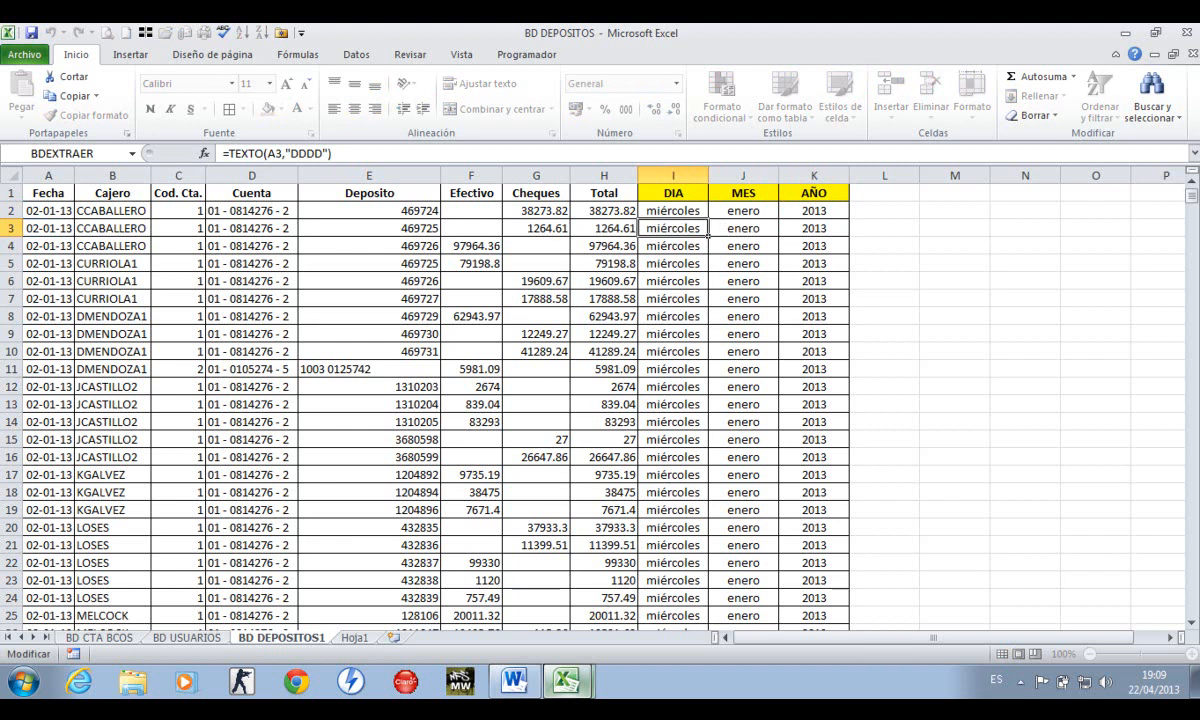
key(Escape)
key(Right)
key(F2)
key(Escape)
key(Right)
key(F2)
key(Escape)
key(Left)
key(Left)
key(F2)
key(Escape)
key(Left)
key(ctrl+Home)
key(Down)
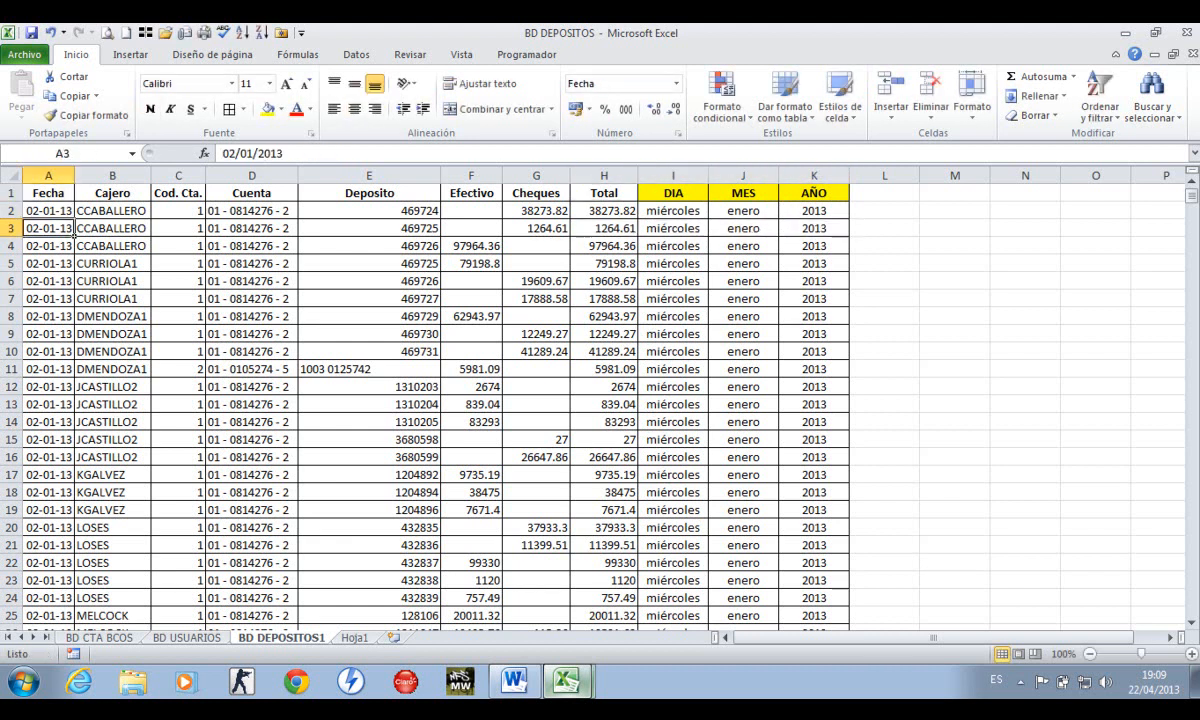
Change the data source of the Hoja1 pivot table to the BD DEPOSITOS1 range from A1 through the AÑO column to the last record
key(ctrl+Page_Down)
key(Left)
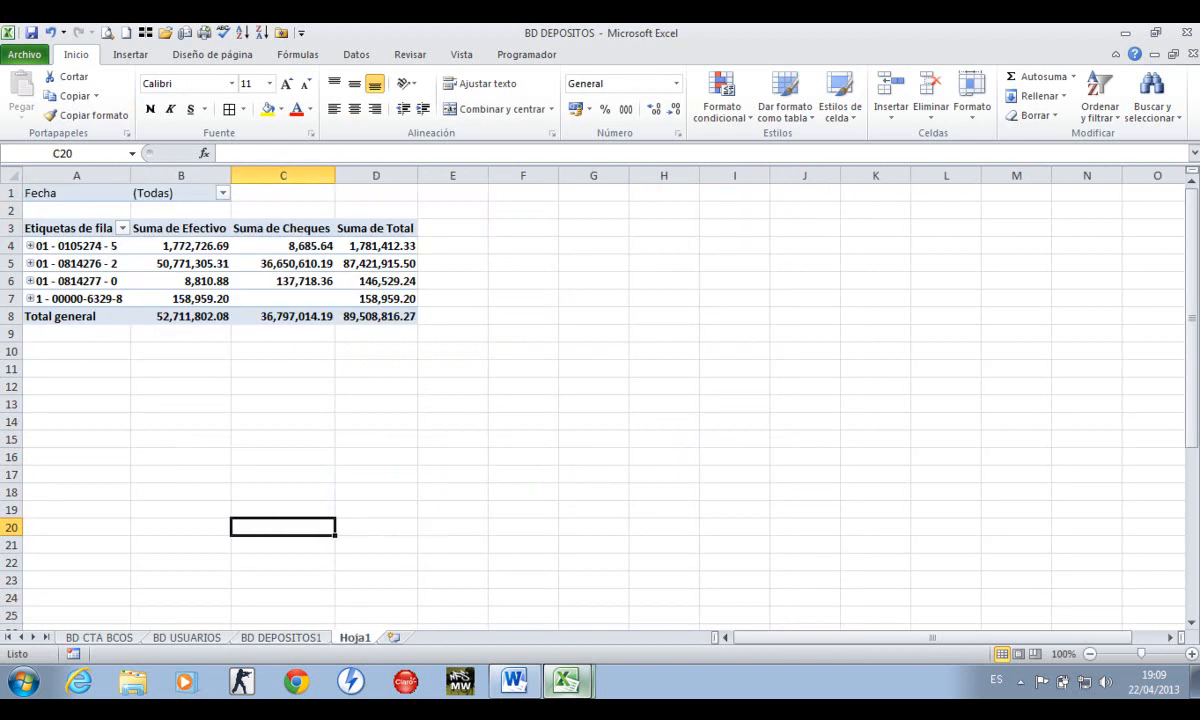
key(ctrl+Up)
key(ctrl+Up)
key(ctrl+Up)
key(Down)
key(Left)
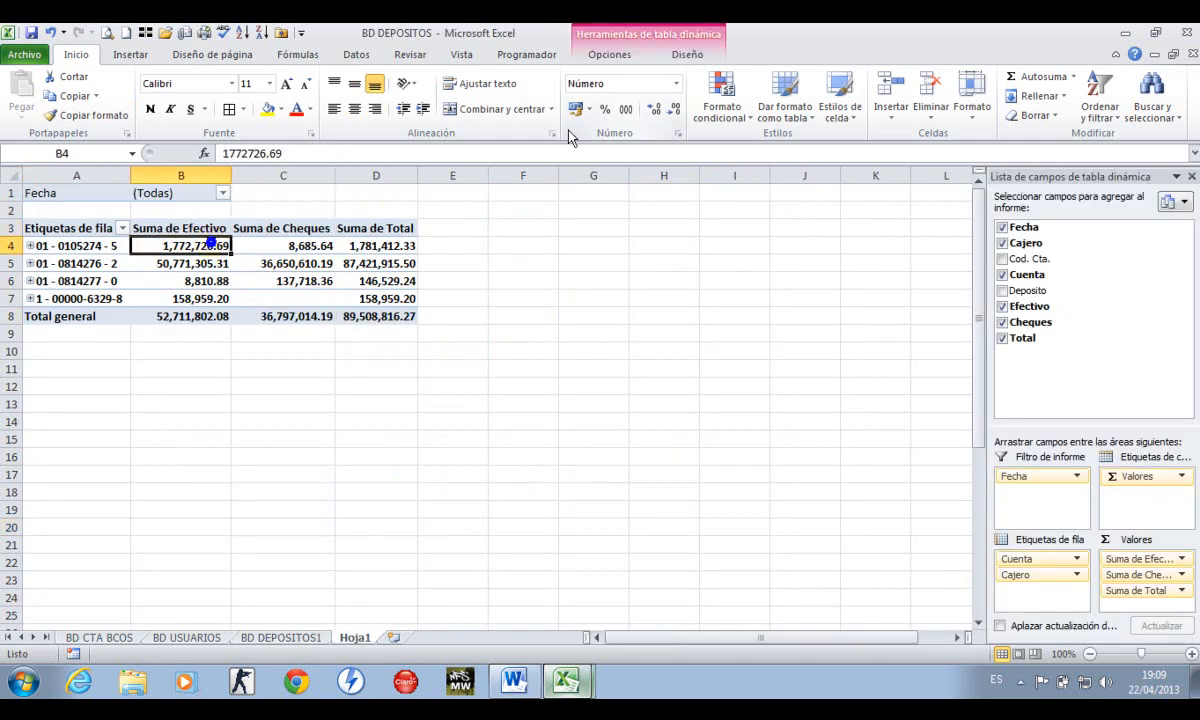
click(600, 32)
click(662, 86)
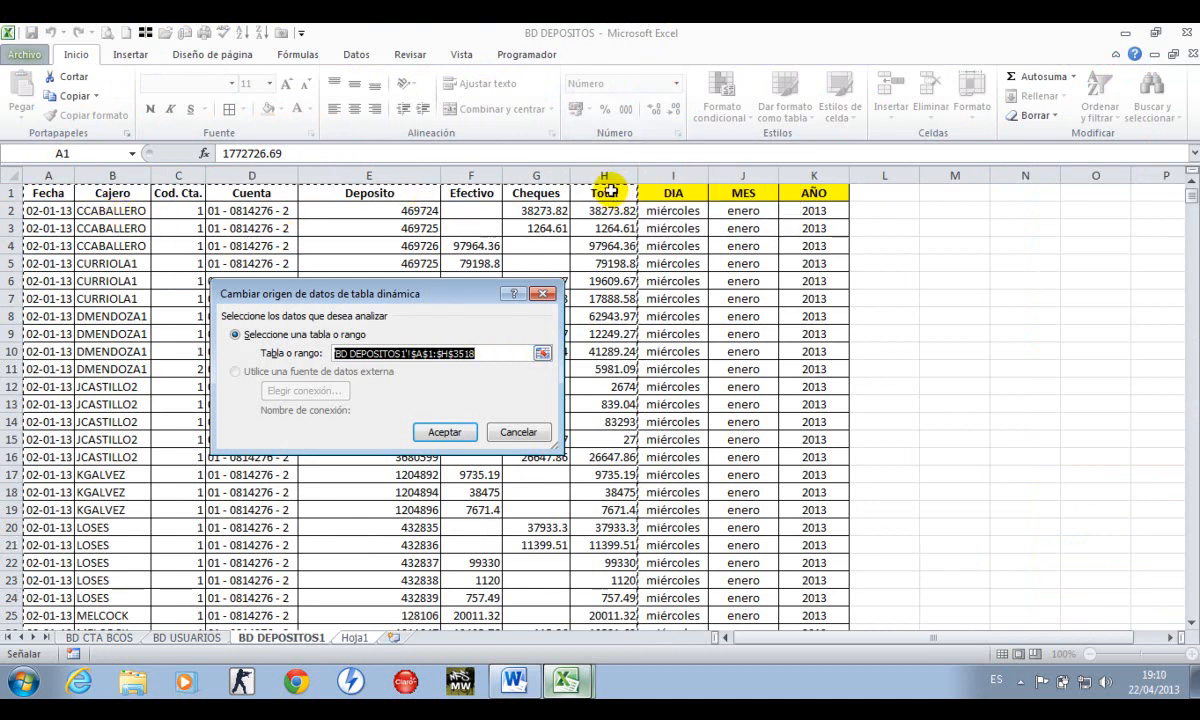
click(608, 195)
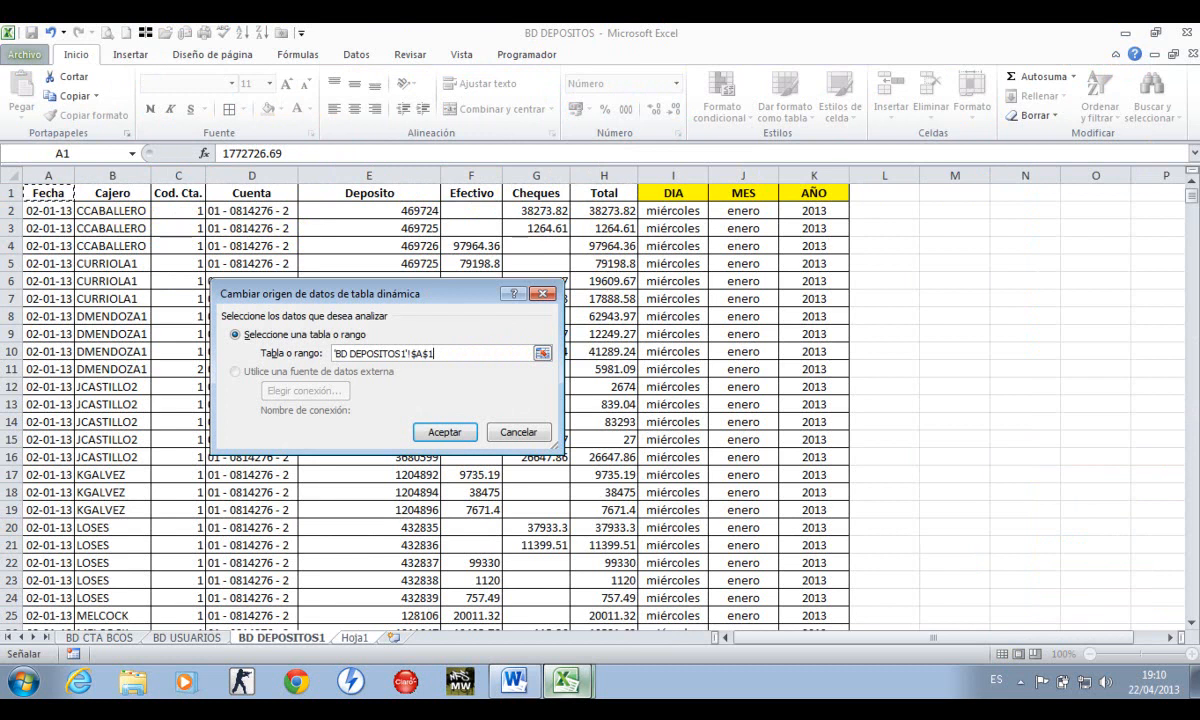
key(ctrl+shift+Right)
key(ctrl+shift+Down)
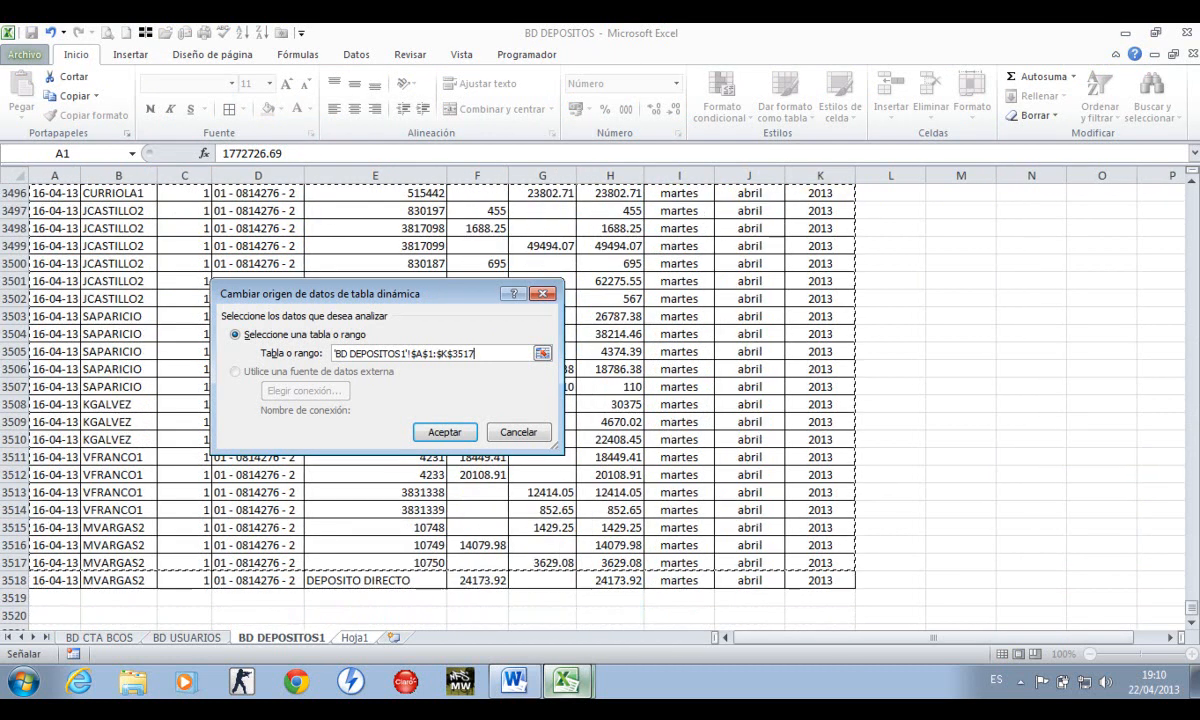
click(445, 436)
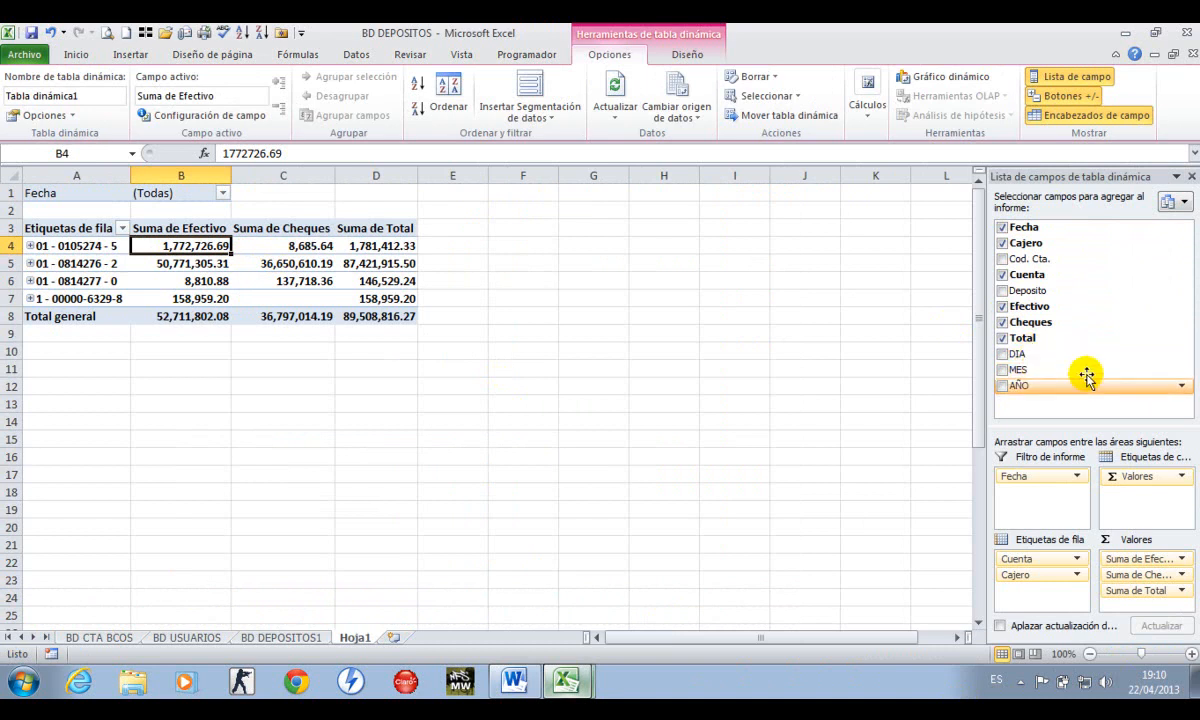
Add MES as the first row label above Cuenta in the pivot table, and collapse the enero, febrero, marzo and abril groups
drag(1033, 372, 1045, 558)
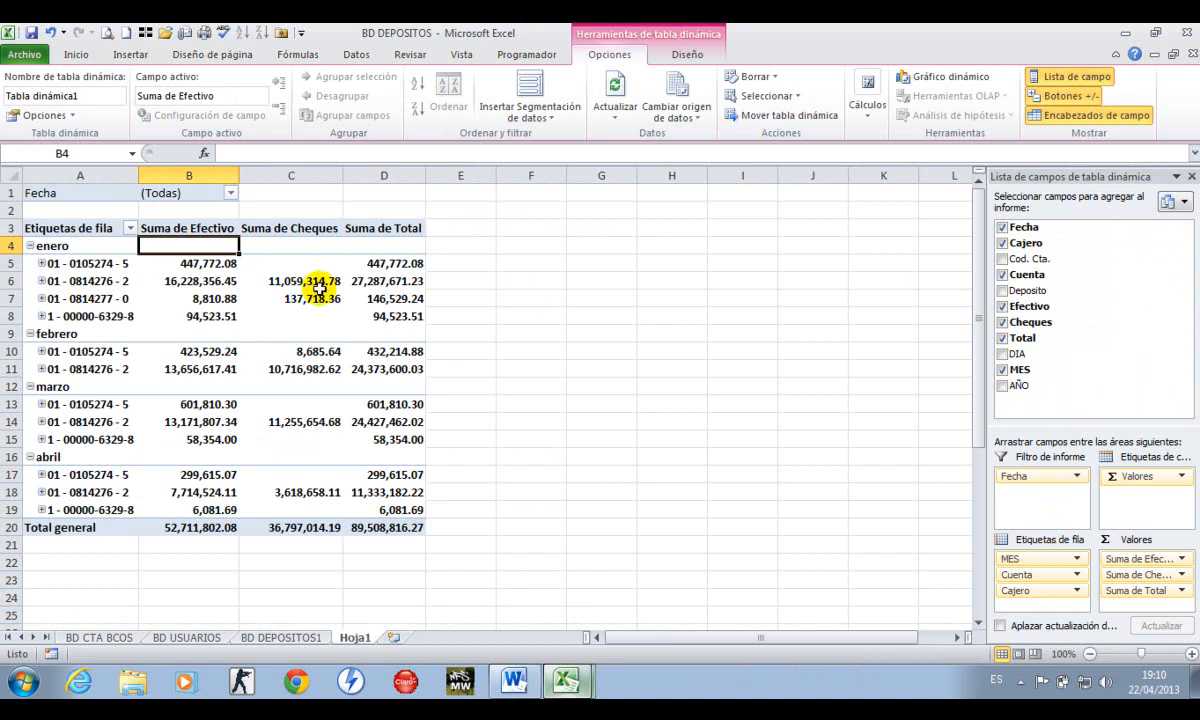
click(18, 246)
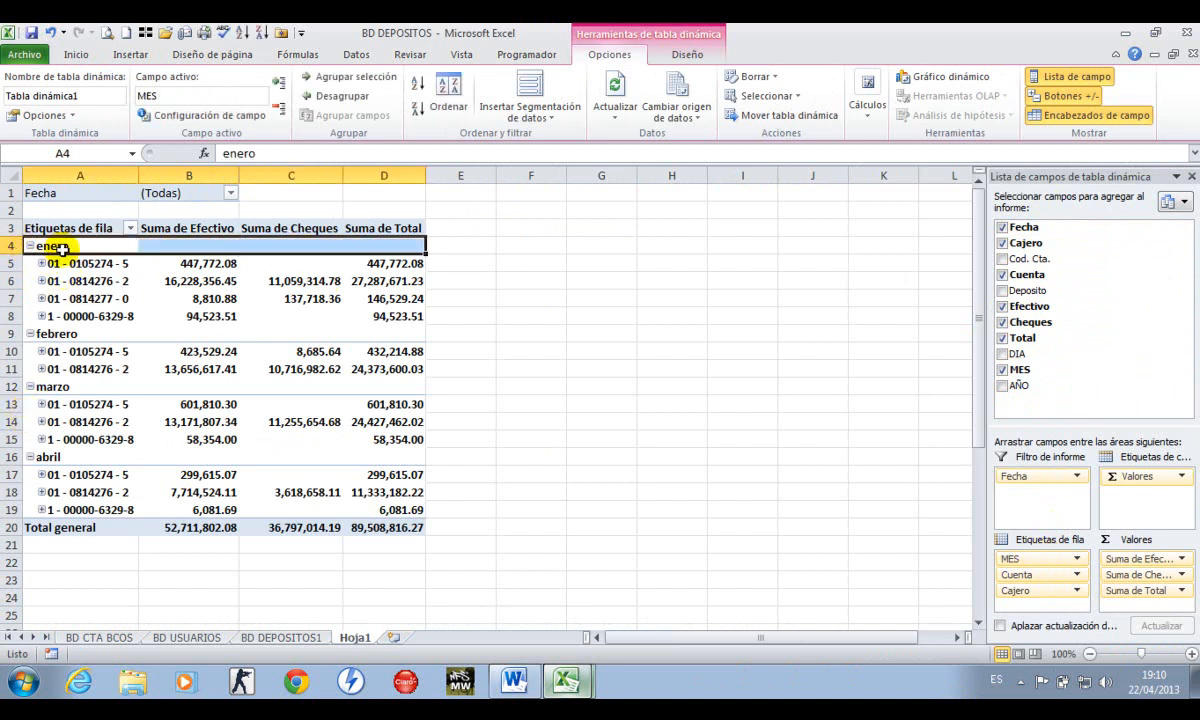
click(29, 263)
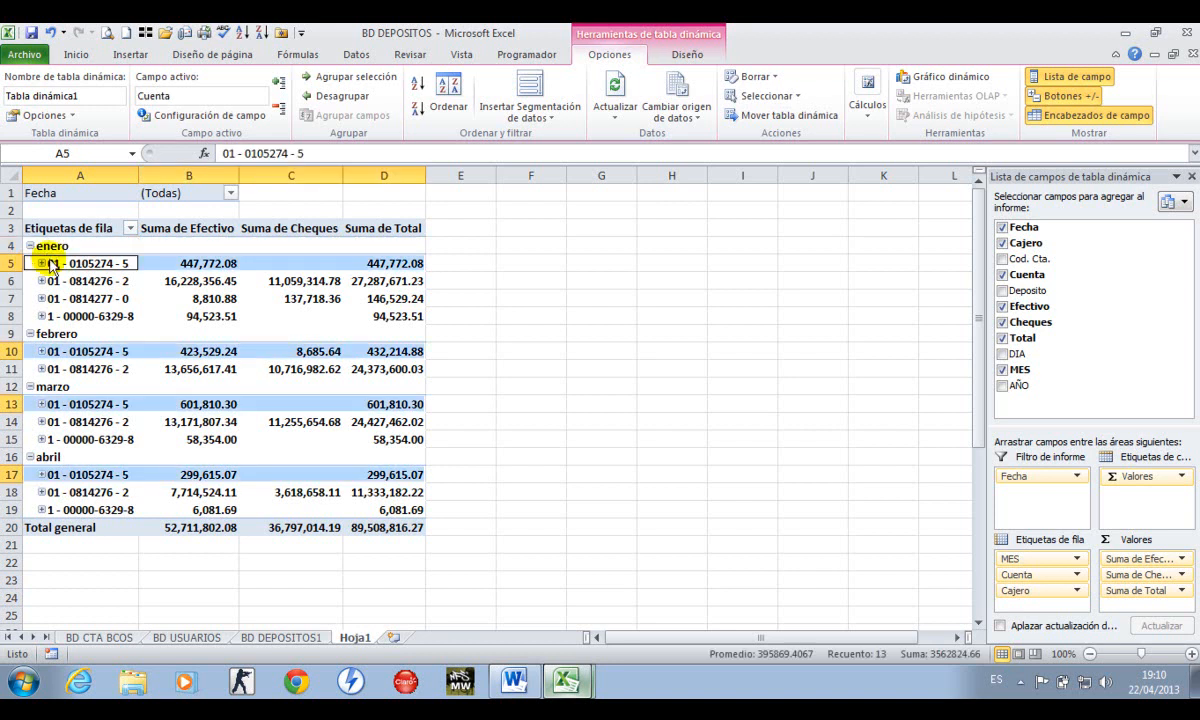
click(30, 246)
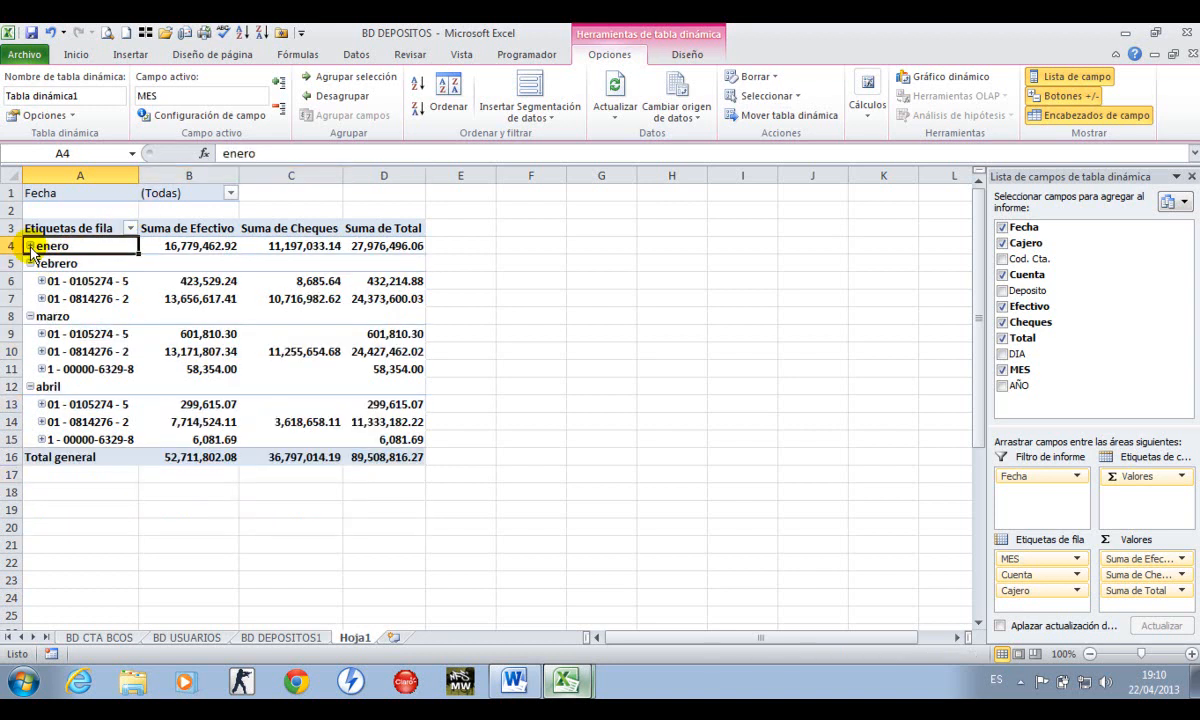
click(30, 264)
click(30, 281)
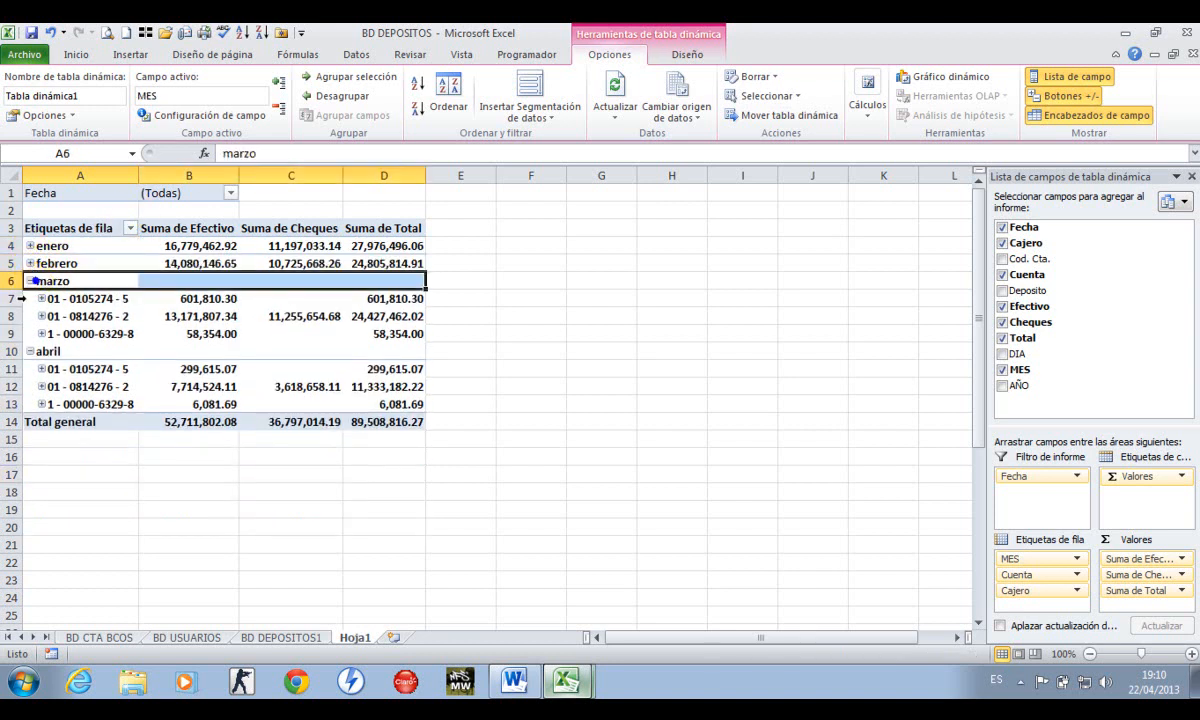
click(30, 281)
click(30, 299)
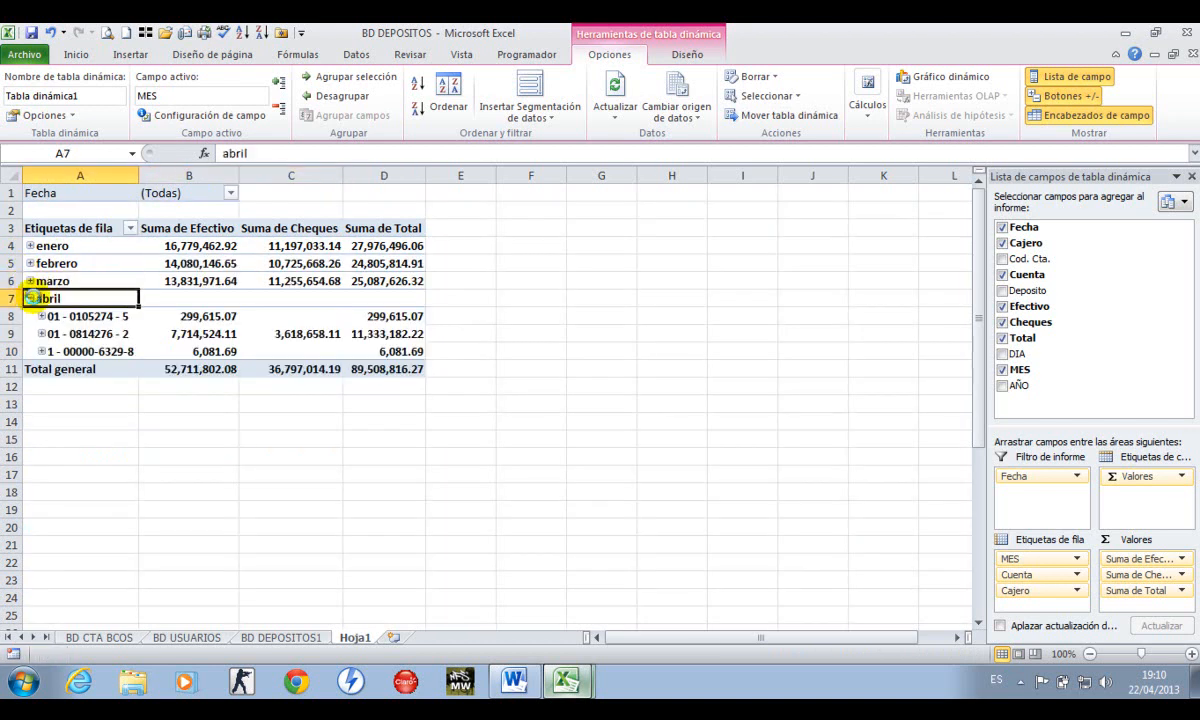
click(30, 299)
Switch the pivot table to the classic layout that allows dragging fields in the grid, using the pivot table options
right_click(188, 267)
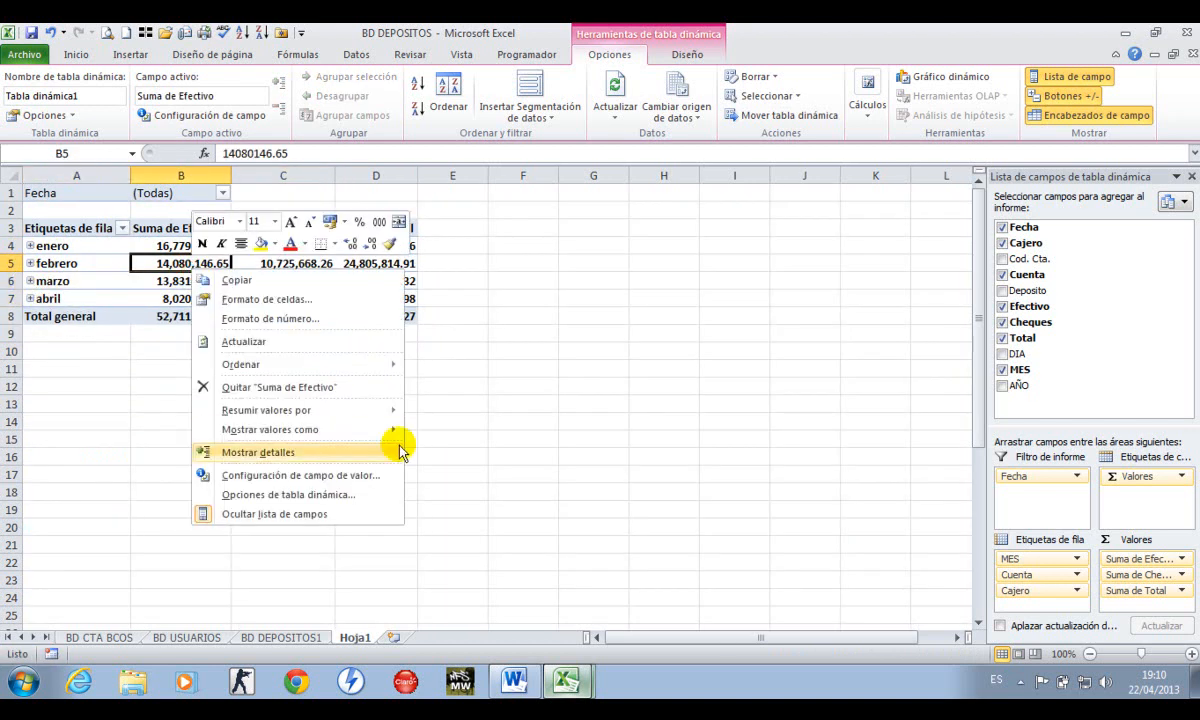
click(282, 495)
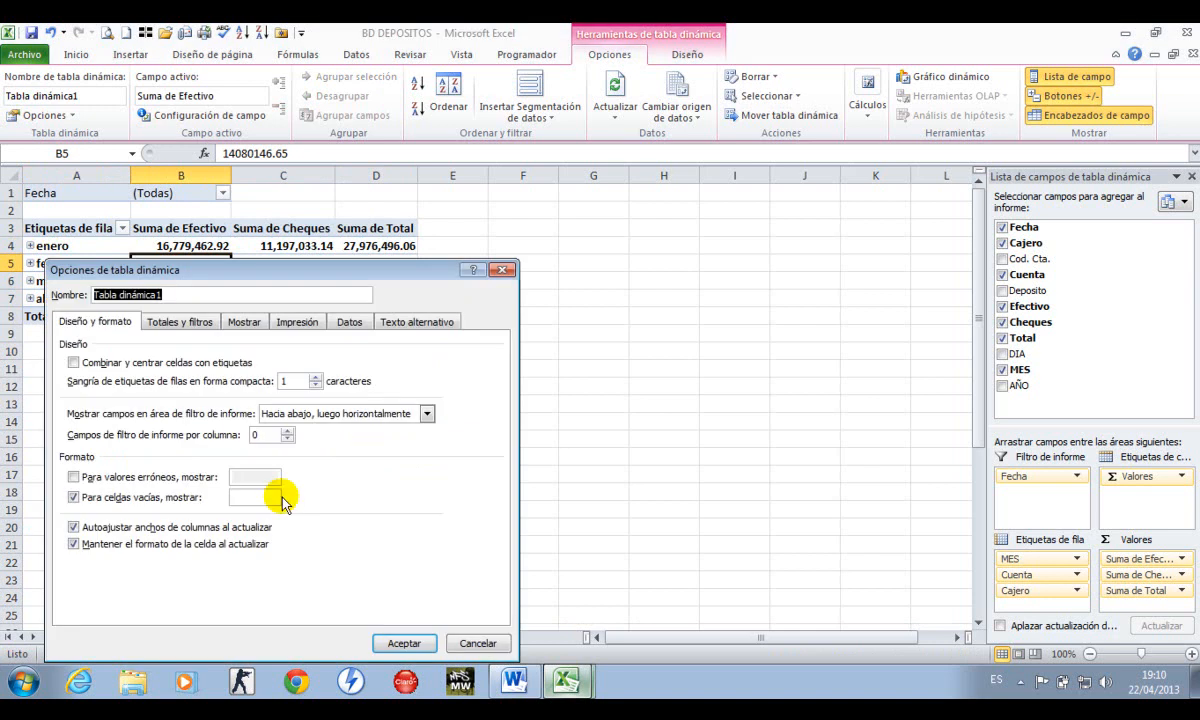
drag(262, 264, 548, 229)
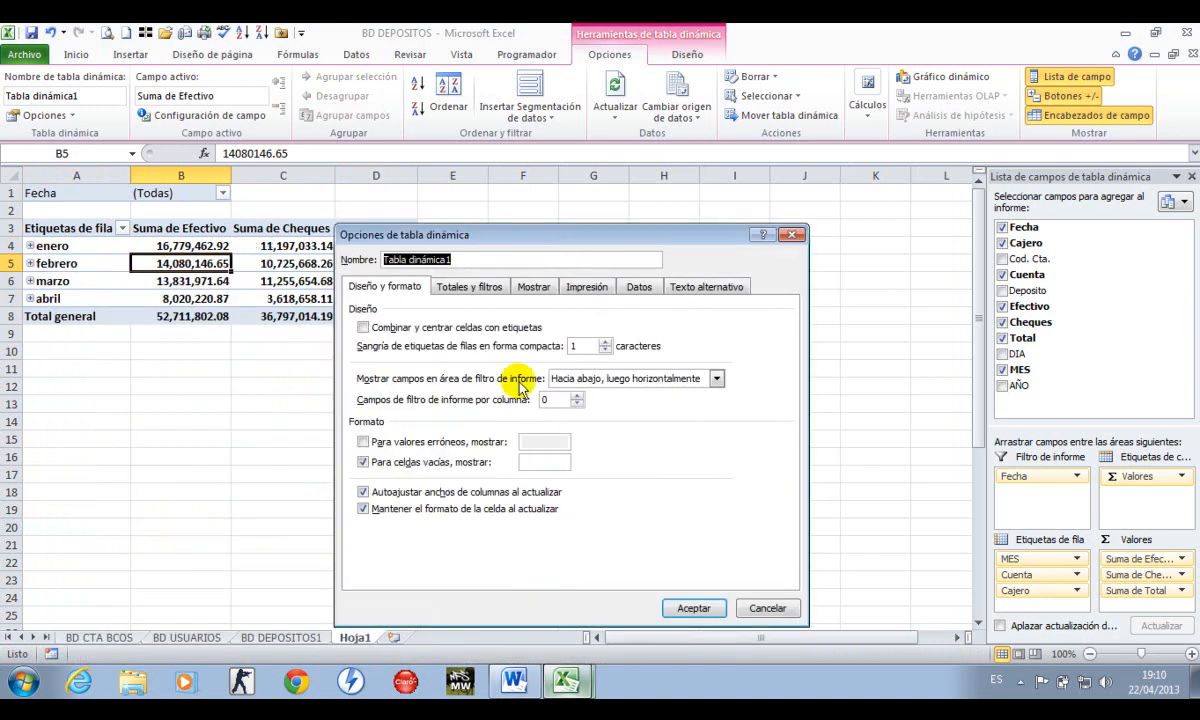
click(452, 286)
click(535, 287)
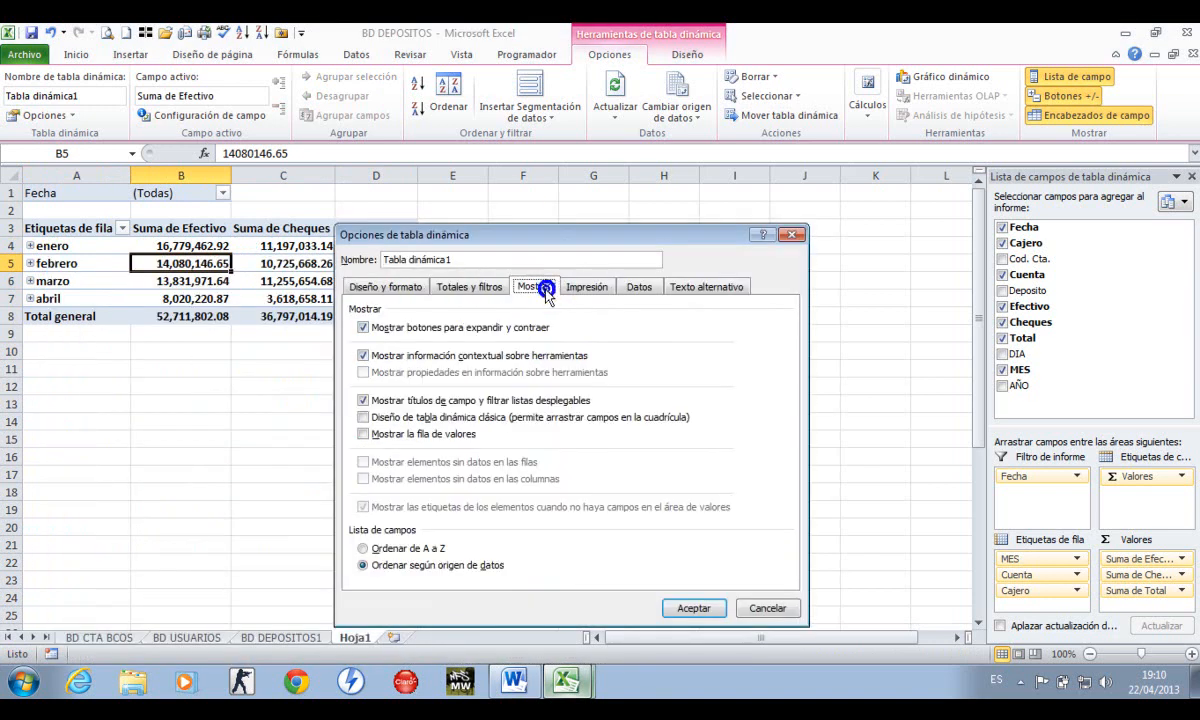
click(425, 420)
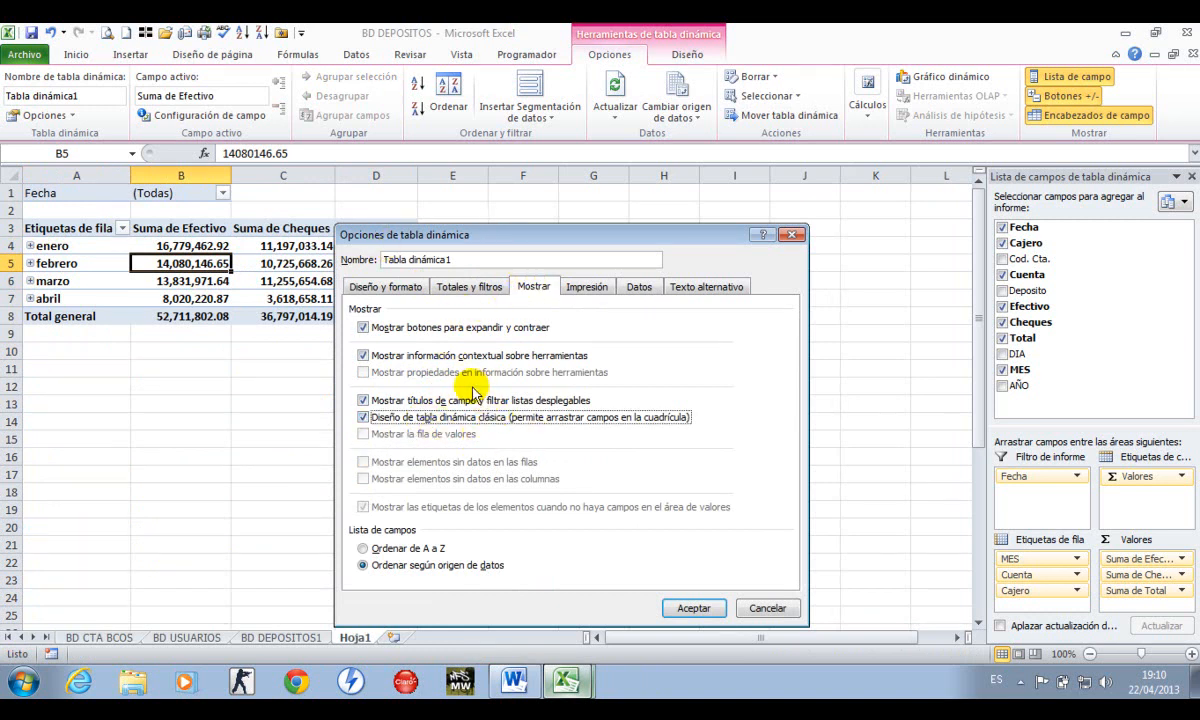
click(694, 608)
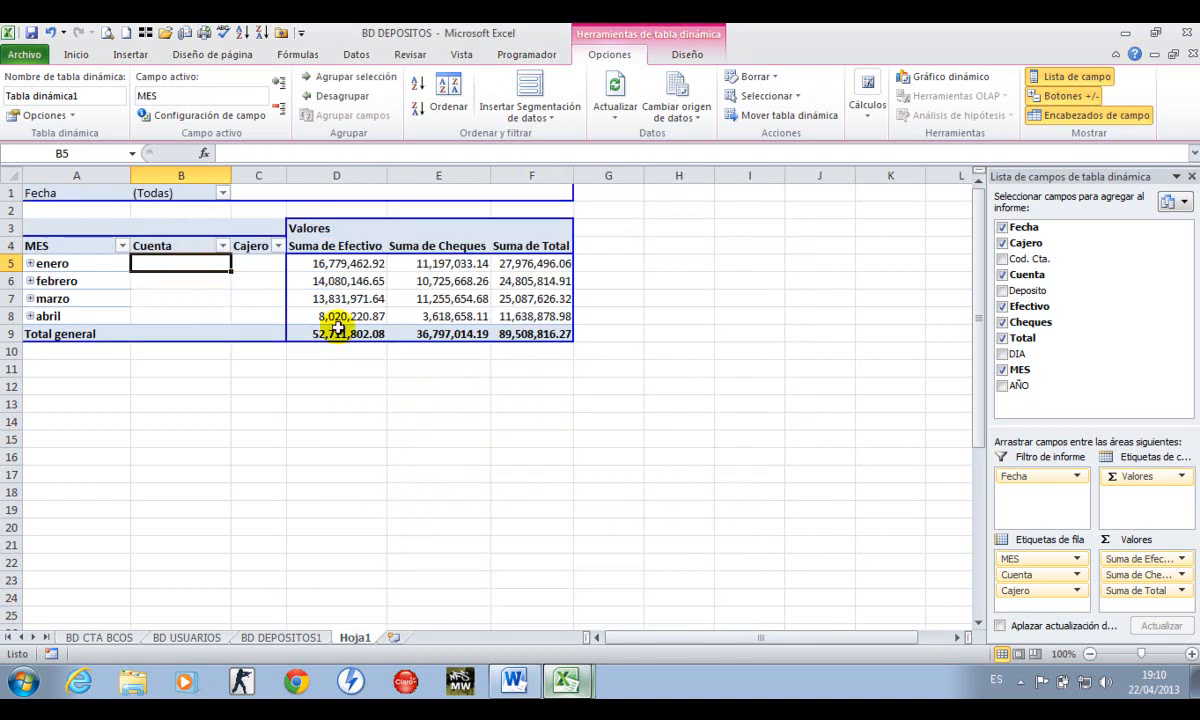
Expand the enero, febrero, marzo and abril groups in the pivot table to show their accounts
click(153, 367)
click(112, 282)
click(325, 298)
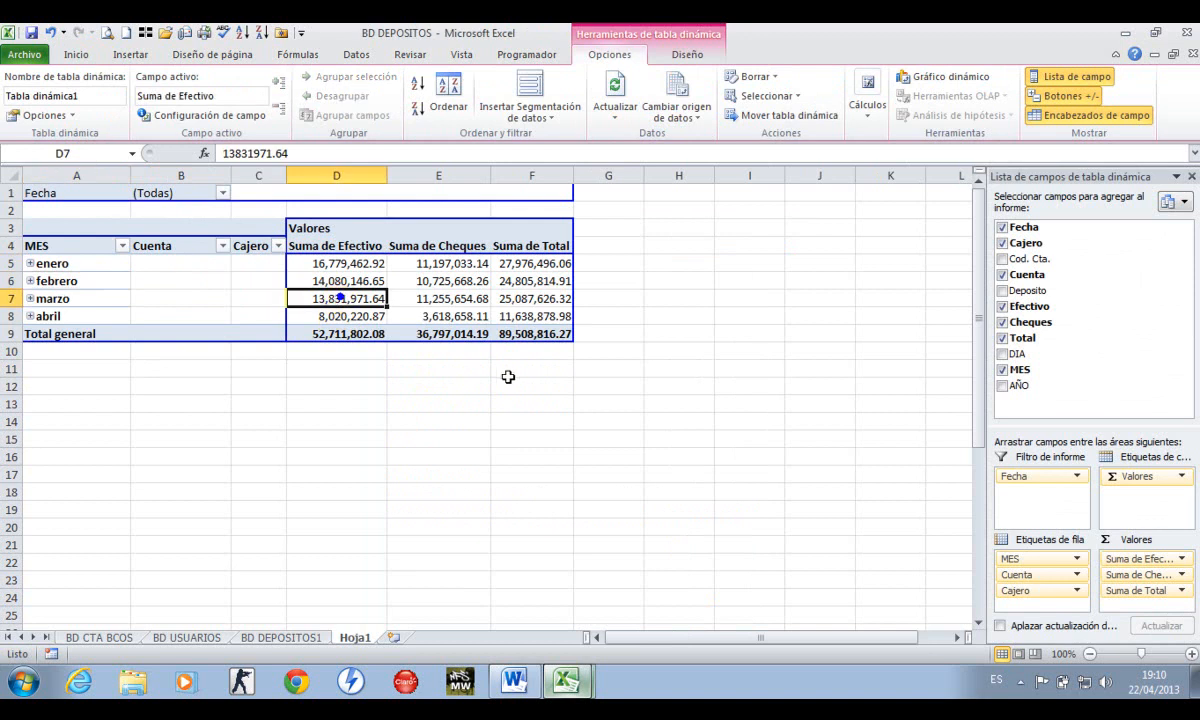
click(30, 263)
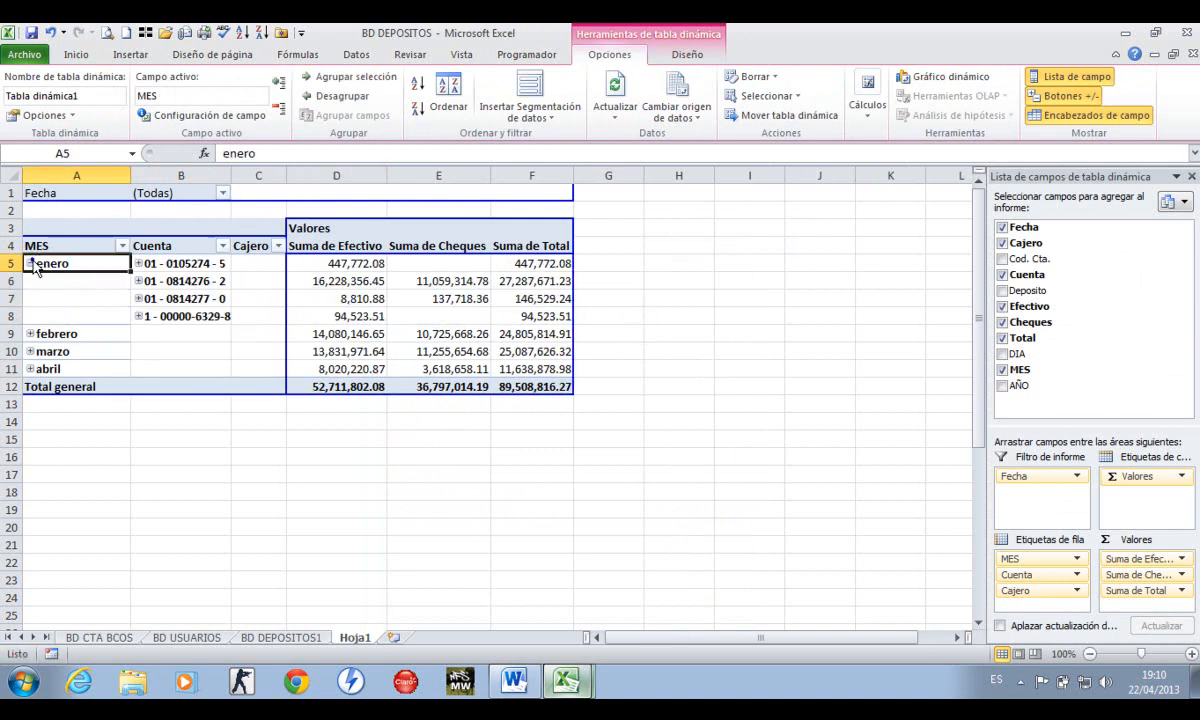
click(30, 333)
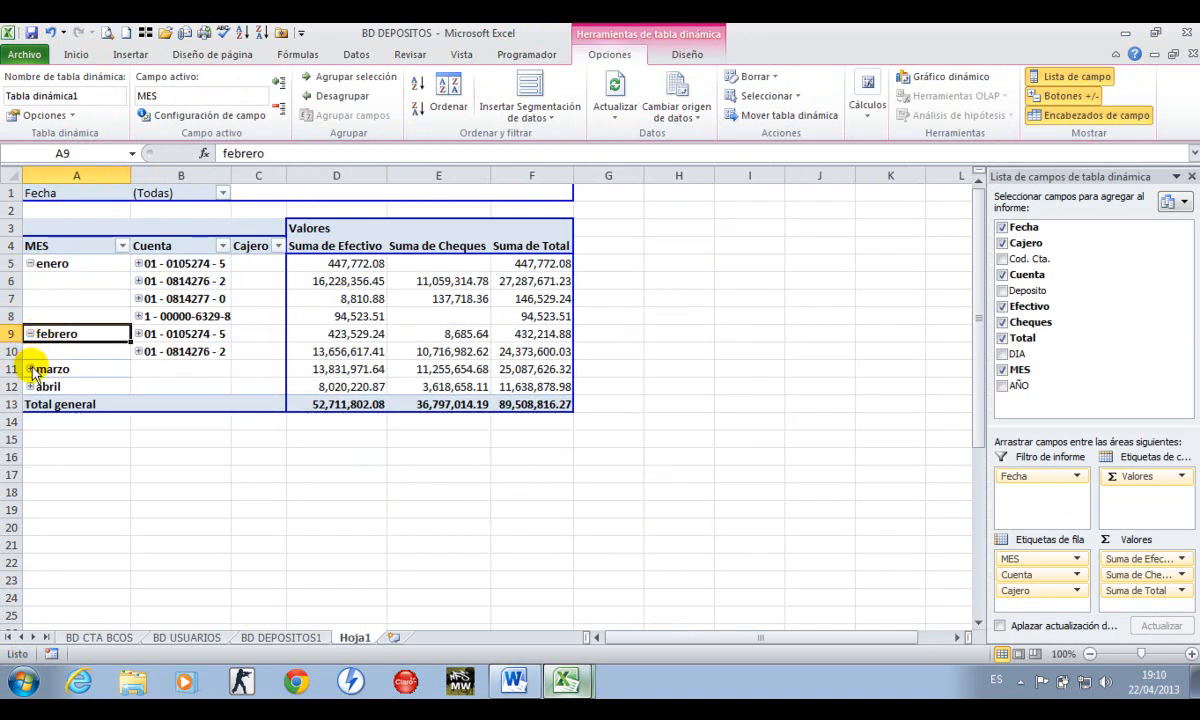
click(30, 369)
click(30, 422)
click(30, 422)
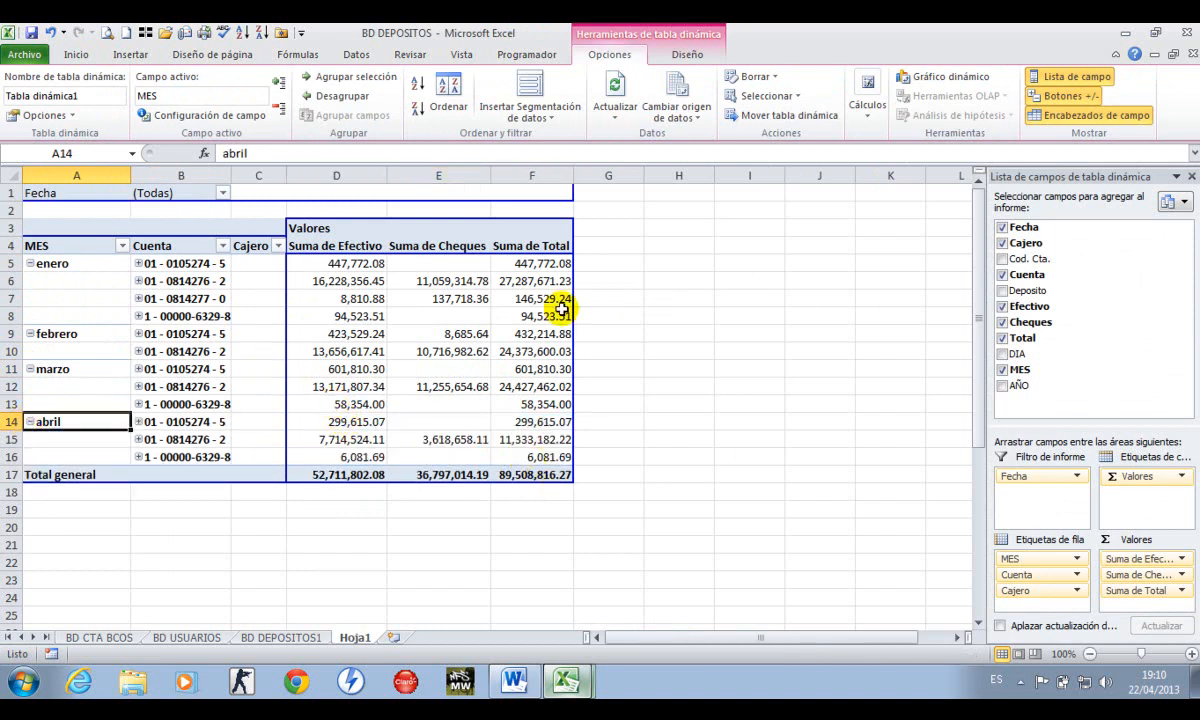
Mark the "=Texto(...)" example as Realizado in the CRONOGRAMA - TALLER workbook by entering a in its Estado cell, and select the topic 3 example
mouse_move(566, 678)
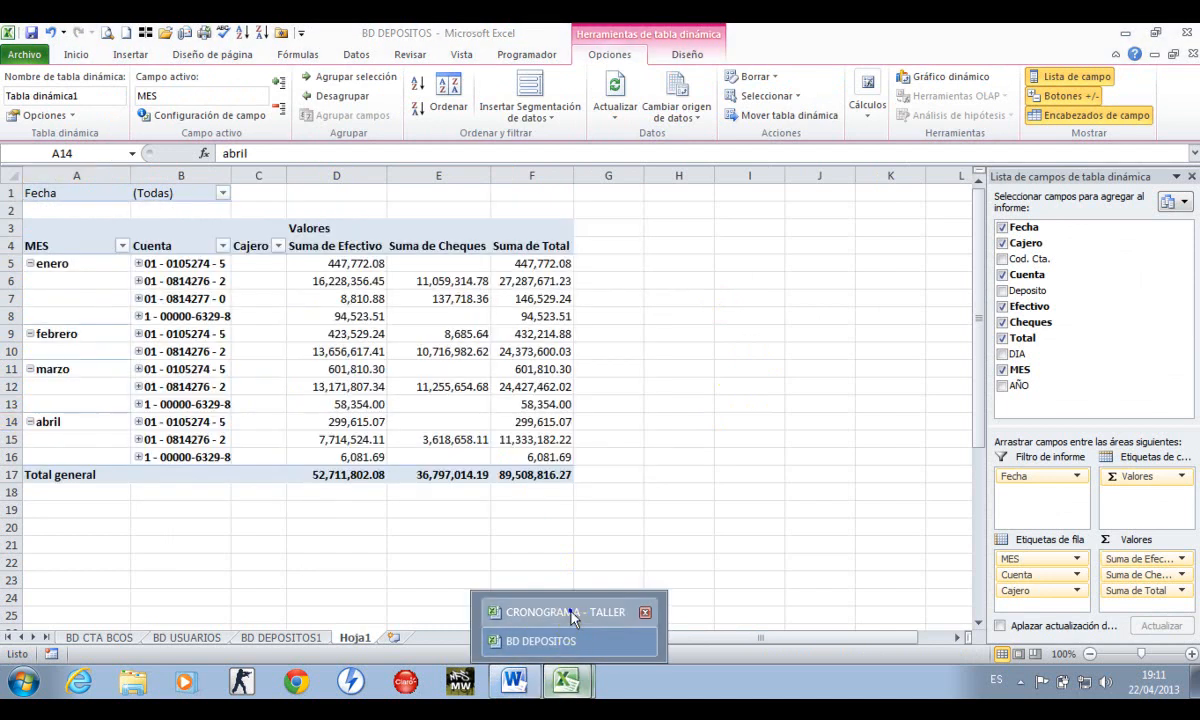
click(565, 611)
key(Right)
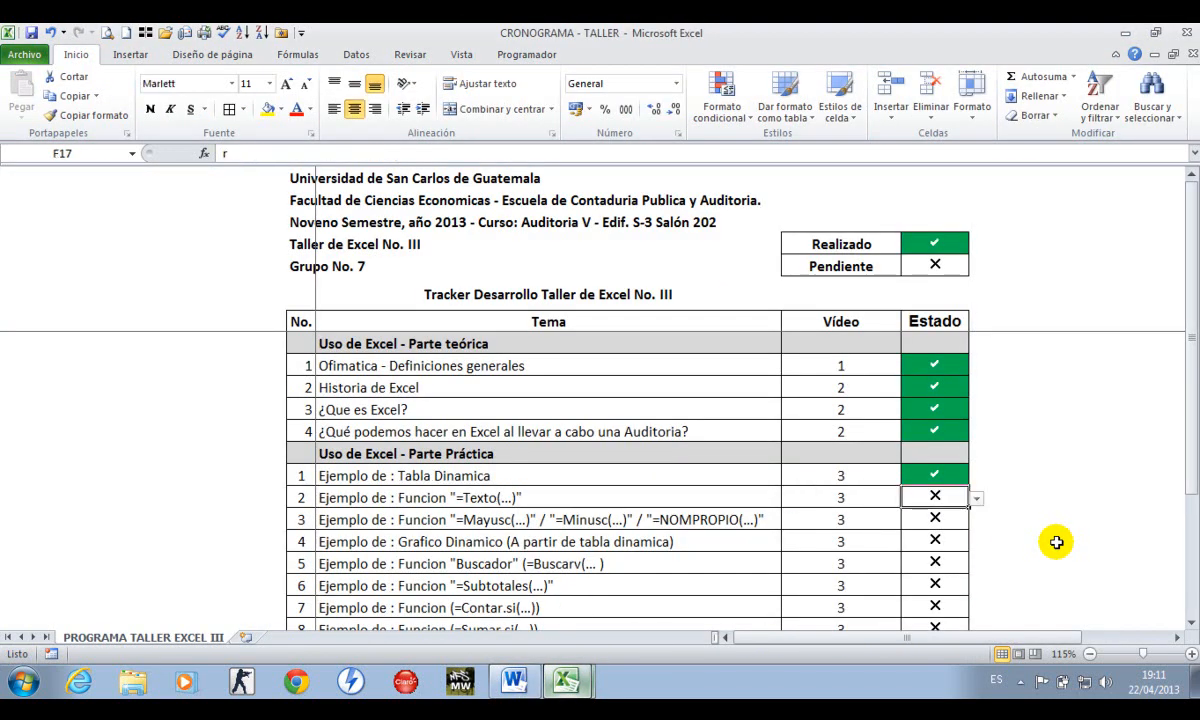
text(A p)
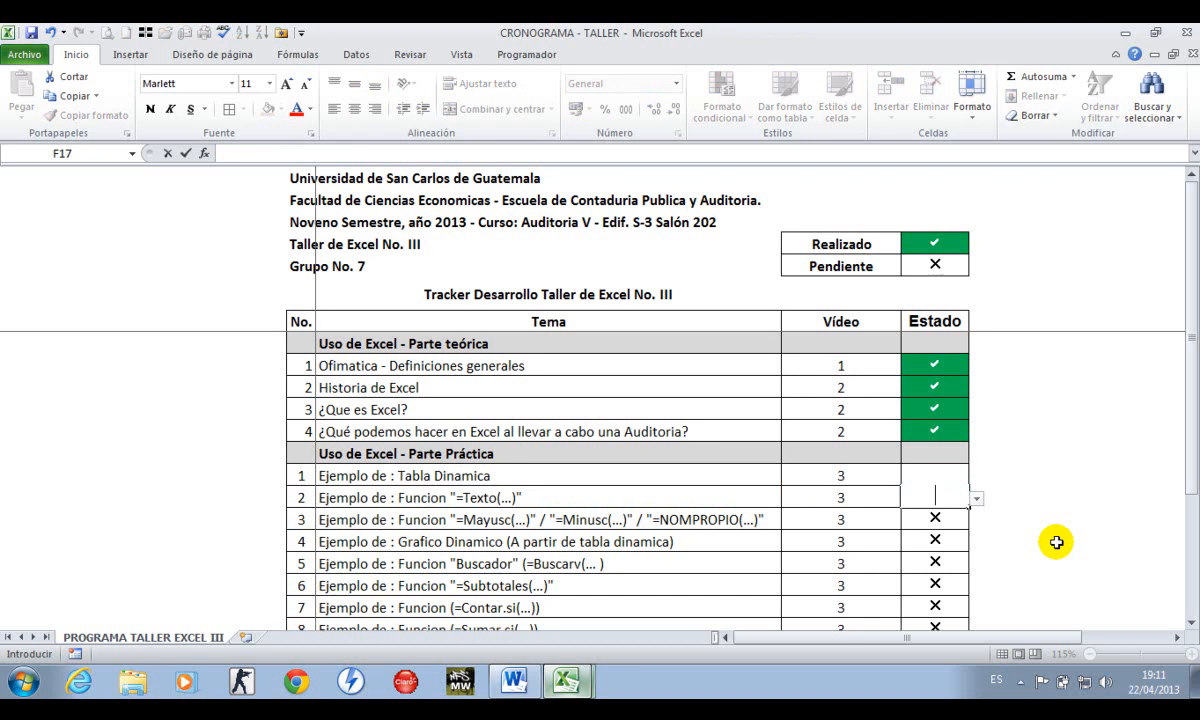
text(a)
key(Return)
key(Left)
key(Left)
key(Left)
key(Right)
key(shift+space)
key(Left)
key(Right)
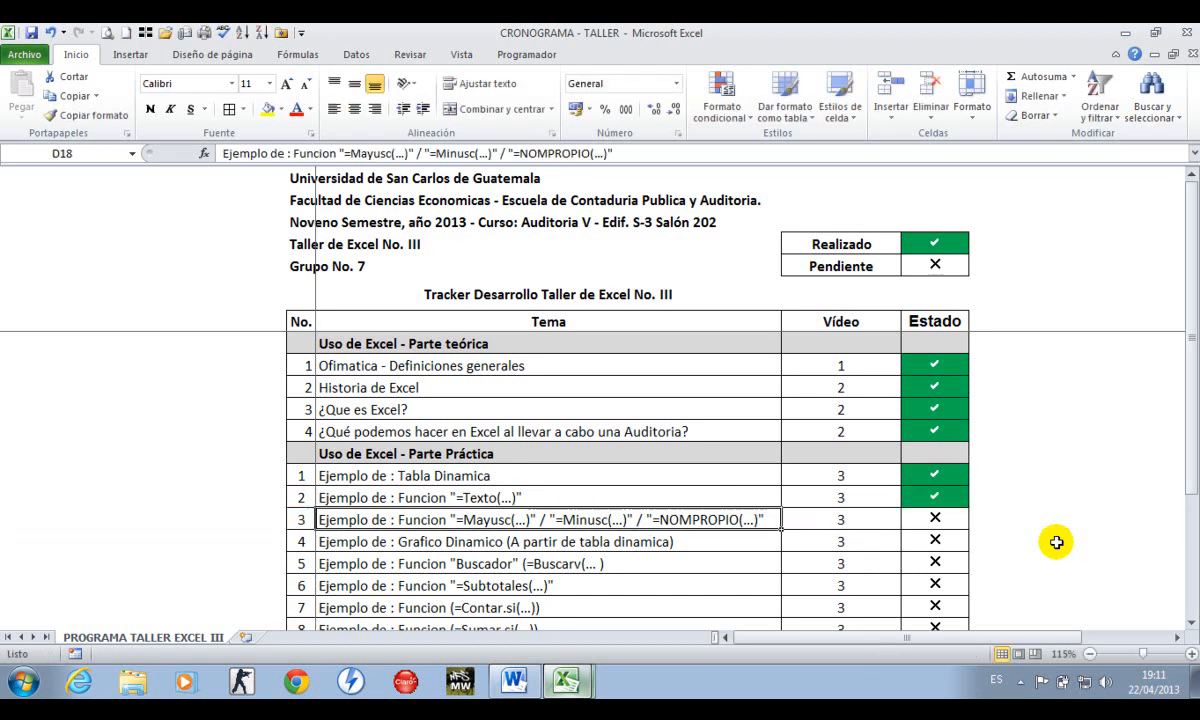
Return to the BD DEPOSITOS workbook and go to the first empty header cell beside AÑO on the BD DEPOSITOS1 sheet
click(563, 670)
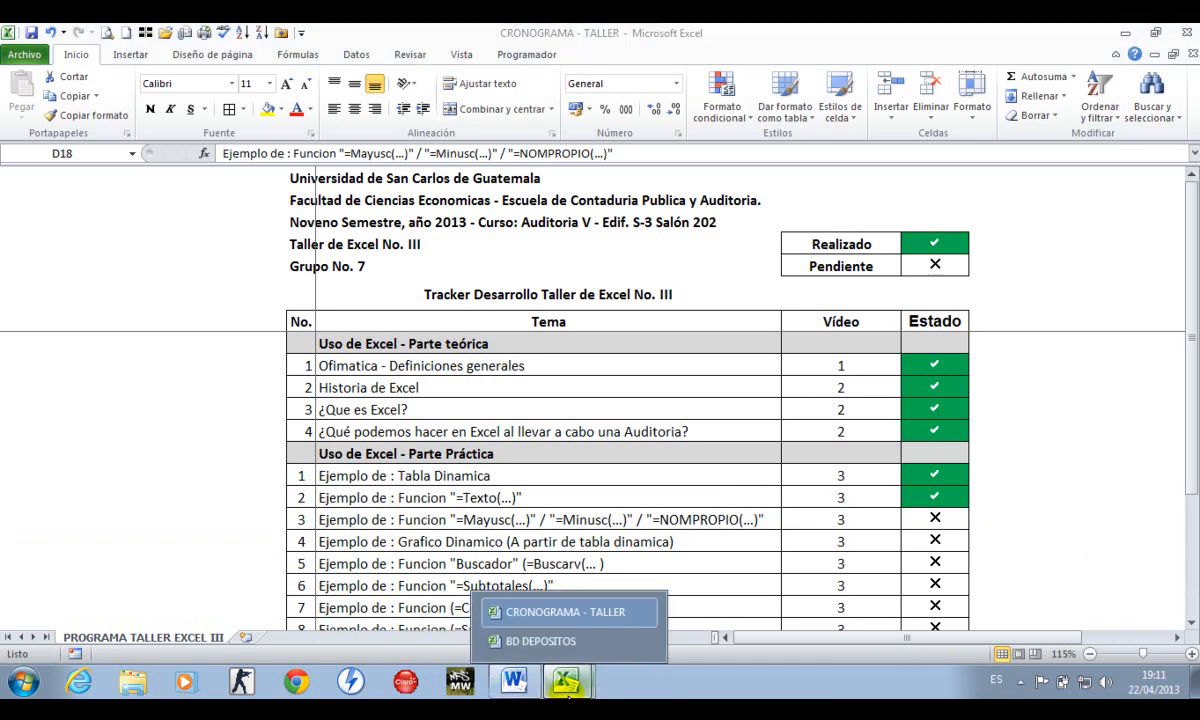
click(545, 641)
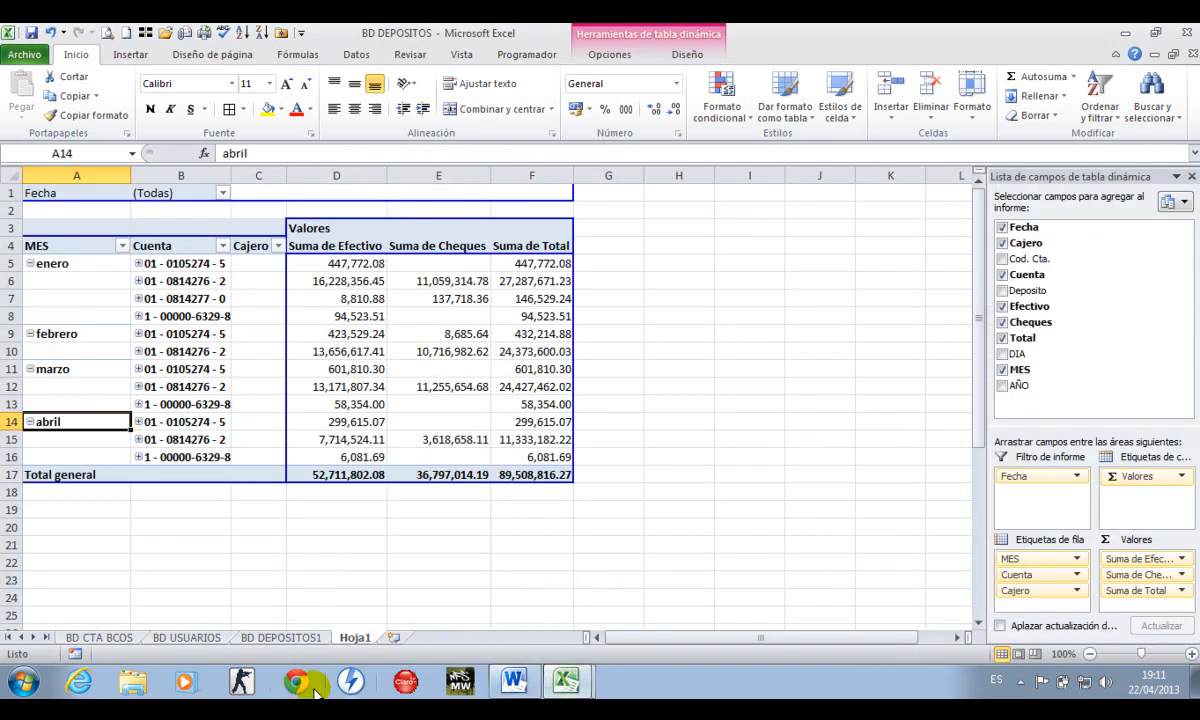
click(290, 637)
click(415, 469)
key(Home)
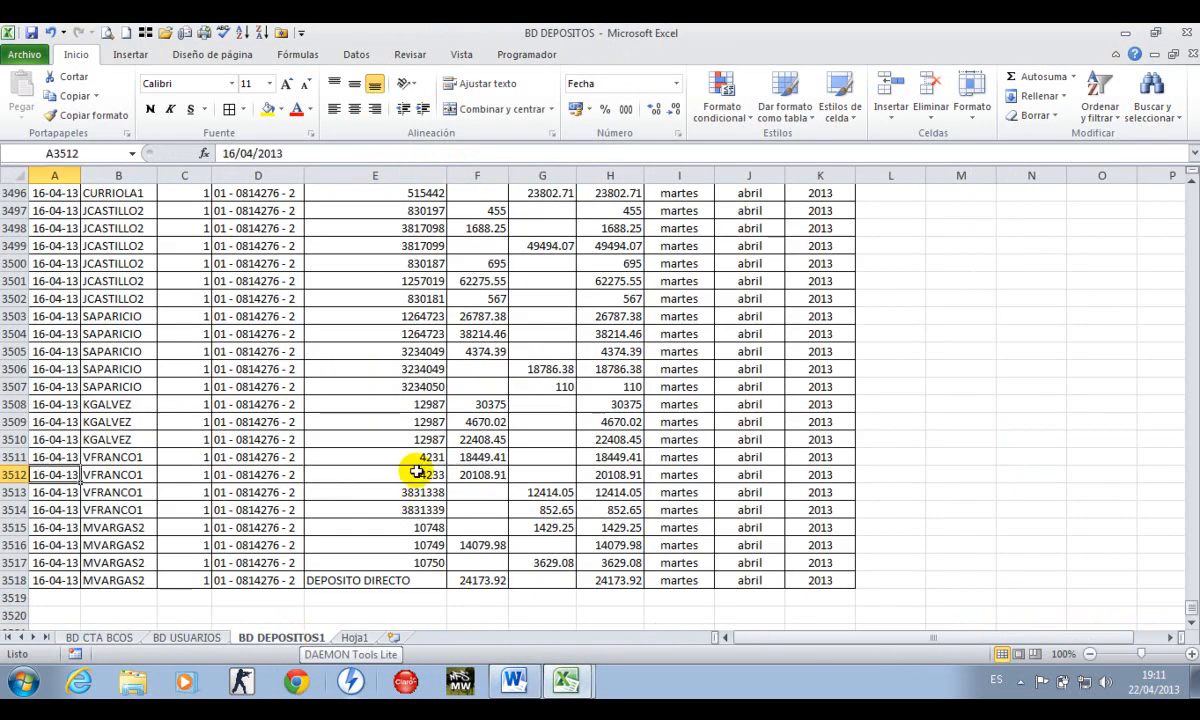
key(ctrl+Home)
key(Right)
key(Right)
key(Right)
key(Right)
key(Right)
key(Right)
key(Right)
key(Right)
key(Right)
key(Right)
key(Down)
key(Up)
key(Right)
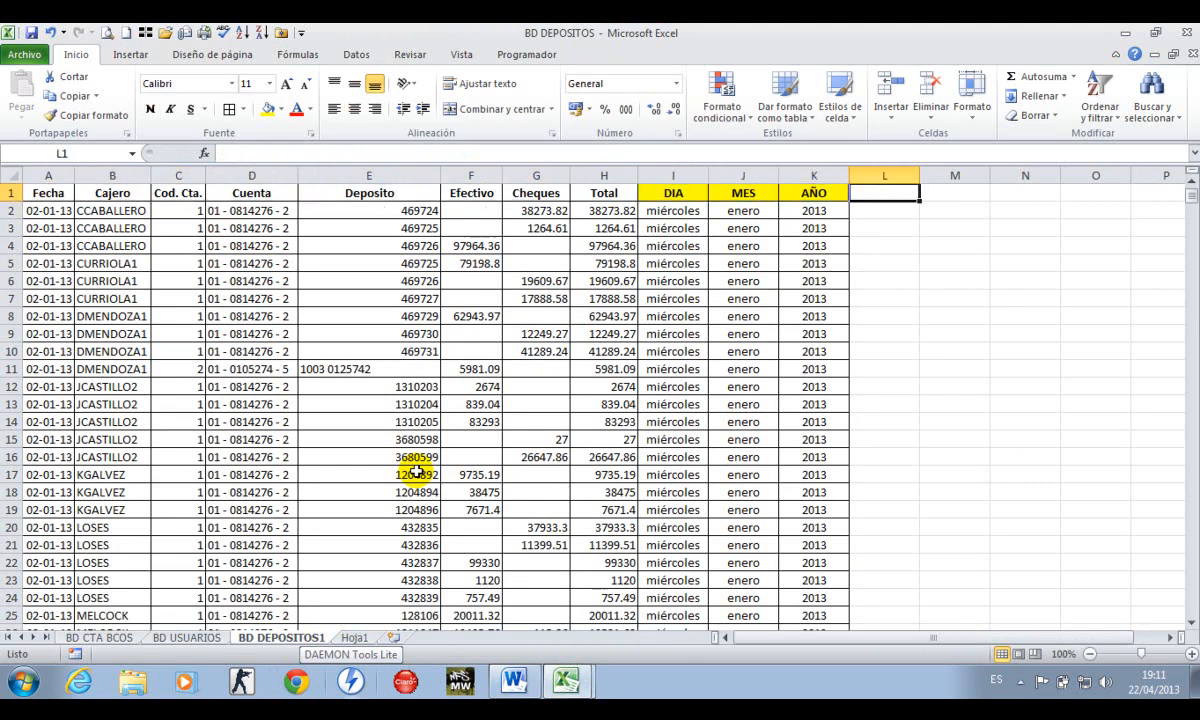
key(Left)
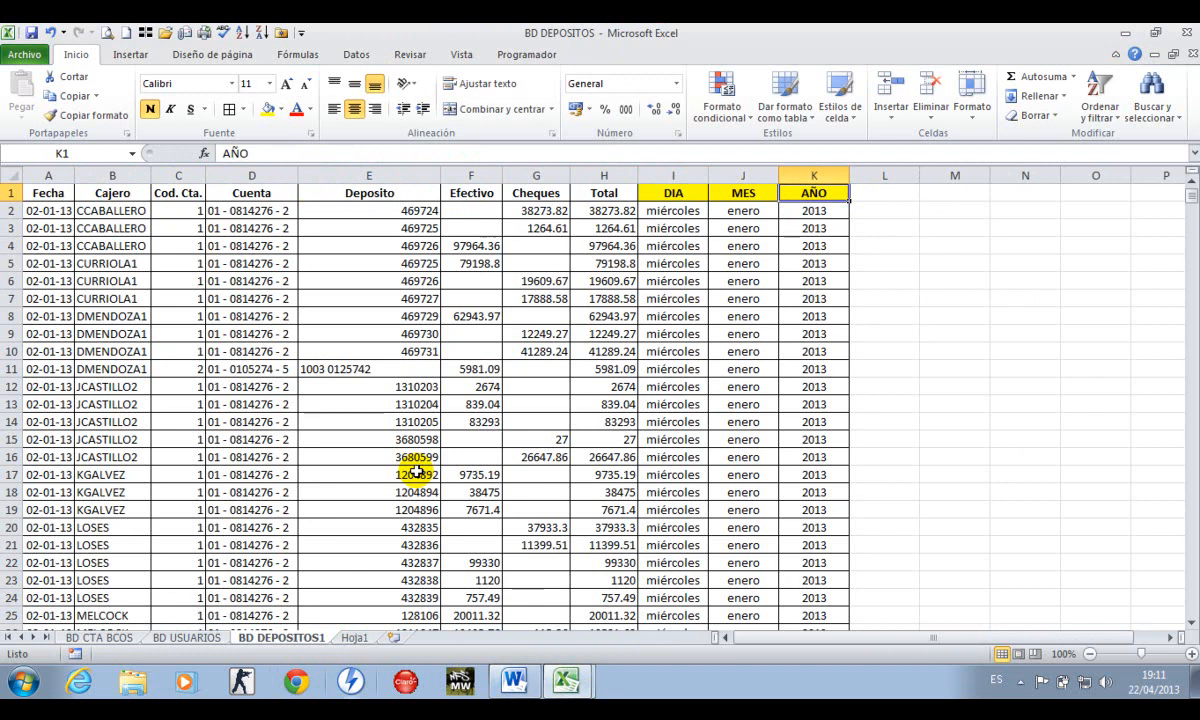
key(Right)
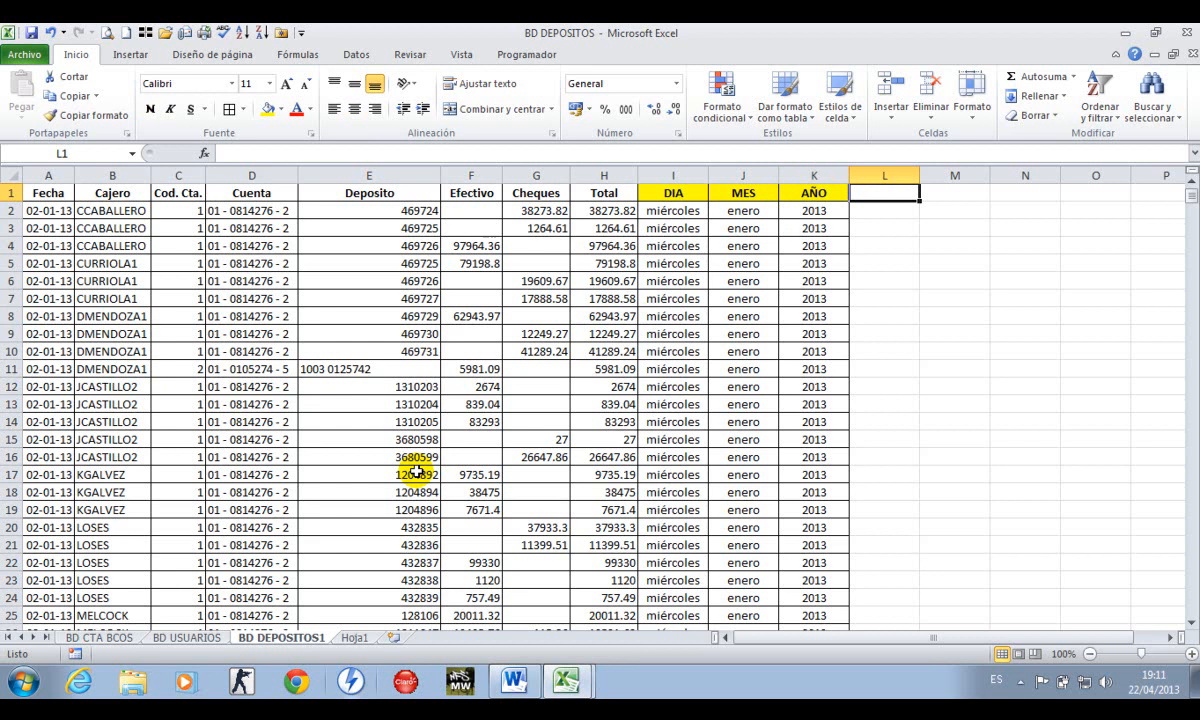
Review the TEXTO formulas in the DIA, MES and AÑO cells of row 2
key(Left)
key(Left)
key(Left)
key(Down)
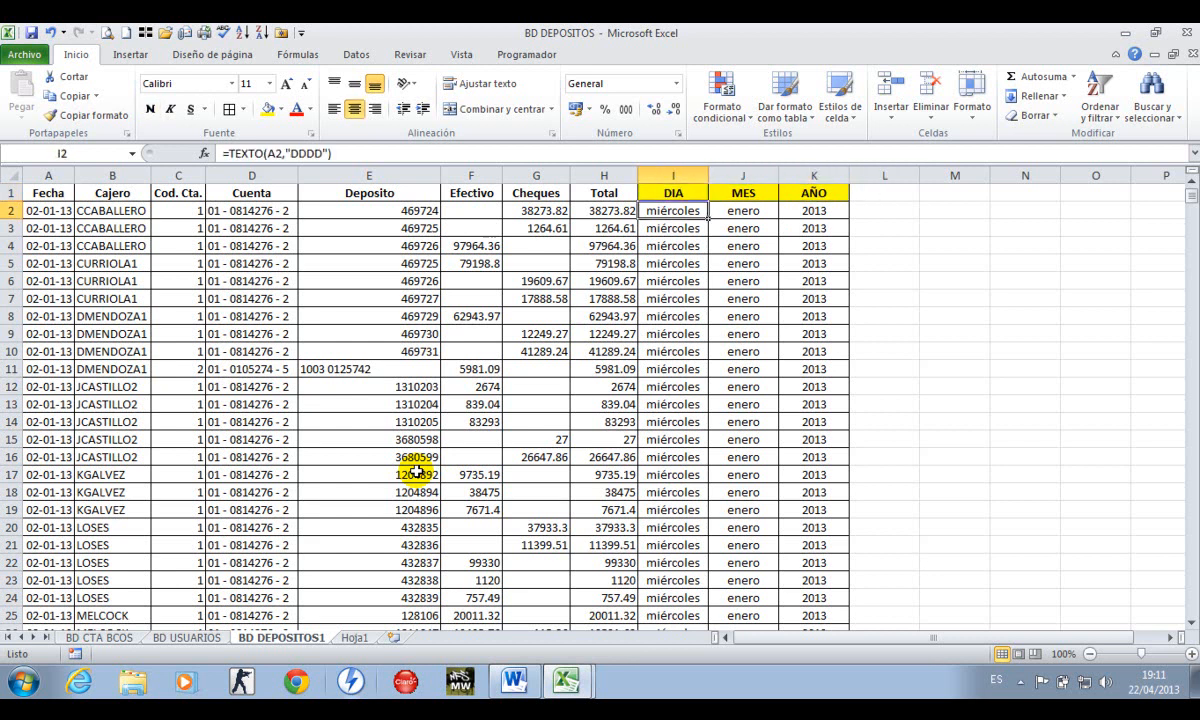
key(Right)
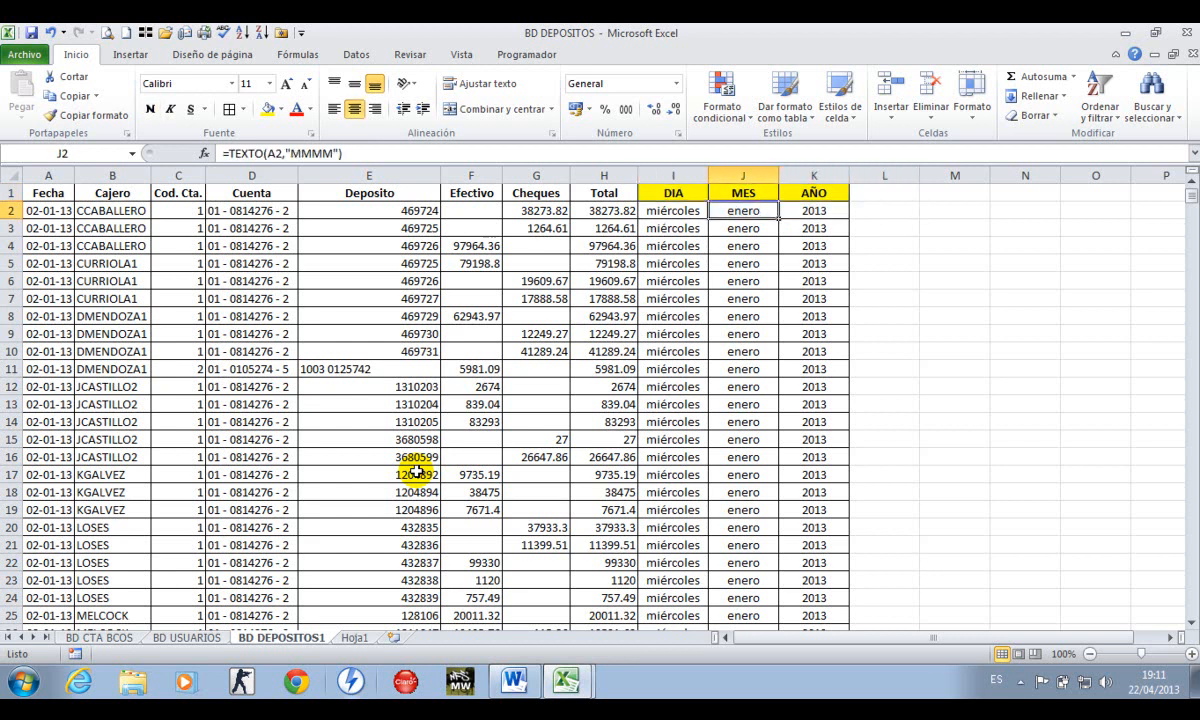
key(Right)
key(Right)
Add the header DIA MAYUSCULA in cell L1 and fit the column width to it
key(Up)
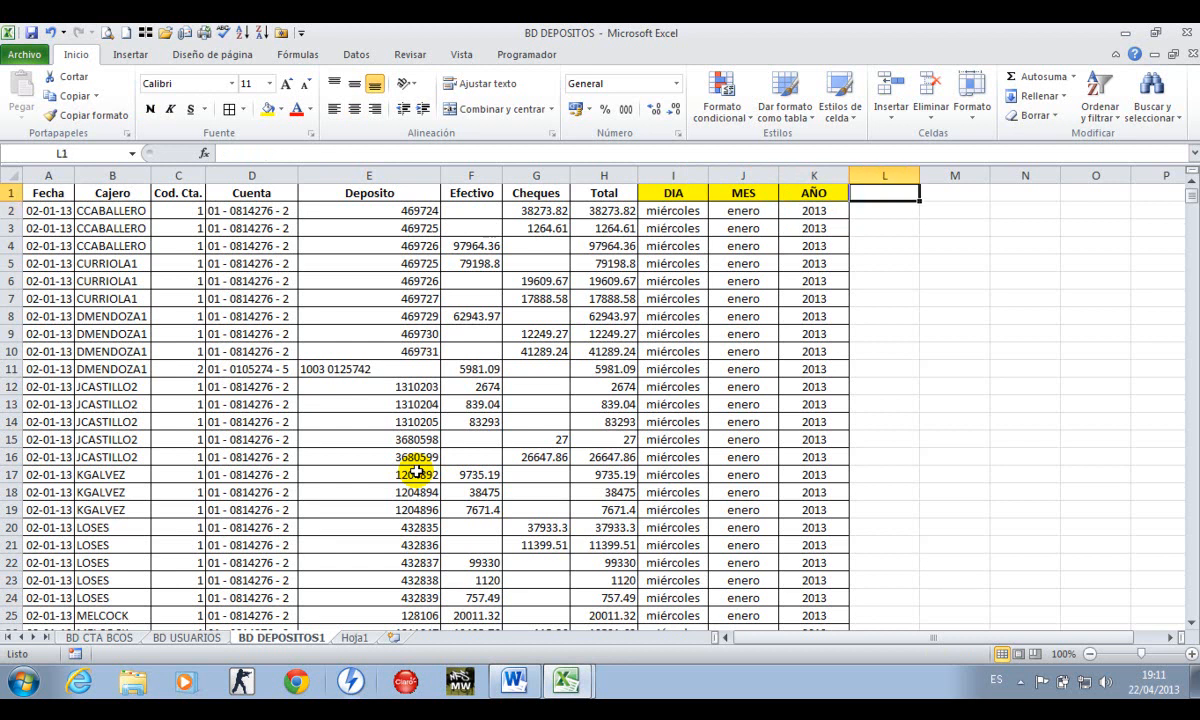
text(M)
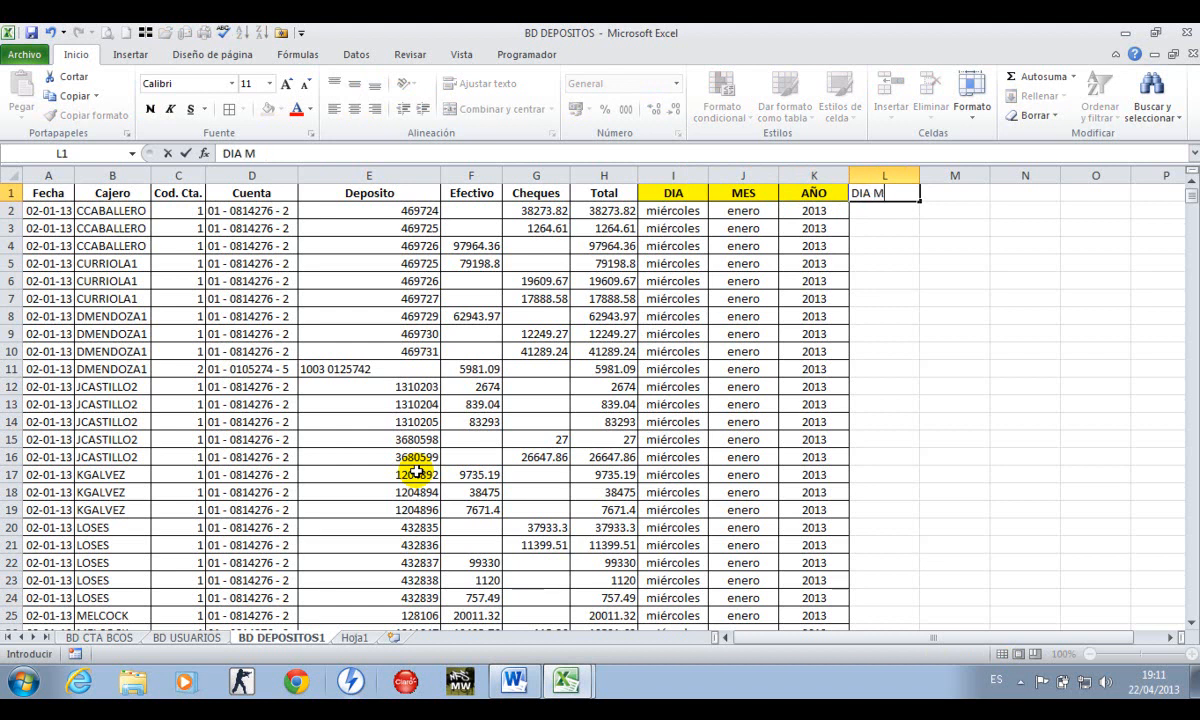
text(IA MAYUSCUL)
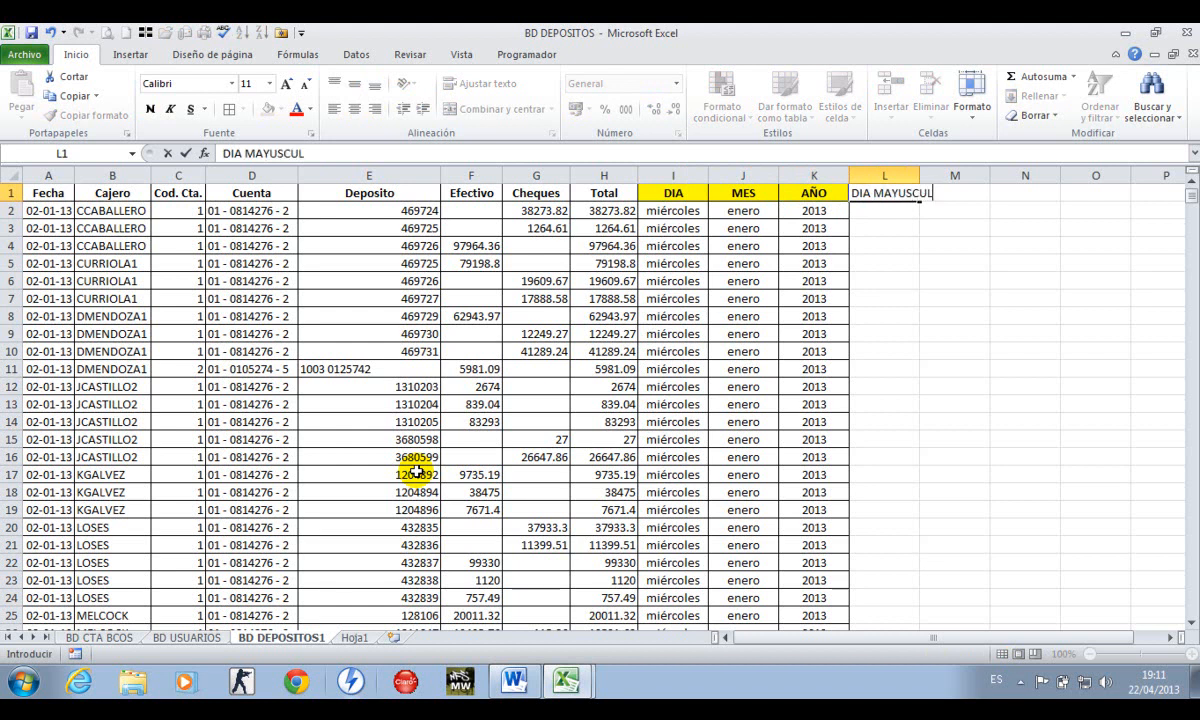
text(A)
key(Return)
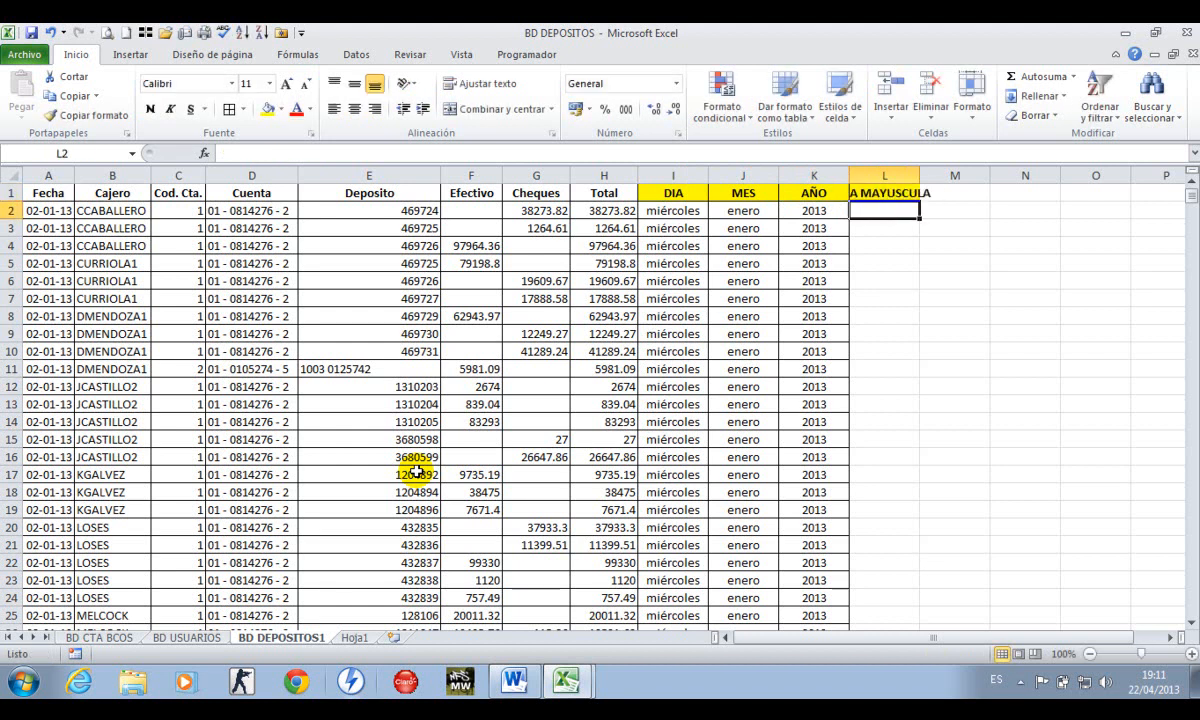
double_click(919, 173)
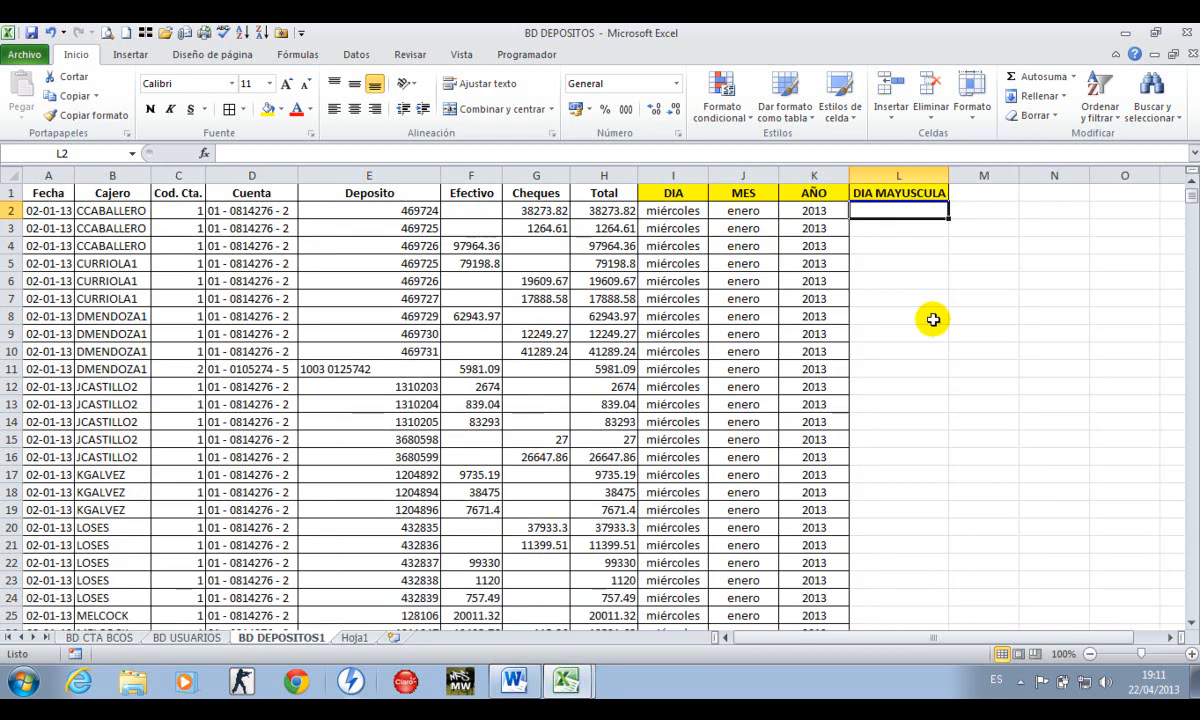
Add the header MES TITULO in cell M1
key(Up)
key(Right)
text(MES)
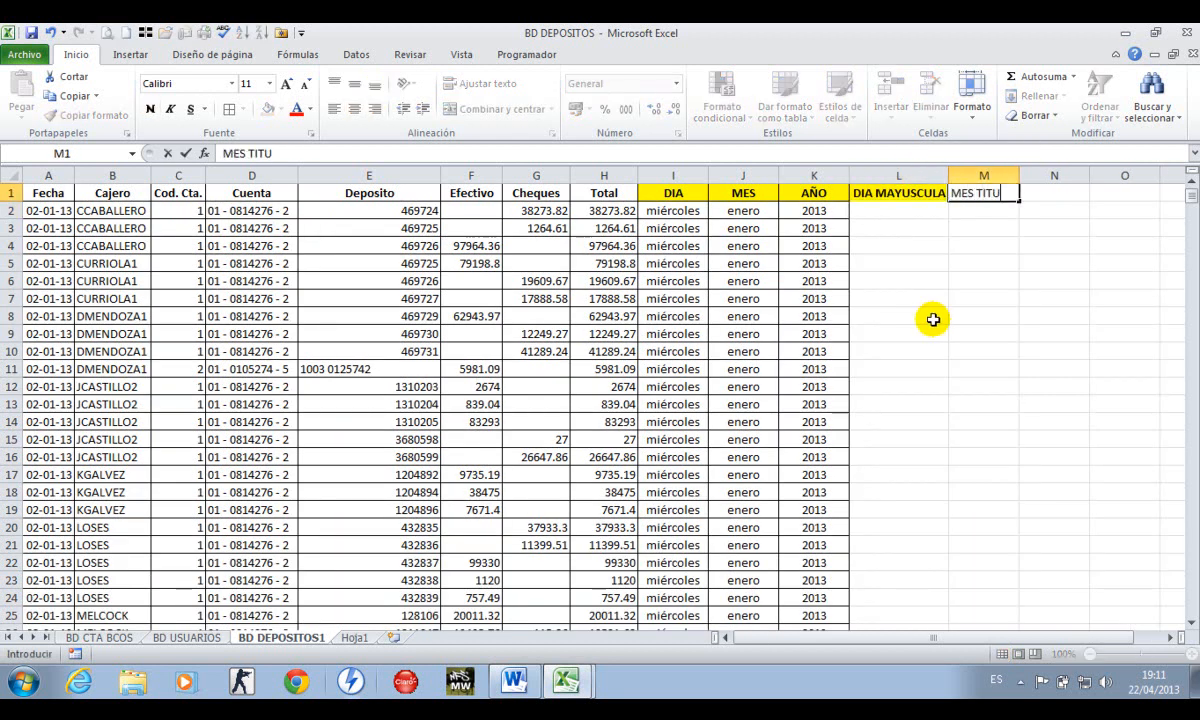
key(Return)
Enter =MAYUSC(I2) in cell L2 to convert the day name to uppercase, and check the resulting cell
key(Left)
key(Left)
key(Right)
text(=)
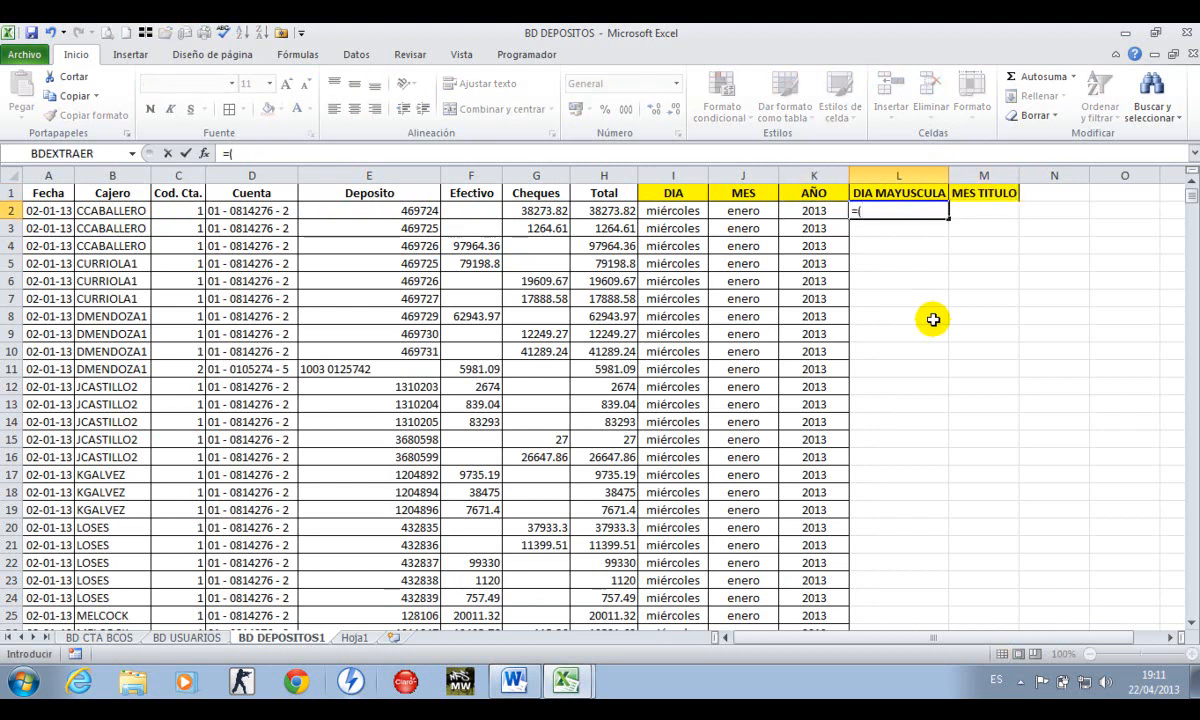
text(MAYUSC)
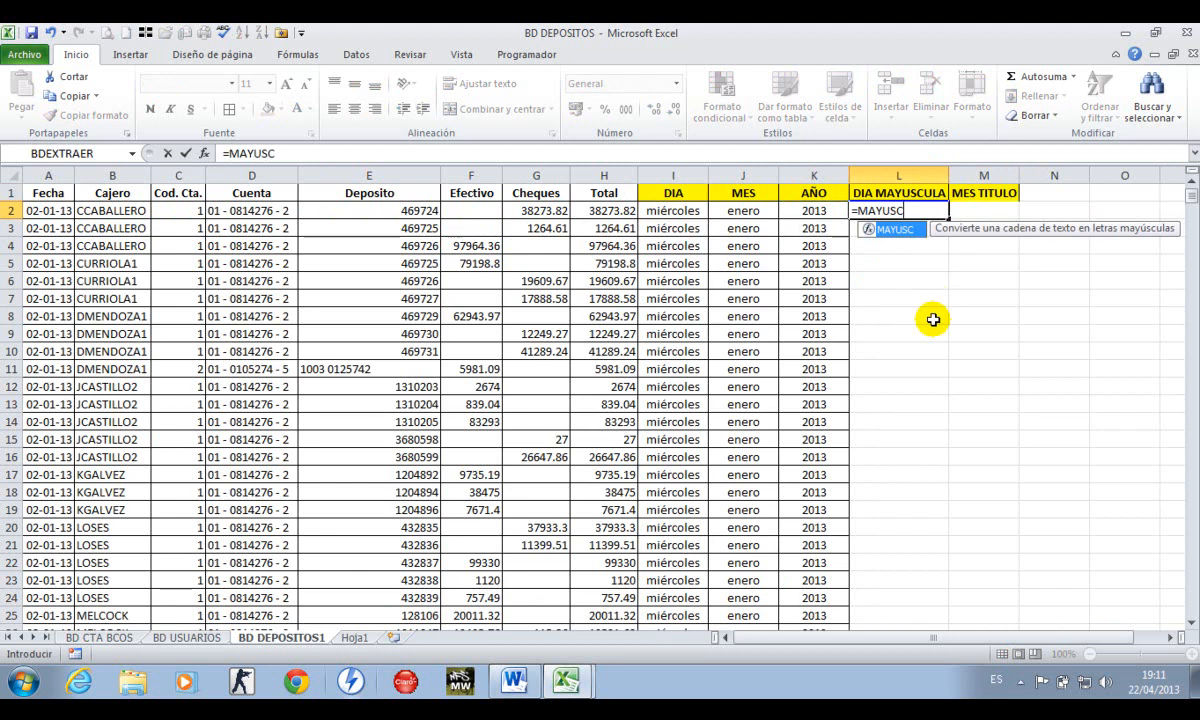
text(()
key(Left)
key(Left)
key(Left)
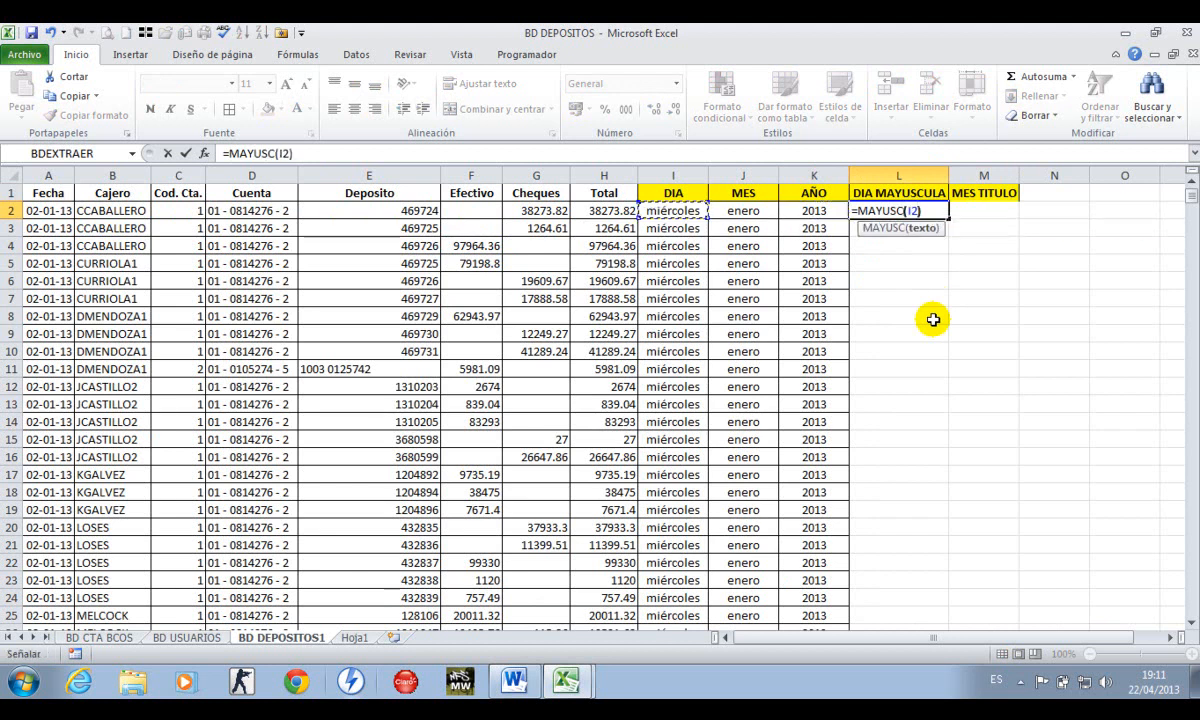
text())
key(Return)
key(Left)
key(Up)
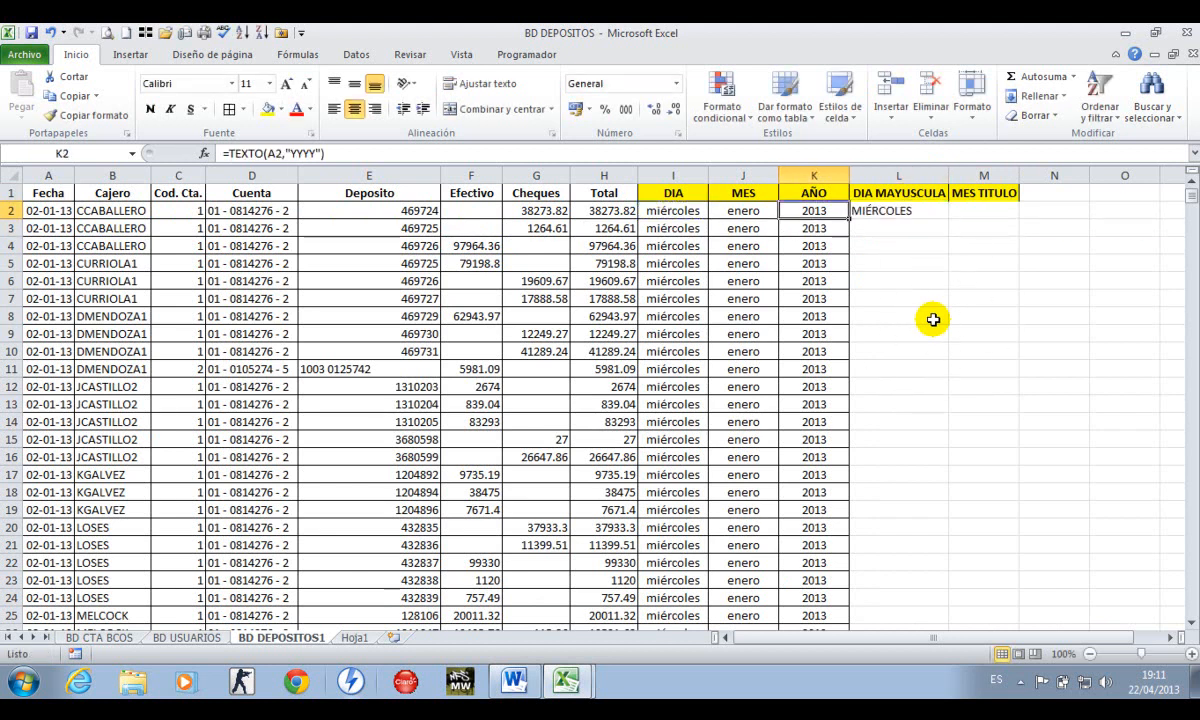
key(Right)
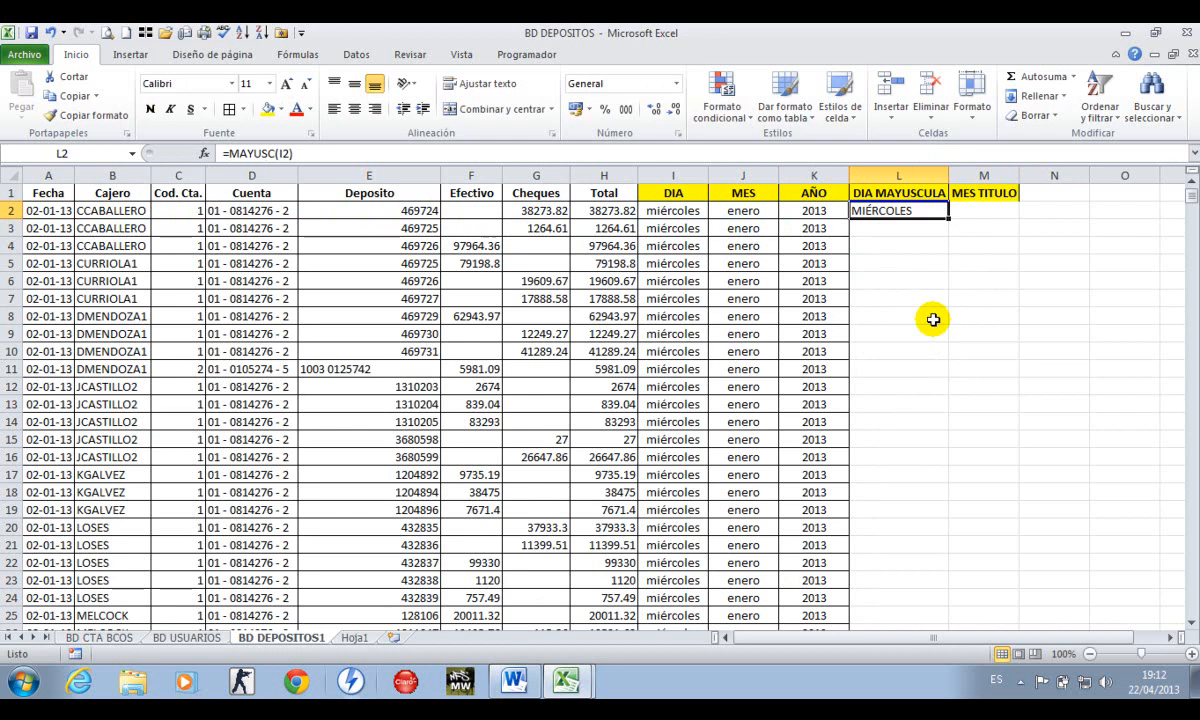
Enter =NOMPROPIO(J2) in cell M2 to capitalise the first letter of the month name
key(Right)
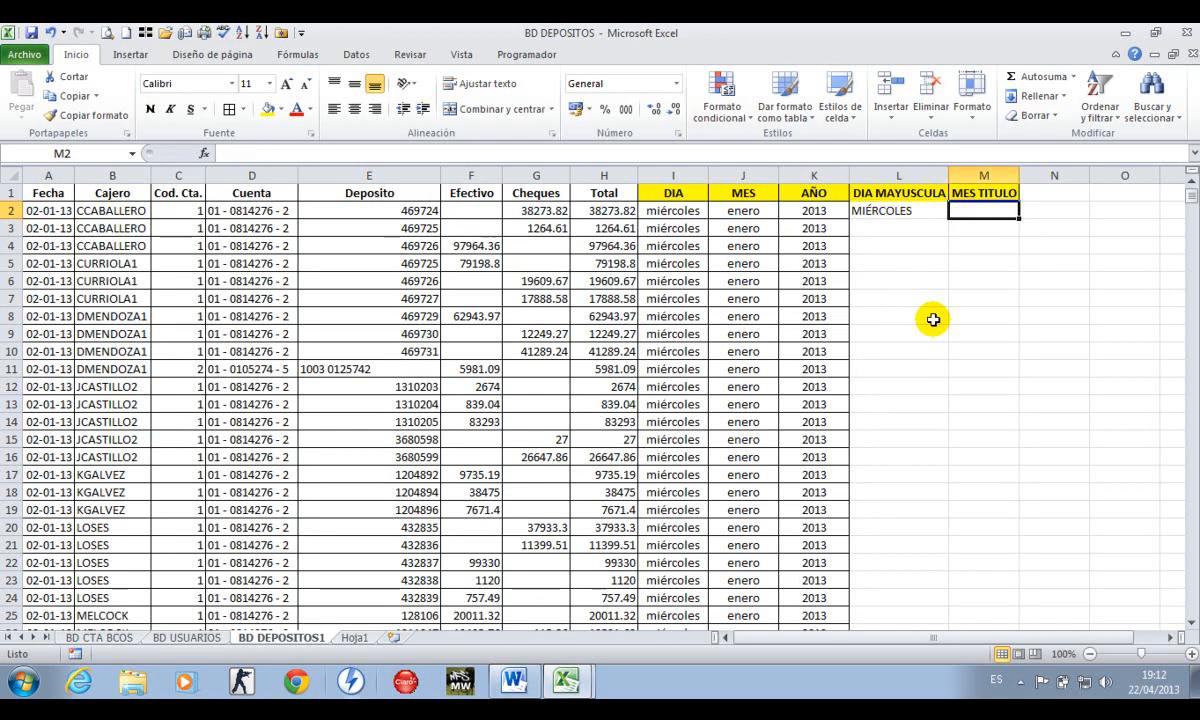
text(=)
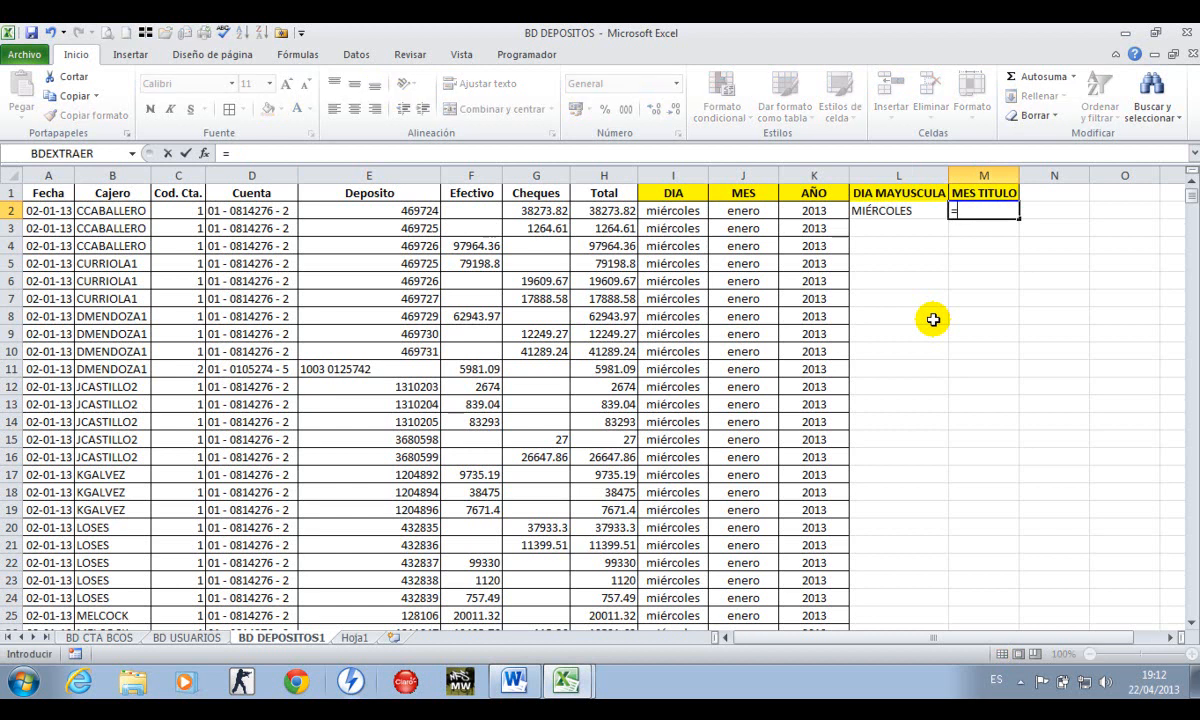
text(NOMP)
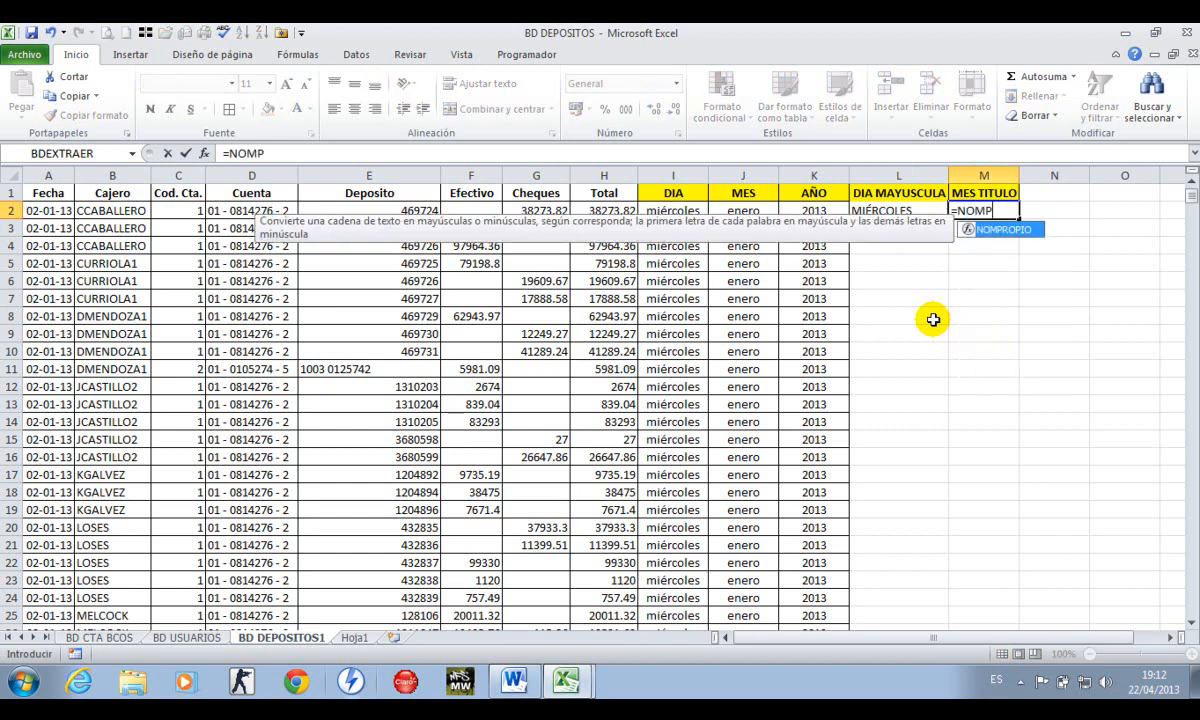
text(RO)
key(Tab)
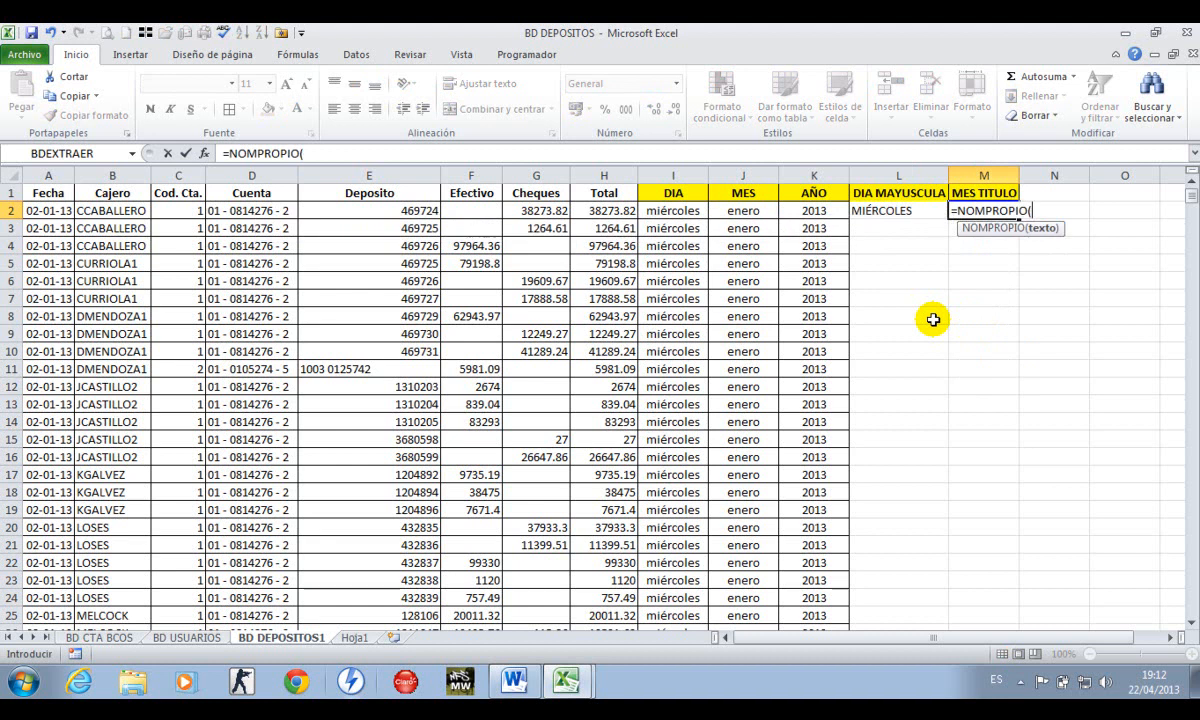
key(Left)
key(Left)
key(Left)
key(Up)
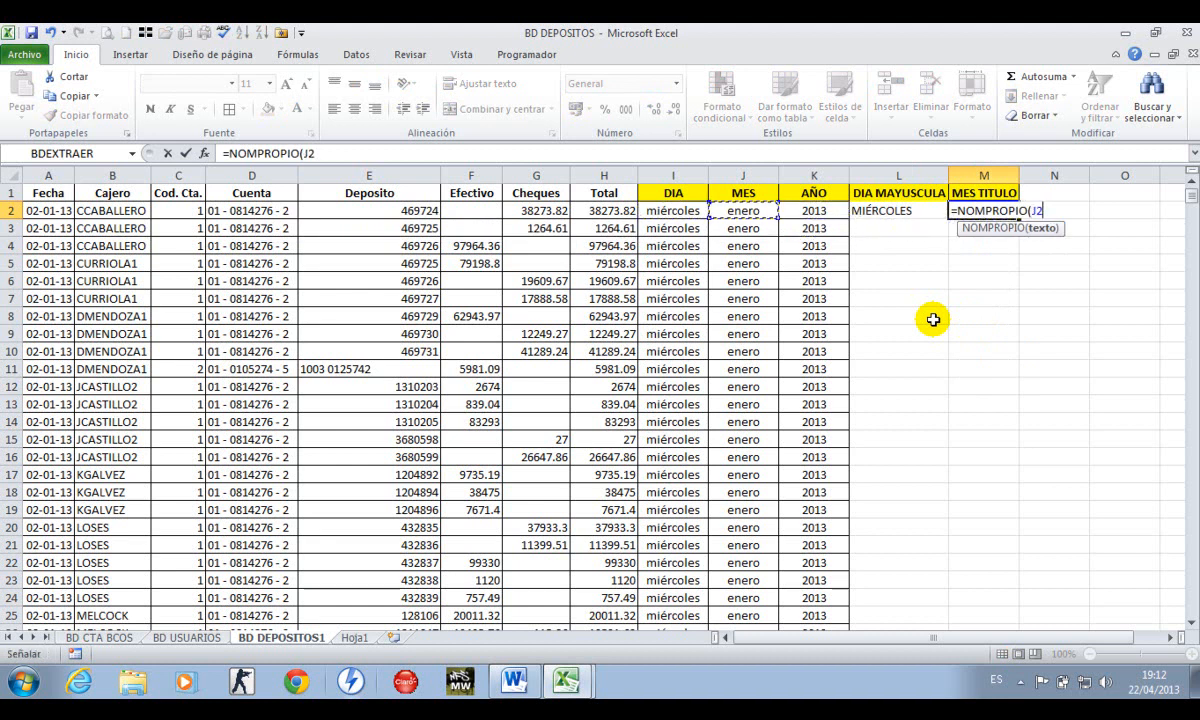
text())
key(Return)
key(Up)
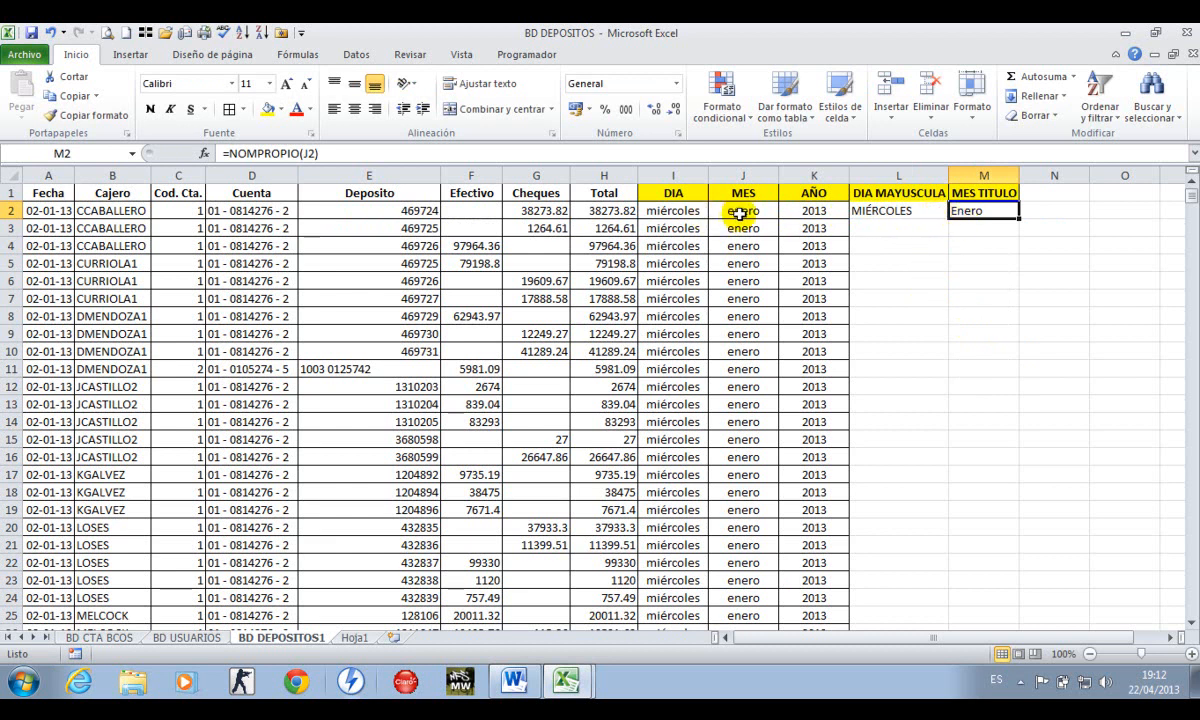
Fill the DIA MAYUSCULA and MES TITULO formulas from row 2 down to row 17
key(Left)
key(shift+Right)
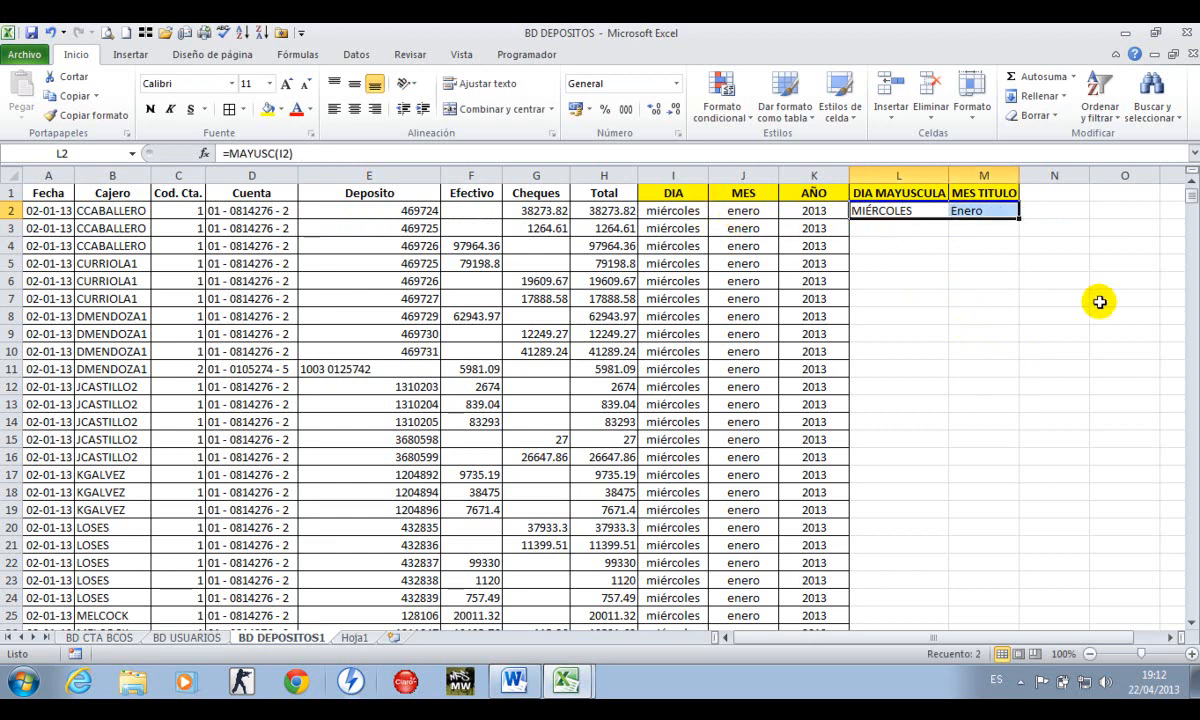
key(shift+Down)
key(shift+Down)
key(shift+Down)
key(shift+Down)
key(shift+Down)
key(shift+Down)
key(shift+Down)
key(shift+Down)
key(shift+Down)
key(shift+Down)
key(shift+Down)
key(shift+Down)
key(shift+Down)
key(shift+Down)
key(shift+Down)
key(ctrl+j)
key(Left)
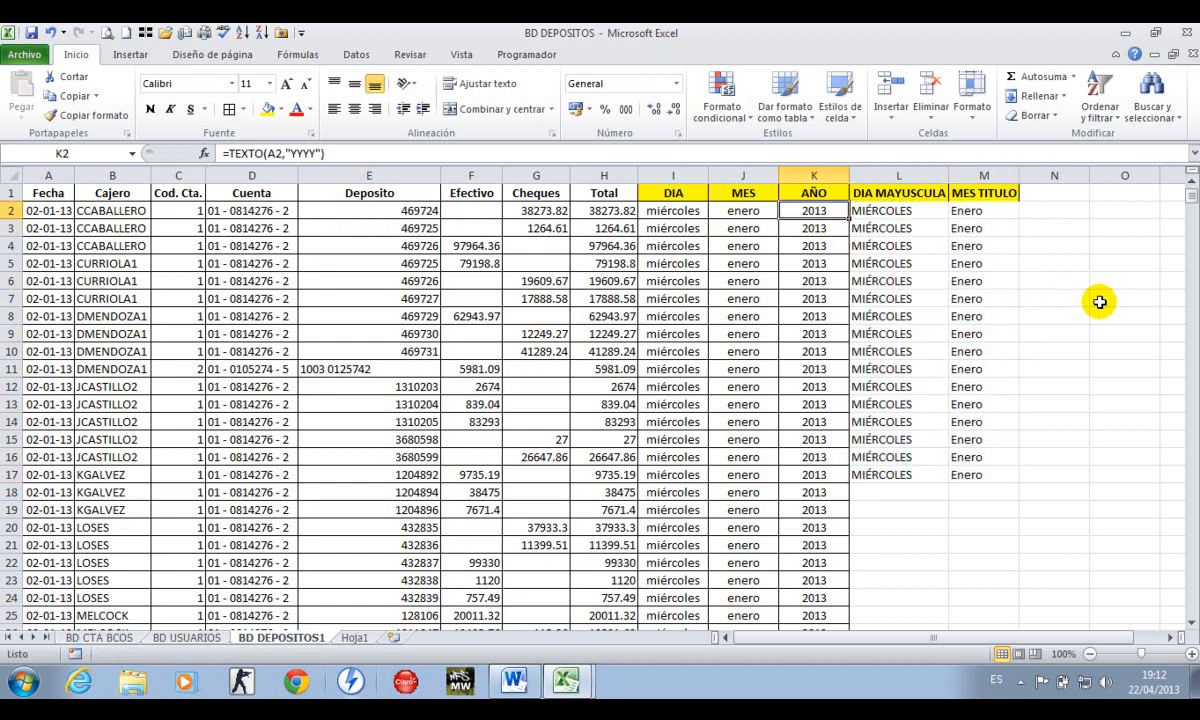
Fill the DIA MAYUSCULA and MES TITULO formulas down to the last data row of the deposits table
key(ctrl+Down)
key(Right)
text(0)
key(ctrl+Return)
key(ctrl+c)
key(shift+Right)
key(Return)
key(ctrl+Up)
key(ctrl+Up)
key(Down)
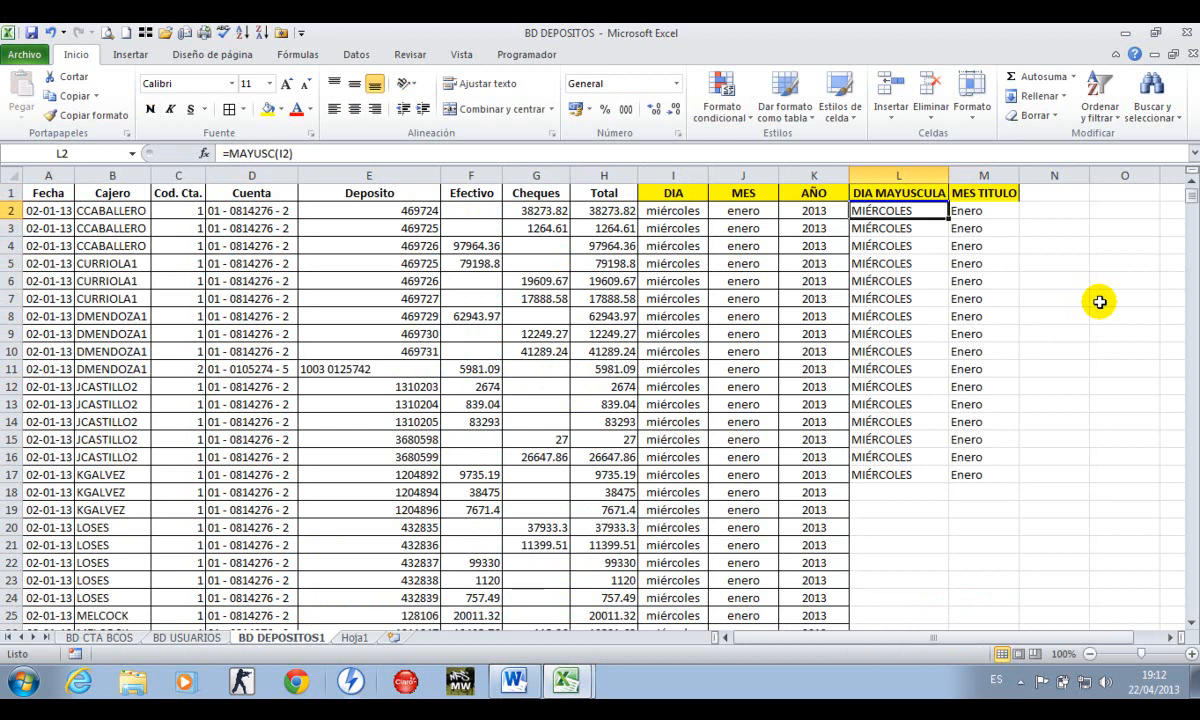
key(shift+Right)
key(ctrl+shift+Down)
key(ctrl+BackSpace)
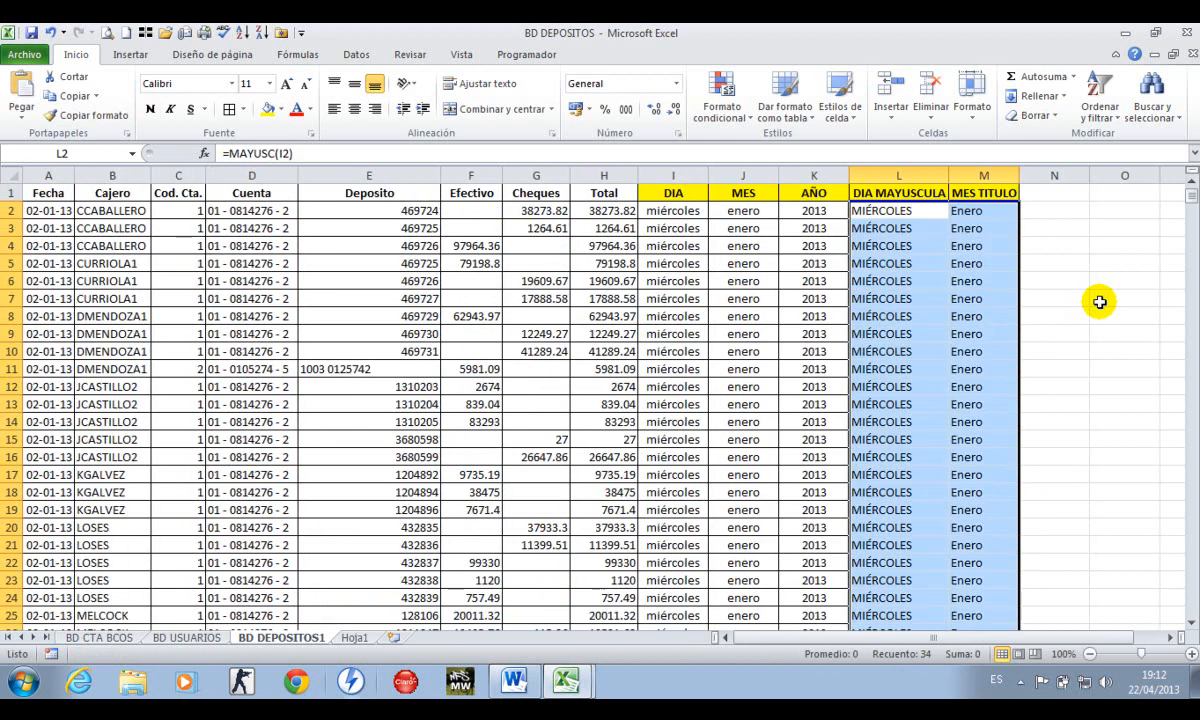
Apply all borders to the DIA MAYUSCULA and MES TITULO columns from the headers to the last data row
key(Up)
key(Down)
key(Up)
key(shift+Right)
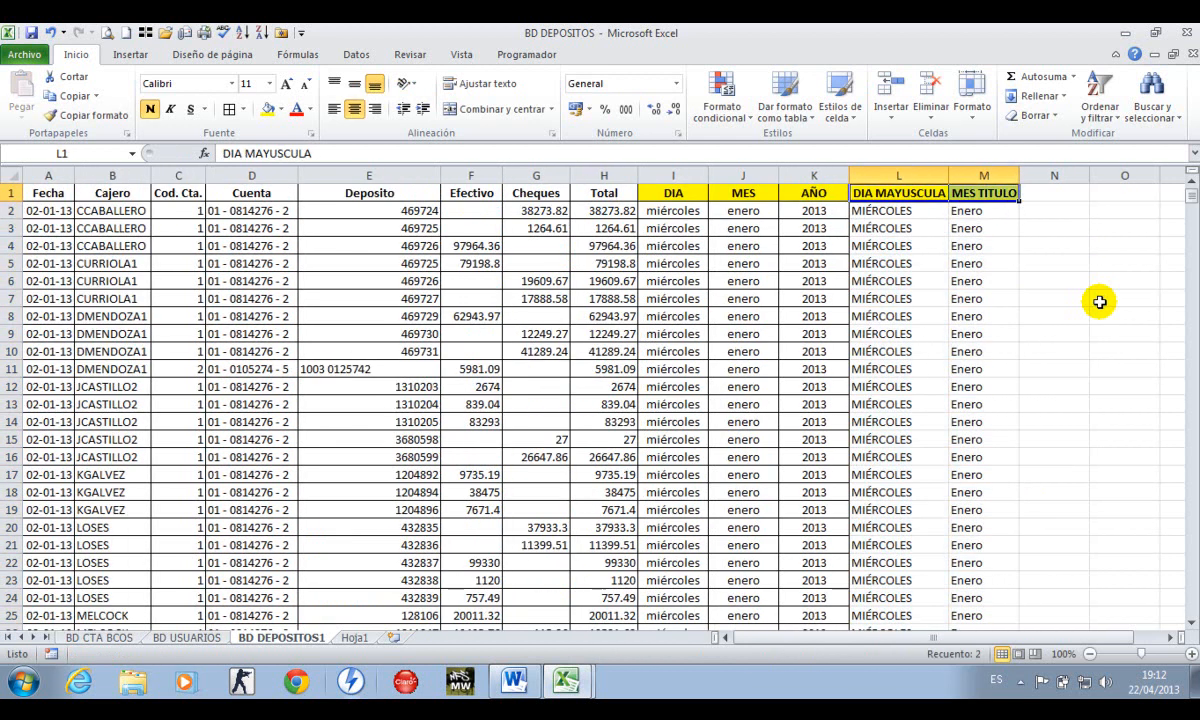
key(ctrl+shift+Down)
click(230, 107)
key(ctrl+Up)
click(604, 439)
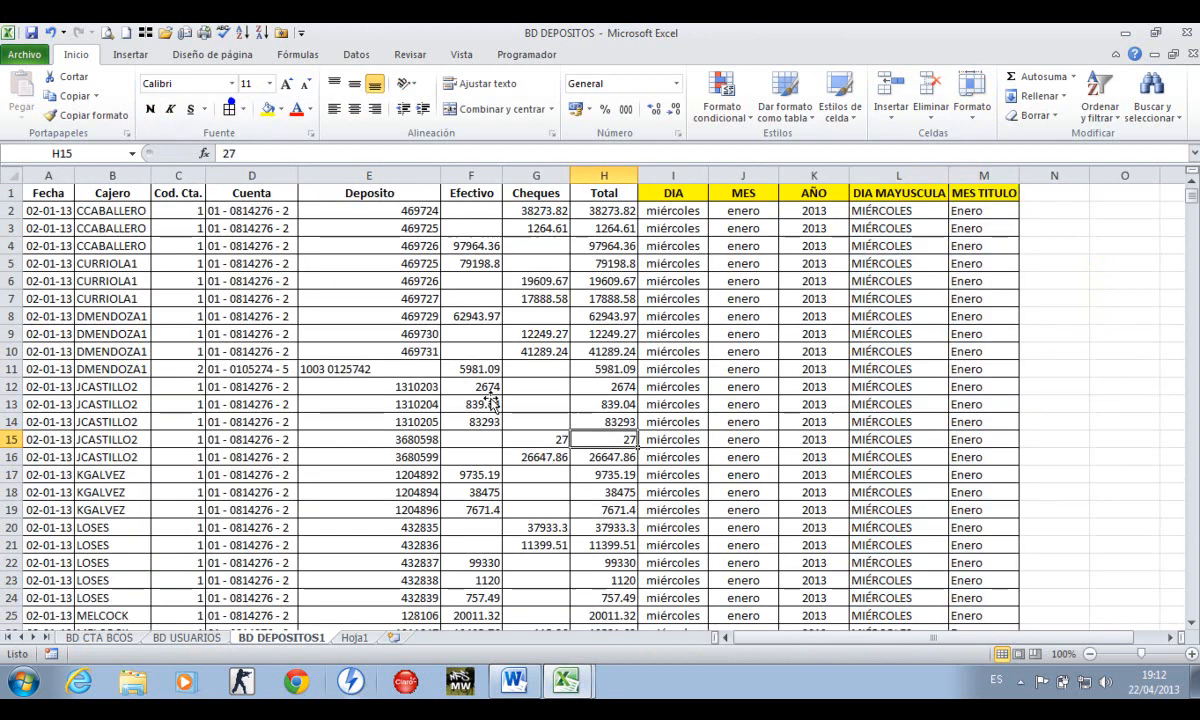
Check the NOMPROPIO formula in M2 and the MAYUSC formula in L2 without changing them
click(960, 210)
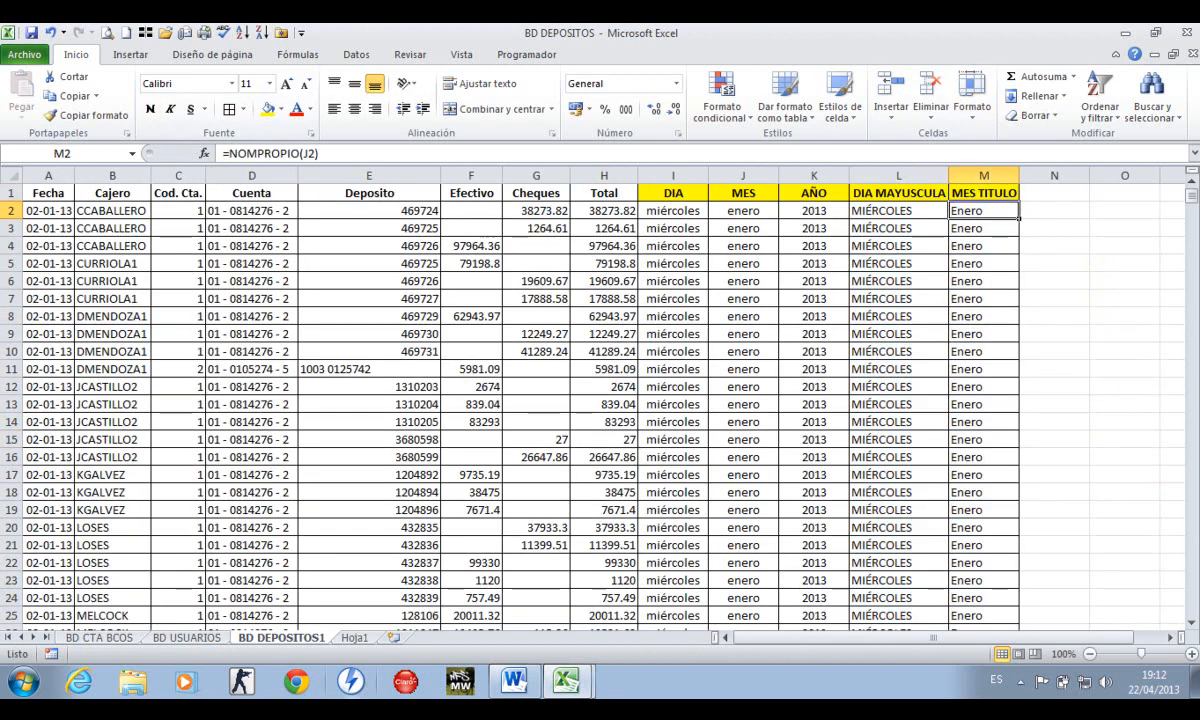
click(898, 211)
double_click(898, 211)
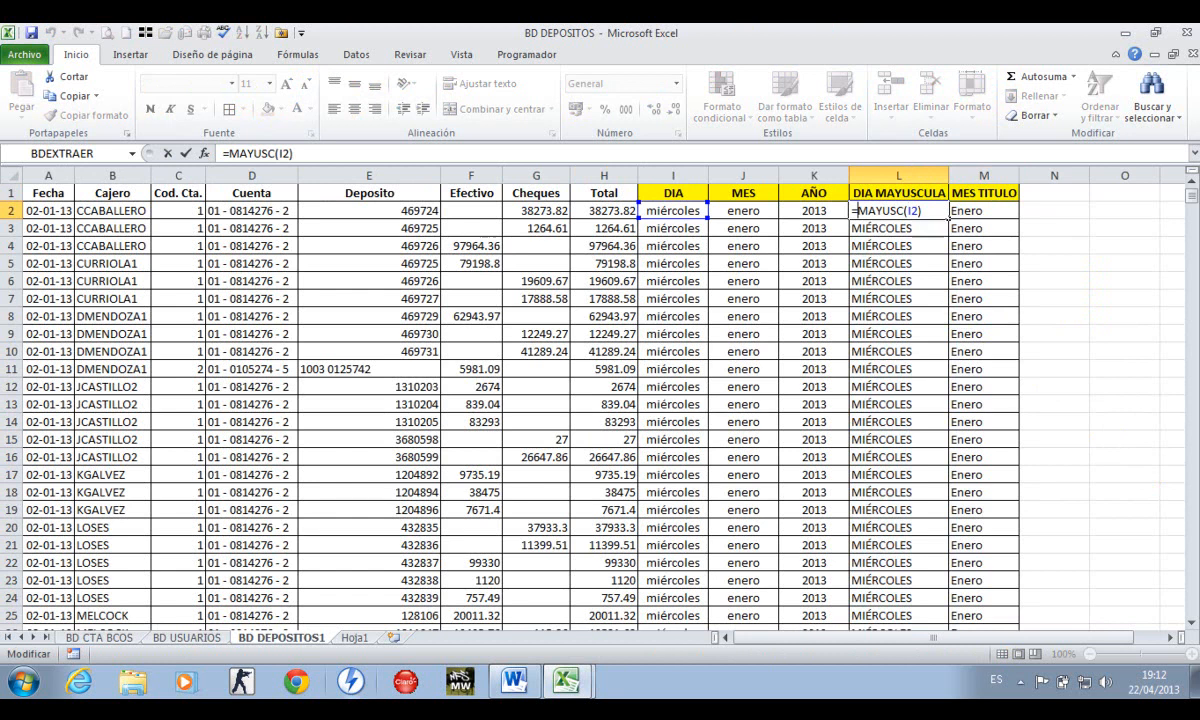
key(Escape)
key(Right)
key(Left)
key(Right)
key(Right)
key(Left)
Add the header CAJERO MINUSCULA in N1 with the MES TITULO header's formatting, and fit column N to its width
key(Up)
key(ctrl+c)
key(Right)
key(Return)
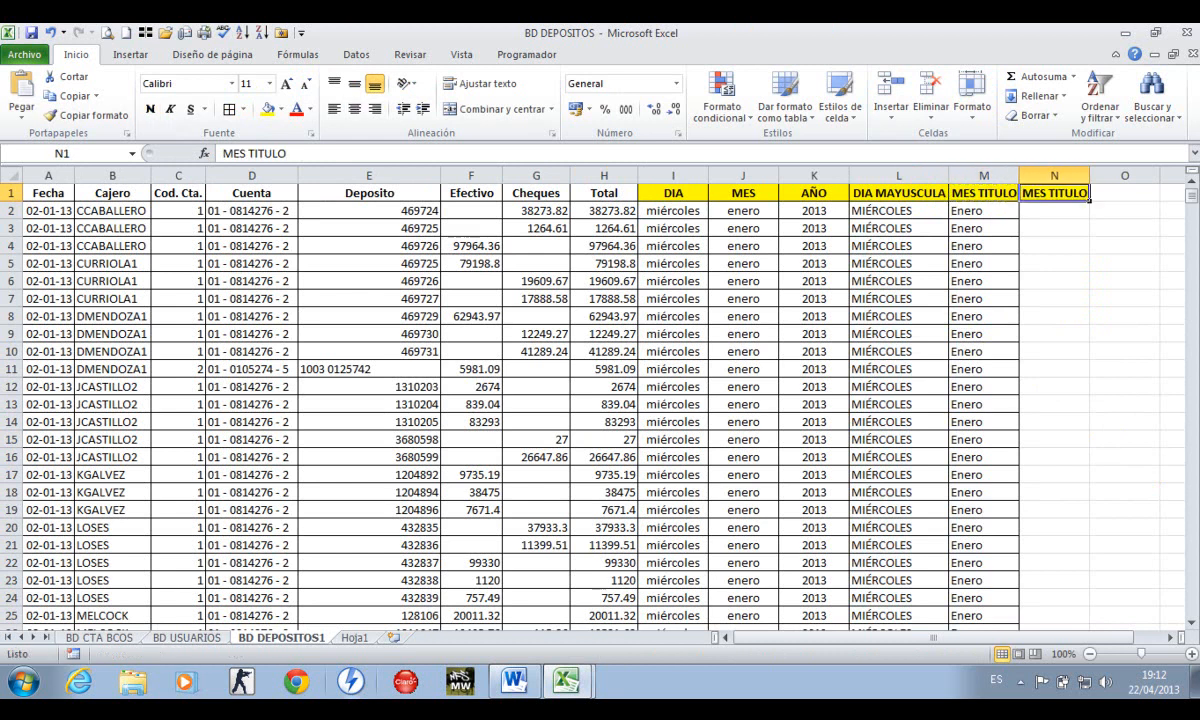
text(CA)
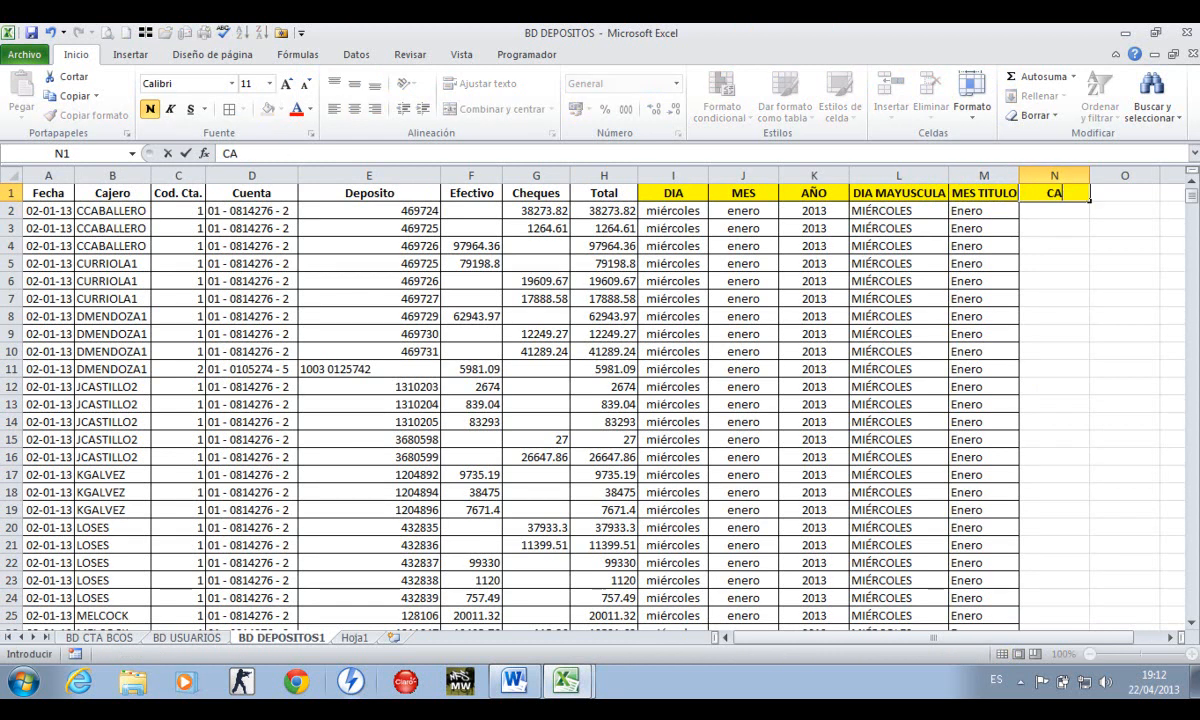
text(JERO MINUS)
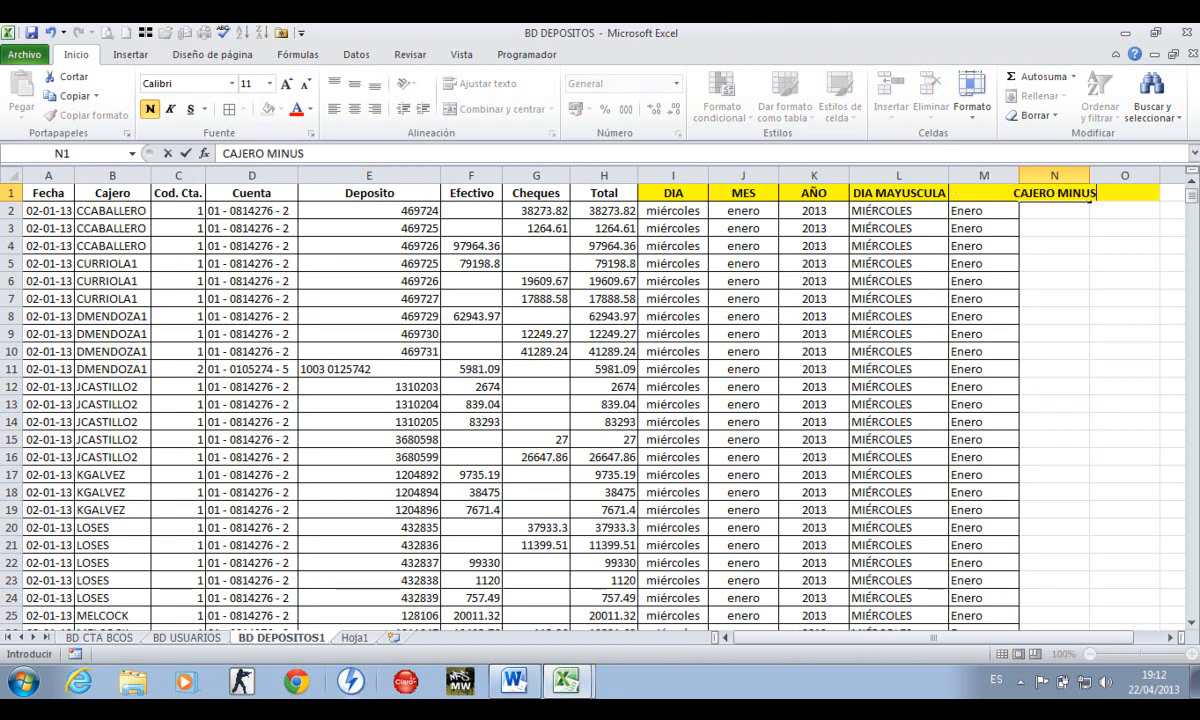
key(Return)
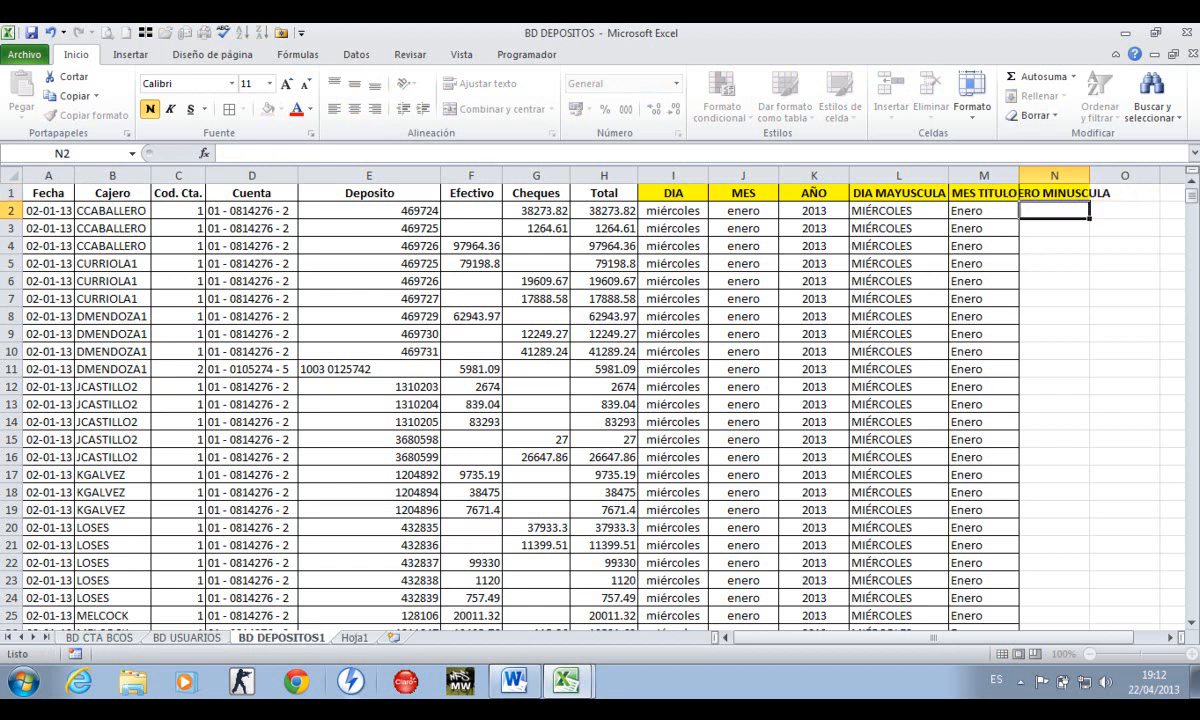
key(Up)
double_click(1086, 172)
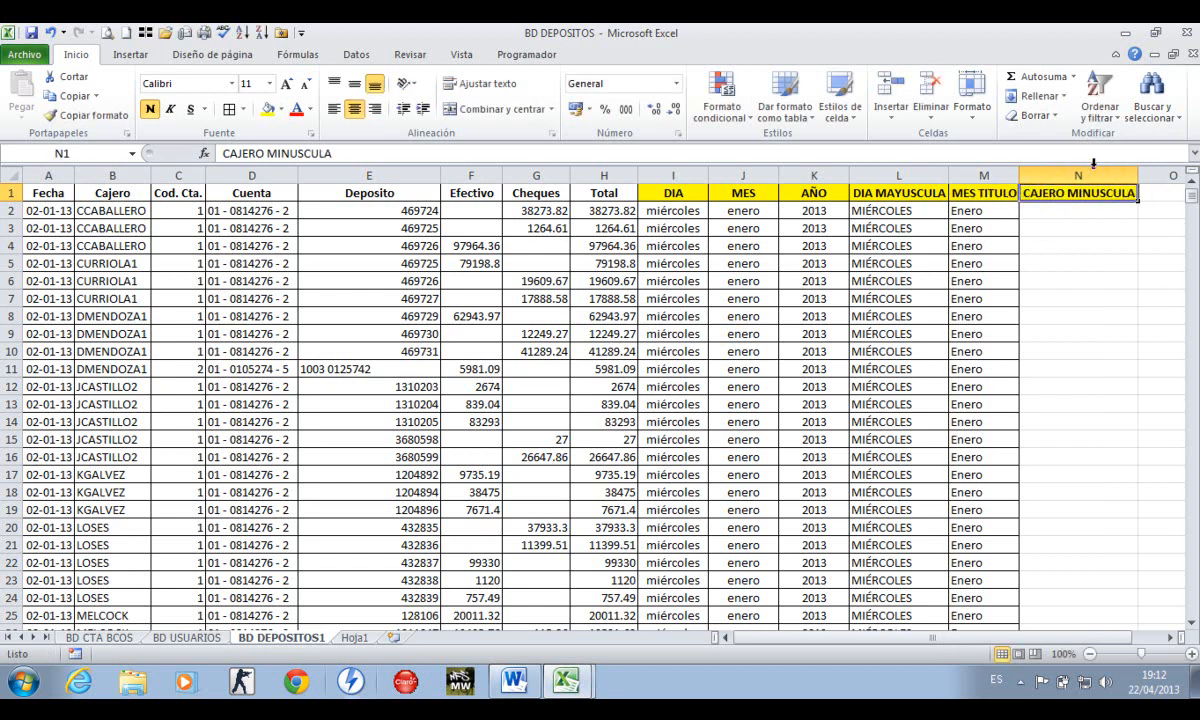
key(Return)
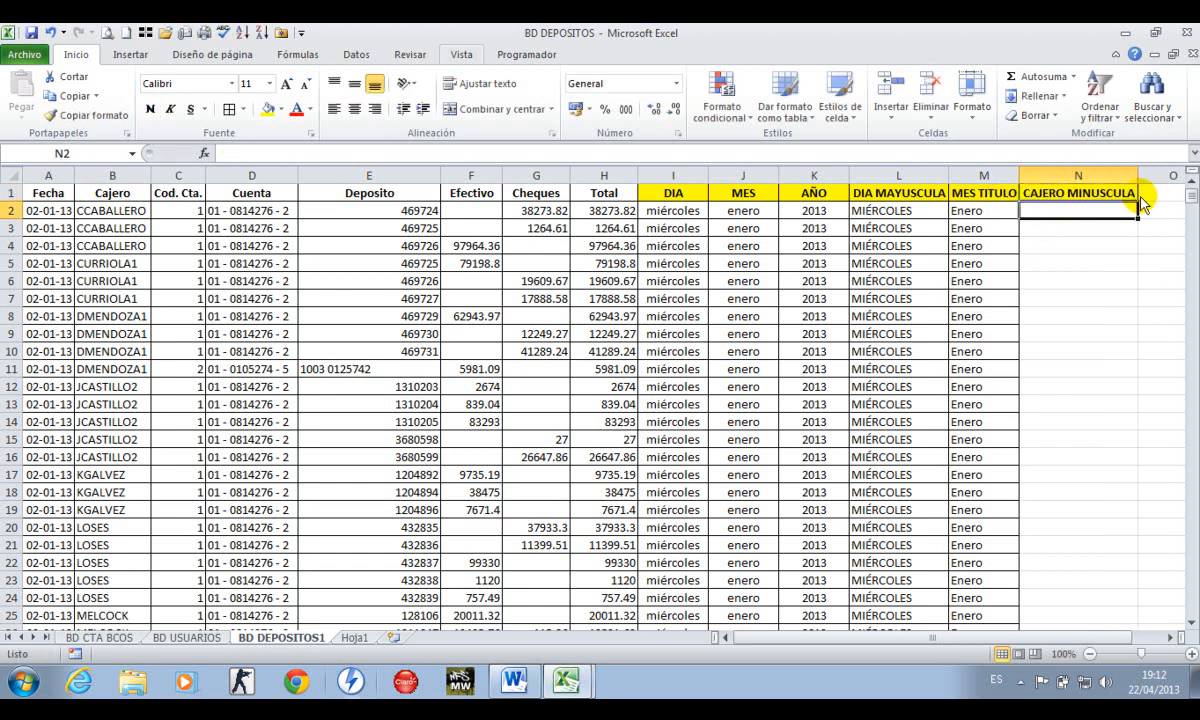
drag(108, 210, 128, 474)
click(128, 213)
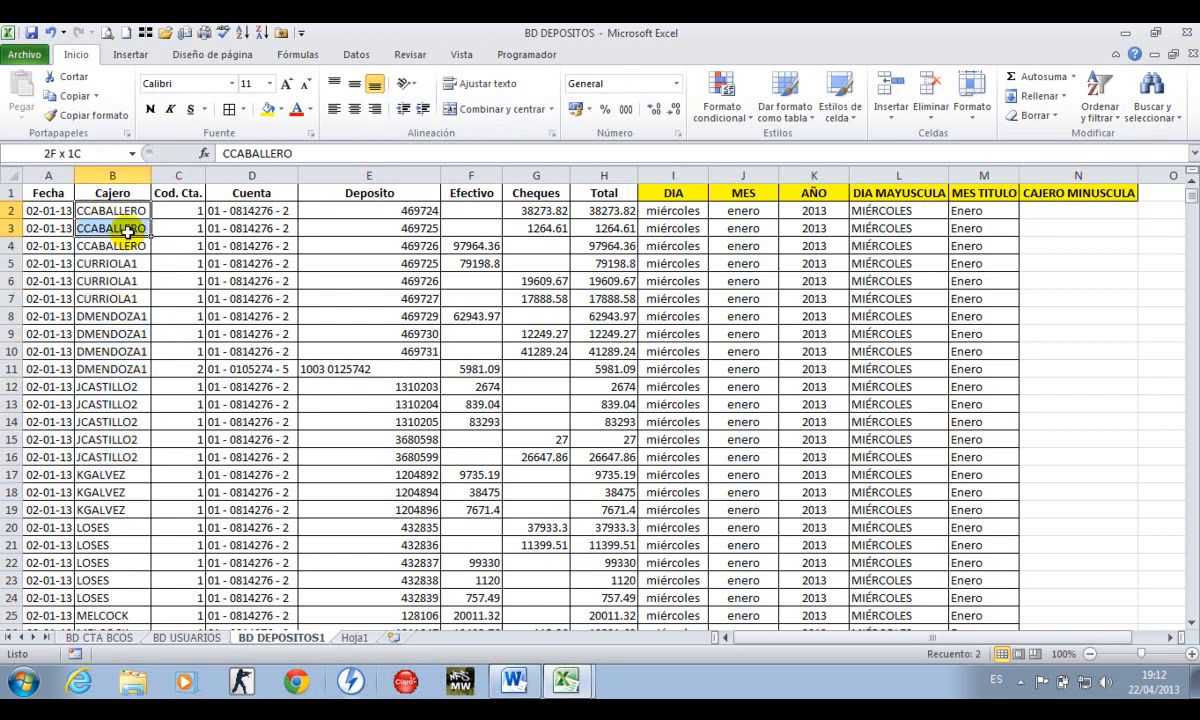
click(1043, 211)
text(=MINISC()
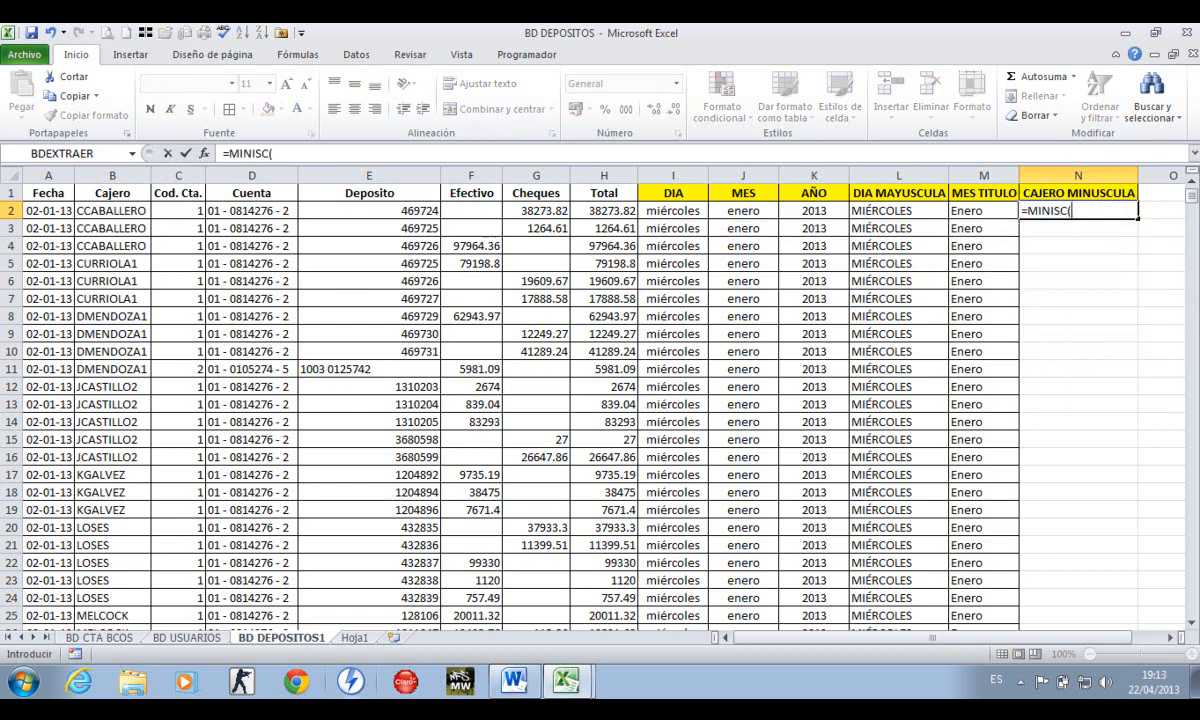
click(395, 211)
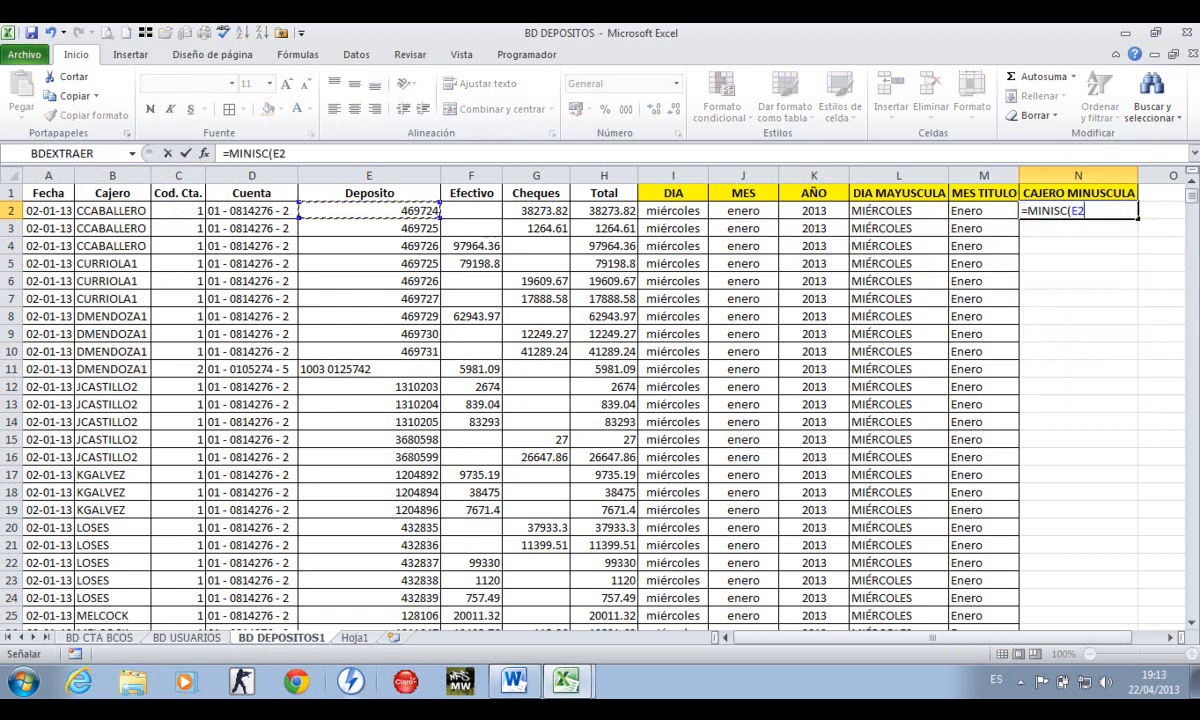
key(Escape)
Enter =MINUSC(B2) in cell N2 to convert the cashier name to lowercase, and check the resulting formula
text(=MINUSC()
key(Left)
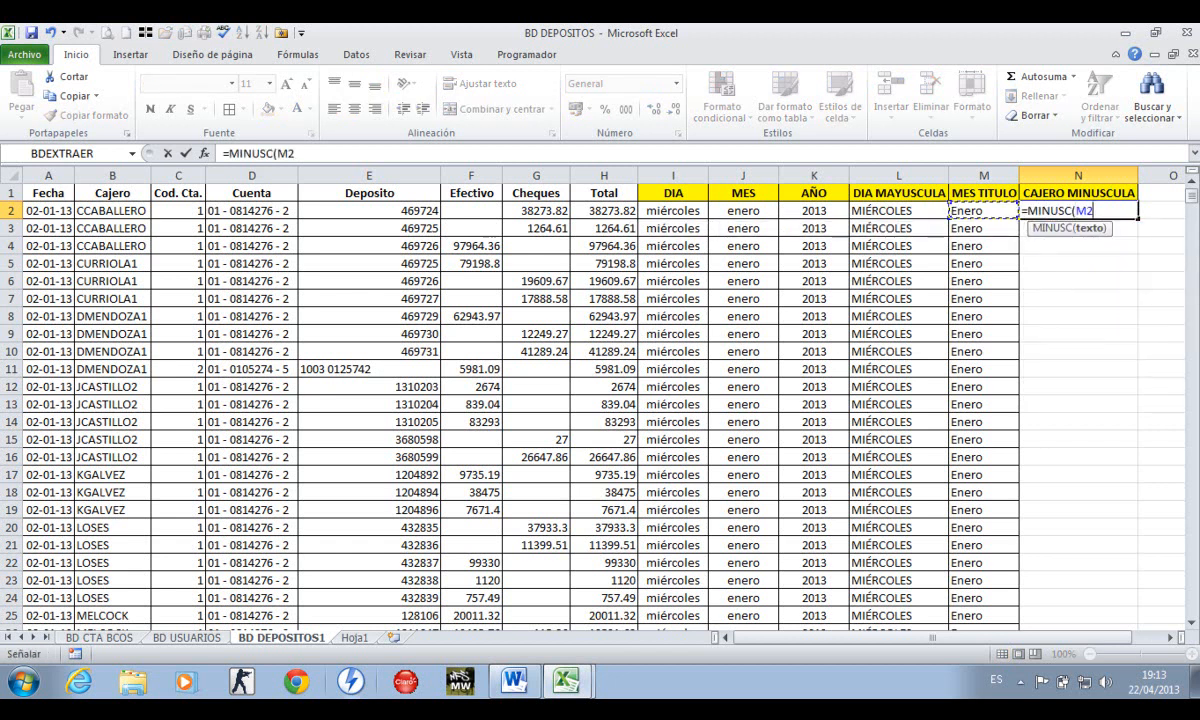
key(Return)
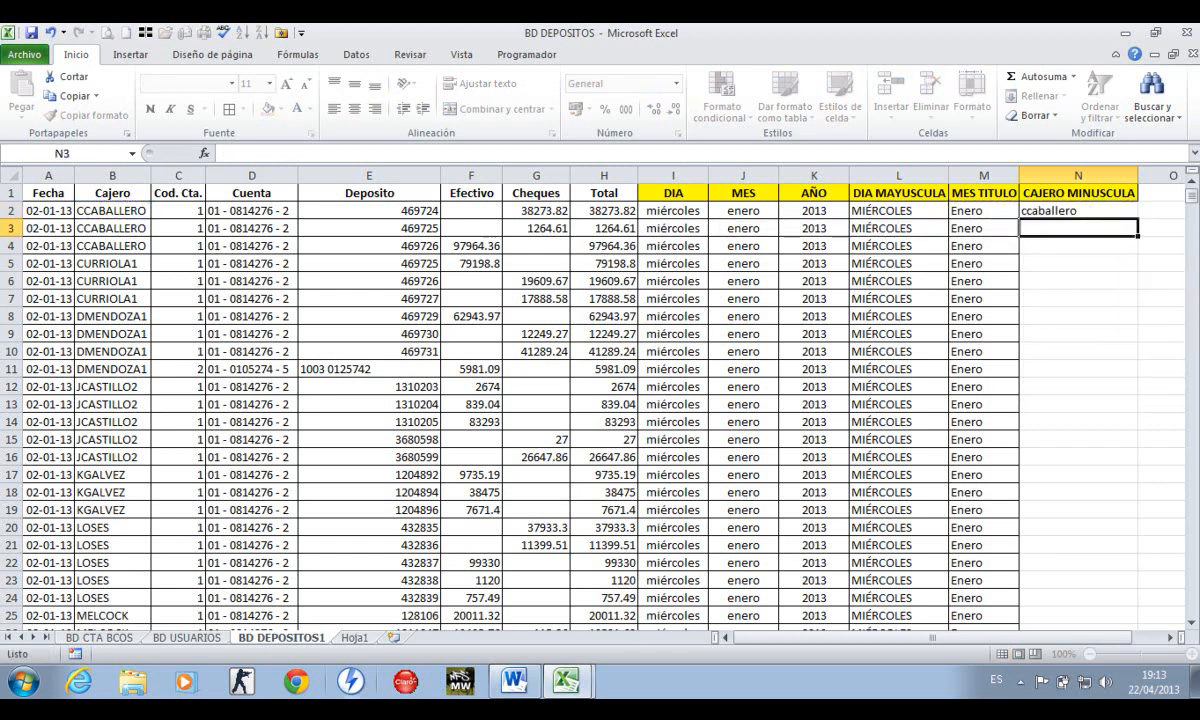
key(Left)
key(Up)
key(Right)
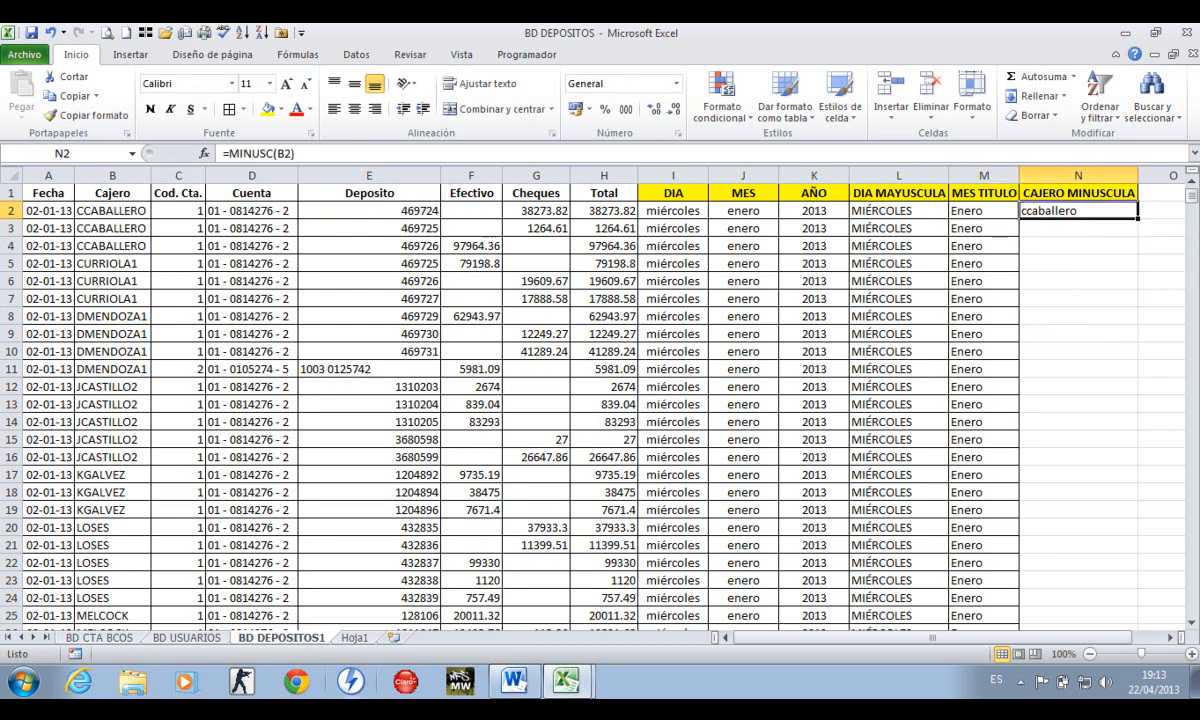
Fill the CAJERO MINUSCULA formula from N2 down to the last data row, 3518
key(Left)
key(ctrl+Down)
key(Right)
text(0)
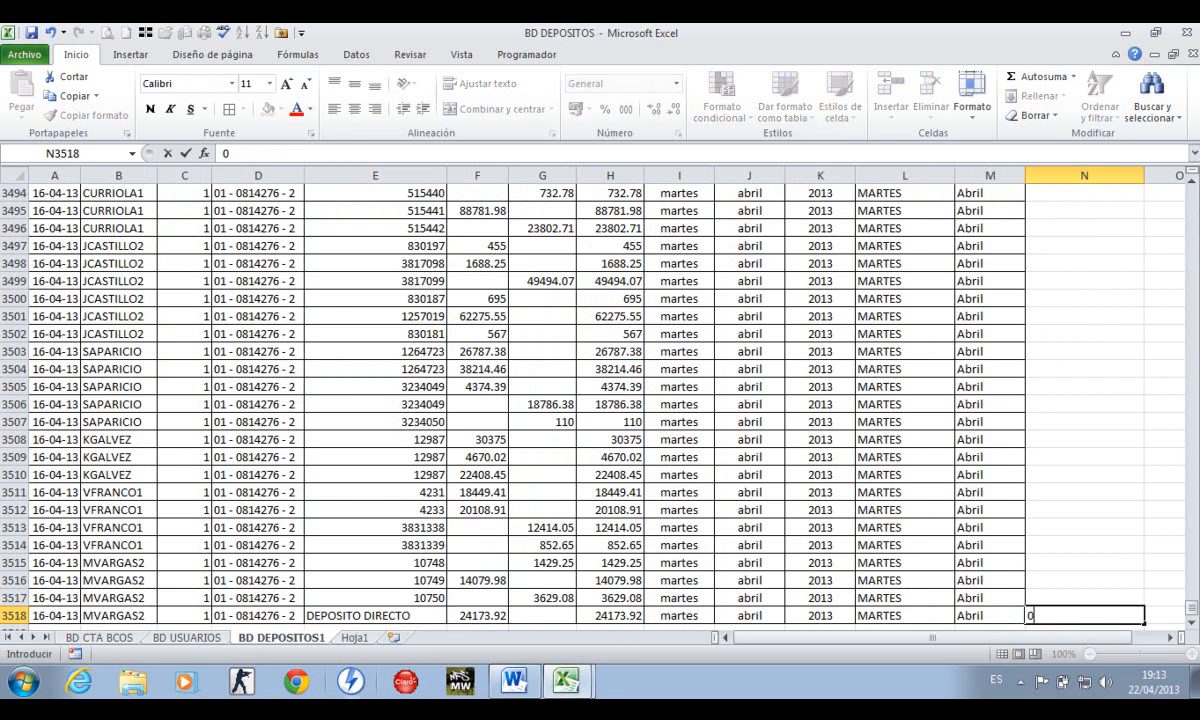
key(Return)
key(Up)
key(ctrl+Up)
key(Up)
key(Down)
key(ctrl+c)
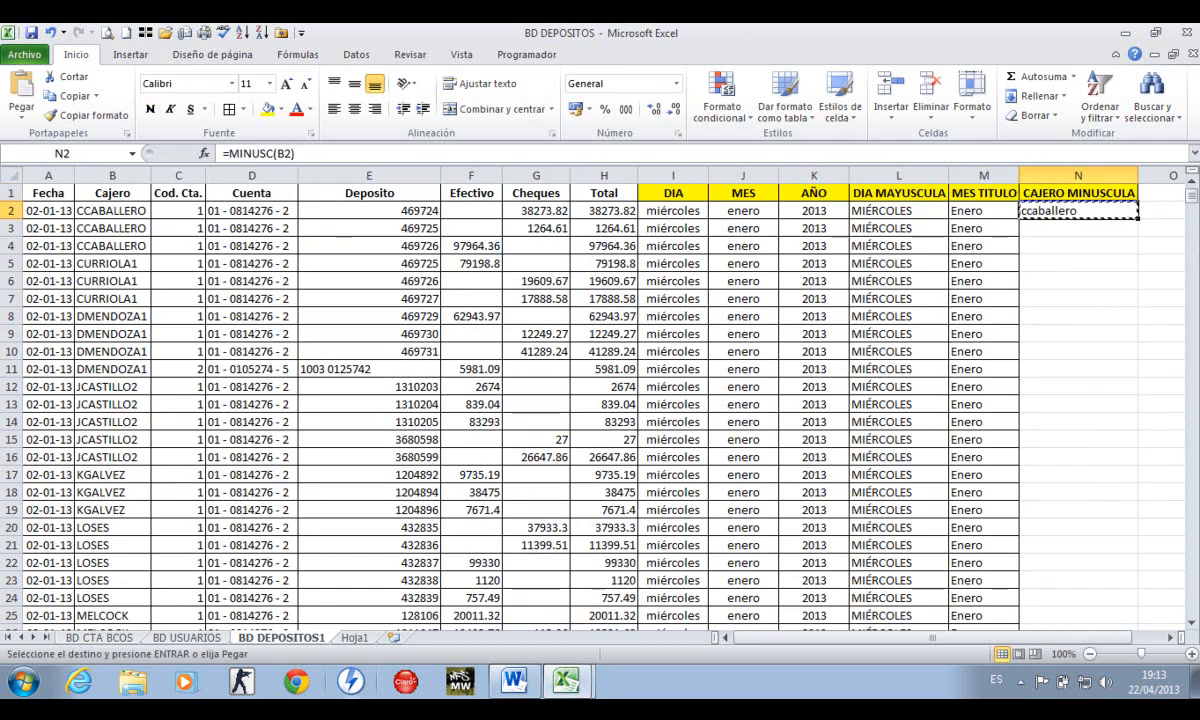
key(ctrl+shift+Down)
key(Return)
Apply all borders to the CAJERO MINUSCULA column from its header down to row 3518
key(Up)
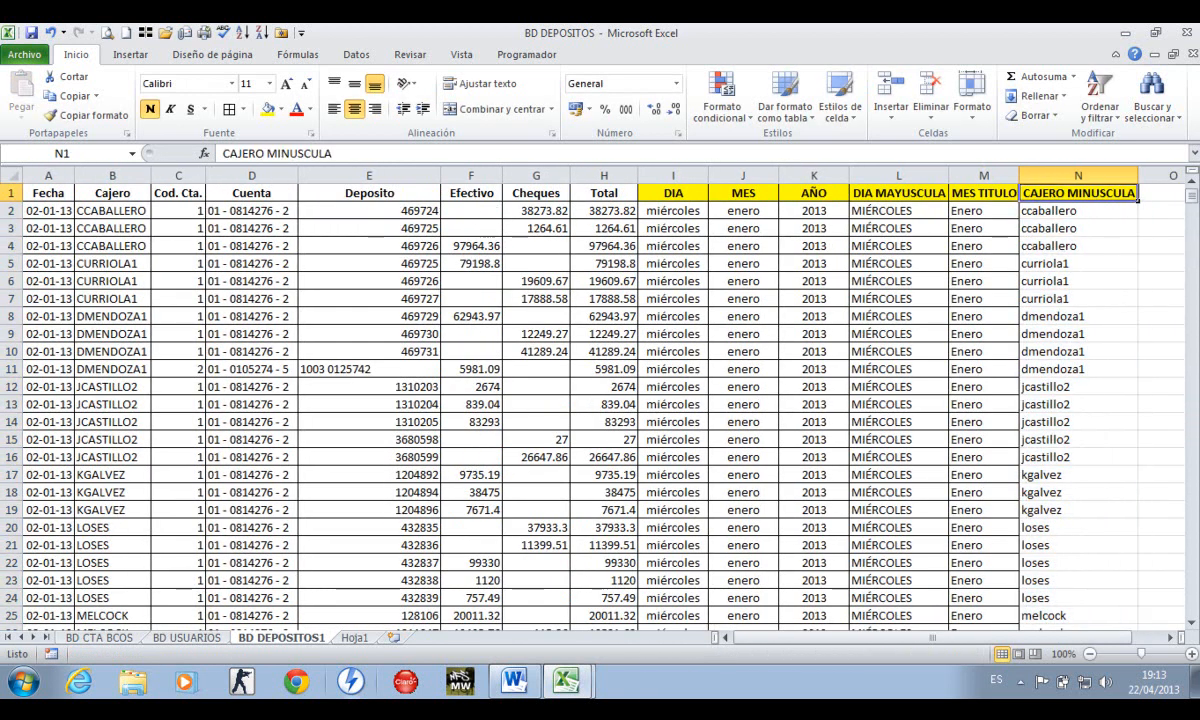
key(ctrl+shift+Down)
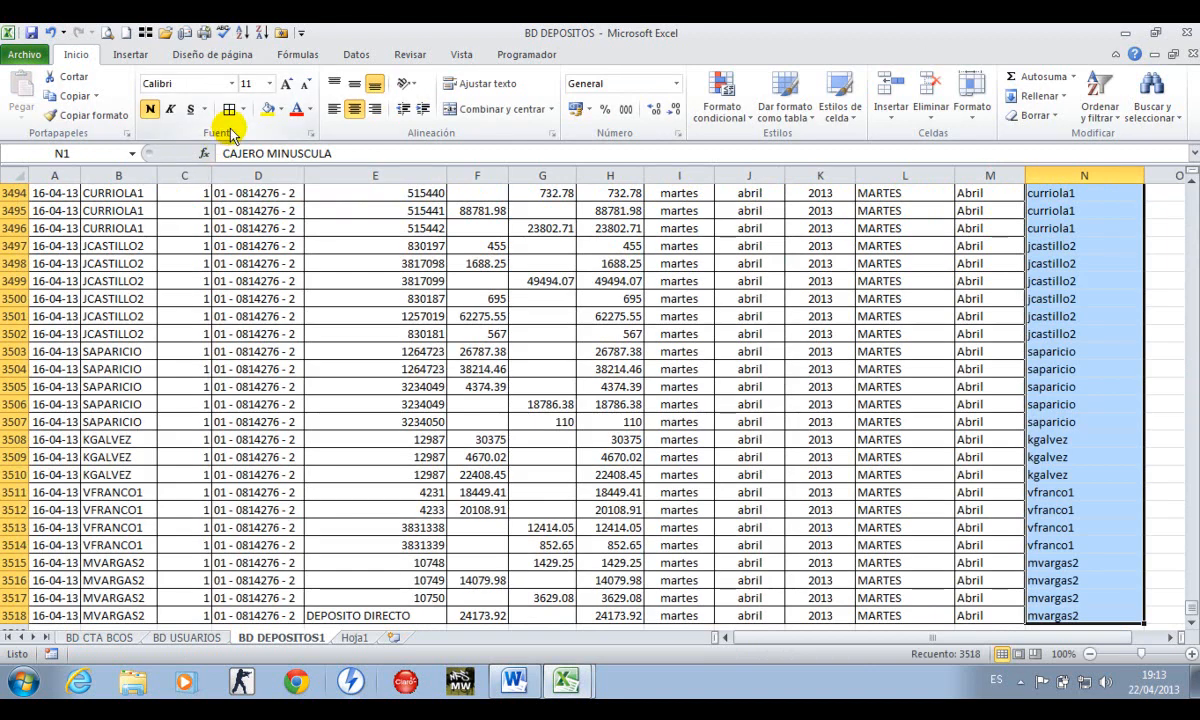
click(229, 110)
key(ctrl+Up)
Fill the DIA MAYUSCULA, MES TITULO and CAJERO MINUSCULA header cells with the blue theme colour
key(Left)
key(Left)
key(shift+Right)
key(shift+Right)
click(281, 109)
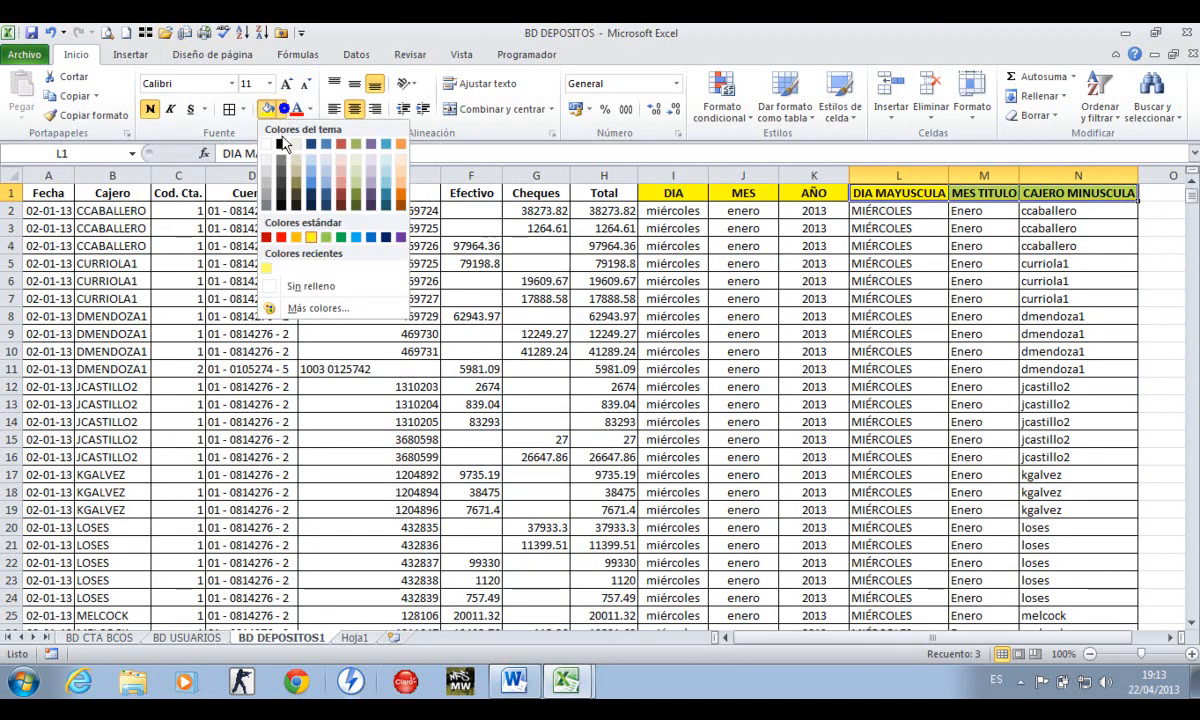
click(327, 145)
click(813, 245)
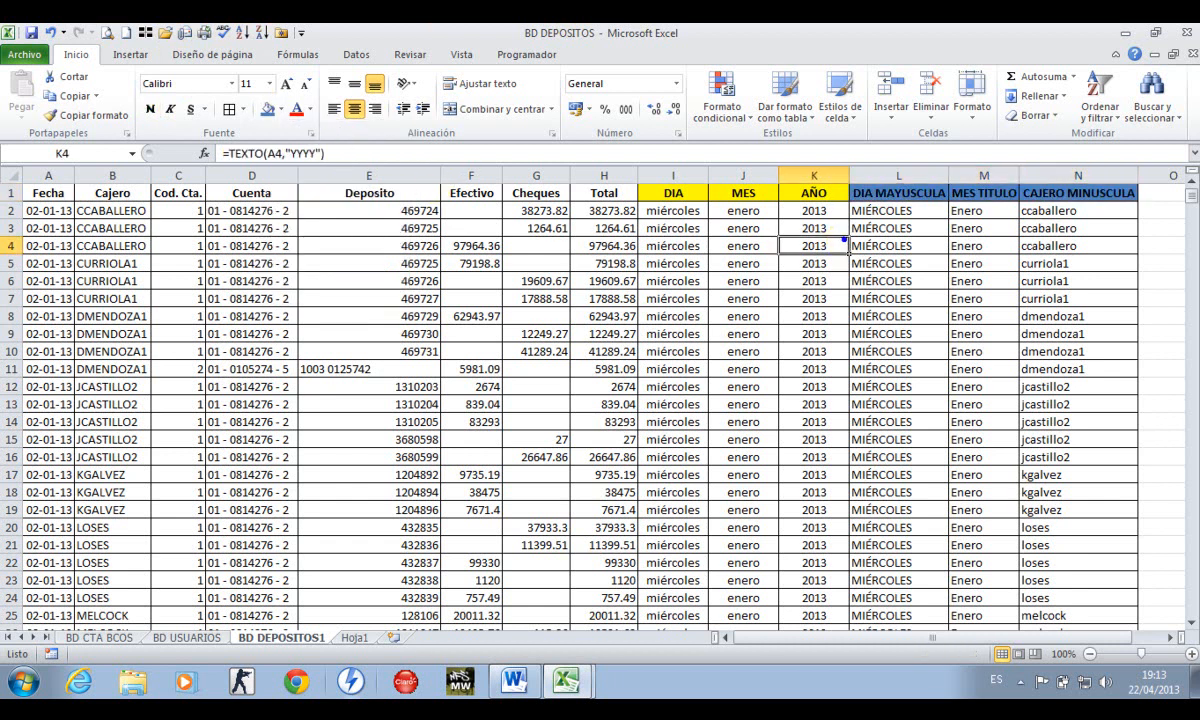
Examine the last rows of the deposits table and return to its first rows
key(Right)
key(ctrl+Down)
key(Down)
key(Down)
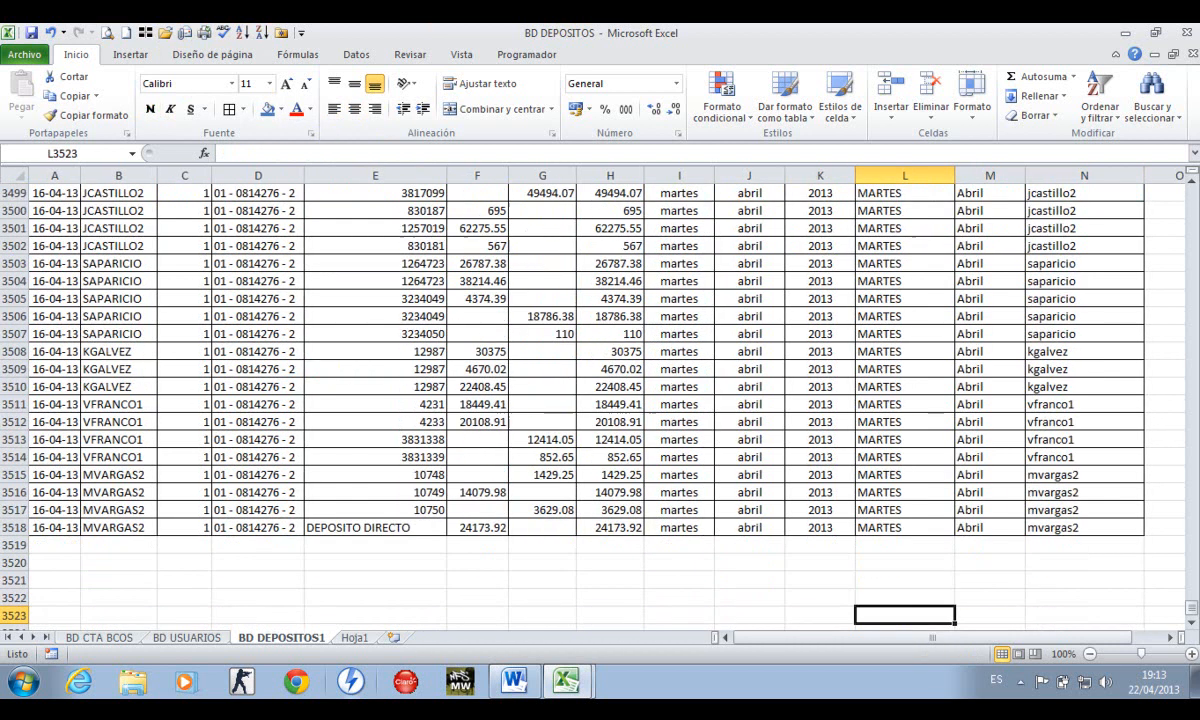
key(ctrl+Up)
key(ctrl+Up)
key(Down)
key(ctrl+Left)
key(ctrl+Left)
key(ctrl+Left)
key(Up)
key(Right)
key(Left)
Freeze the panes above row 2 so the header row stays in view, and test it by scrolling the data
key(Down)
key(Right)
key(shift+space)
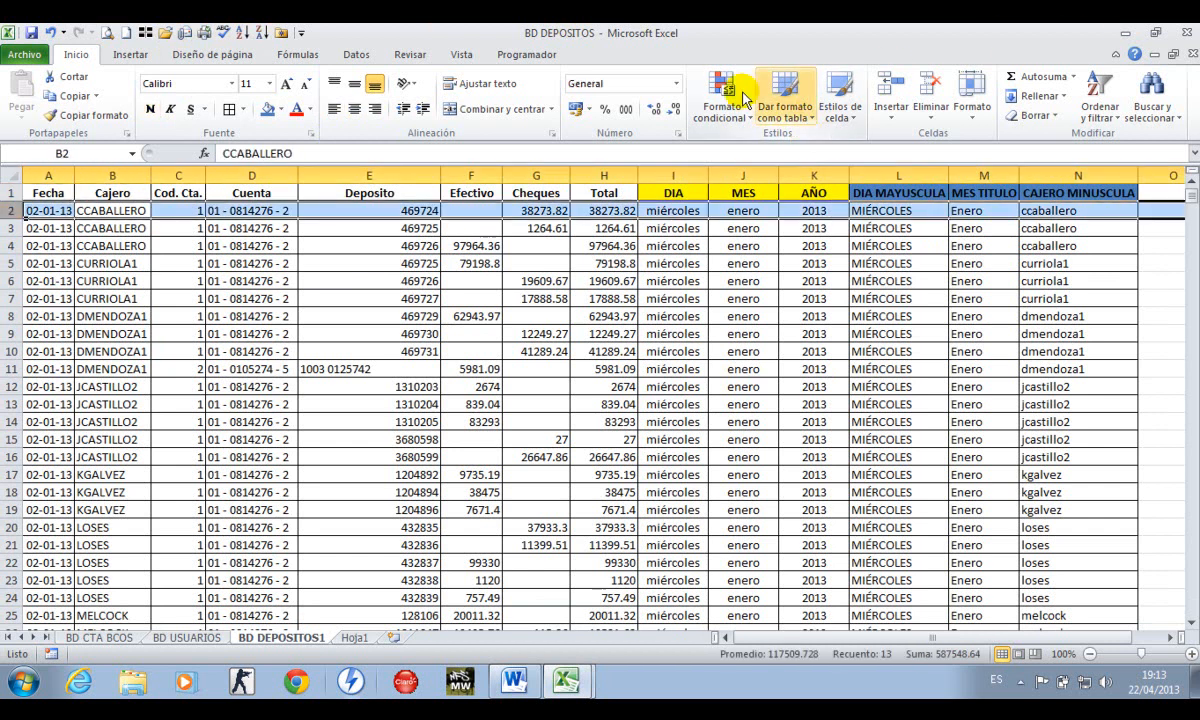
click(461, 54)
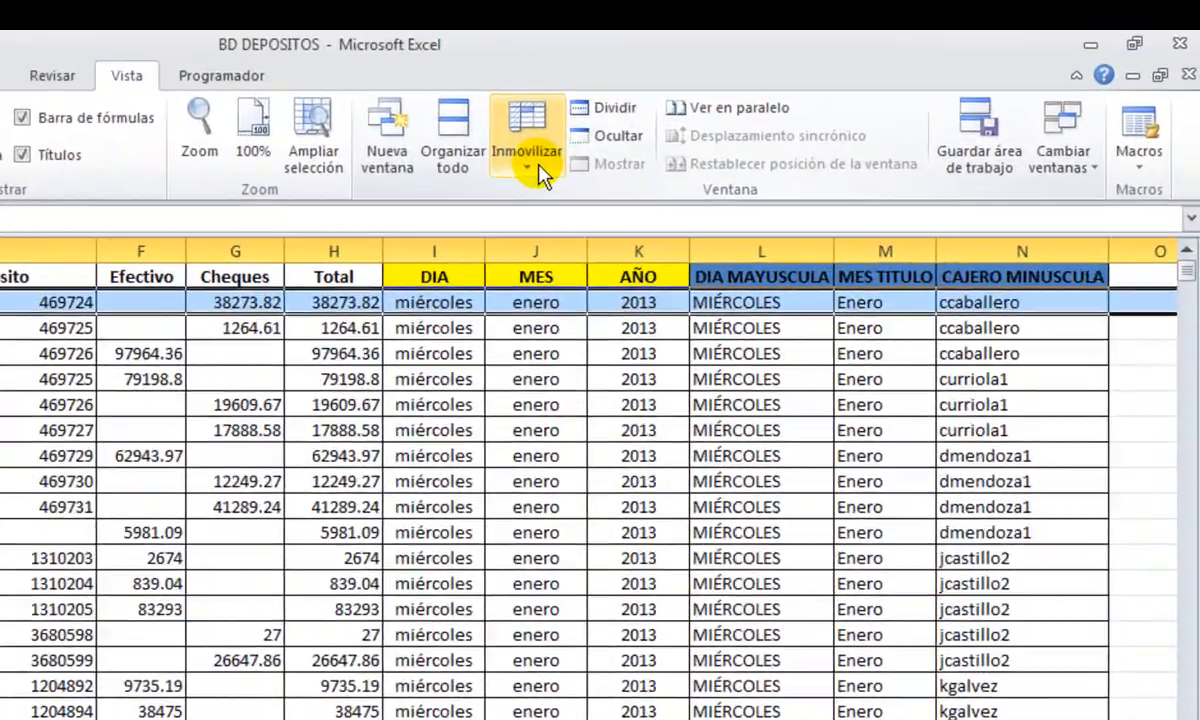
click(539, 166)
click(574, 194)
click(5, 365)
scroll(5, 365, down, 6)
scroll(5, 365, up, 6)
scroll(5, 365, down, 5)
scroll(5, 365, up, 5)
key(ctrl+Up)
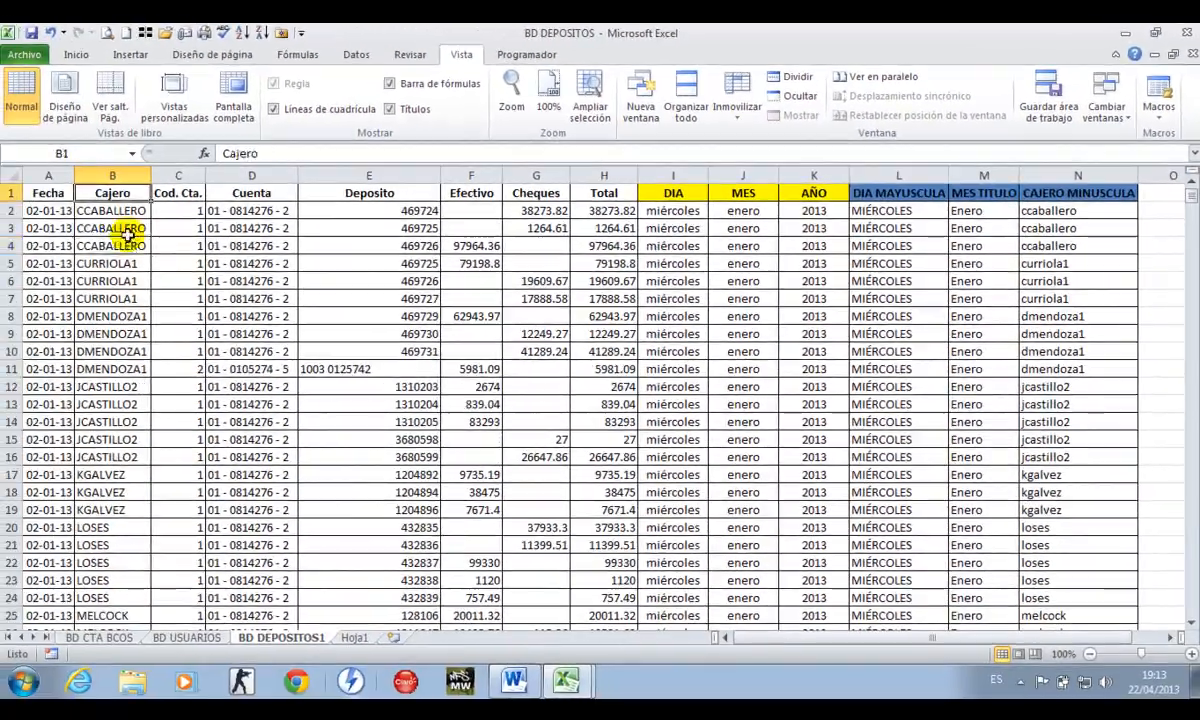
key(Down)
key(shift+space)
click(754, 117)
click(760, 143)
click(284, 418)
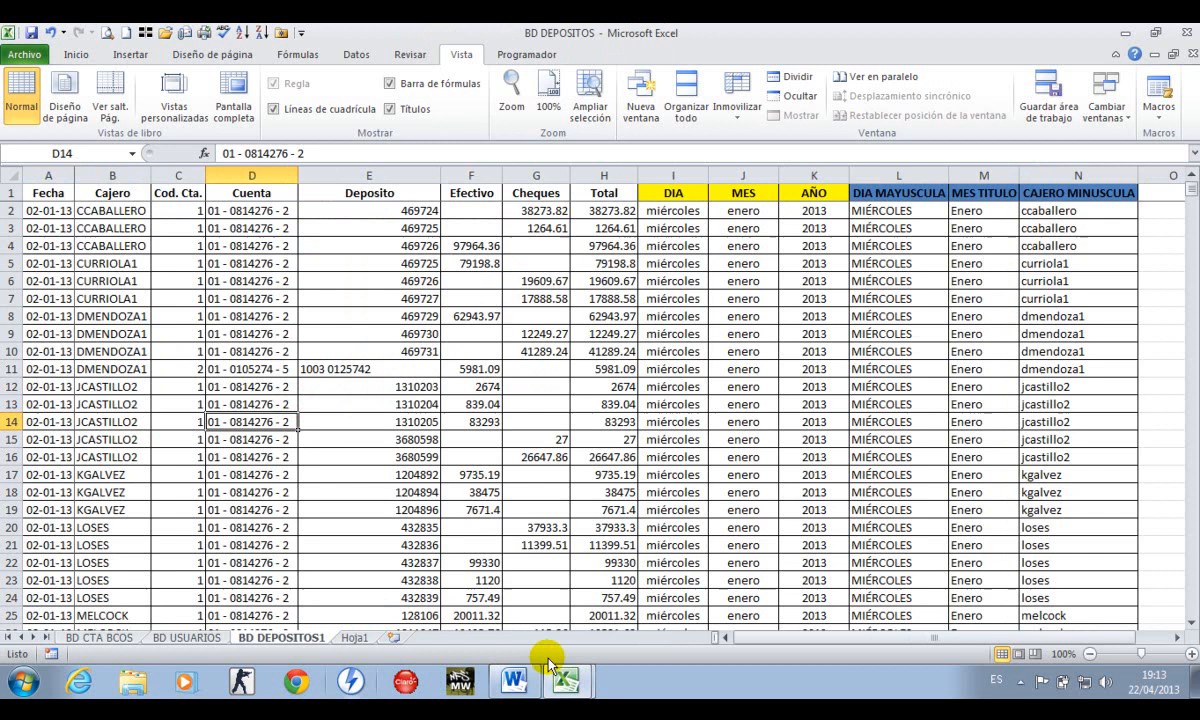
Switch to the CRONOGRAMA - TALLER workbook and mark the Mayusc / Minusc / NOMPROPIO example as done
mouse_move(560, 675)
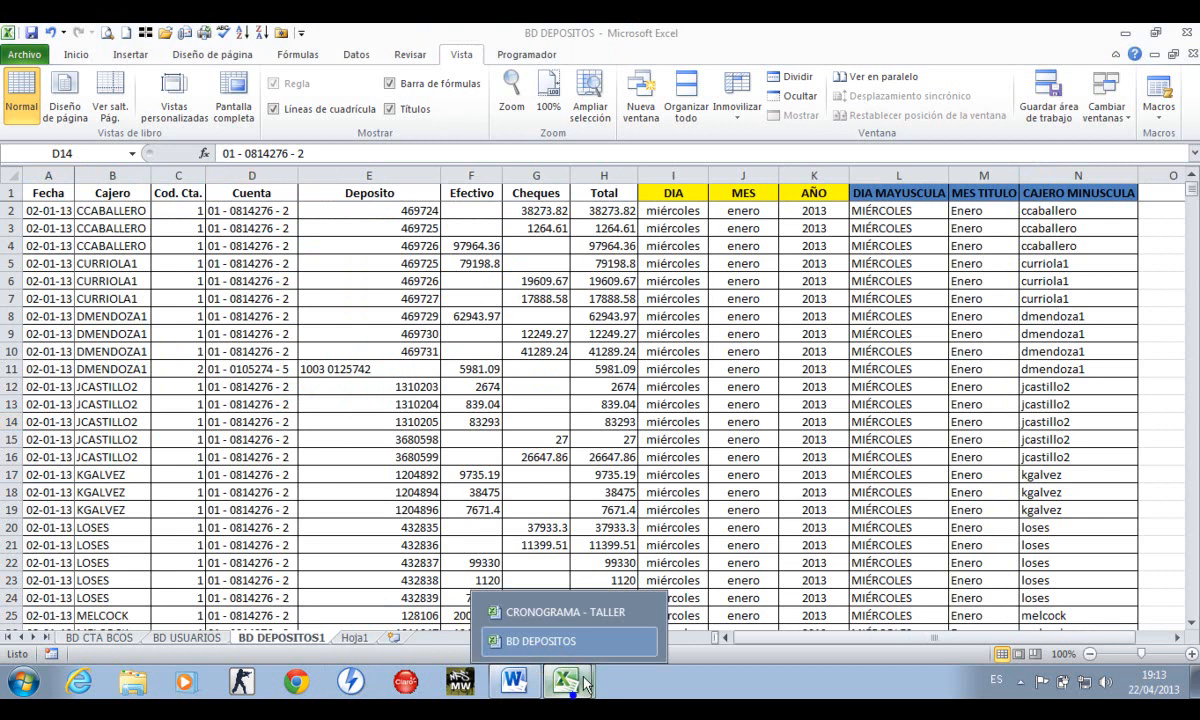
click(570, 613)
key(Right)
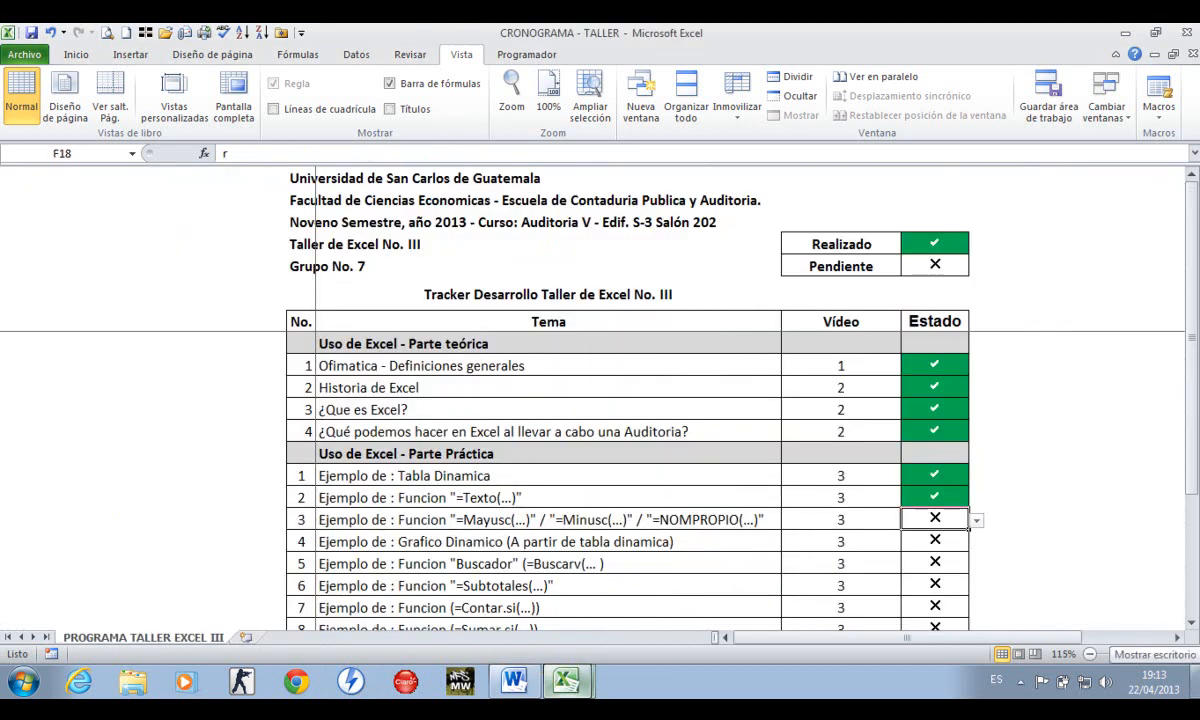
text(A)
key(Return)
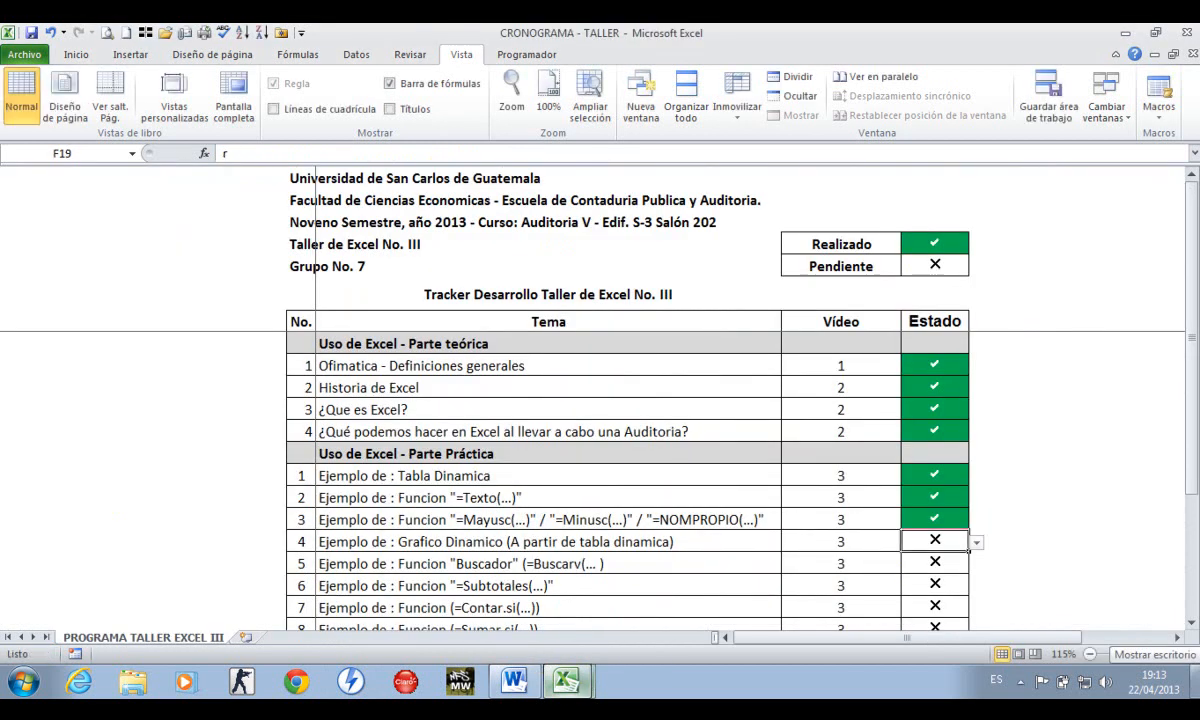
Select the pending Grafico Dinamico topic in the tracker, and open the pivot table sheet Hoja1 in the BD DEPOSITOS workbook
key(Left)
key(Left)
key(Left)
key(Right)
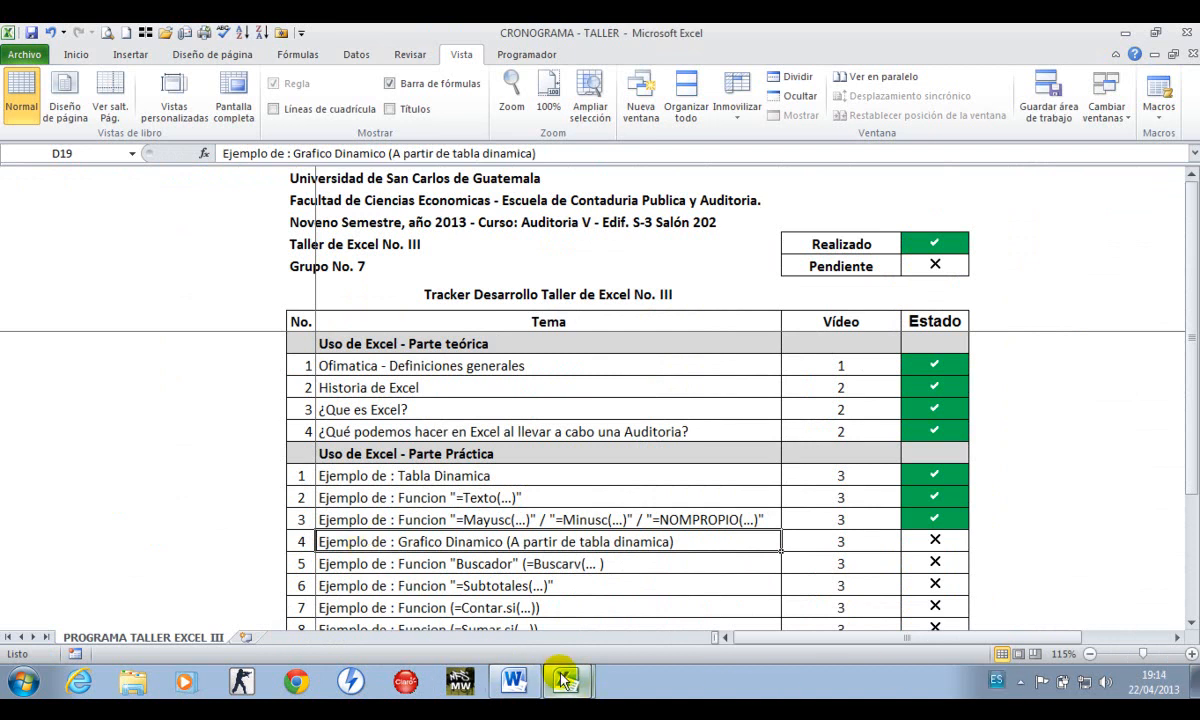
mouse_move(566, 682)
click(577, 638)
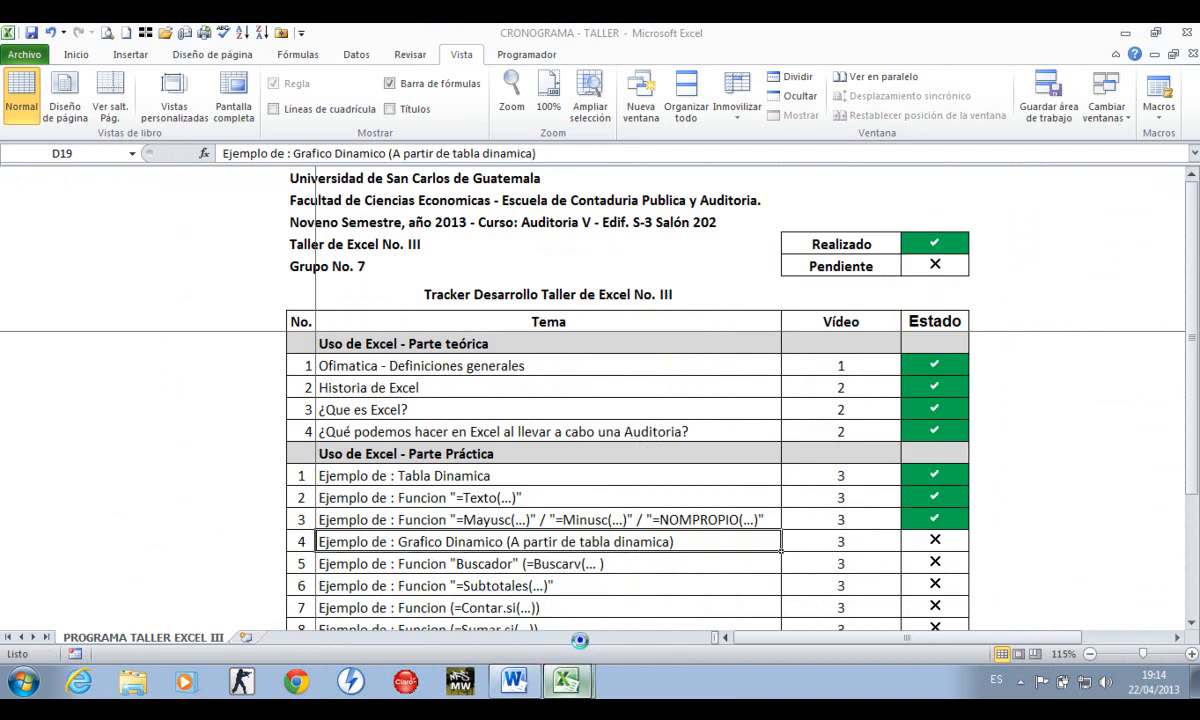
click(363, 639)
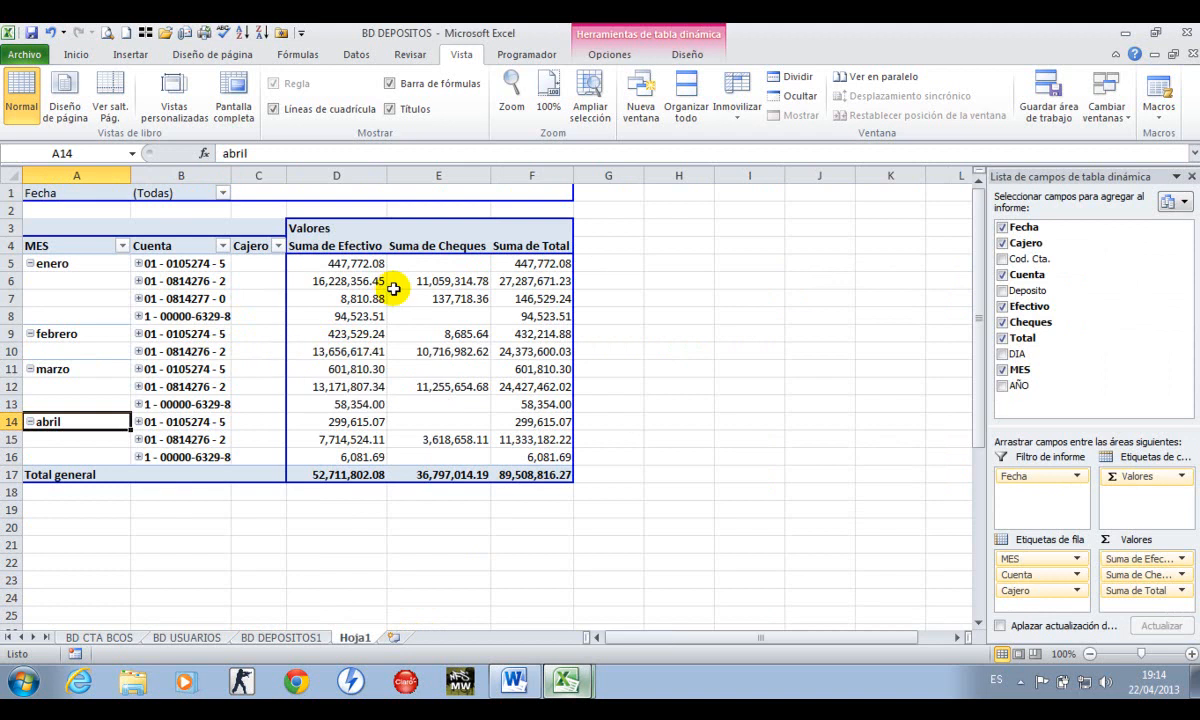
Remove the Cuenta, Cajero and Fecha fields from the pivot table, keeping MES as the only row label
click(201, 310)
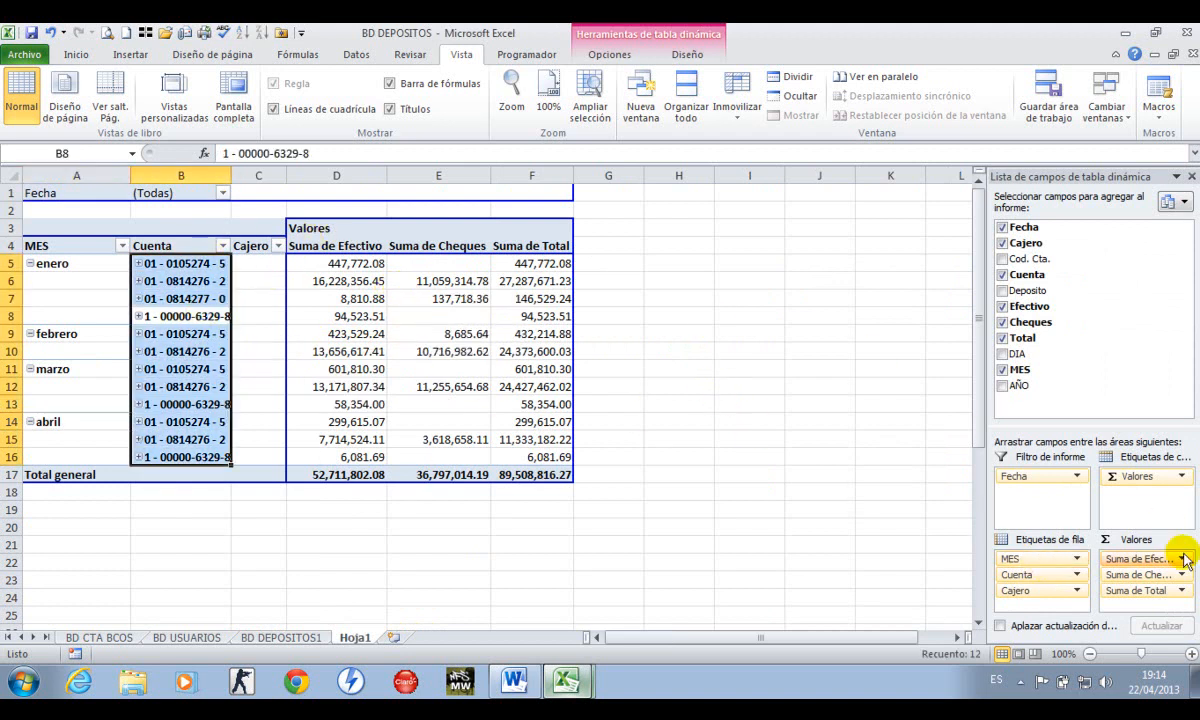
drag(1057, 579, 1063, 362)
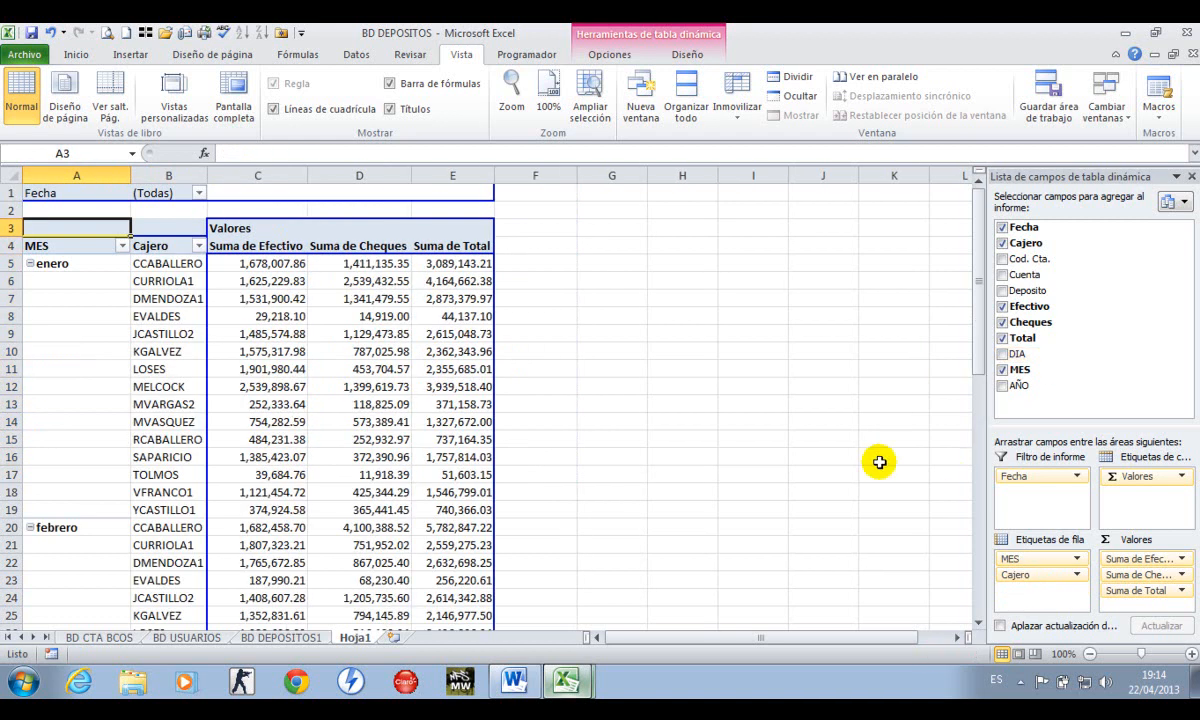
drag(1012, 576, 1020, 360)
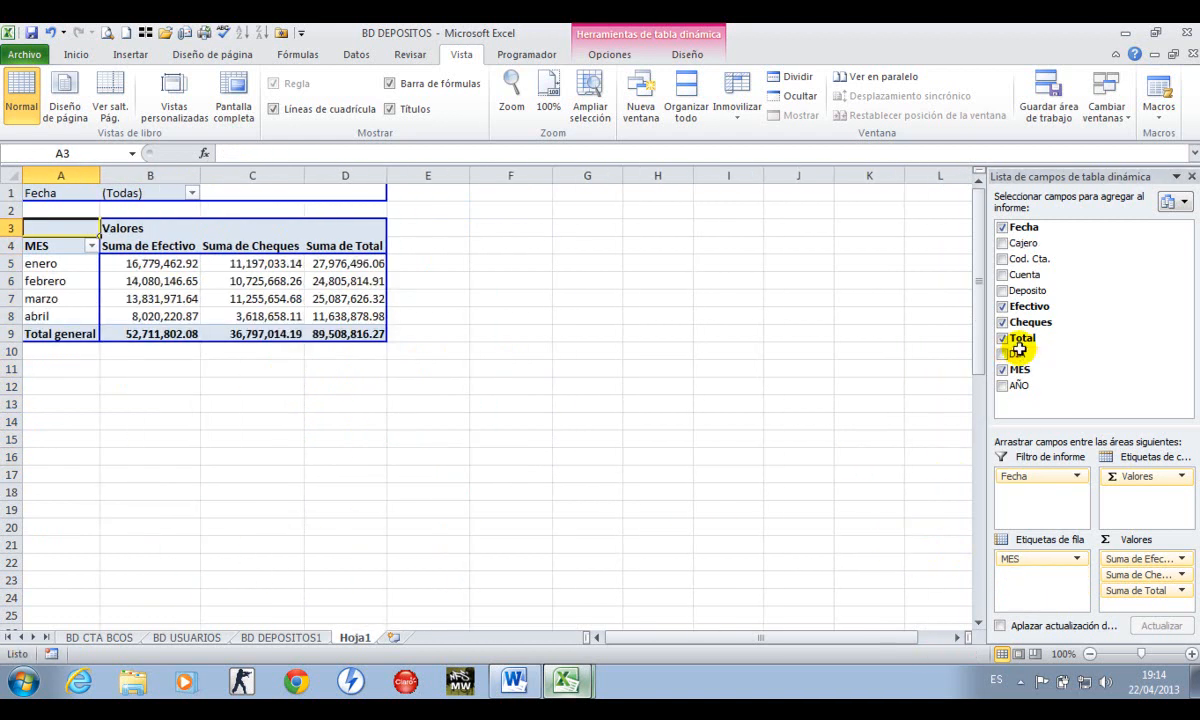
click(205, 422)
drag(66, 257, 341, 318)
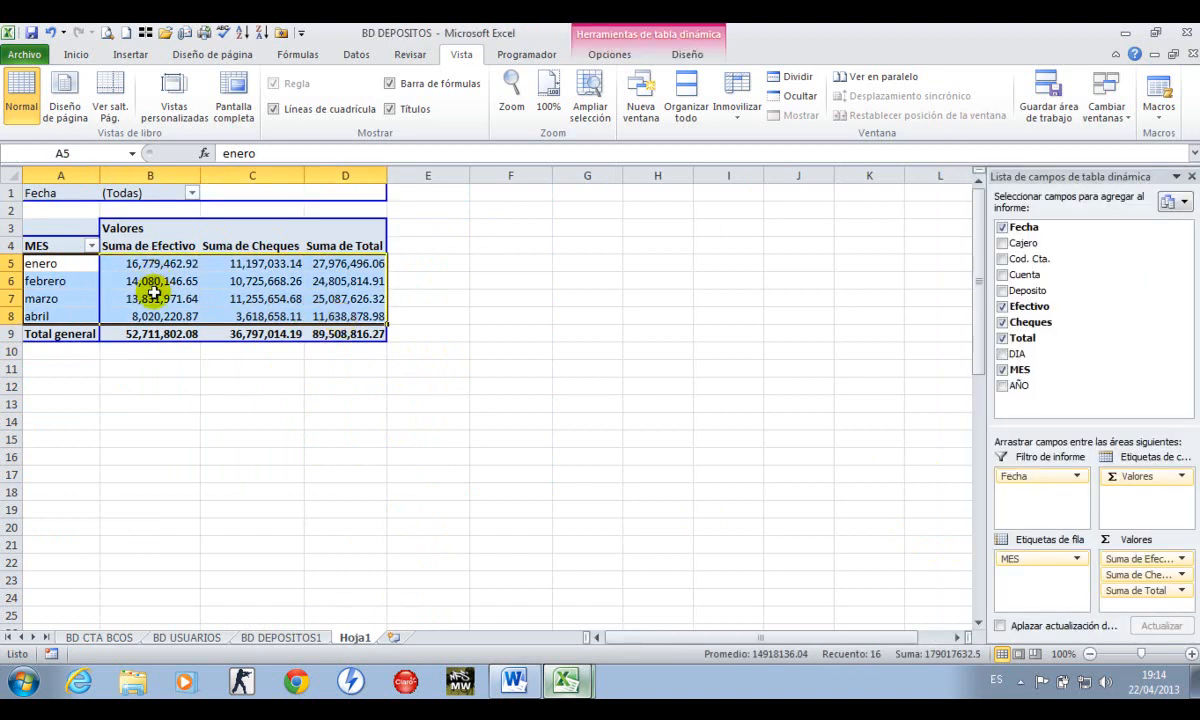
drag(1047, 476, 1098, 321)
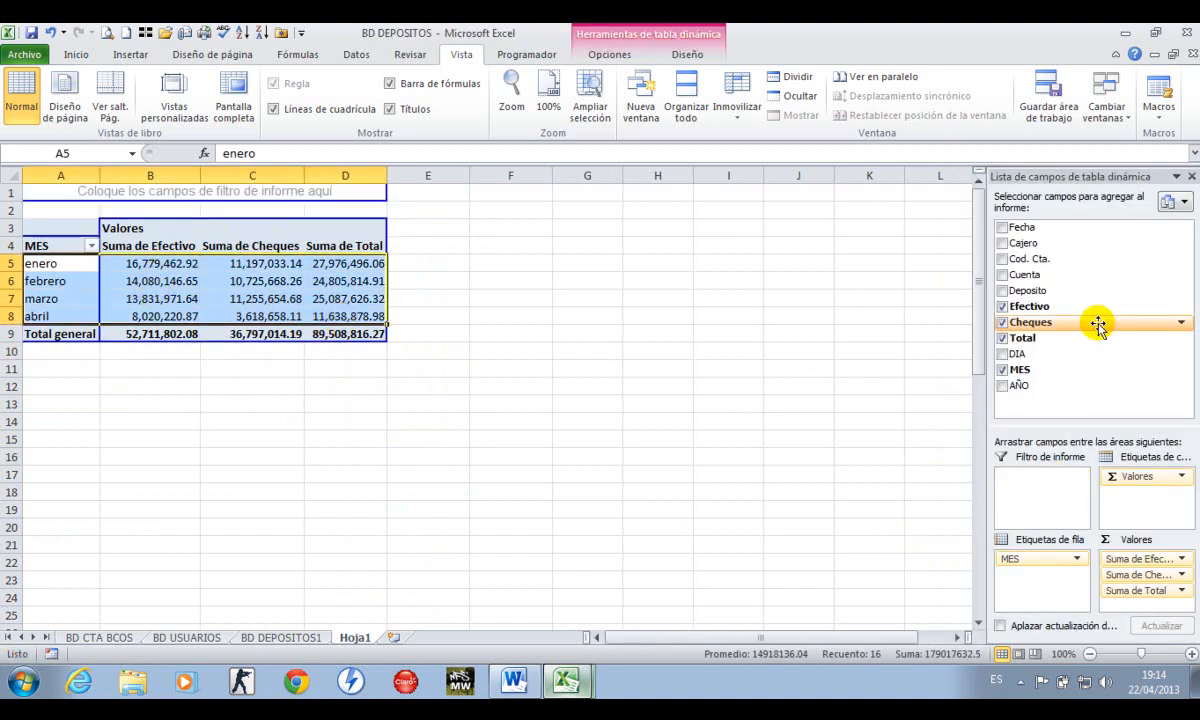
Insert a 2D clustered column pivot chart from the monthly pivot table and place it beside the table, clear of the data
click(160, 297)
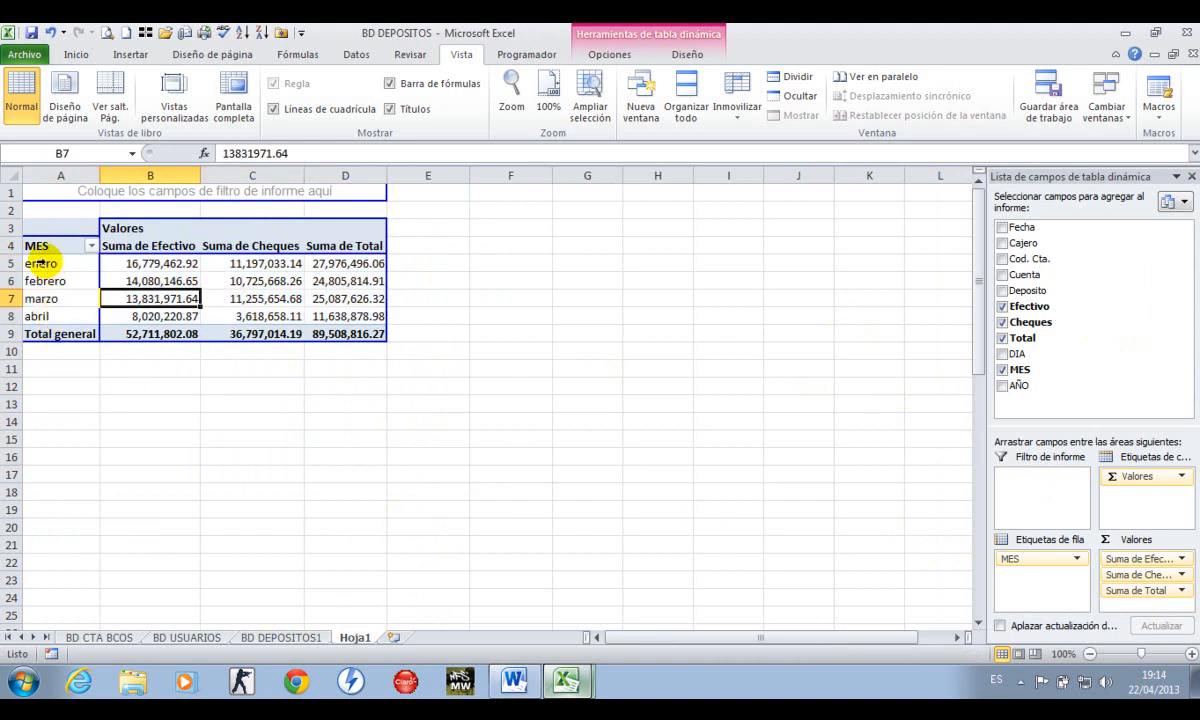
drag(41, 262, 40, 314)
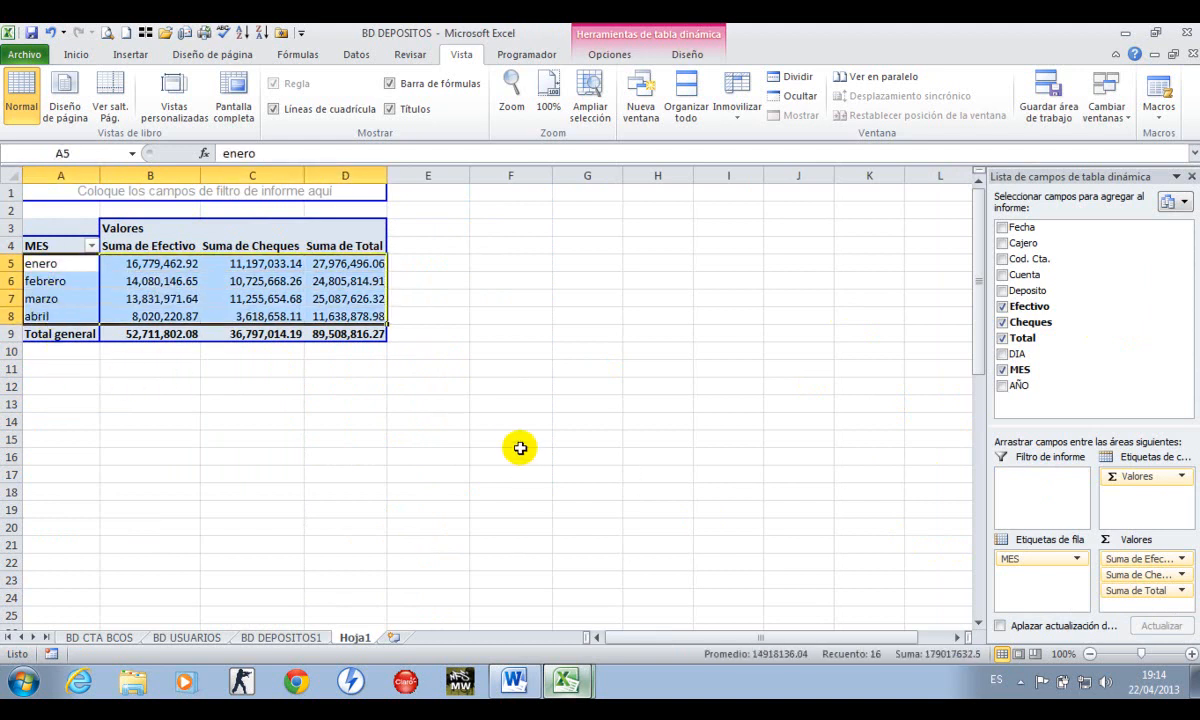
click(185, 384)
click(160, 296)
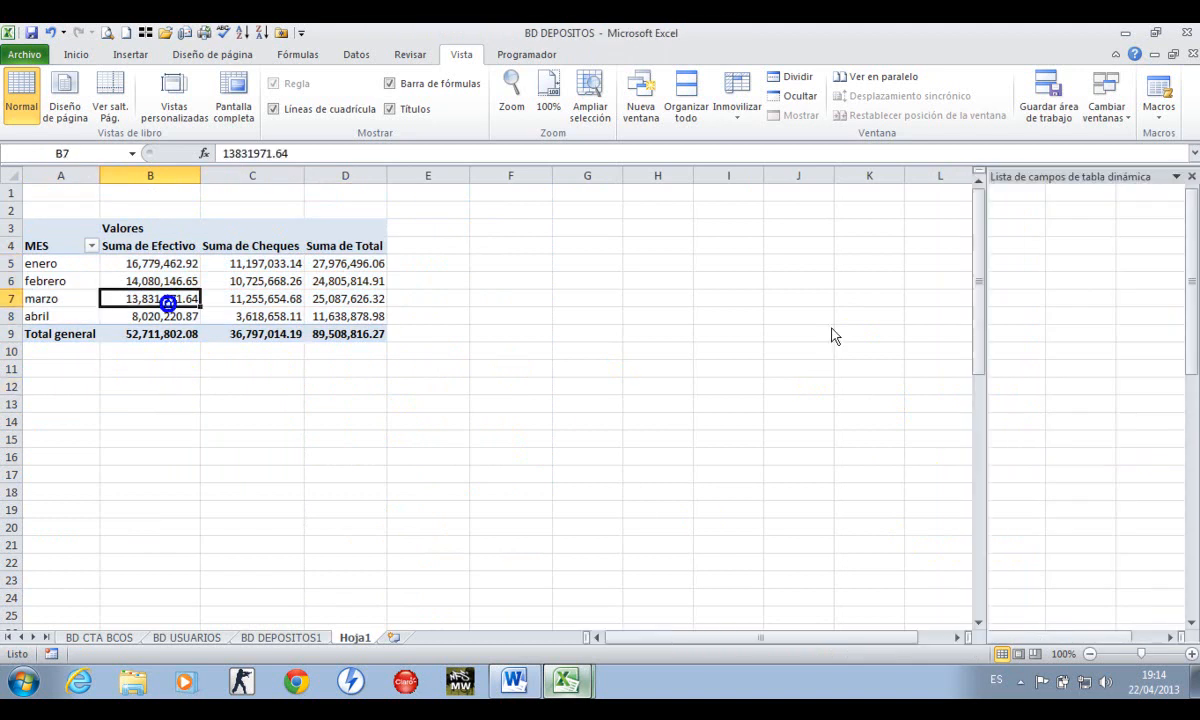
click(257, 300)
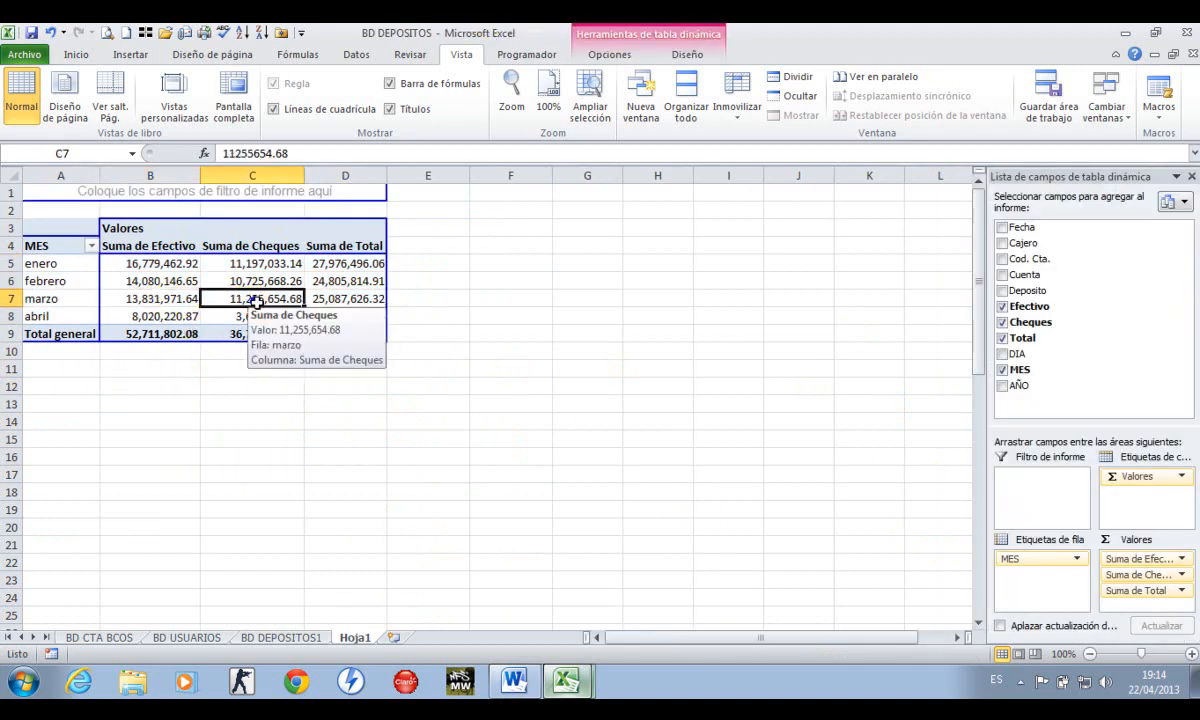
click(138, 57)
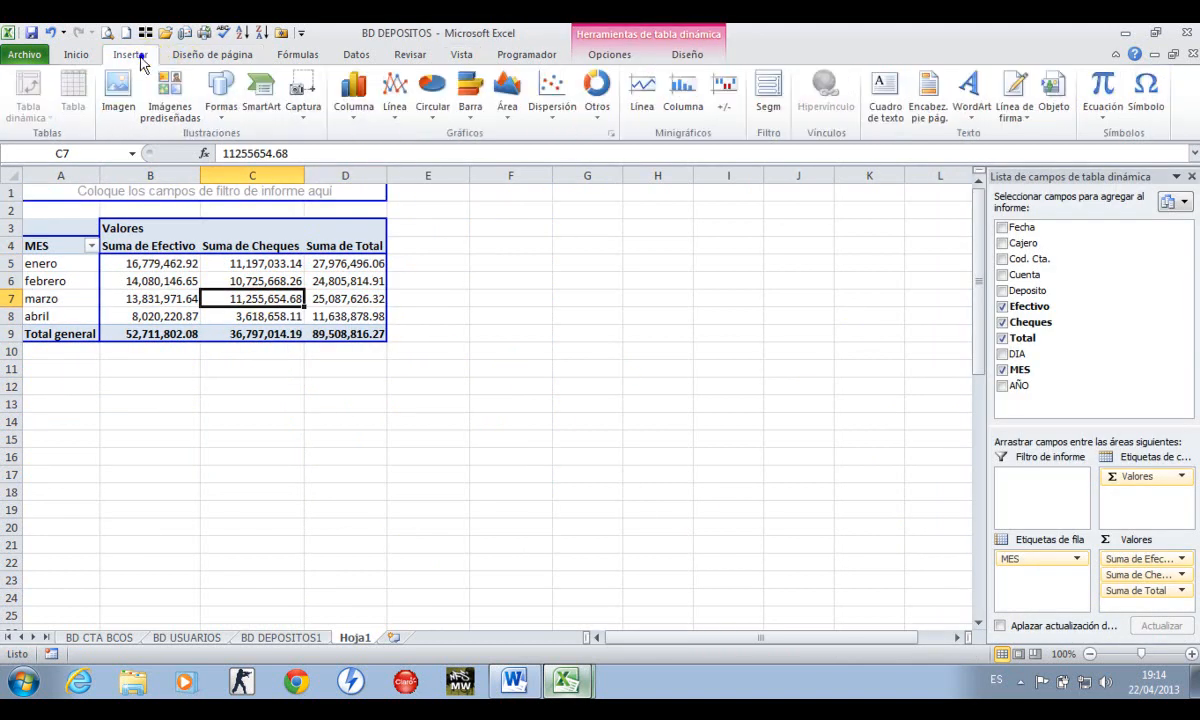
click(357, 112)
click(357, 166)
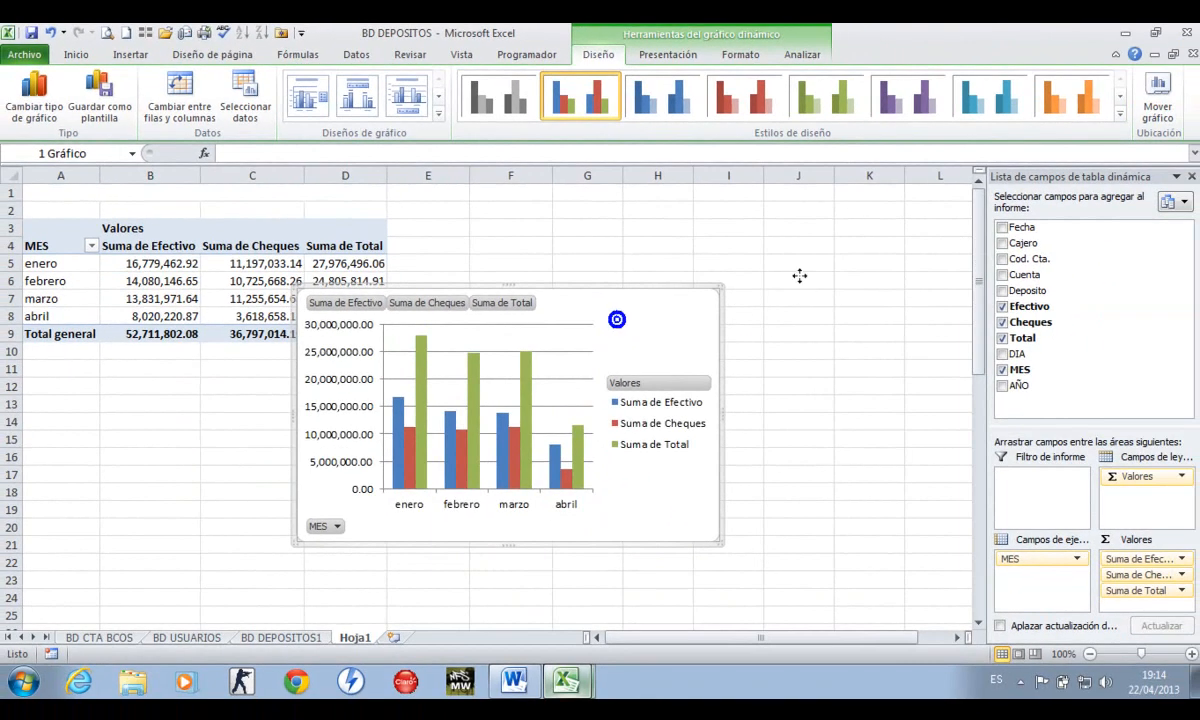
drag(617, 319, 729, 244)
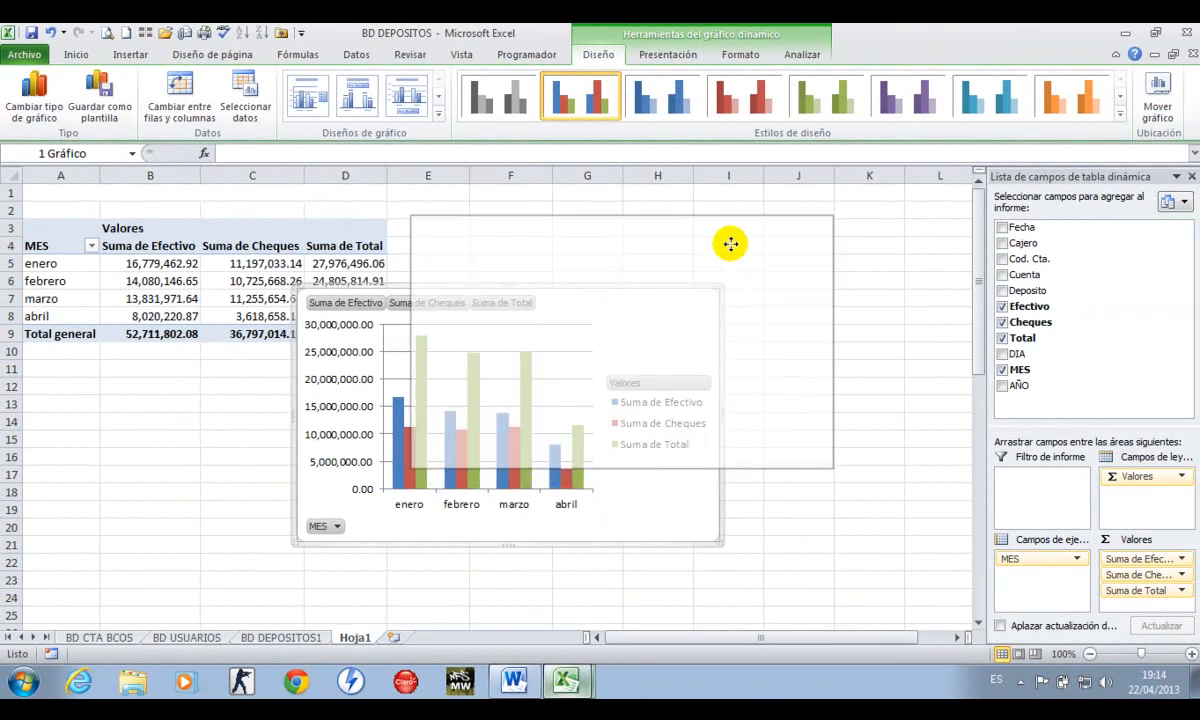
click(703, 506)
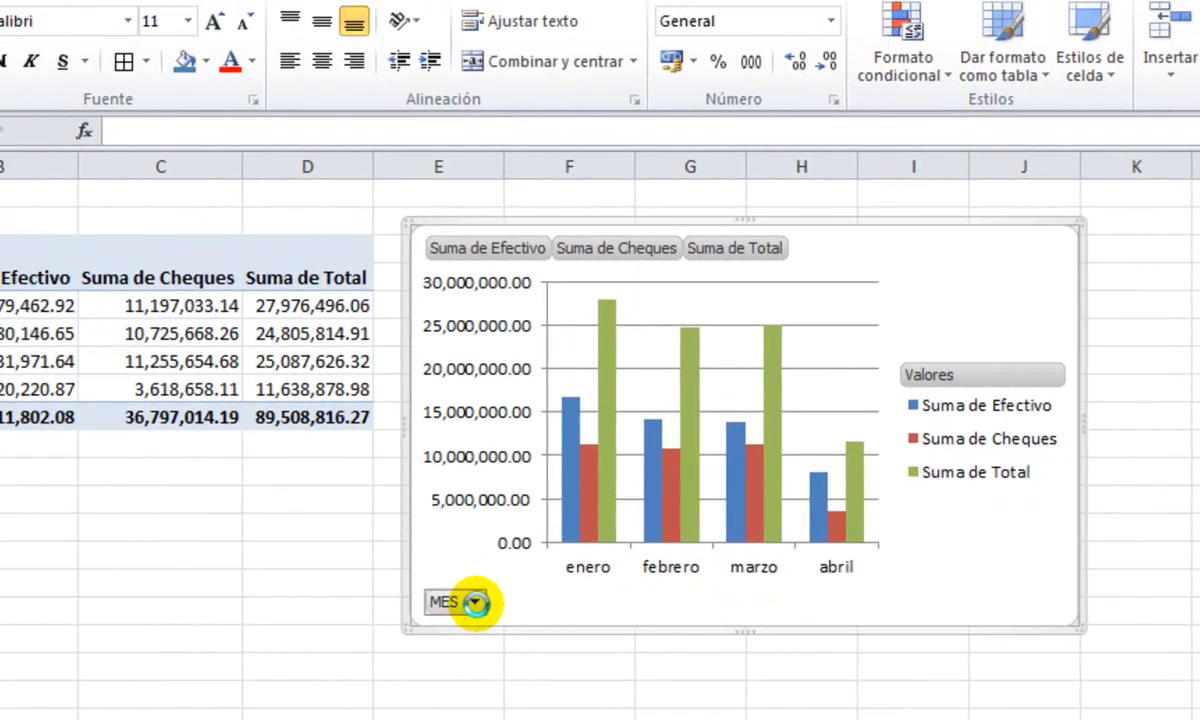
Filter the chart's MES field to show only febrero, and add abril to the filter for comparison
click(289, 549)
click(273, 332)
click(275, 377)
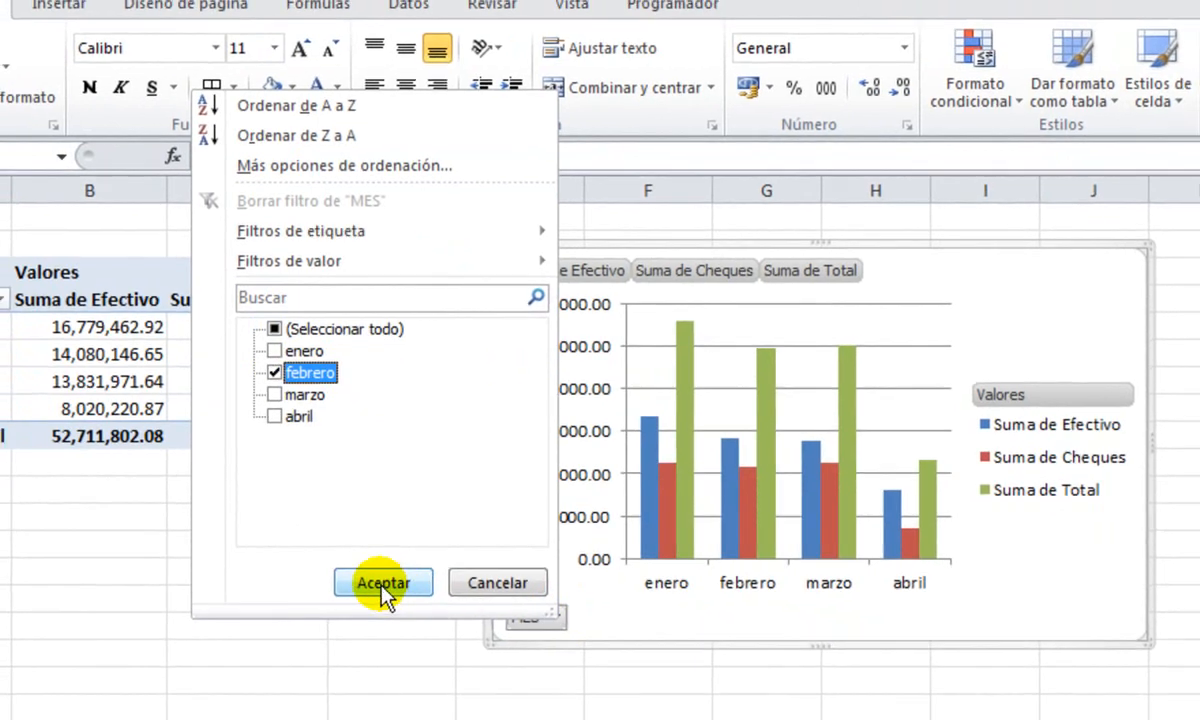
click(381, 583)
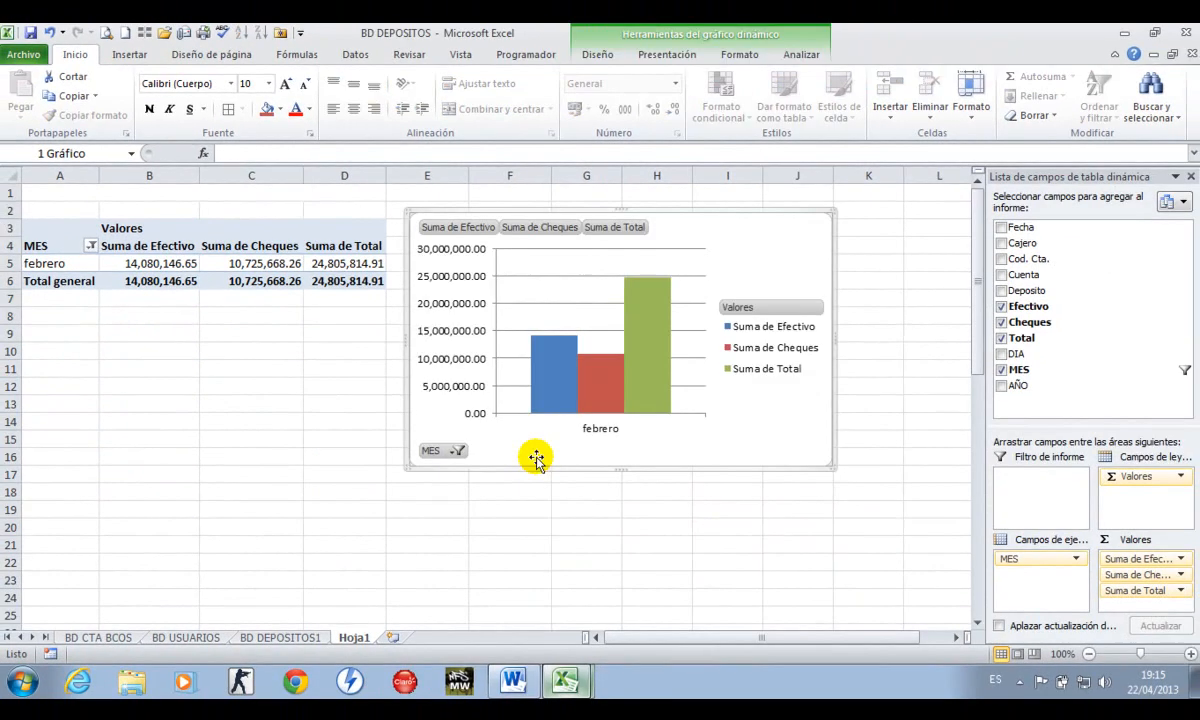
click(457, 452)
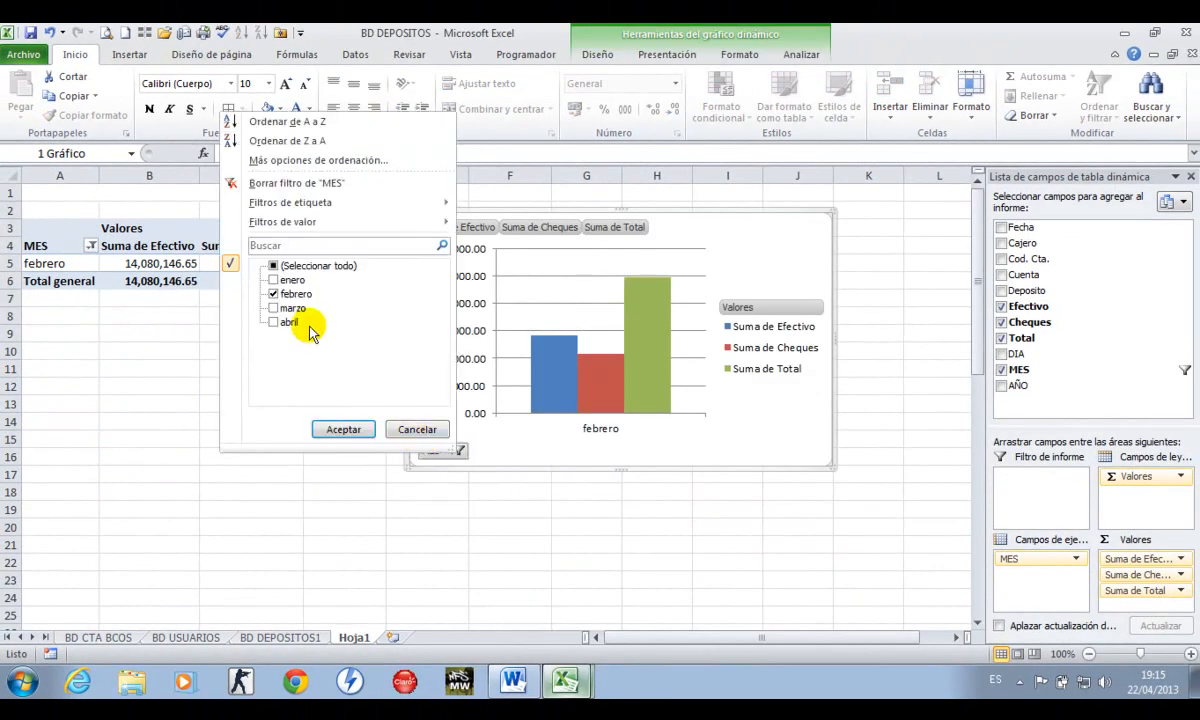
click(343, 430)
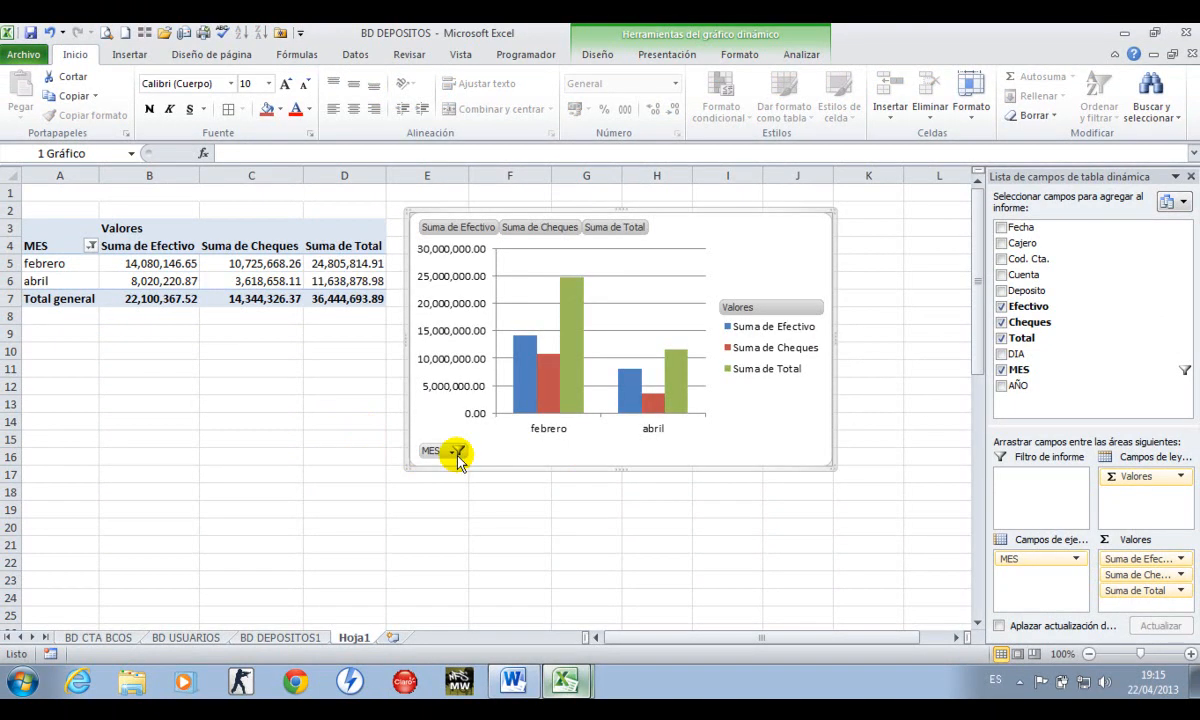
Select all months again in the chart's MES filter
click(457, 452)
click(275, 267)
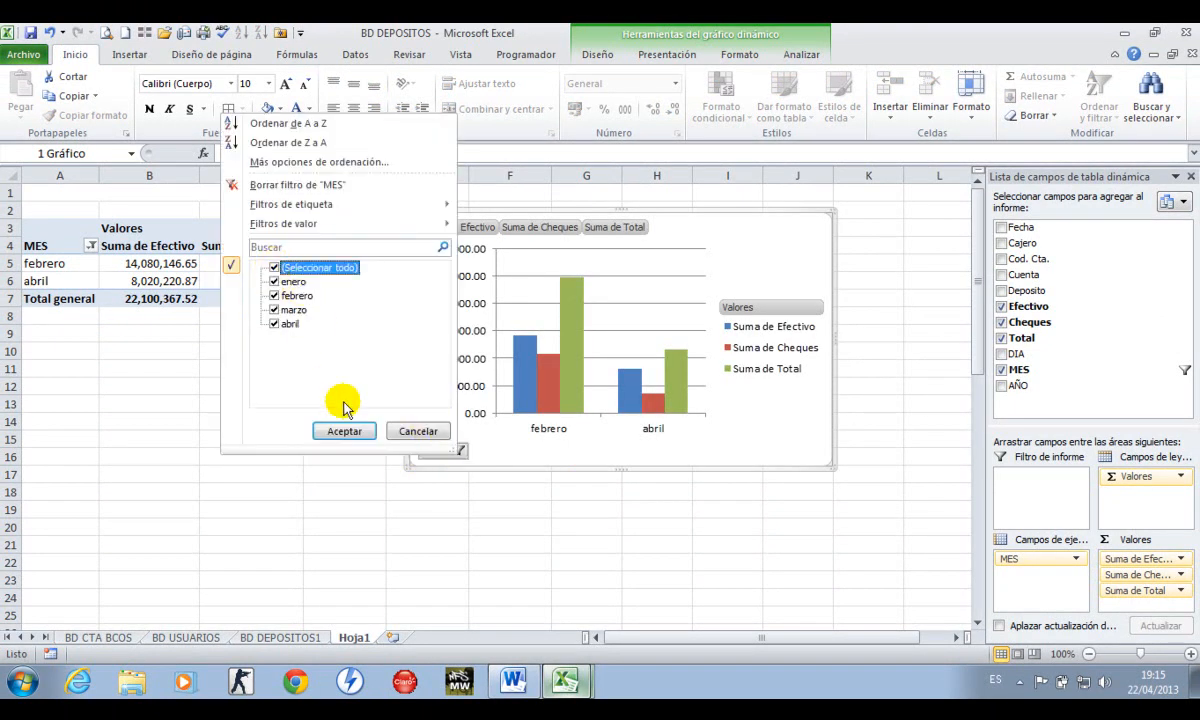
click(344, 431)
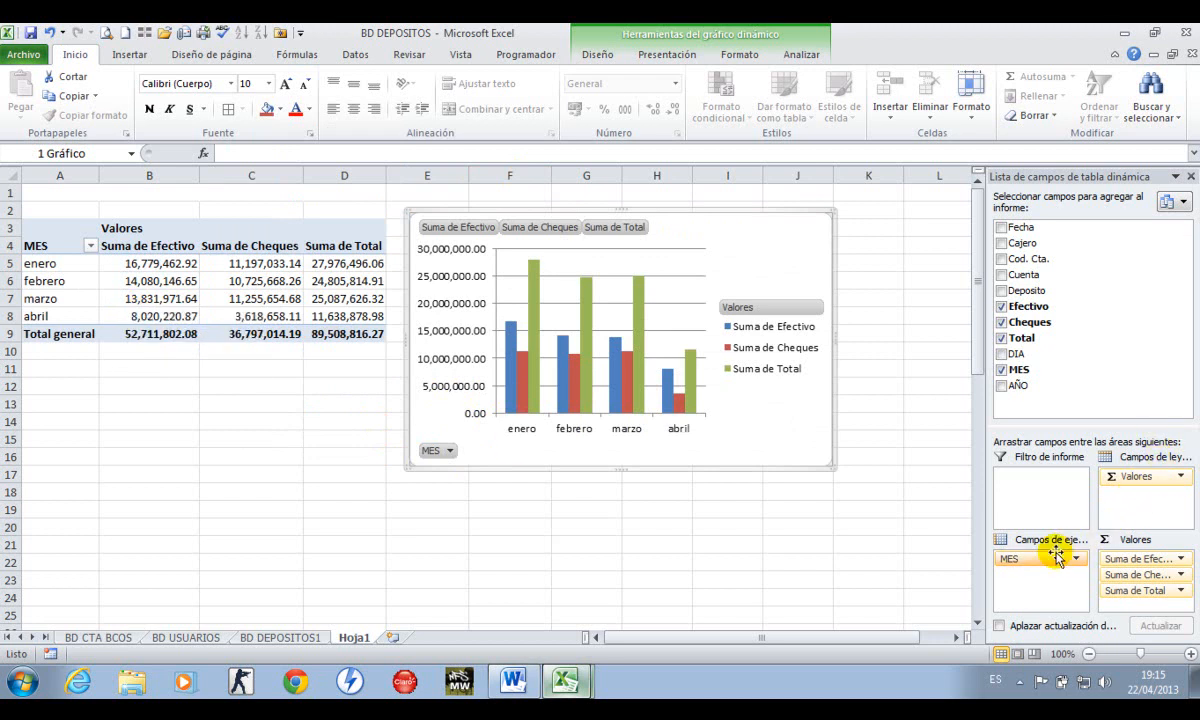
Replace MES with Cajero as the chart's axis field and remove Suma de Total from the values
drag(1035, 247, 1053, 321)
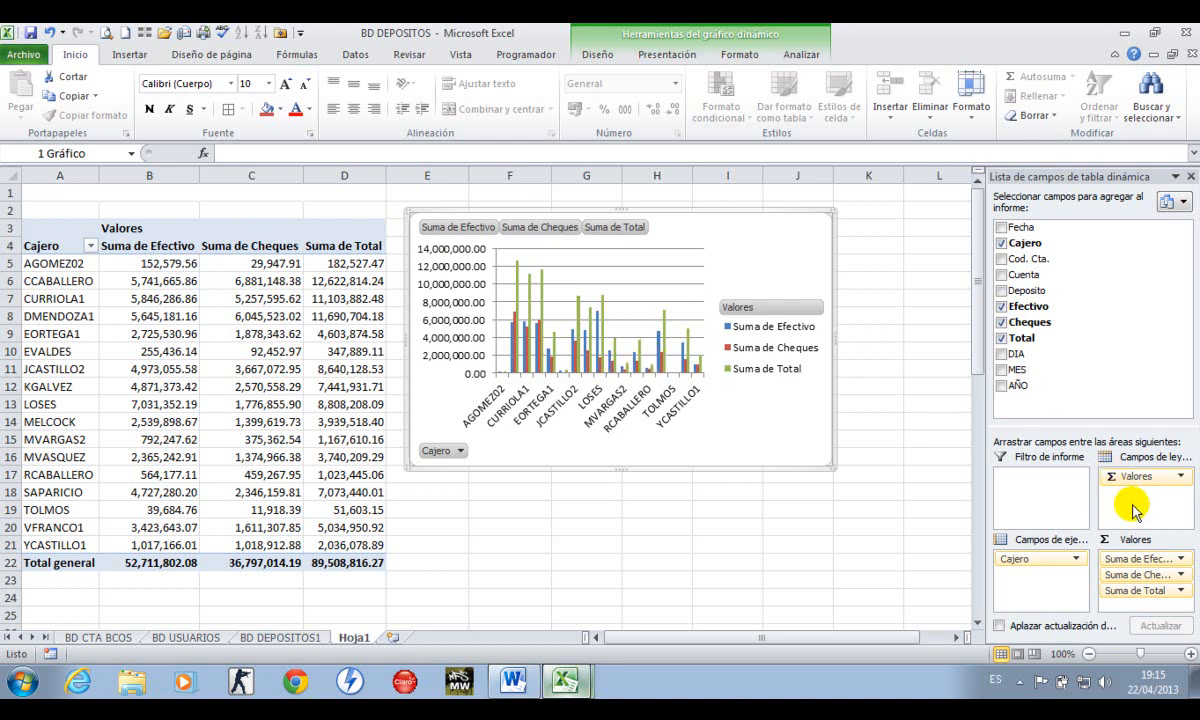
drag(1150, 590, 1103, 380)
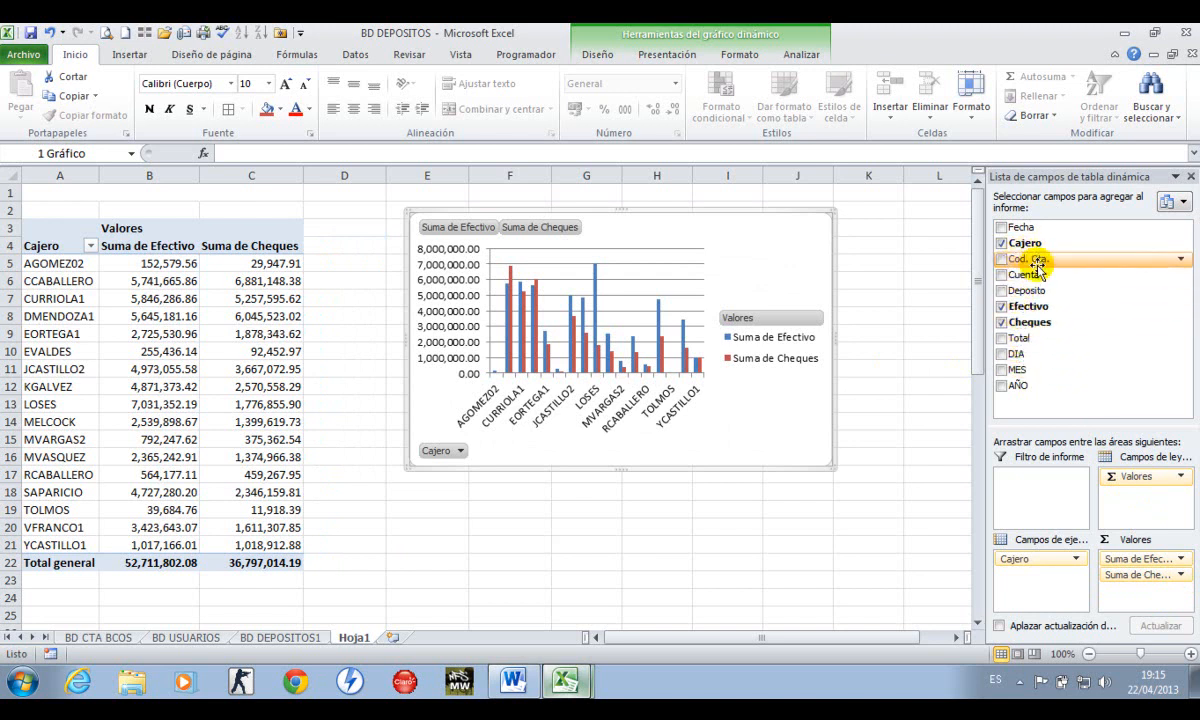
Replace Cajero with Cuenta as the chart's axis field and remove Suma de Cheques from the values
drag(1036, 273, 1045, 494)
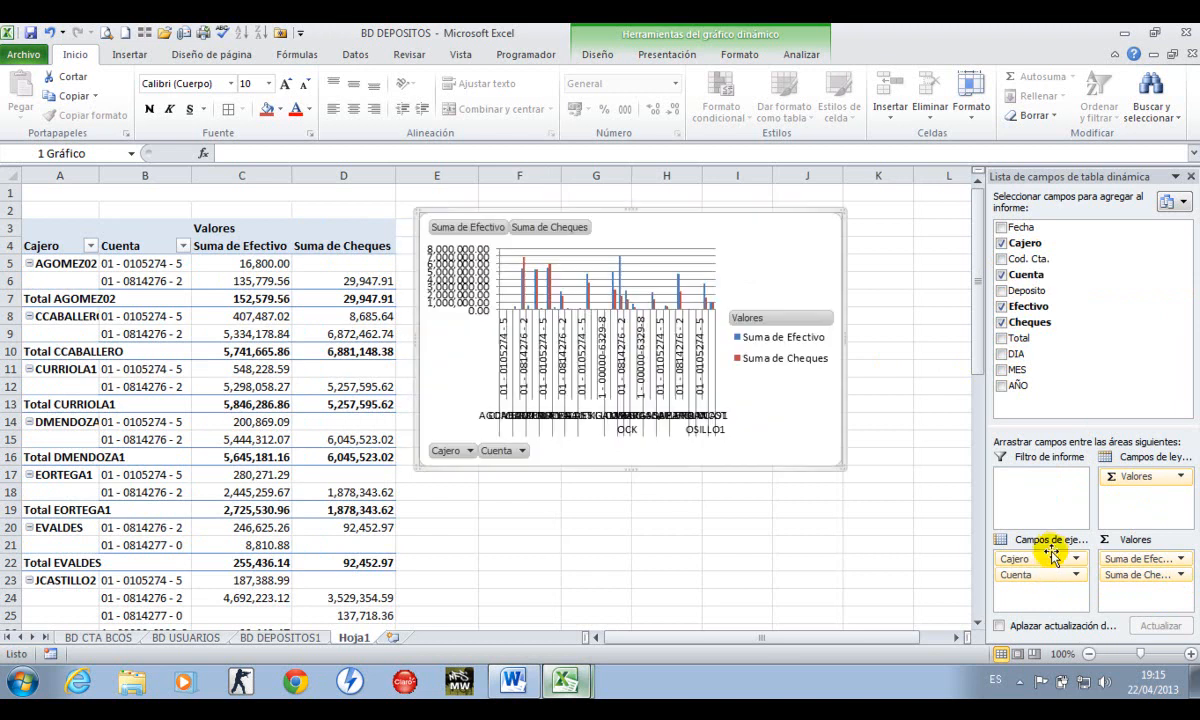
drag(1047, 560, 1080, 356)
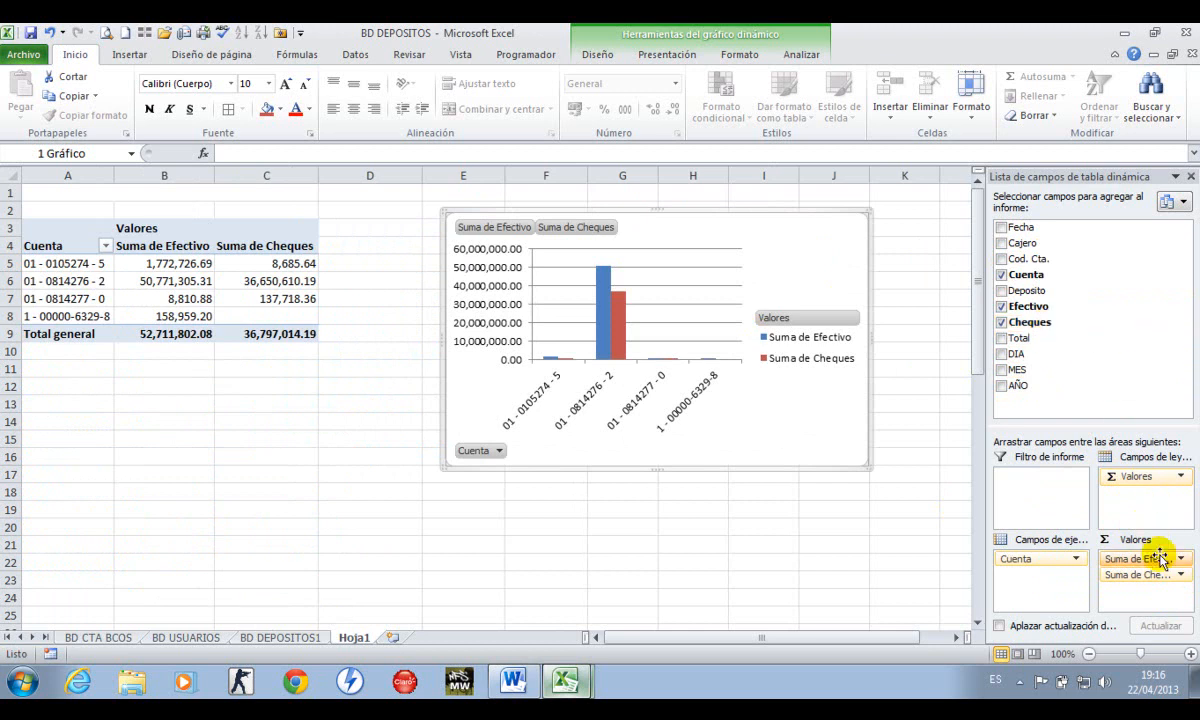
drag(1145, 575, 1107, 362)
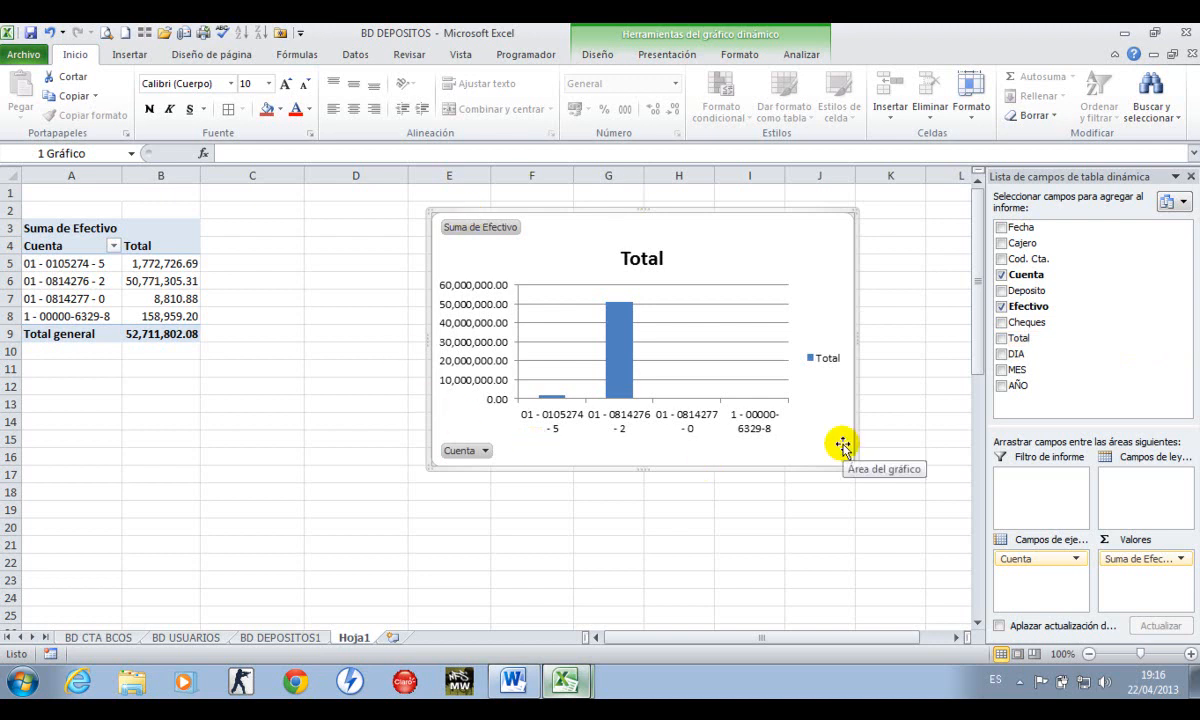
Try the stacked and 100% stacked column types on the pivot chart, and change it to a clustered cylinder chart
click(150, 54)
click(390, 108)
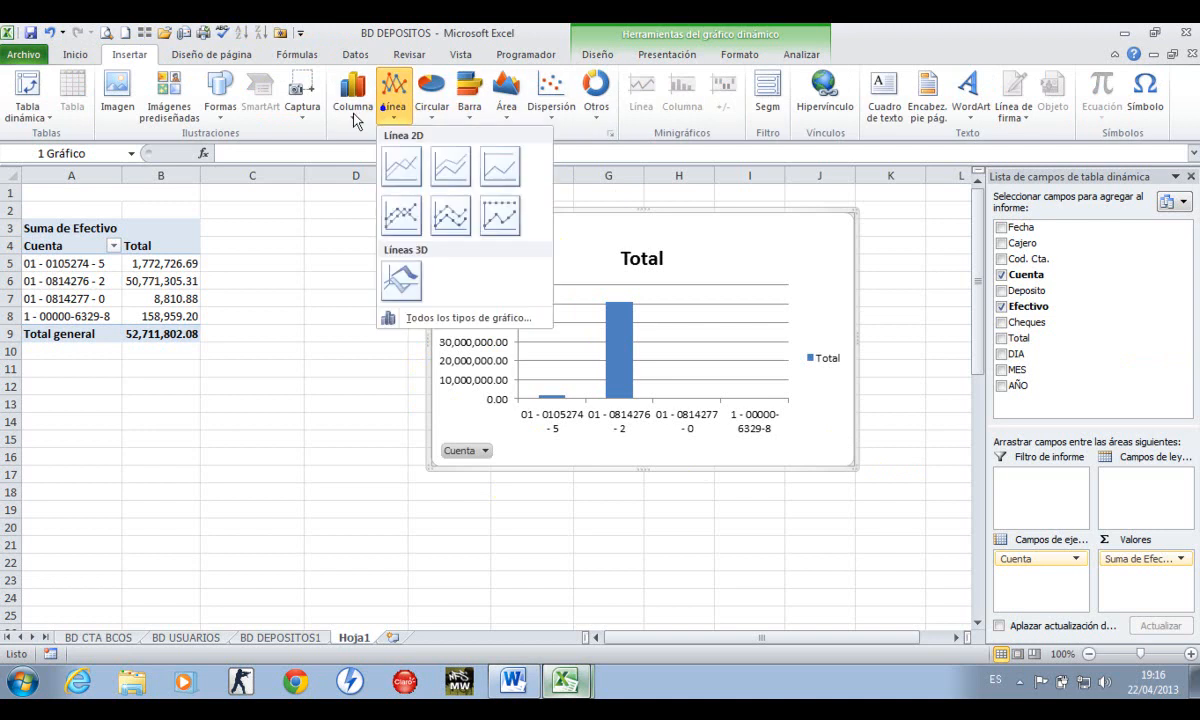
click(352, 108)
click(407, 162)
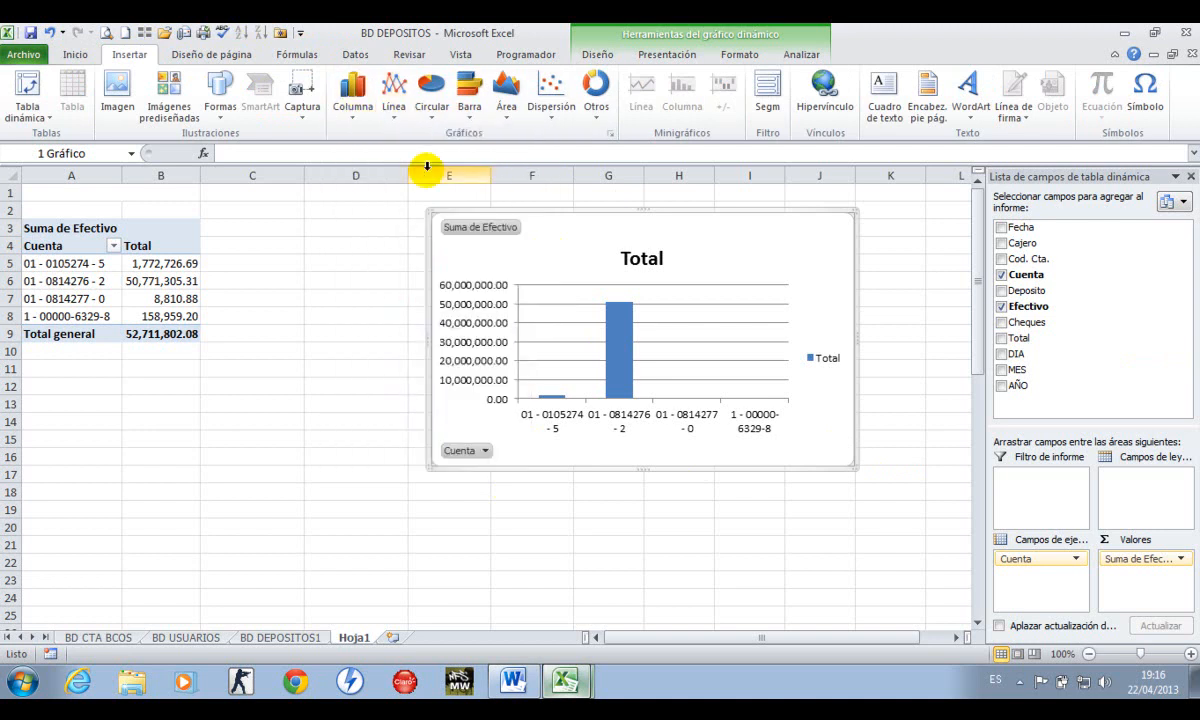
click(354, 100)
click(450, 162)
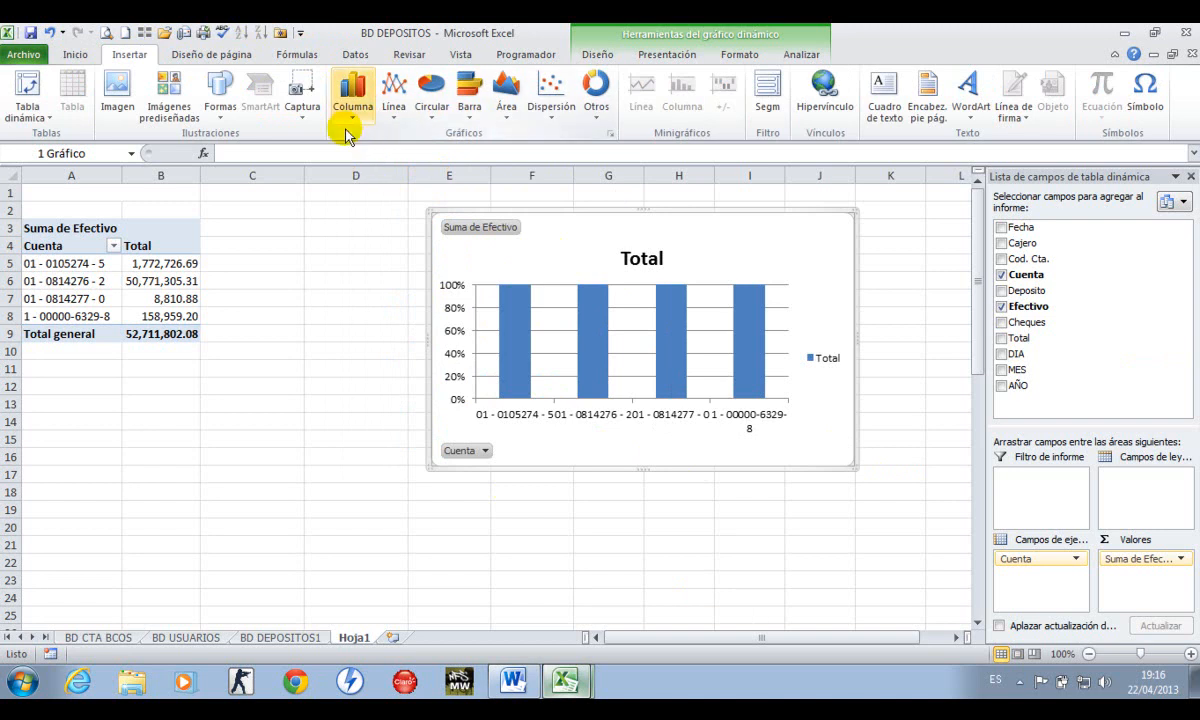
click(353, 110)
click(325, 274)
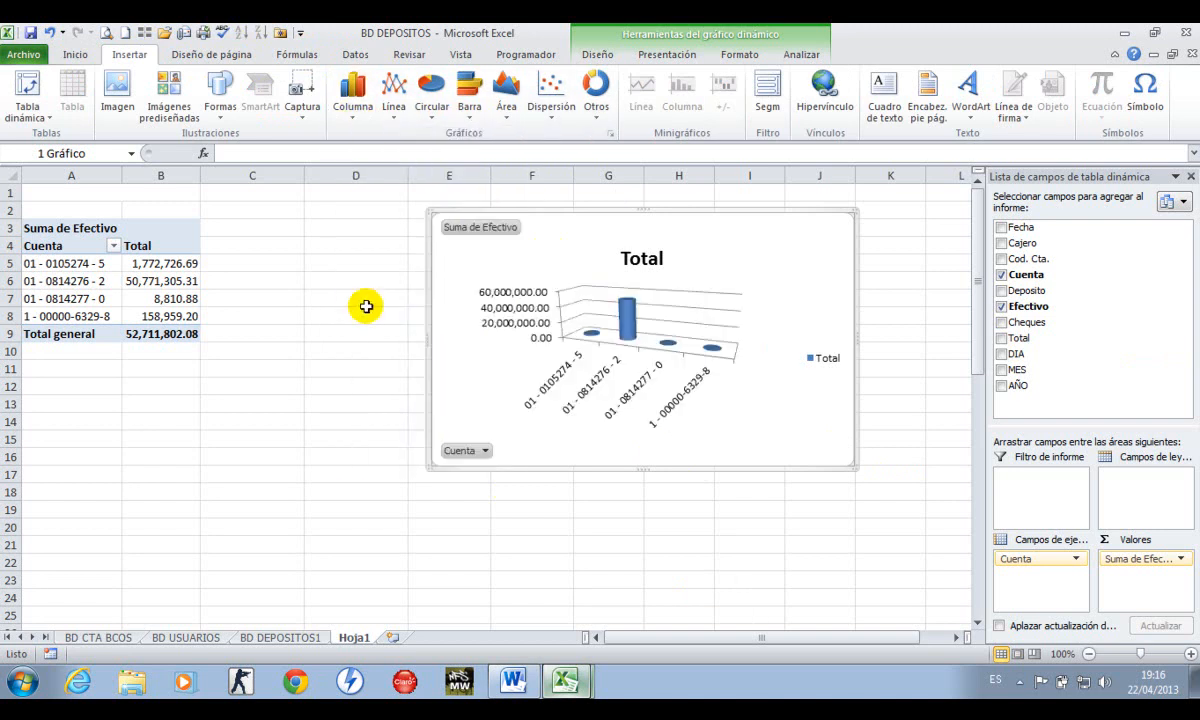
Switch to the CRONOGRAMA - TALLER workbook and mark the Grafico Dinamico example as done by entering a in its Estado cell
click(566, 676)
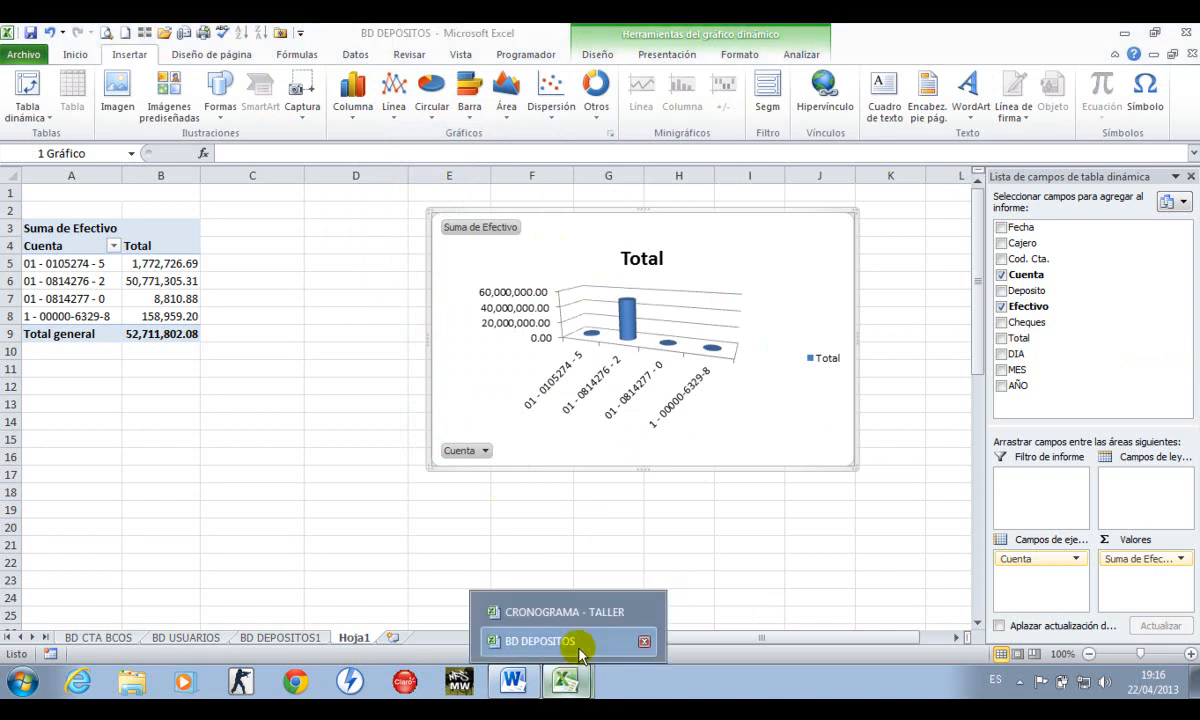
click(597, 604)
click(880, 541)
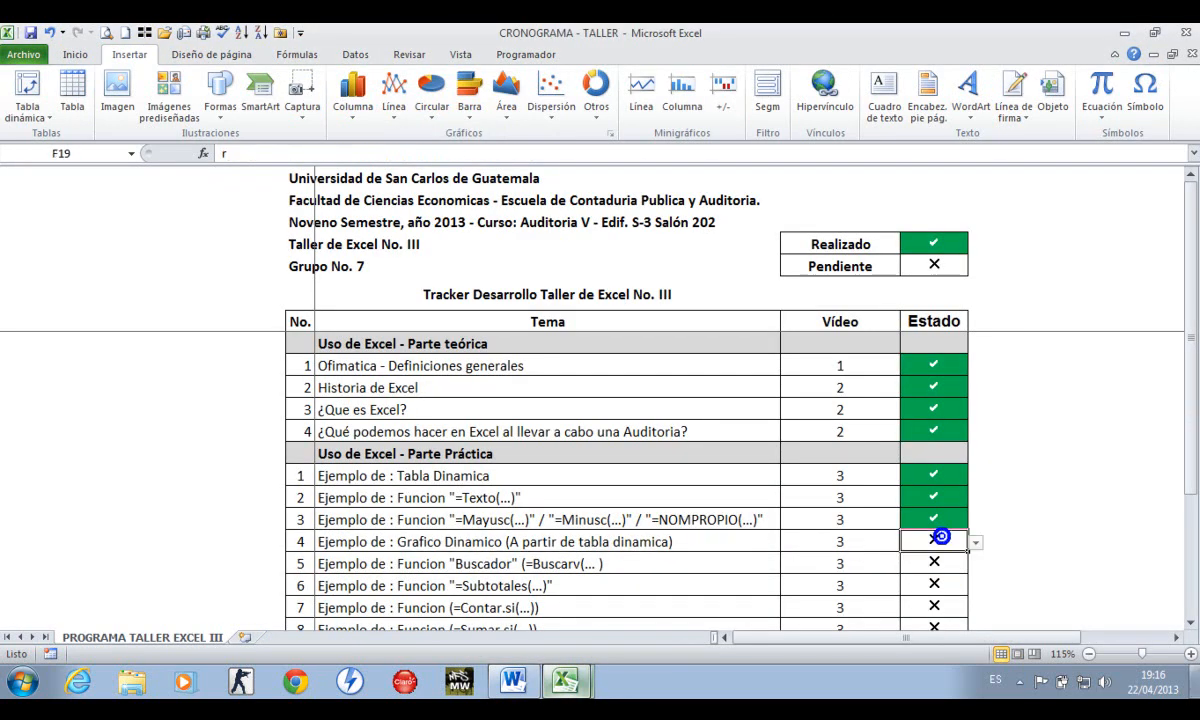
key(Left)
key(Right)
key(Right)
text(a)
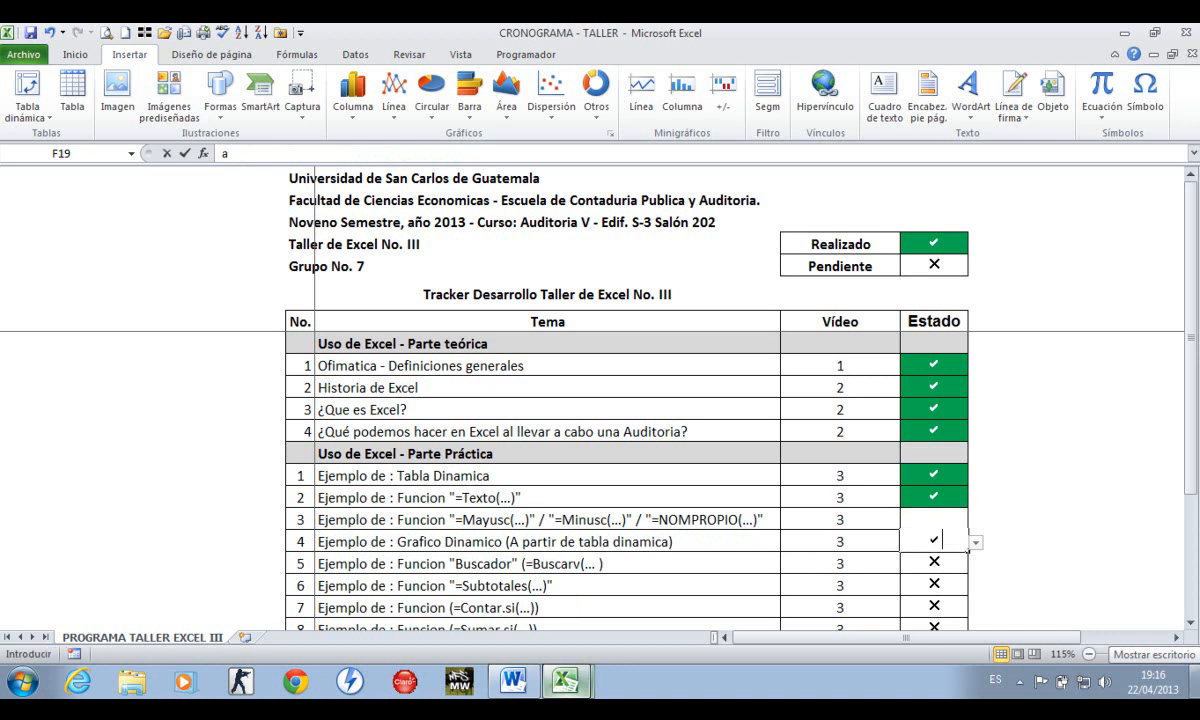
key(Return)
Review the pending topics from Buscador onward, consult the Teoria a Ejemplos document in Word, and return to the tracker's Subtotales topic
key(Left)
key(Left)
key(Left)
key(Right)
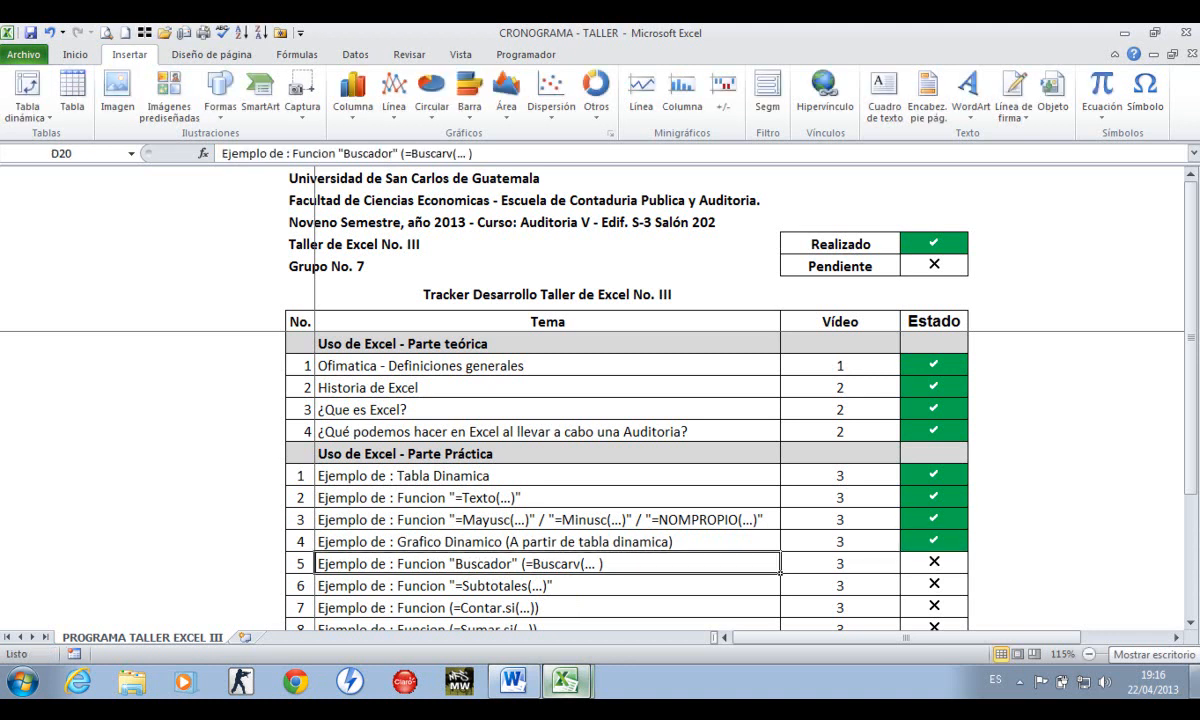
scroll(587, 620, down, 1)
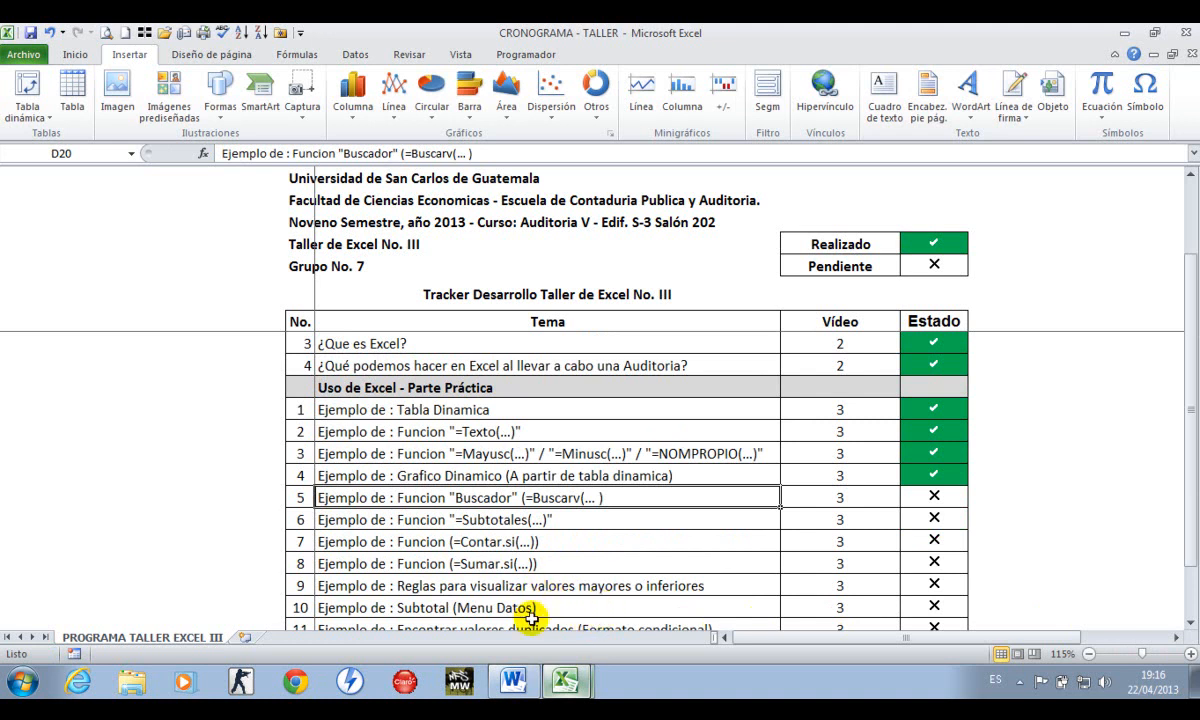
click(531, 688)
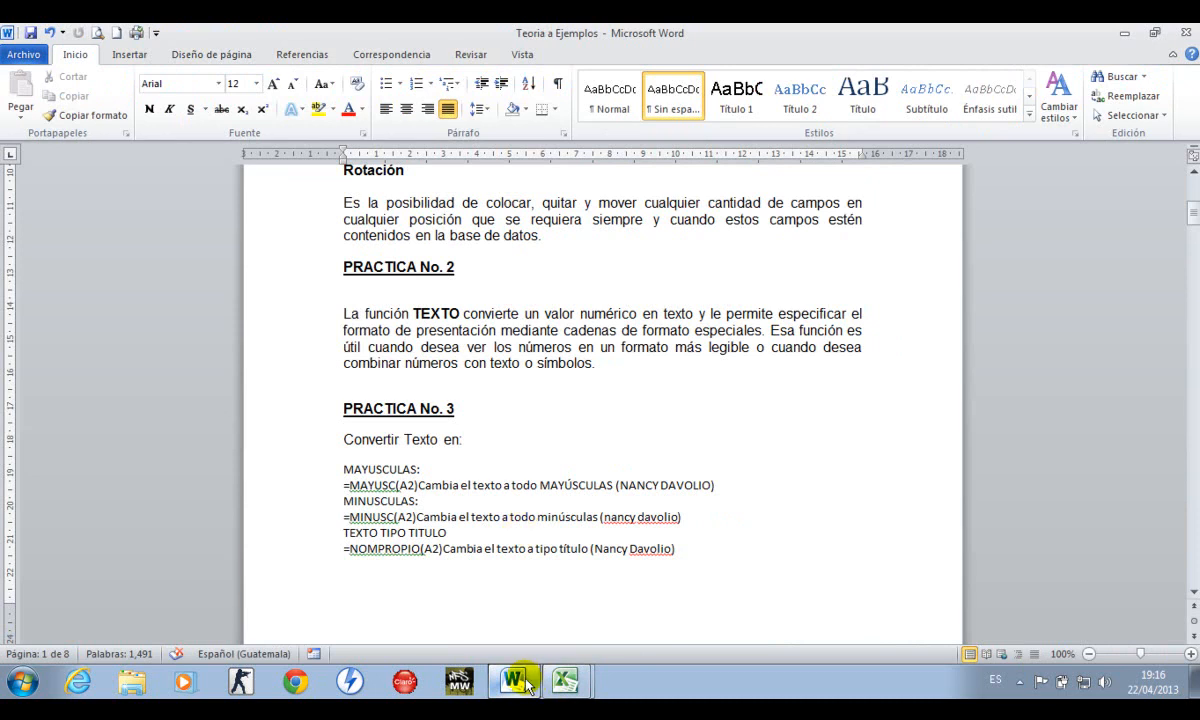
click(563, 681)
click(512, 521)
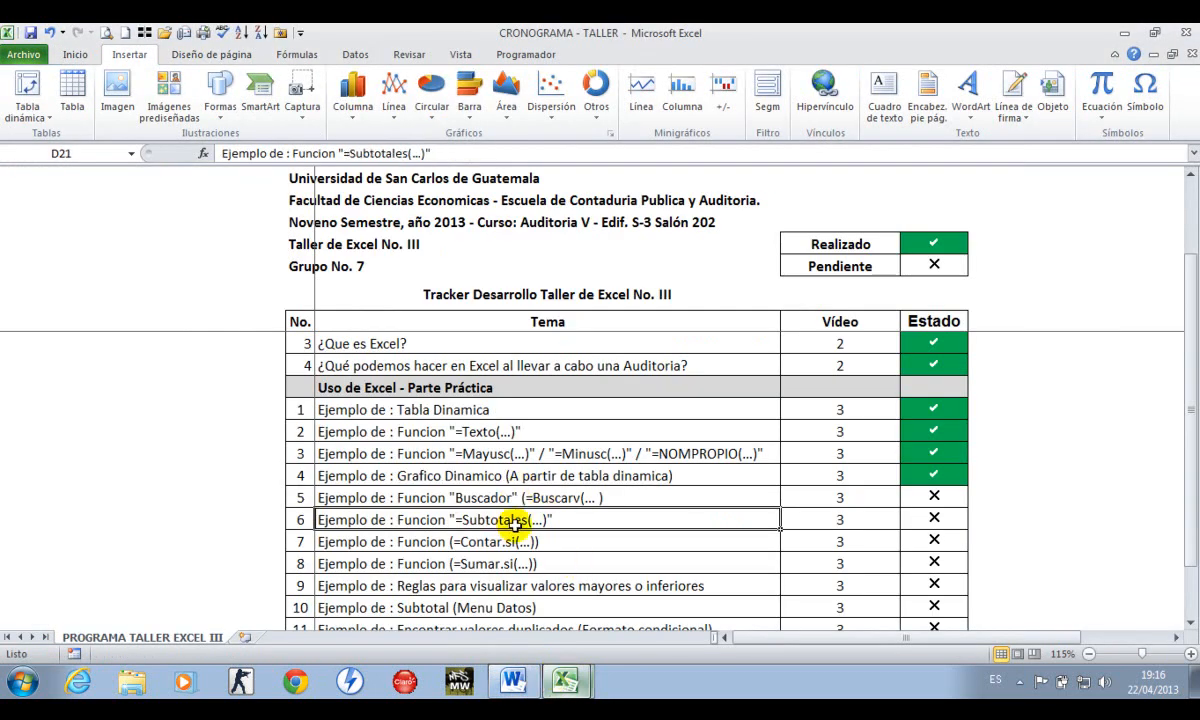
Examine the tracker's row for the Buscador (=Buscarv) example, across its number, topic, video and Estado cells
key(Left)
key(Up)
key(Right)
key(Right)
key(Right)
key(Right)
key(Left)
key(Left)
key(Left)
key(Left)
key(Left)
key(Left)
key(Right)
key(Right)
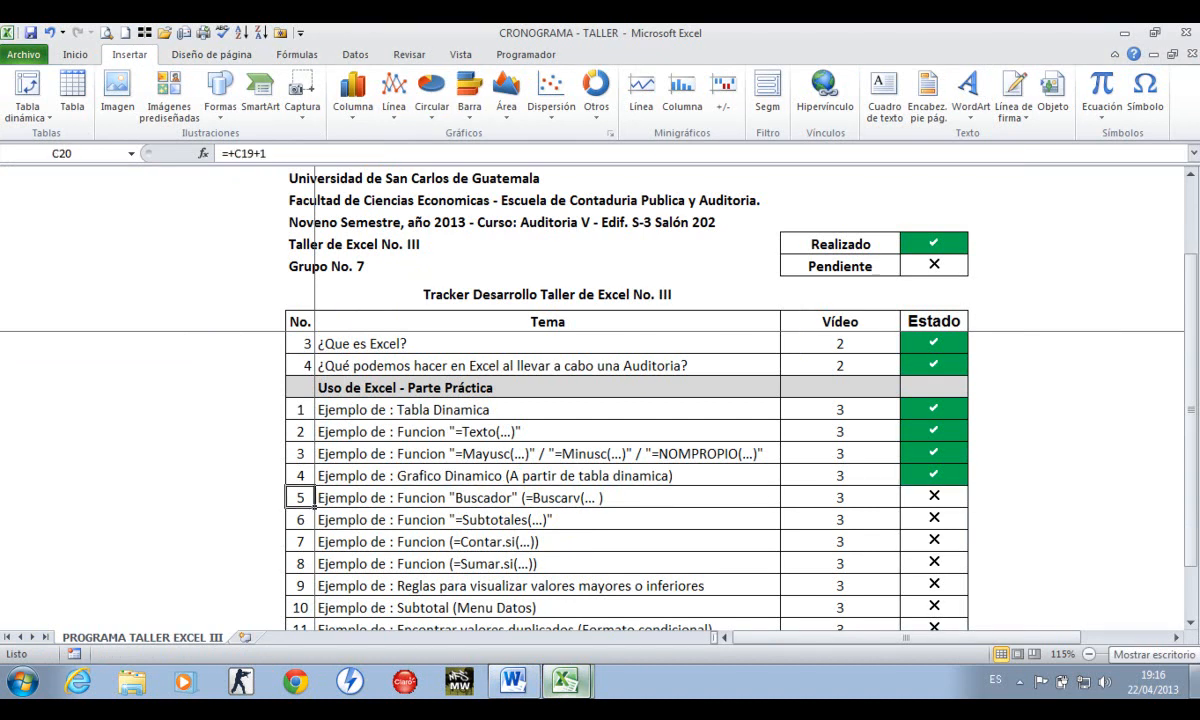
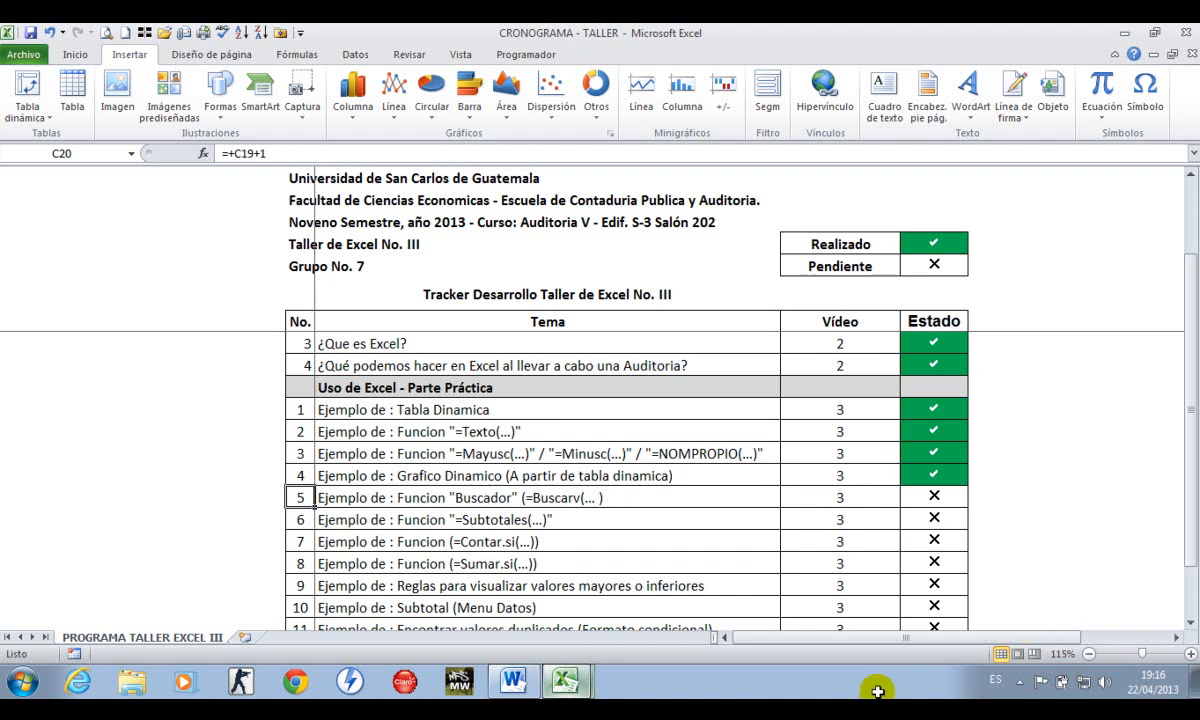
Switch to the BD DEPOSITOS workbook and look over the columns of its deposits sheet
mouse_move(566, 680)
click(558, 643)
click(362, 490)
key(ctrl+Left)
key(ctrl+Up)
key(Right)
key(Right)
key(Right)
key(Right)
key(Right)
key(ctrl+Left)
Examine the cashier data on the BD USUARIOS sheet and the bank accounts on the BD CTA BCOS sheet
key(ctrl+Page_Up)
key(Right)
key(Down)
key(ctrl+Down)
key(ctrl+Up)
key(Right)
key(Down)
key(Up)
key(Down)
key(ctrl+Down)
key(ctrl+Up)
key(Right)
key(Right)
key(Down)
key(ctrl+Page_Up)
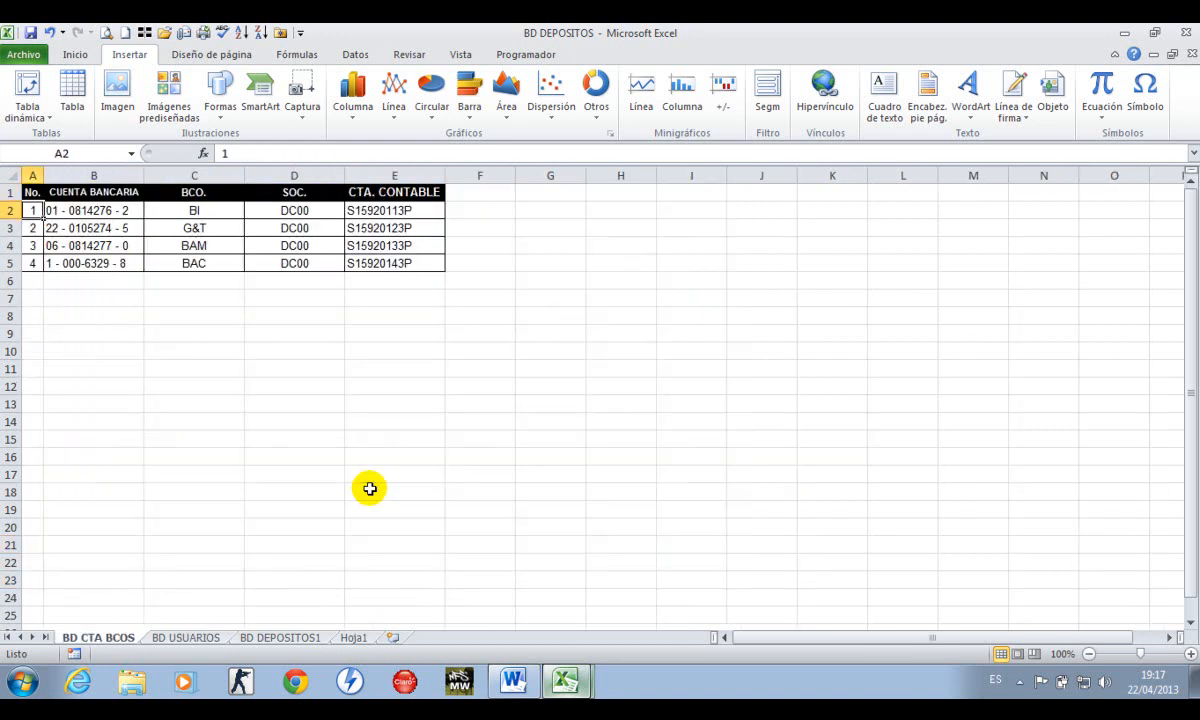
key(Right)
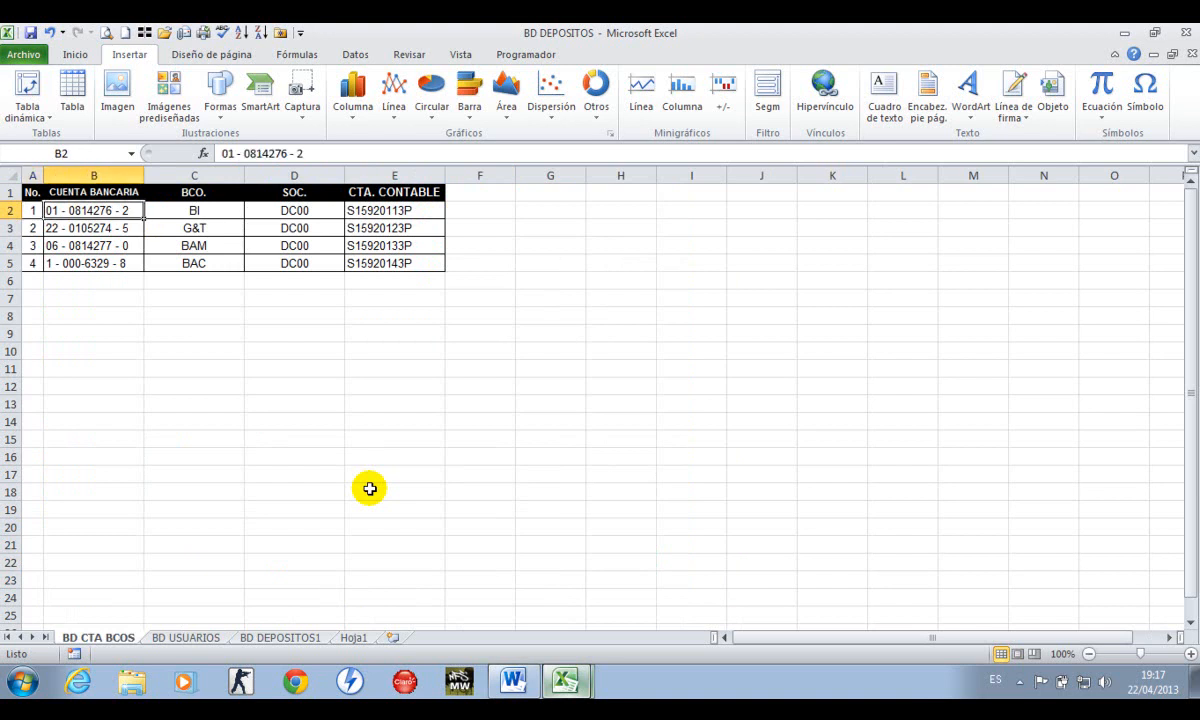
Return to the BD DEPOSITOS1 sheet and review its columns from Fecha to Total, especially Cajero
key(ctrl+Page_Down)
key(ctrl+Page_Down)
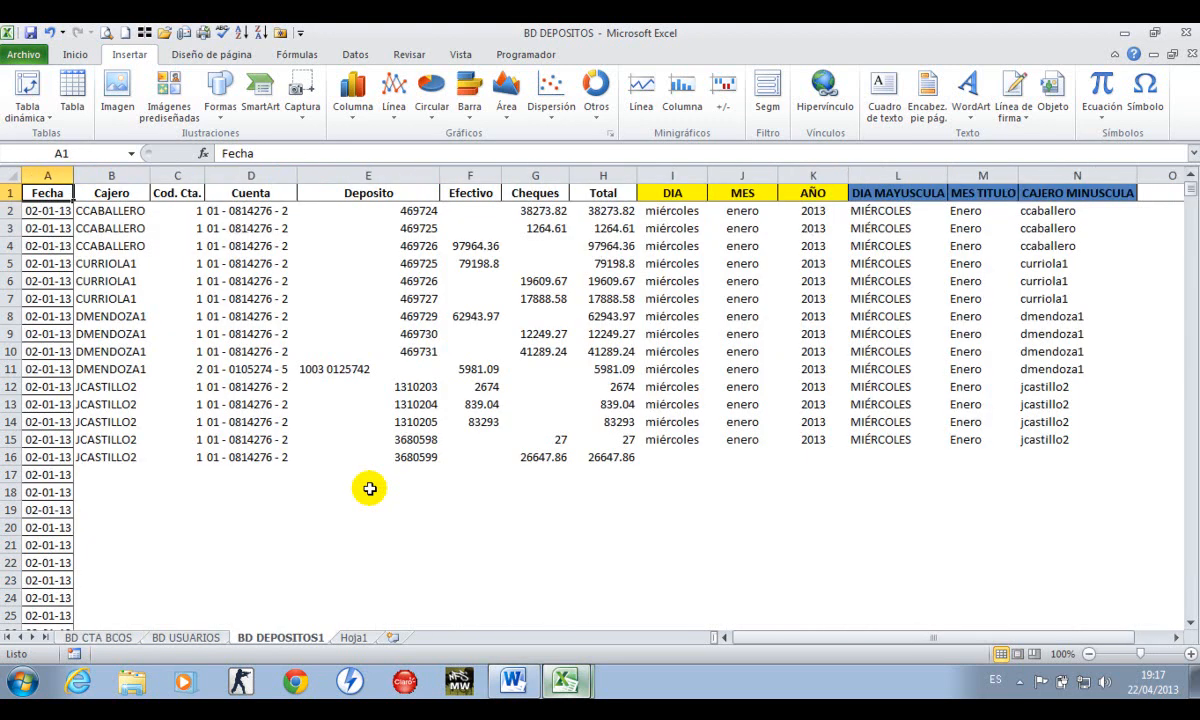
key(Right)
key(Right)
key(Right)
key(Right)
key(Right)
key(Right)
key(Right)
key(Right)
key(Left)
key(Left)
key(Left)
key(Left)
key(Left)
key(Left)
key(Left)
key(Left)
key(Right)
key(Down)
key(Up)
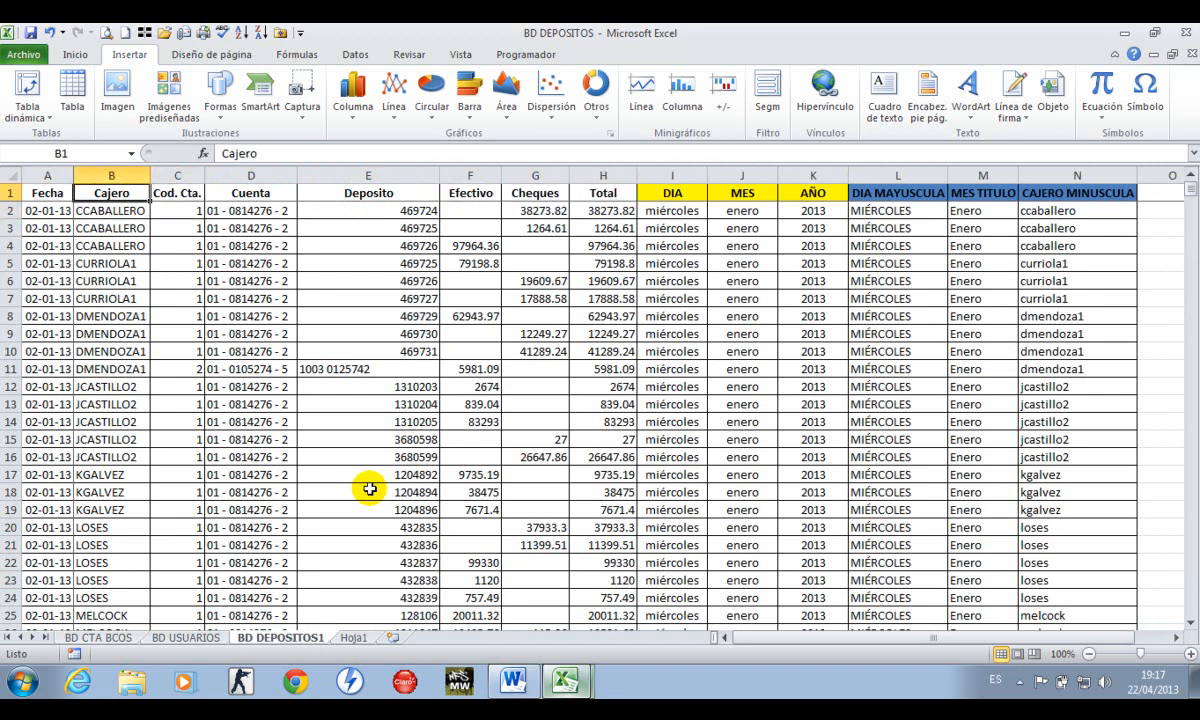
key(Down)
key(Down)
key(Up)
key(Up)
Apply a light blue fill to the empty header cell O1 beside CAJERO MINUSCULA
key(Right)
key(Right)
key(Right)
key(Right)
key(Right)
key(Right)
key(Right)
key(Right)
key(Right)
key(Right)
key(Right)
key(Right)
key(Right)
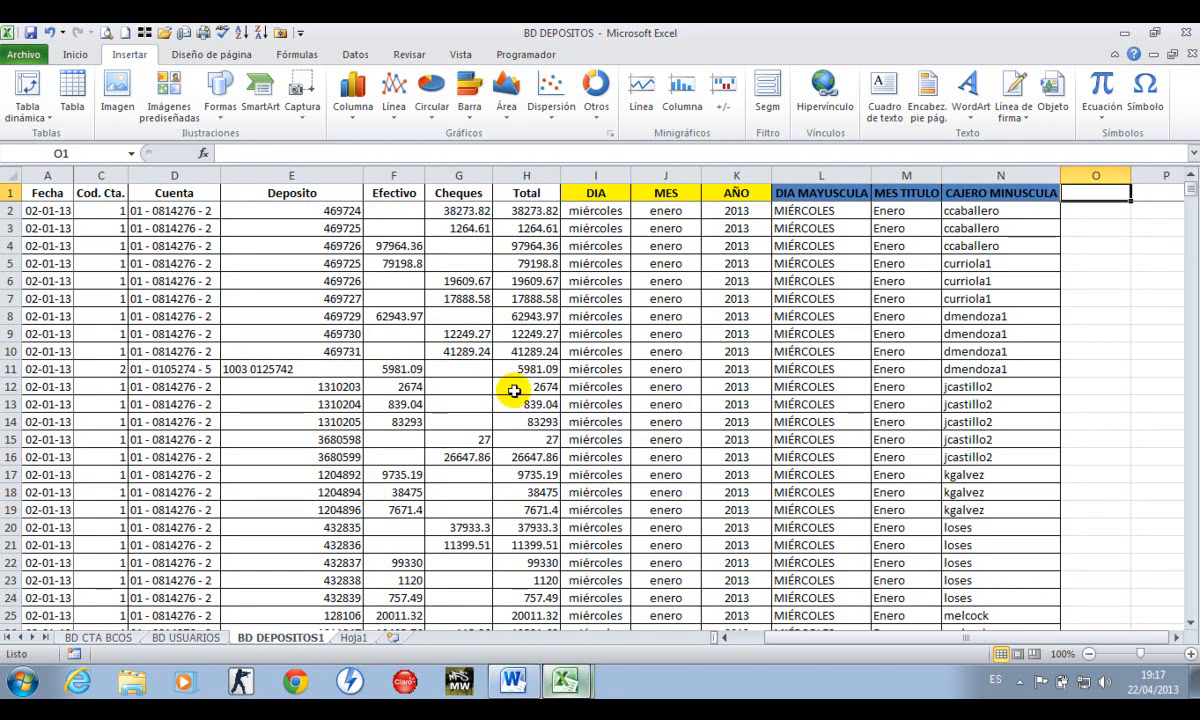
click(70, 54)
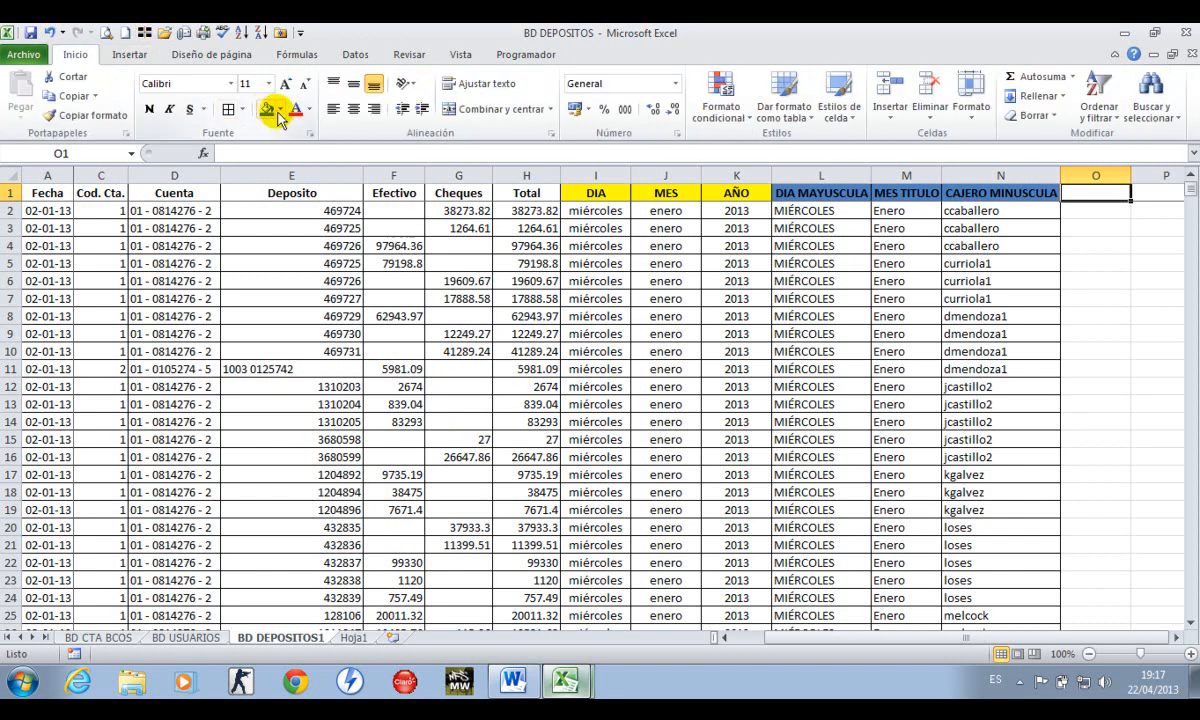
click(281, 109)
click(327, 190)
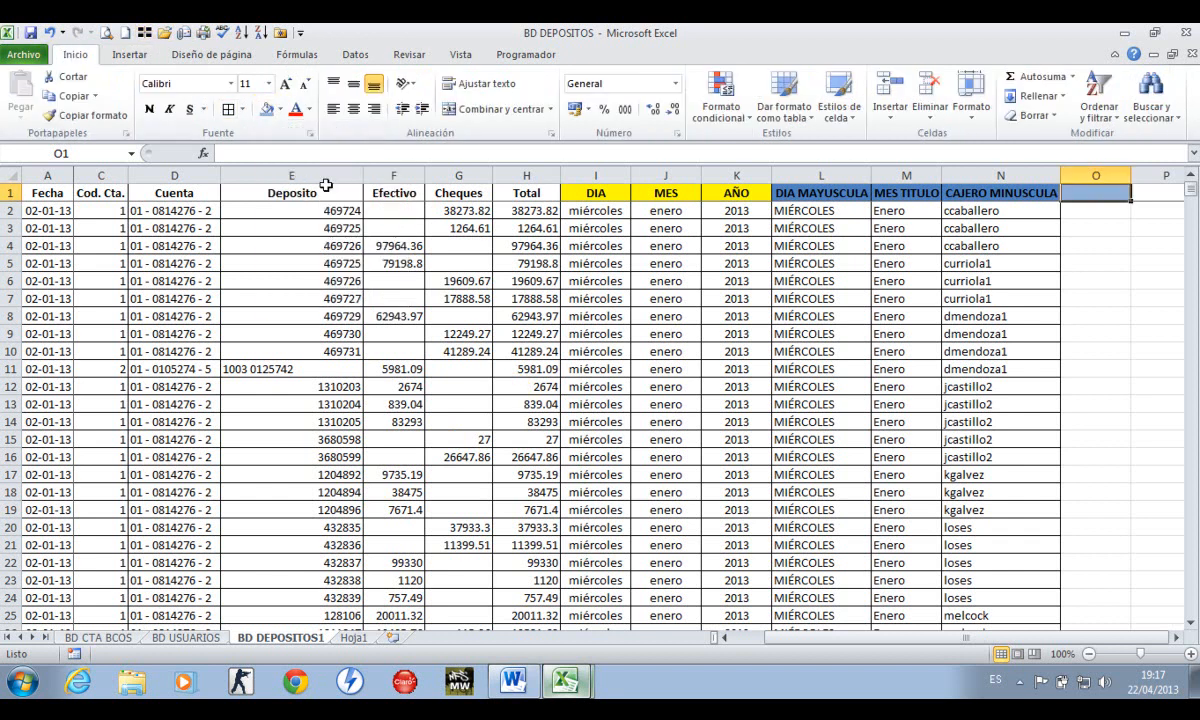
Enter AGENCIA as the column heading in cell O1
key(Left)
key(Right)
text(a)
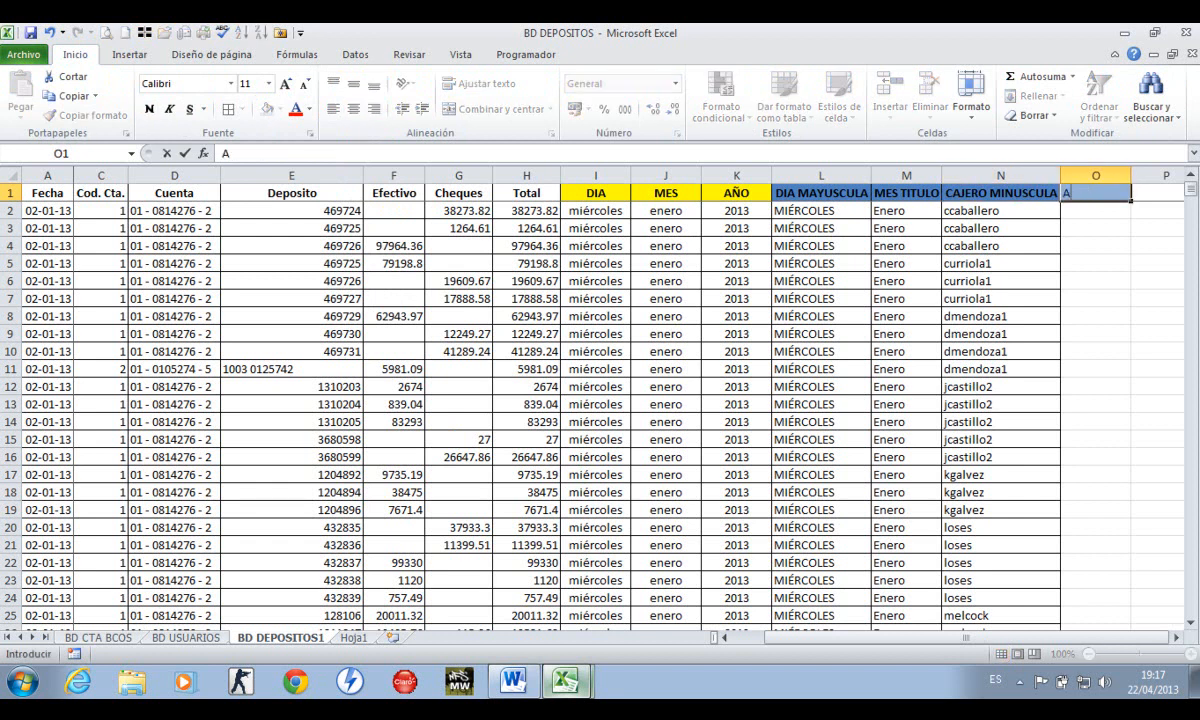
text(GENCIA)
key(Return)
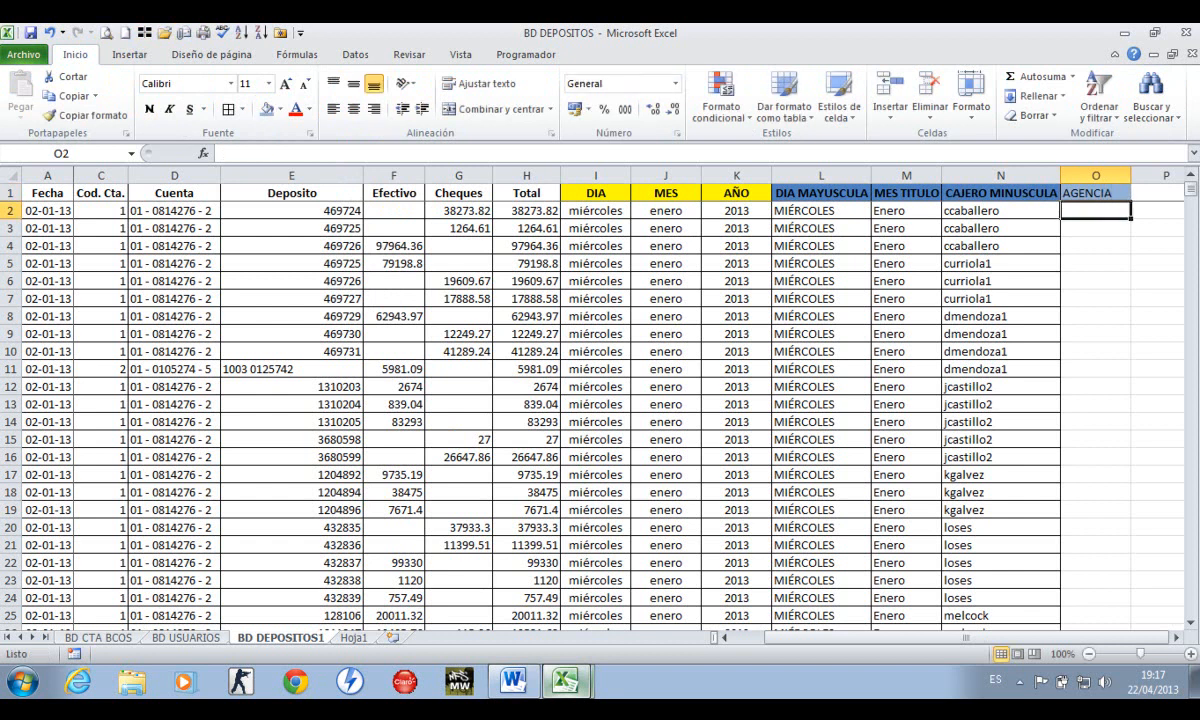
Examine the Usuario and Agencia columns on the BD USUARIOS sheet as the source for the agency lookup
key(ctrl+Page_Up)
key(Left)
key(Left)
key(Left)
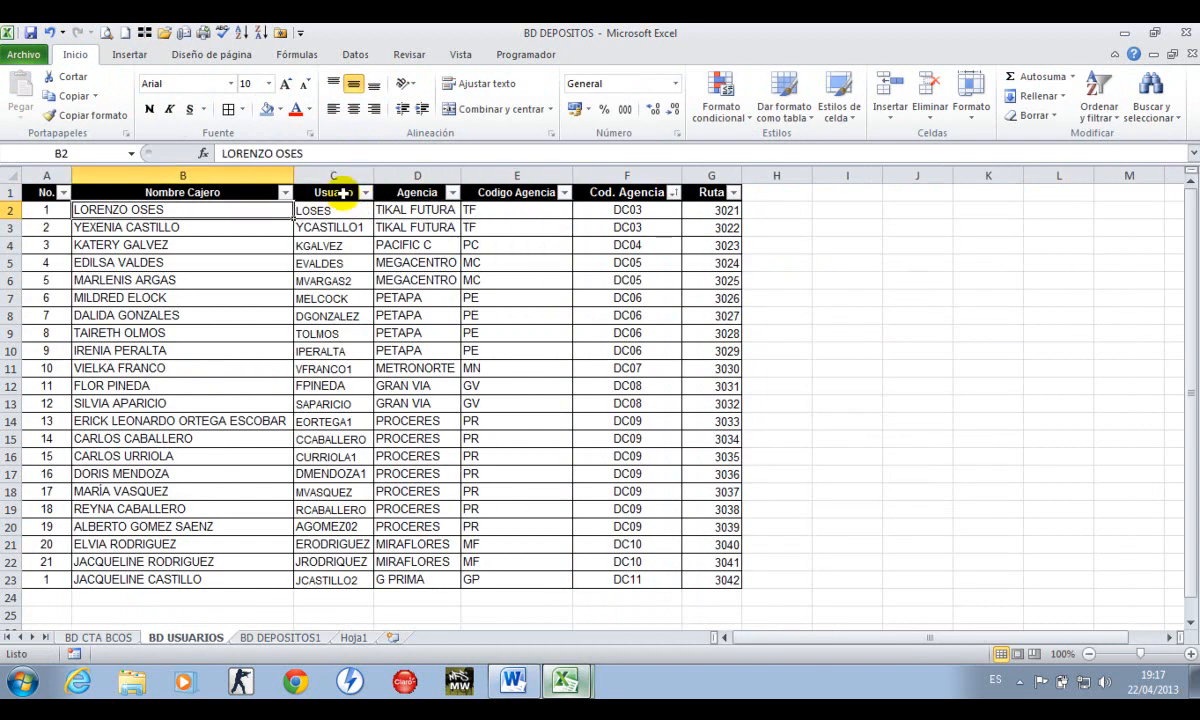
drag(334, 189, 394, 584)
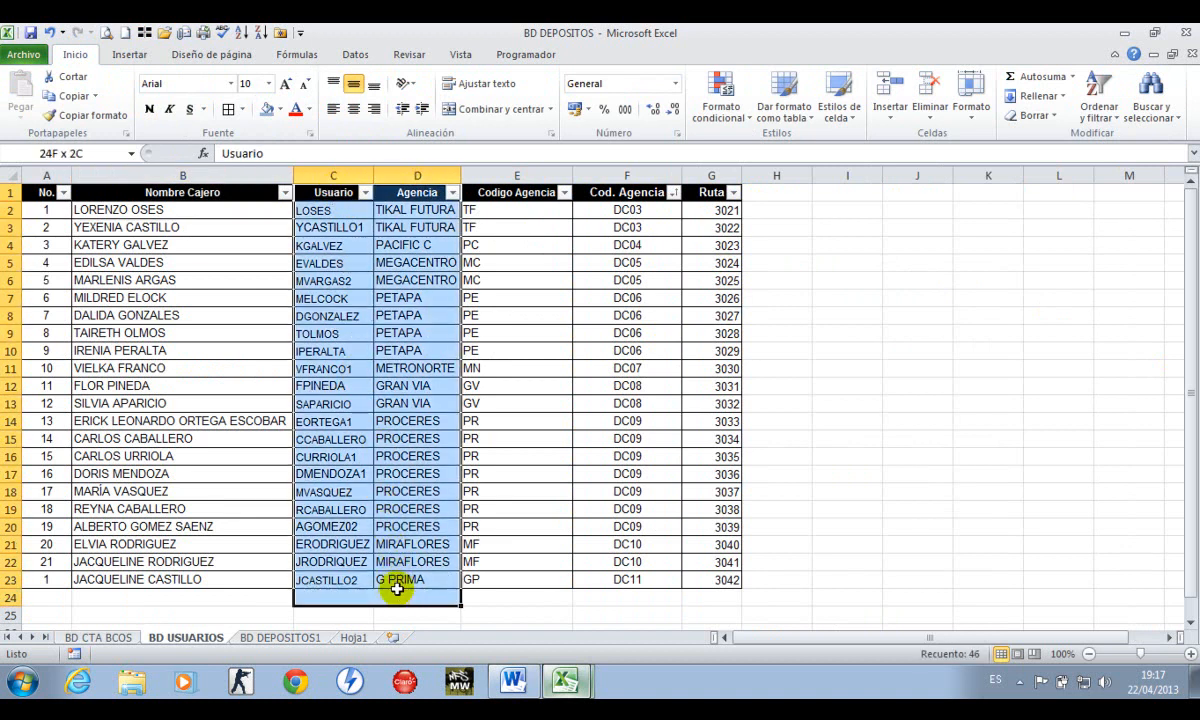
click(384, 458)
key(Left)
key(ctrl+Up)
key(Down)
key(Right)
key(Left)
key(Up)
Start a BUSCARV formula in cell O2 of BD DEPOSITOS1, using cashier cell B2 as the lookup value
key(ctrl+Page_Down)
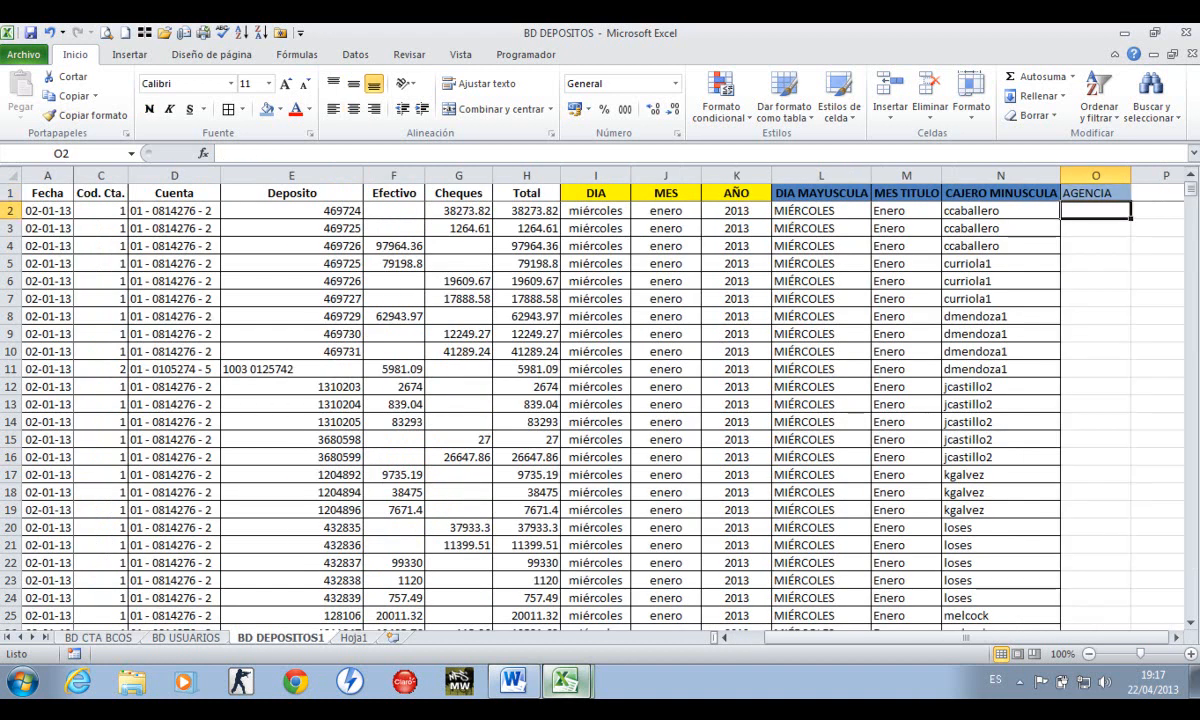
text(=)
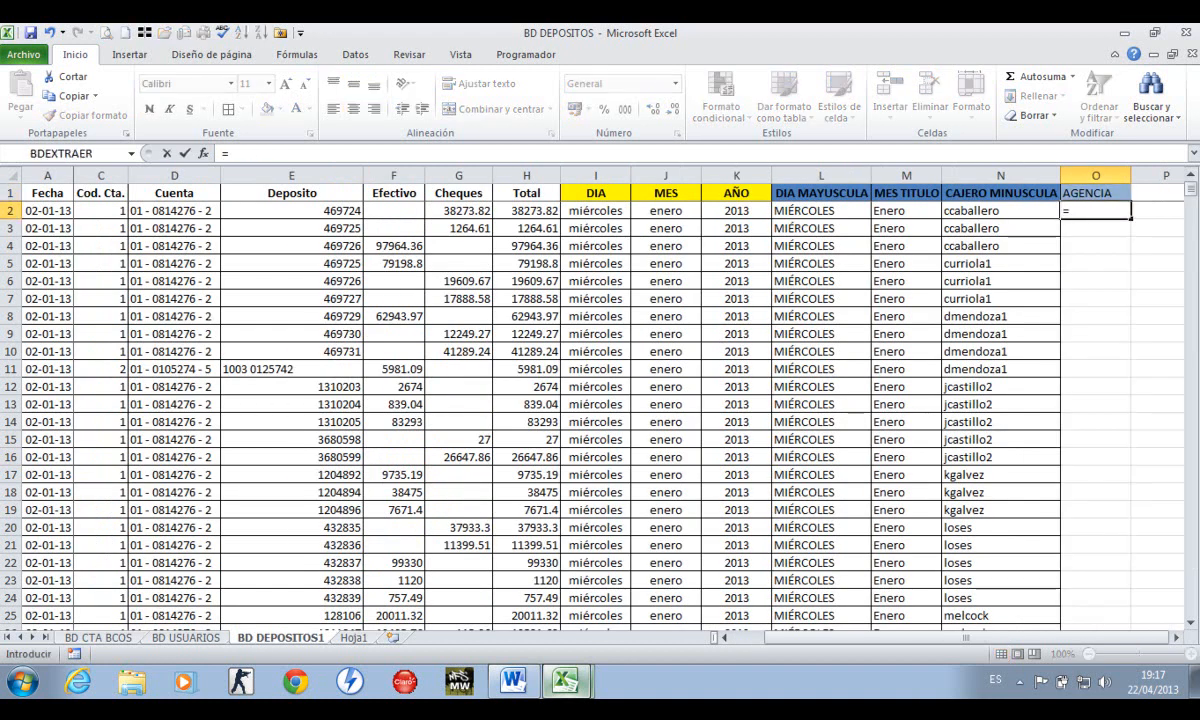
text(BUSCARV()
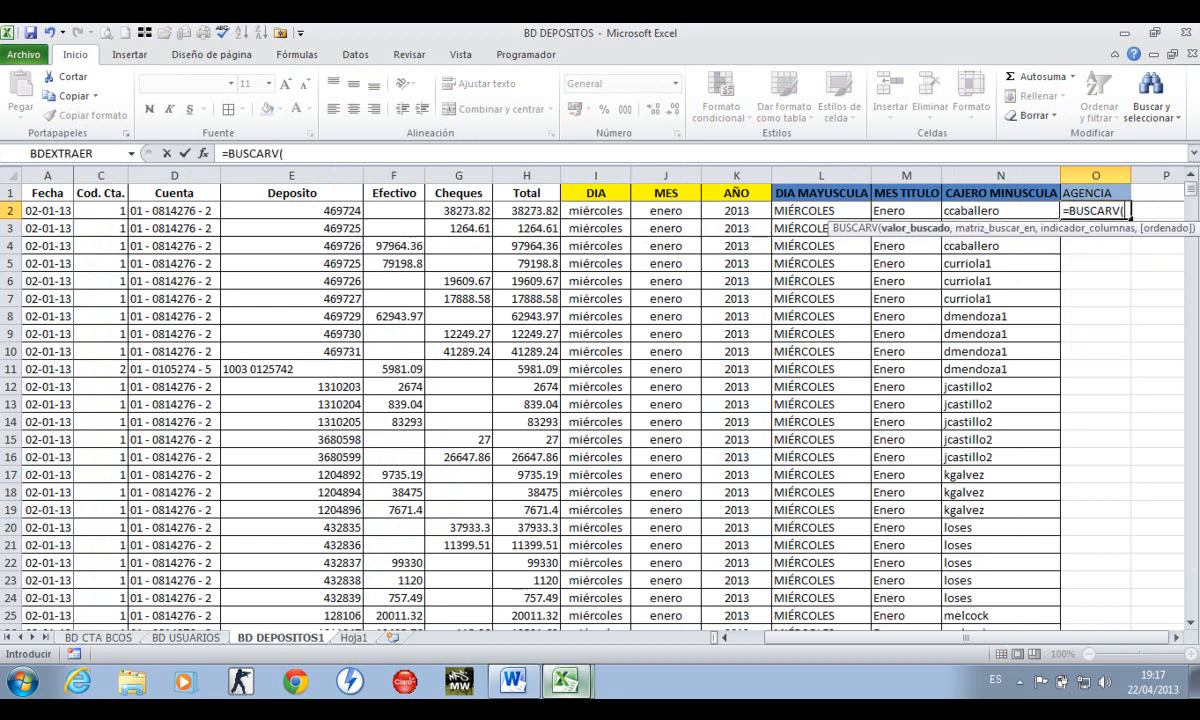
key(Left)
key(Left)
key(Left)
key(Left)
key(Left)
key(Left)
key(Left)
key(Left)
key(Left)
key(Left)
key(Left)
key(Left)
key(Left)
key(Left)
key(Right)
text(,)
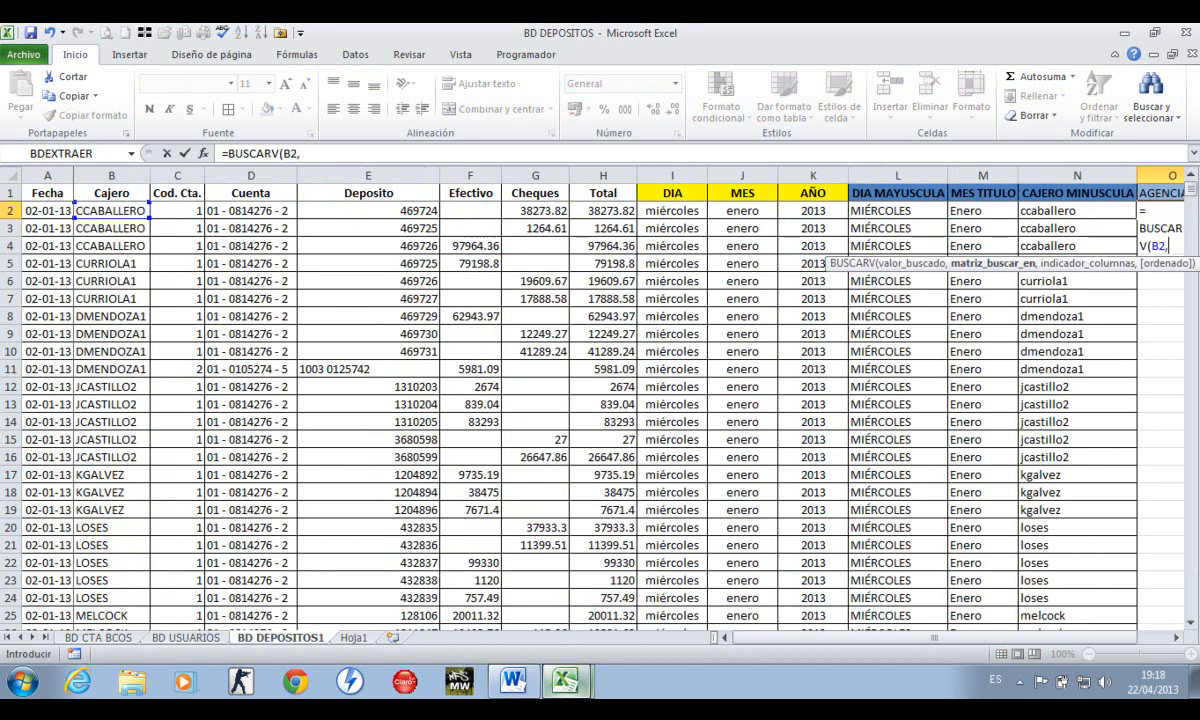
Set the formula's lookup table to the Usuario and Agencia range C1:D23 on the BD USUARIOS sheet
key(ctrl+Page_Up)
key(ctrl+Right)
key(ctrl+Left)
key(ctrl+Left)
key(Right)
key(Right)
key(Right)
key(Left)
key(shift+Right)
key(shift+Down)
key(ctrl+shift+Down)
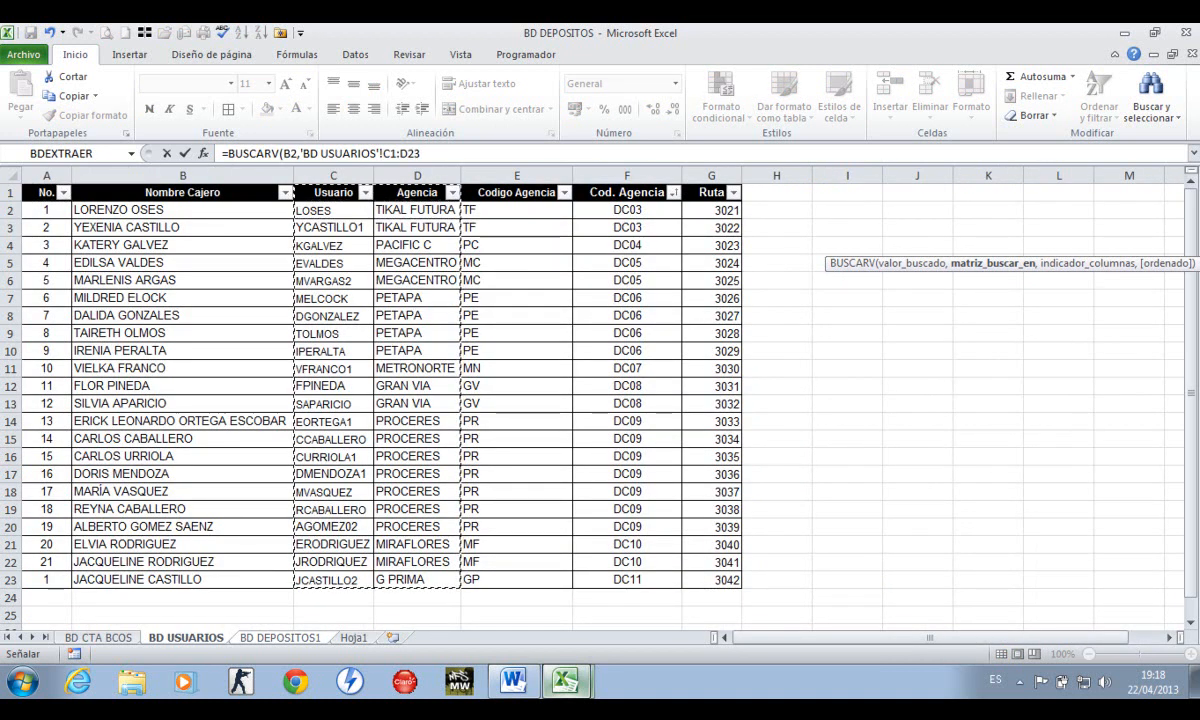
Complete the BUSCARV formula with column index 2 and exact match 0, and enter it
text(,)
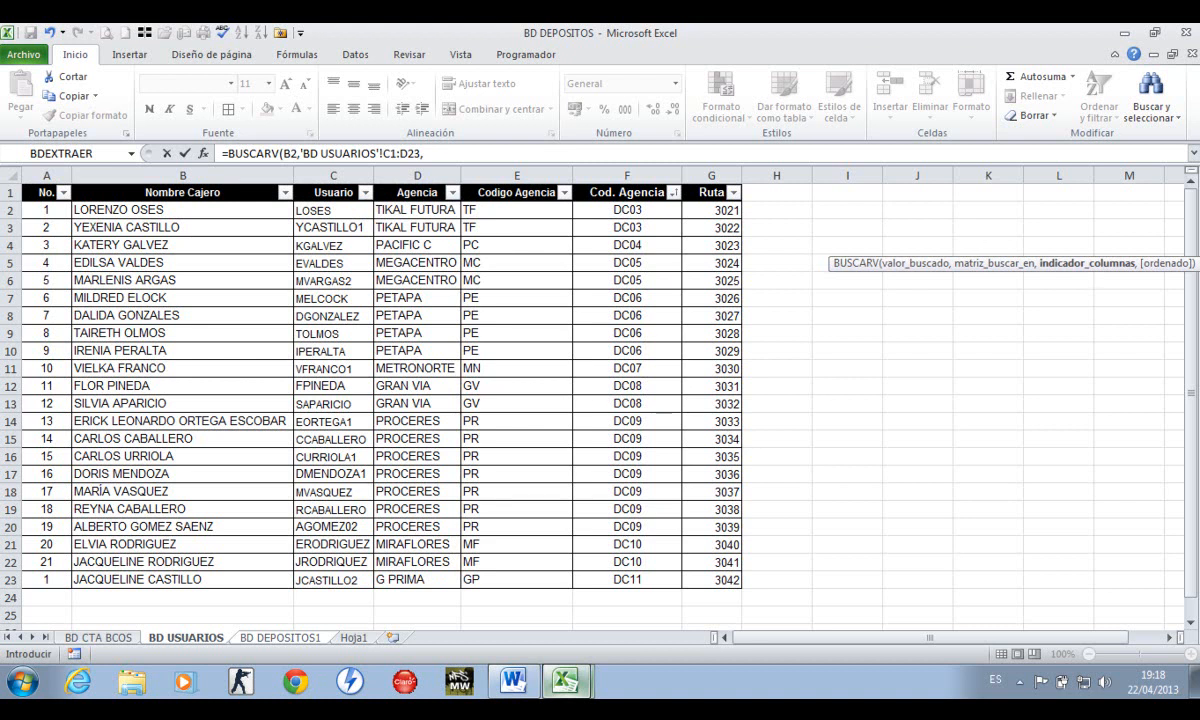
text(2,0)
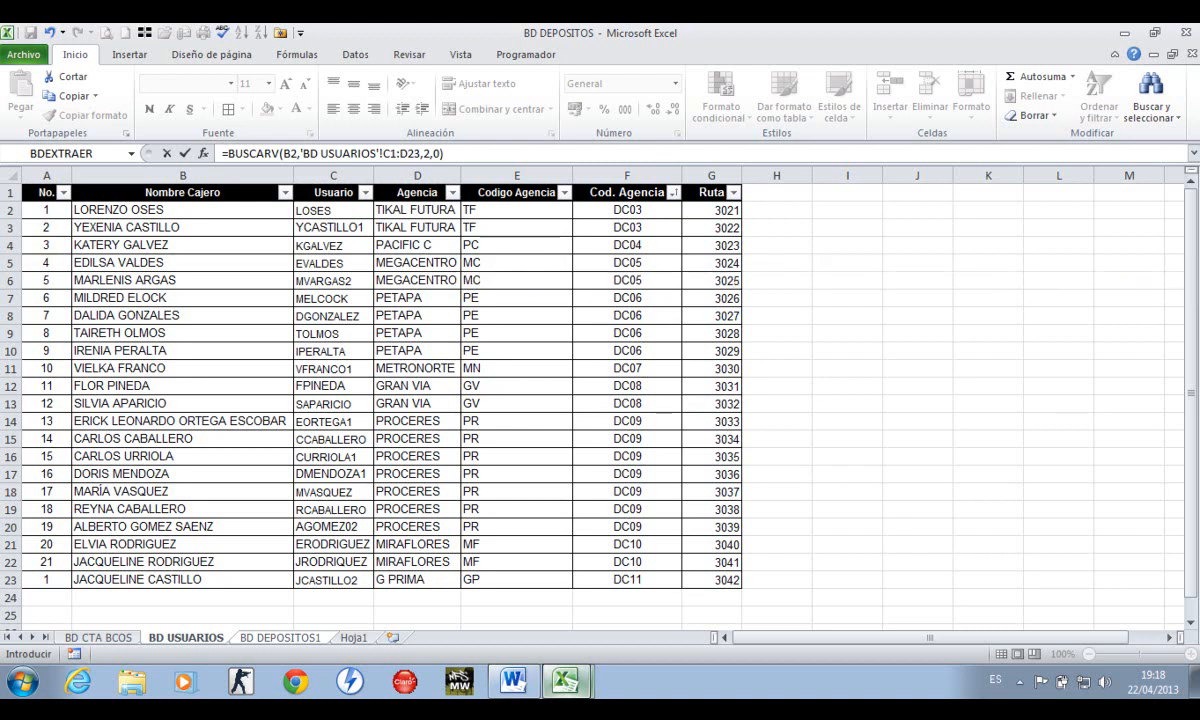
key(Return)
Review the BUSCARV formula in O2 with its referenced Cajero cell, and compare O2 with the neighbouring lowercase cashier cell
click(1096, 211)
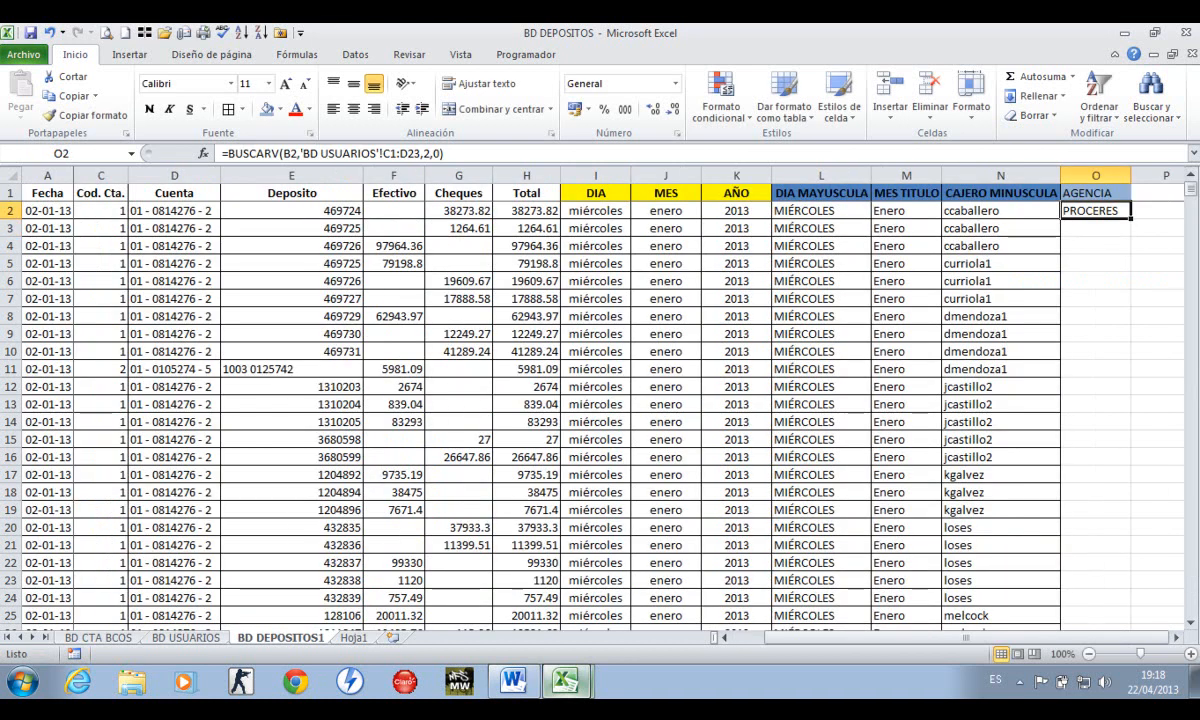
key(F2)
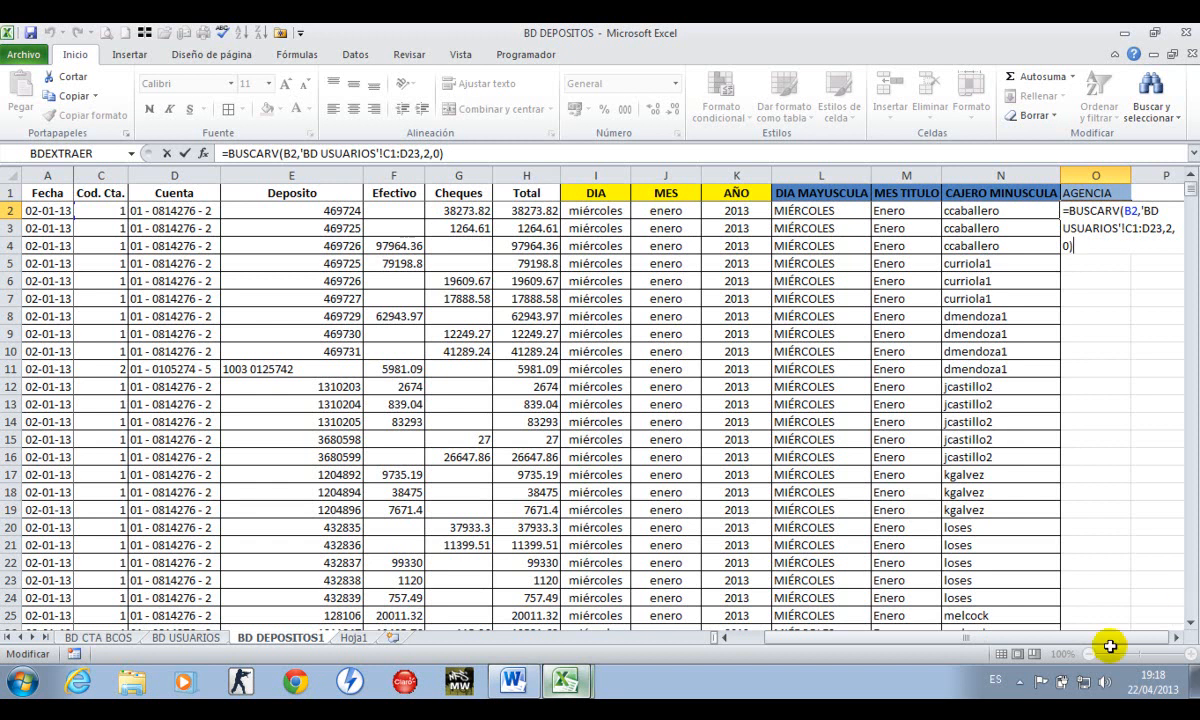
drag(905, 637, 793, 640)
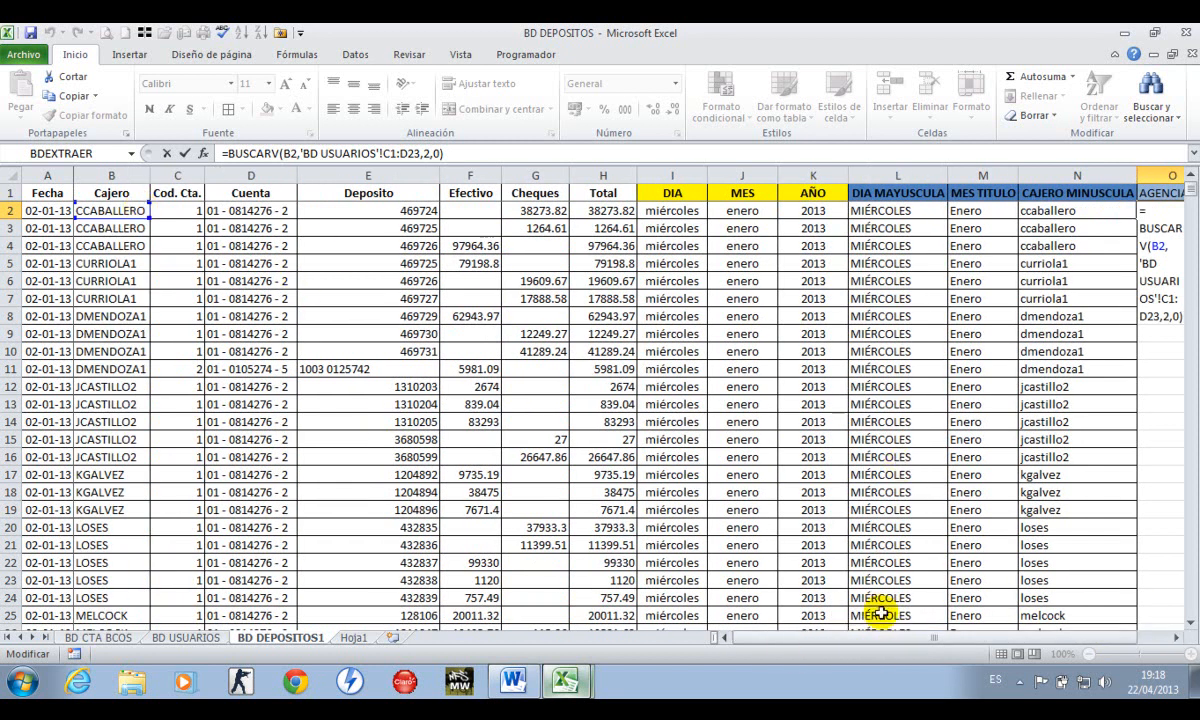
drag(897, 641, 935, 642)
key(Return)
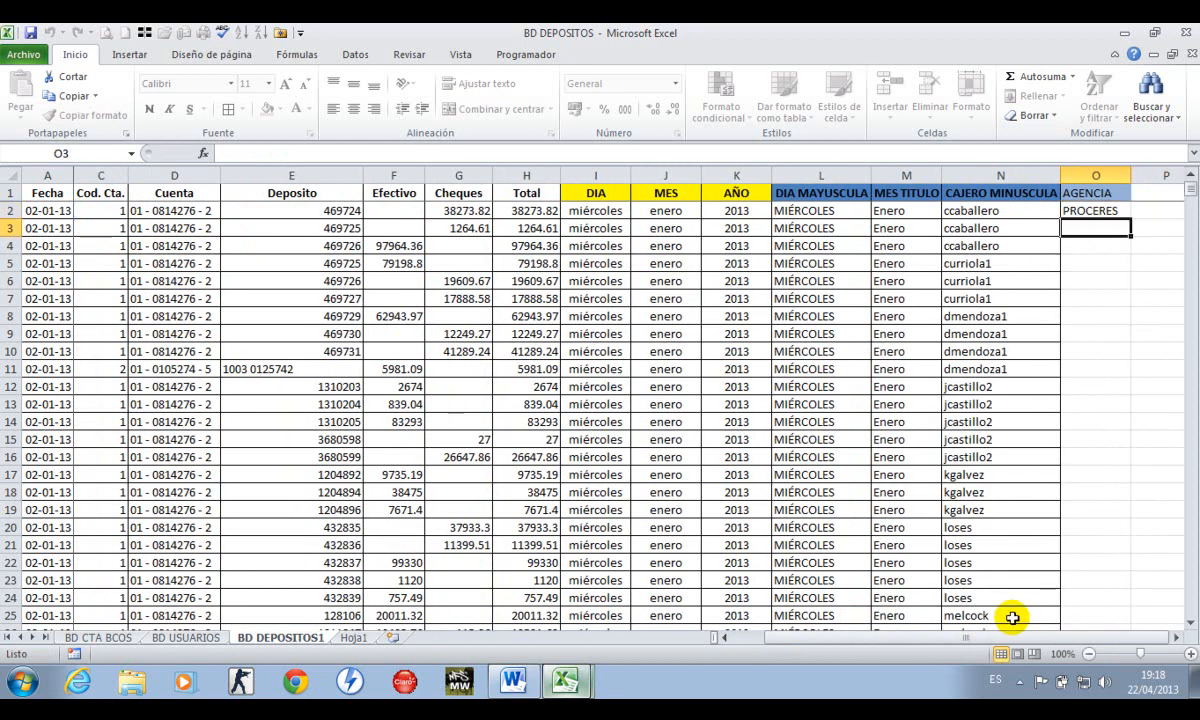
key(Up)
key(Left)
key(Right)
key(Left)
key(Right)
key(Left)
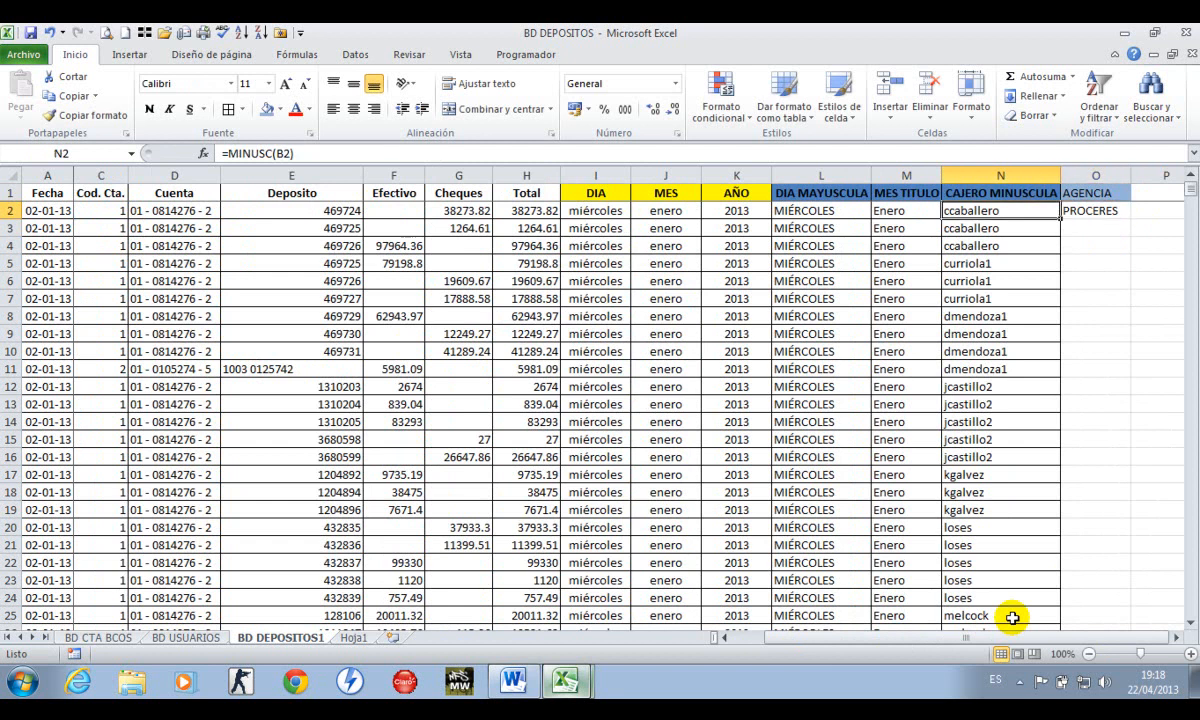
Make the lookup range in the O2 BUSCARV formula absolute, as $C$1:$D$23 on the BD USUARIOS sheet
key(Right)
key(F2)
key(Left)
key(Left)
key(Left)
key(Left)
key(Left)
key(shift+Left)
key(shift+Left)
key(F4)
key(F4)
key(Return)
Enter a placeholder 0 in O3518, the last data row of the AGENCIA column
key(Up)
key(Left)
key(ctrl+Down)
key(Right)
text(0)
key(Return)
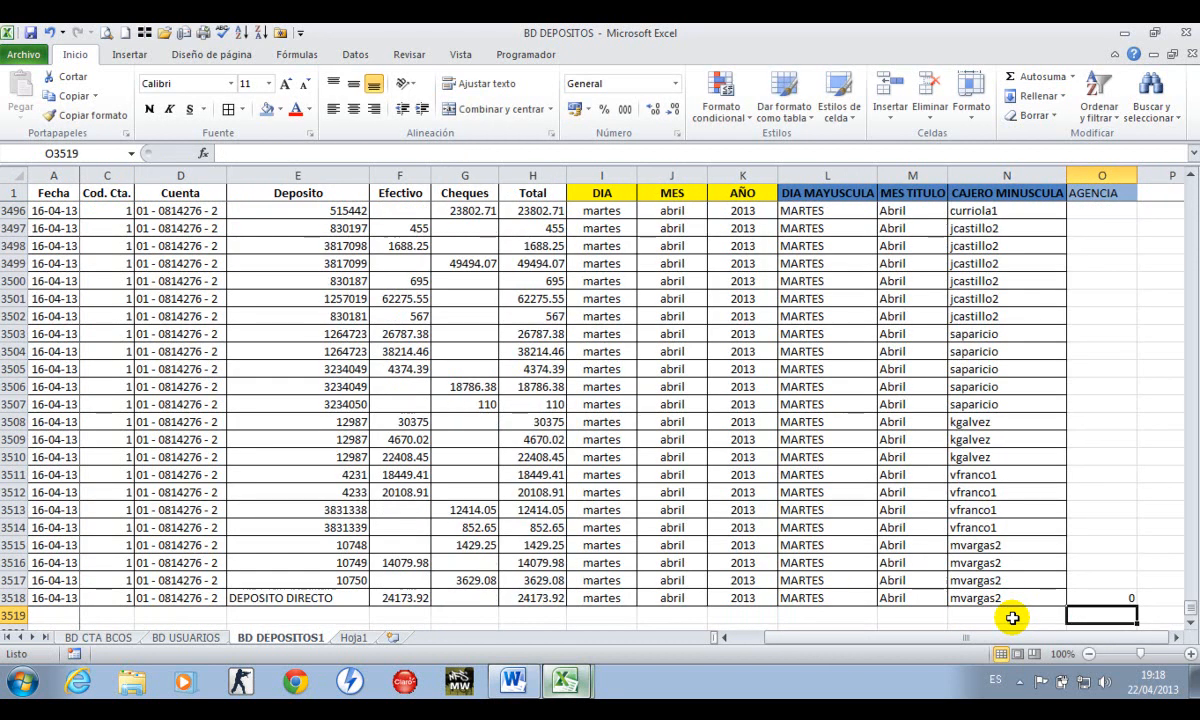
Copy the O2 BUSCARV formula down the AGENCIA column through O3518
key(ctrl+Up)
key(ctrl+Up)
key(ctrl+c)
key(ctrl+shift+Down)
key(Return)
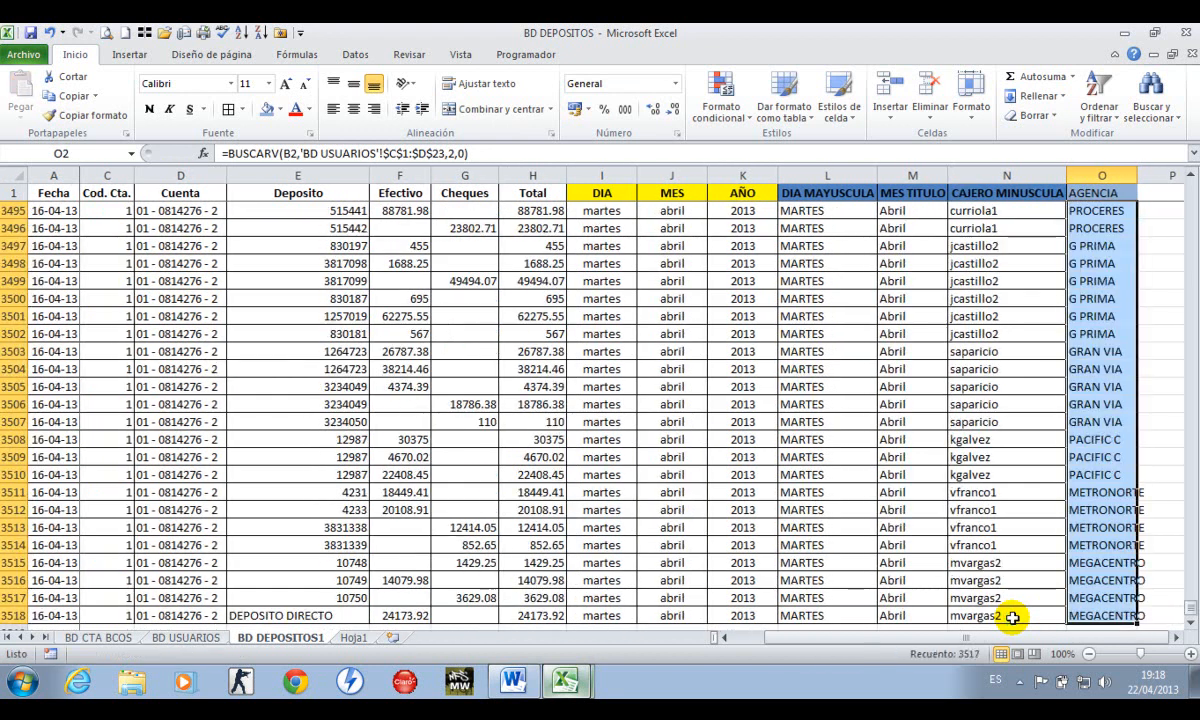
Apply cell borders to the whole AGENCIA column, from the header in O1 down to O3518
key(ctrl+Up)
key(Down)
key(Up)
key(ctrl+shift+Down)
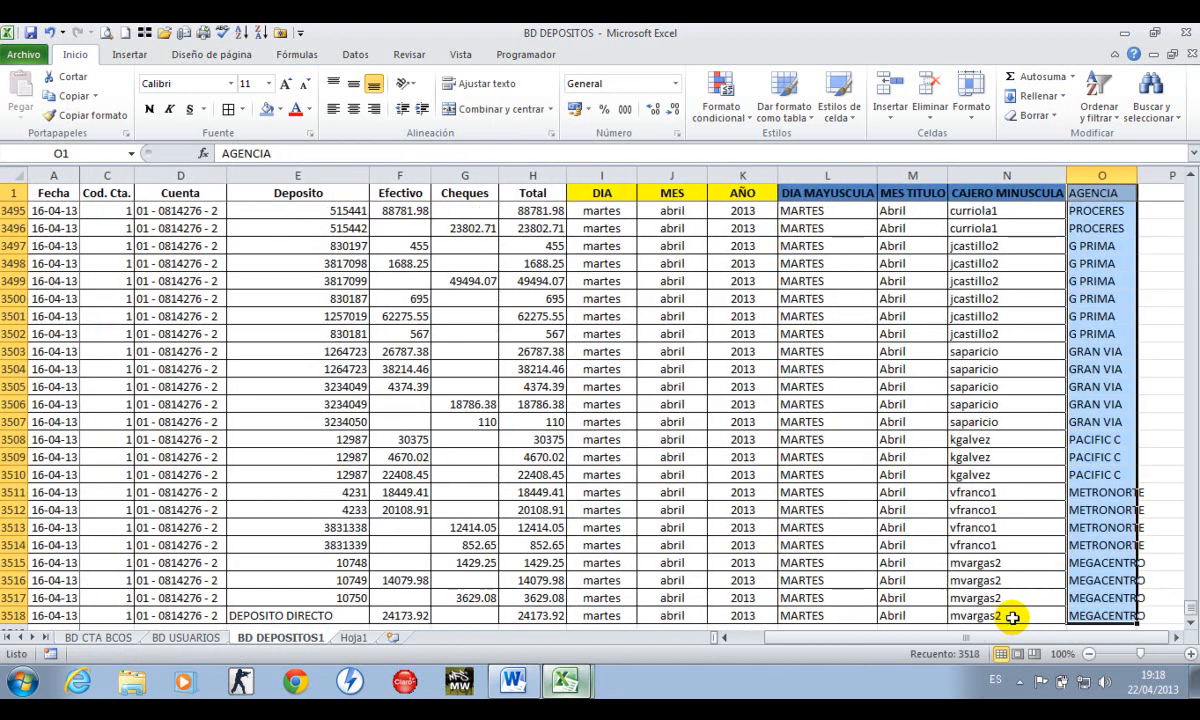
click(230, 111)
key(ctrl+Up)
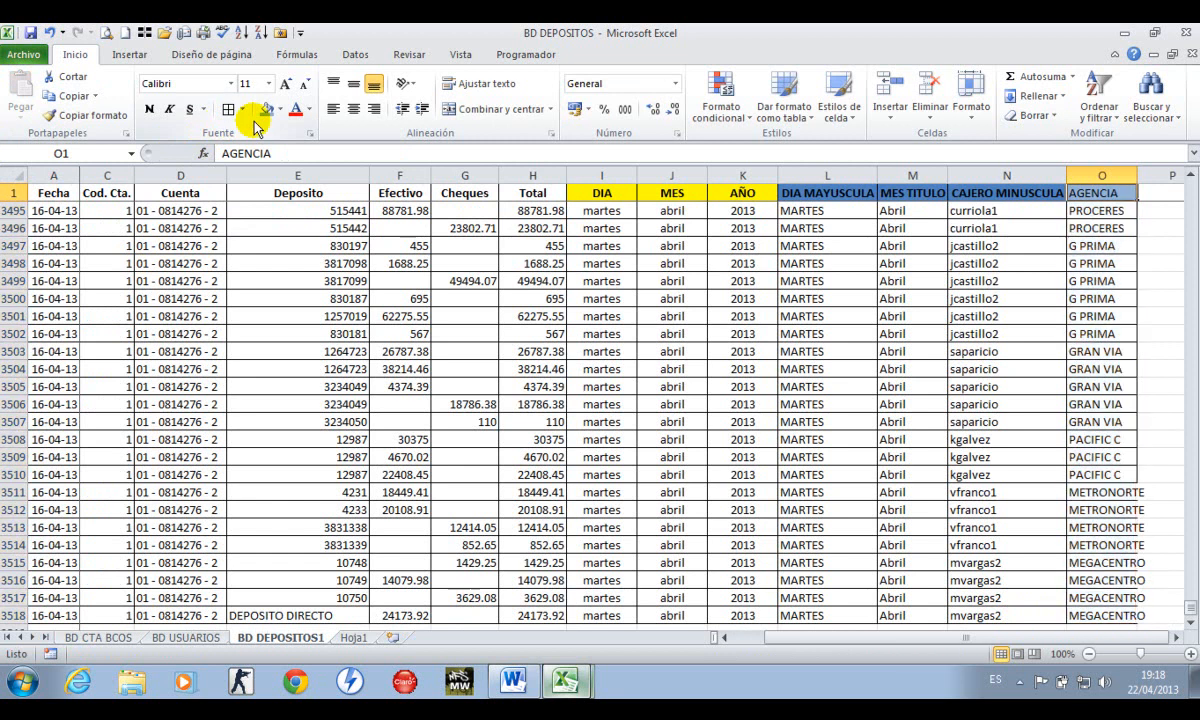
Compare the original Cajero column with the agencies returned in column O, and review the BUSCARV formula in O2
key(Down)
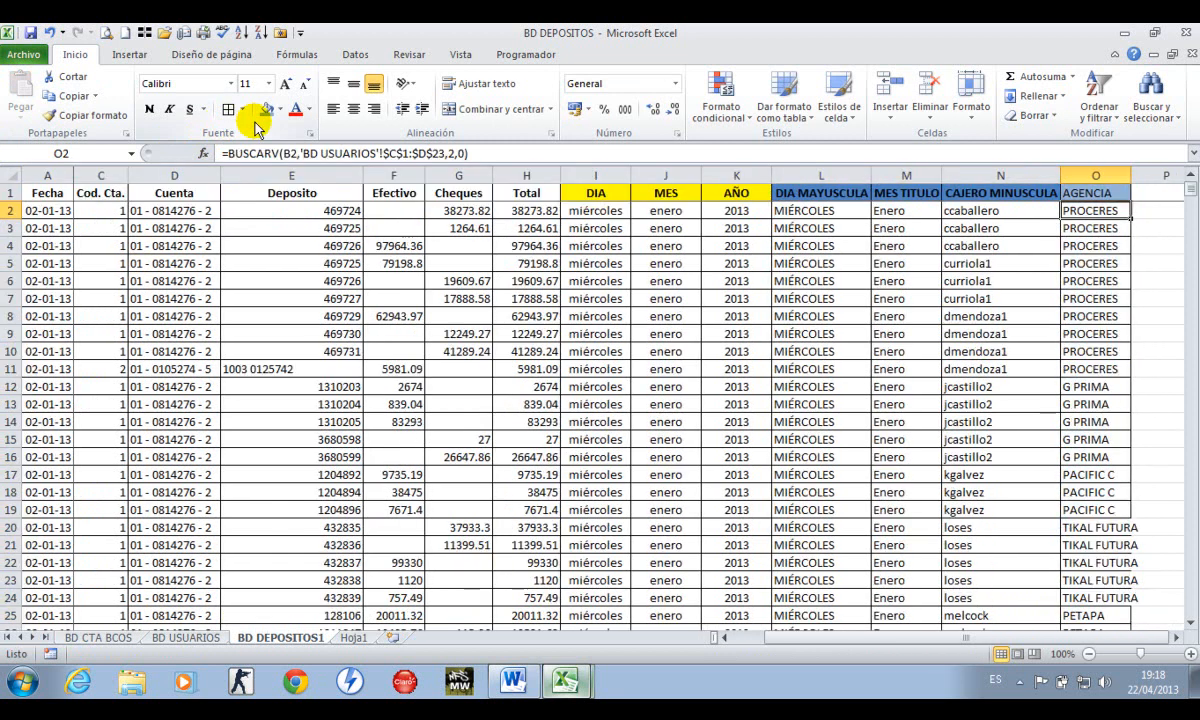
key(Left)
key(Left)
key(Left)
key(Left)
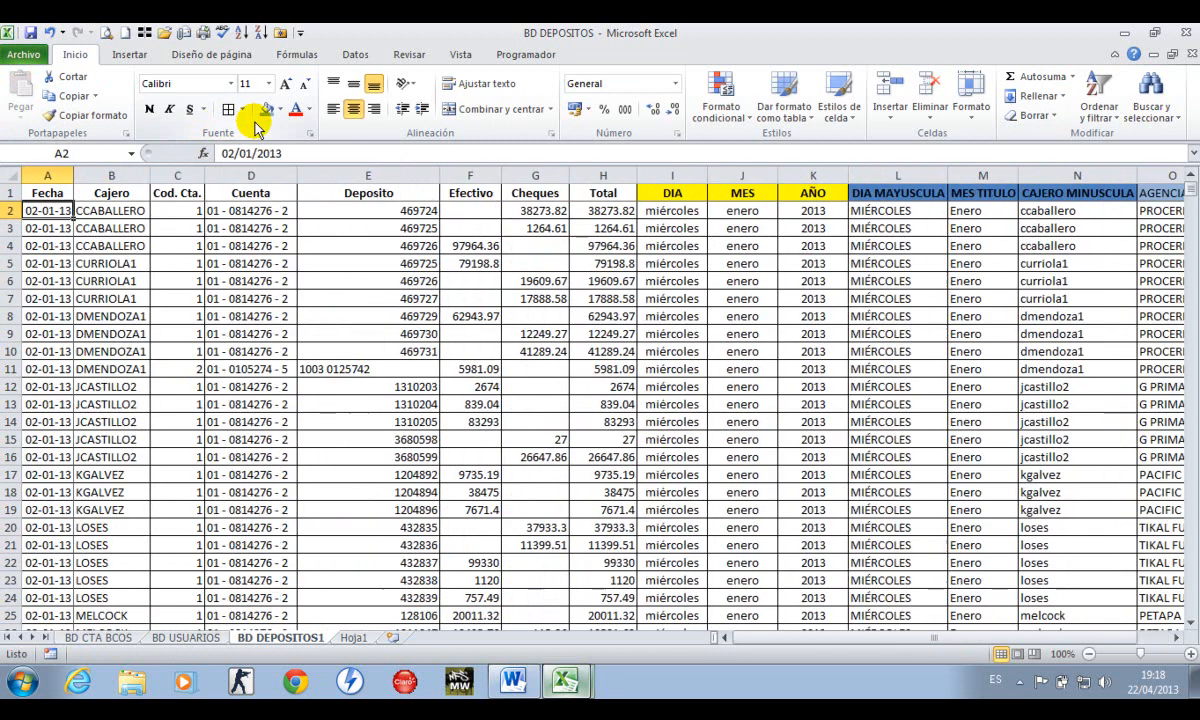
key(Right)
key(Right)
key(Right)
key(Right)
key(Right)
key(Right)
key(Right)
key(Right)
key(Right)
key(Right)
key(Right)
key(Right)
key(Right)
key(Right)
key(Right)
key(Right)
key(Right)
key(Right)
key(Right)
key(Right)
key(Right)
key(ctrl+Left)
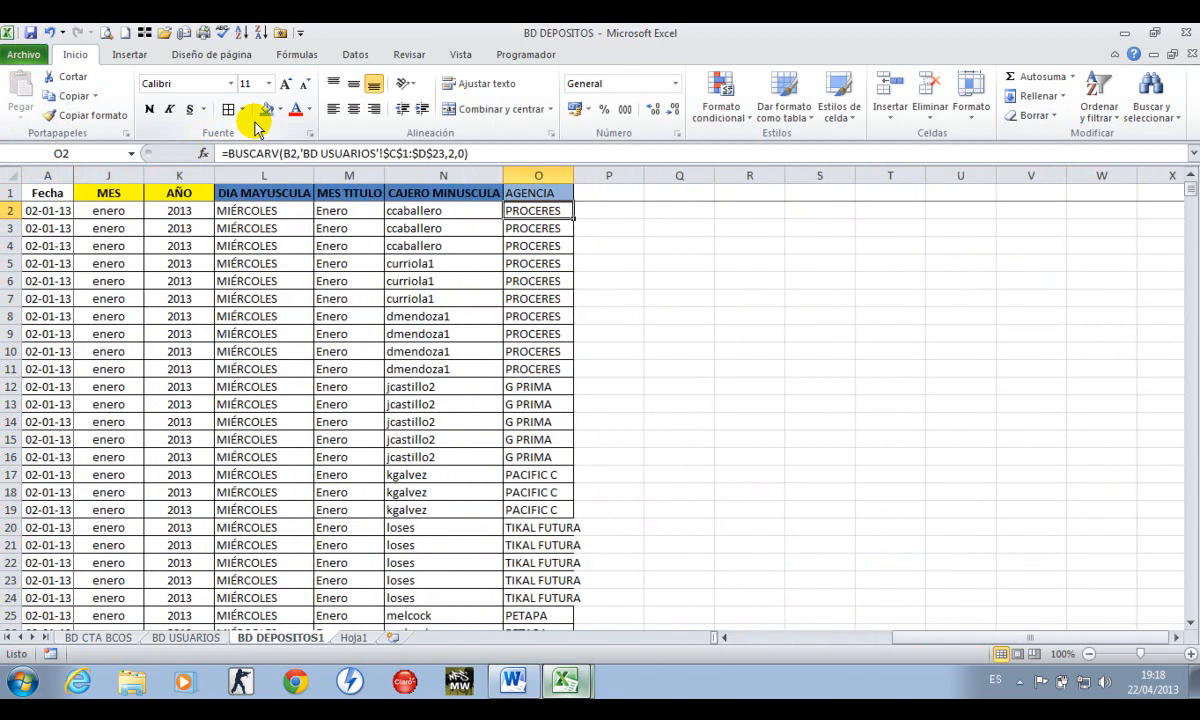
key(F2)
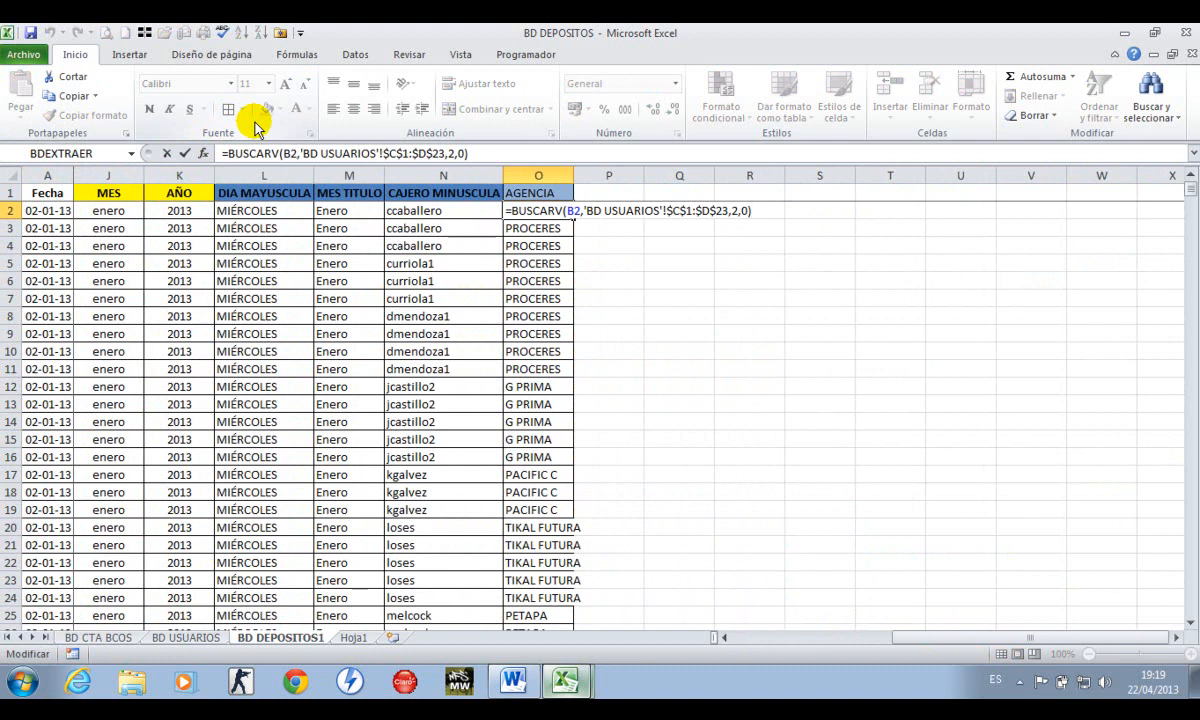
key(Return)
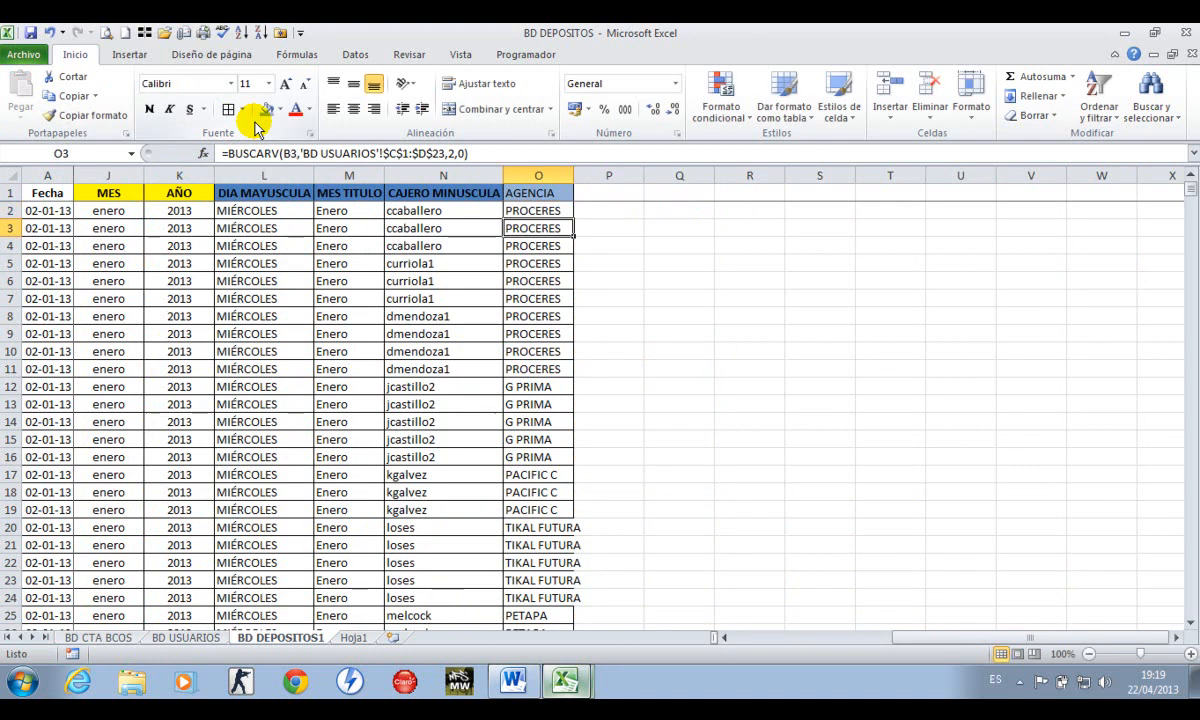
Switch to the CRONOGRAMA - TALLER workbook and mark example 5, Funcion "Buscador", as done in the Estado column
mouse_move(578, 678)
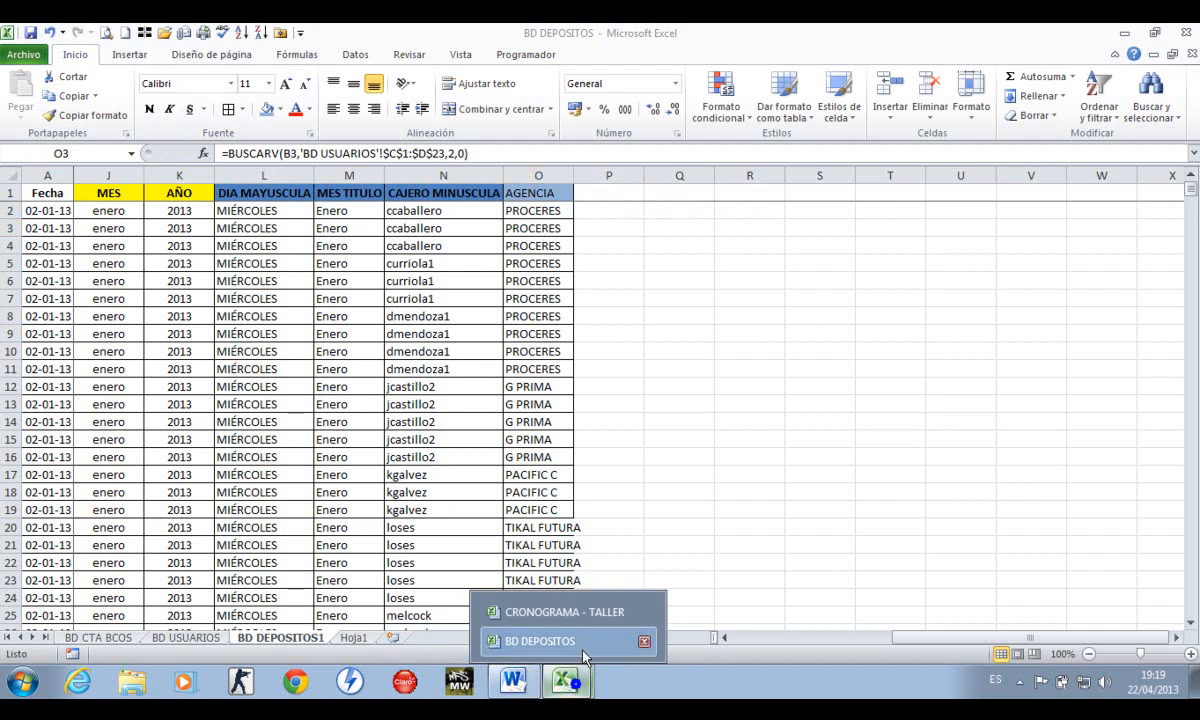
click(572, 610)
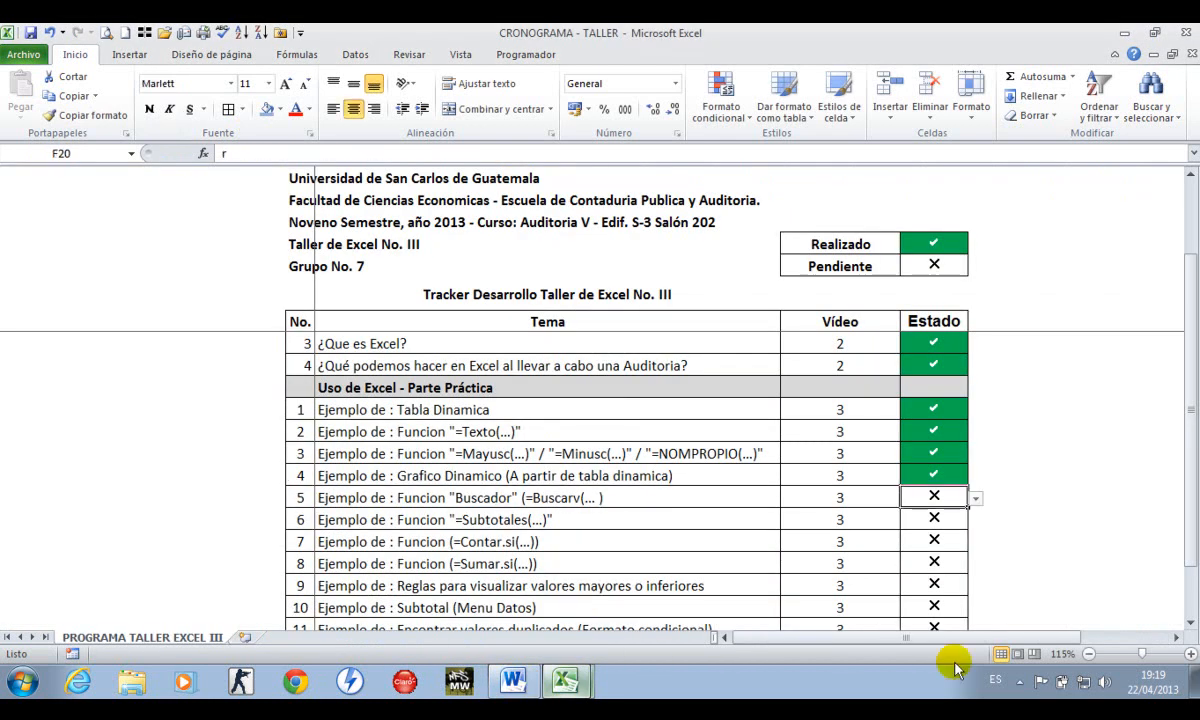
text(A)
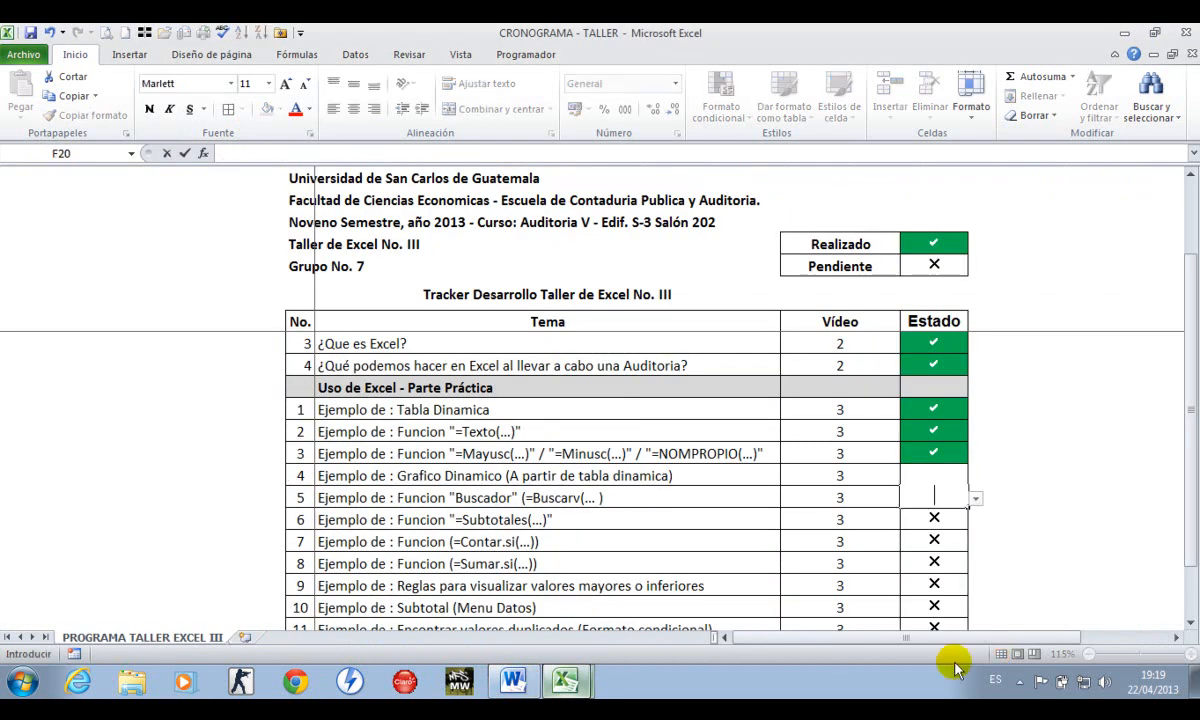
key(Return)
key(Left)
key(Left)
key(Left)
key(Left)
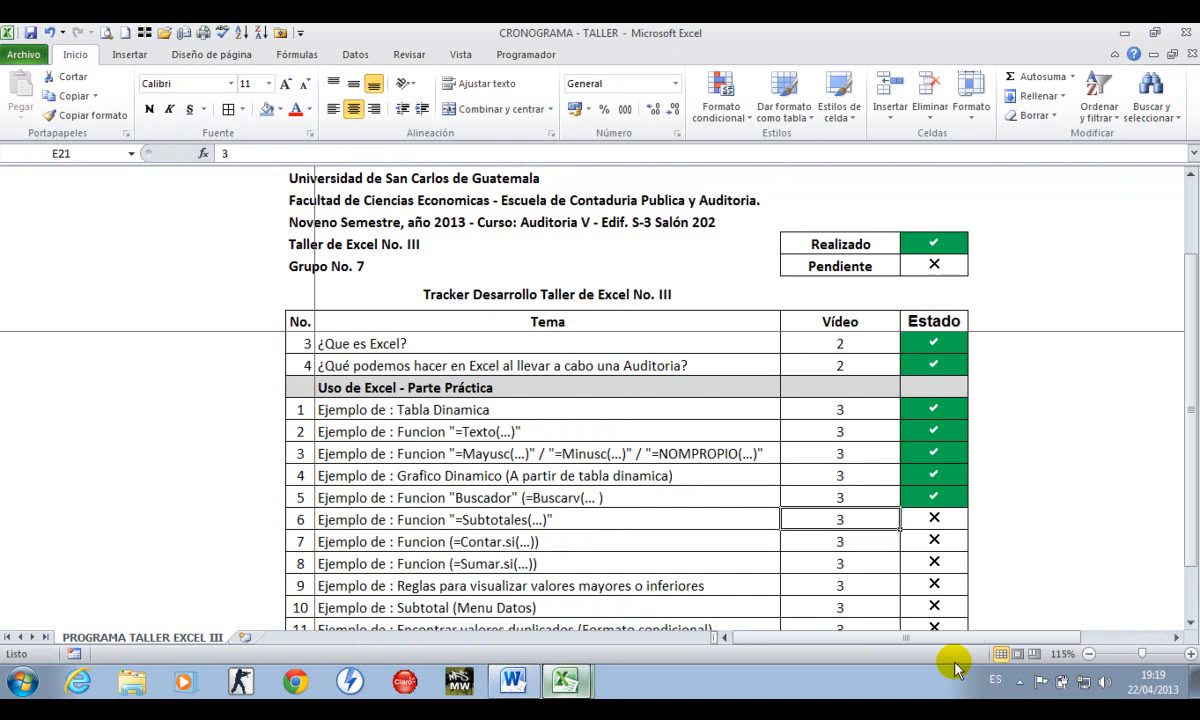
key(Right)
key(Right)
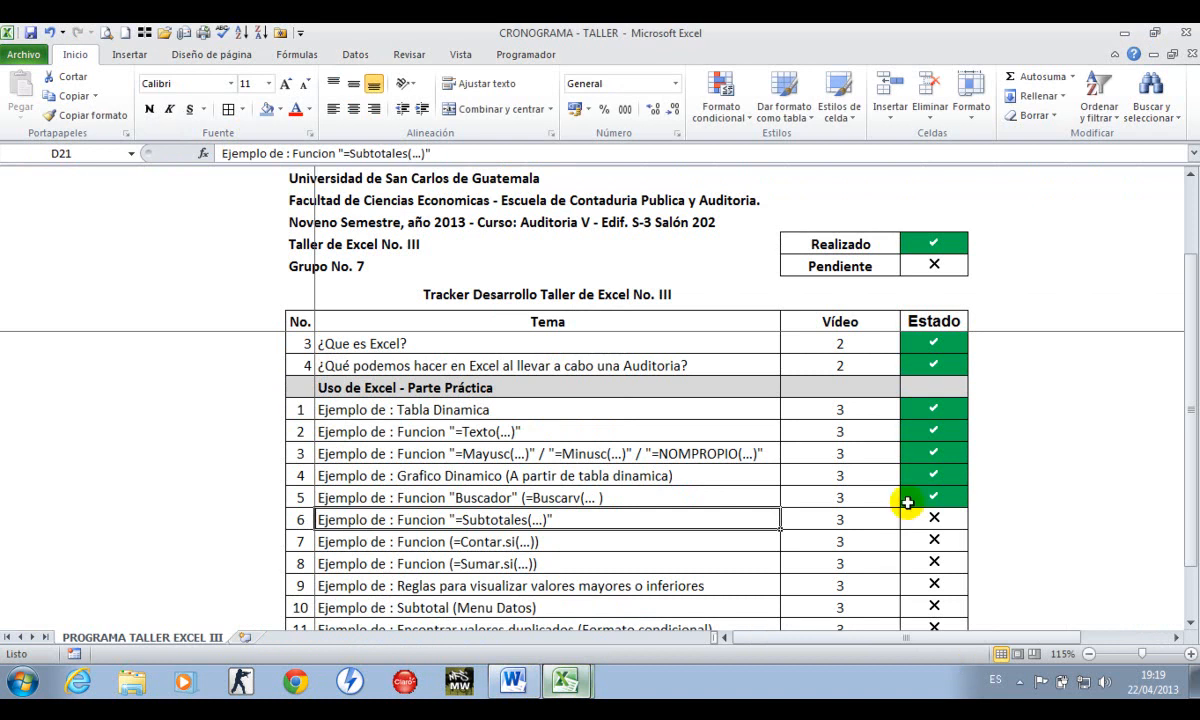
Return to the BD DEPOSITOS workbook and go to the end of the deposit data in the Cajero column
click(566, 681)
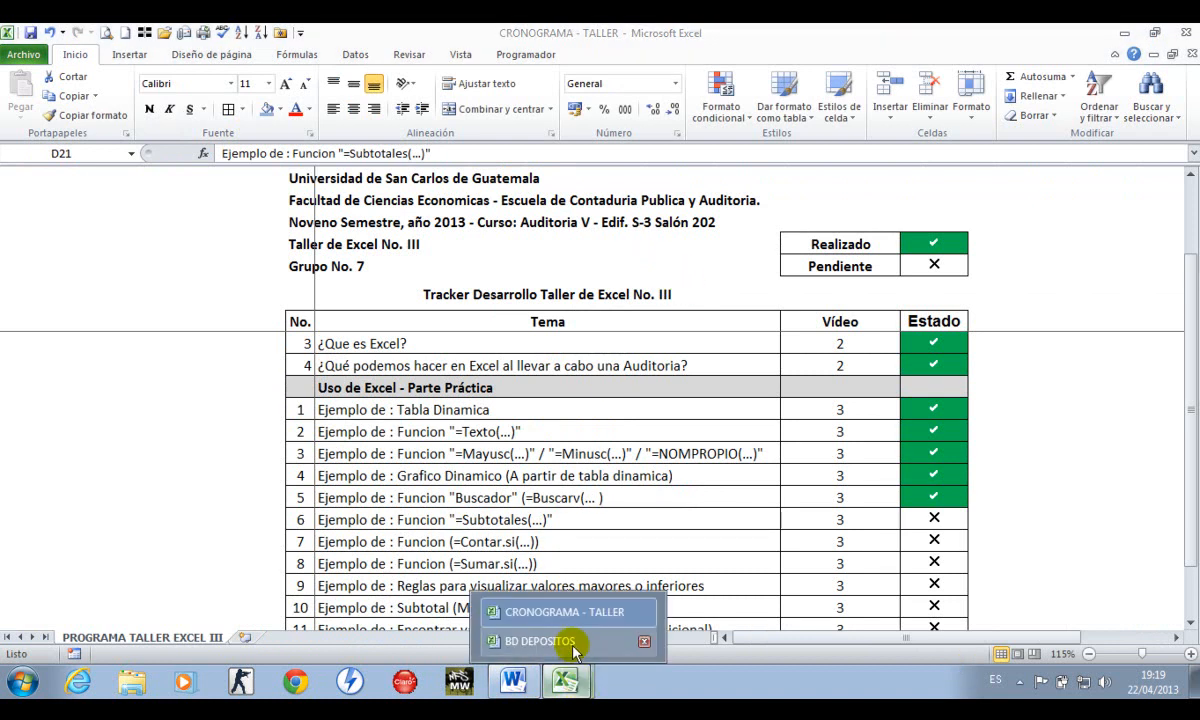
click(574, 648)
click(616, 334)
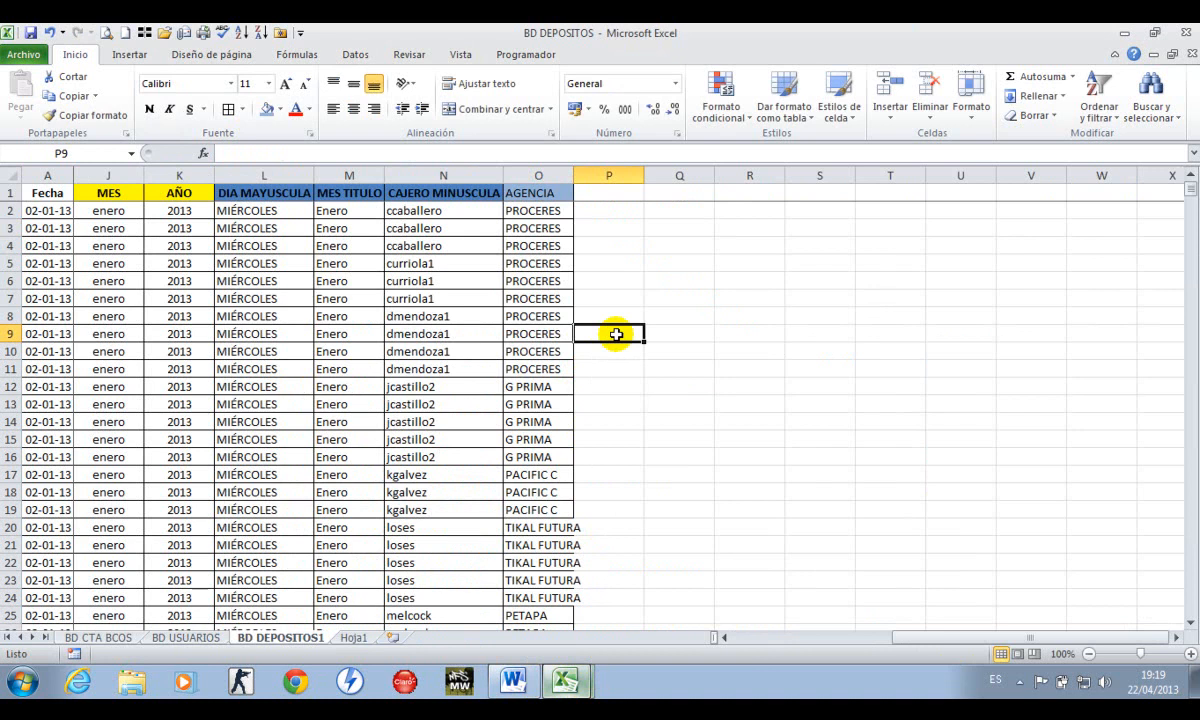
key(ctrl+Left)
key(ctrl+Left)
key(ctrl+Left)
key(ctrl+Left)
key(Right)
key(Right)
key(Left)
key(ctrl+Down)
key(Down)
key(Down)
key(Down)
key(Down)
key(Down)
key(Down)
key(Down)
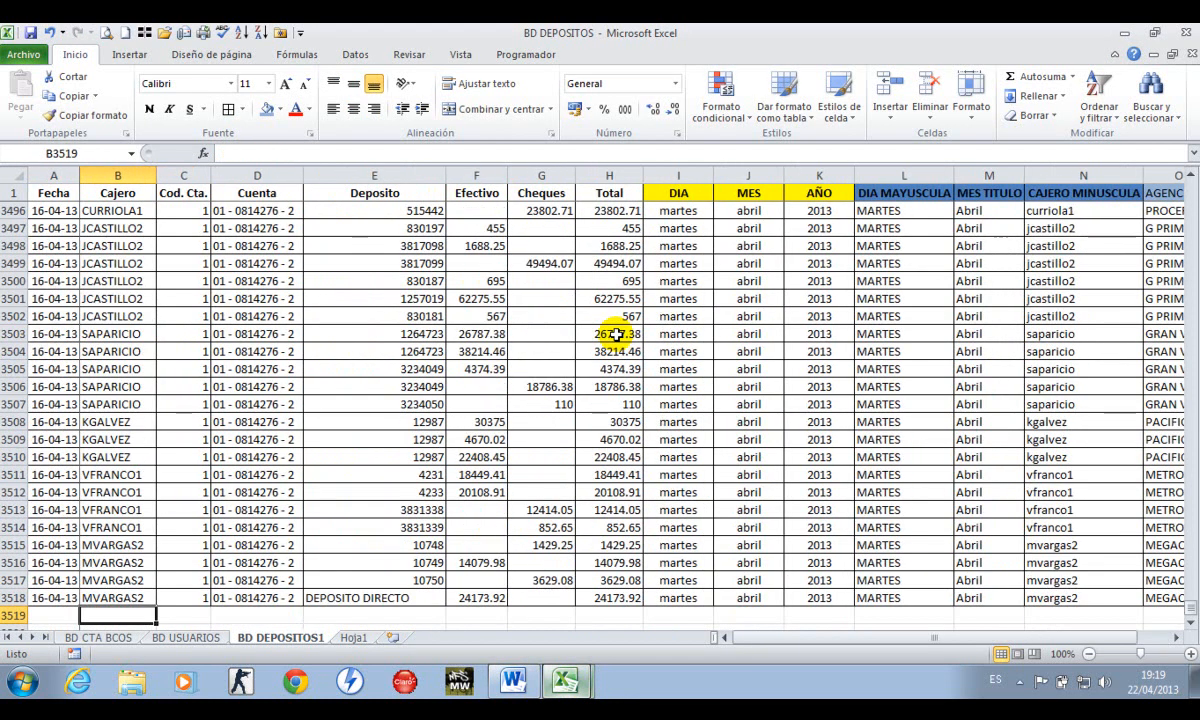
Start a SUBTOTALES formula with function number 9 in F3520, two rows below the Efectivo data
key(ctrl+Up)
key(Down)
key(Right)
key(Right)
key(Right)
key(Right)
key(Right)
key(Right)
key(Down)
key(Left)
key(Left)
key(Left)
key(Right)
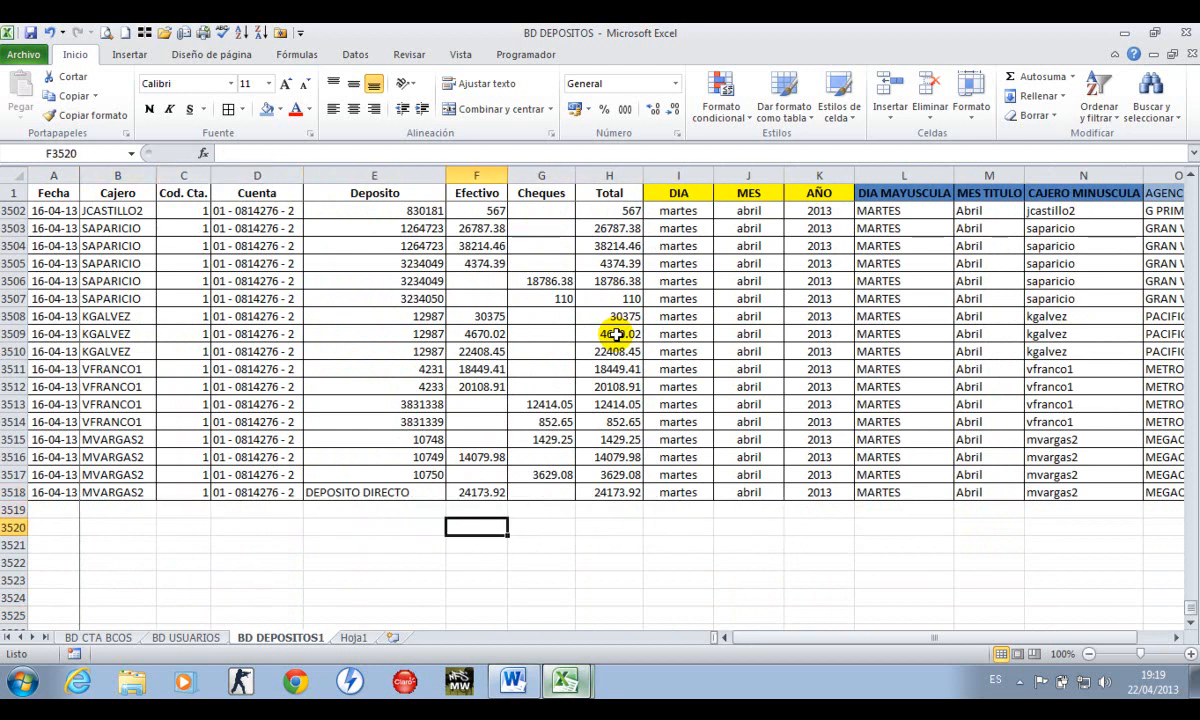
text(=)
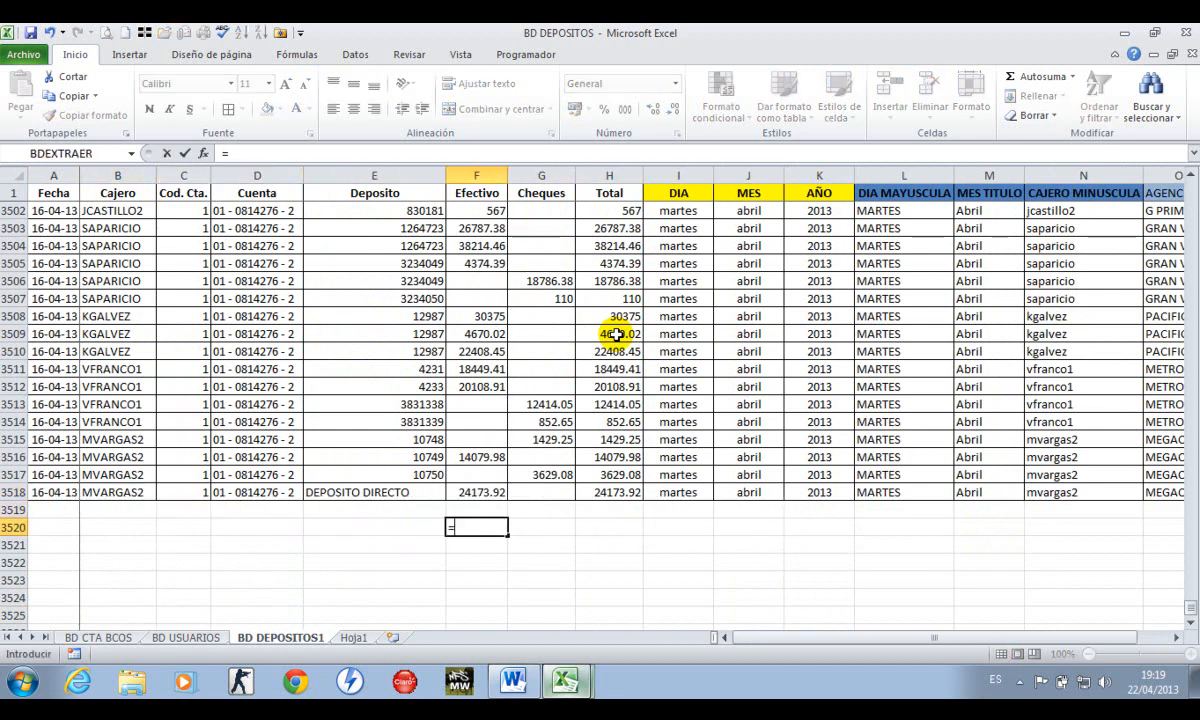
text(subtotales(9,)
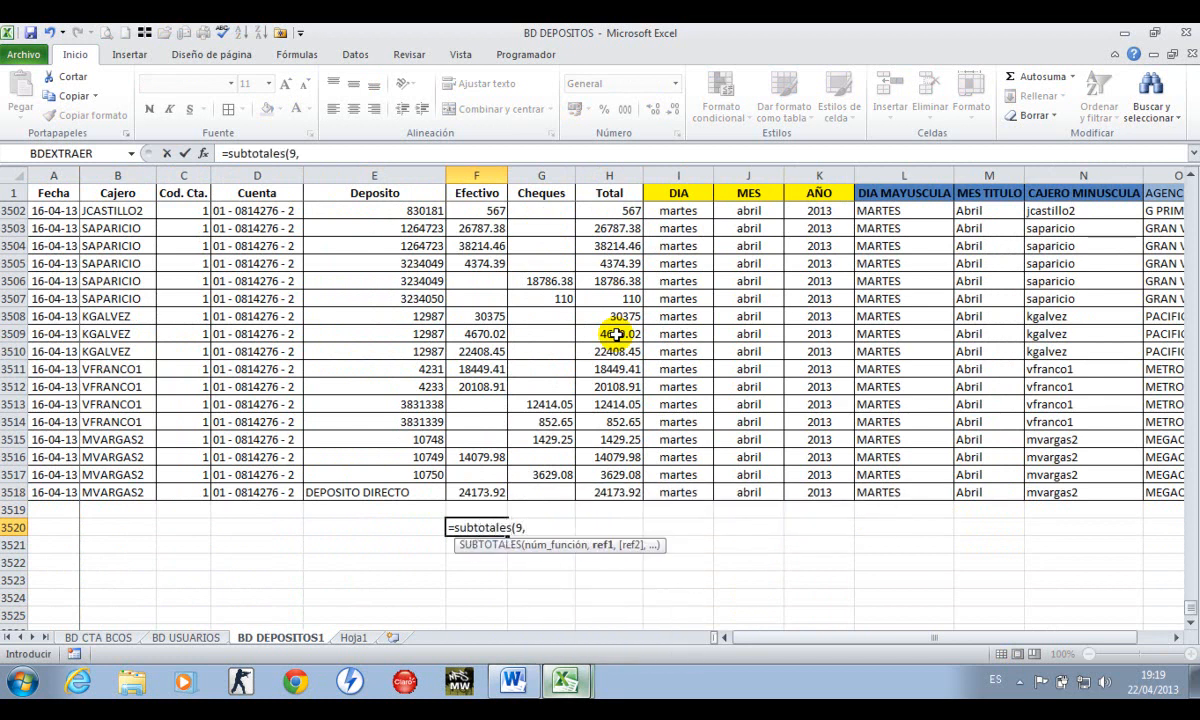
Review the list of SUBTOTALES function numbers and keep 9 - SUMA as the formula's first argument
key(BackSpace)
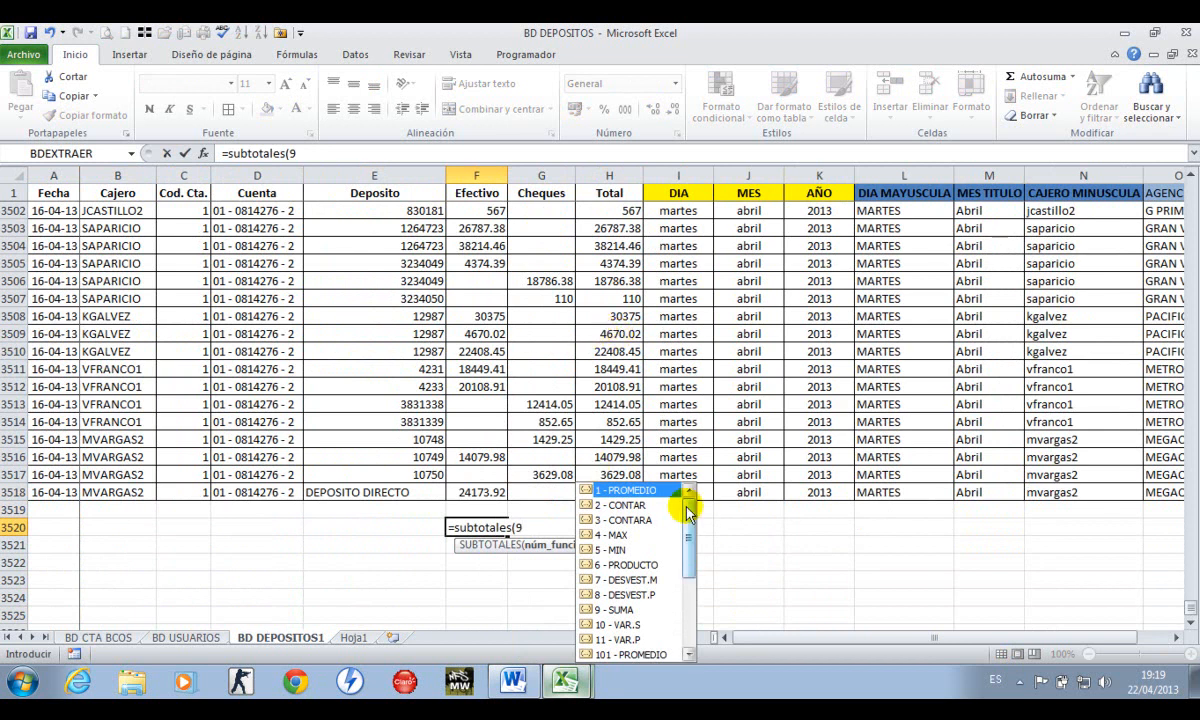
mouse_move(690, 513)
mouse_down()
mouse_move(684, 633)
mouse_move(690, 490)
mouse_up()
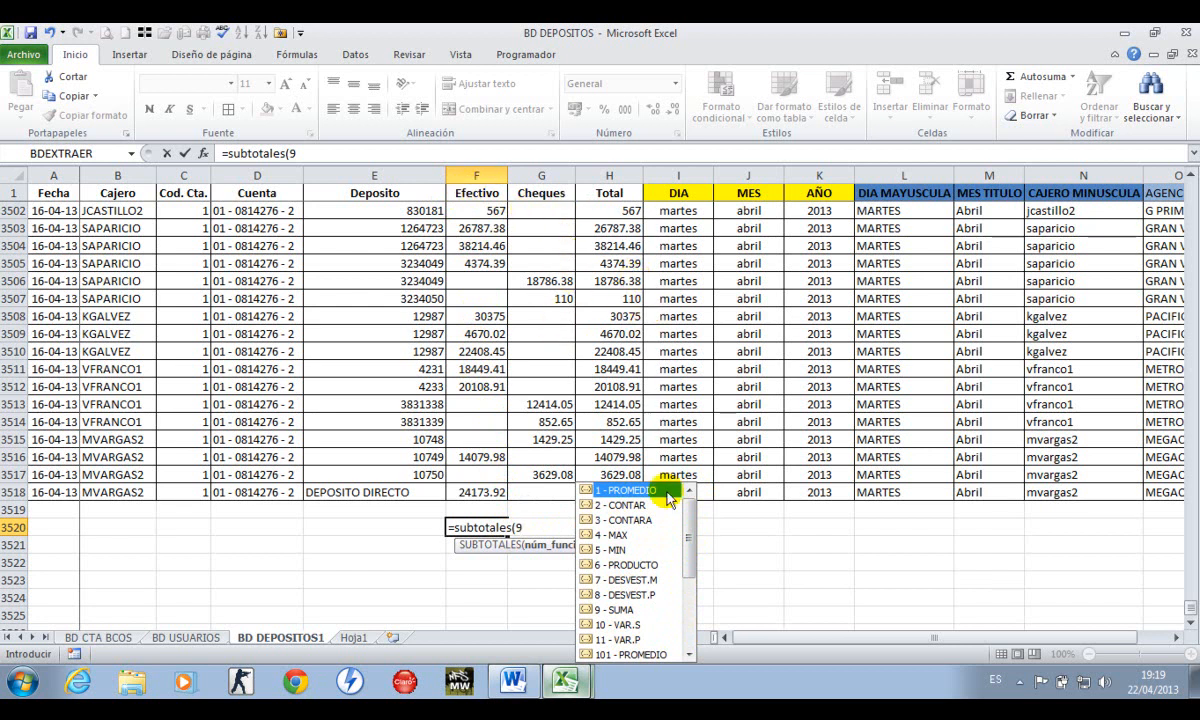
drag(692, 555, 693, 577)
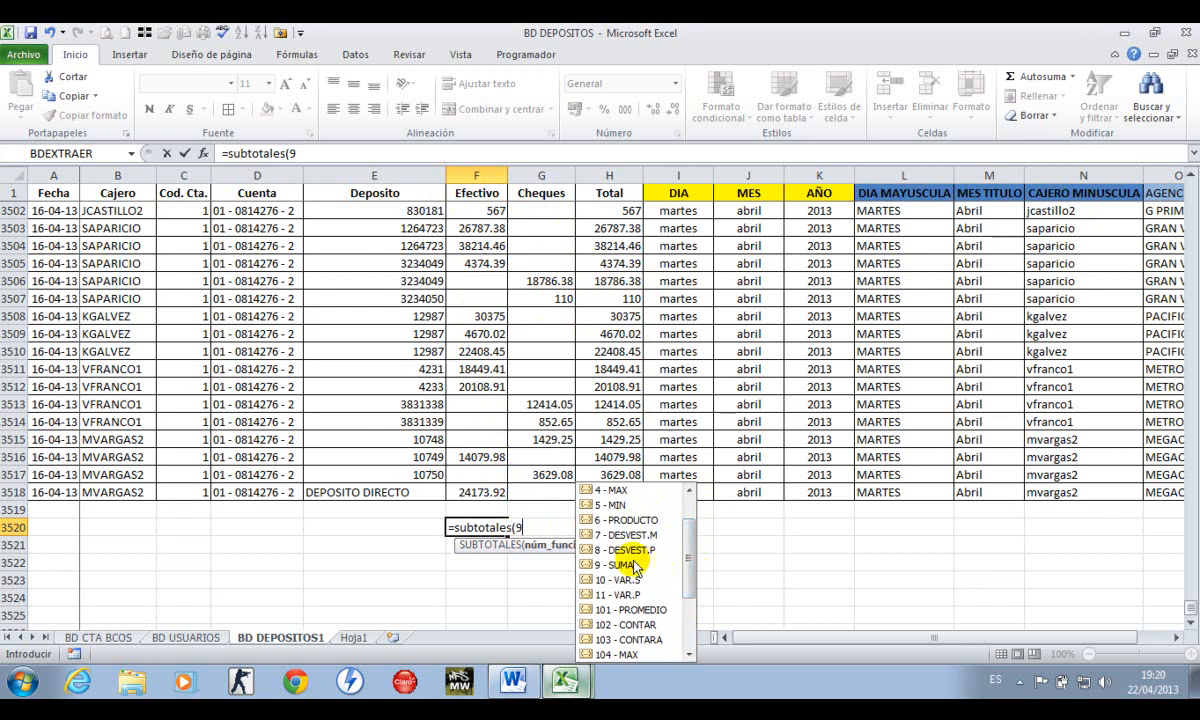
click(611, 566)
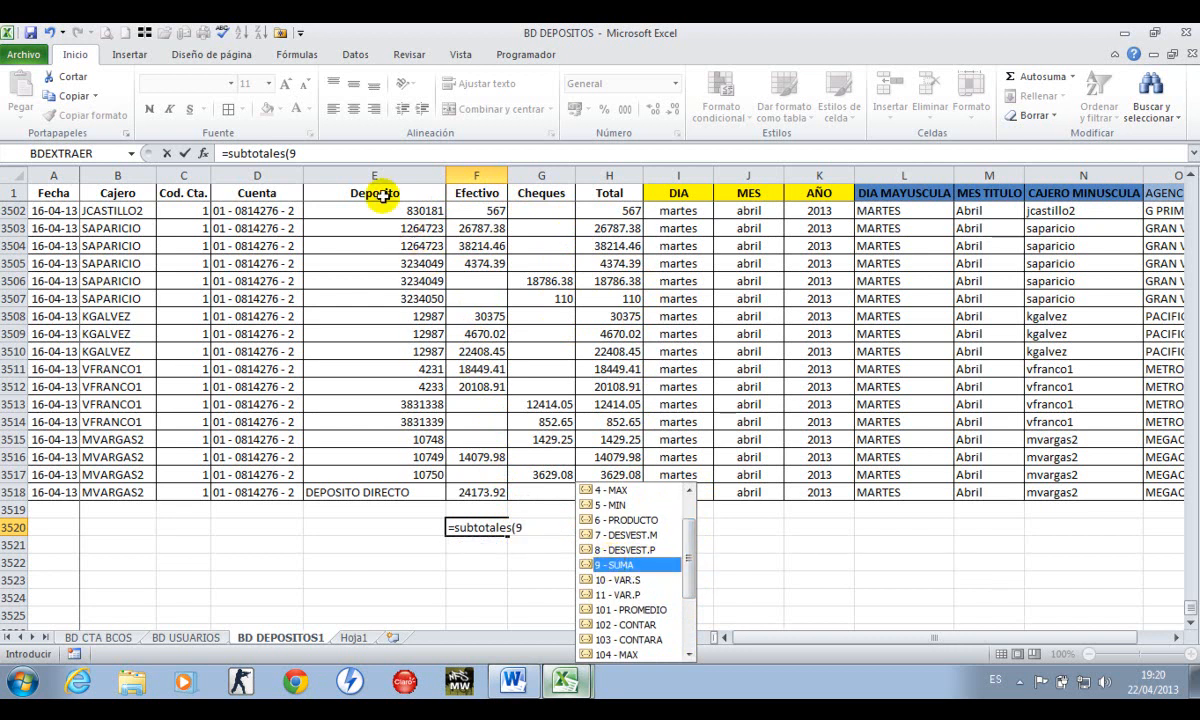
click(329, 155)
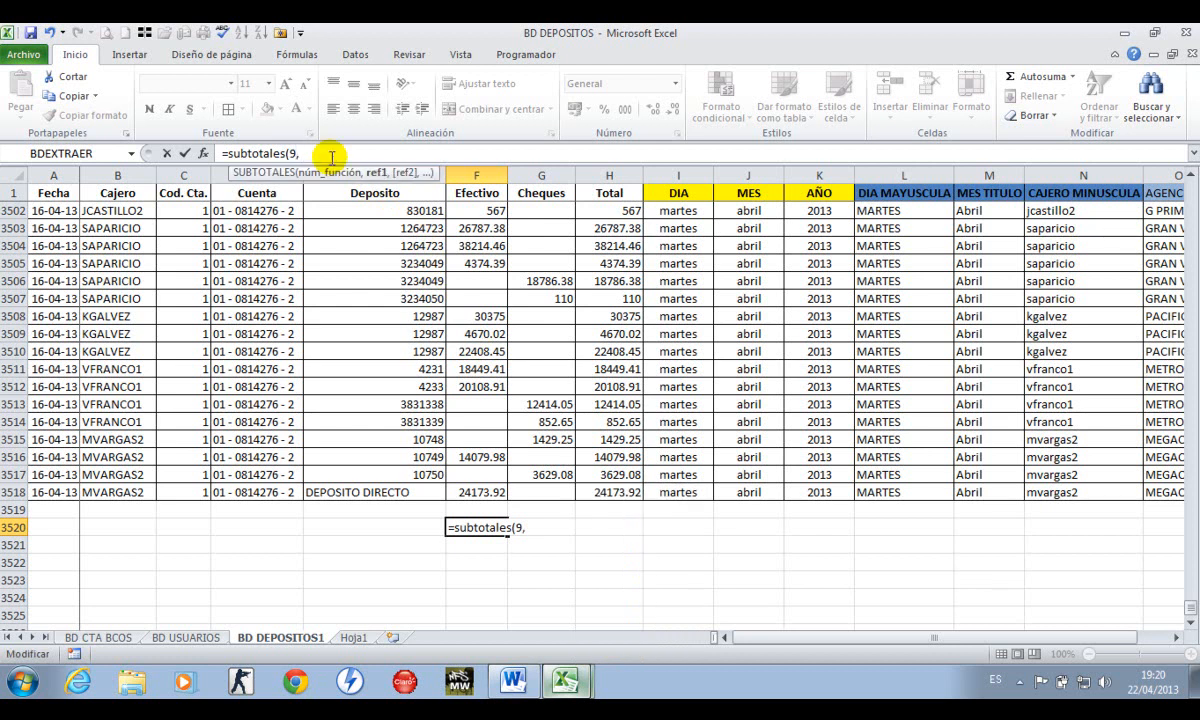
Set the SUBTOTALES reference to the Efectivo range F2:F3518 and enter the formula
click(420, 509)
key(Right)
key(Up)
key(Up)
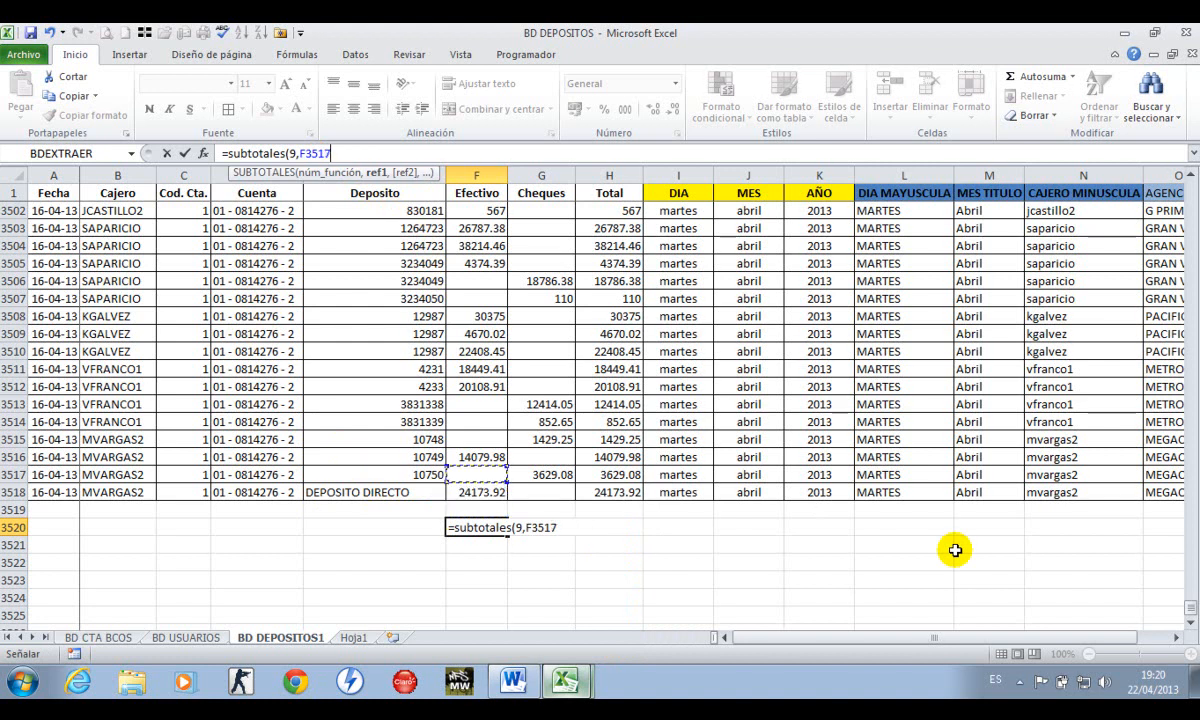
key(shift+Up)
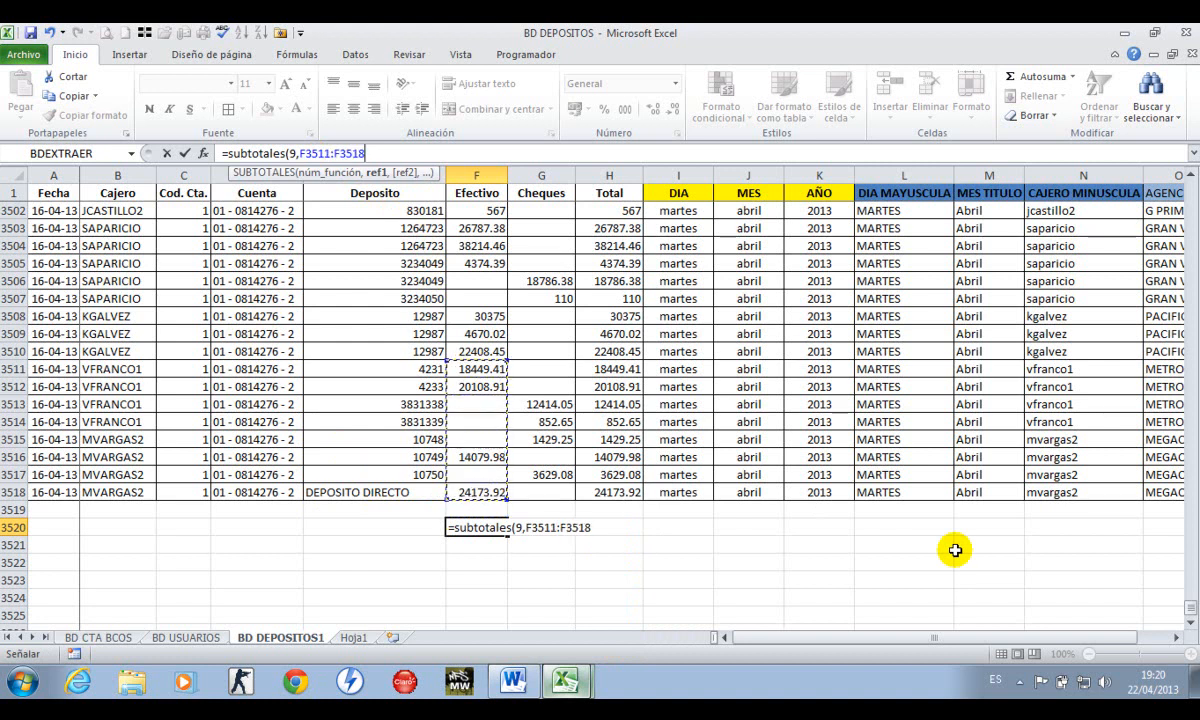
click(526, 527)
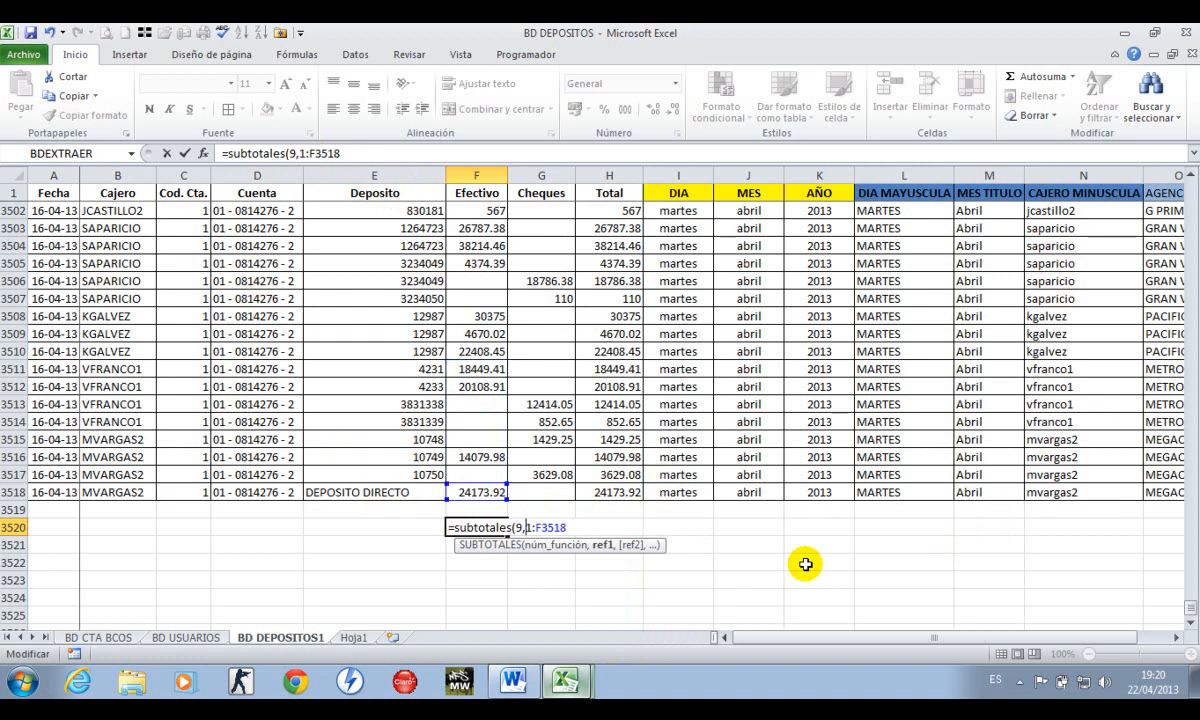
text(f2)
key(Return)
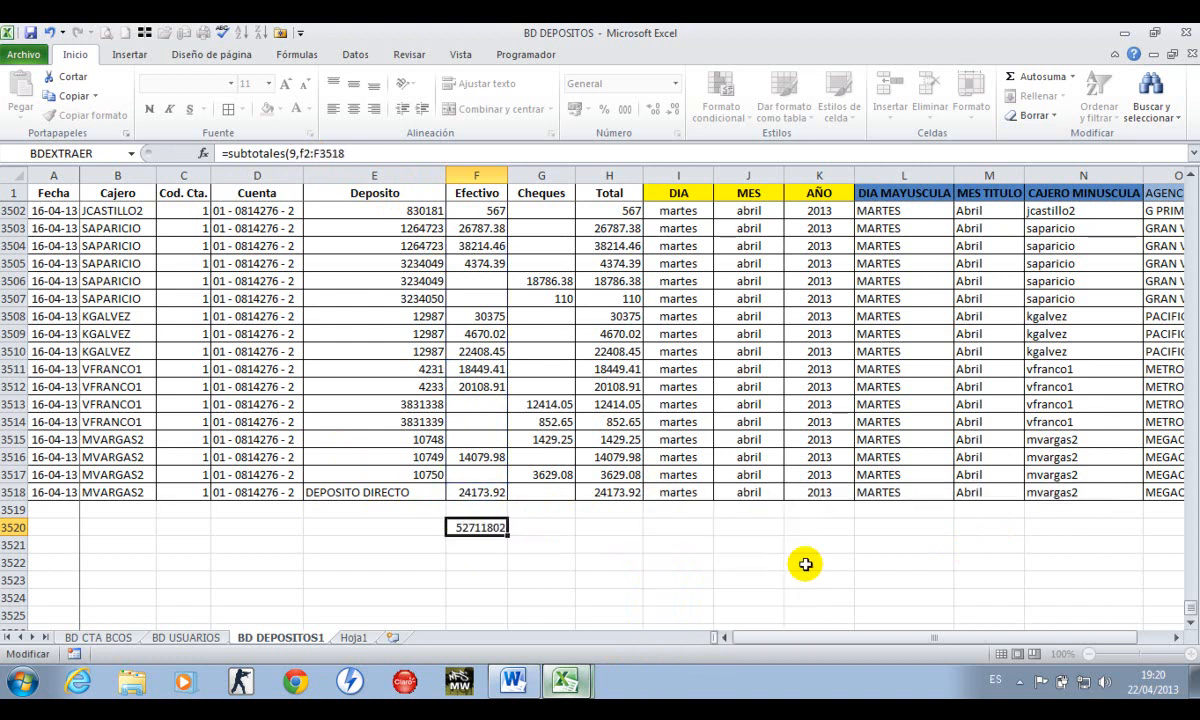
Copy the SUBTOTALES formula from F3520 across to the Cheques and Total columns, G3520:H3520
key(Up)
key(ctrl+c)
key(shift+Right)
key(shift+Right)
key(Return)
key(Up)
key(Down)
key(shift+Right)
key(shift+Right)
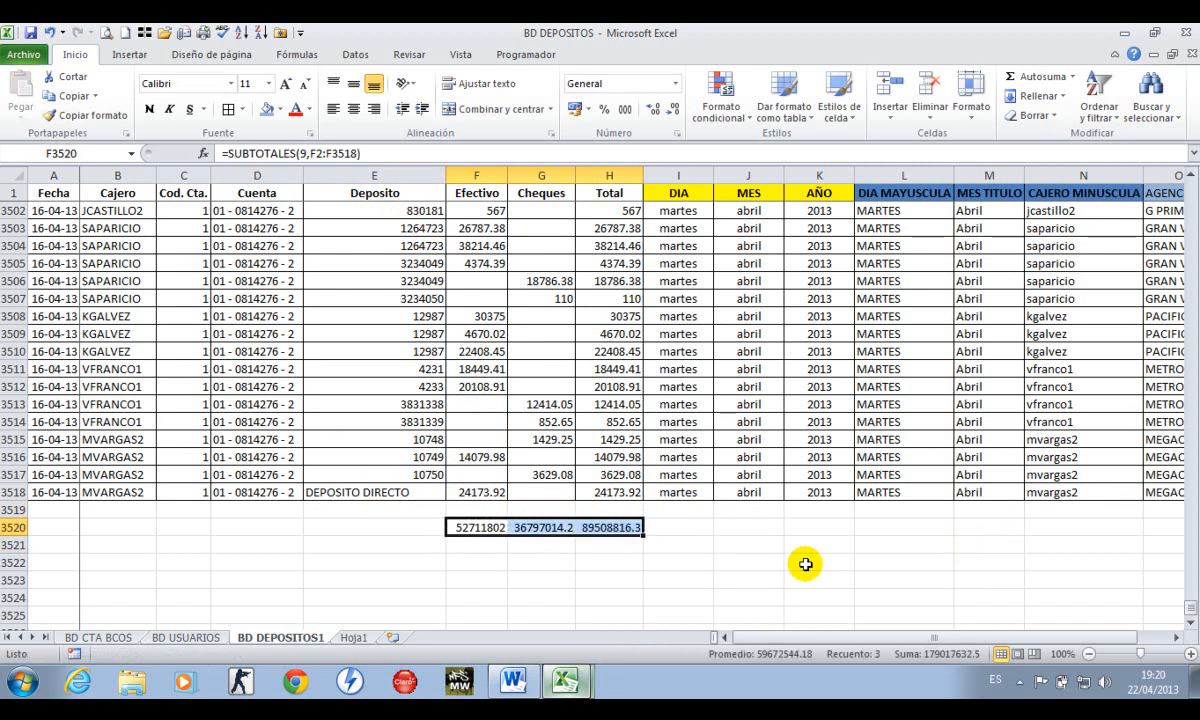
Format the Efectivo, Cheques and Total columns as numbers with two decimals and a thousands separator
key(ctrl+space)
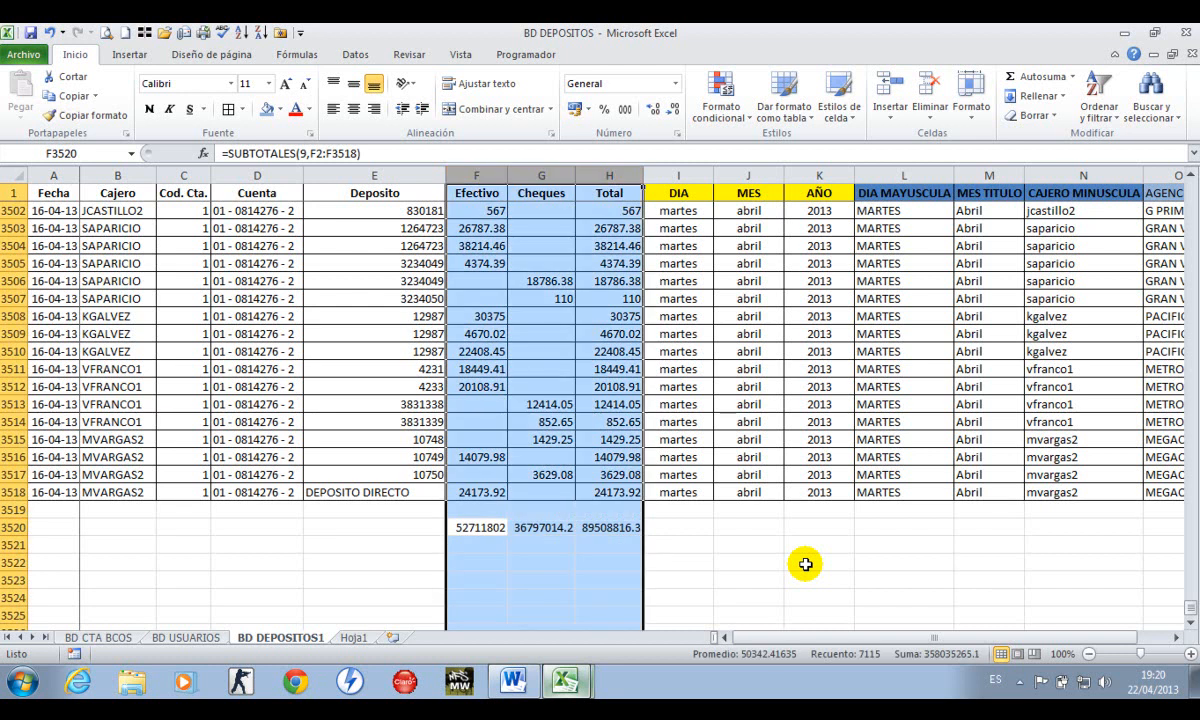
right_click(581, 473)
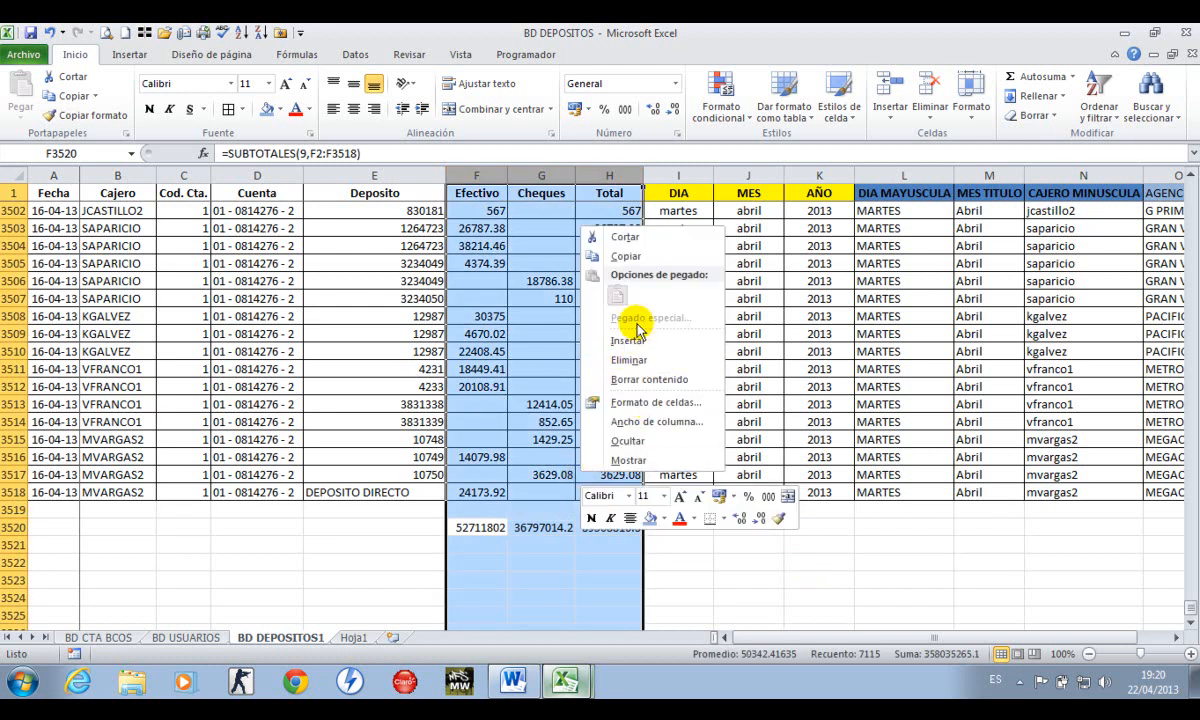
click(655, 402)
click(452, 273)
click(601, 322)
click(779, 570)
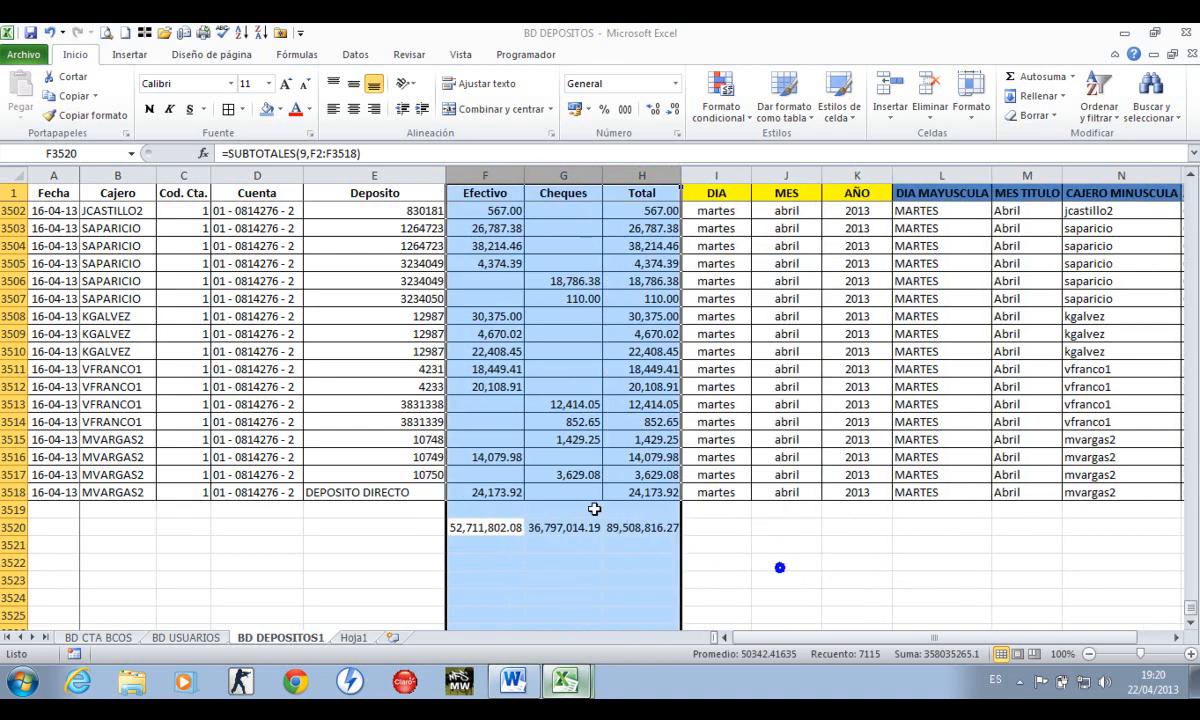
Apply a border style to the three subtotal cells F3520:H3520
click(503, 563)
drag(484, 525, 640, 527)
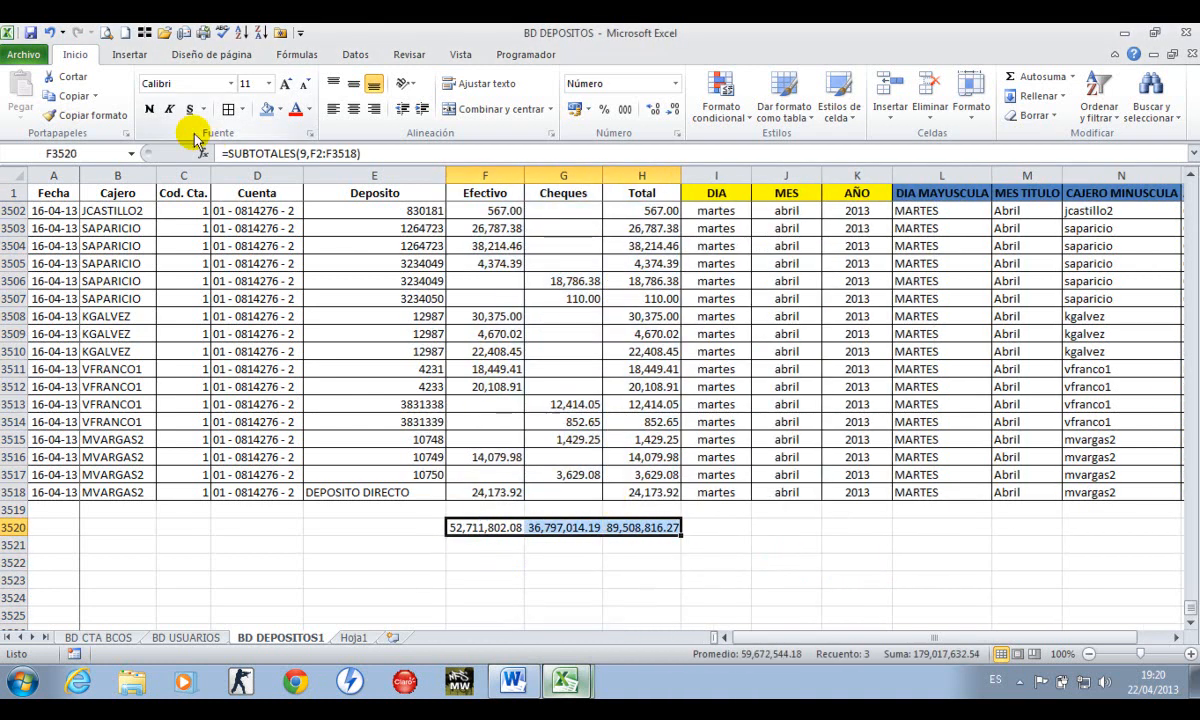
click(245, 109)
click(252, 352)
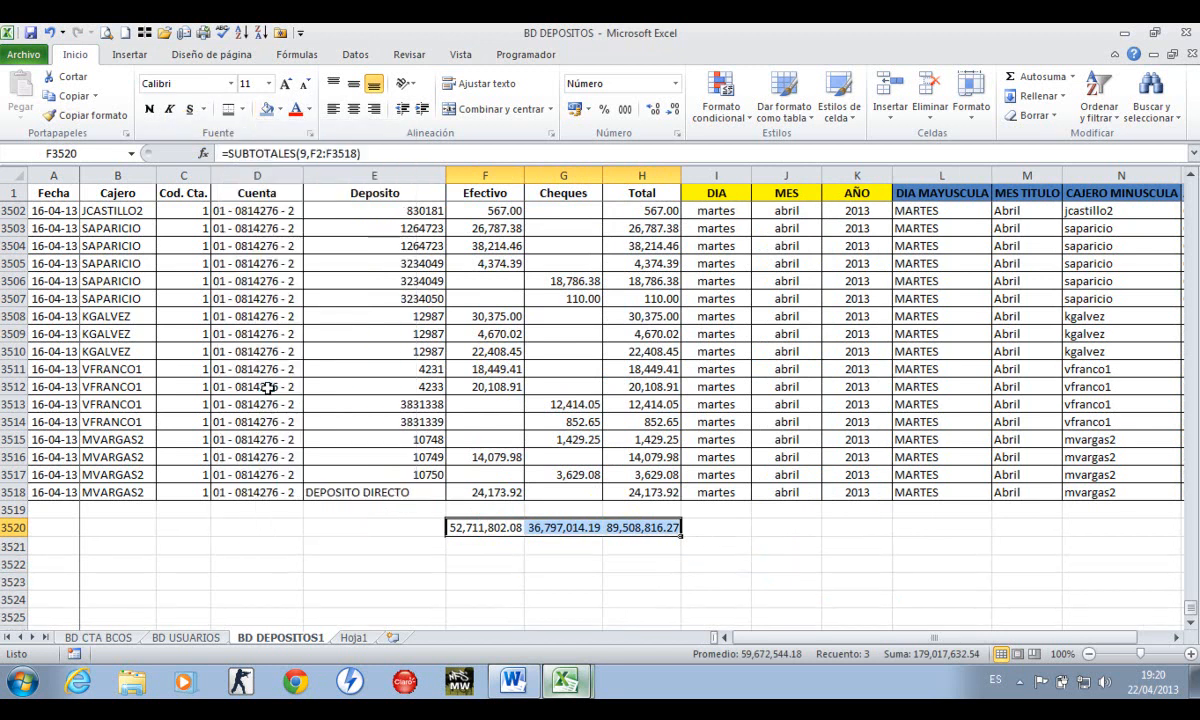
Bold the subtotals in F3520:H3520 and collapse the height of the blank row 3519 above them
click(149, 108)
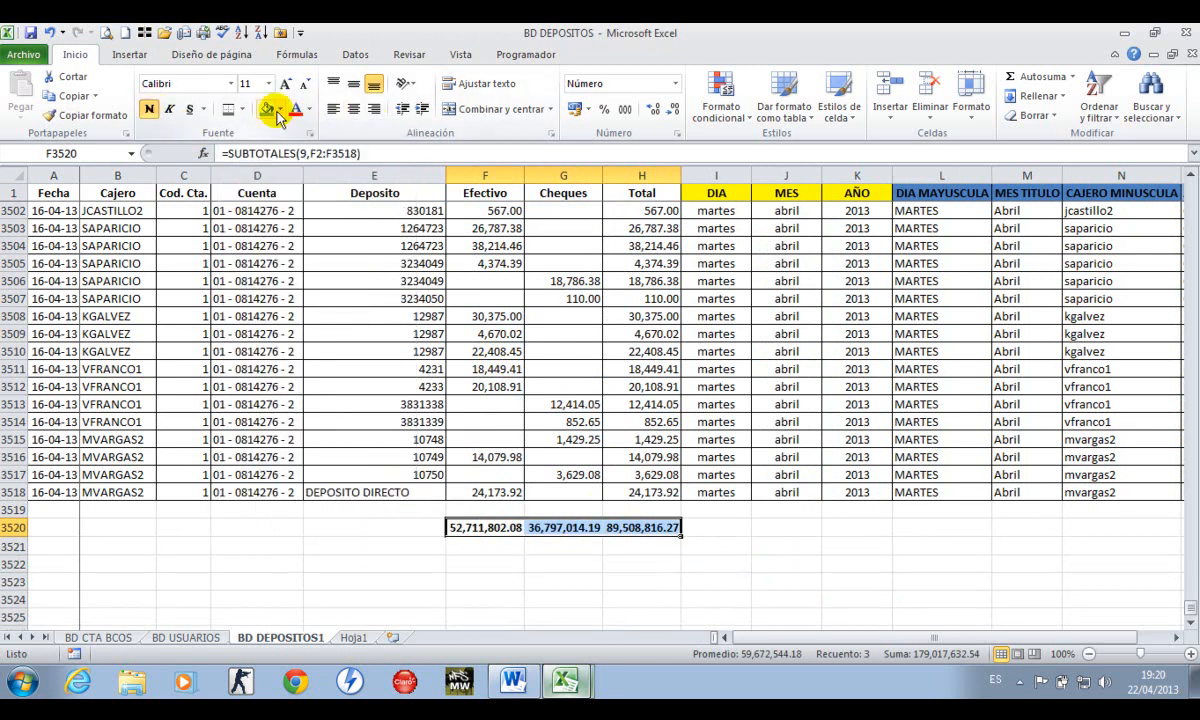
click(530, 600)
click(397, 510)
drag(36, 510, 30, 501)
click(513, 562)
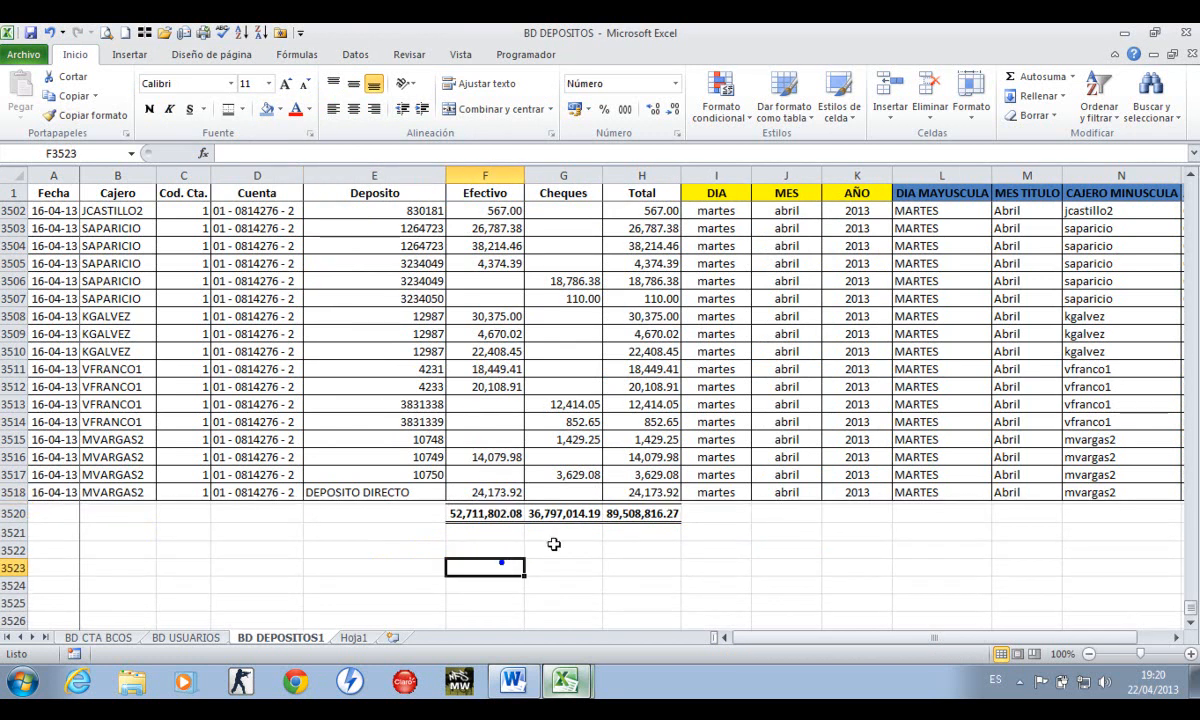
Add filters to the deposits table A1:O3518, leaving the subtotal row out of the filtered range
click(617, 460)
key(ctrl+Up)
key(Down)
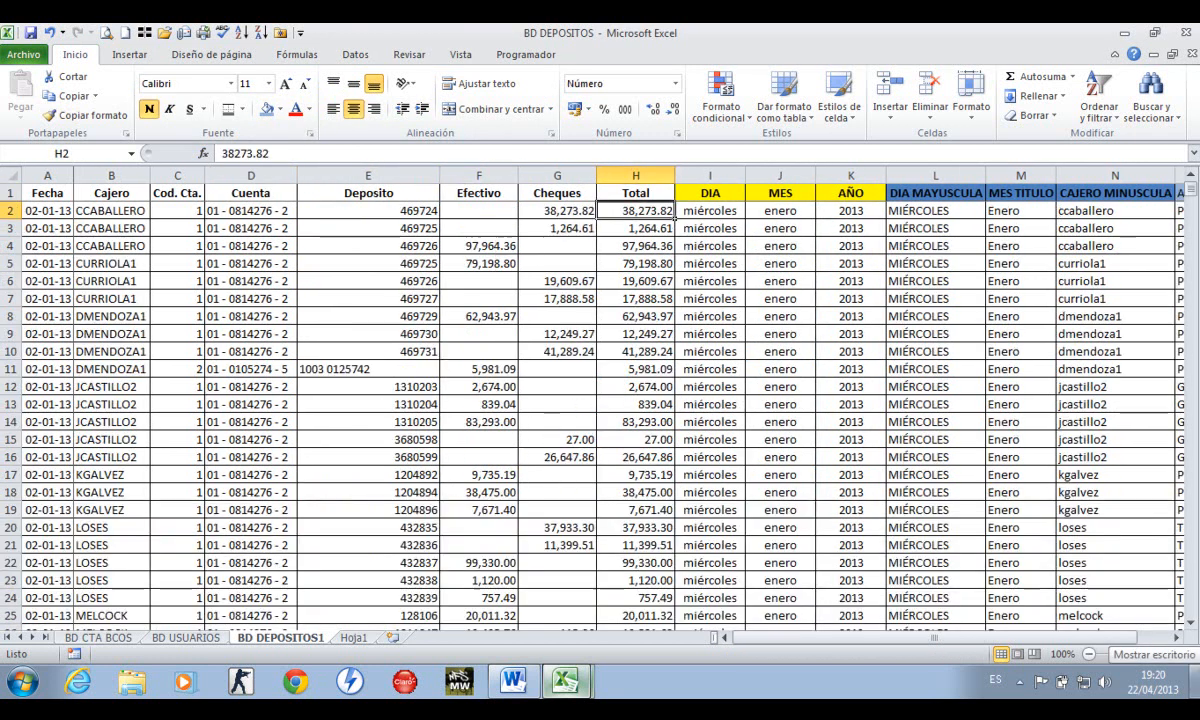
key(Up)
key(Left)
key(ctrl+Left)
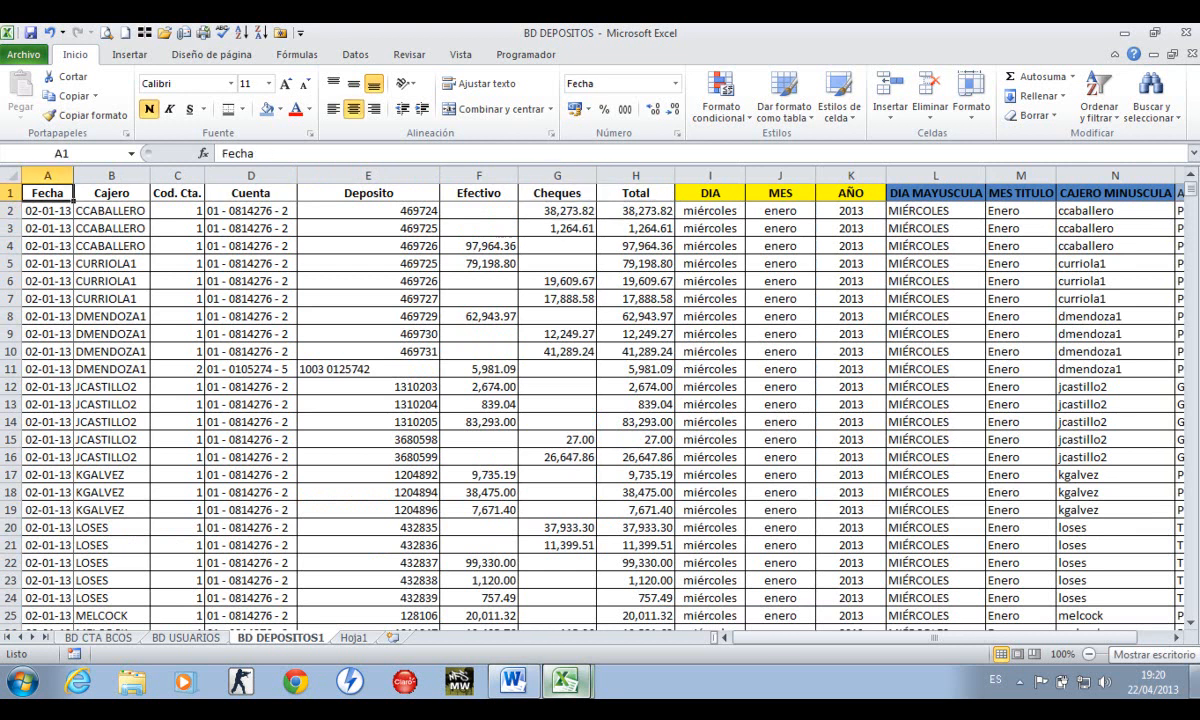
key(ctrl+shift+Right)
key(ctrl+shift+Down)
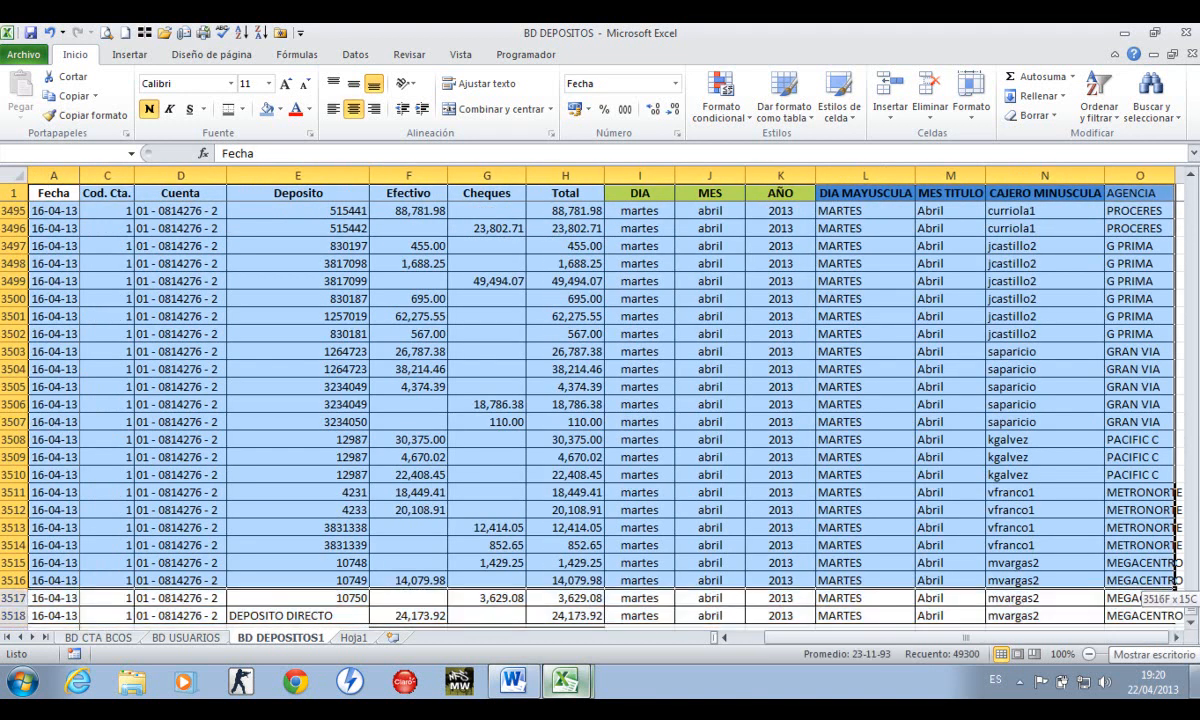
key(shift+Up)
key(shift+Up)
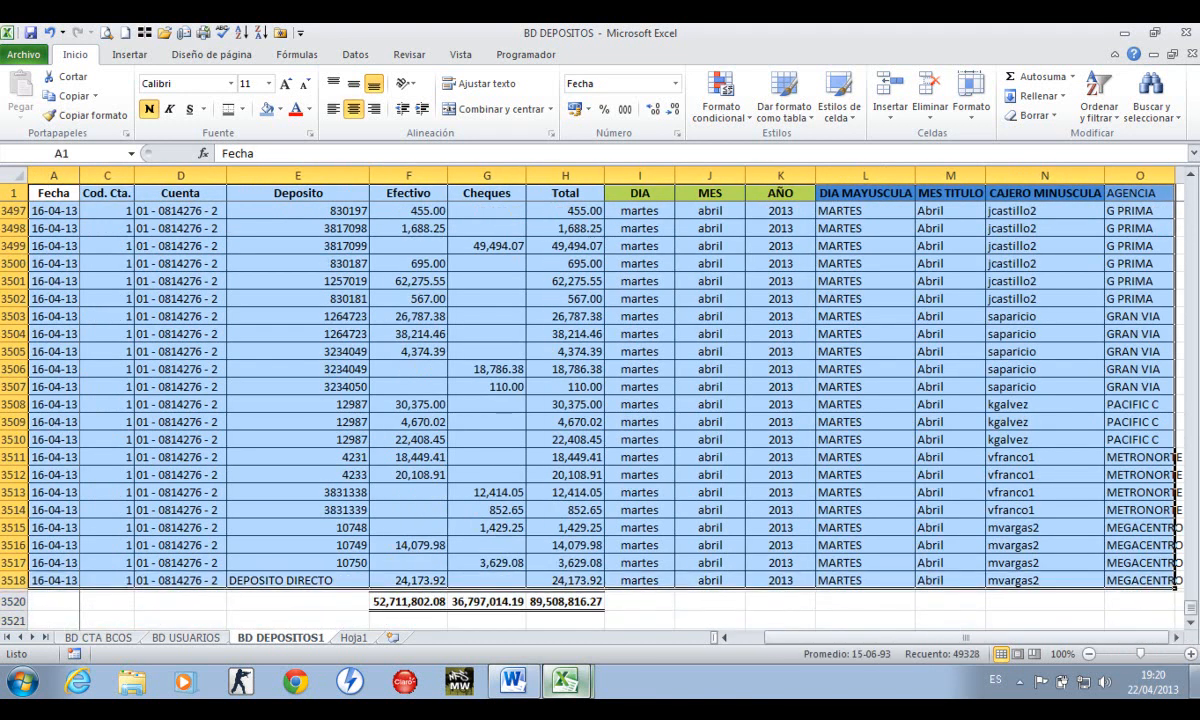
click(355, 54)
click(465, 92)
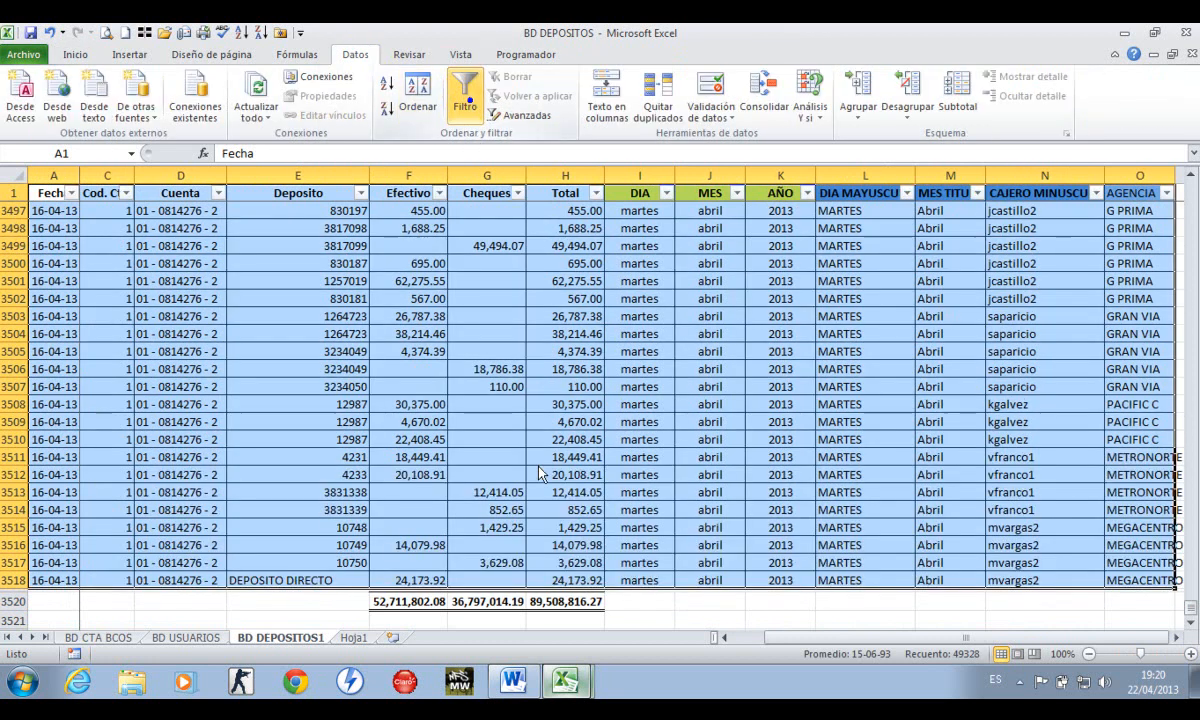
Unfreeze the panes and freeze them again at B2 to lock the header row and the Fecha column
click(542, 471)
click(124, 350)
key(ctrl+Left)
key(ctrl+Up)
key(Down)
key(Right)
key(shift+space)
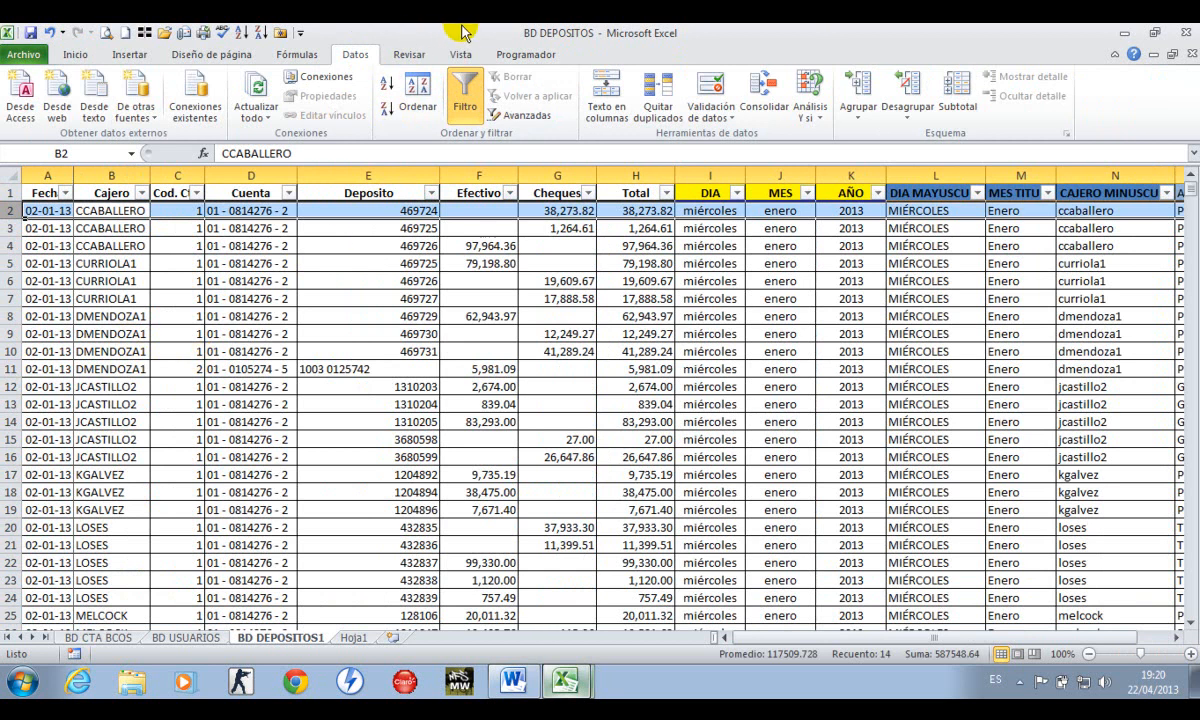
click(460, 54)
click(736, 105)
click(760, 148)
scroll(182, 324, down, 7)
scroll(200, 310, up, 7)
click(736, 105)
click(758, 147)
scroll(480, 330, down, 19)
scroll(471, 360, down, 8)
Locate the subtotals below the last deposit row and select the Efectivo subtotal in F3520
click(290, 403)
key(ctrl+Down)
key(Down)
key(Down)
key(Down)
key(Down)
key(Down)
key(Down)
key(Down)
key(Down)
key(Down)
key(Down)
key(Down)
key(Down)
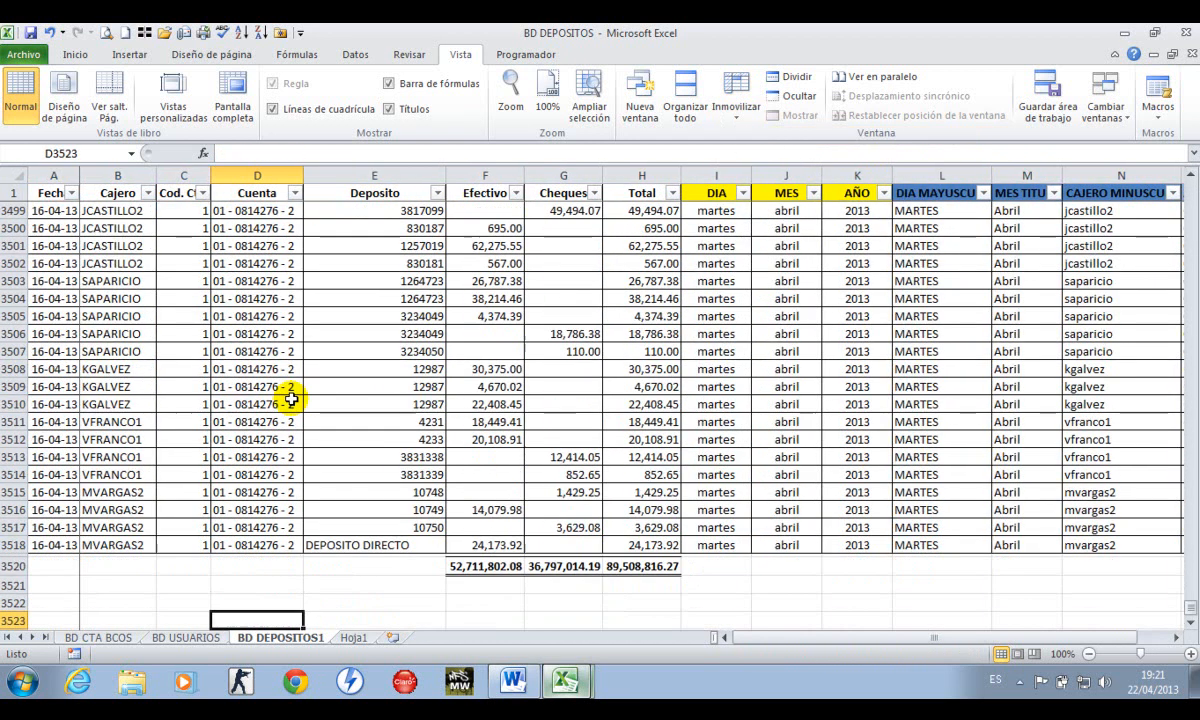
key(Right)
key(Right)
key(Right)
key(ctrl+Up)
key(Left)
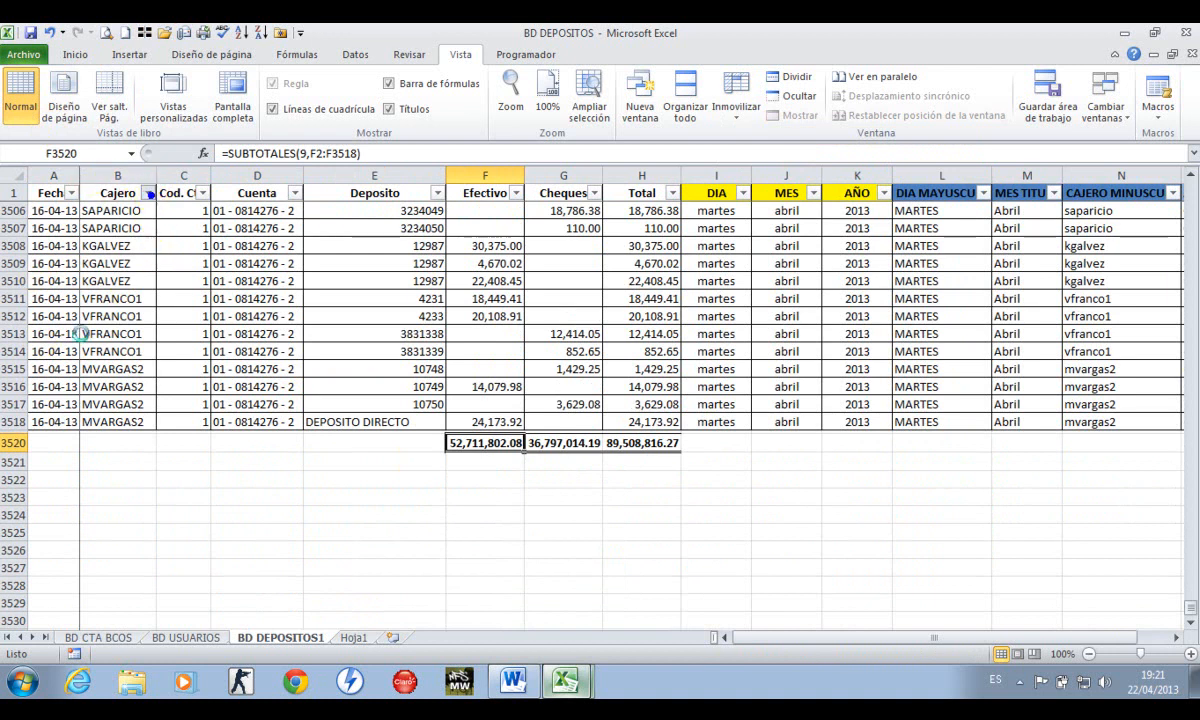
Filter the Cajero column to the first cashier listed and compare the visible Efectivo and Cheques amounts with the subtotals
click(53, 355)
click(53, 369)
click(124, 518)
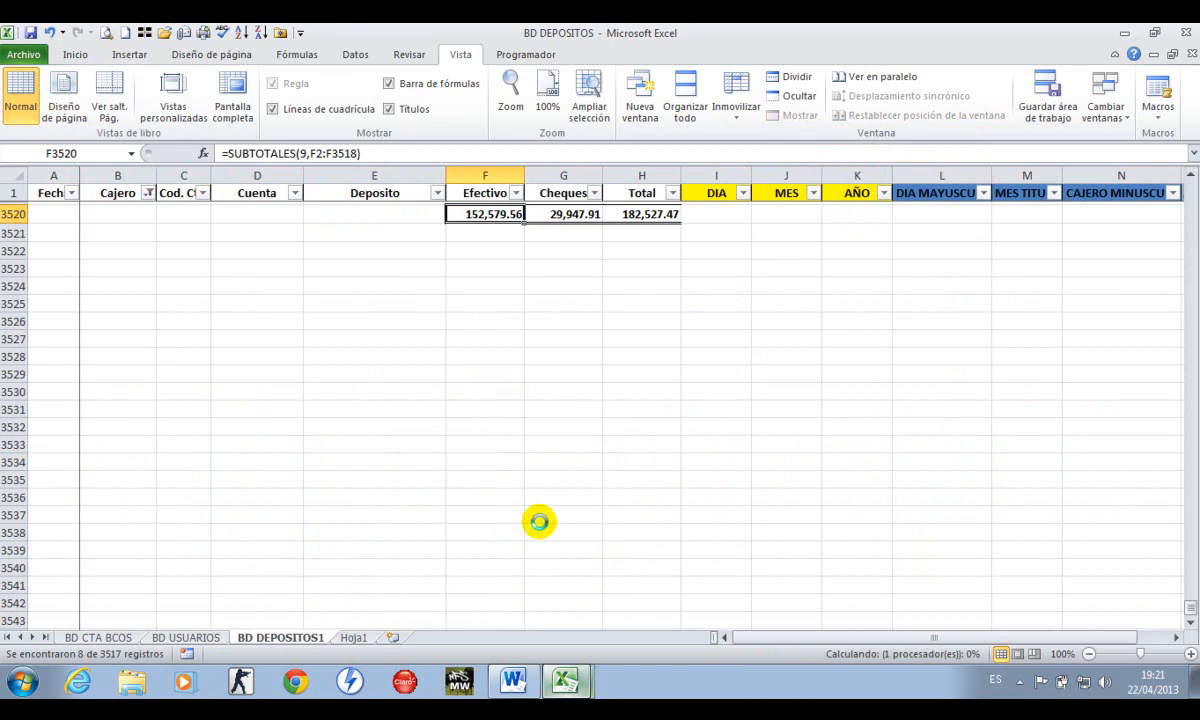
scroll(537, 503, up, 3)
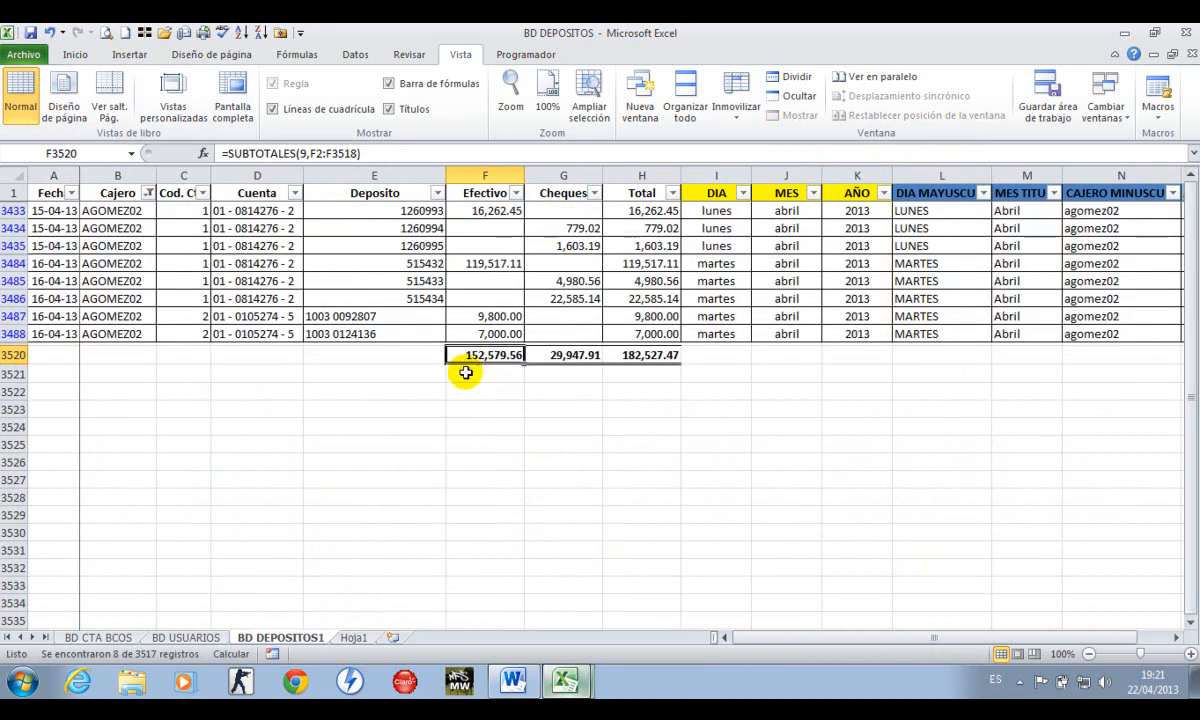
drag(486, 211, 560, 340)
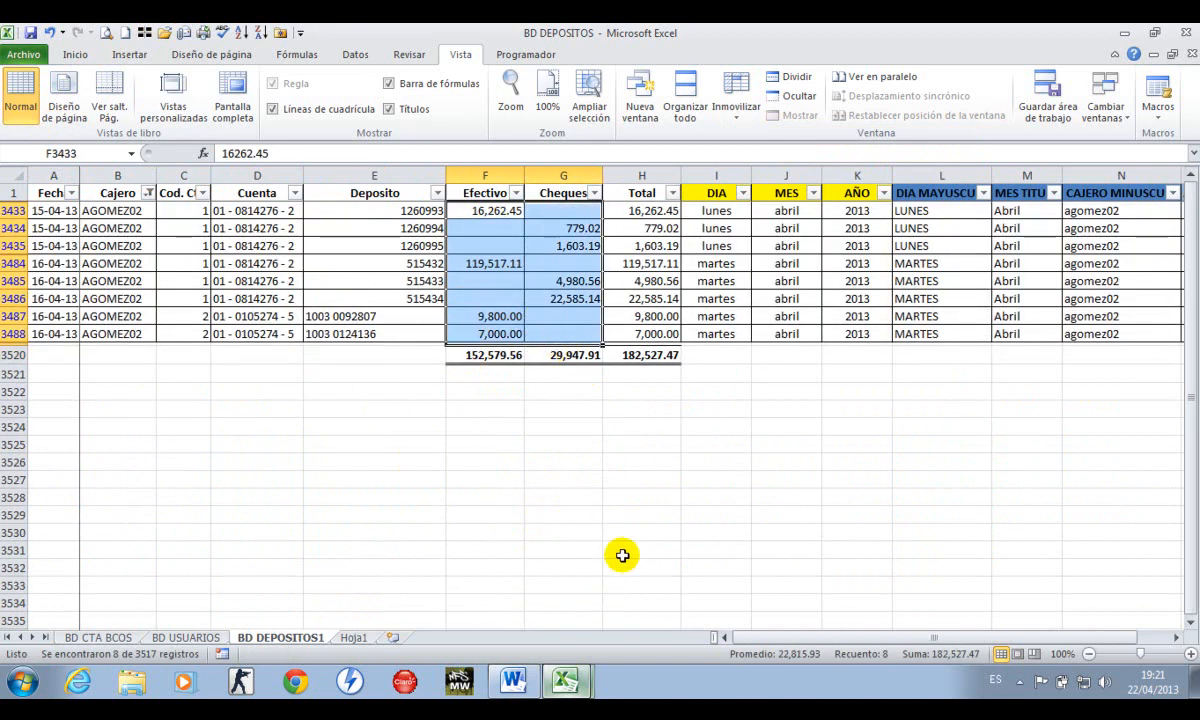
Filter the Cod. Cta. column to account code 2 and inspect the Efectivo subtotal in F3520
click(201, 192)
click(75, 358)
click(53, 383)
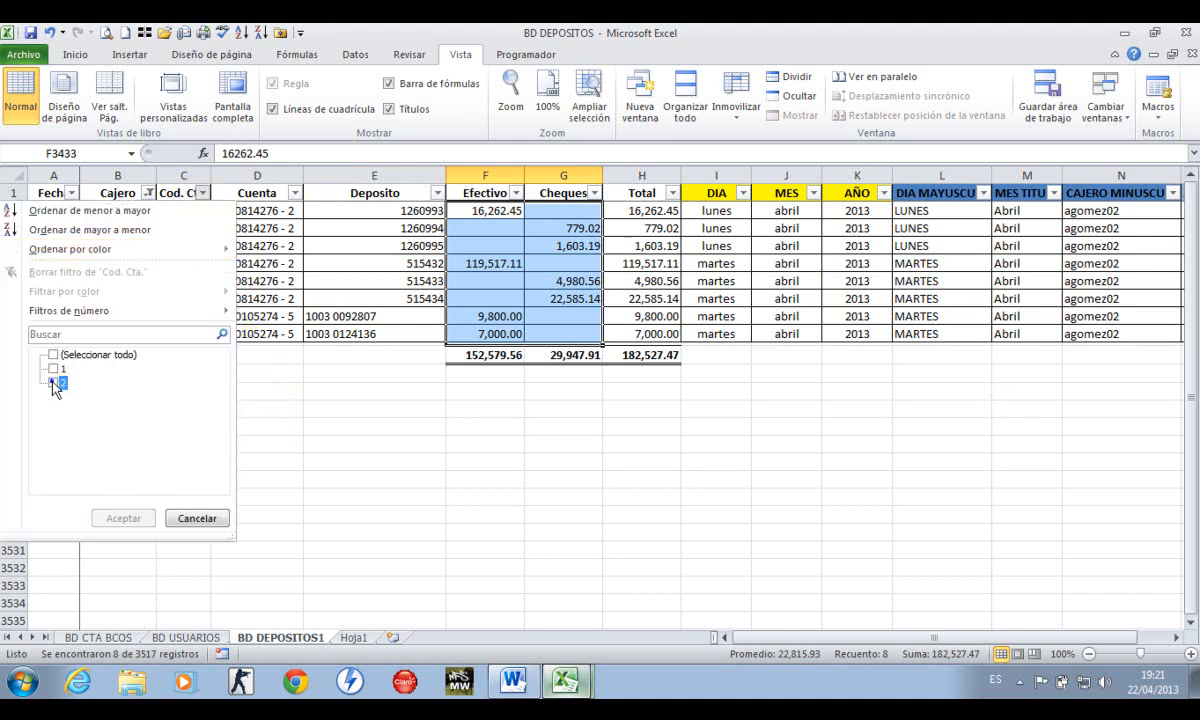
click(128, 519)
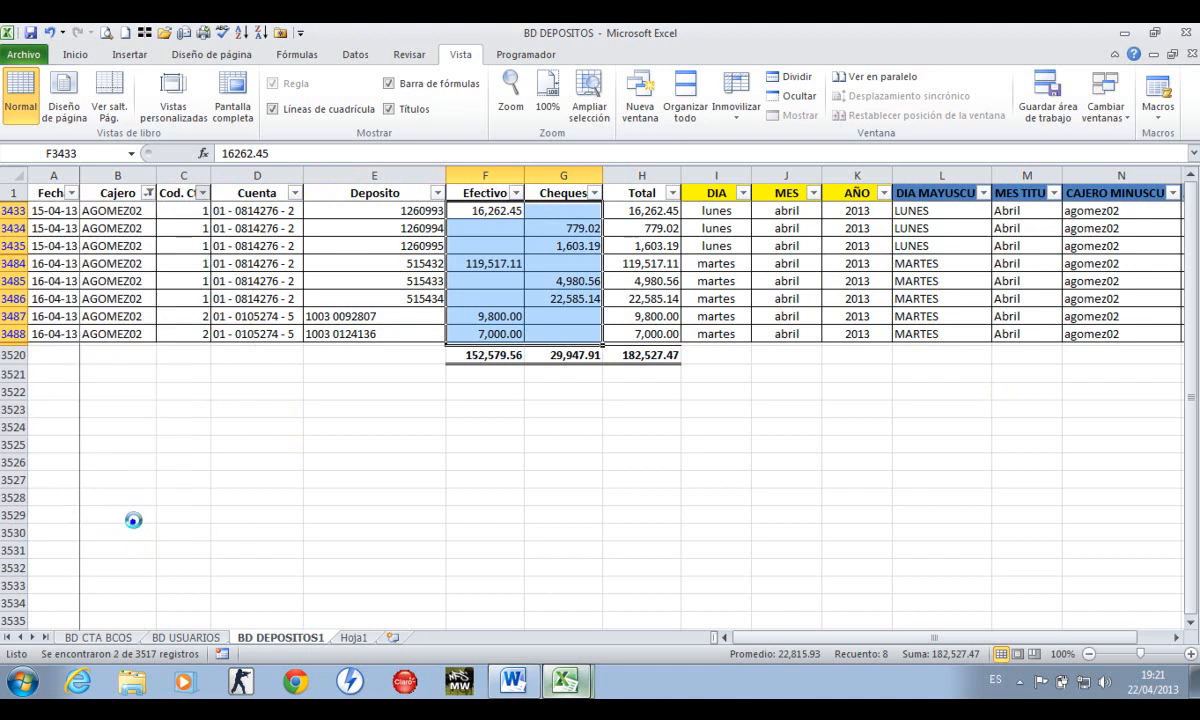
click(431, 298)
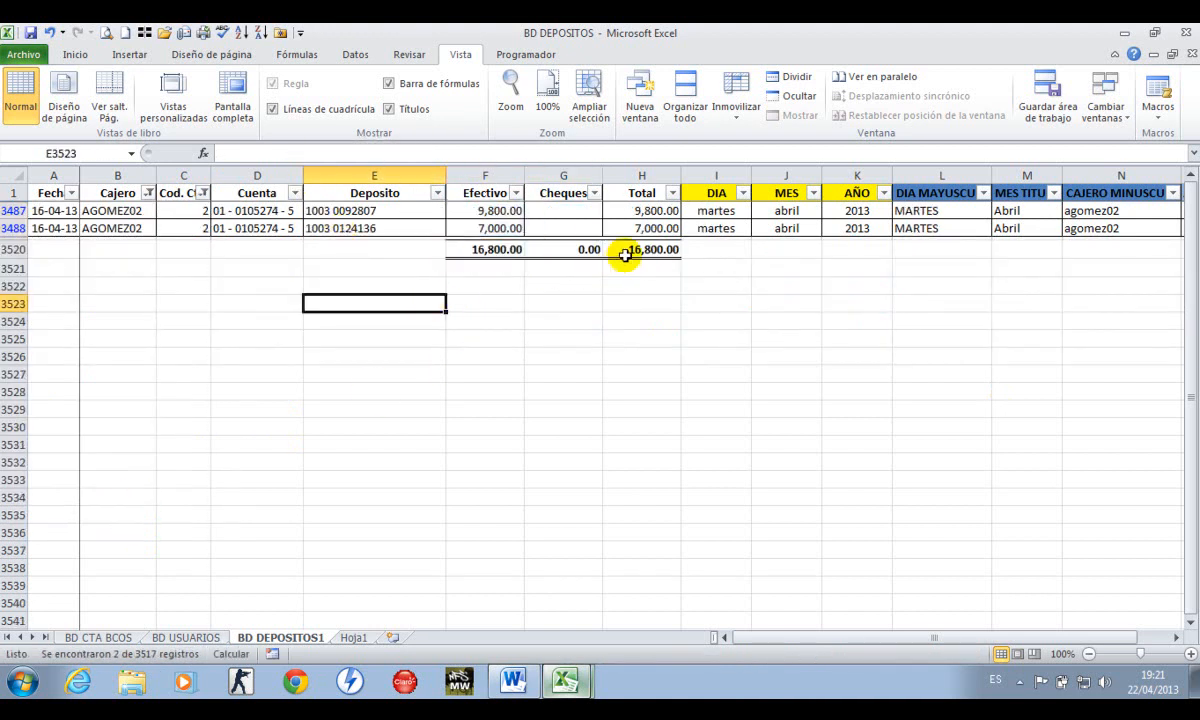
click(488, 248)
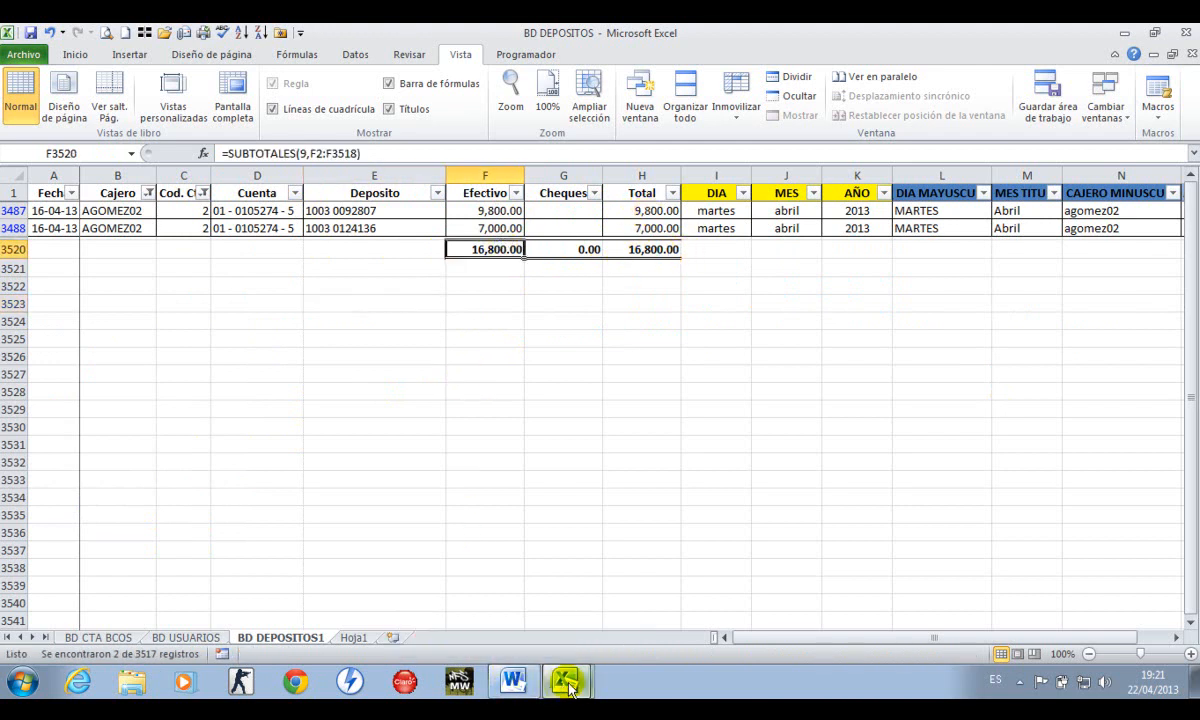
Switch to the CRONOGRAMA - TALLER workbook and mark the Subtotales example as Realizado in the Estado column
click(565, 611)
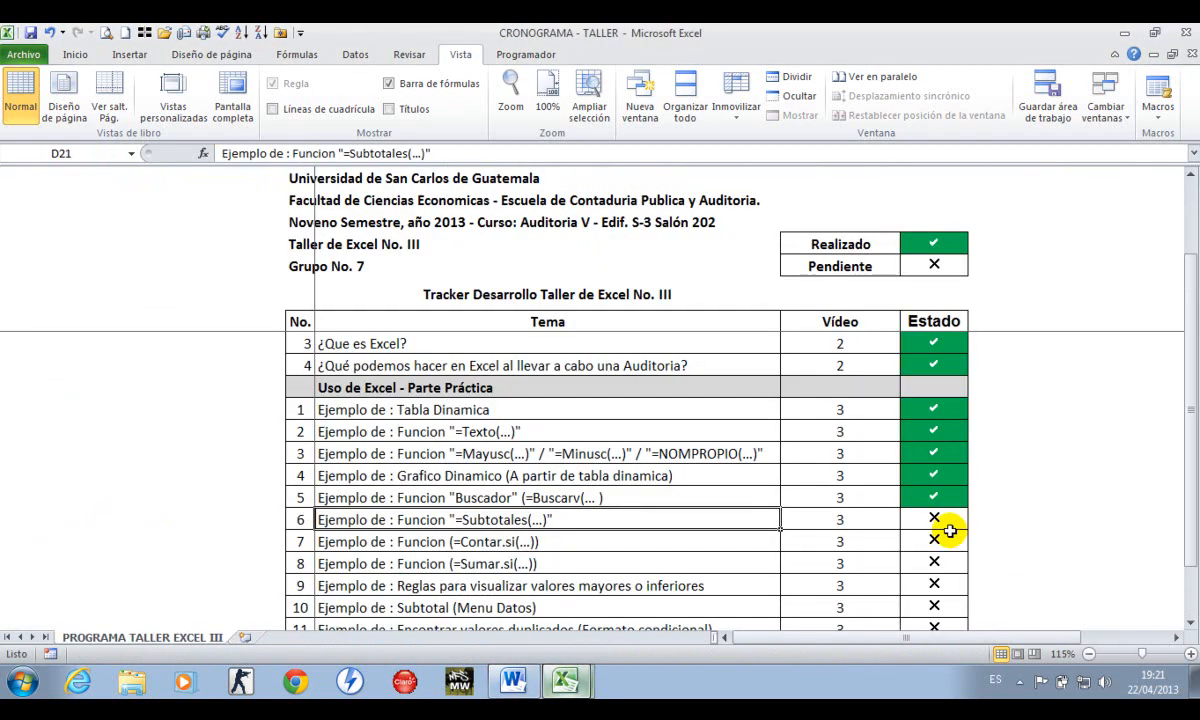
click(950, 529)
text(a)
key(Return)
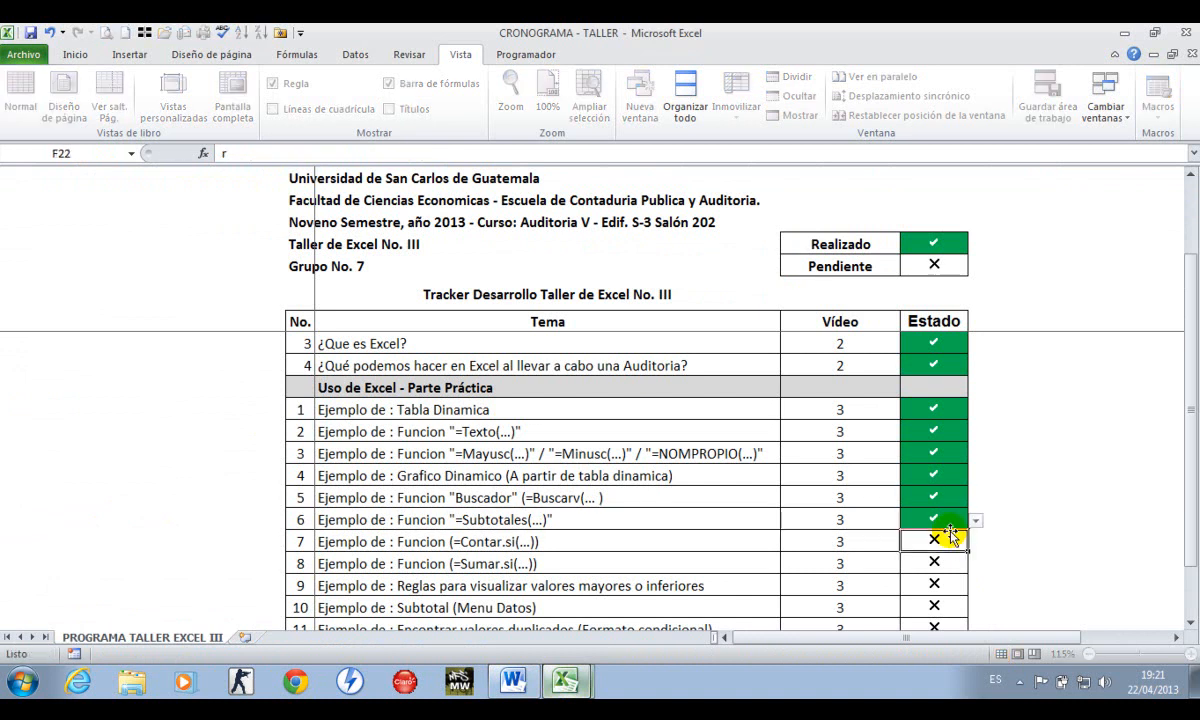
key(Left)
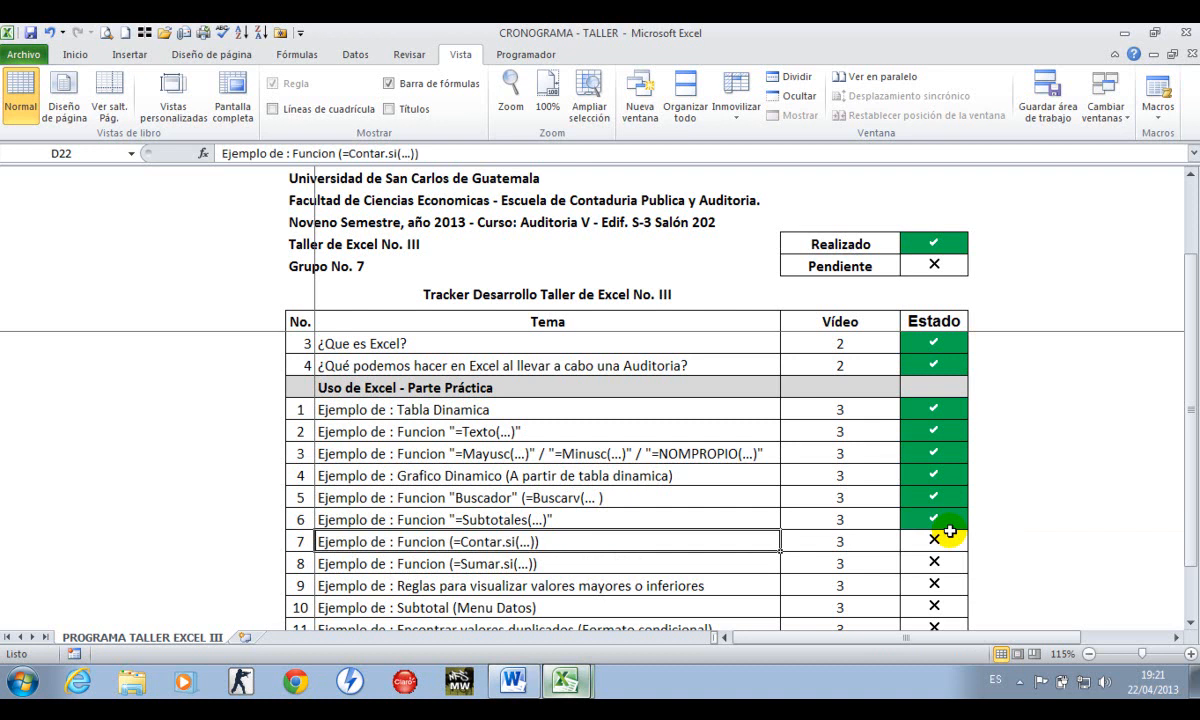
click(562, 676)
click(566, 642)
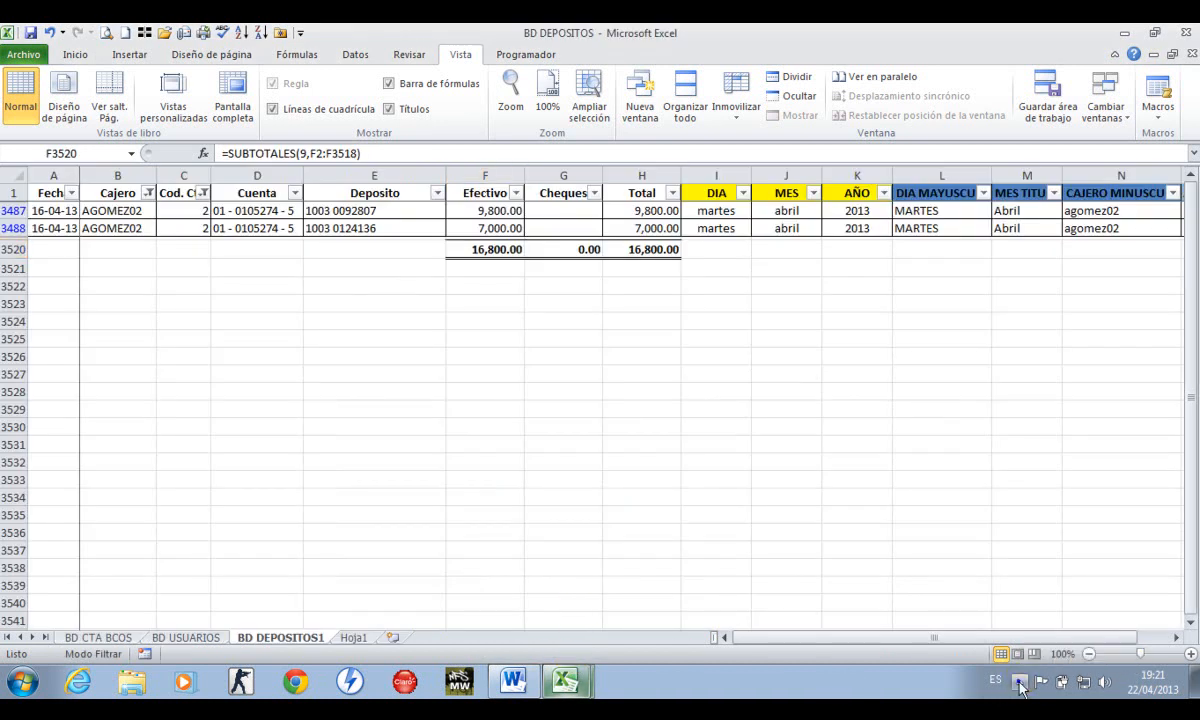
click(1020, 685)
click(1036, 610)
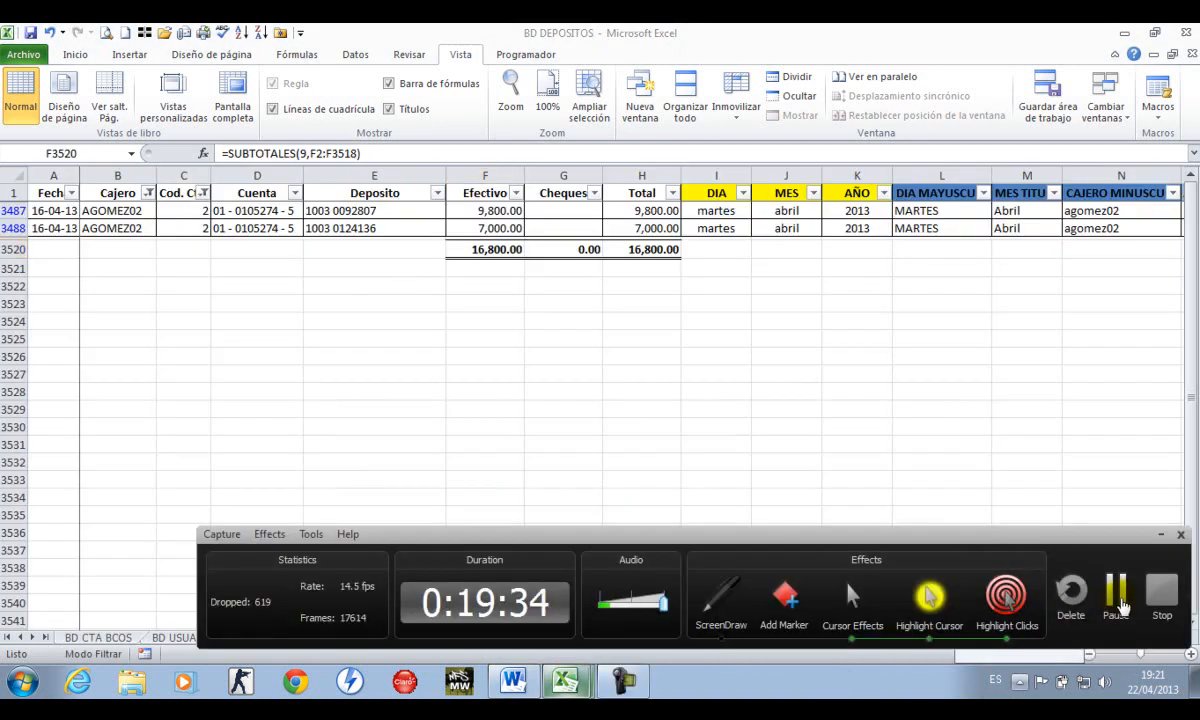
click(1116, 592)
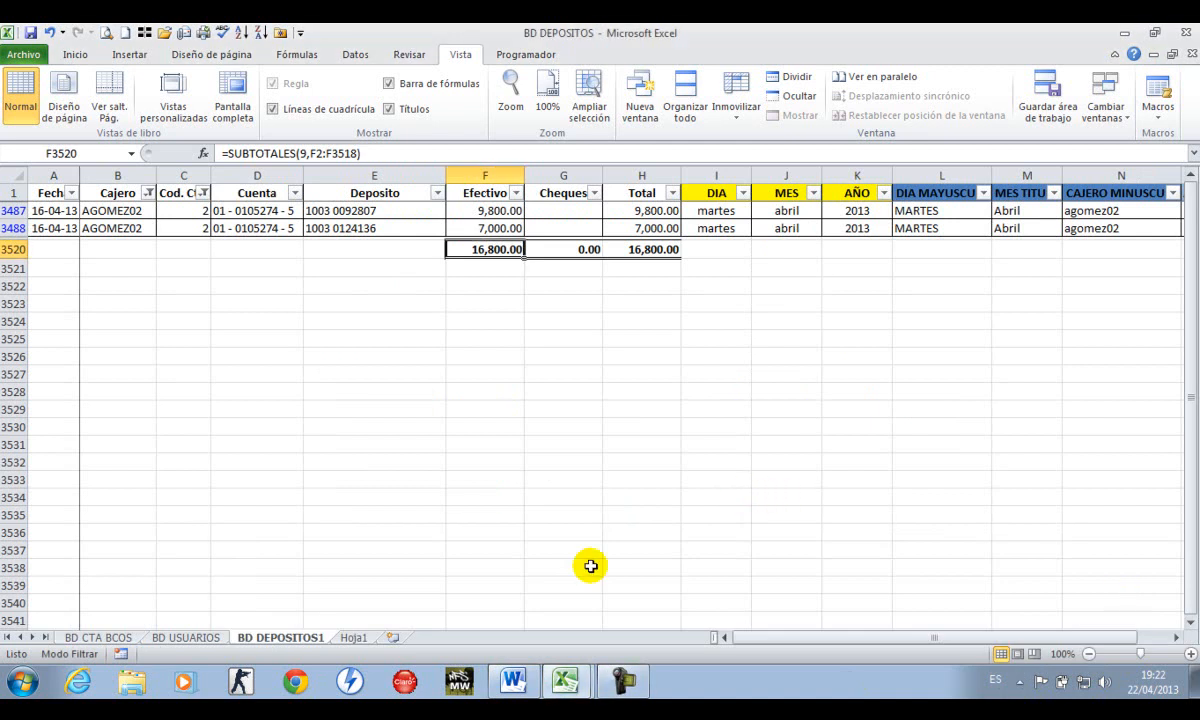
Review the next pending topic, the Contar.si function example, in the CRONOGRAMA - TALLER tracker
mouse_move(565, 681)
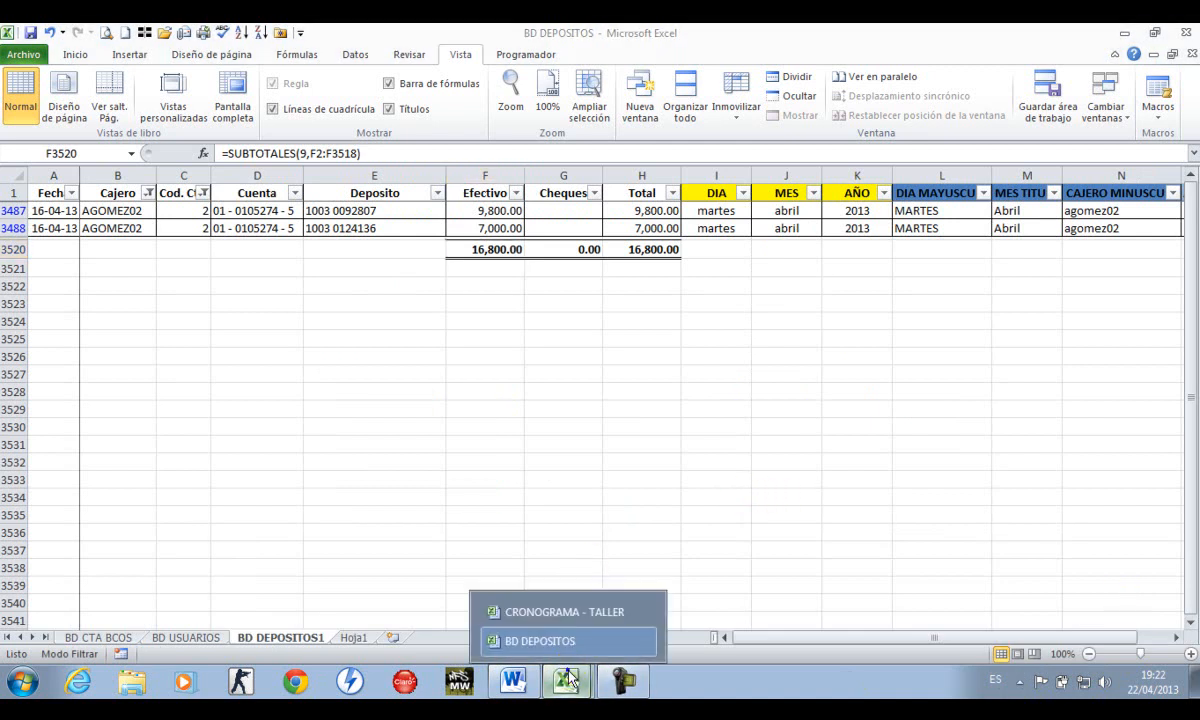
click(563, 619)
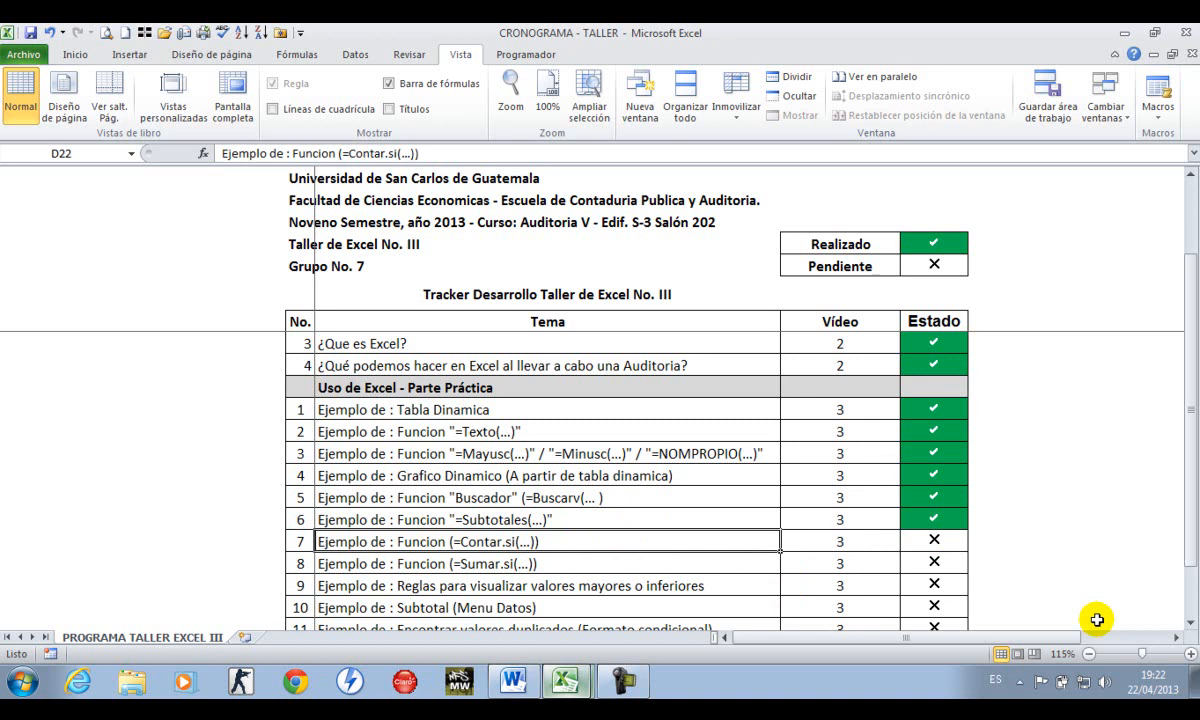
key(Left)
key(Right)
key(Right)
key(Right)
key(Left)
key(Left)
key(Left)
key(Right)
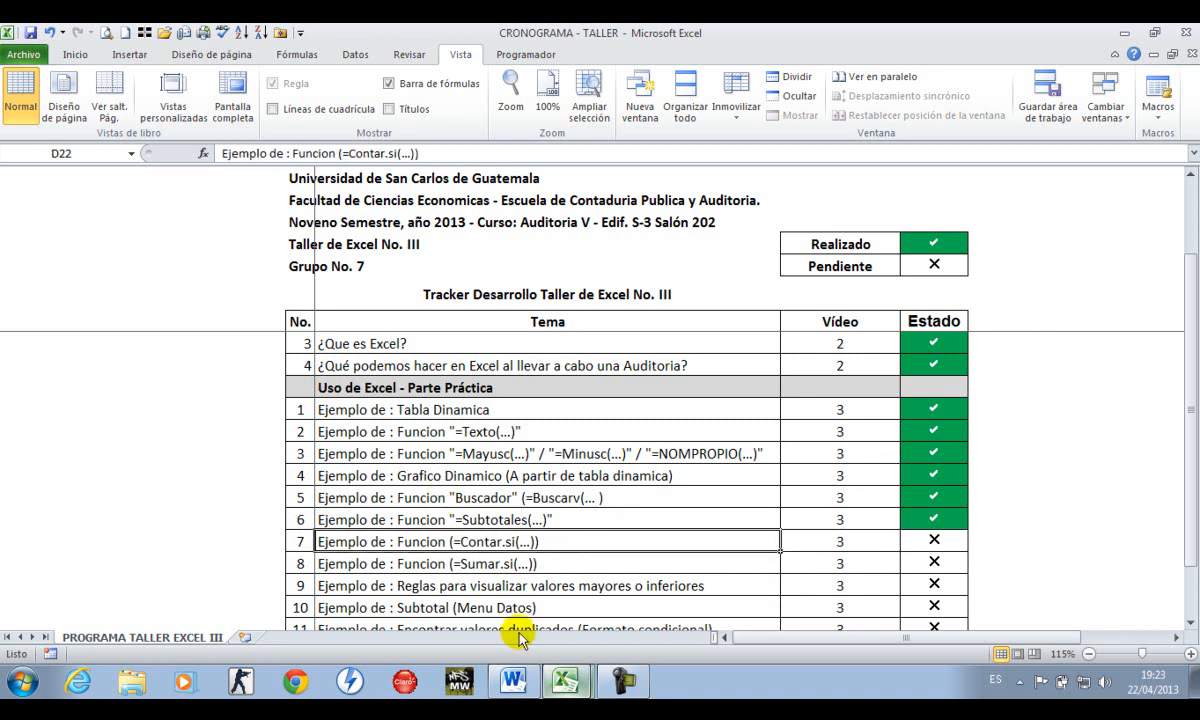
Switch back to the BD DEPOSITOS workbook and remove the filters from the deposits table on BD DEPOSITOS1
click(559, 690)
click(540, 641)
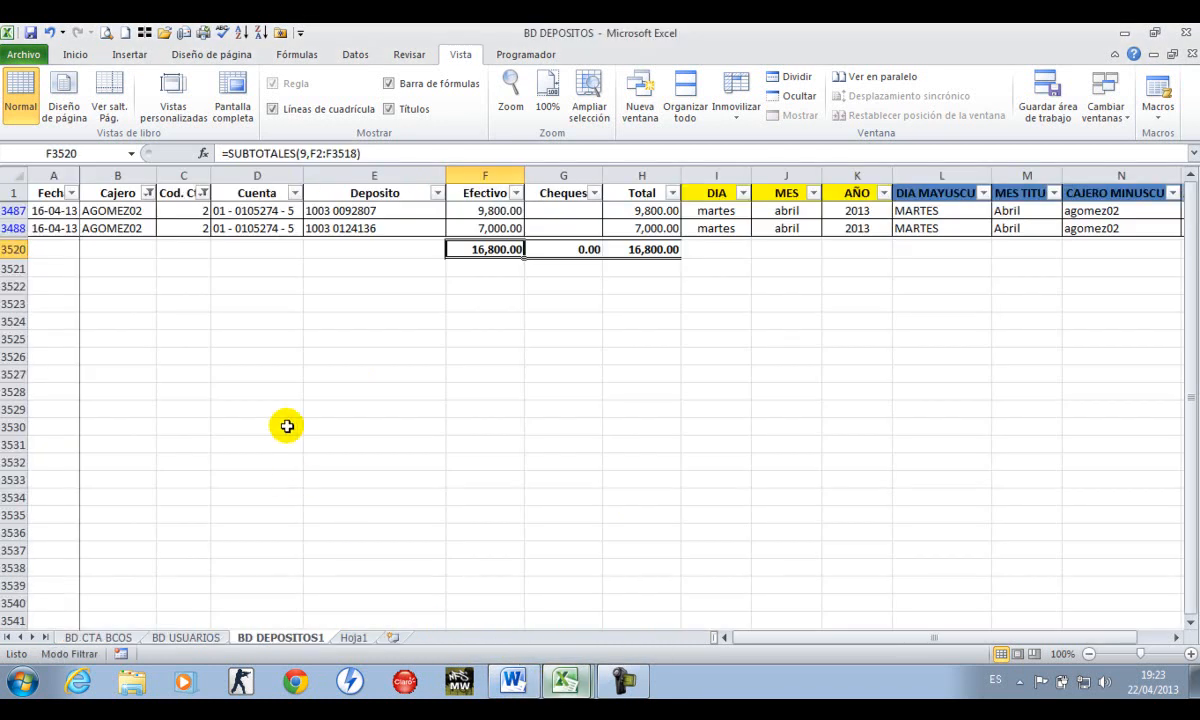
click(310, 372)
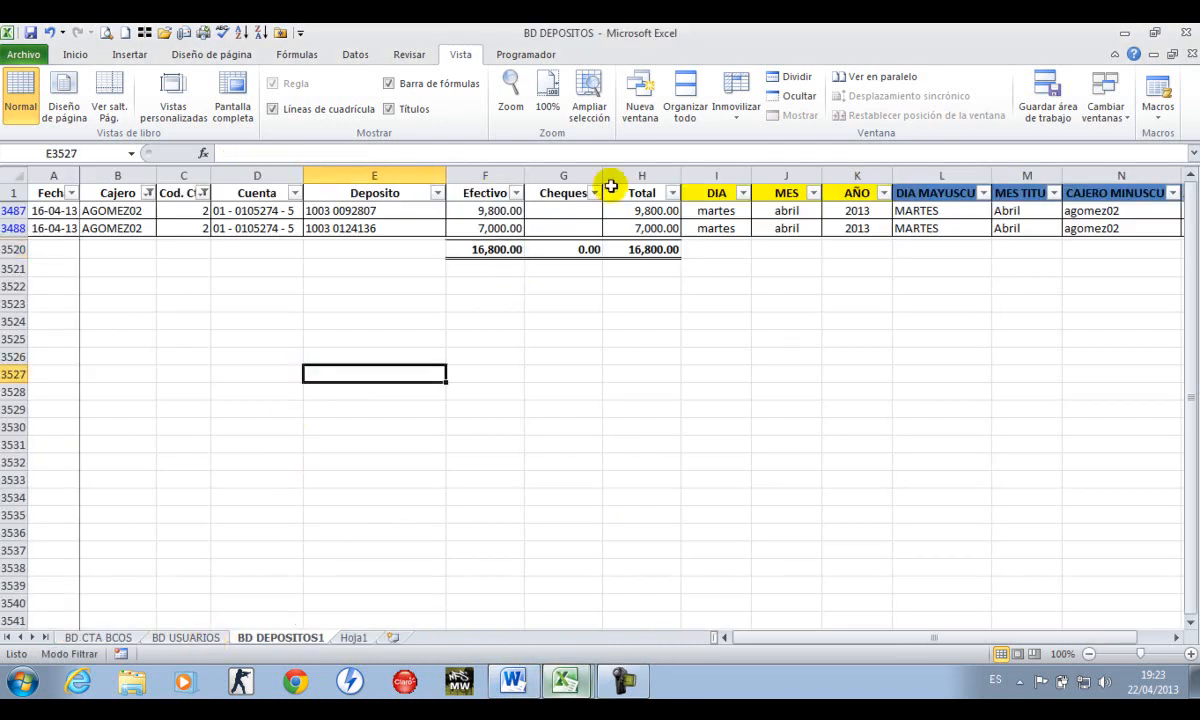
click(17, 192)
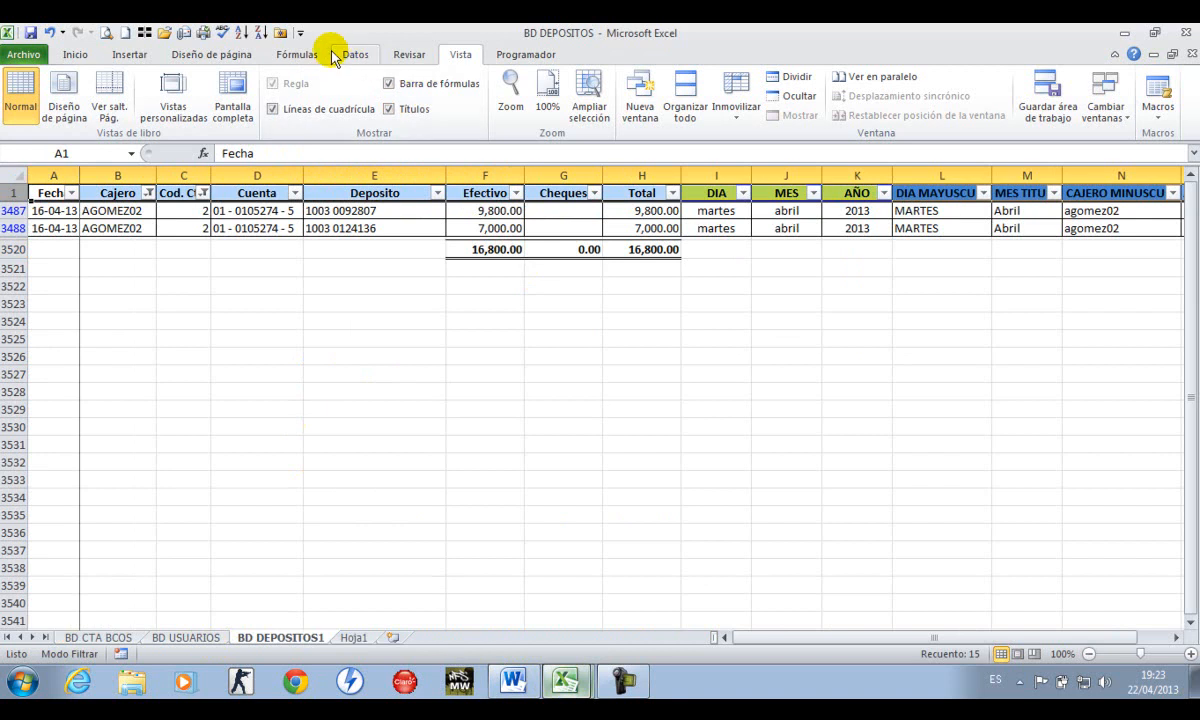
click(355, 54)
click(463, 98)
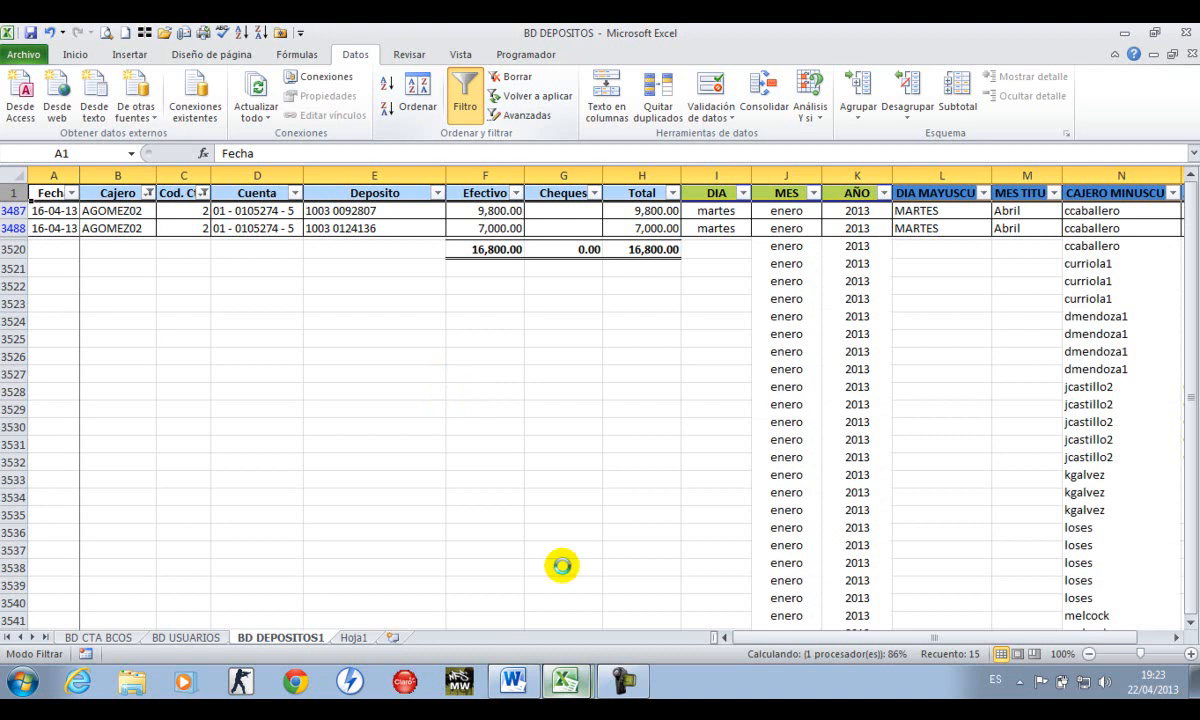
click(625, 688)
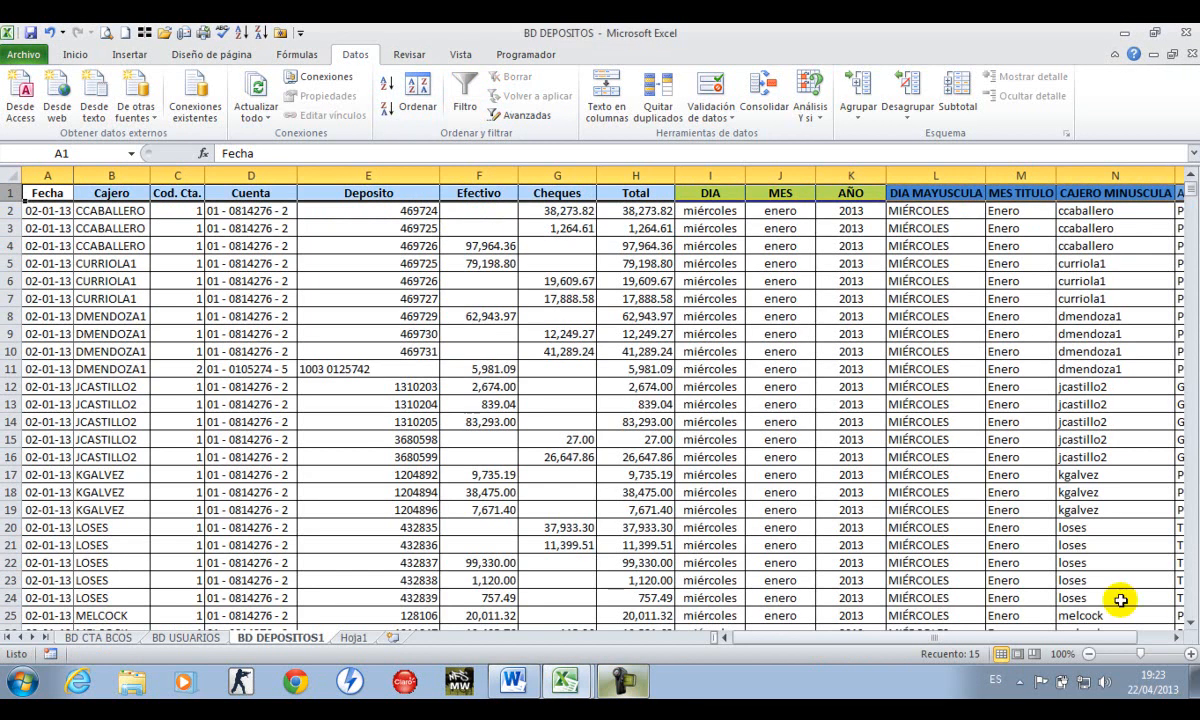
click(388, 398)
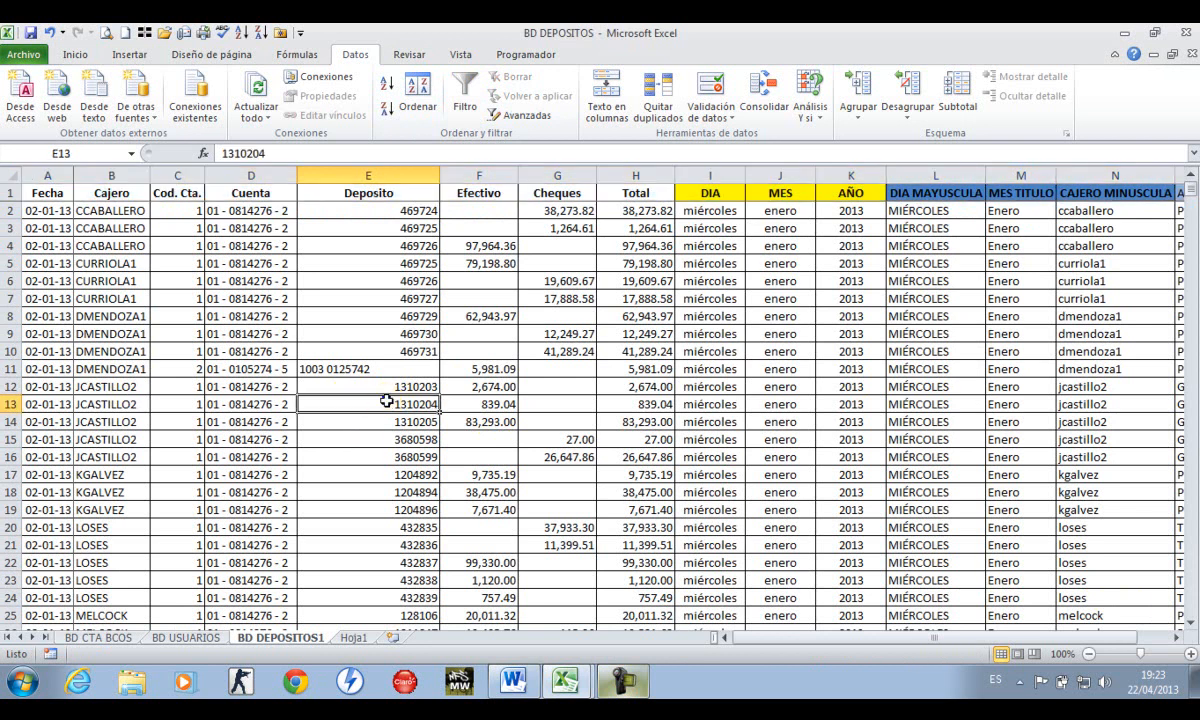
Examine the columns of the cashier table on the BD USUARIOS sheet alongside the neighbouring sheets
key(ctrl+Page_Up)
key(Left)
key(ctrl+Down)
key(ctrl+Up)
key(Right)
key(Right)
key(ctrl+Right)
key(Up)
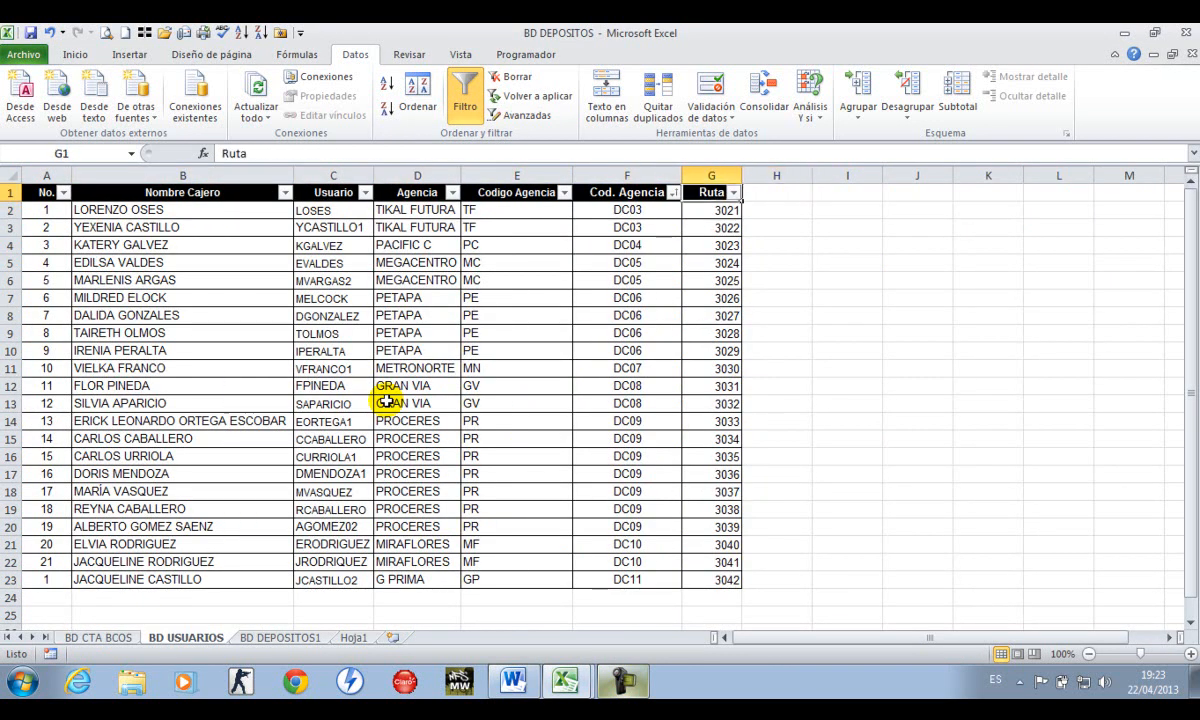
key(ctrl+Page_Down)
key(ctrl+Up)
key(ctrl+Left)
key(ctrl+Page_Down)
key(ctrl+Page_Up)
key(ctrl+Page_Up)
Add the column header CANT OPERAC in cell H1, beside Ruta in the cashier table
key(ctrl+shift+l)
key(ctrl+Right)
key(Left)
key(ctrl+Left)
key(ctrl+Left)
key(ctrl+Right)
key(Right)
text(C)
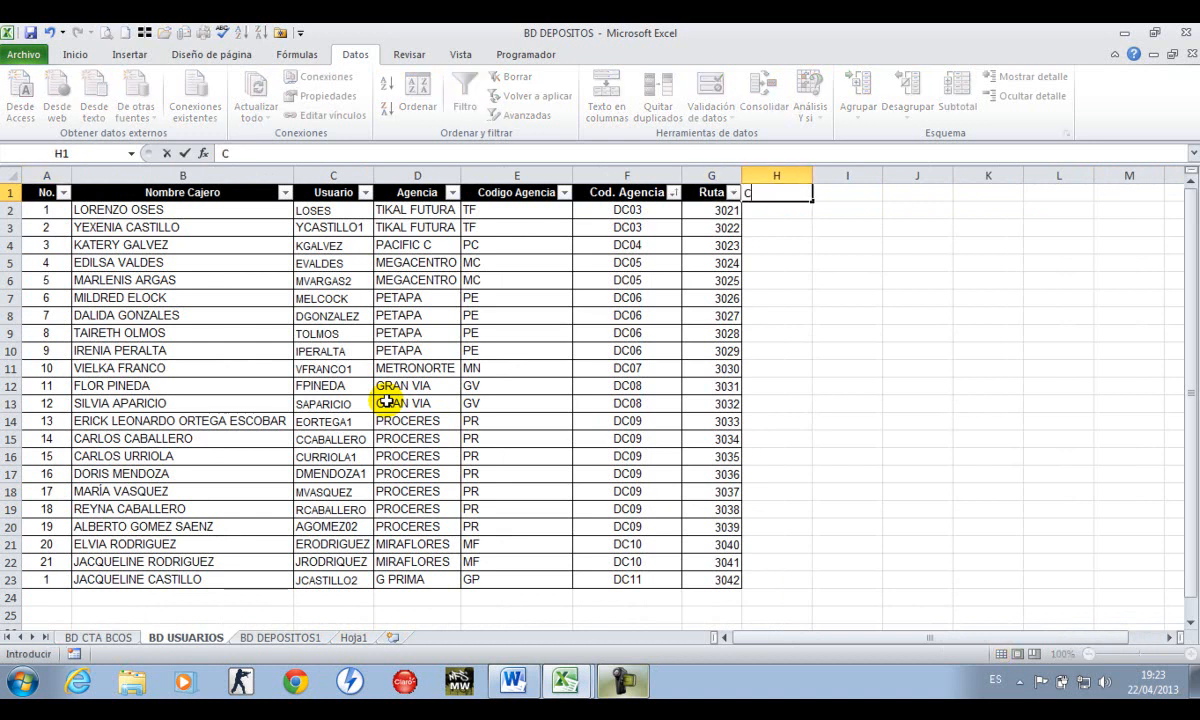
text(ANT OPERA)
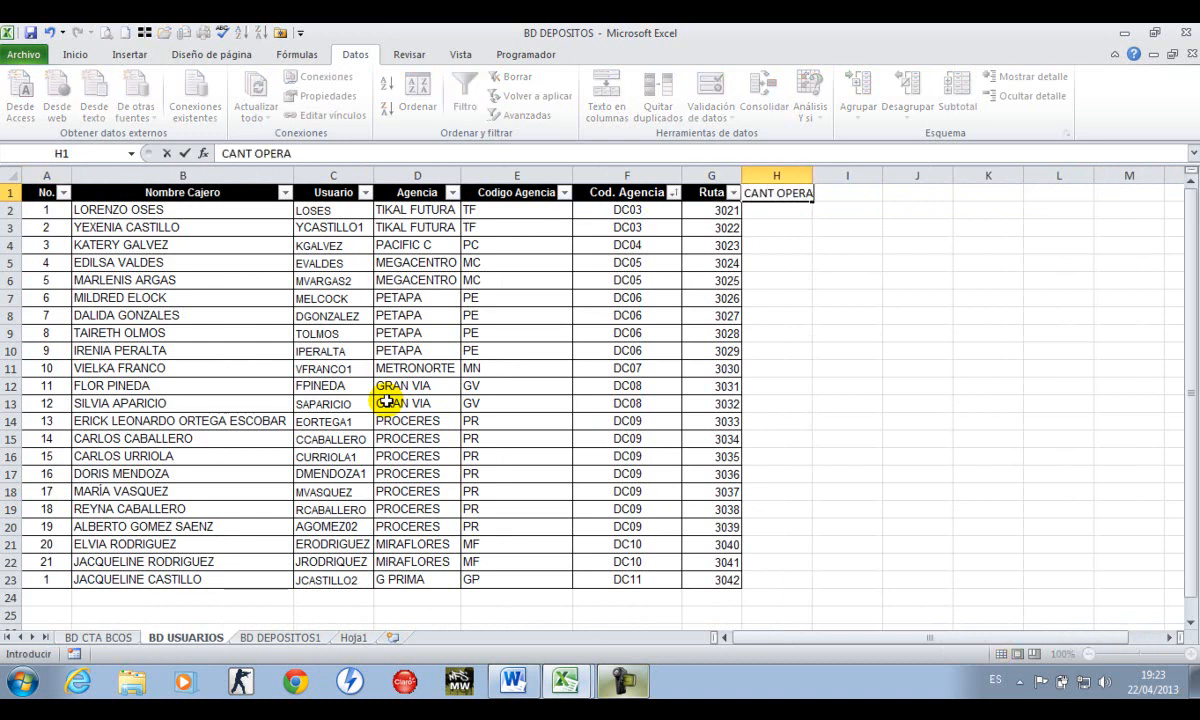
text(C)
key(Return)
key(Up)
key(Right)
key(Left)
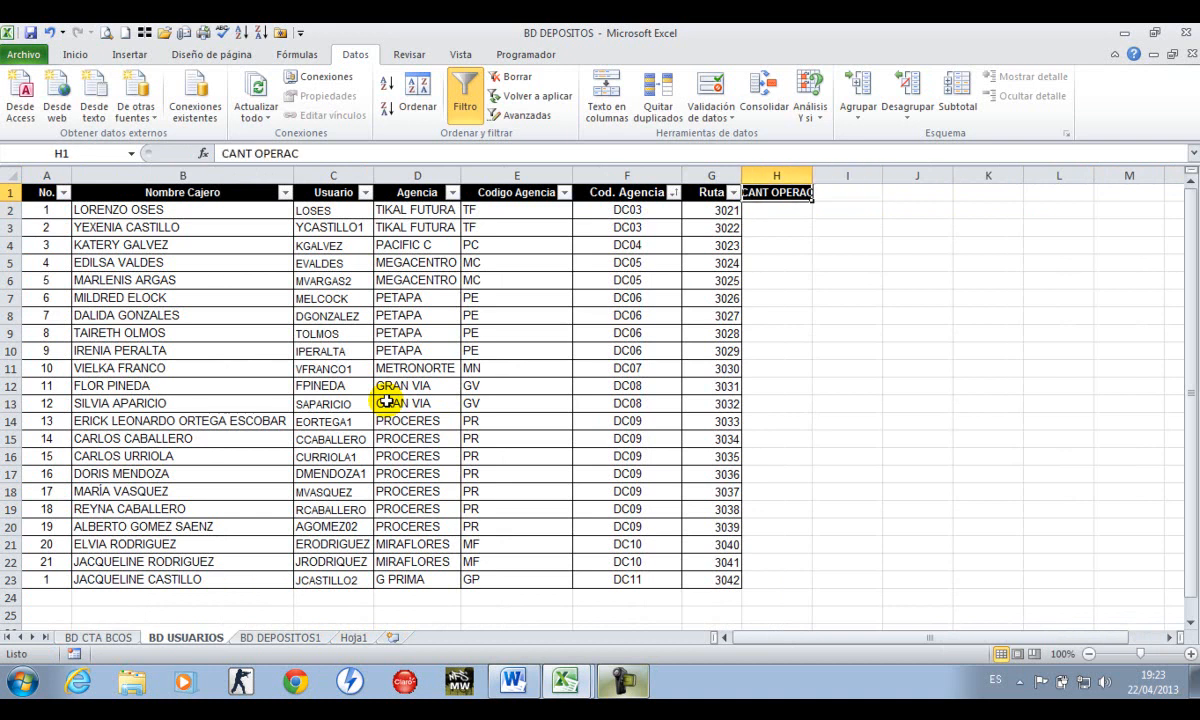
Apply all borders to H1:H23 and autofit column H to the CANT OPERAC header
key(shift+Down)
key(shift+Down)
key(shift+Down)
key(shift+Down)
key(shift+Down)
key(shift+Down)
key(shift+Down)
key(shift+Down)
key(shift+Down)
key(shift+Down)
key(shift+Down)
key(shift+Down)
key(shift+Down)
key(shift+Down)
key(shift+Down)
key(shift+Down)
key(shift+Down)
key(shift+Down)
key(shift+Down)
key(shift+Down)
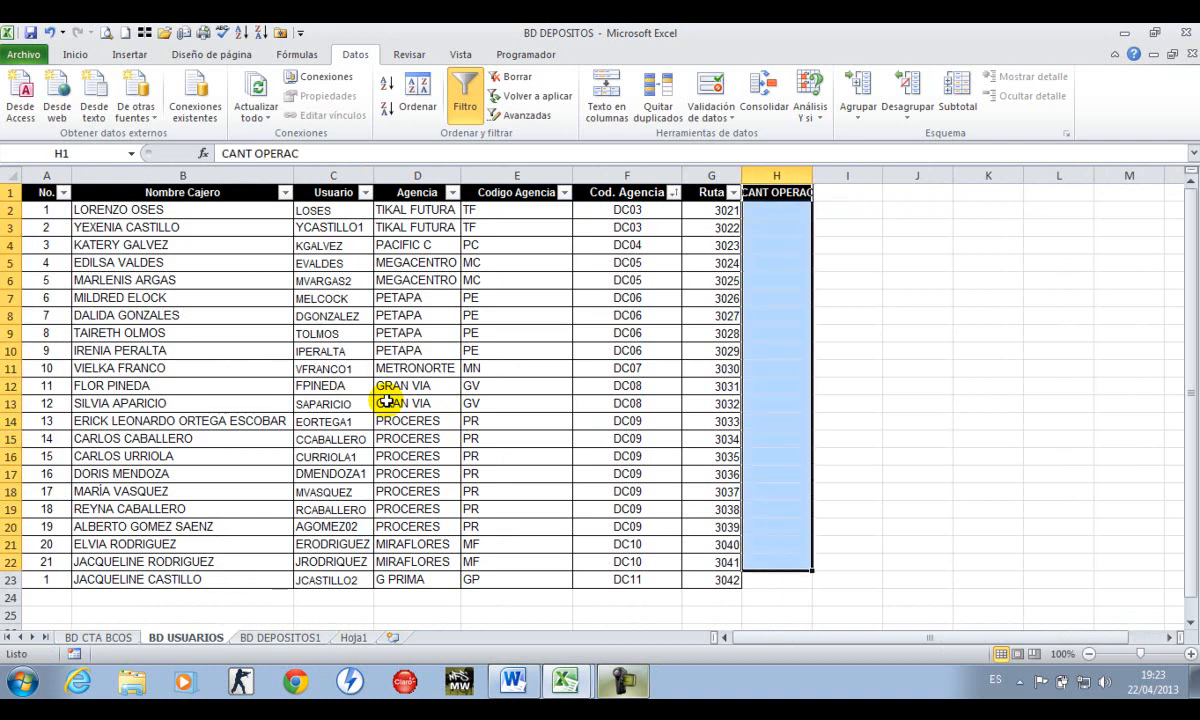
click(75, 55)
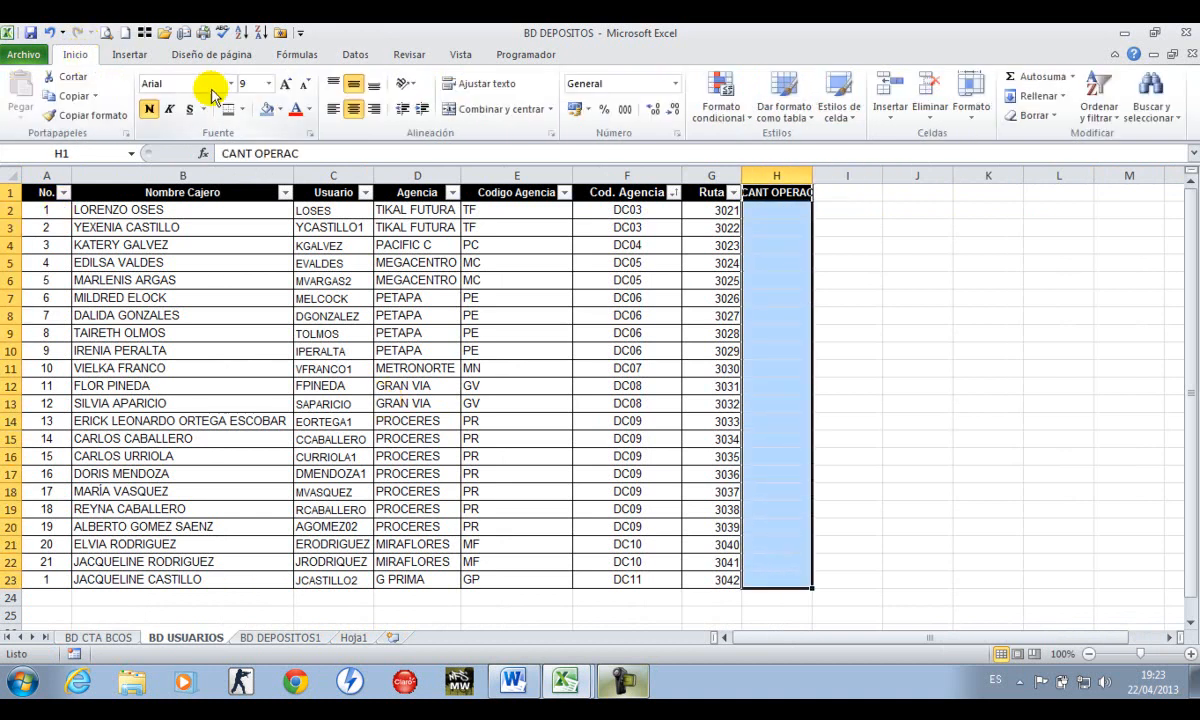
click(242, 112)
click(272, 248)
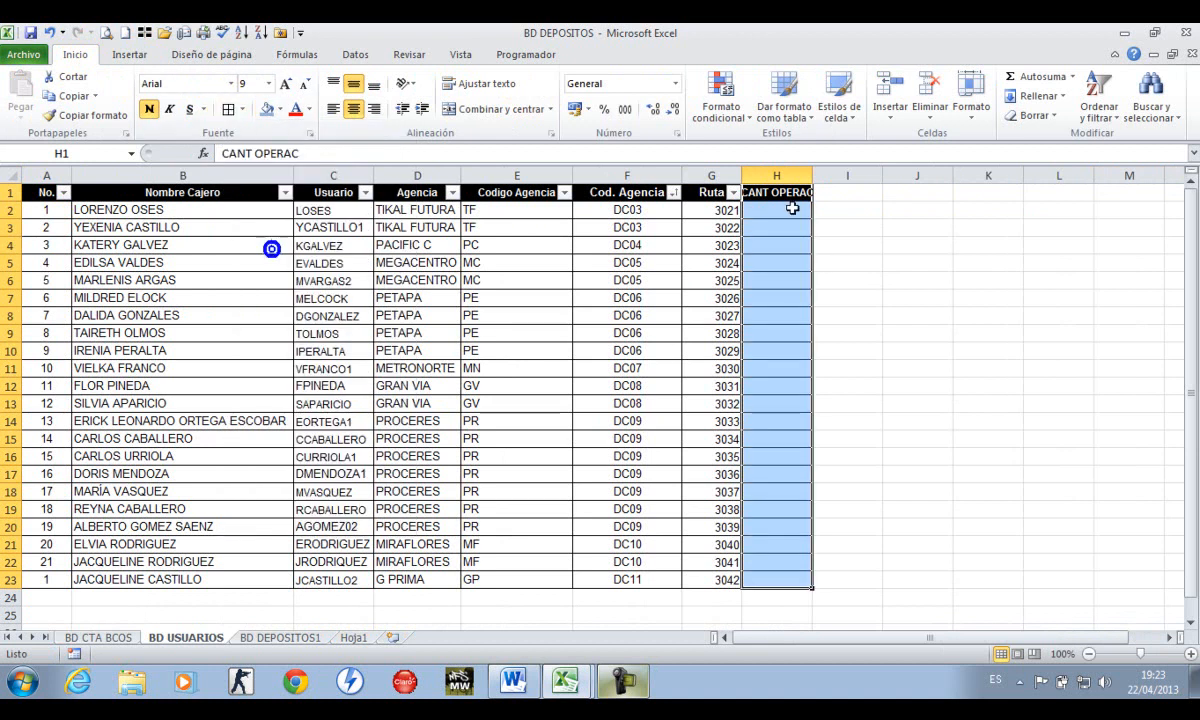
double_click(812, 175)
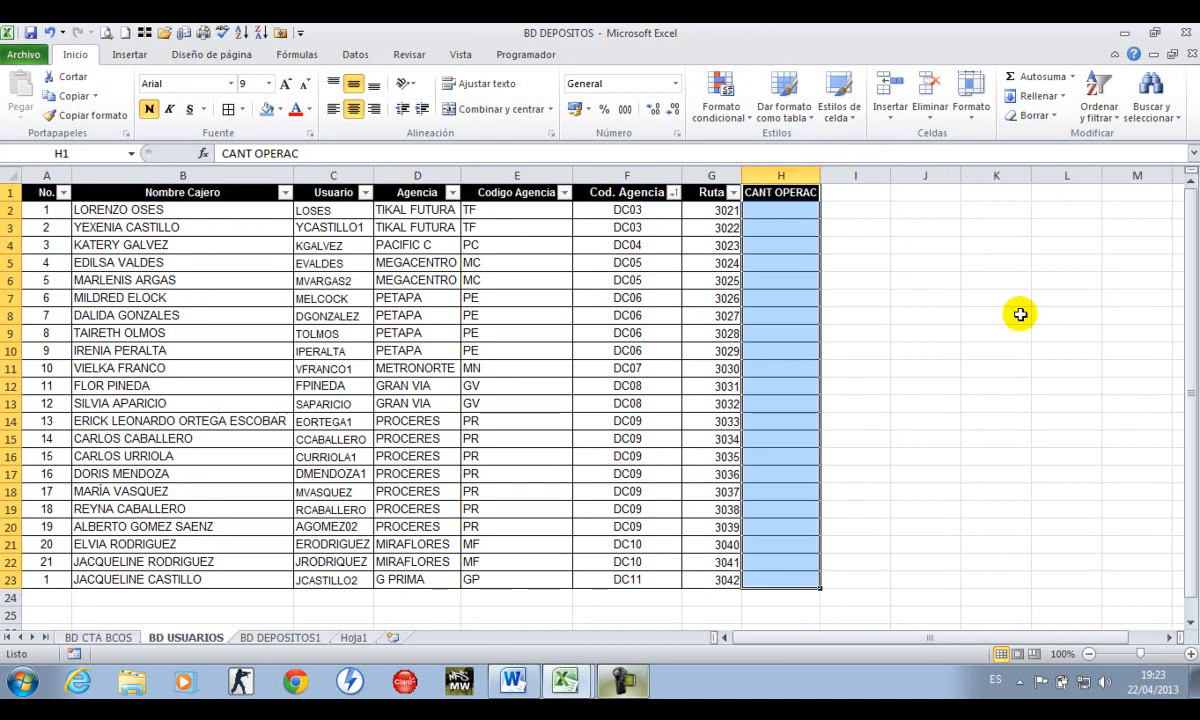
Fill the CANT OPERAC header cell H1 with yellow
key(Up)
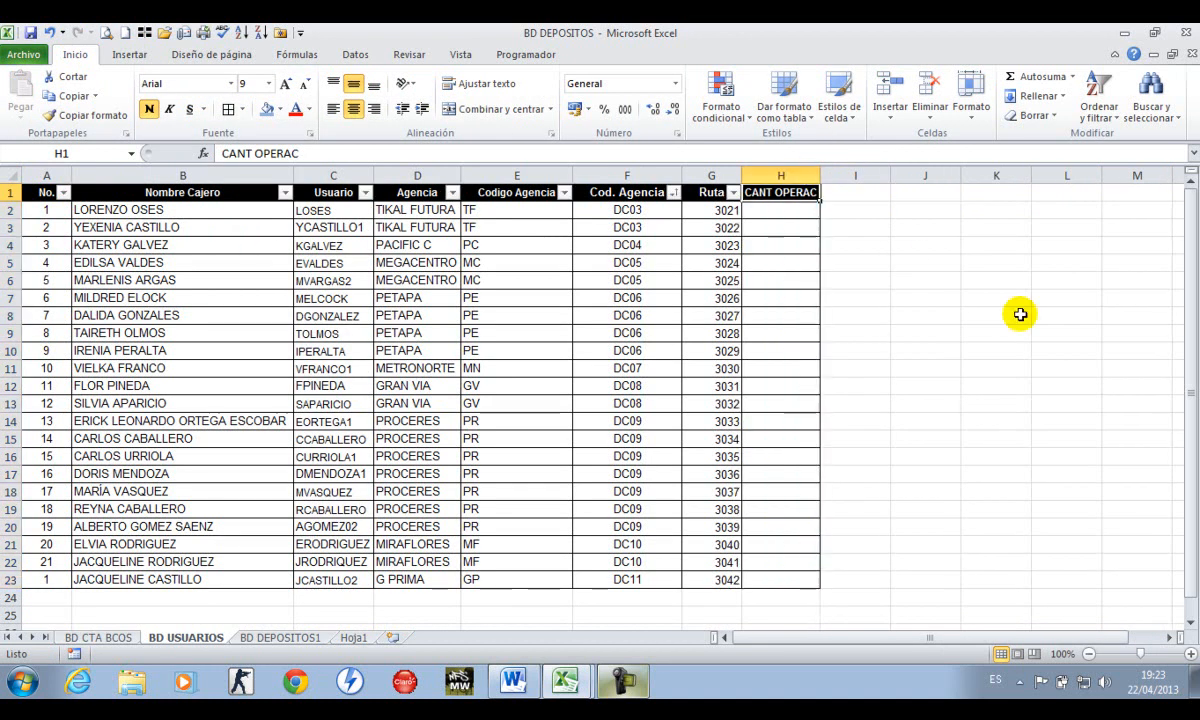
click(284, 111)
click(313, 235)
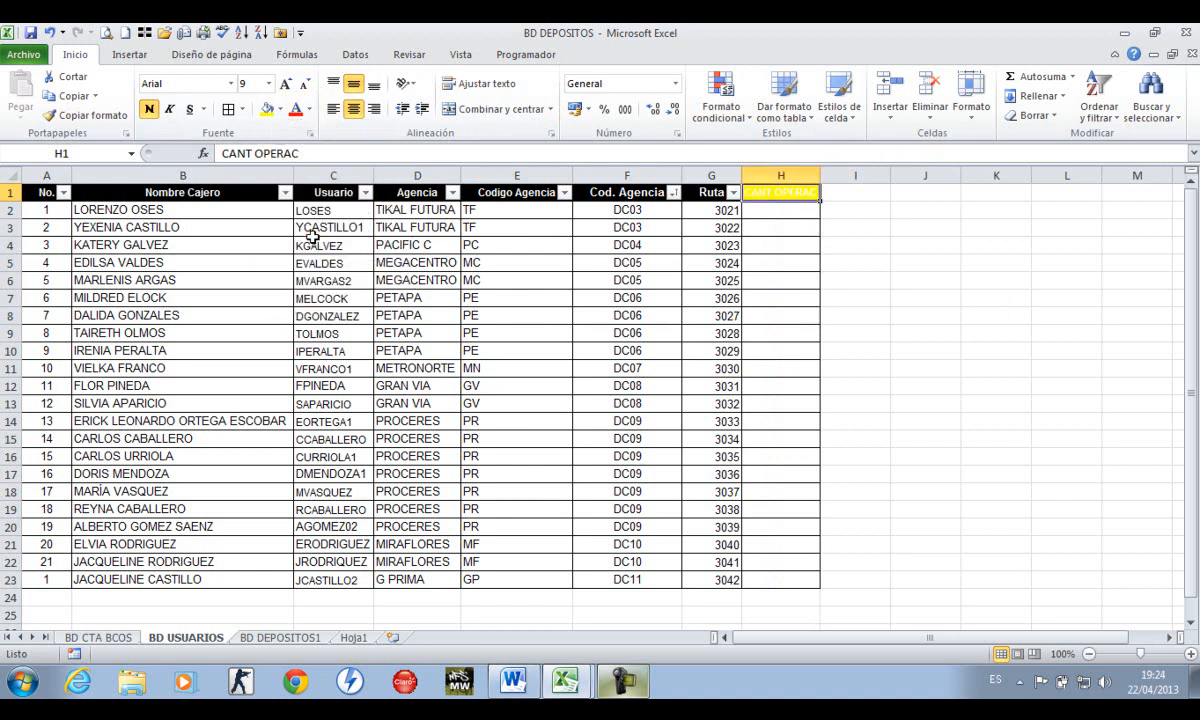
Change the font colour of the CANT OPERAC header in cell H1 to black
click(308, 110)
click(312, 130)
click(792, 262)
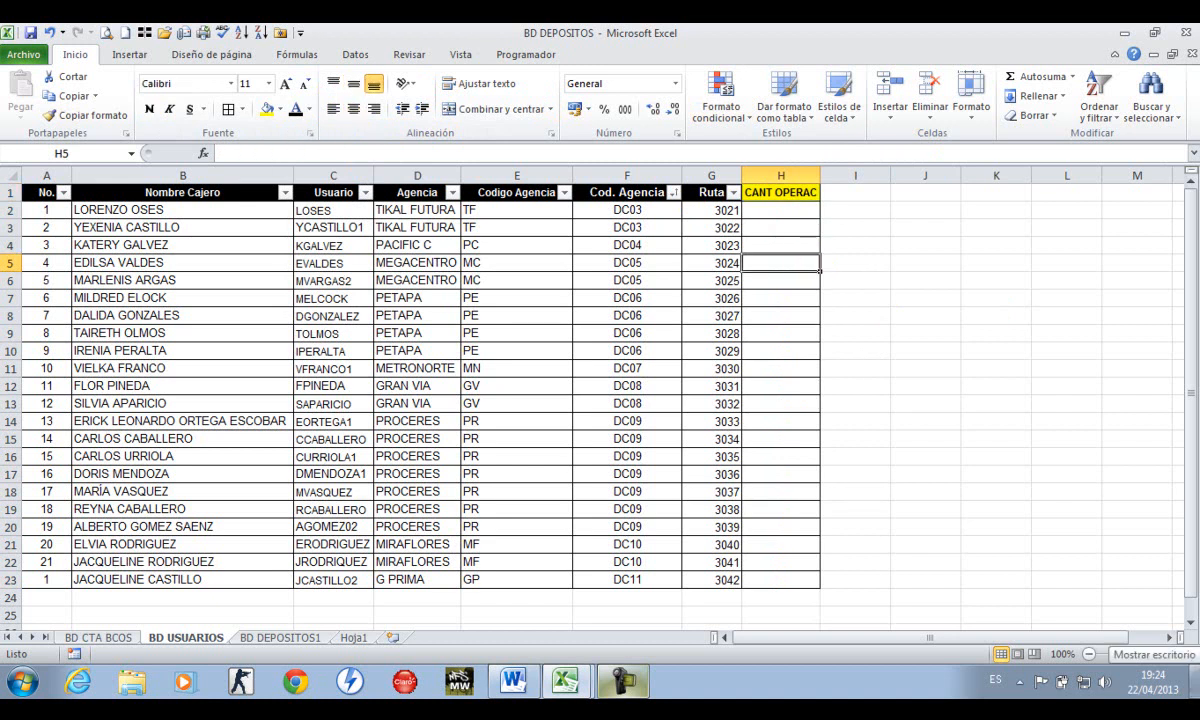
Enter the formula =SUBTOTALES(9,H2:H24) in cell H25 to total the CANT OPERAC column
key(ctrl+Up)
key(Down)
key(Left)
key(Right)
key(Left)
key(ctrl+Down)
key(Down)
key(Down)
key(Right)
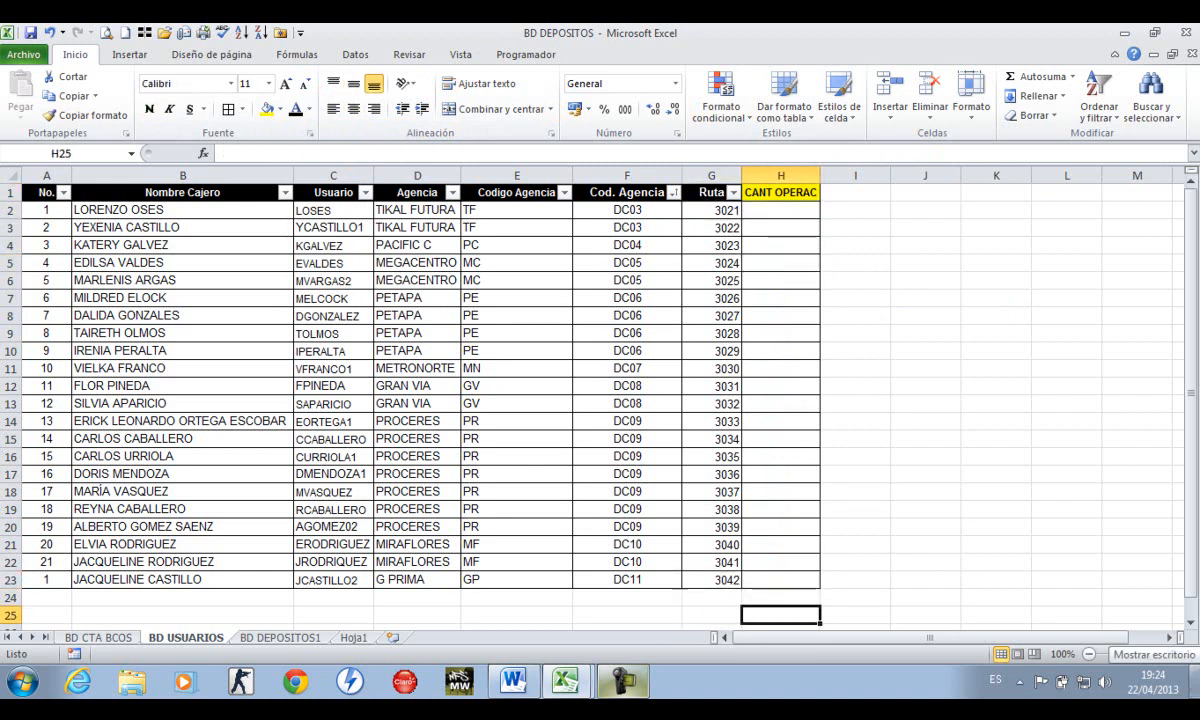
text(=)
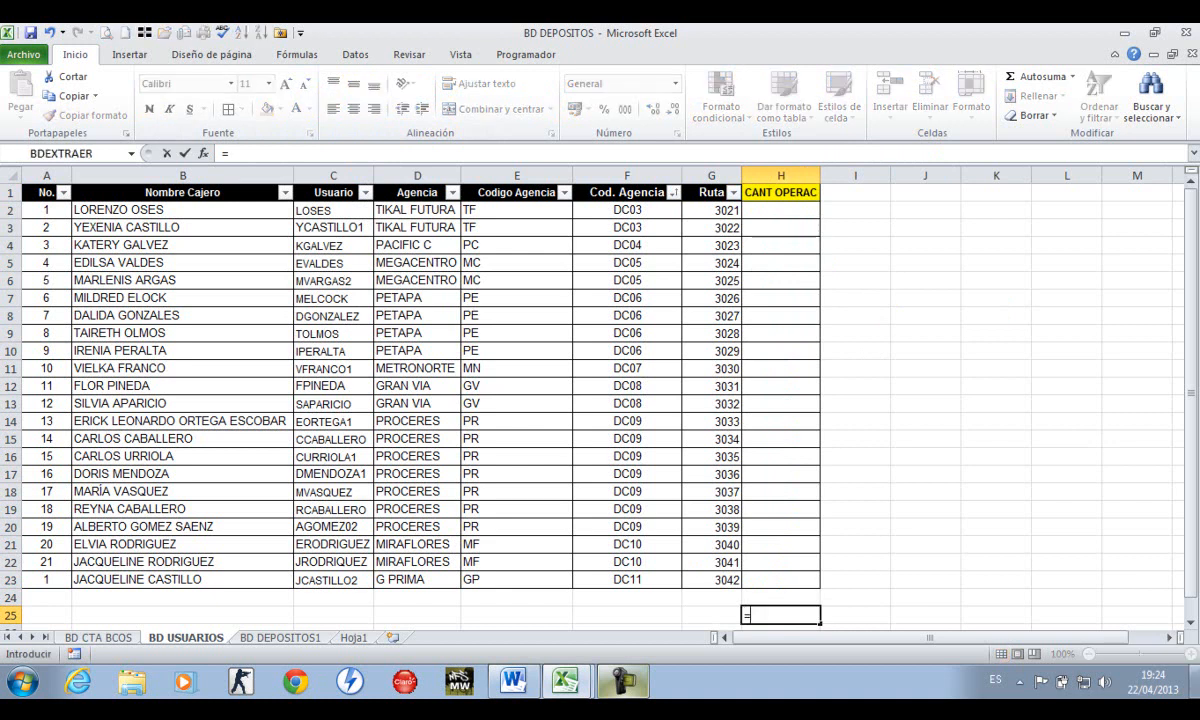
text(SUBTO)
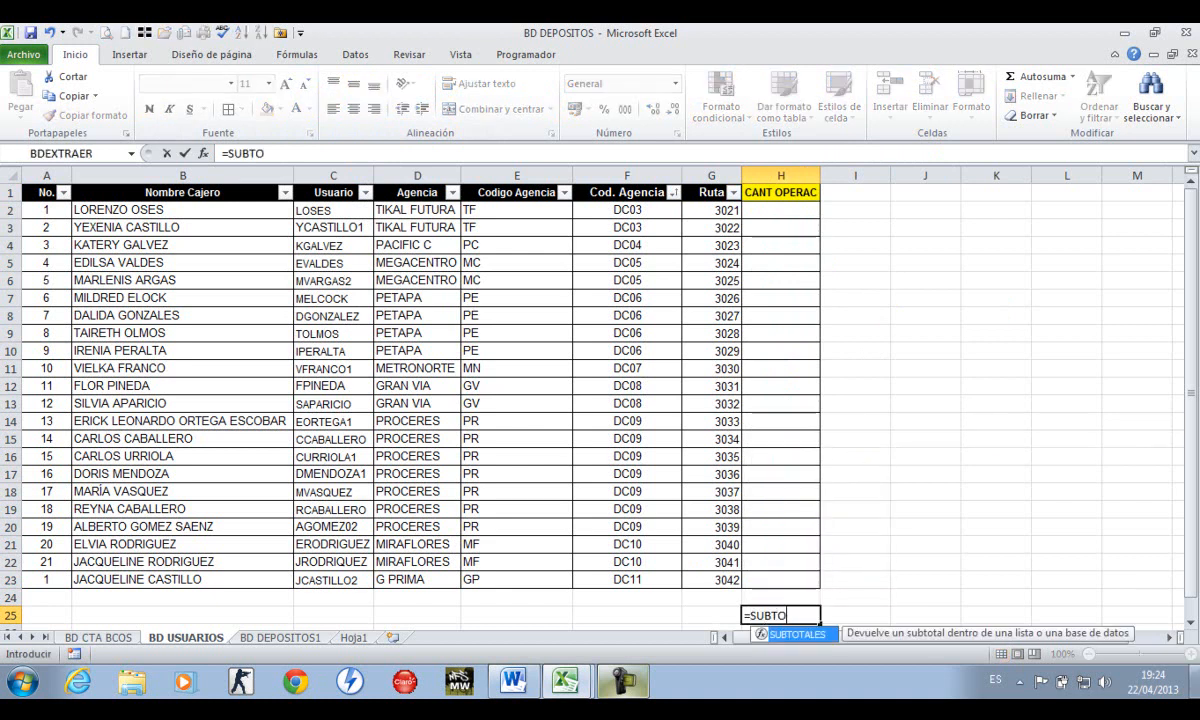
text(TALES(8)
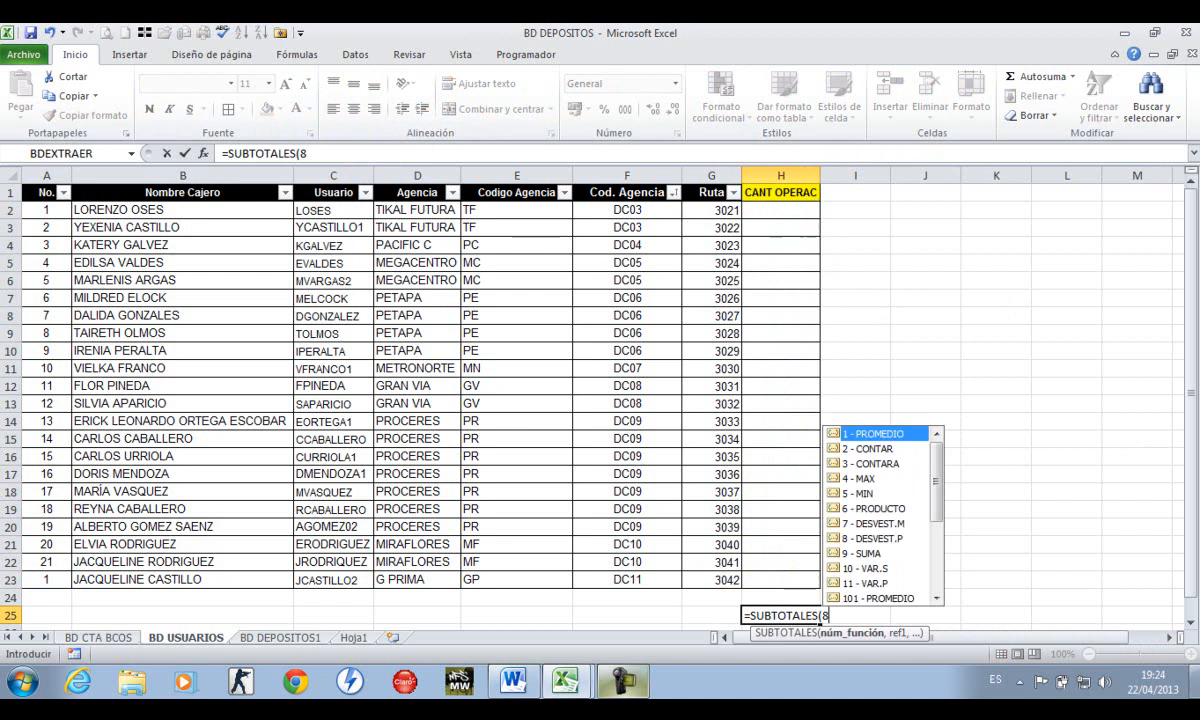
key(BackSpace)
text(9,)
drag(780, 597, 800, 208)
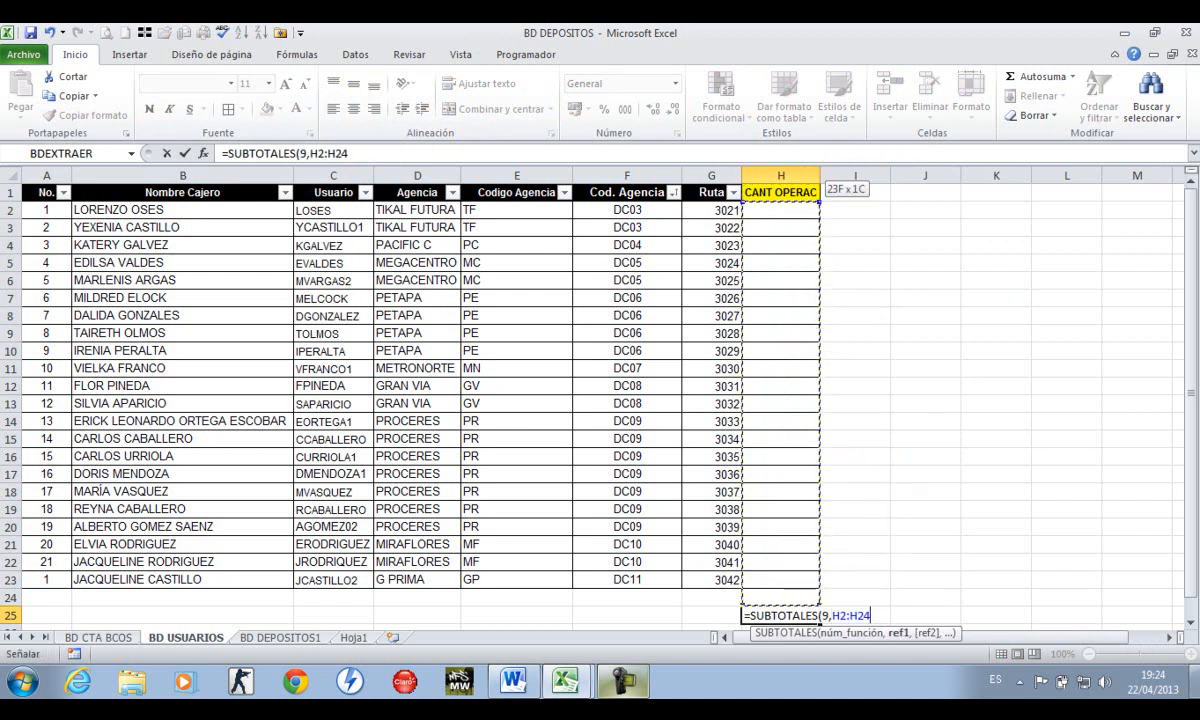
key(Return)
key(Up)
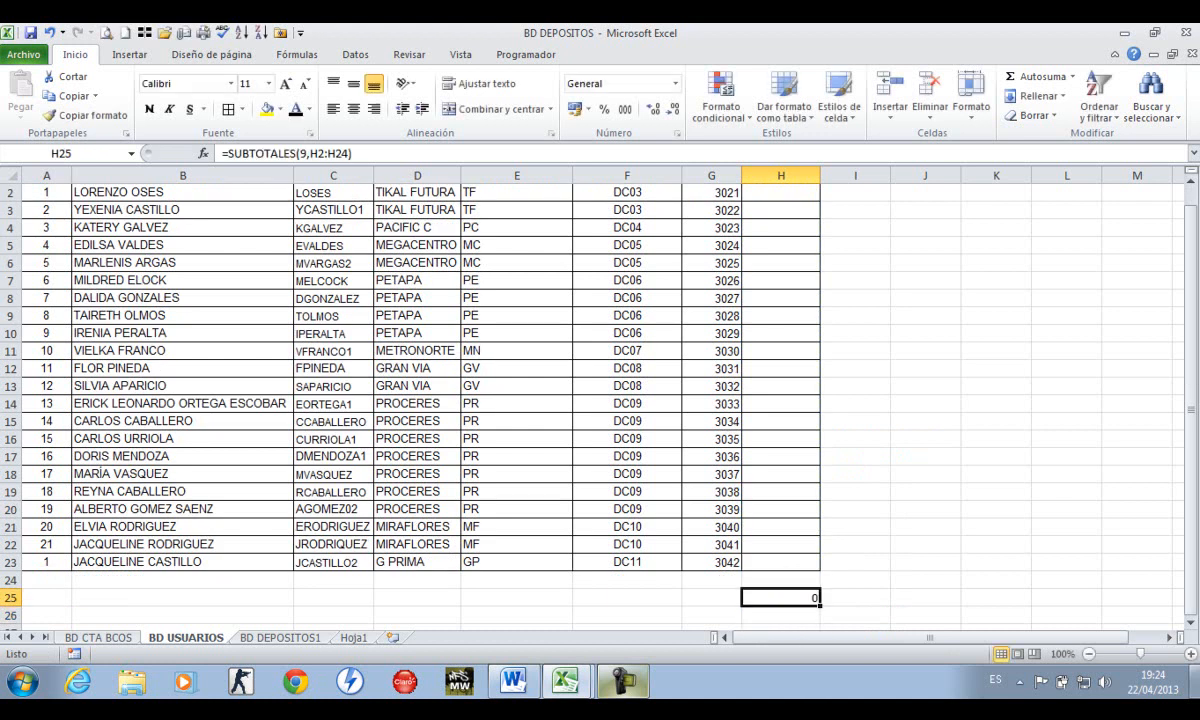
Format cells H1:H25 as Número with 0 decimal places and the thousands separator
key(ctrl+Up)
key(ctrl+shift+Down)
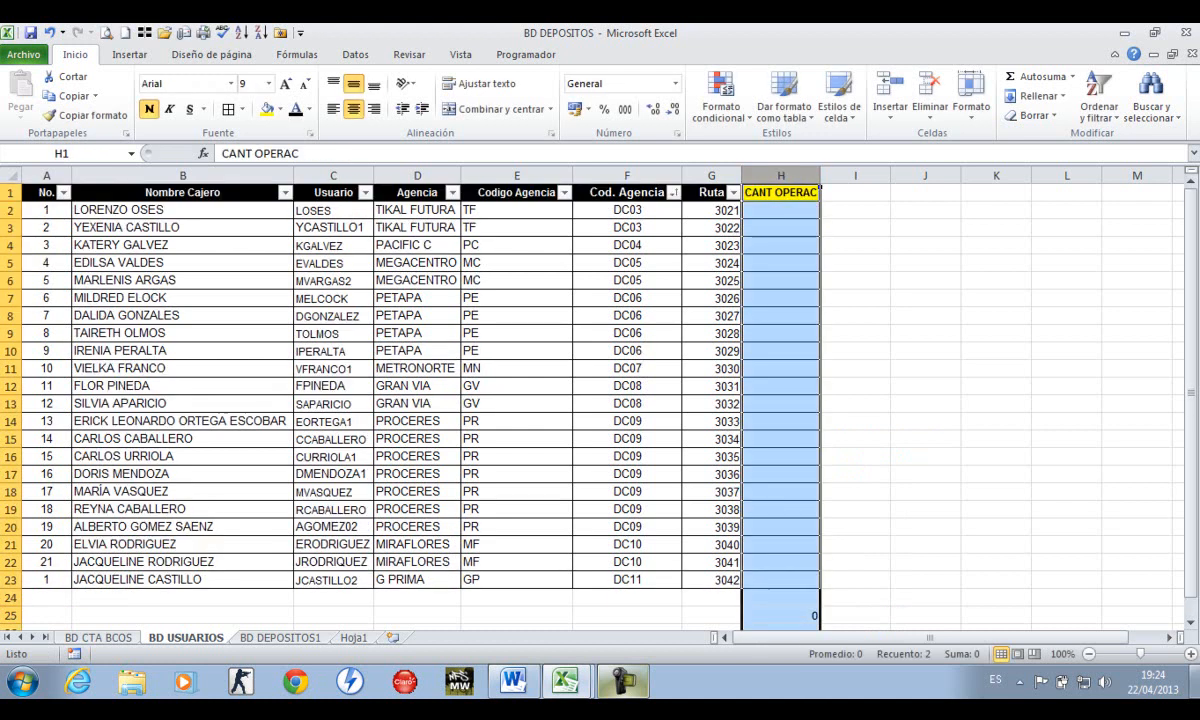
key(ctrl+shift+Down)
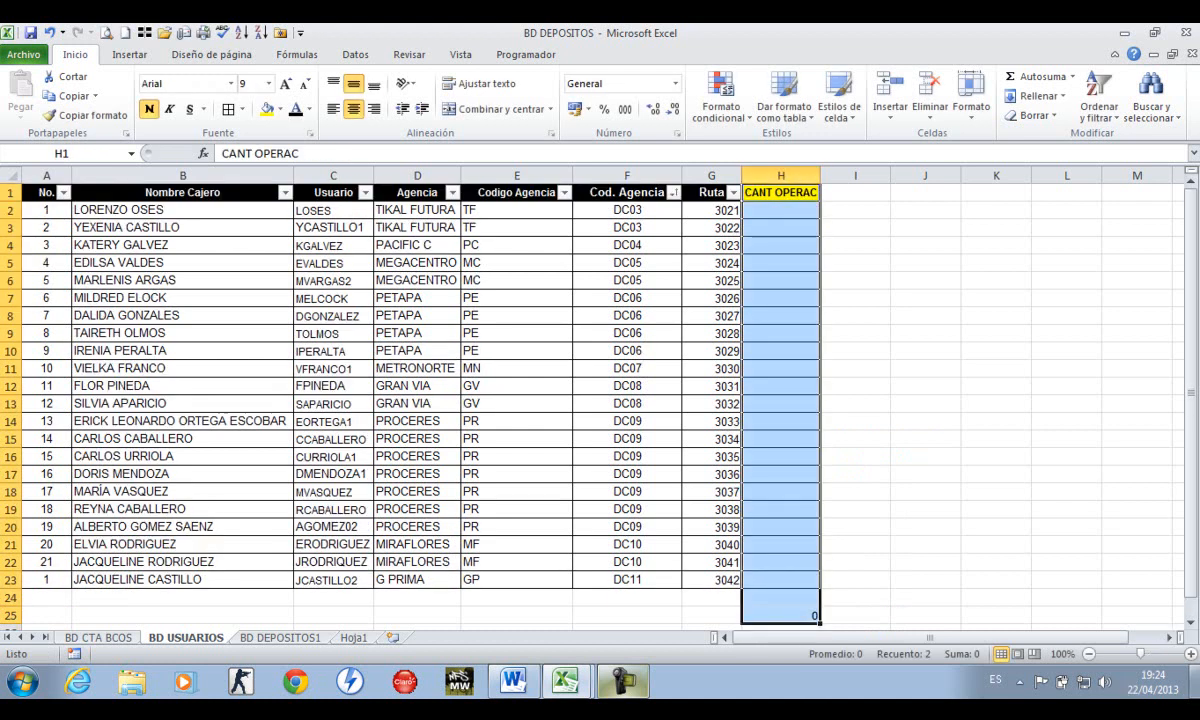
right_click(758, 517)
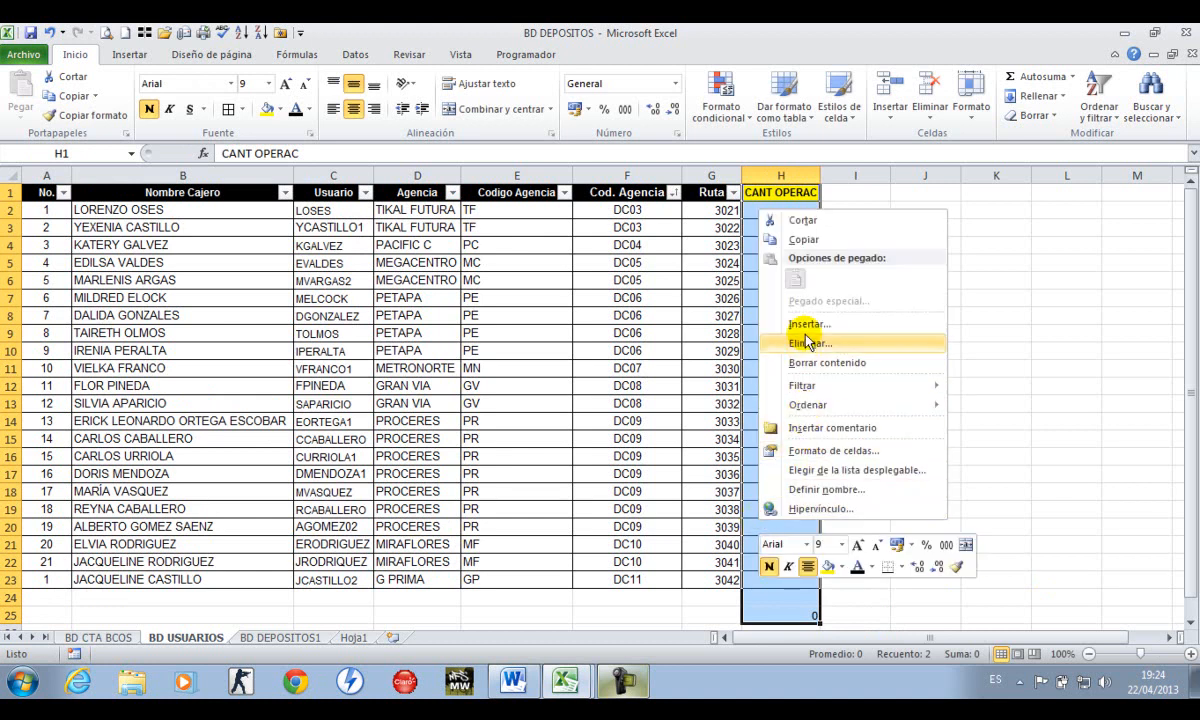
click(836, 450)
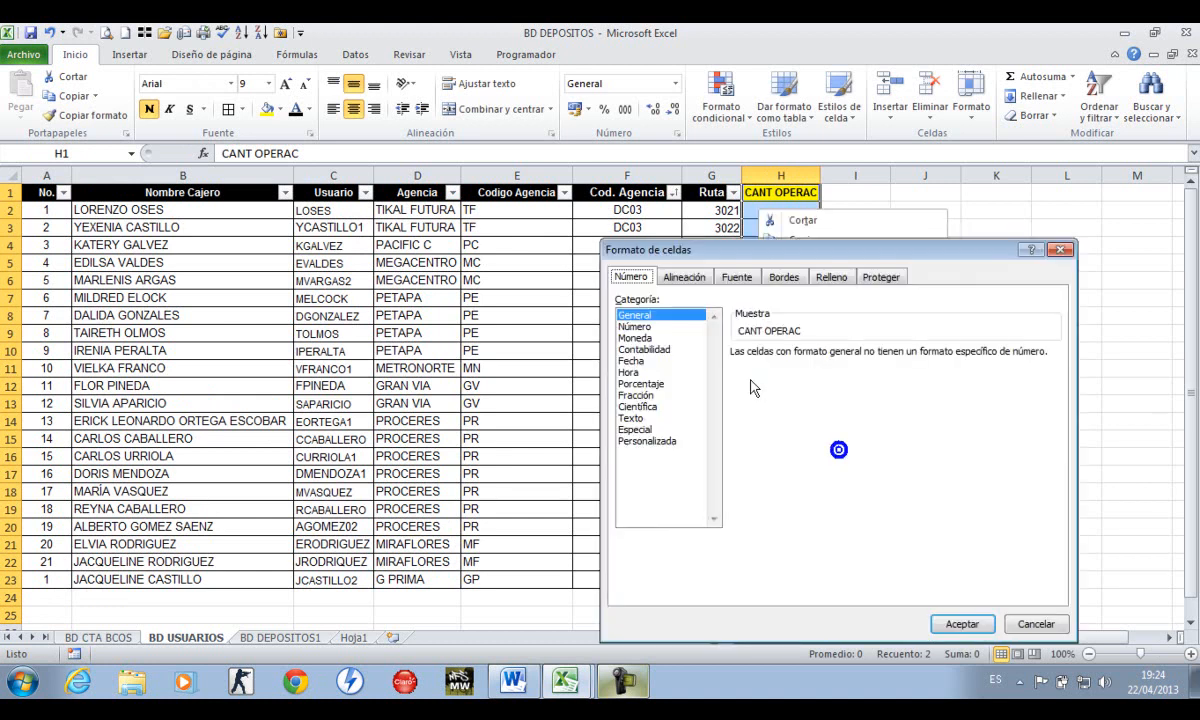
click(634, 326)
click(872, 358)
click(872, 358)
click(737, 375)
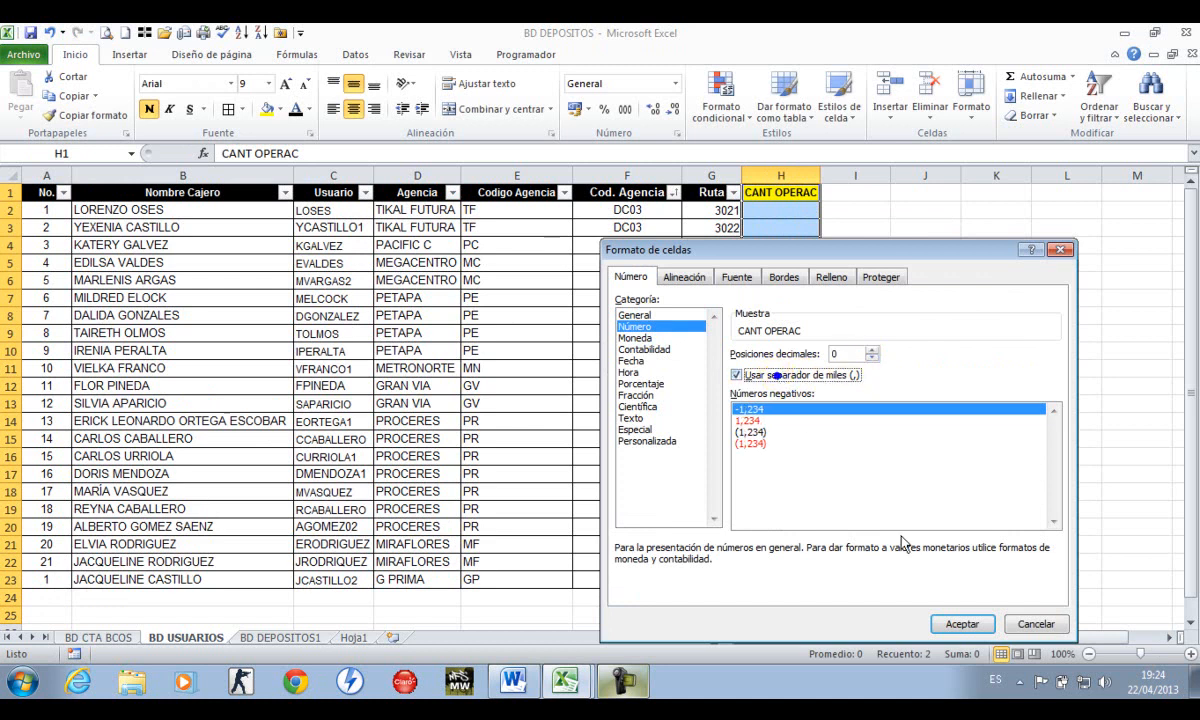
click(961, 624)
Enter =CONTAR.SI('BD DEPOSITOS1'!B1:B3518,'BD USUARIOS'!C2) in cell H2 to count the first cashier's deposits
click(828, 335)
key(Left)
key(ctrl+Up)
key(Down)
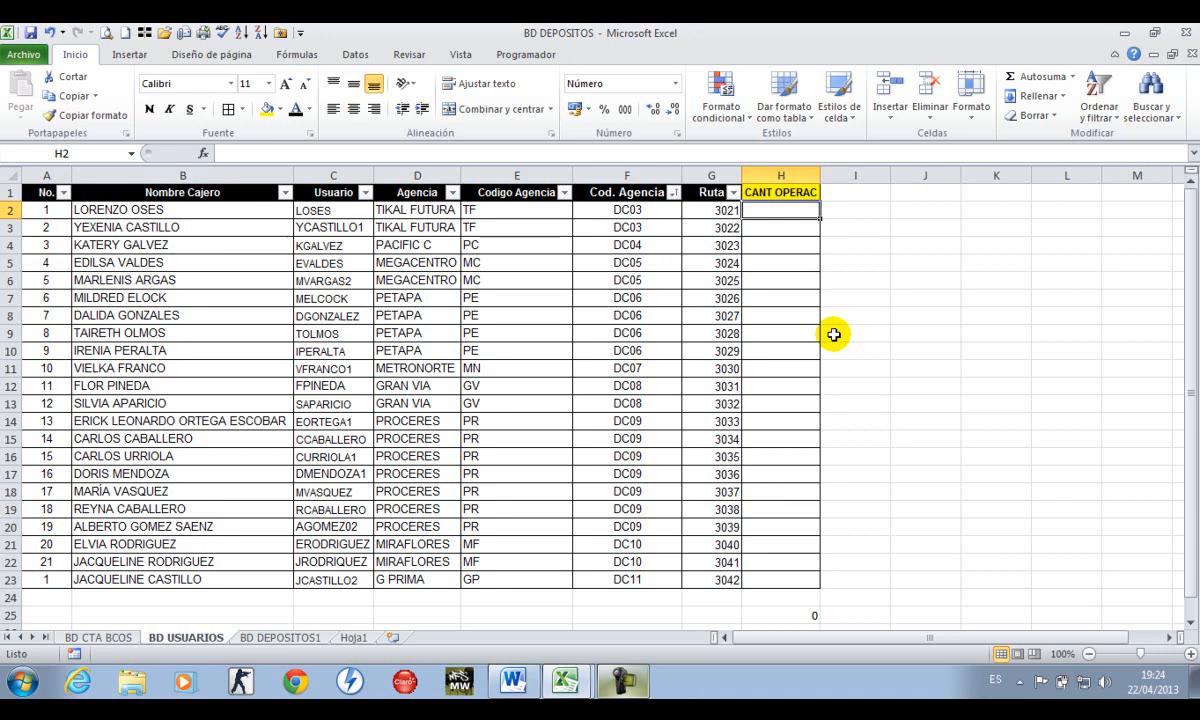
text(=CONTAR)
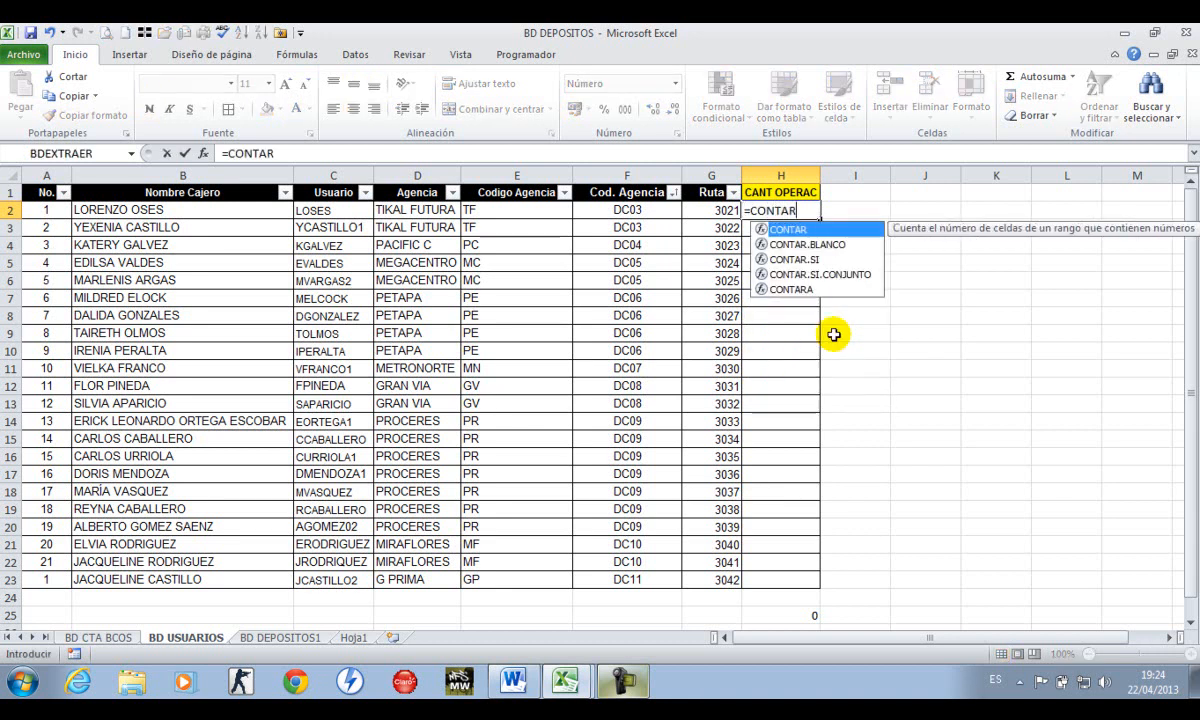
text(.SI()
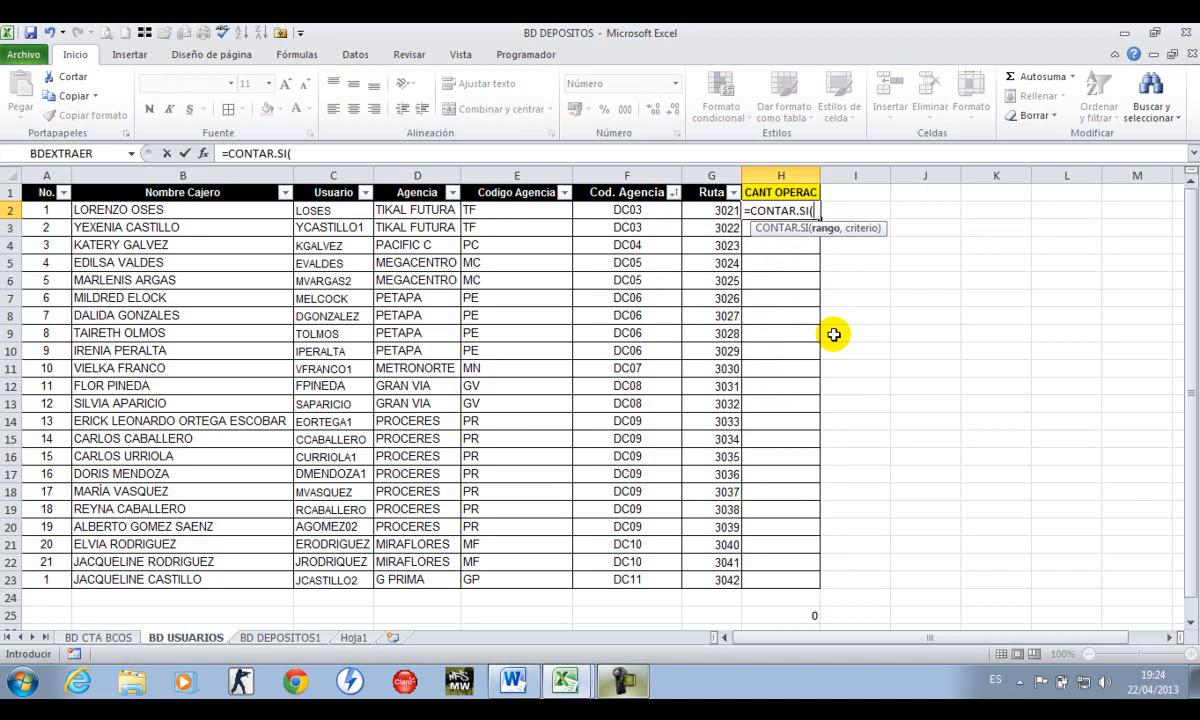
key(ctrl+Page_Down)
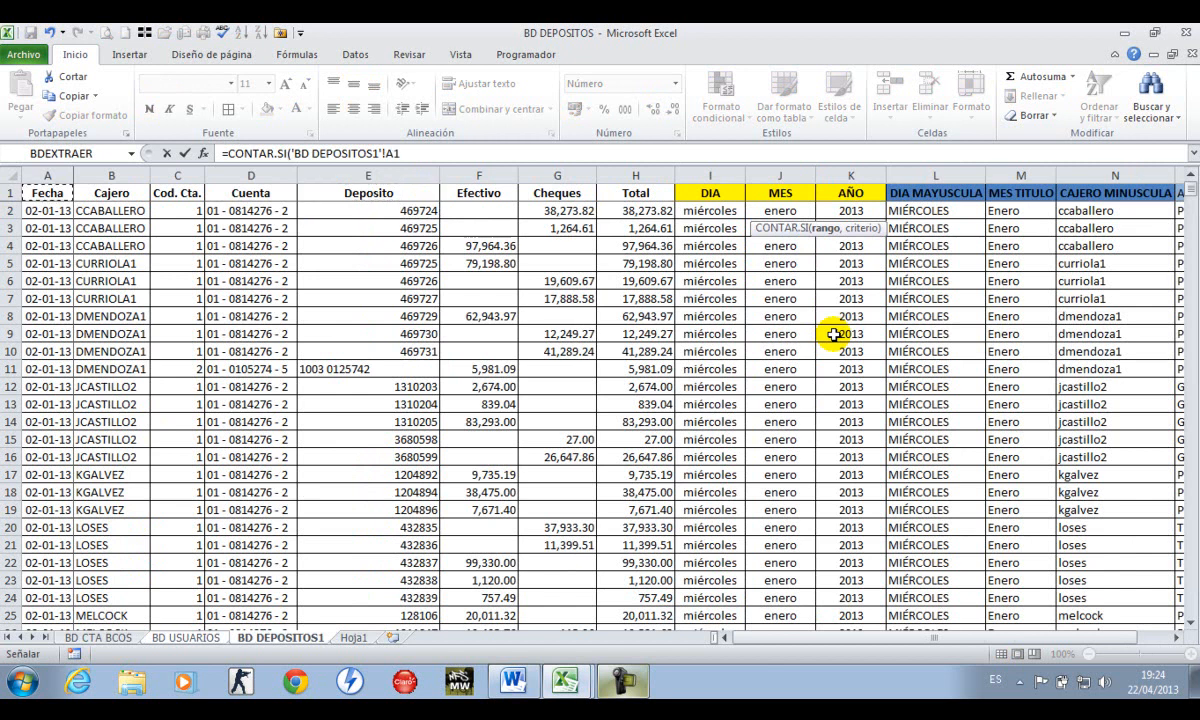
key(ctrl+shift+Down)
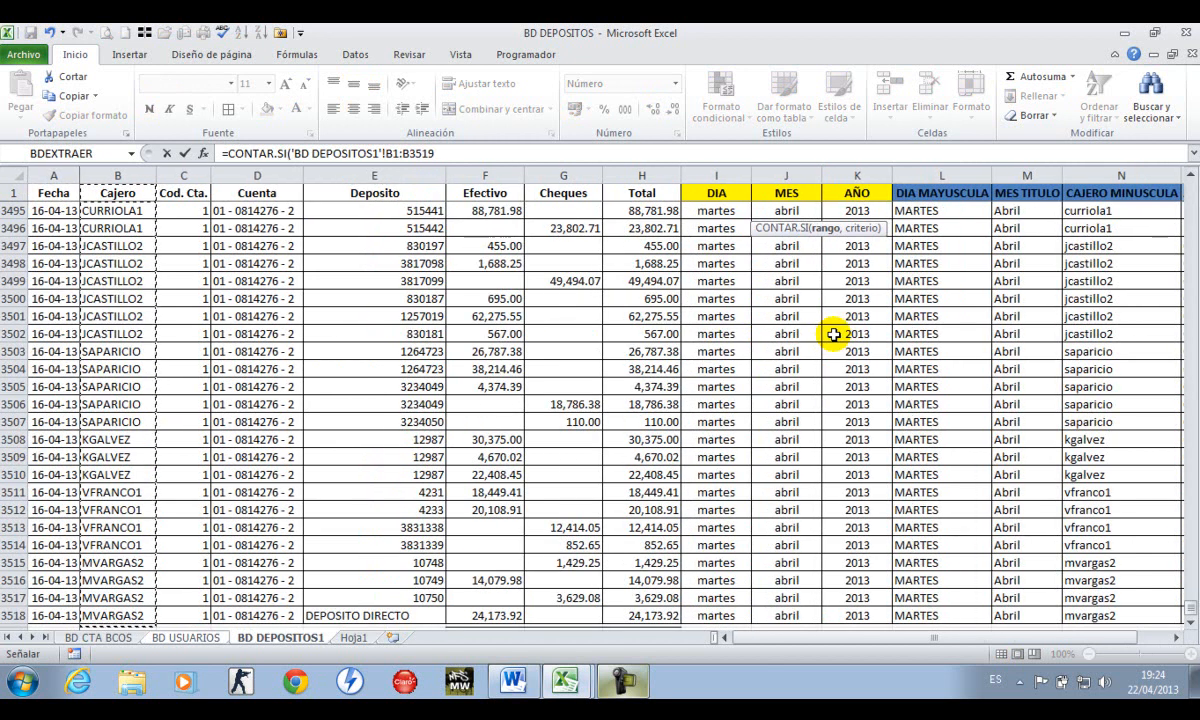
key(shift+Up)
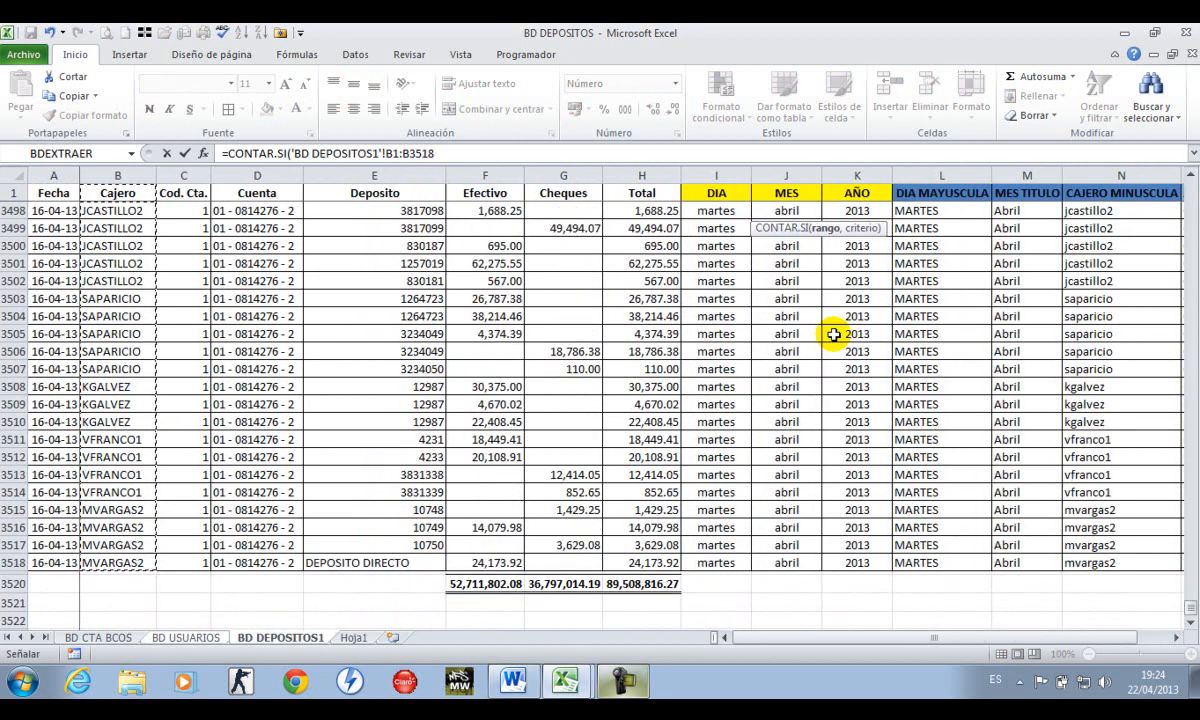
text(,)
key(ctrl+Page_Up)
key(Left)
key(Left)
key(Left)
key(Left)
key(Left)
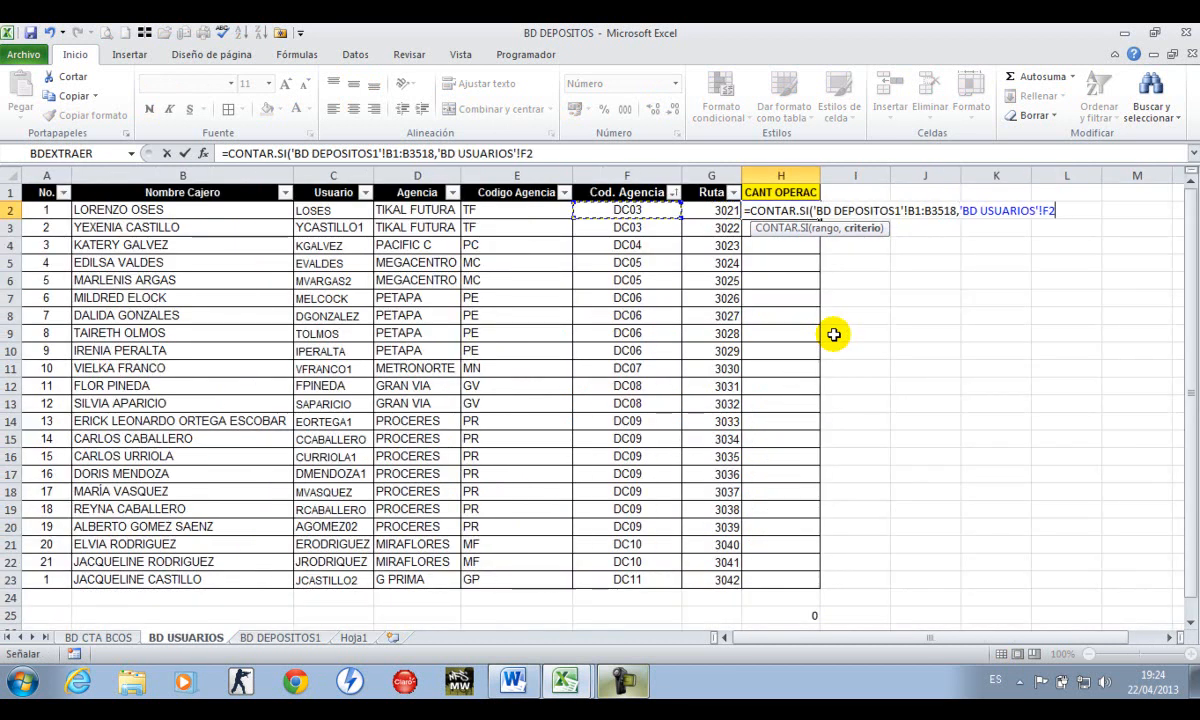
text())
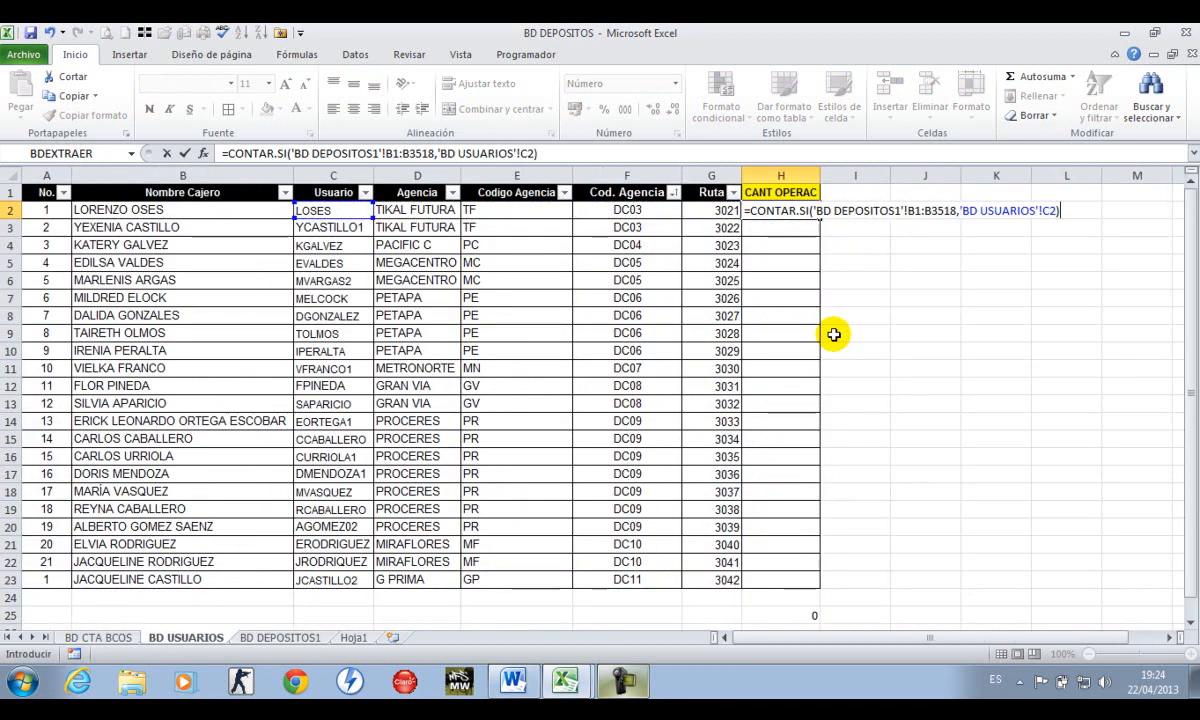
key(Return)
key(Up)
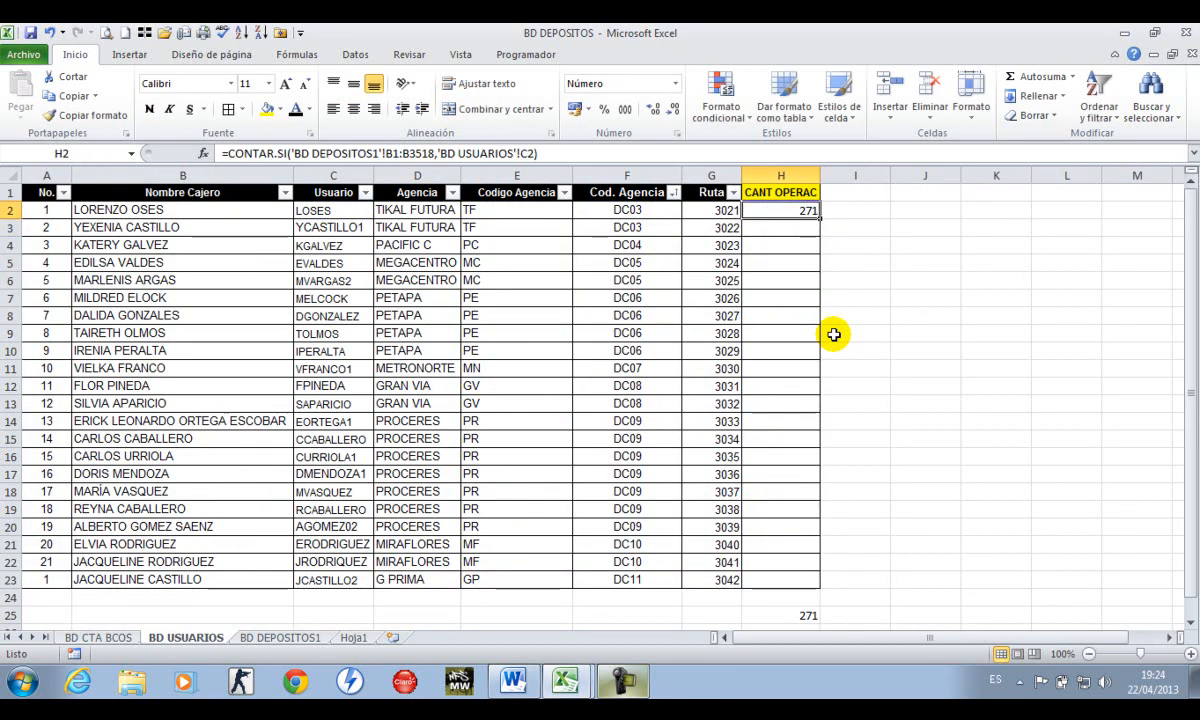
Make the counted range in the H2 formula absolute, as $B$1:$B$3518
key(F2)
key(Left)
key(Left)
key(Left)
key(Left)
key(Left)
key(Left)
key(Left)
key(Left)
key(Left)
key(Left)
key(Left)
key(Left)
key(Left)
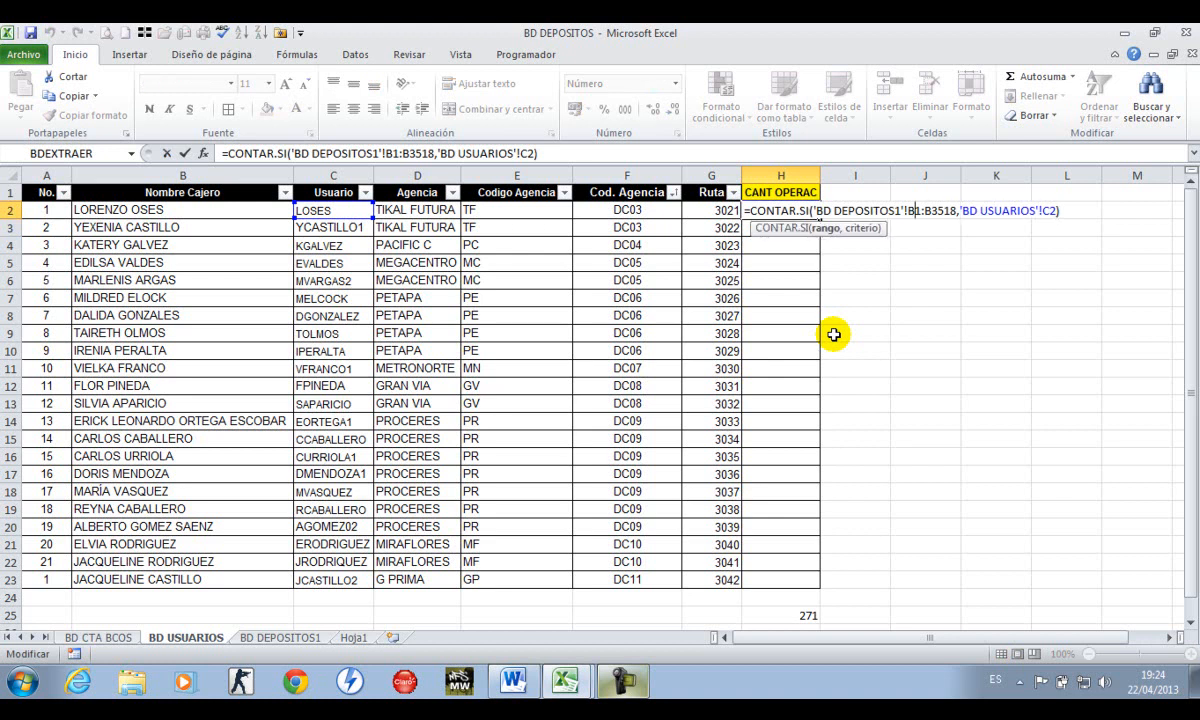
key(F4)
key(F4)
key(Return)
Copy the CONTAR.SI formula from H2 down through H23 for all remaining cashiers
key(Up)
key(ctrl+c)
key(shift+Down)
key(shift+Down)
key(shift+Down)
key(shift+Down)
key(shift+Down)
key(shift+Down)
key(shift+Down)
key(shift+Down)
key(shift+Down)
key(shift+Down)
key(shift+Down)
key(shift+Down)
key(shift+Down)
key(shift+Down)
key(shift+Down)
key(shift+Down)
key(shift+Down)
key(shift+Down)
key(shift+Down)
key(shift+Down)
key(shift+Down)
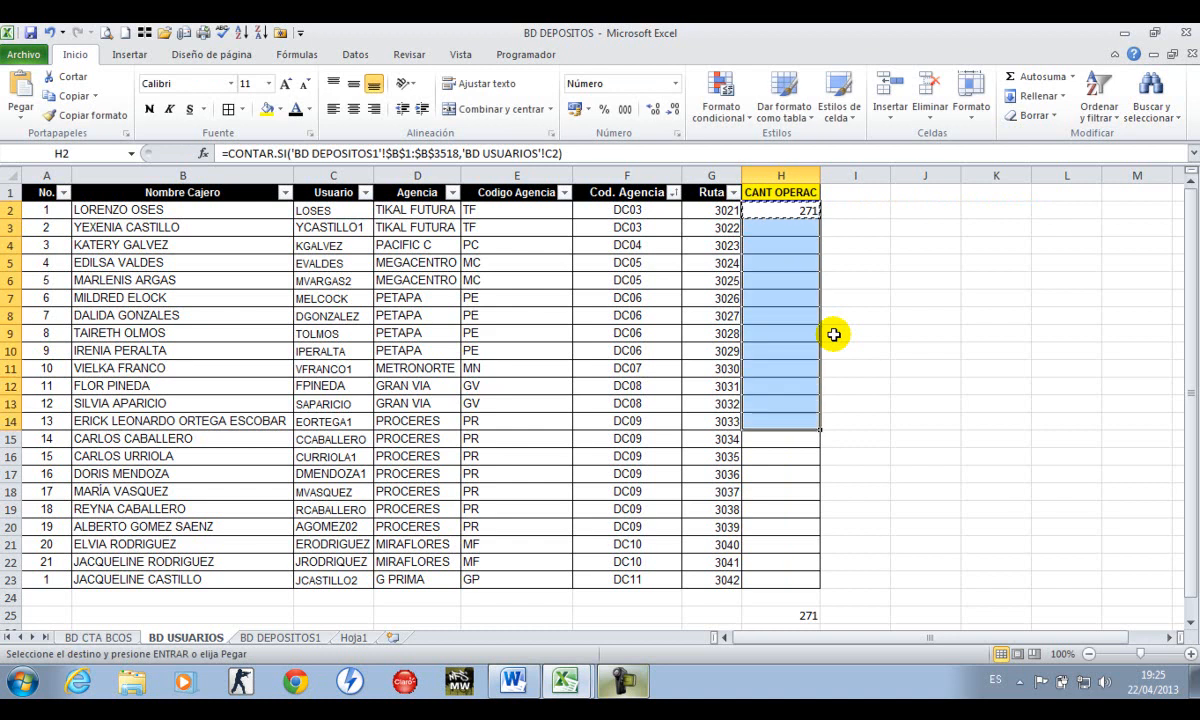
key(Return)
Compare the H25 total with the number of entries in the Cajero column, B2:B3518, of the BD DEPOSITOS1 sheet
key(ctrl+Down)
key(ctrl+Down)
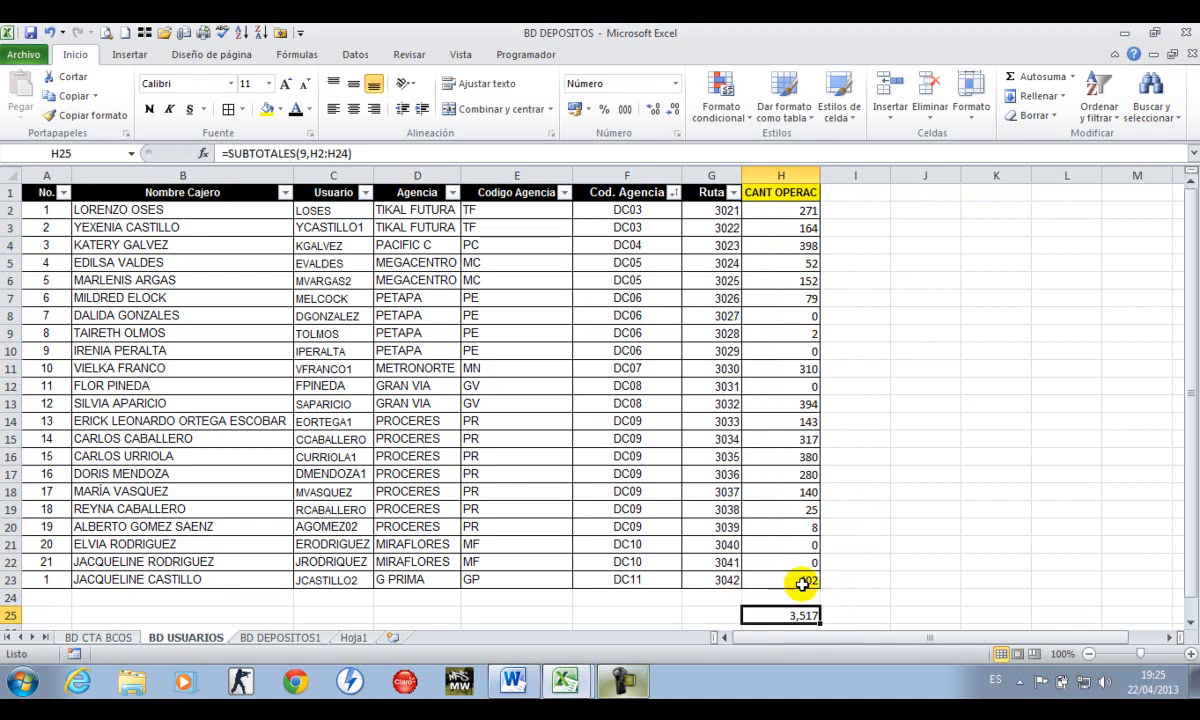
key(ctrl+Page_Down)
key(ctrl+Home)
key(Up)
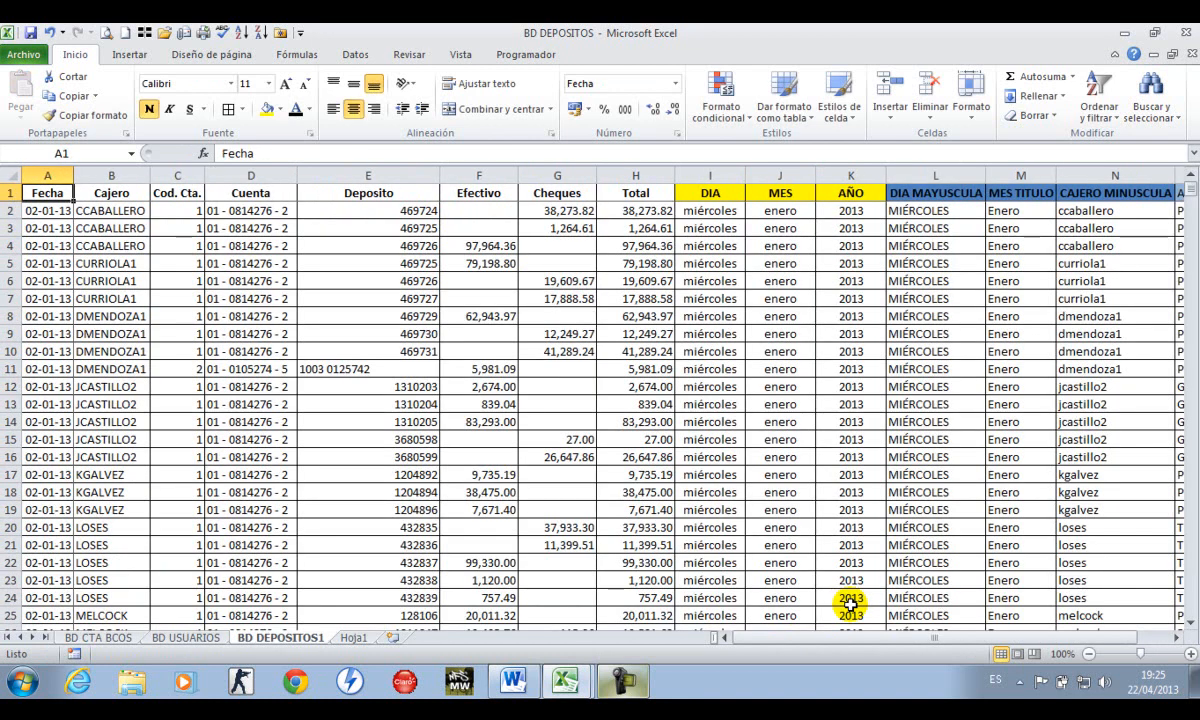
key(Down)
key(ctrl+Down)
scroll(850, 604, down, 2)
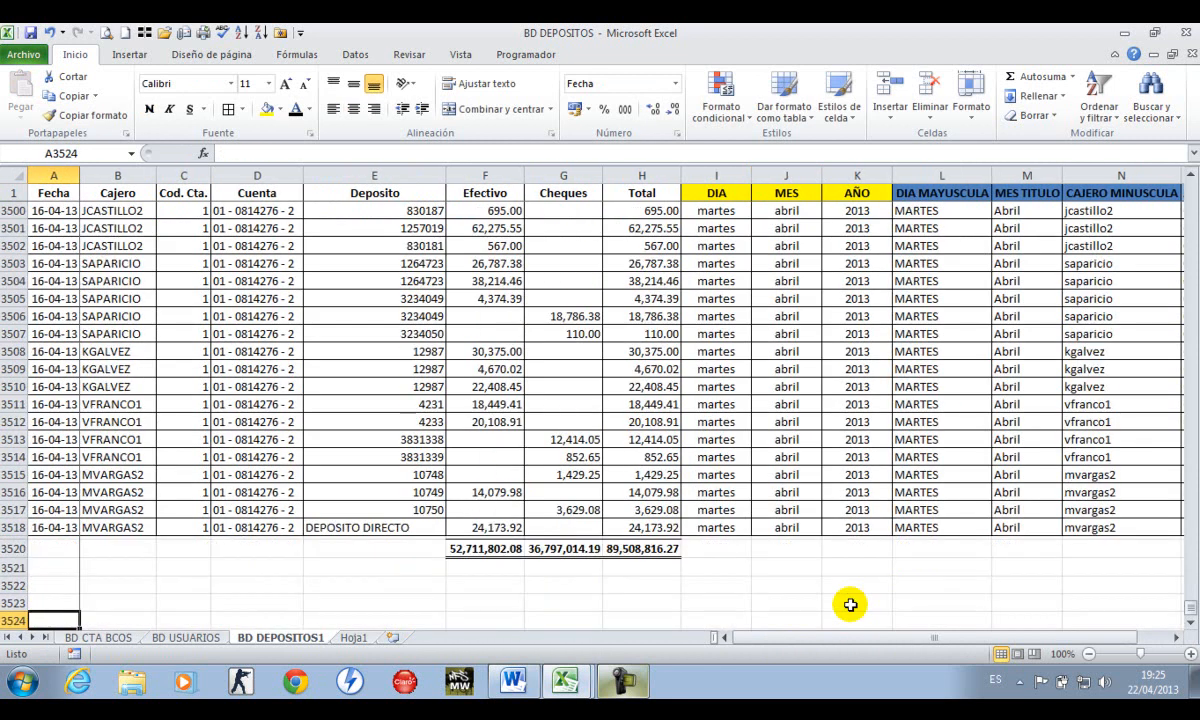
key(ctrl+Up)
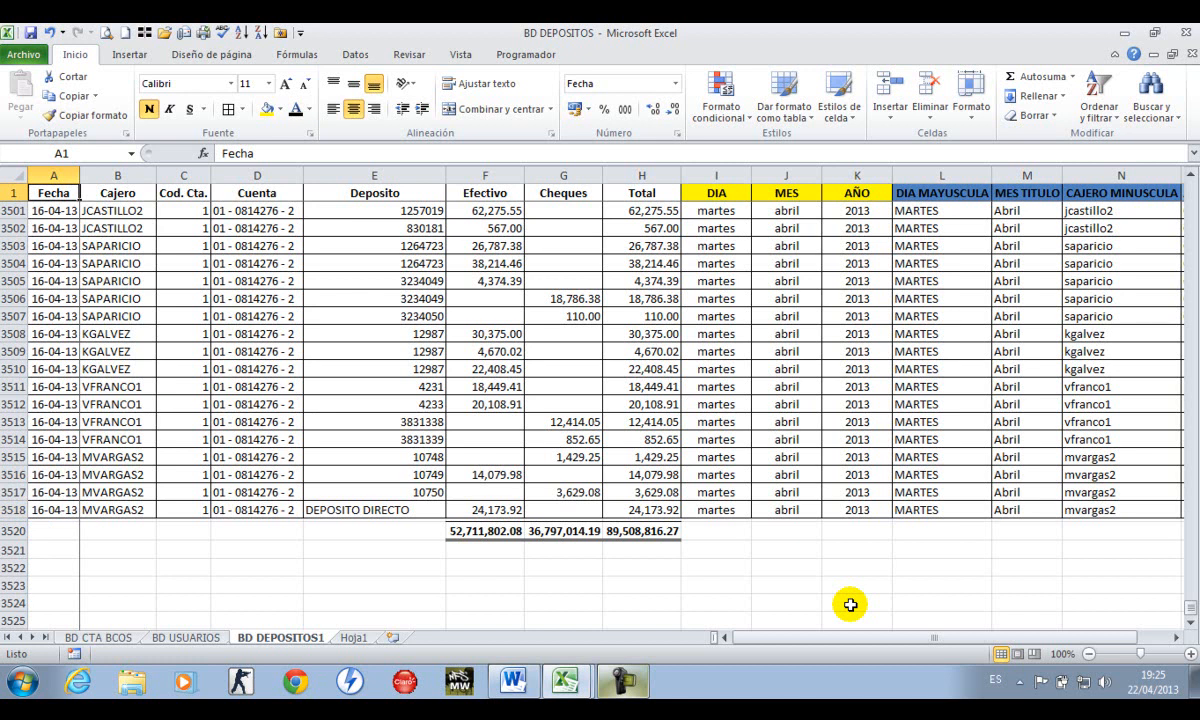
key(Down)
key(Up)
key(Down)
key(Right)
key(ctrl+shift+Down)
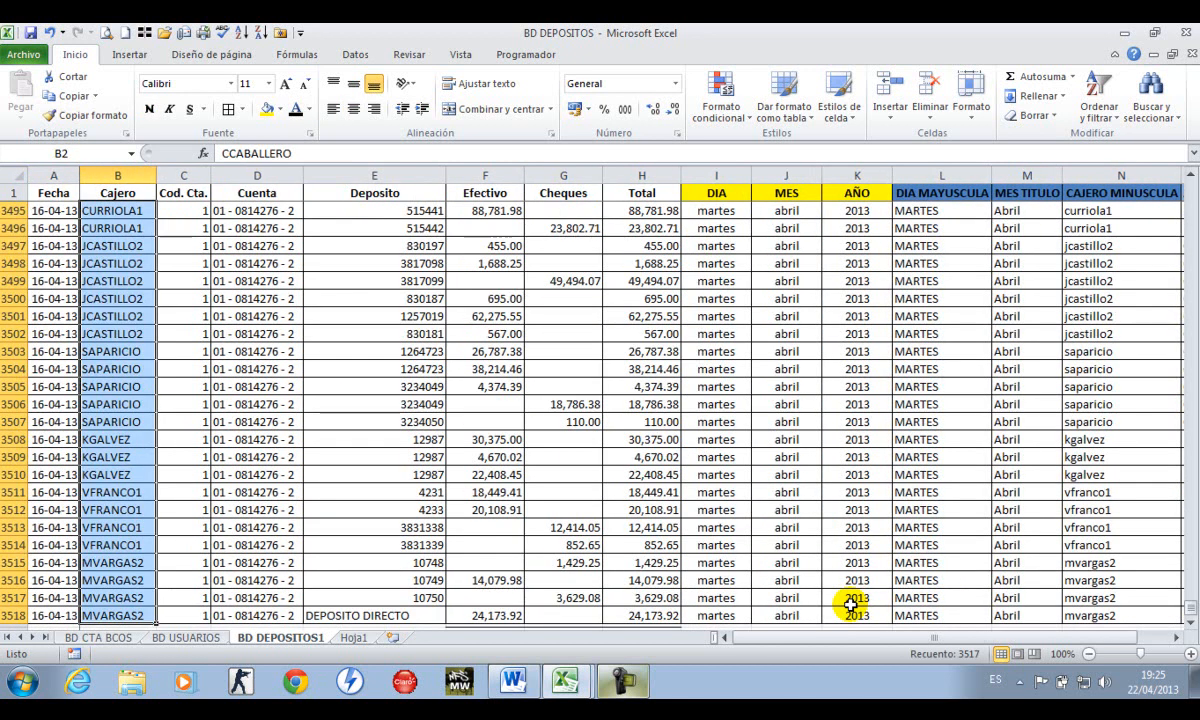
key(ctrl+Page_Up)
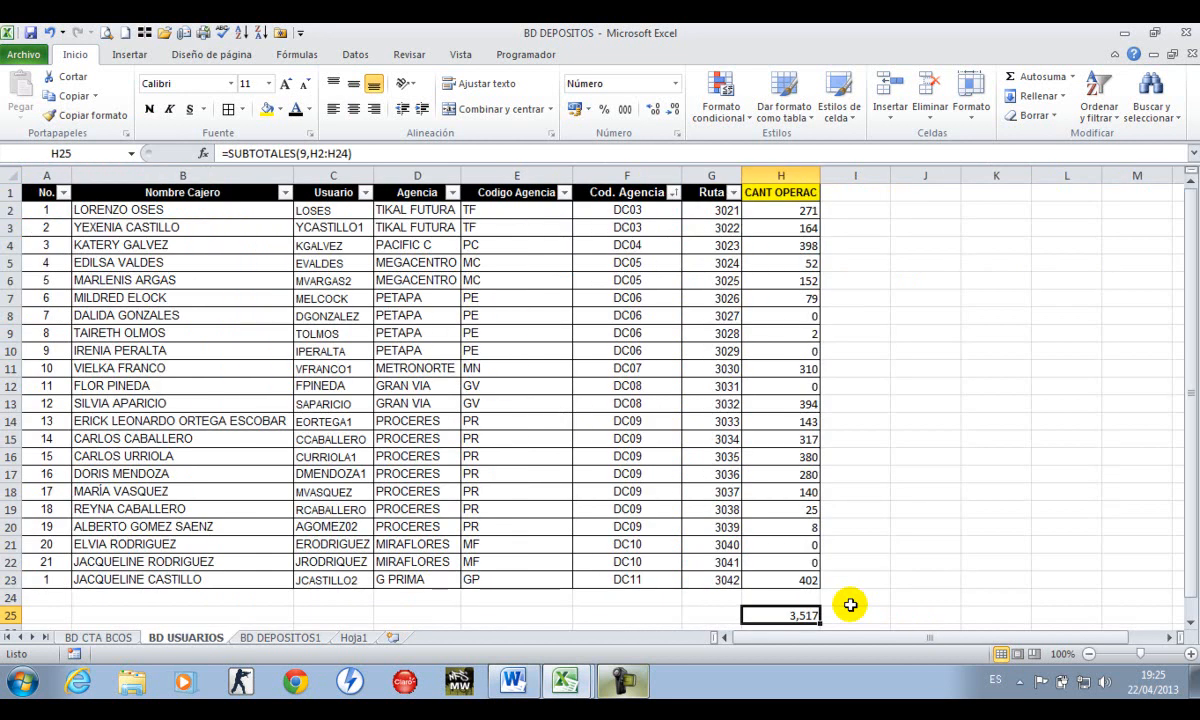
Review the operation counts of each cashier in the CANT OPERAC column, from H25 up to H2
key(Up)
key(Up)
key(Up)
key(Up)
key(Up)
key(Up)
key(Up)
key(Up)
key(Up)
key(Up)
key(Up)
key(Up)
key(Up)
key(Up)
key(Up)
key(Up)
key(Up)
key(Up)
key(Up)
key(Up)
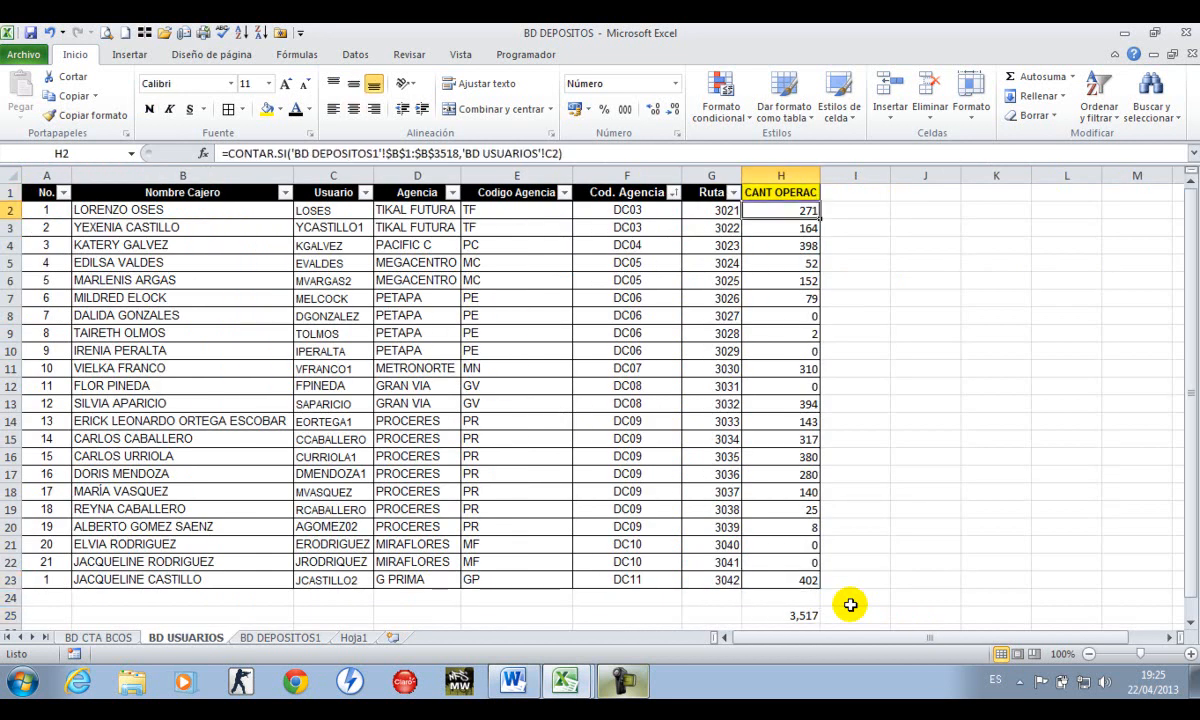
Switch to the CRONOGRAMA - TALLER workbook and mark topic 7, Funcion (=Contar.si(…)), as Realizado by entering "a" in F22
click(566, 681)
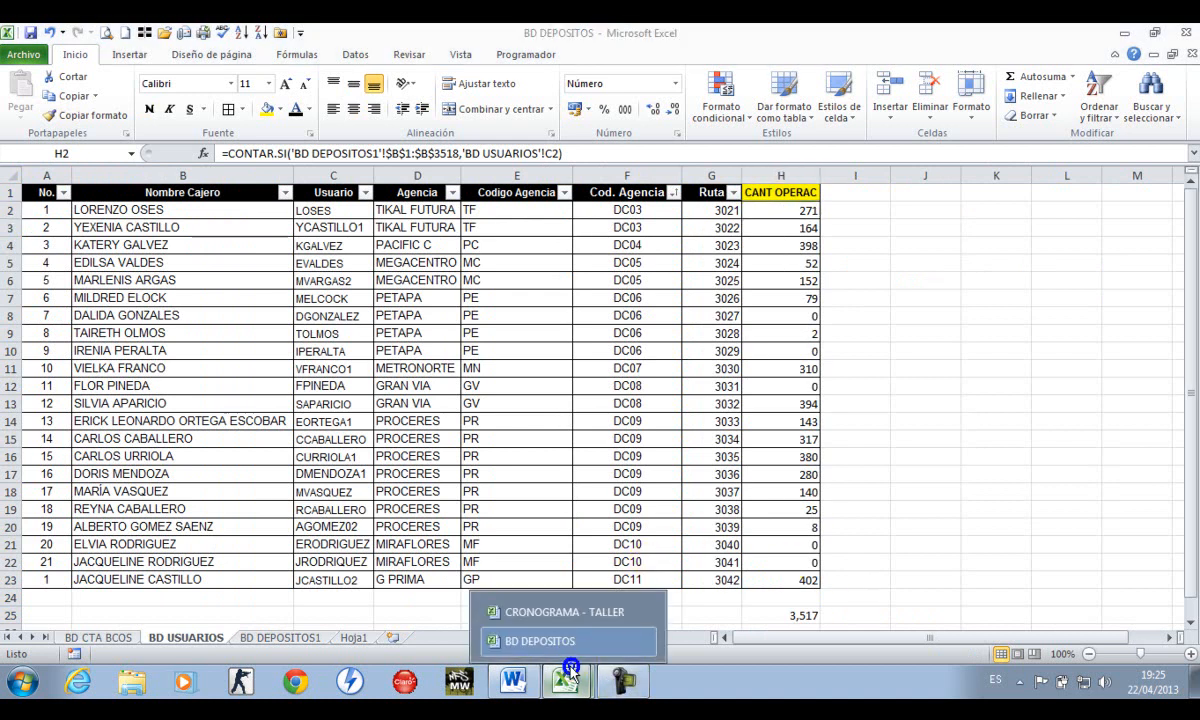
click(566, 613)
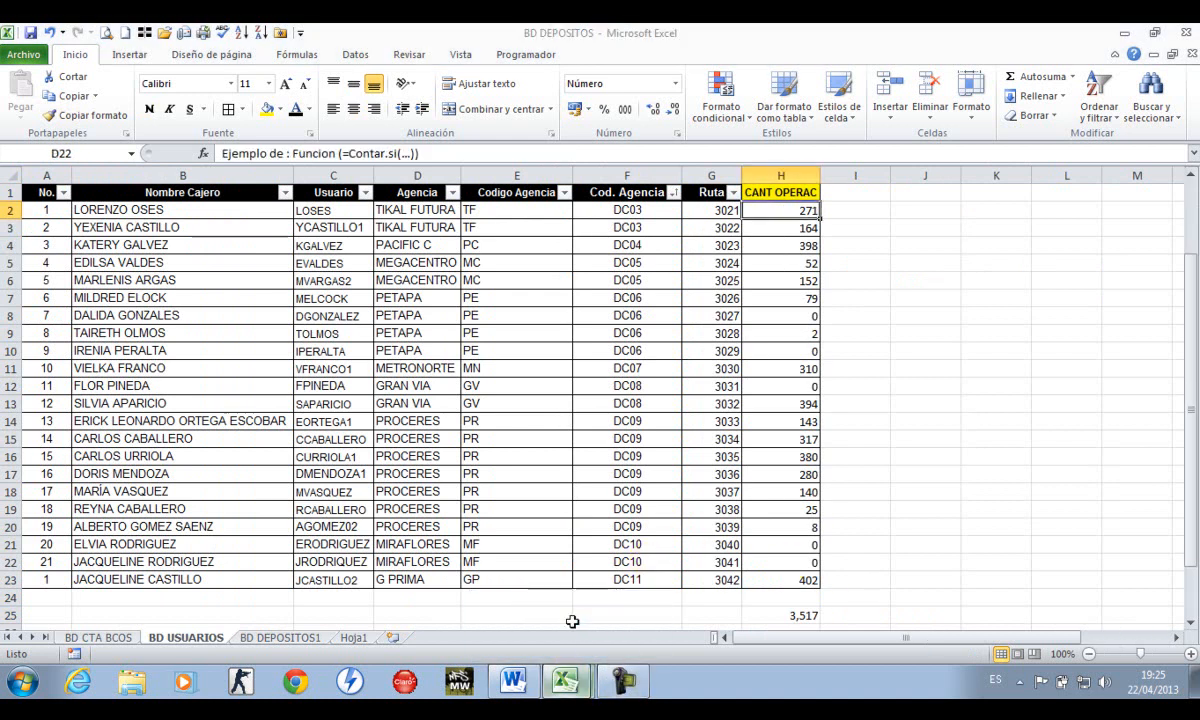
click(943, 538)
key(Left)
key(Left)
key(Left)
key(Right)
key(Right)
key(Right)
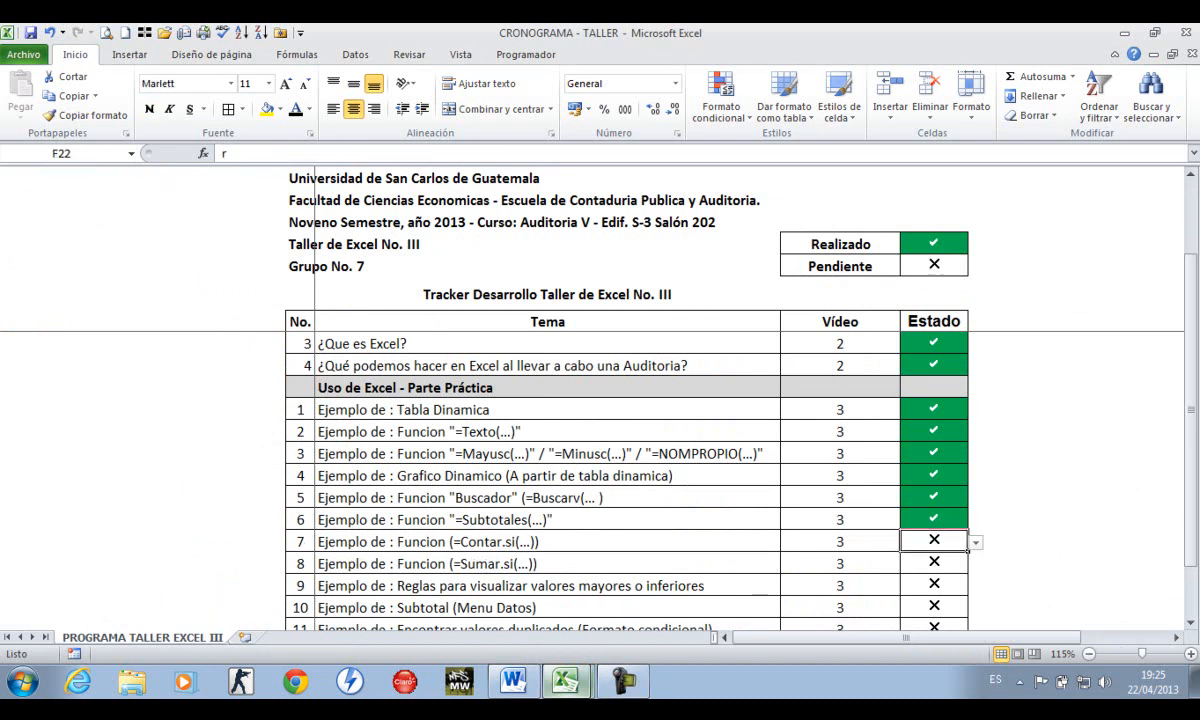
text(a)
key(Return)
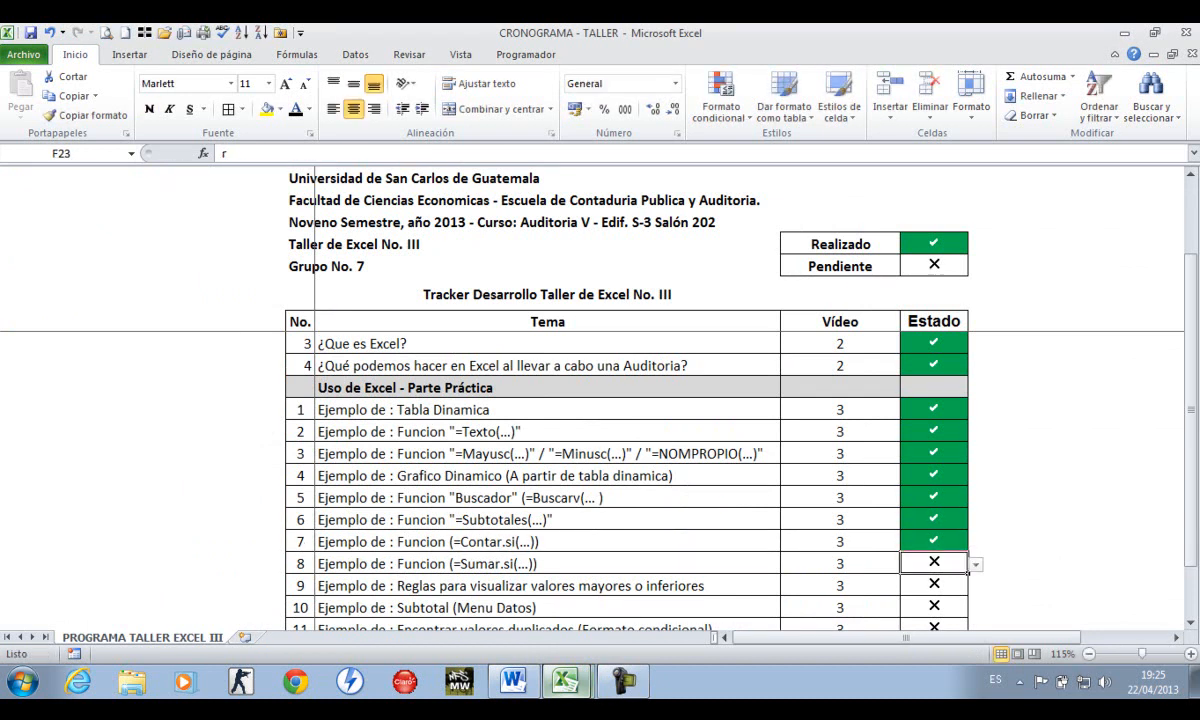
Select topic 8, Funcion (=Sumar.si(…)), in D23 and view the remaining topics of the tracker
key(Left)
key(Left)
scroll(1080, 550, down, 1)
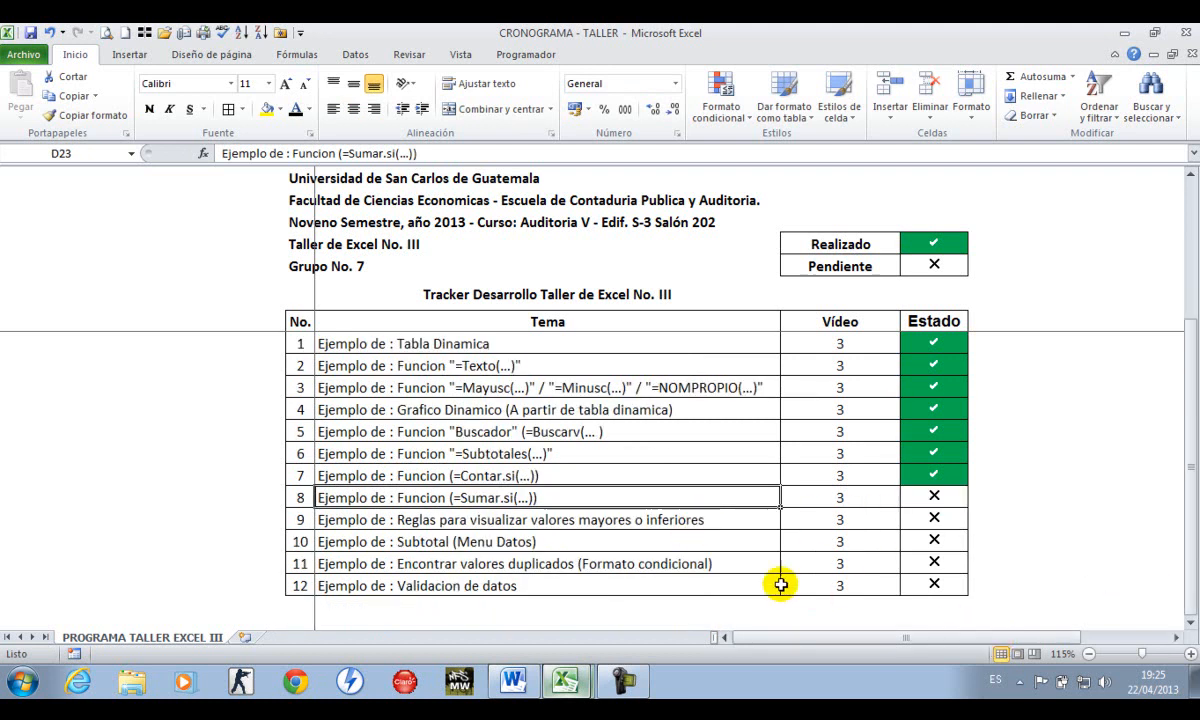
Switch to the BD DEPOSITOS workbook and enter the headings efectivo, cheques and total in I1:K1 of BD USUARIOS
click(567, 681)
click(540, 641)
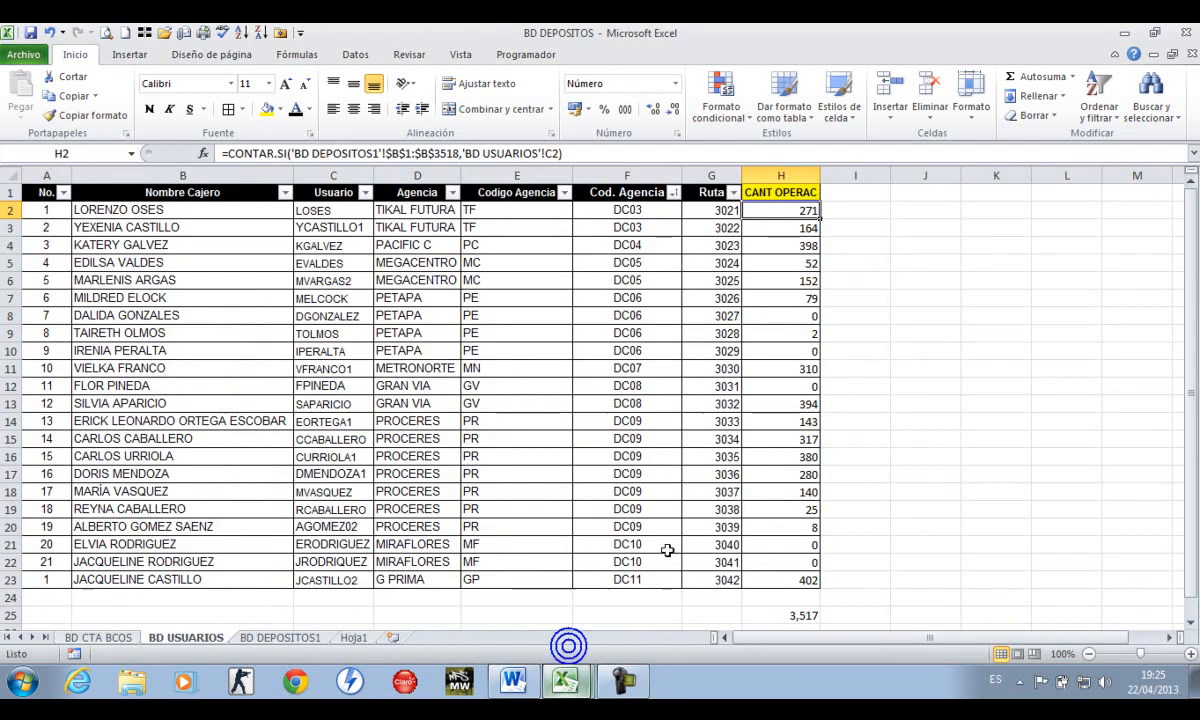
key(Left)
key(ctrl+Up)
key(Right)
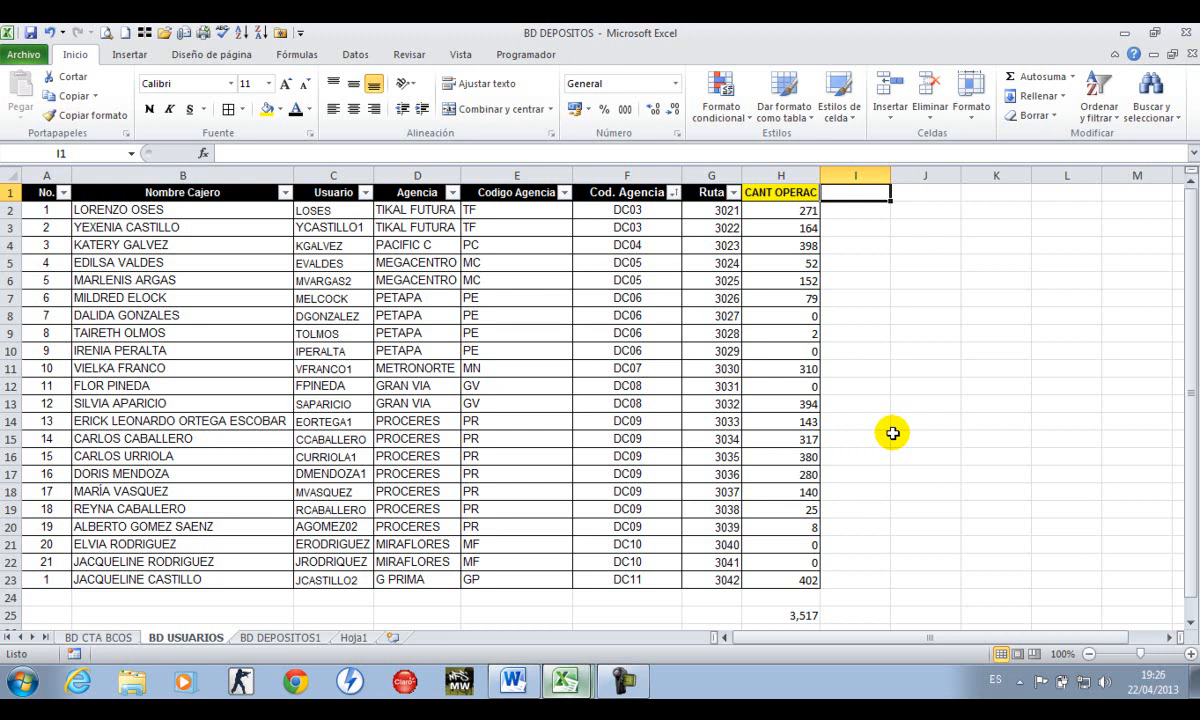
text(efectivo)
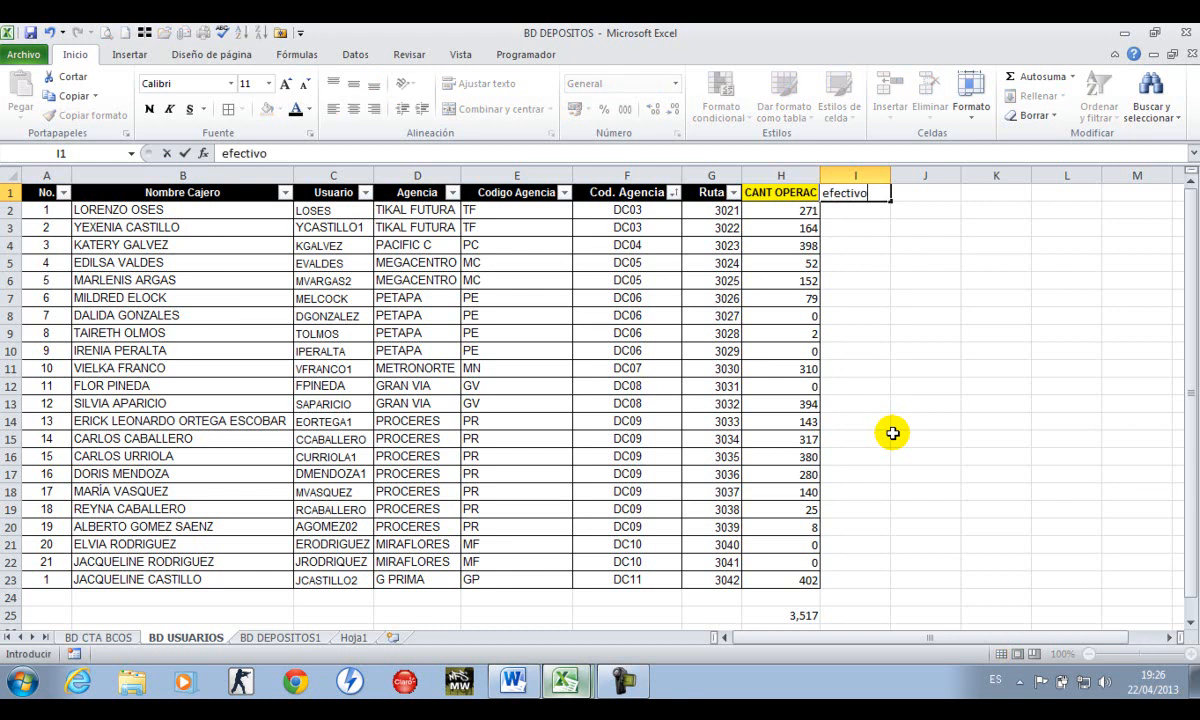
key(Tab)
text(cheque)
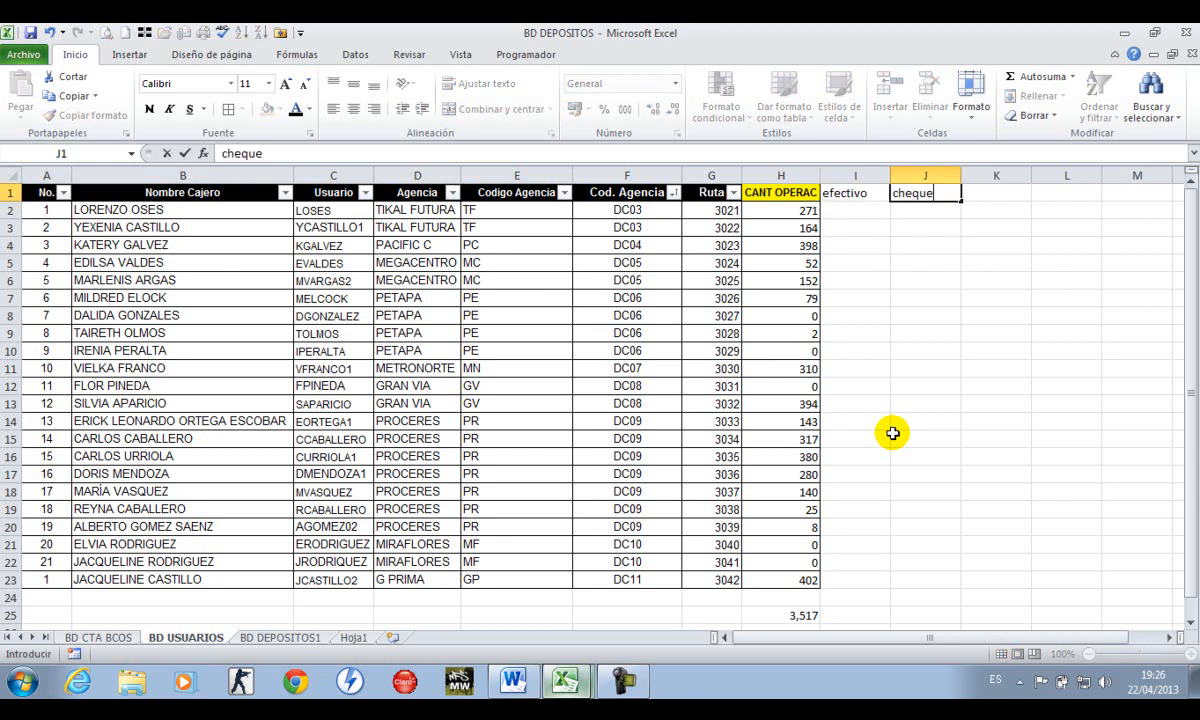
text(s)
key(Tab)
text(tot)
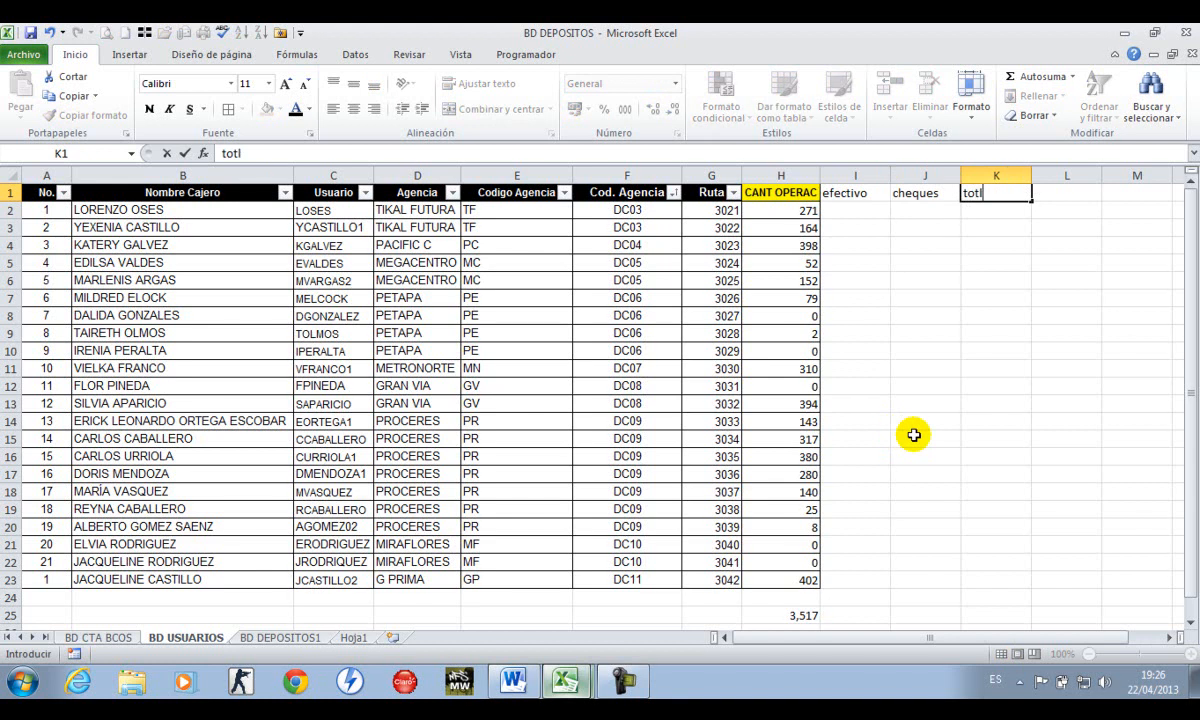
text(al)
key(Tab)
Enter =MAYUSC(I1) in L1 and copy the formula across through O1 to produce uppercase headings
text(=Mayusc()
key(Left)
key(Left)
key(Left)
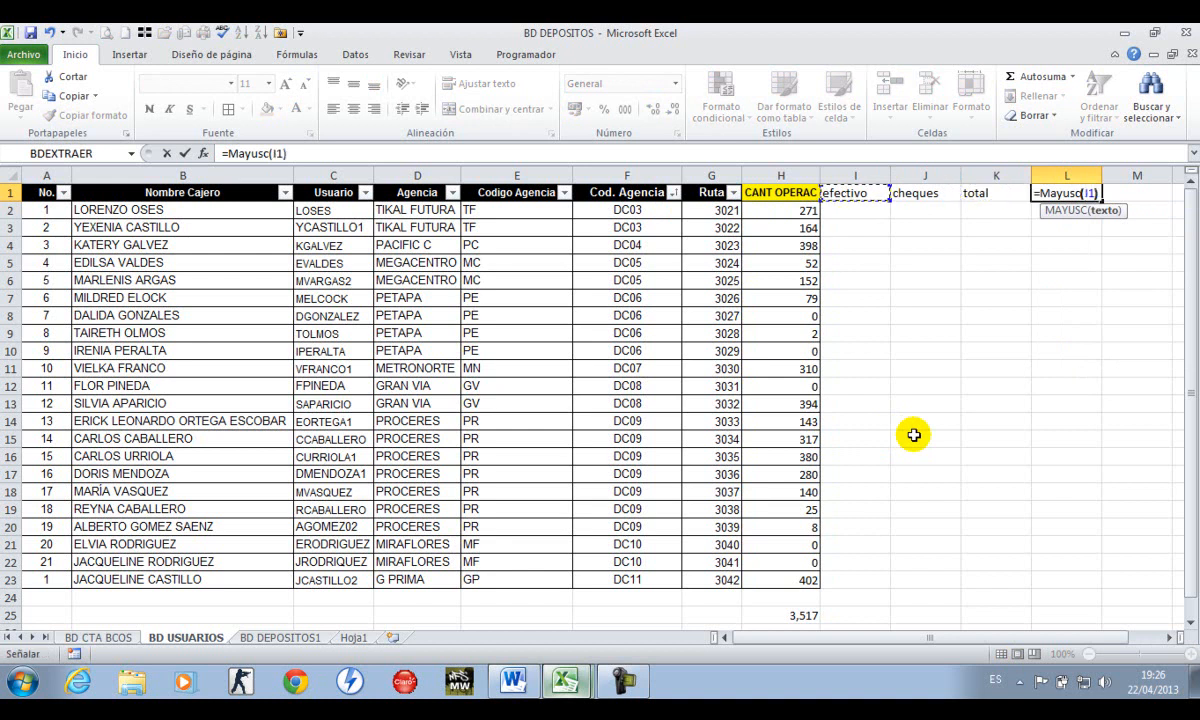
key(Return)
key(Up)
key(ctrl+c)
key(Right)
key(shift+Right)
key(shift+Right)
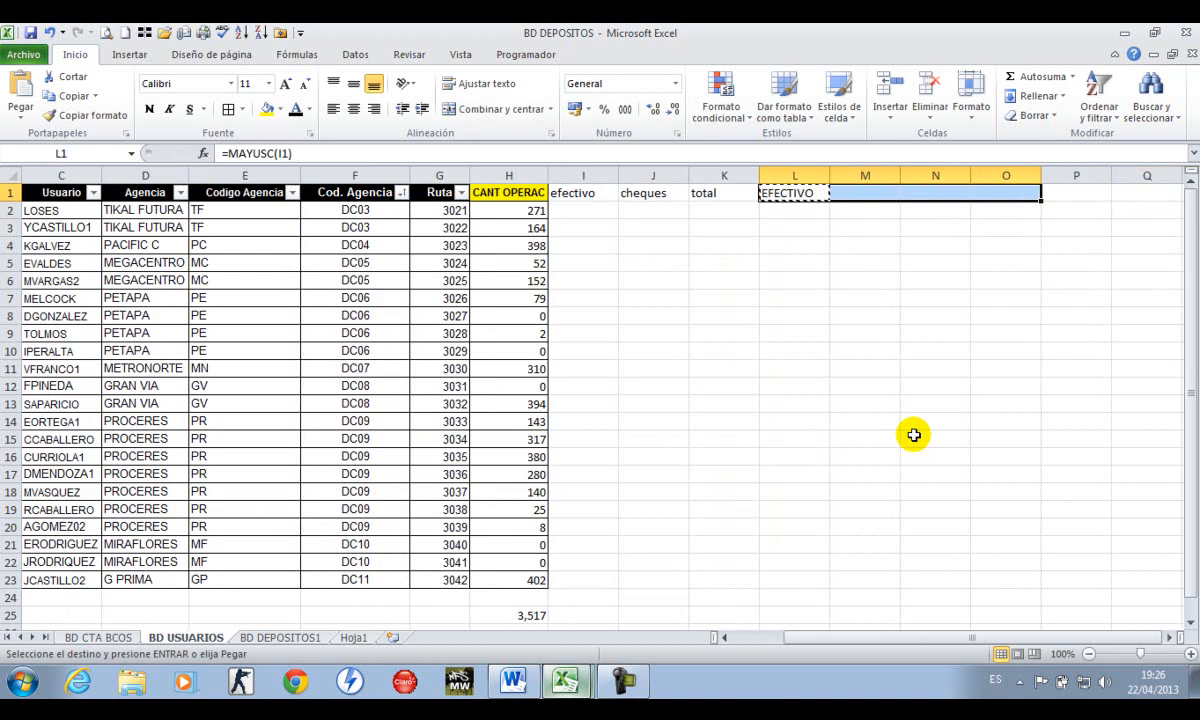
key(ctrl+v)
Copy the uppercase headings in L1:N1 and paste them as values over I1:K1
key(Left)
key(Left)
key(Right)
key(shift+Right)
key(shift+Right)
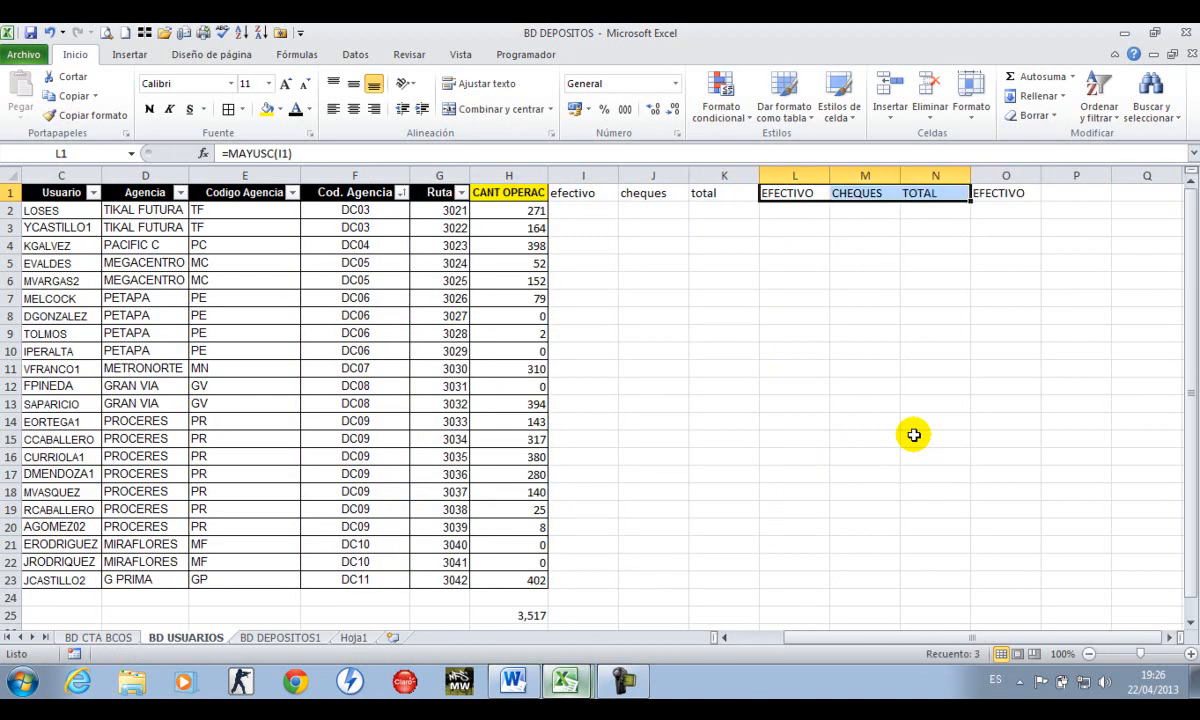
key(ctrl+c)
key(Left)
key(Left)
key(Left)
key(shift+F10)
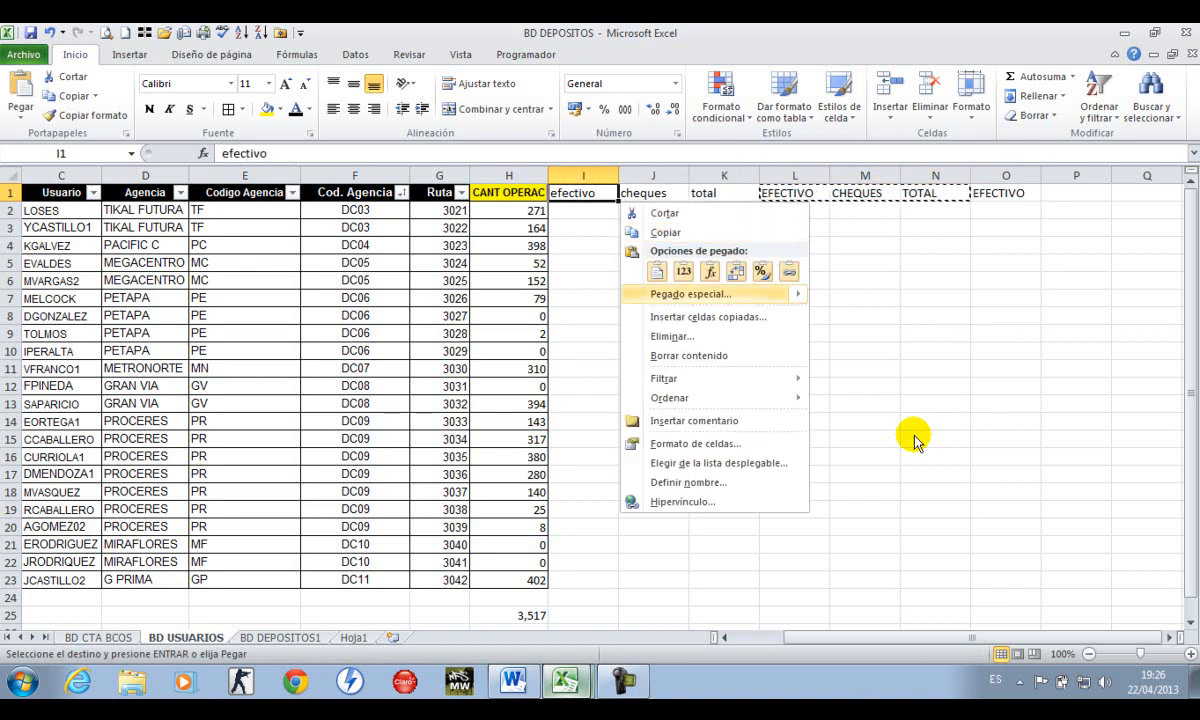
key(Return)
key(Down)
key(Down)
key(Down)
key(Up)
key(Return)
Delete the helper uppercase formulas from L1:O1
key(Right)
key(Right)
key(Right)
key(shift+Right)
key(shift+Right)
key(shift+Right)
key(Delete)
key(Left)
key(Left)
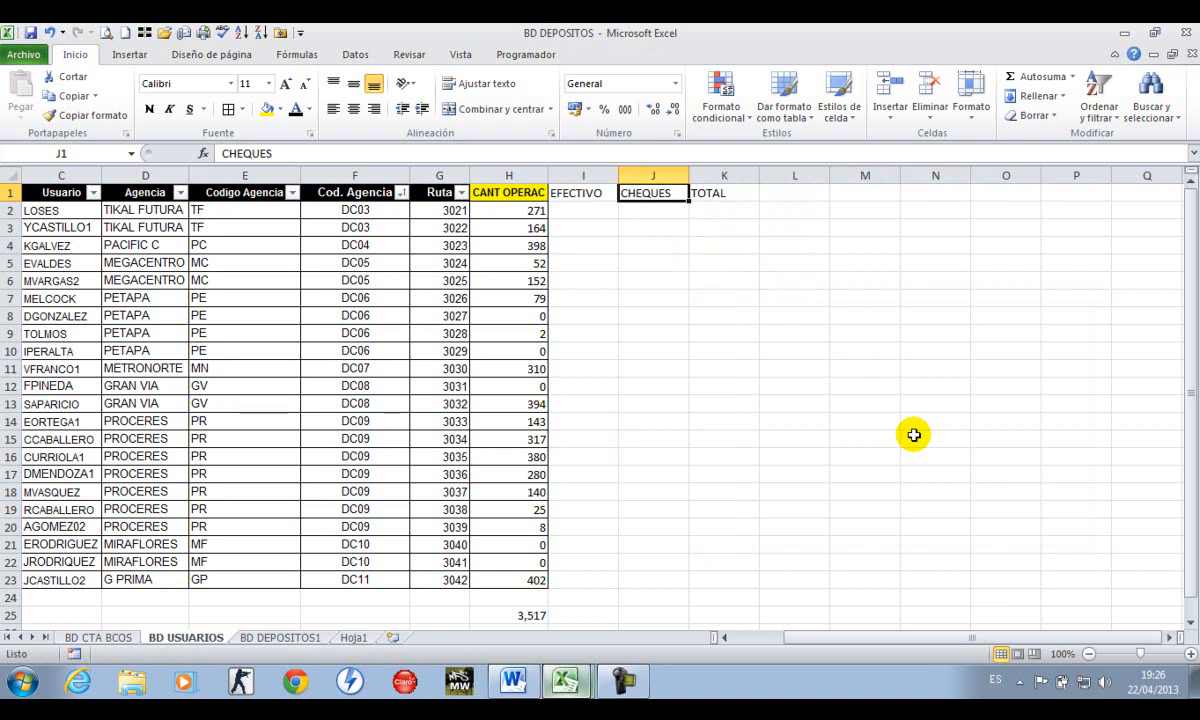
Apply cell borders to the range I1:K23
key(Left)
key(shift+Right)
key(shift+Right)
key(shift+Down)
key(shift+Down)
key(shift+Down)
key(shift+Down)
key(shift+Down)
key(shift+Down)
key(shift+Down)
key(shift+Down)
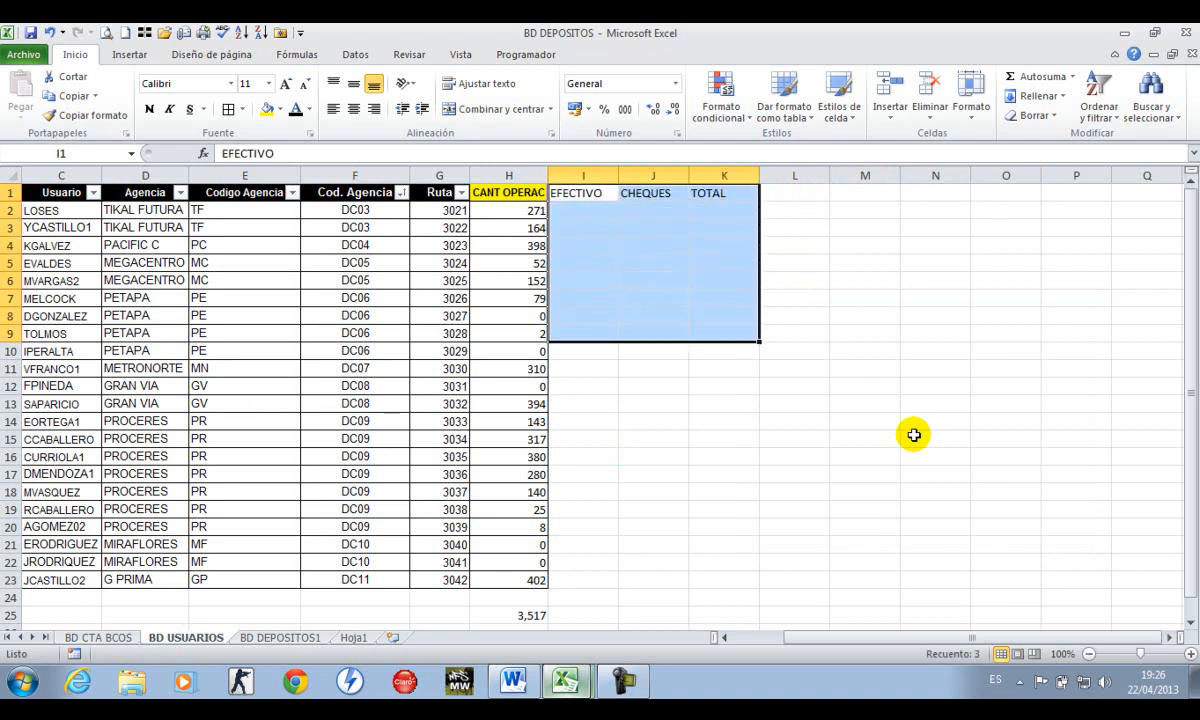
key(shift+Down)
key(shift+Down)
key(shift+Down)
key(shift+Down)
key(shift+Down)
key(shift+Down)
key(shift+Down)
key(shift+Down)
key(shift+Down)
key(shift+Down)
key(shift+Down)
key(shift+Down)
key(shift+Down)
key(shift+Down)
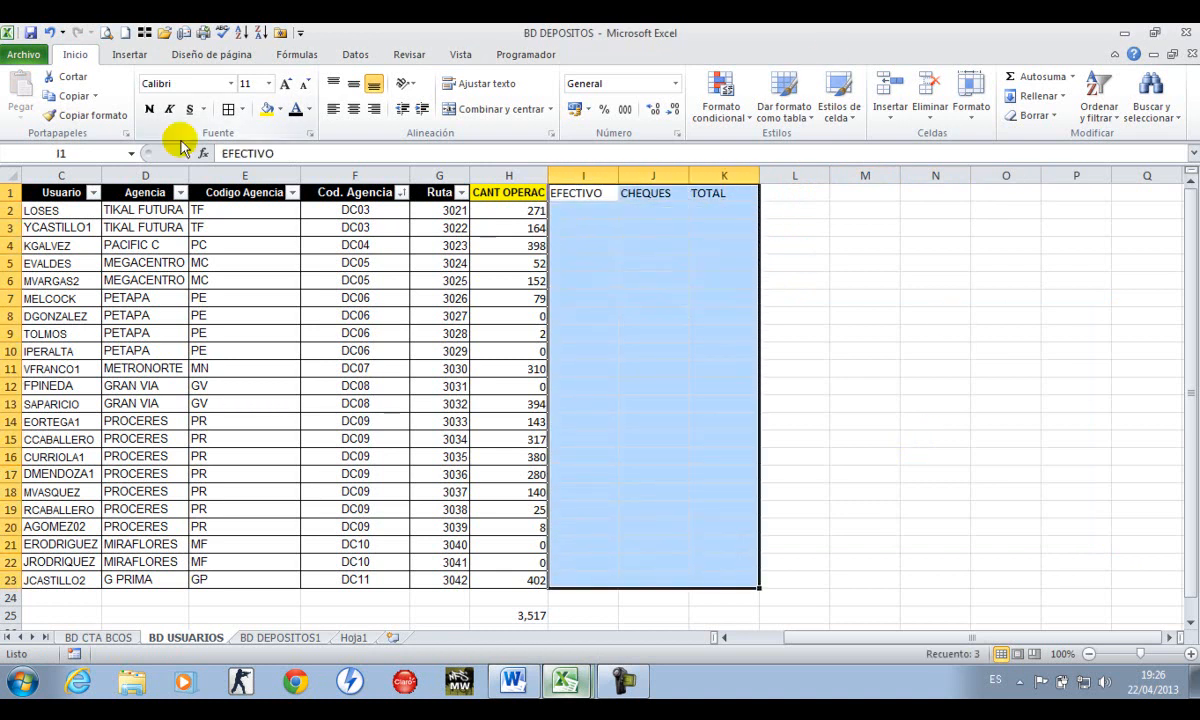
click(228, 109)
Format the headings EFECTIVO, CHEQUES and TOTAL in I1:K1 with a light blue fill, bold text and centered alignment
drag(590, 195, 720, 194)
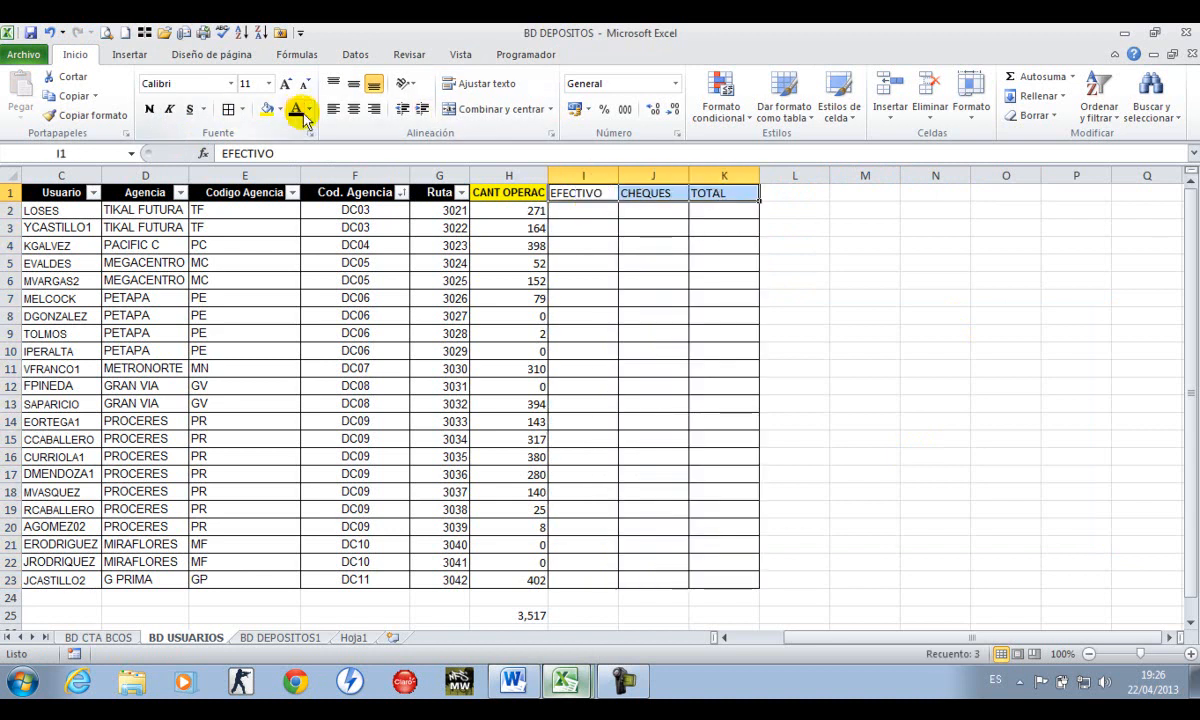
click(280, 109)
click(312, 158)
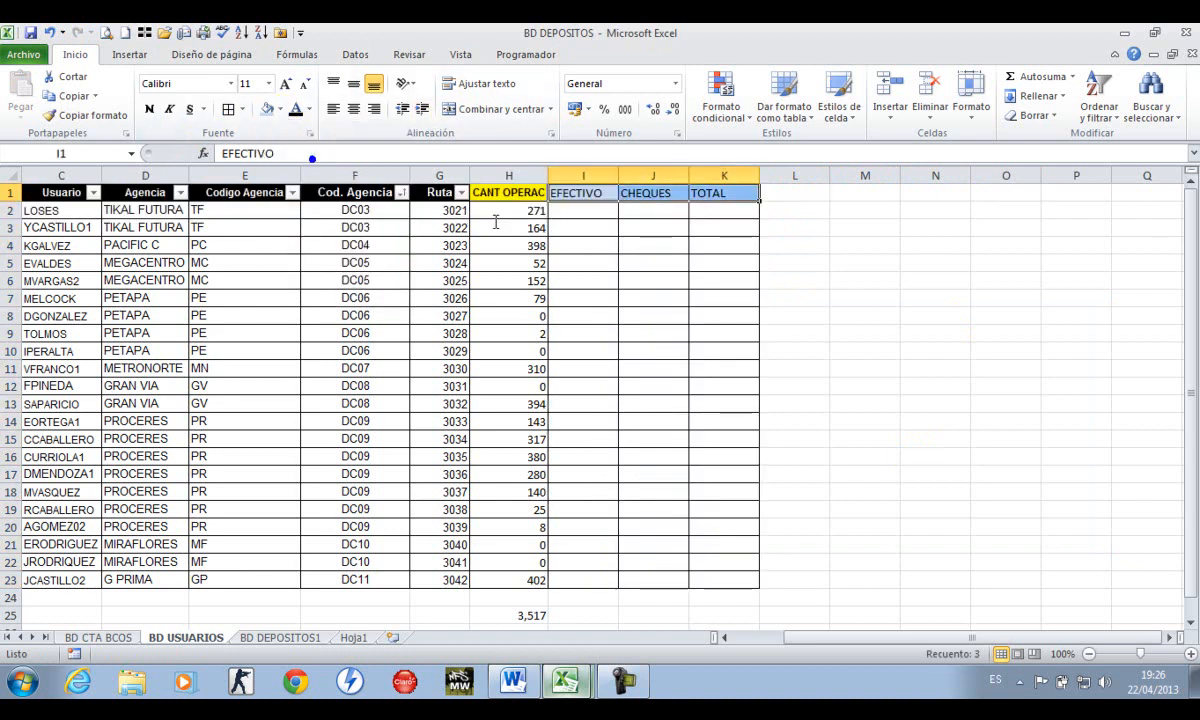
click(150, 108)
click(353, 109)
Copy the total formula in H25 to I25:K25
click(575, 246)
click(562, 619)
key(Left)
key(ctrl+c)
key(Right)
key(shift+Right)
key(shift+Right)
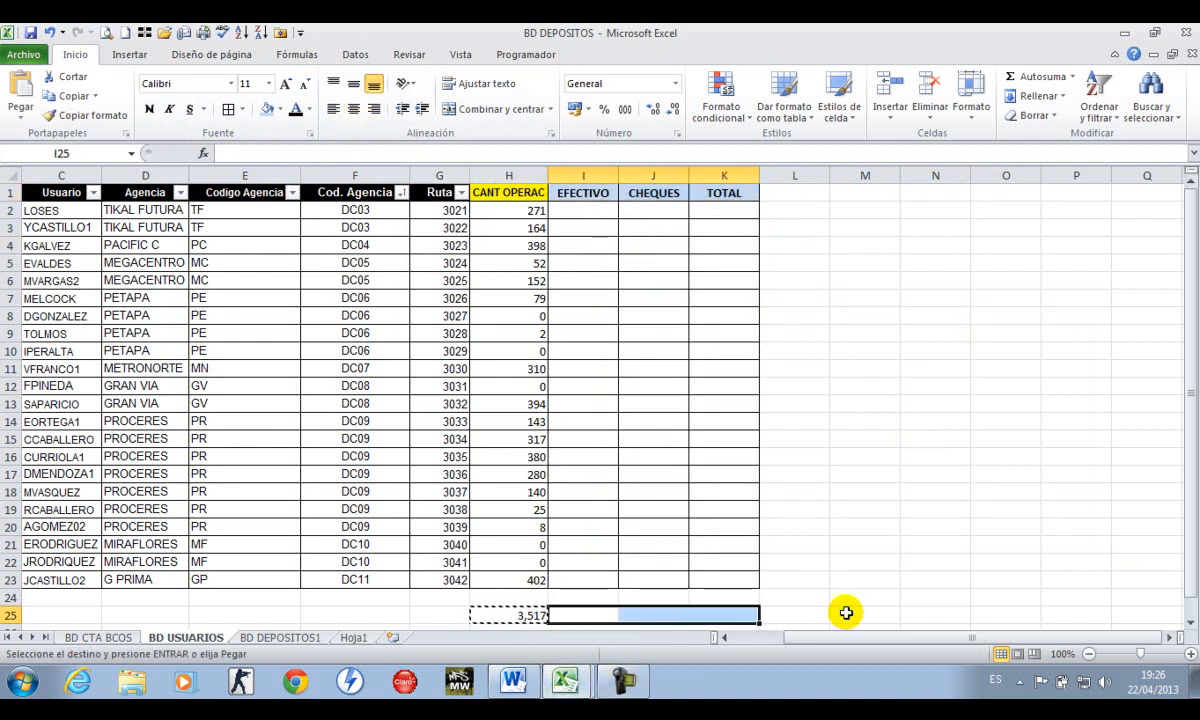
key(Return)
Format I1:K25 as Número with 2 decimal places and the thousands separator
key(ctrl+Up)
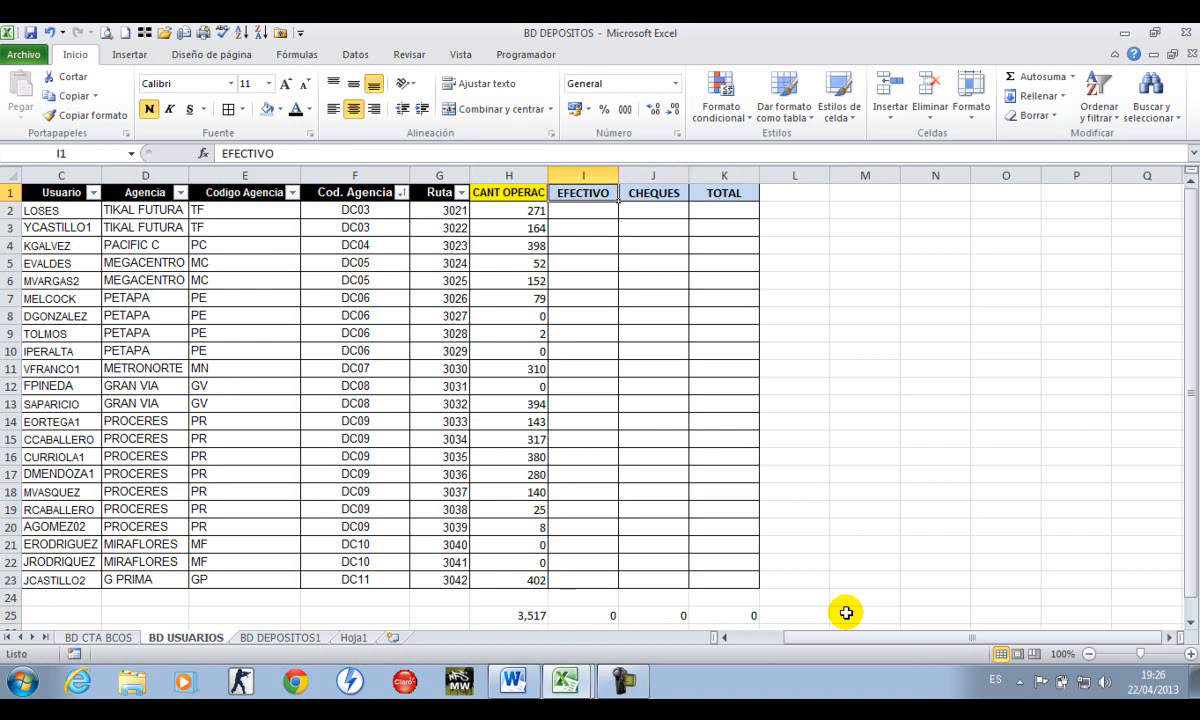
key(shift+Right)
key(shift+Right)
key(shift+Down)
key(shift+Down)
key(shift+Down)
key(shift+Down)
key(shift+Down)
key(shift+Down)
key(shift+Down)
key(shift+Down)
key(shift+Down)
key(shift+Down)
key(shift+Down)
key(shift+Down)
key(shift+Down)
key(shift+Down)
key(shift+Down)
key(shift+Down)
key(shift+Down)
key(shift+Down)
key(shift+Down)
key(shift+Down)
key(shift+Down)
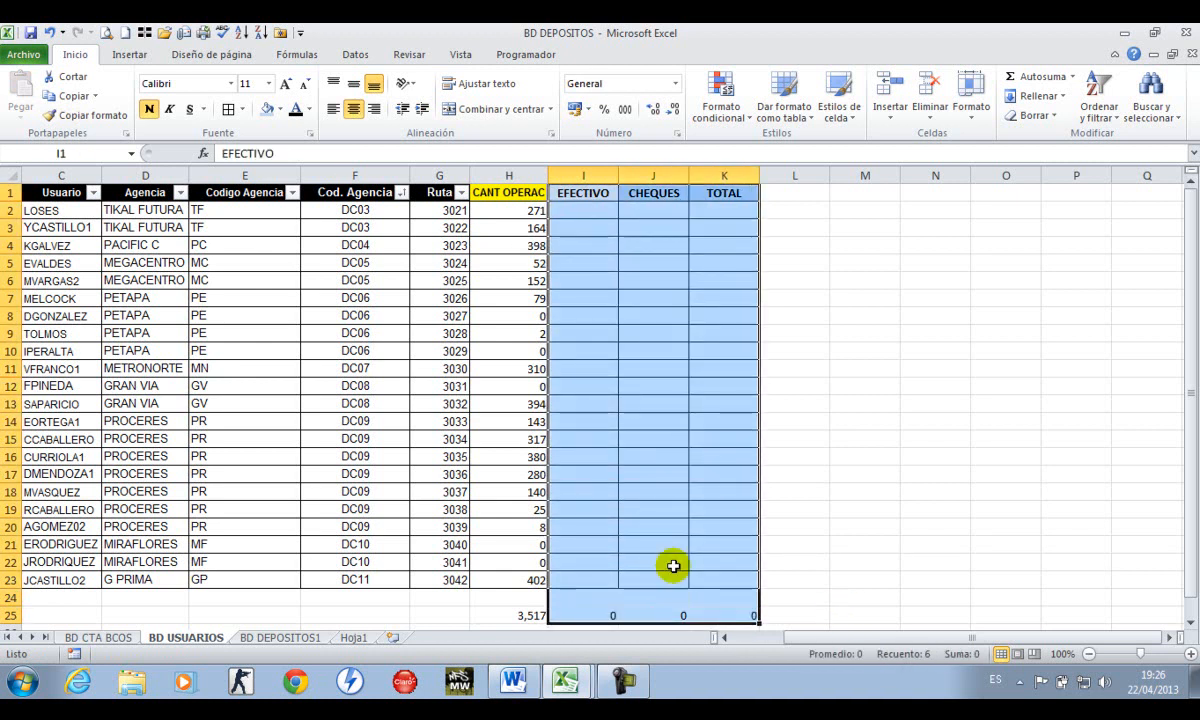
right_click(578, 522)
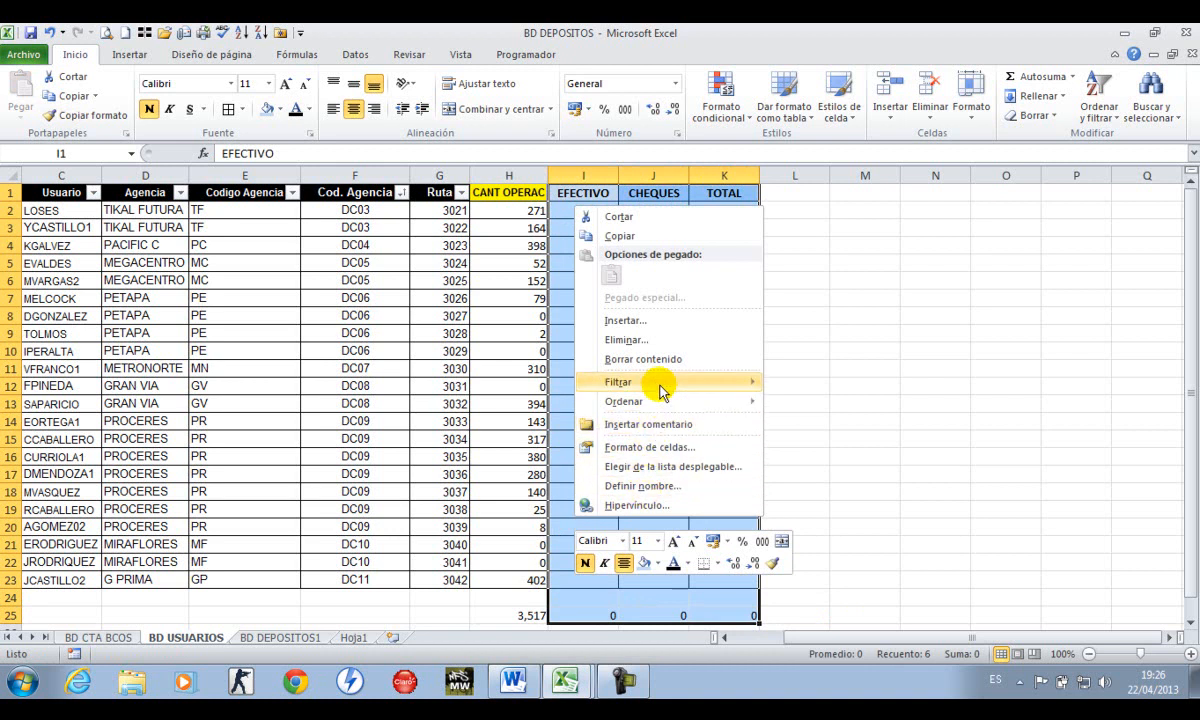
click(663, 447)
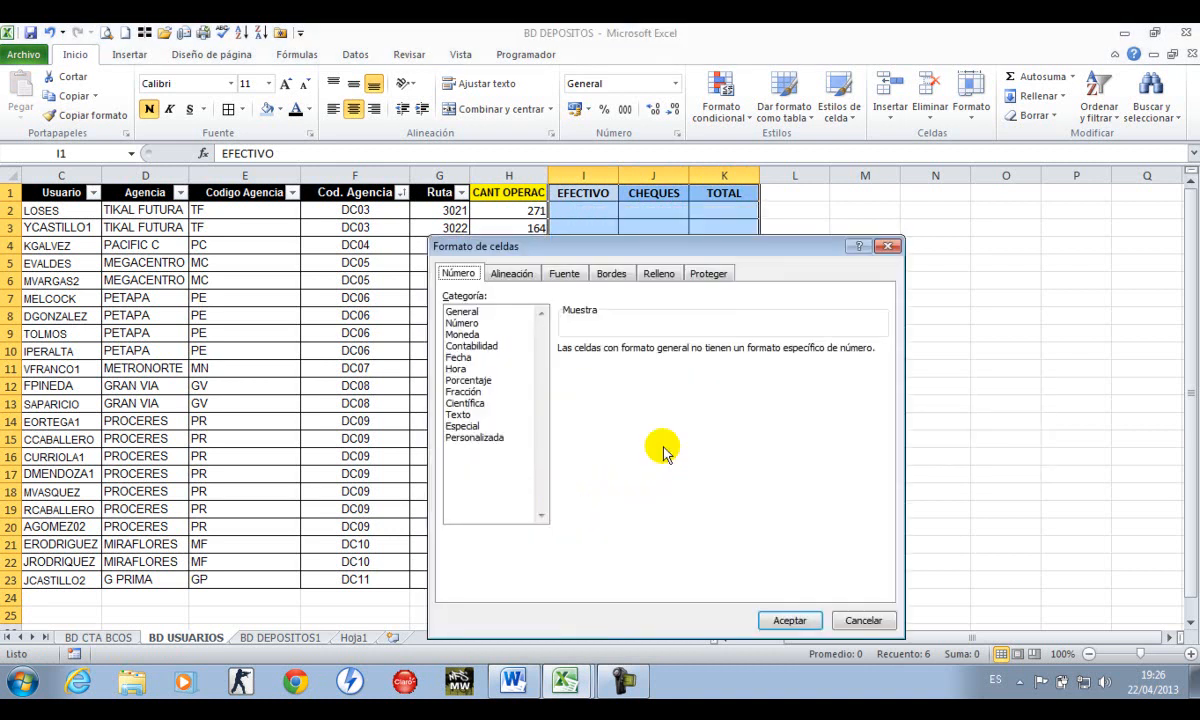
click(462, 323)
click(611, 371)
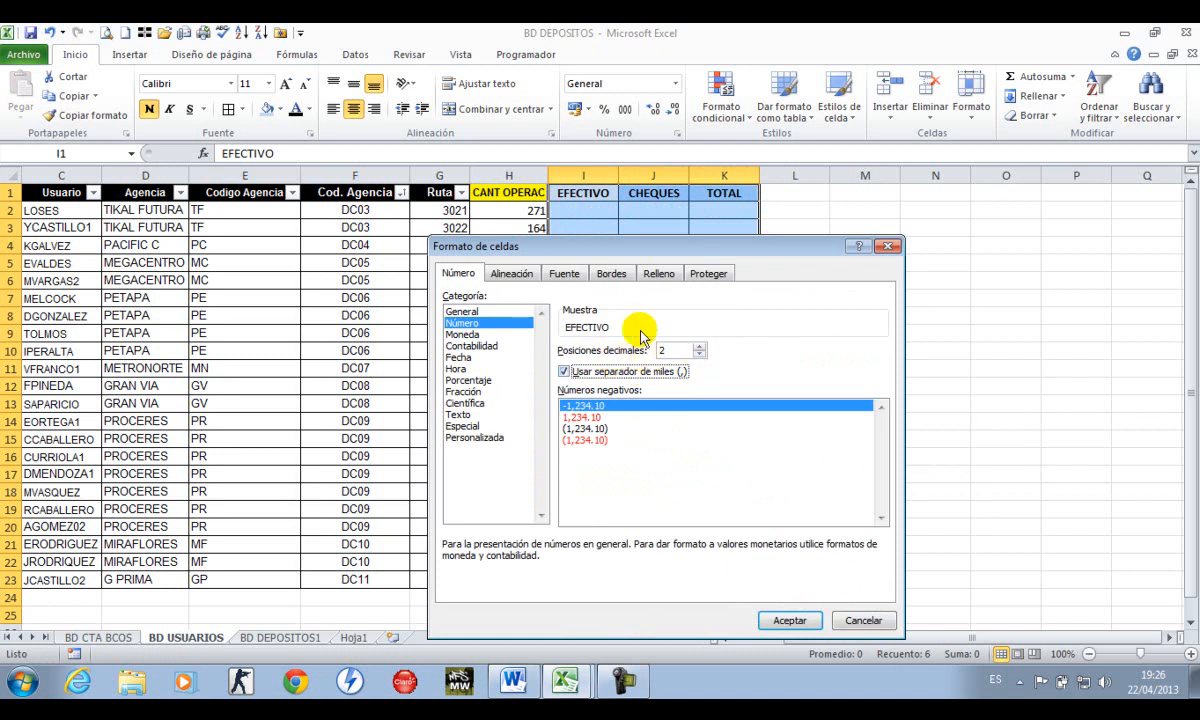
click(805, 622)
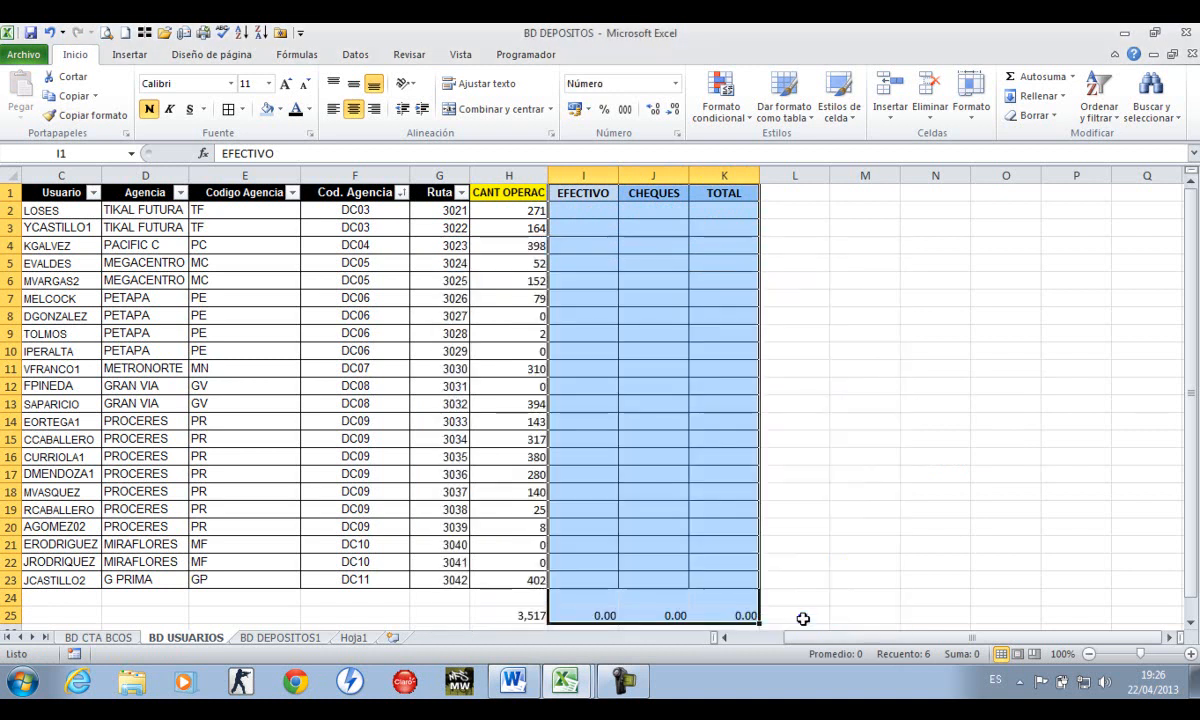
Freeze the panes of the BD USUARIOS sheet at cell B2
click(613, 458)
click(615, 198)
key(Down)
key(Left)
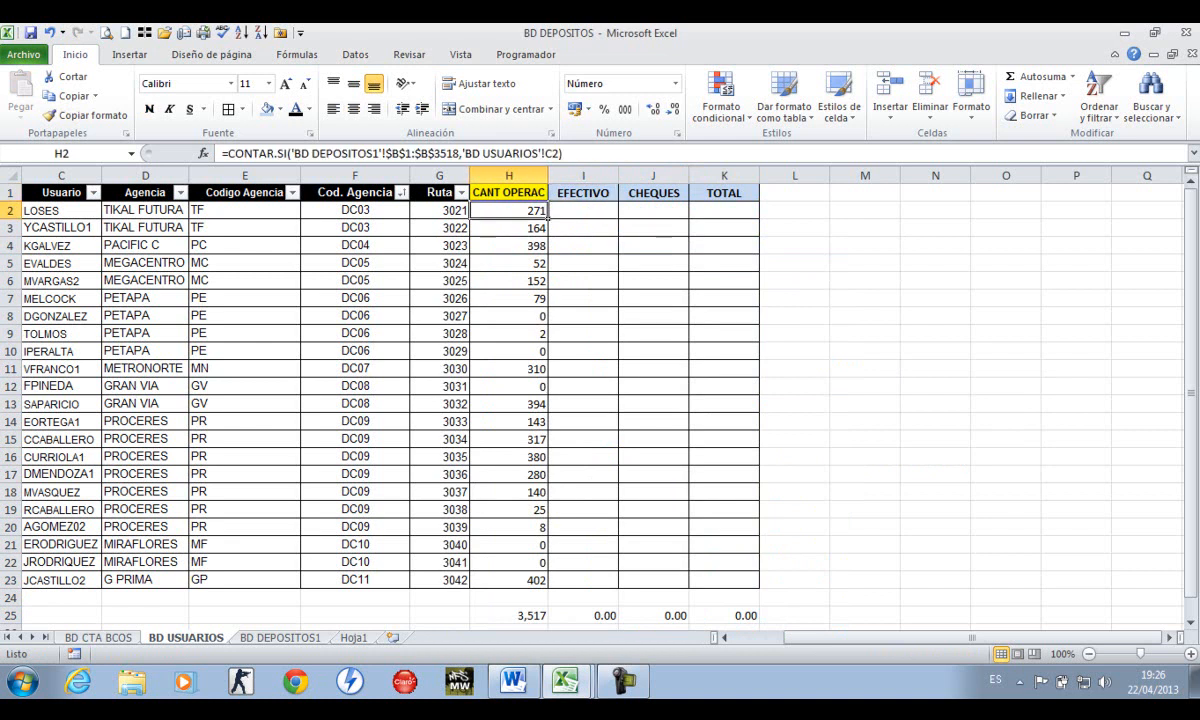
key(Home)
key(Right)
key(shift+space)
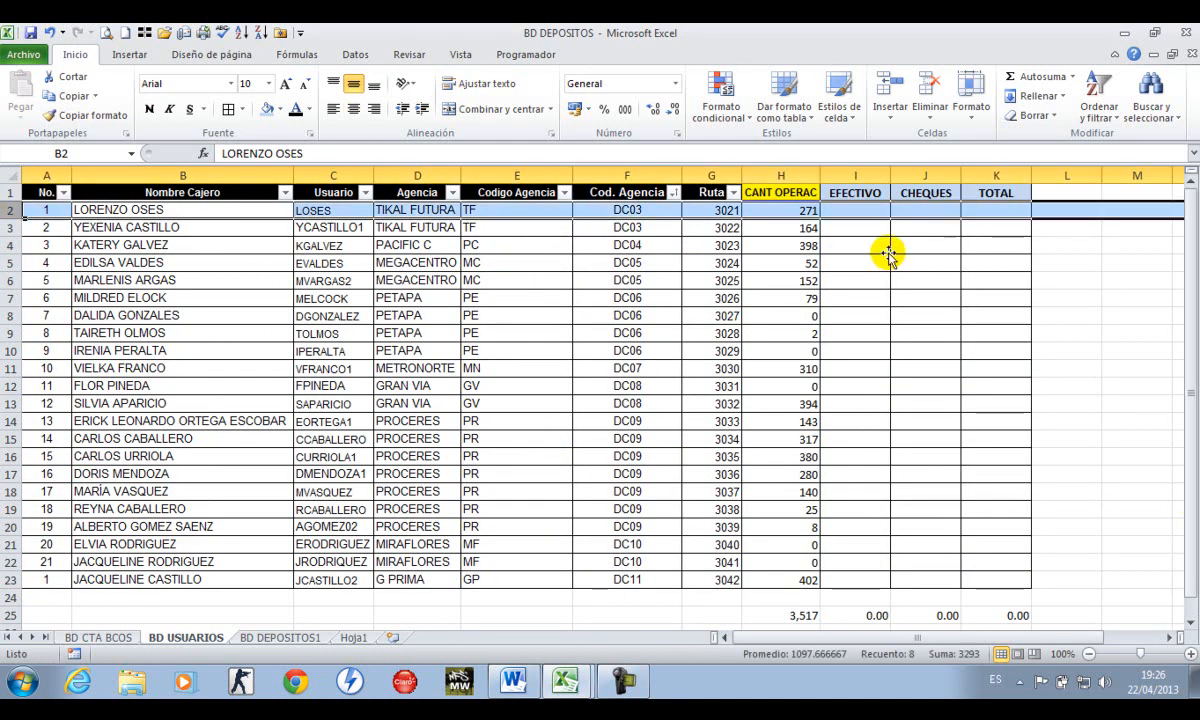
click(461, 54)
click(738, 110)
click(795, 140)
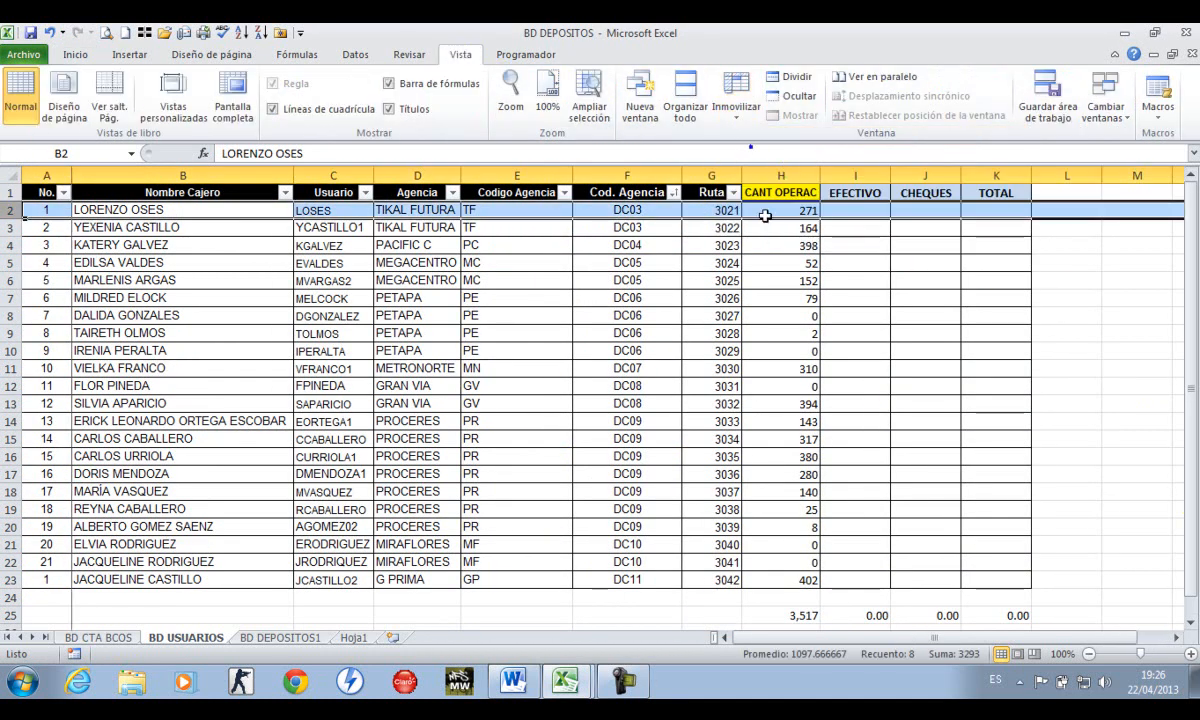
Start a =sumar.si( formula in I2 with 'BD DEPOSITOS1'!B1:B3518, the Cajero column, as its range
click(880, 290)
key(ctrl+Down)
key(ctrl+Up)
key(Down)
text(=)
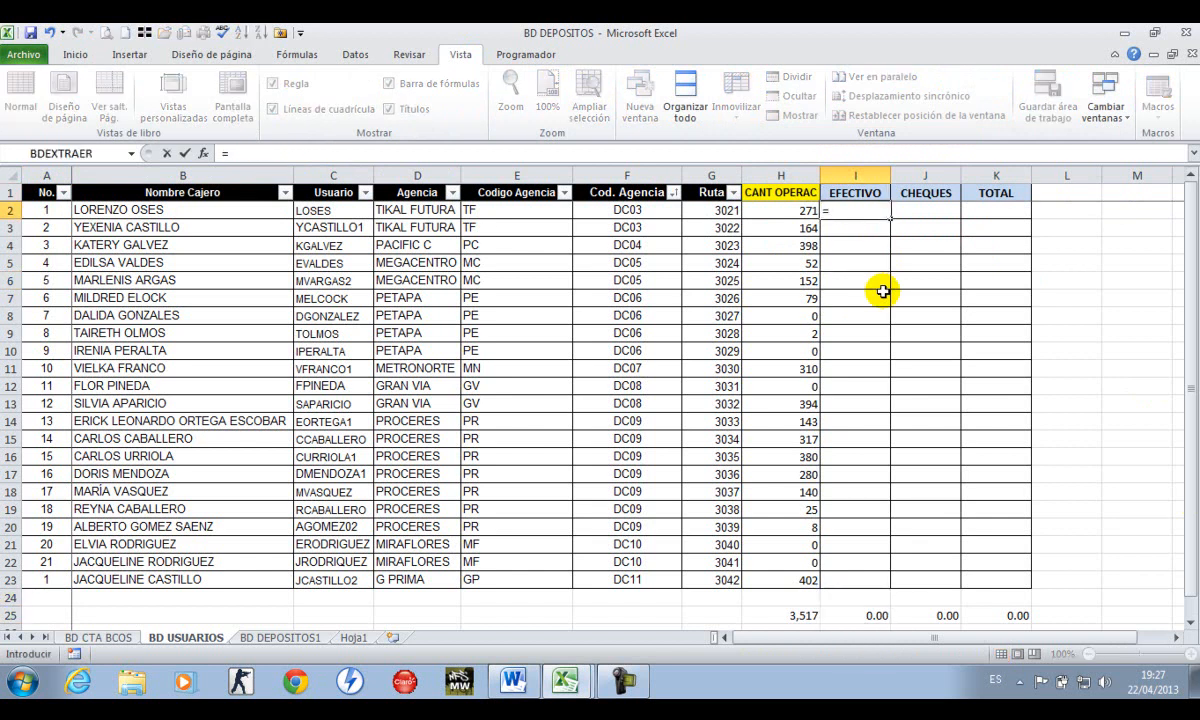
text(sumar.si()
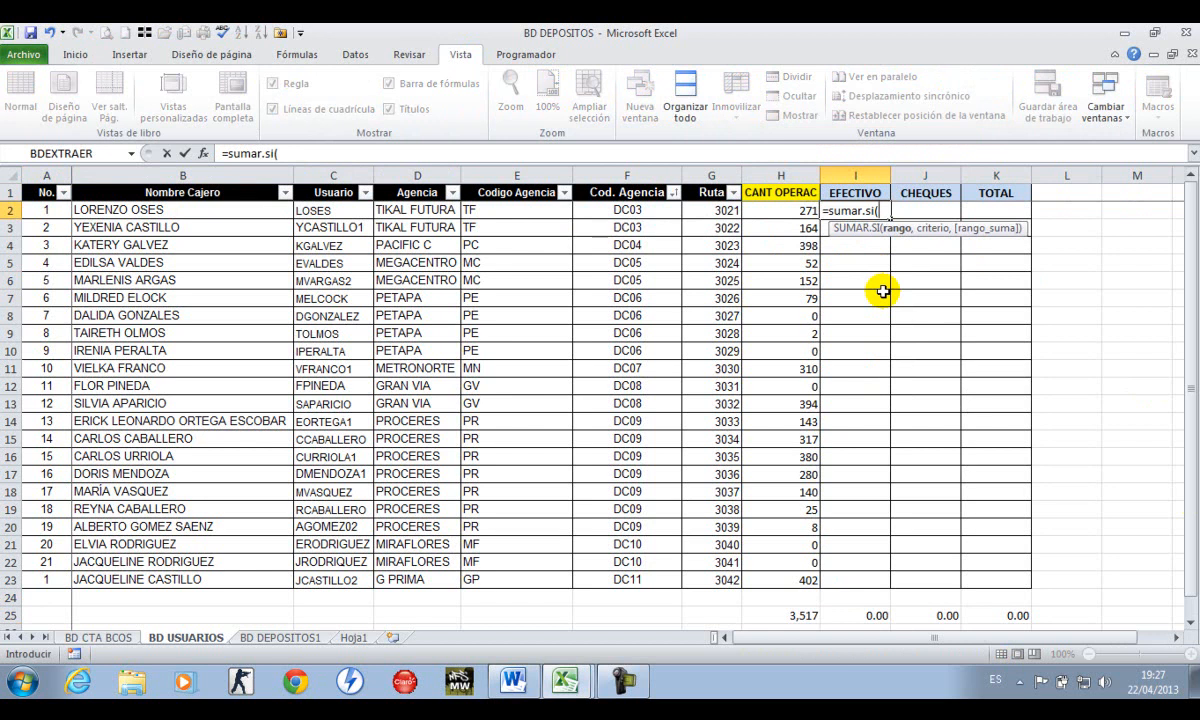
key(ctrl+Page_Down)
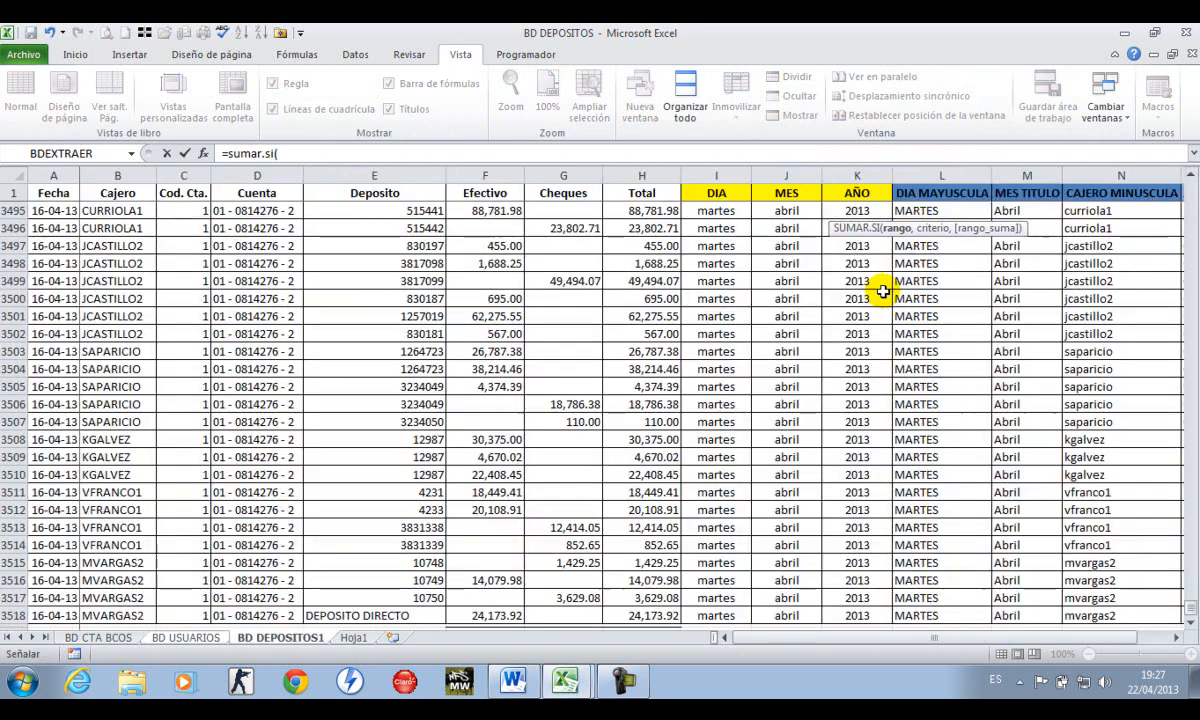
key(ctrl+Up)
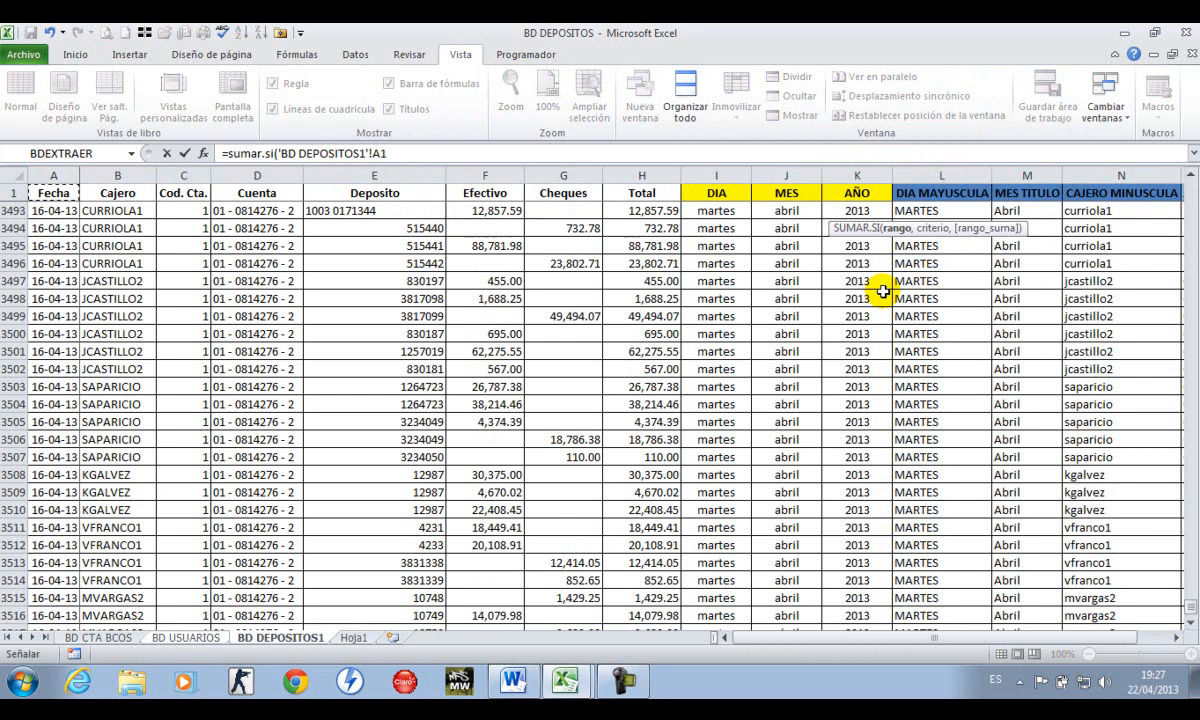
key(ctrl+shift+Down)
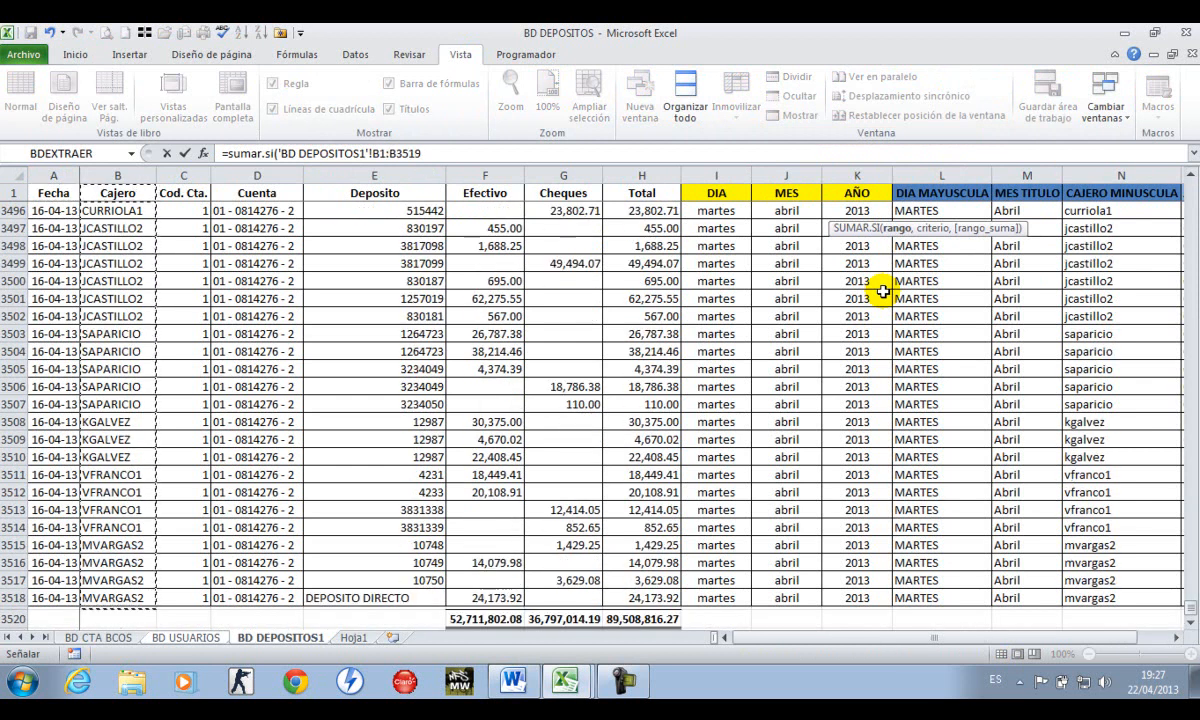
text(,)
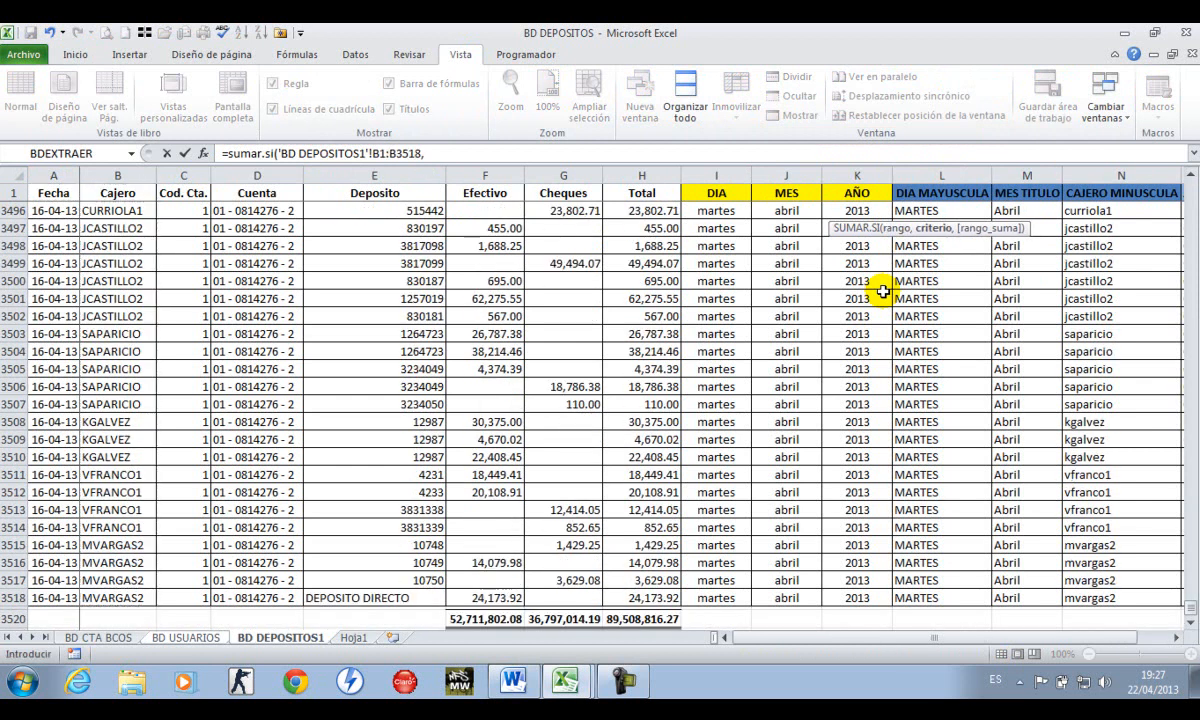
Set the formula's criterio argument to the cashier's Usuario cell, 'BD USUARIOS'!C2
key(ctrl+Page_Up)
key(Left)
key(Left)
key(Left)
key(Left)
key(Left)
key(Left)
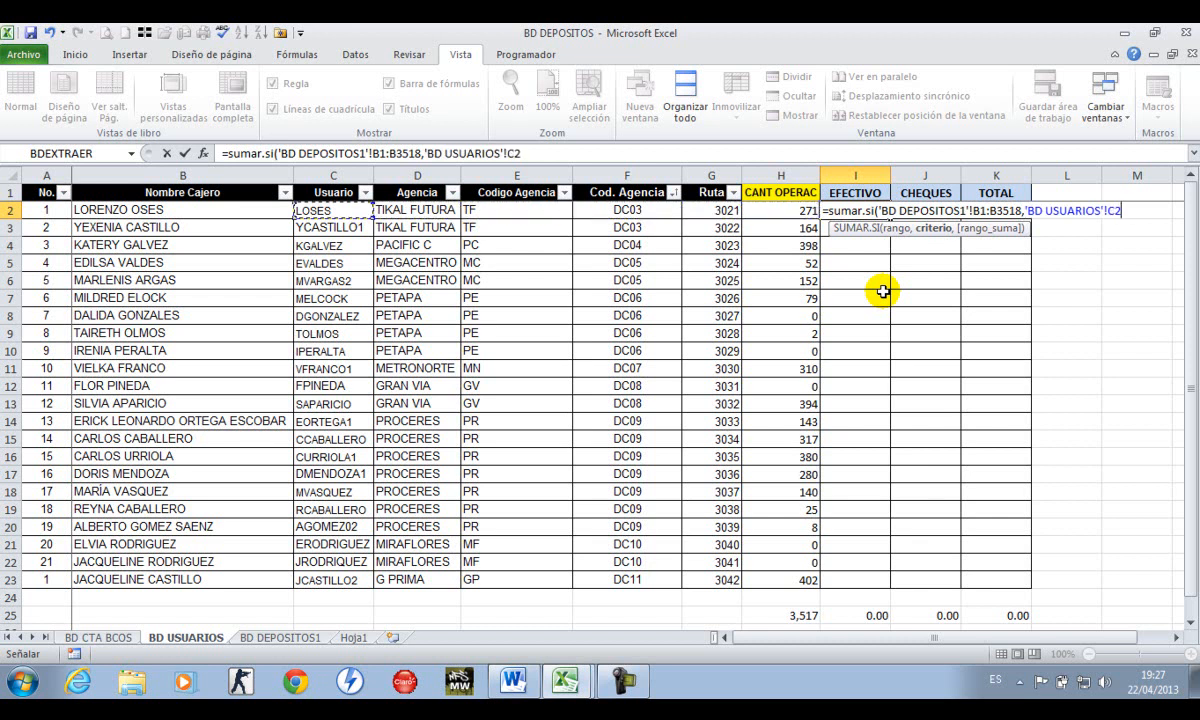
text(,)
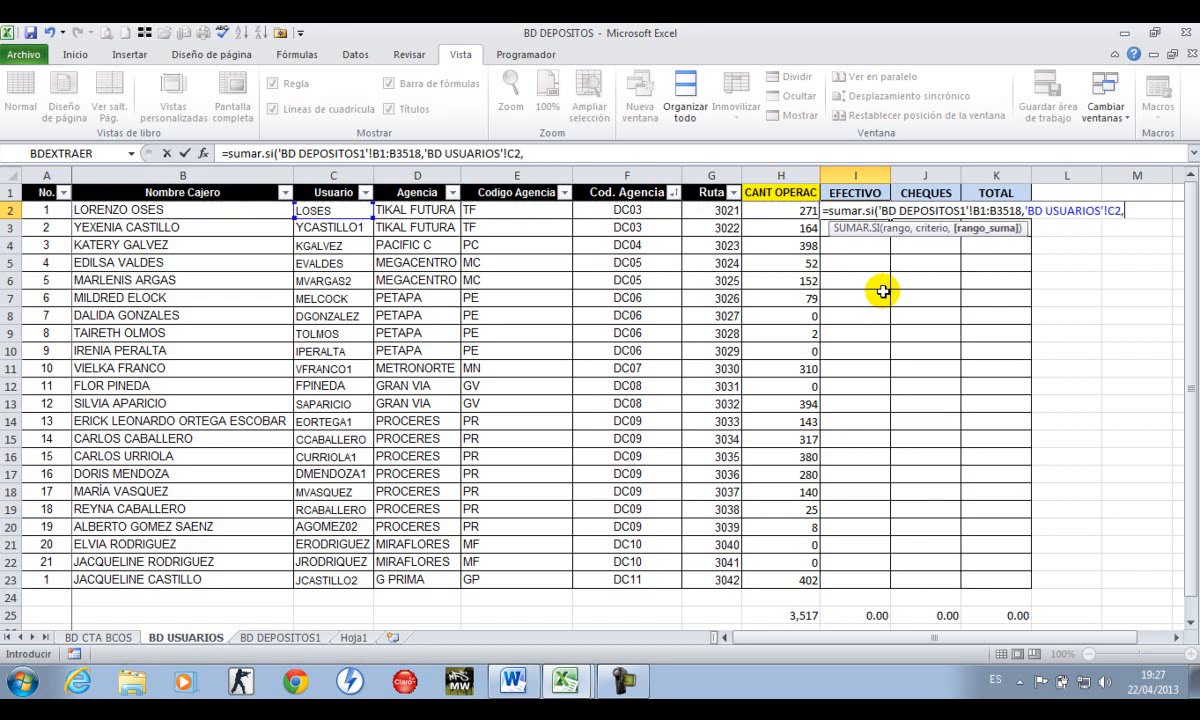
Select the Efectivo cells F3497:F3518 of the BD DEPOSITOS1 sheet as the formula's rango_suma argument
key(ctrl+Page_Down)
key(Right)
key(Right)
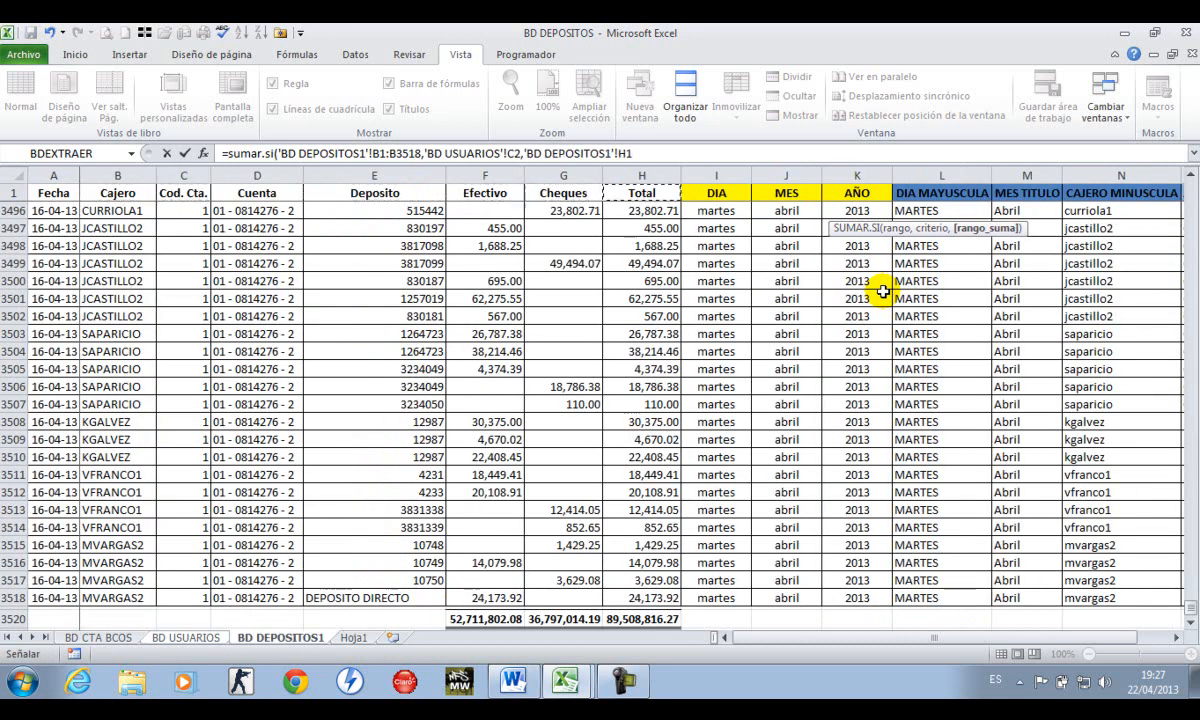
key(Left)
key(Left)
key(Left)
key(Down)
key(ctrl+Down)
key(Down)
key(Left)
key(Down)
key(Right)
key(Right)
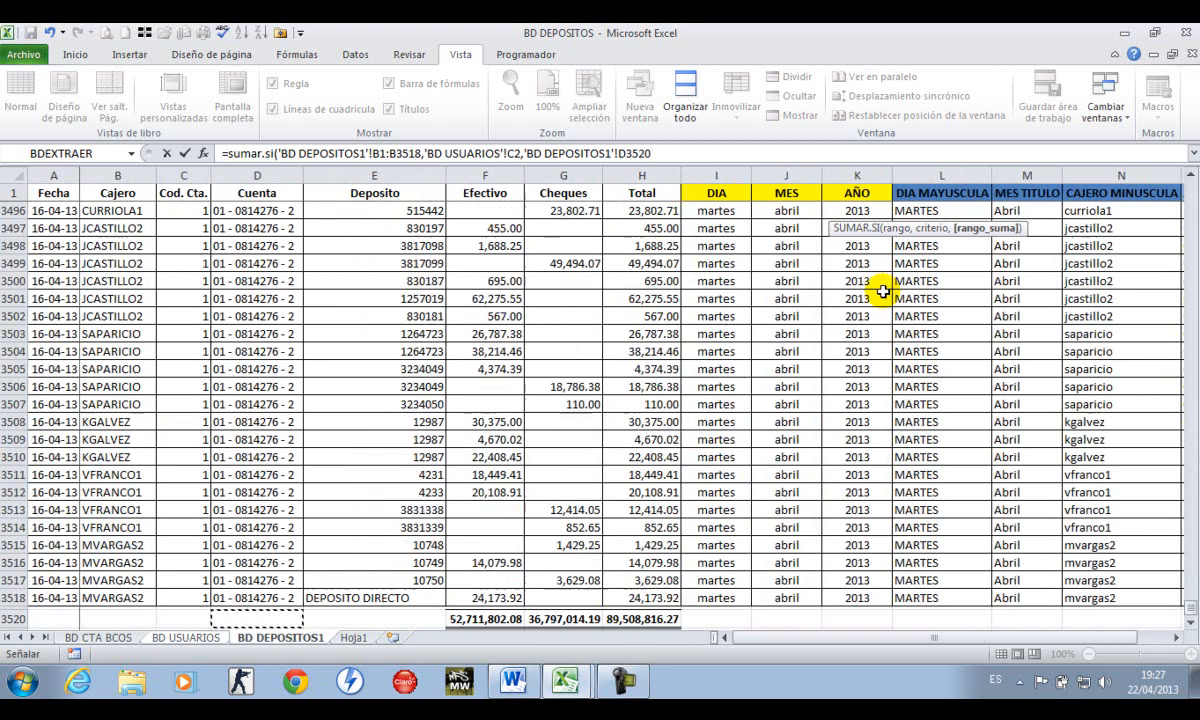
key(Up)
key(Up)
key(shift+Up)
key(shift+Up)
key(shift+Up)
key(shift+Up)
key(shift+Up)
key(shift+Up)
key(shift+Up)
key(shift+Up)
key(shift+Up)
key(shift+Up)
key(shift+Up)
key(shift+Up)
key(shift+Up)
key(shift+Up)
key(shift+Up)
key(shift+Up)
key(shift+Up)
key(shift+Up)
key(shift+Up)
key(shift+Up)
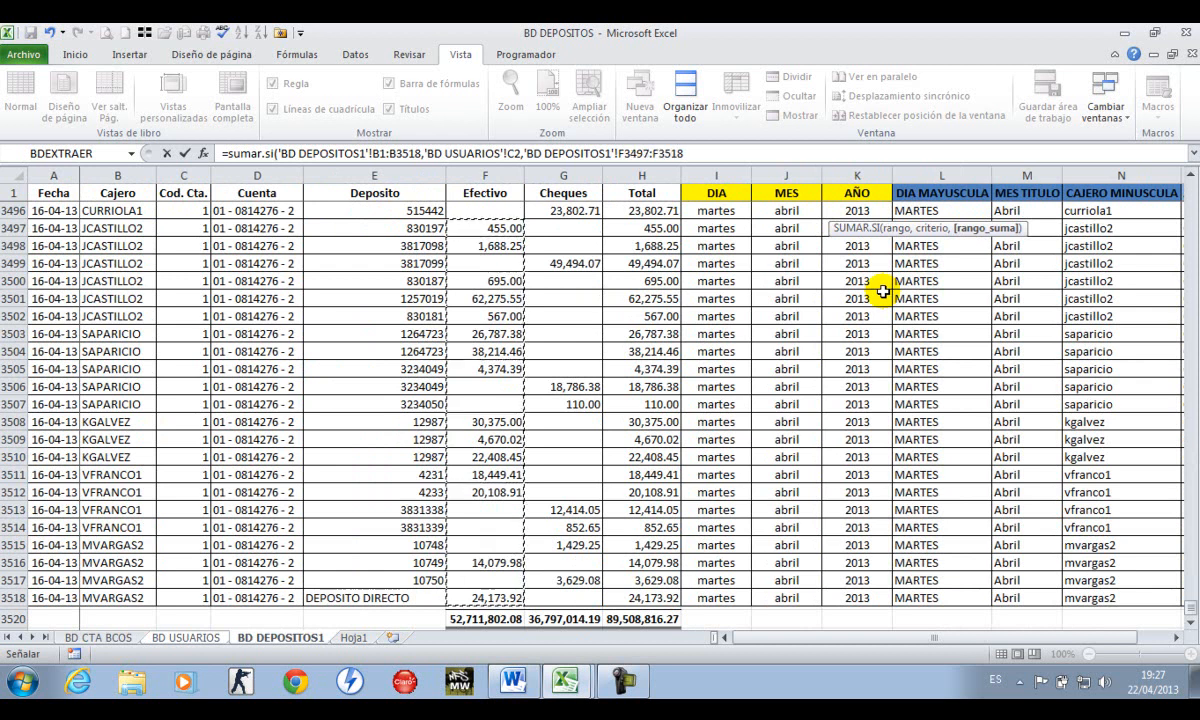
key(shift+Up)
Change the start of rango_suma so it covers 'BD DEPOSITOS1'!F2:F3518, and enter the formula in I2
click(634, 154)
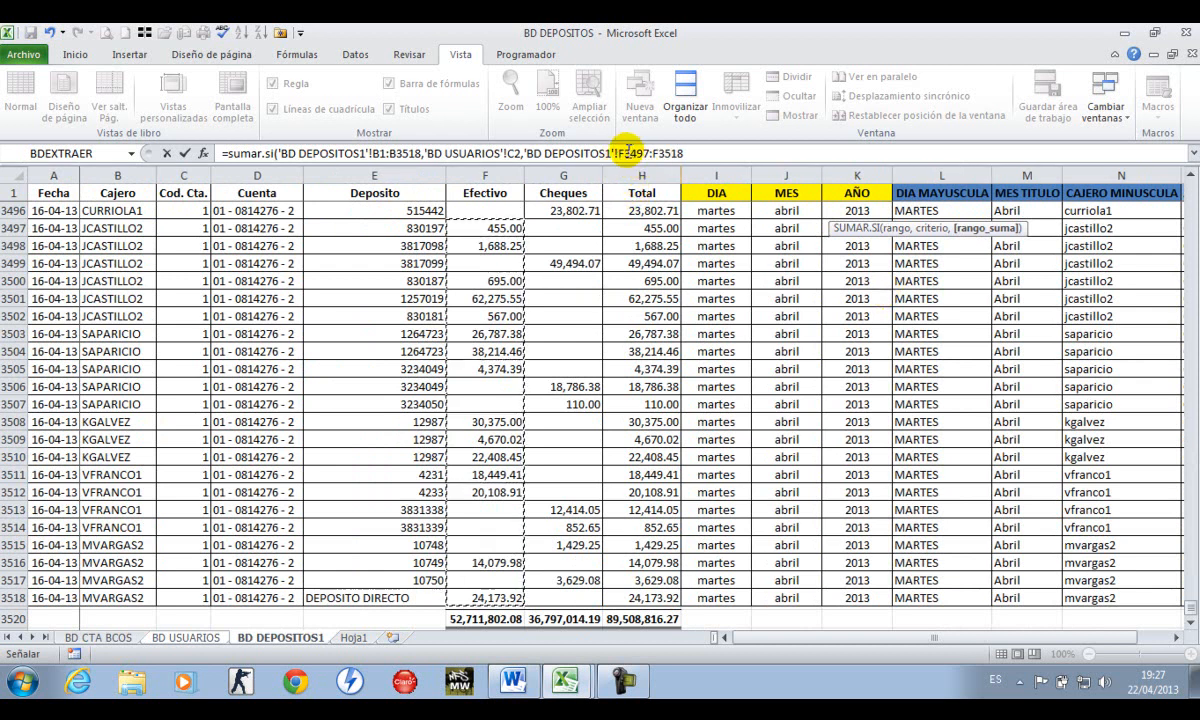
key(BackSpace)
key(BackSpace)
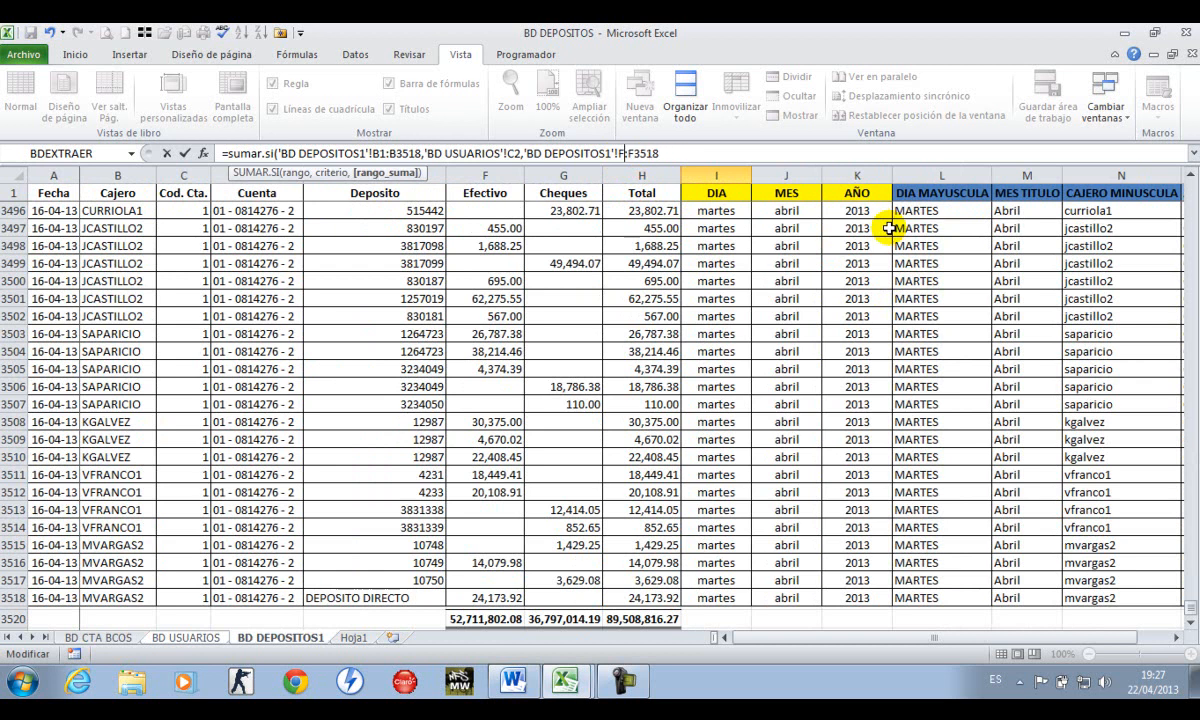
text(2)
key(Return)
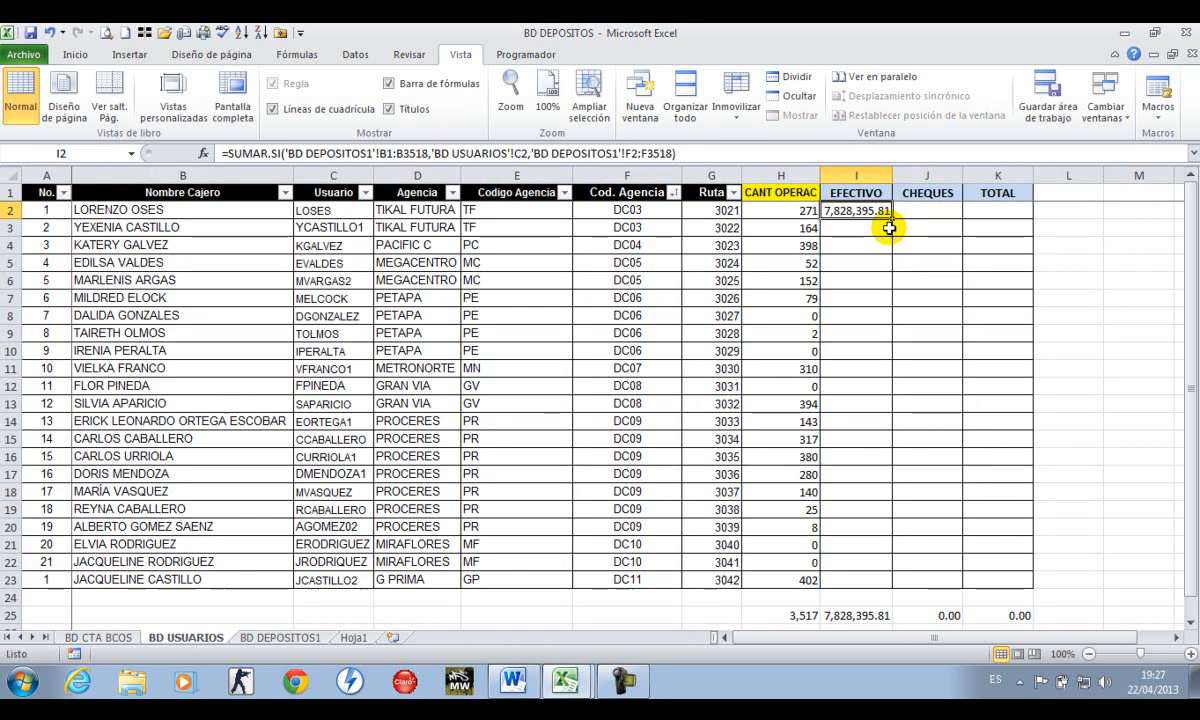
Make the rango reference in the I2 formula absolute as 'BD DEPOSITOS1'!$B$1:$B$3518
key(F2)
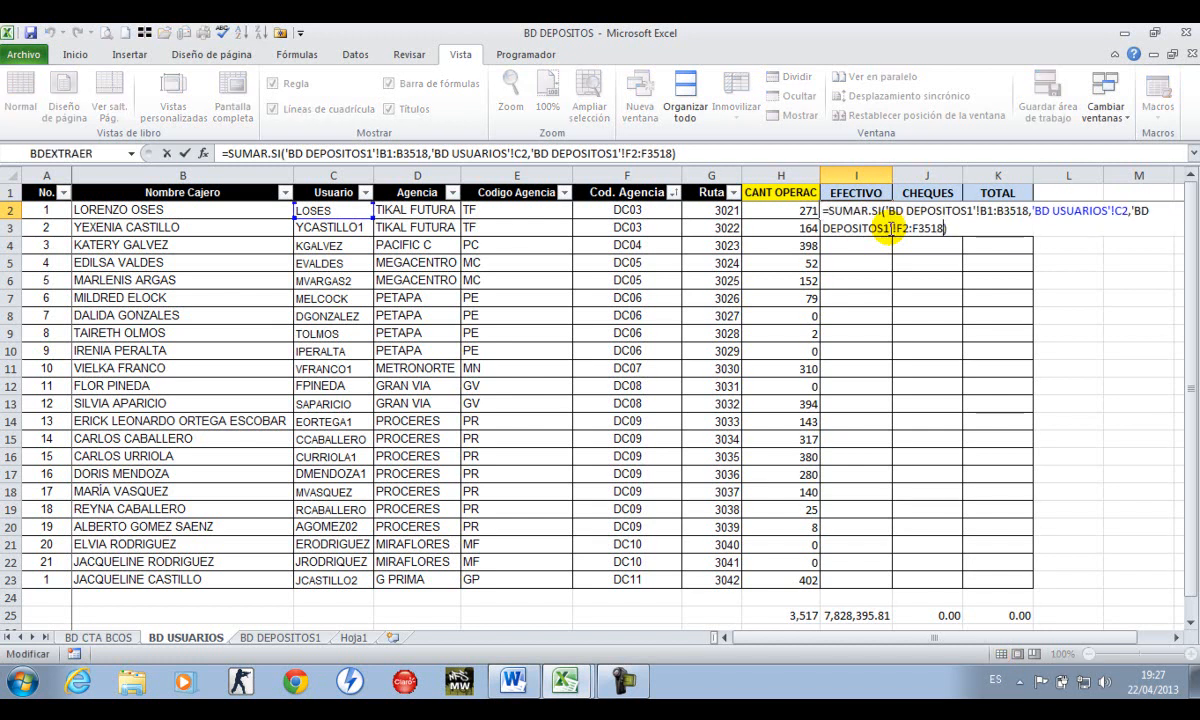
key(Left)
key(Left)
key(Left)
key(Left)
key(Left)
key(Left)
key(Left)
key(Left)
key(Left)
key(Left)
key(Left)
key(Left)
key(Left)
key(Left)
key(Left)
key(Left)
key(Left)
key(Left)
key(Left)
key(Left)
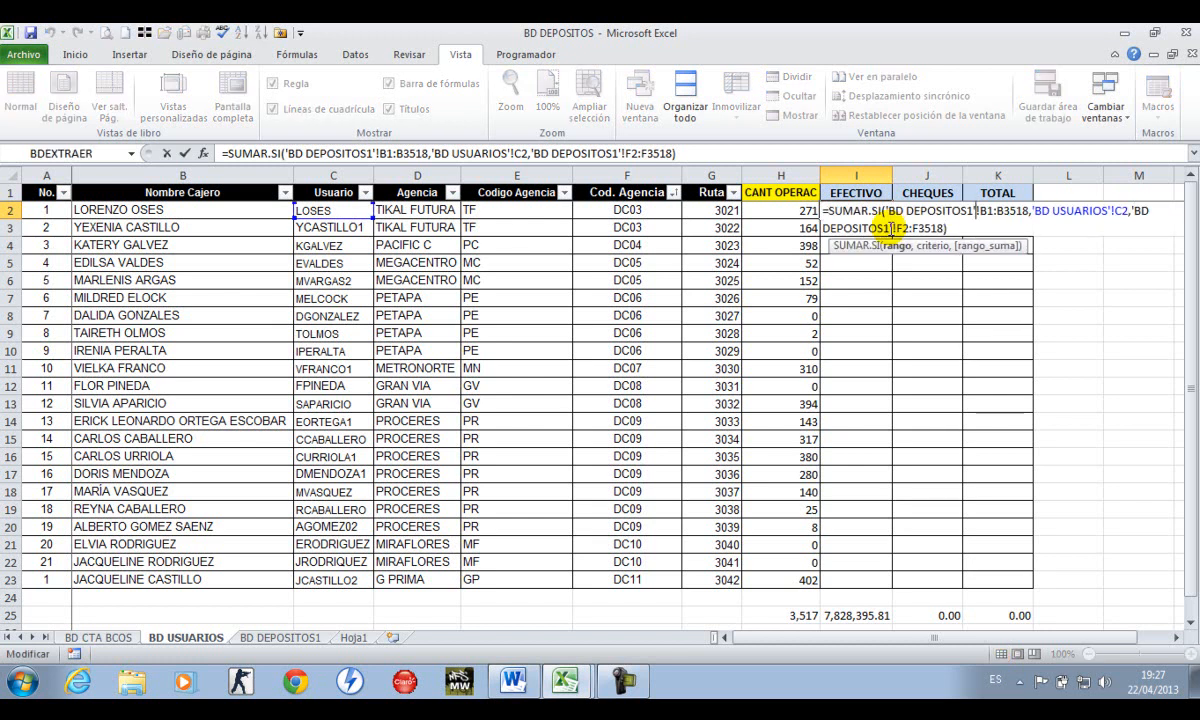
key(F4)
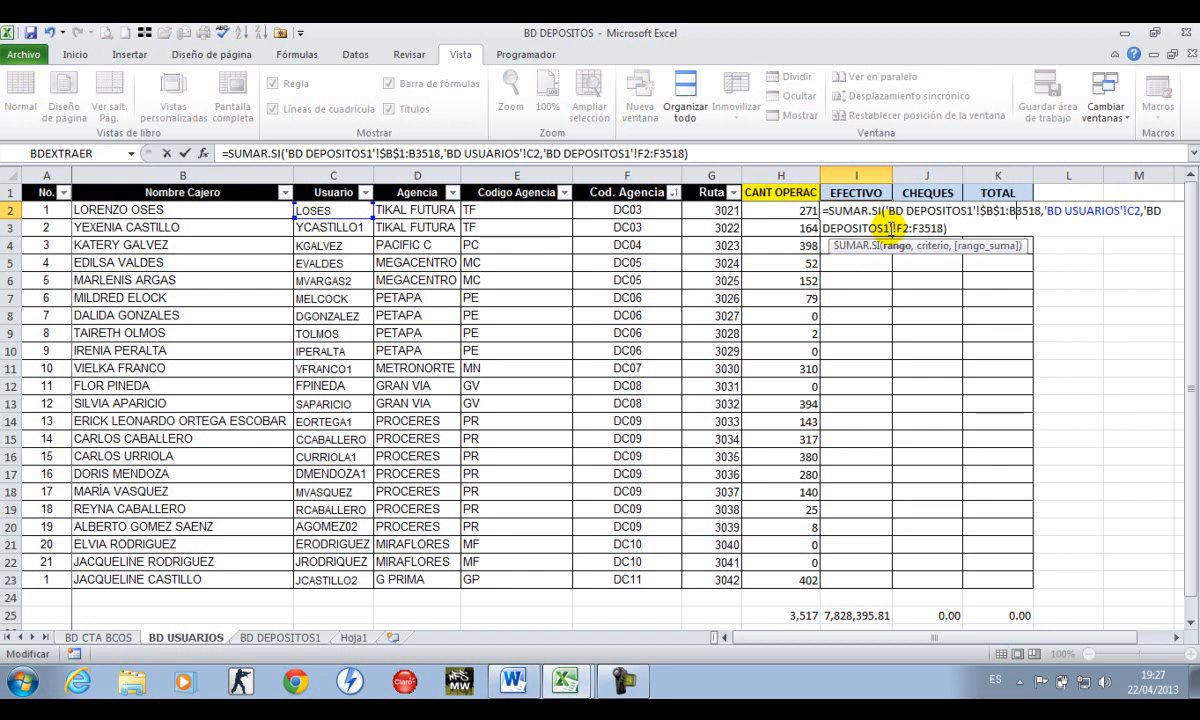
key(F4)
Make the formula's rango_suma absolute as 'BD DEPOSITOS1'!$F$2:$F$3518 and confirm the edit
key(End)
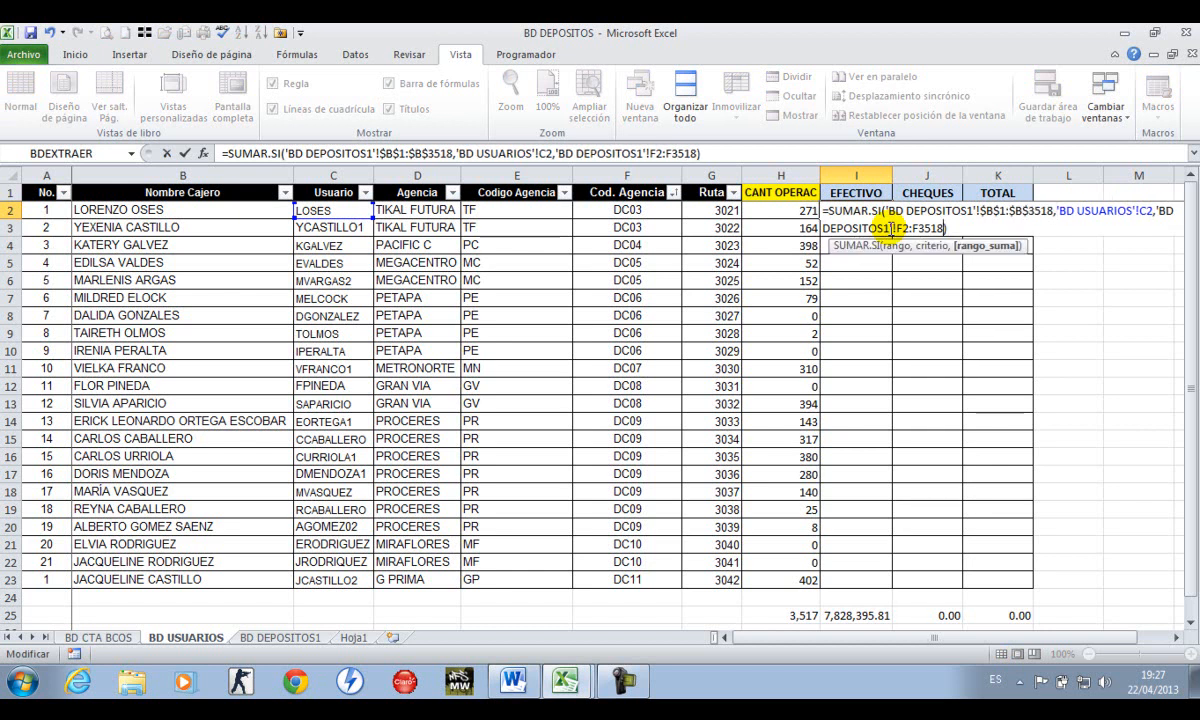
key(Right)
key(F4)
key(Right)
key(Right)
key(Right)
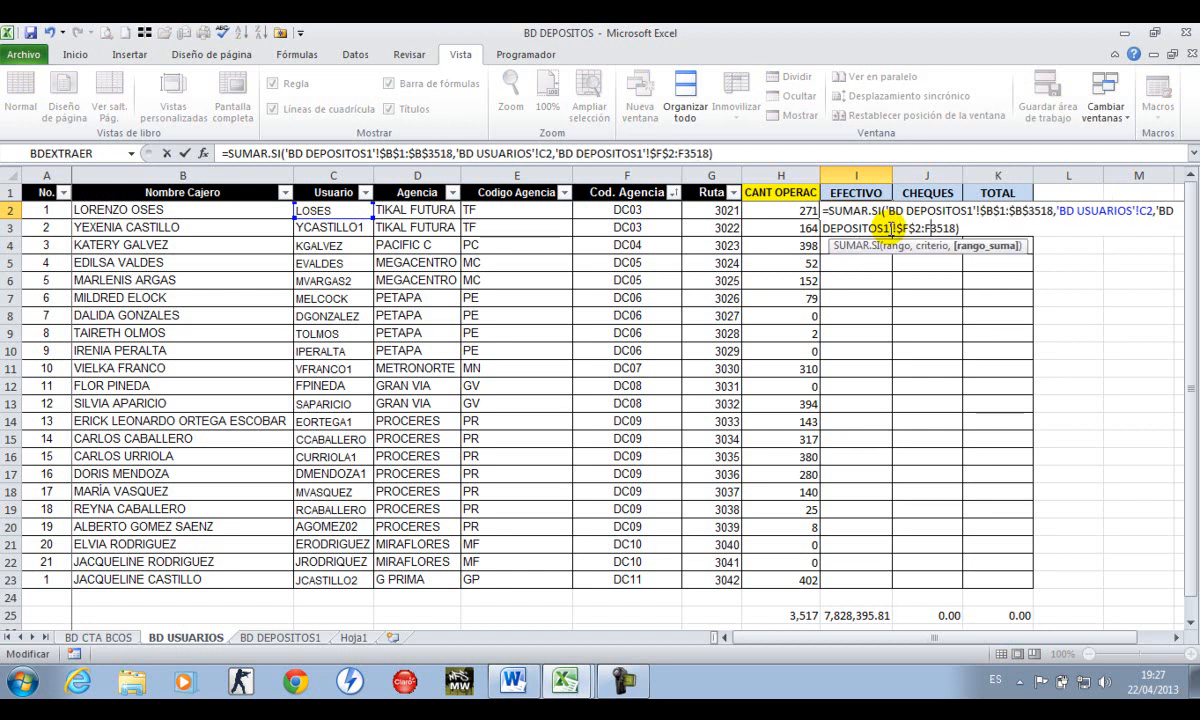
key(F4)
key(Return)
Copy the I2 formula down the EFECTIVO column through I23
key(Up)
key(ctrl+c)
key(Down)
key(ctrl+shift+Down)
key(shift+Up)
key(shift+Up)
key(Return)
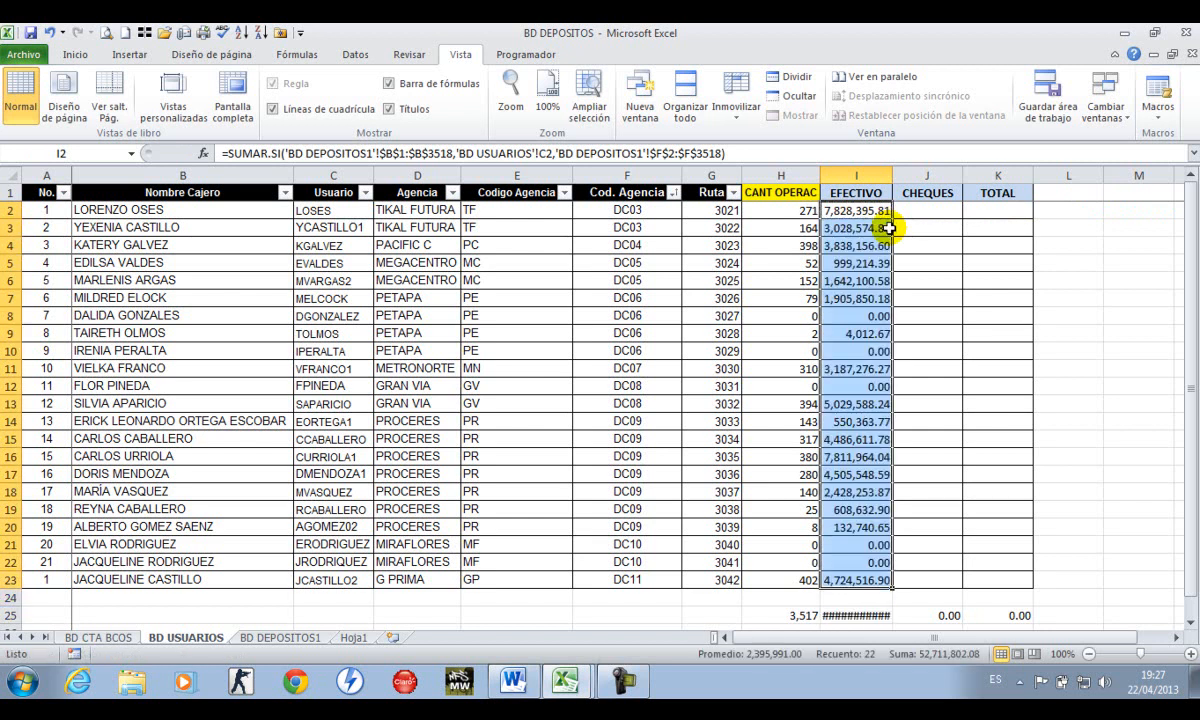
Autofit the width of the EFECTIVO column
click(898, 176)
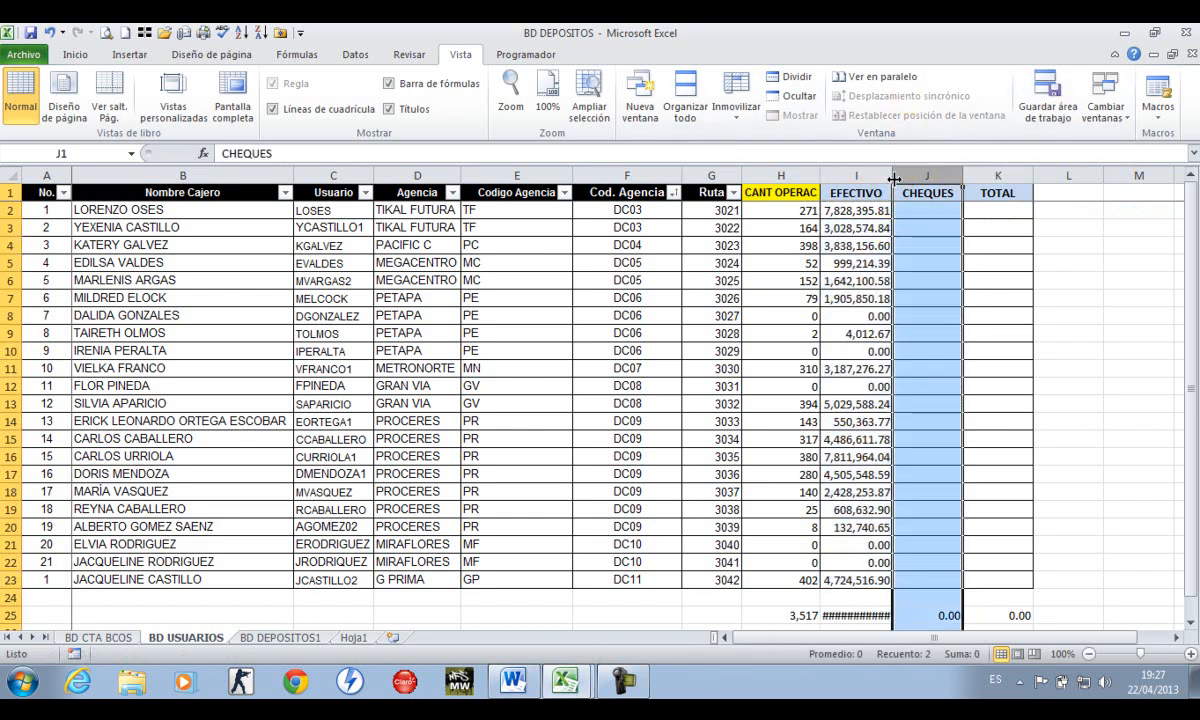
double_click(894, 178)
click(866, 421)
Review the cash sums per cashier in the upper rows of the EFECTIVO column
key(Up)
key(Up)
key(Up)
key(Up)
key(Up)
key(Up)
key(Up)
key(Up)
key(Up)
key(Up)
key(Up)
key(Up)
key(Up)
key(Down)
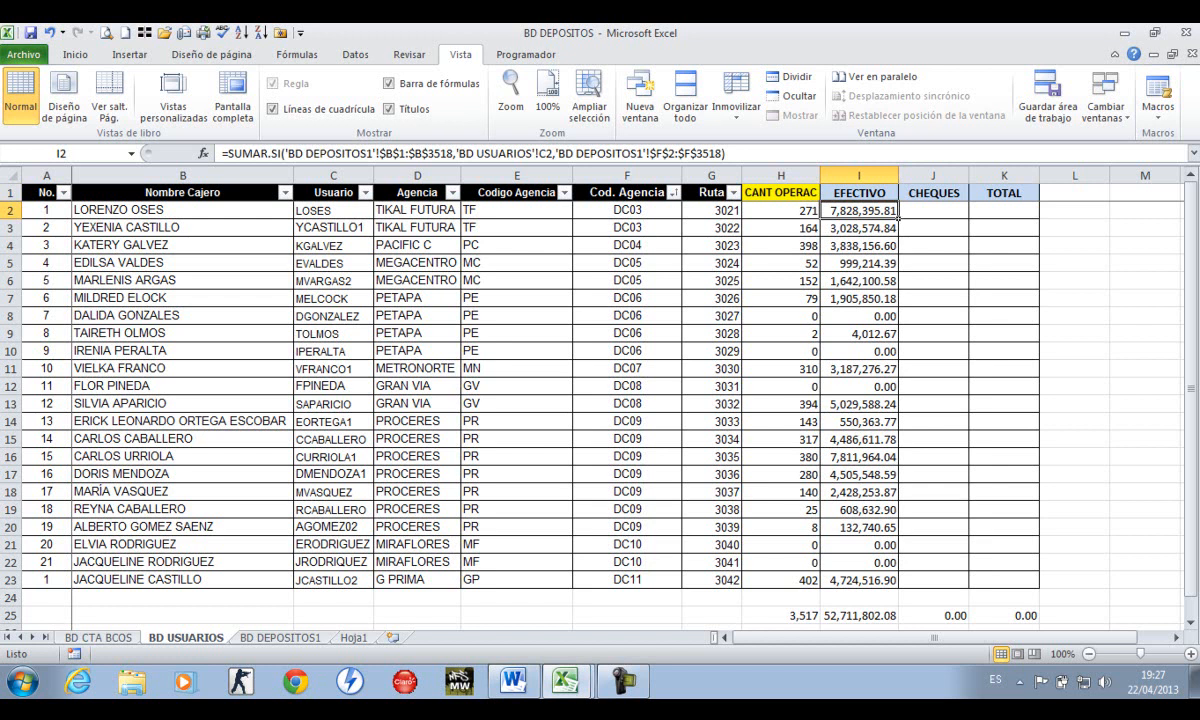
key(Down)
key(Down)
key(Down)
key(Down)
key(Down)
Start a =sumar.si( formula in J2 with 'BD DEPOSITOS1'!B1:B3518 as rango and 'BD USUARIOS'!C2 as criterio
key(Right)
key(Up)
key(Up)
key(Up)
key(Up)
key(Up)
key(Up)
key(Down)
key(Left)
key(Right)
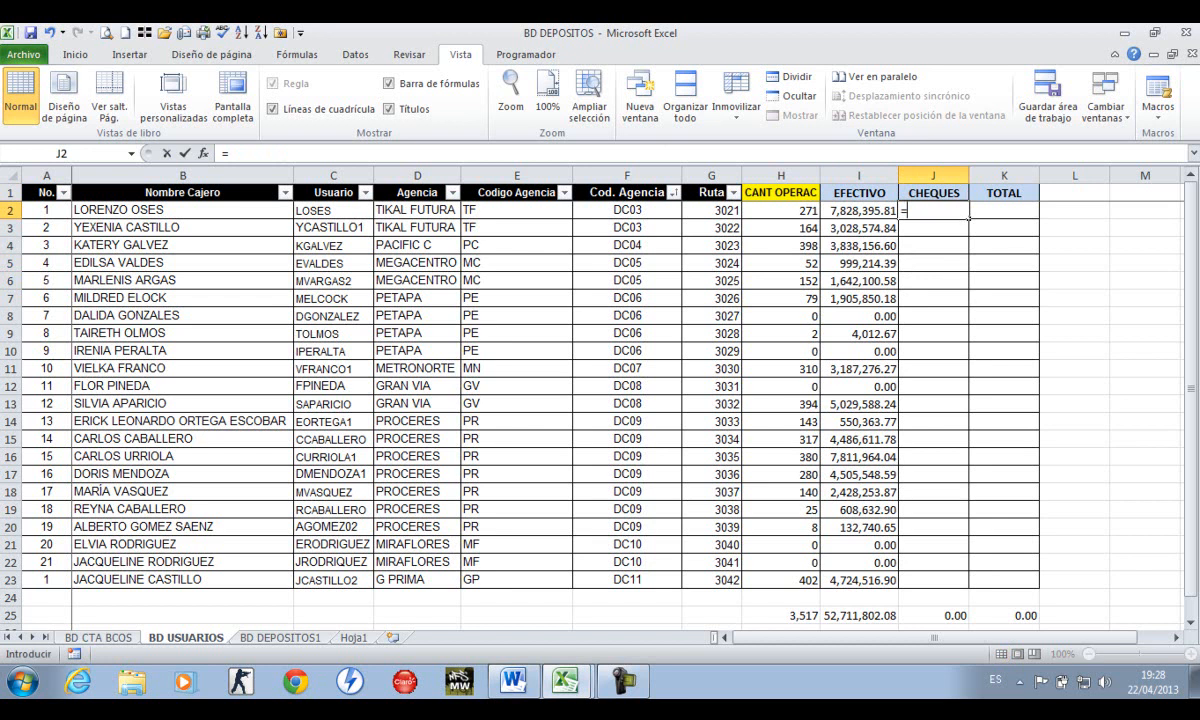
text(=sumar.si()
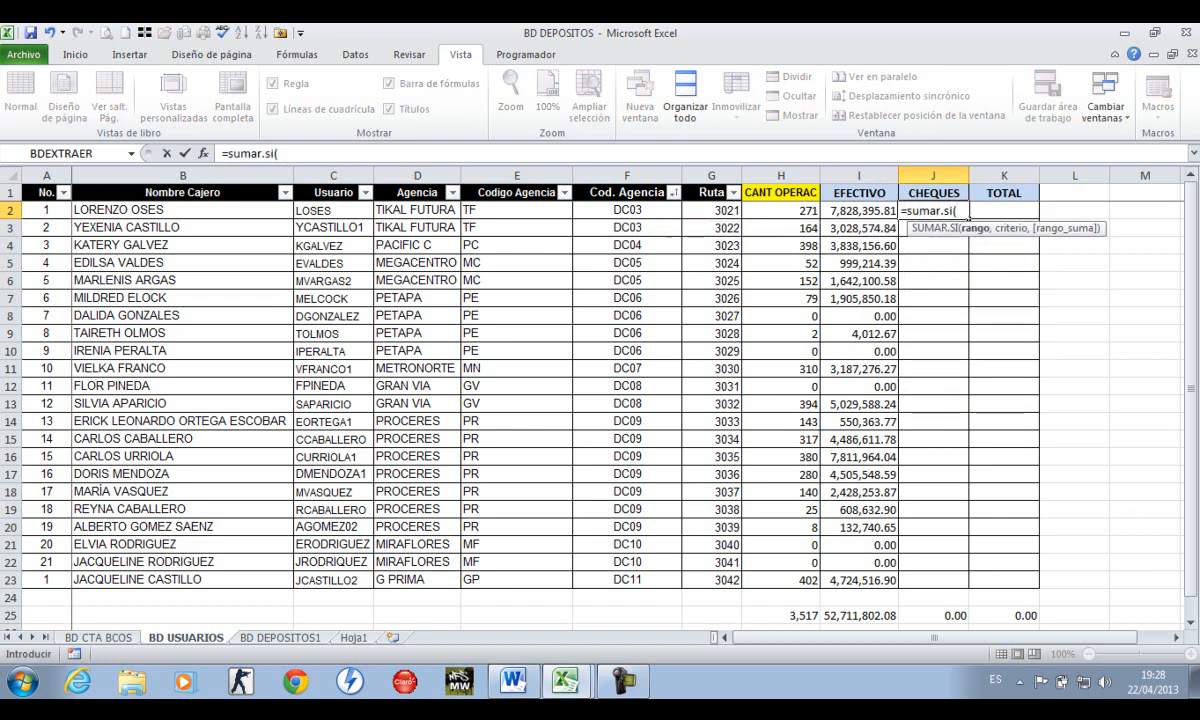
key(ctrl+Page_Down)
key(ctrl+Left)
key(ctrl+Up)
key(ctrl+shift+Down)
key(ctrl+shift+Up)
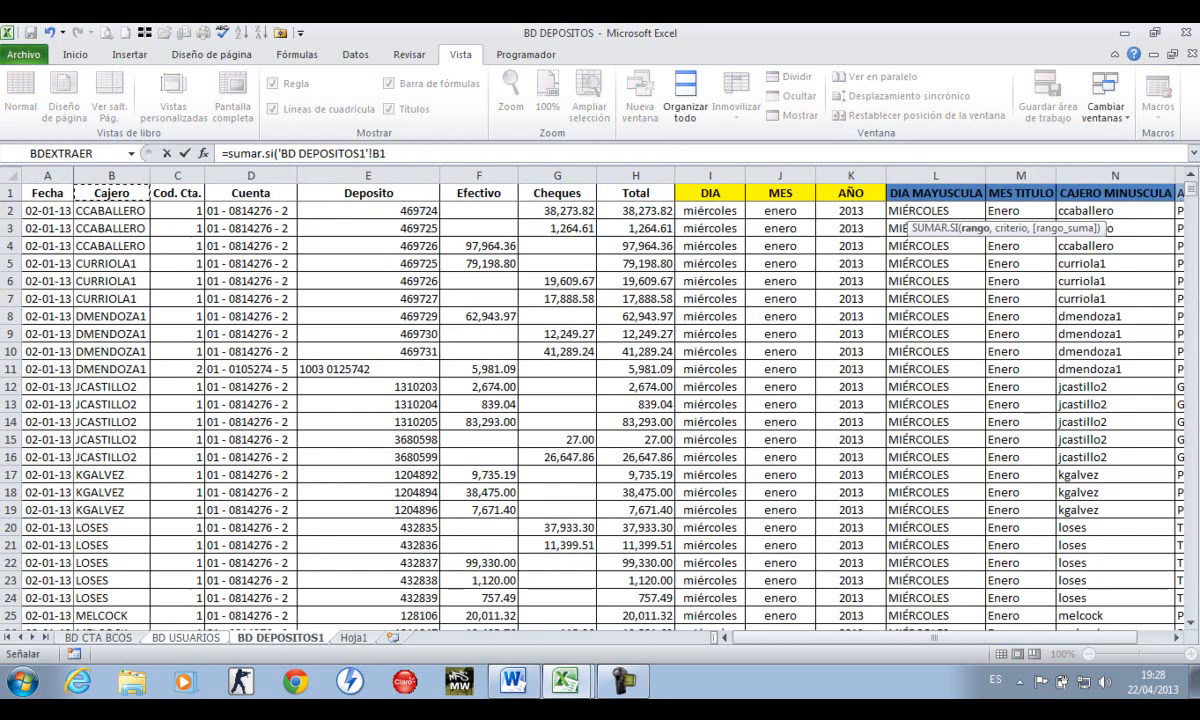
key(ctrl+shift+Down)
text(,)
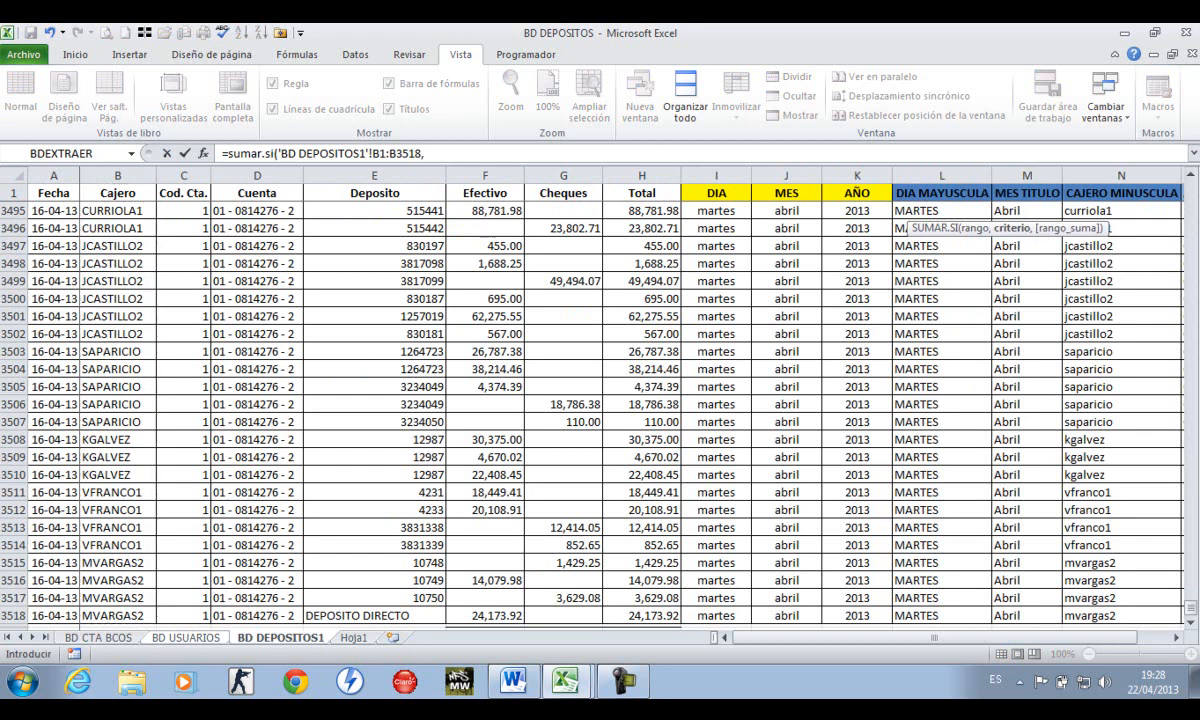
key(ctrl+Page_Up)
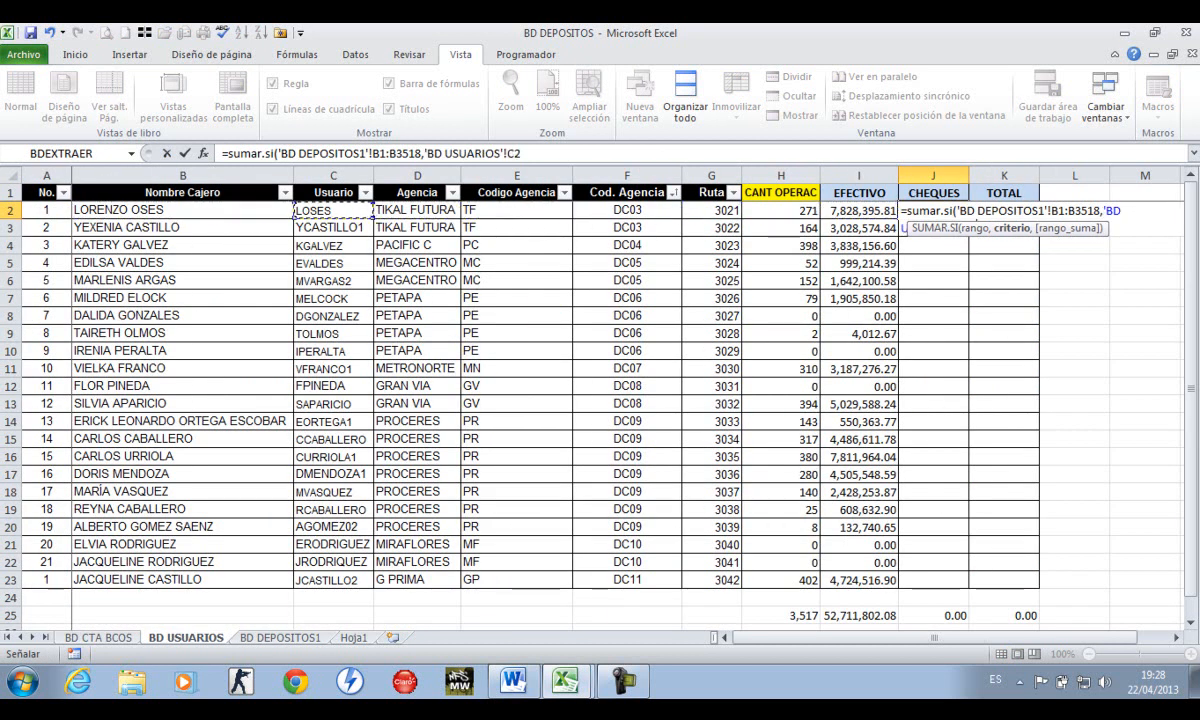
text(,)
Set the formula's rango_suma to the Cheques column, 'BD DEPOSITOS1'!G2:G3518, and enter the formula in J2
key(ctrl+Page_Down)
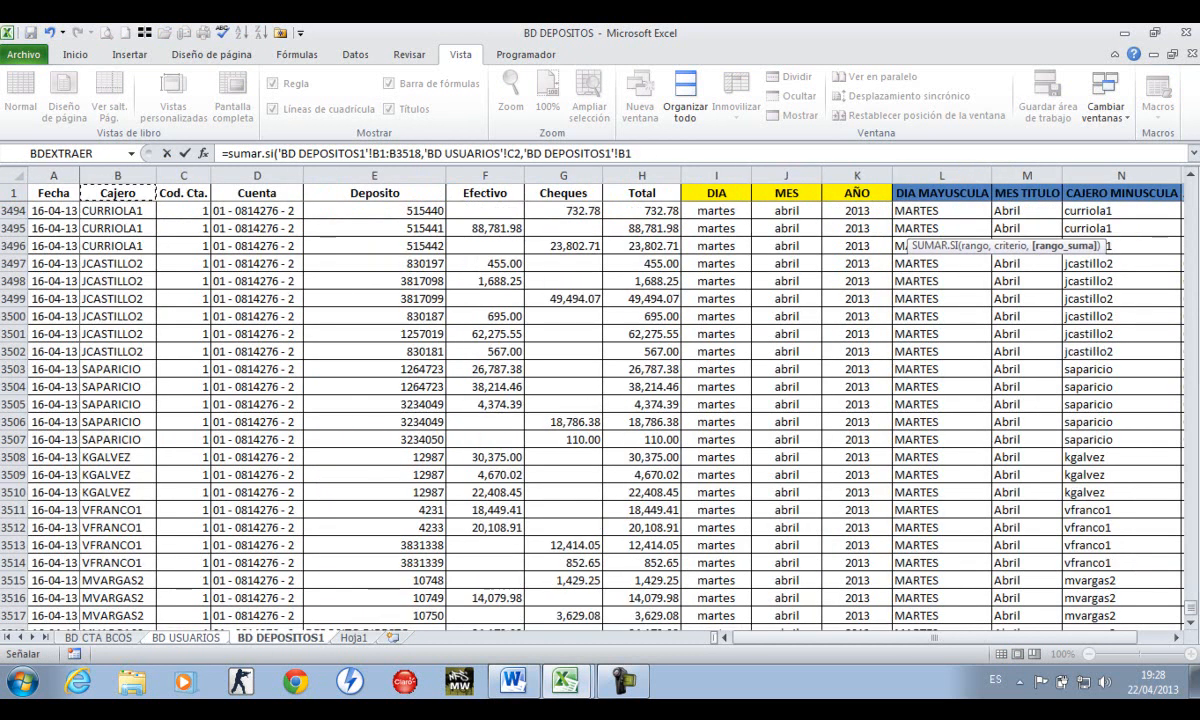
key(Right)
key(Right)
key(Right)
key(ctrl+Down)
key(Right)
key(Right)
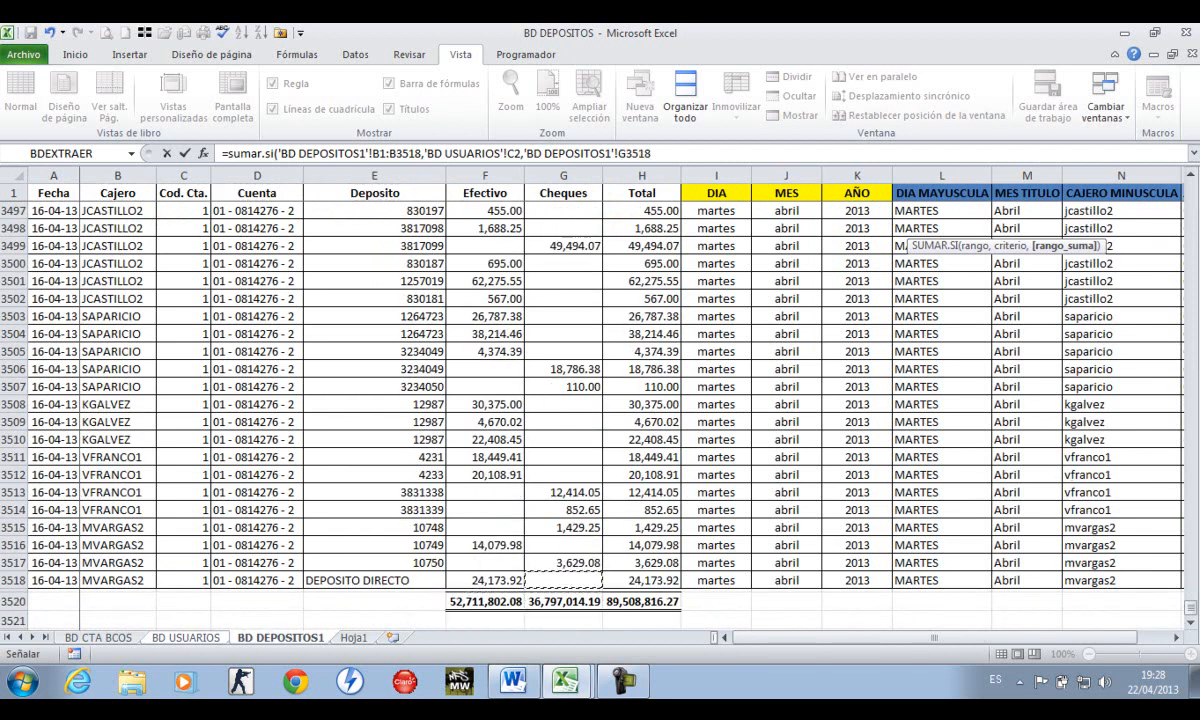
key(shift+Up)
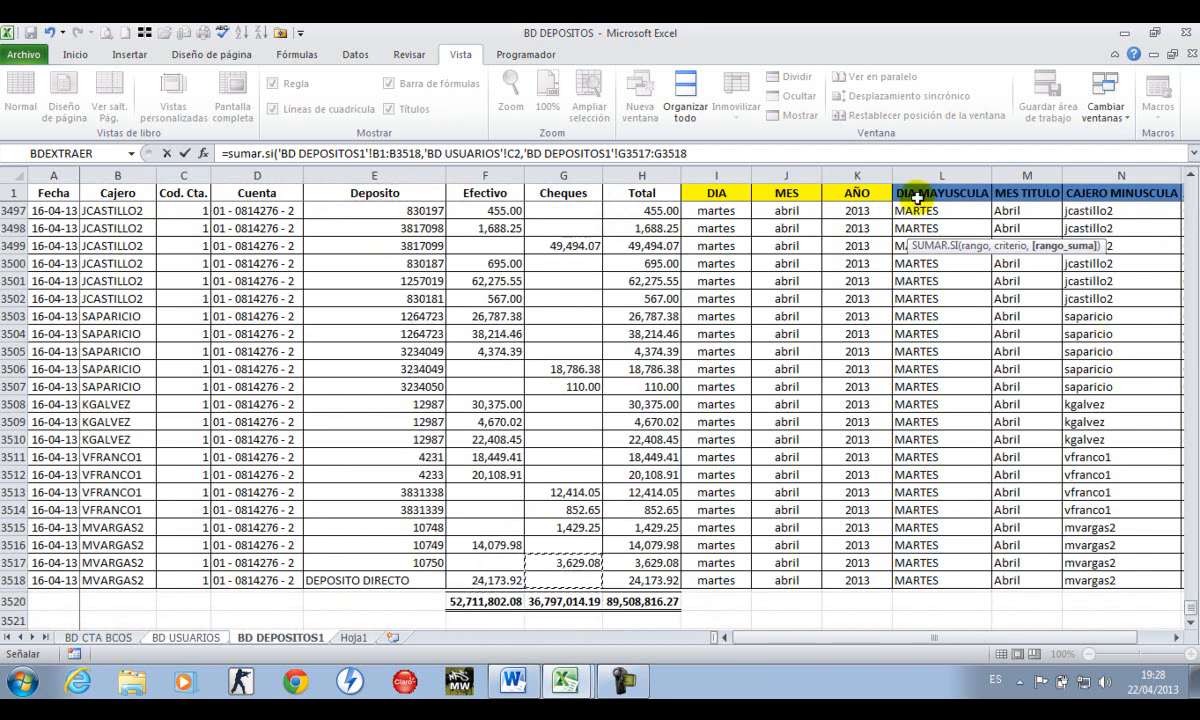
click(626, 154)
key(Delete)
key(Delete)
key(Return)
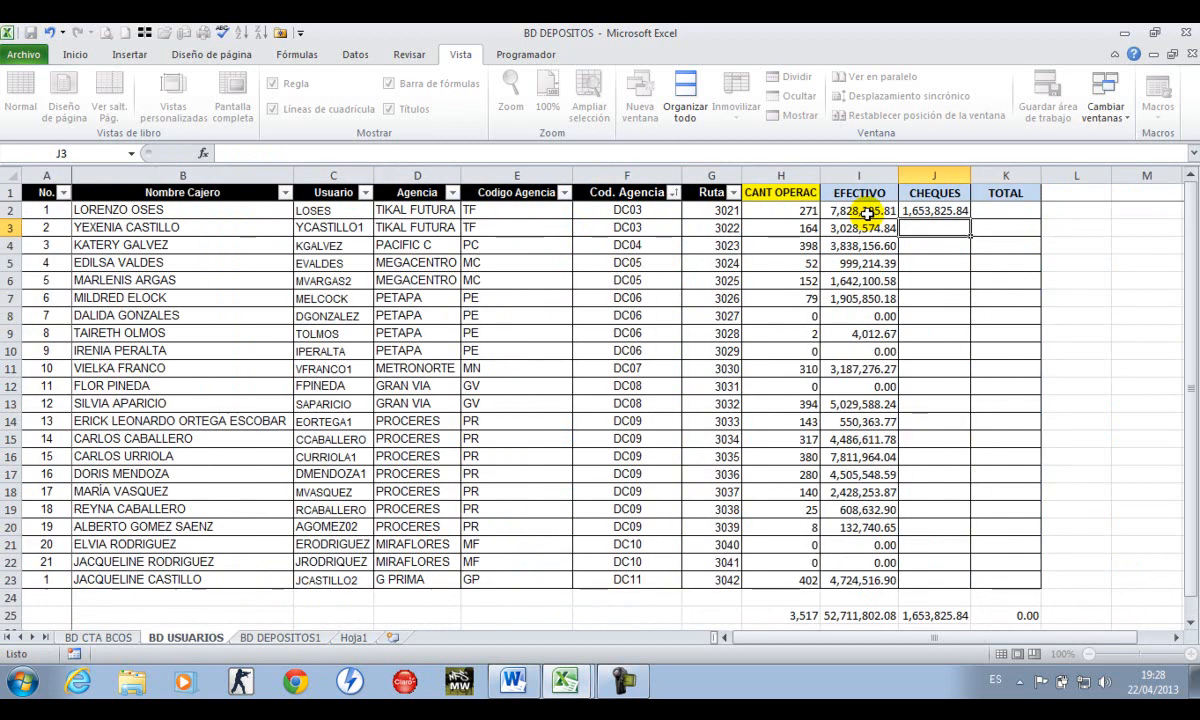
Make the J2 formula's ranges absolute as $B$1:$B$3518 and $G$2:$G$3518, keeping J2 selected
key(Up)
key(Up)
key(Down)
key(F2)
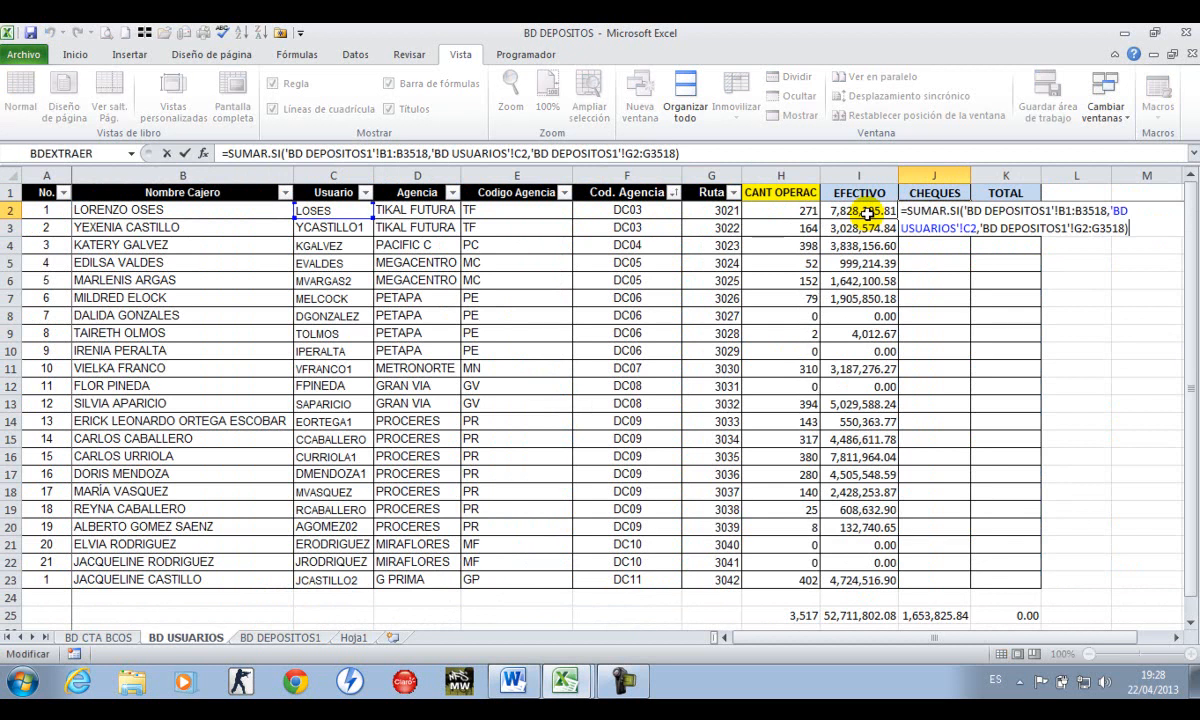
key(Up)
key(Left)
key(Left)
key(Left)
key(Left)
key(Left)
key(Left)
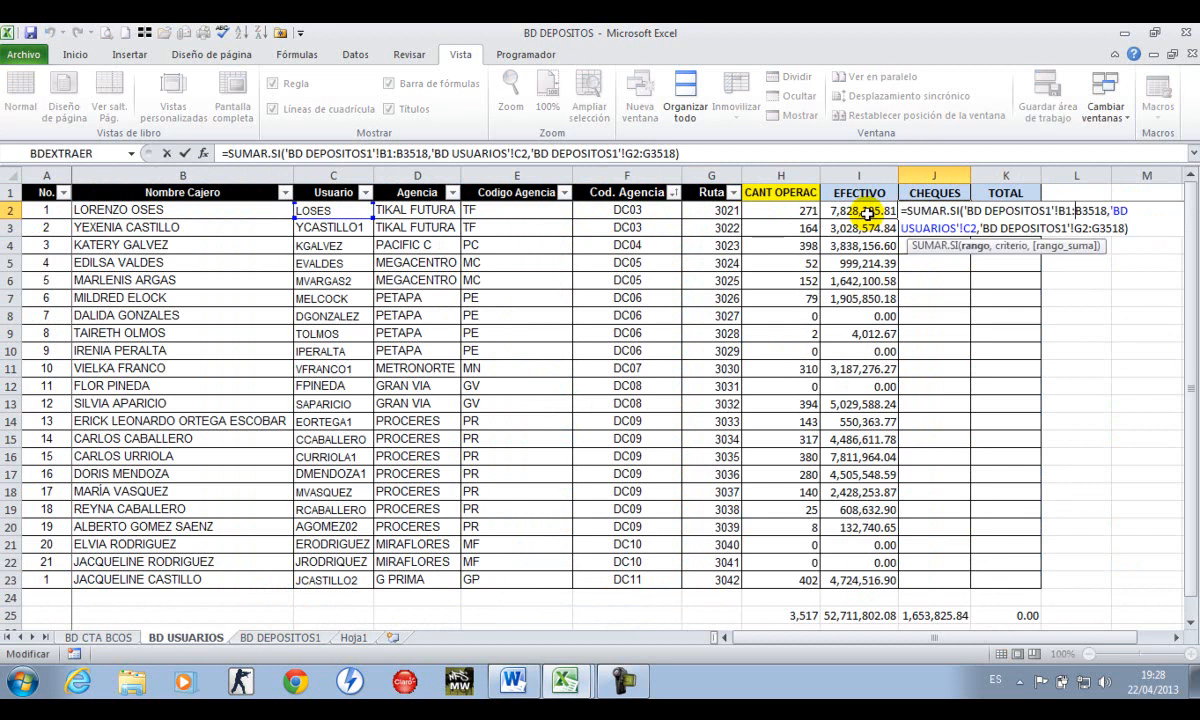
key(F4)
key(Down)
key(F4)
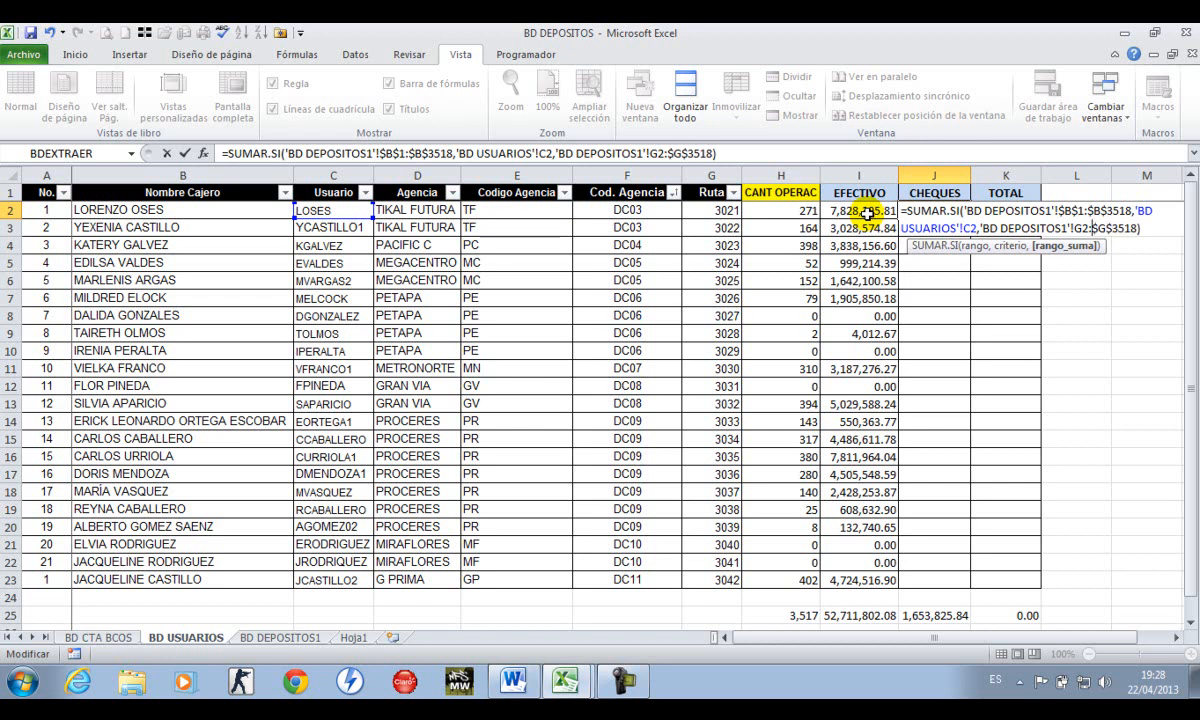
key(F4)
key(ctrl+Return)
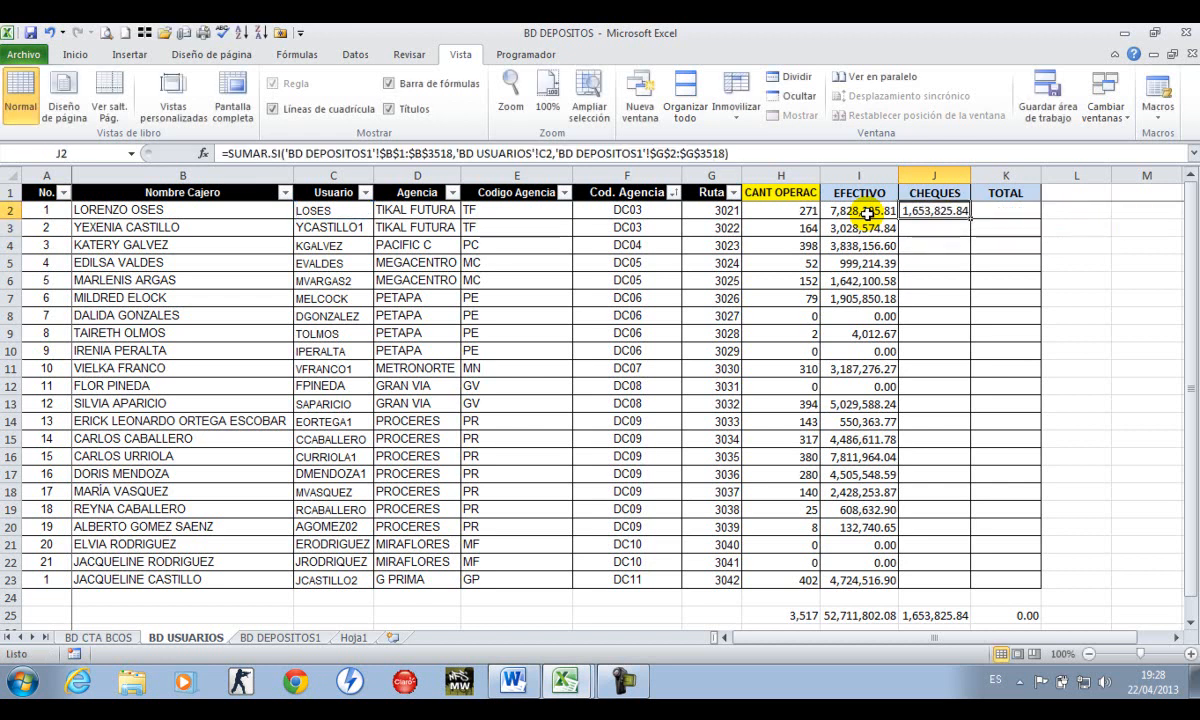
Copy the J2 formula down the CHEQUES column through J23 and autofit the column's width
key(ctrl+c)
key(ctrl+shift+Down)
key(shift+Up)
key(shift+Up)
key(shift+Up)
key(shift+Down)
key(ctrl+v)
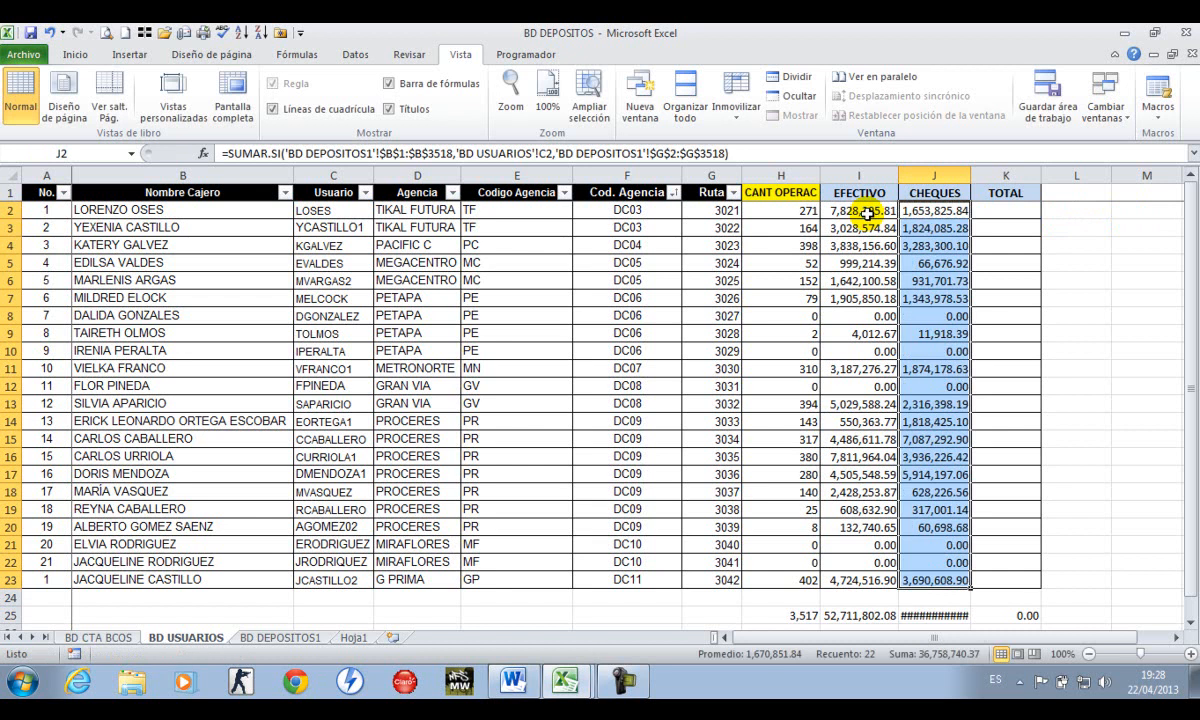
double_click(970, 175)
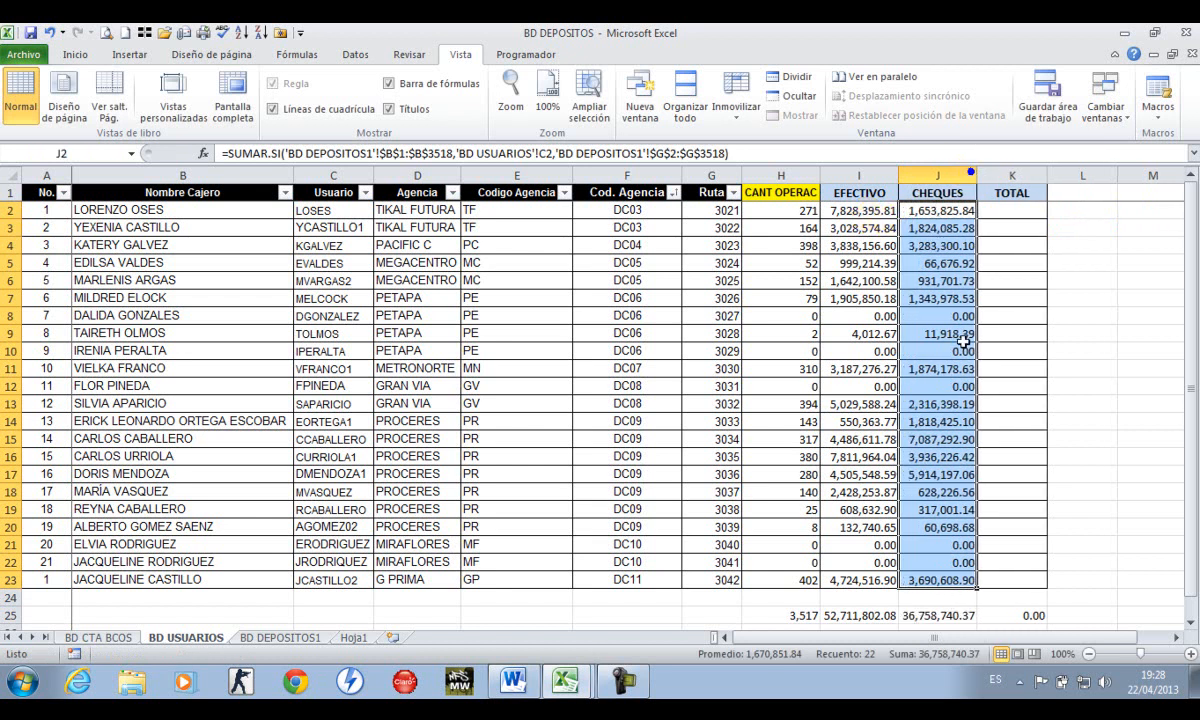
Enter the formula =+J2+I2 in K2 to add the first cashier's cheques and cash under TOTAL
click(1031, 408)
key(Left)
key(ctrl+Up)
key(Down)
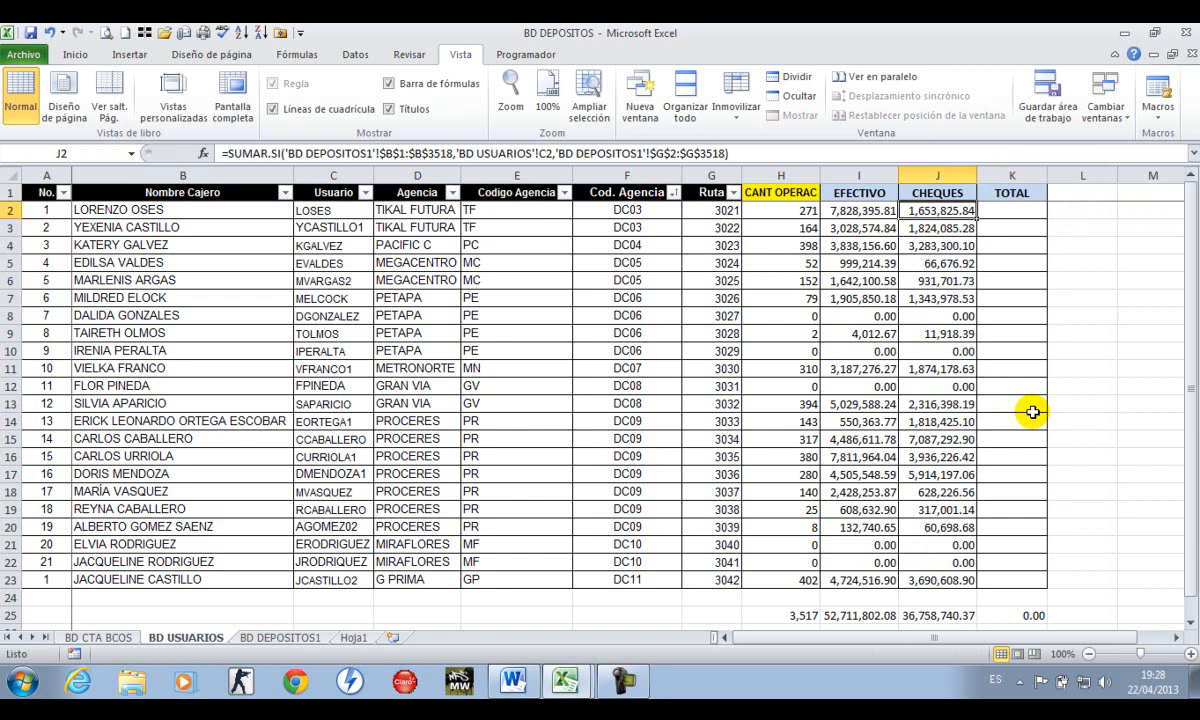
key(Right)
text(+)
key(Left)
text(+)
key(Left)
key(Left)
key(Return)
Copy the K2 formula down the TOTAL column through K23, using a placeholder 0 in K23 as end marker, and autofit the column's width
key(Left)
key(ctrl+Down)
key(Right)
text(0)
key(Return)
key(ctrl+Up)
key(ctrl+Up)
key(ctrl+c)
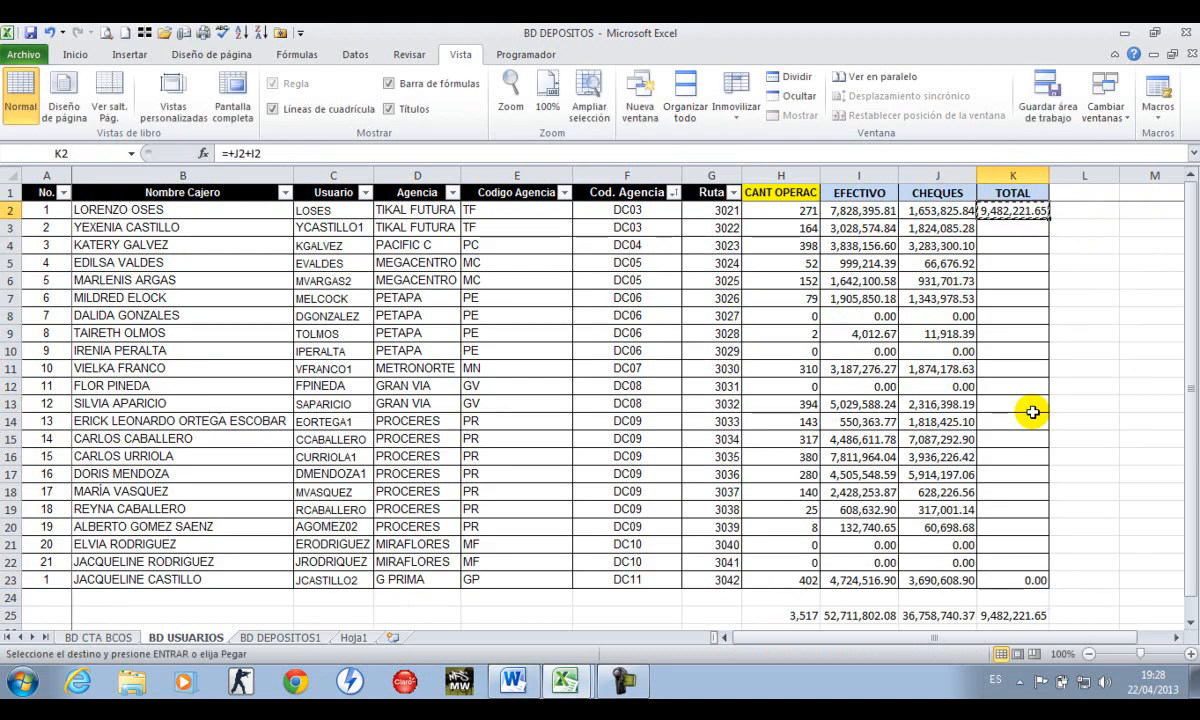
key(ctrl+shift+Down)
key(Return)
key(Down)
key(Down)
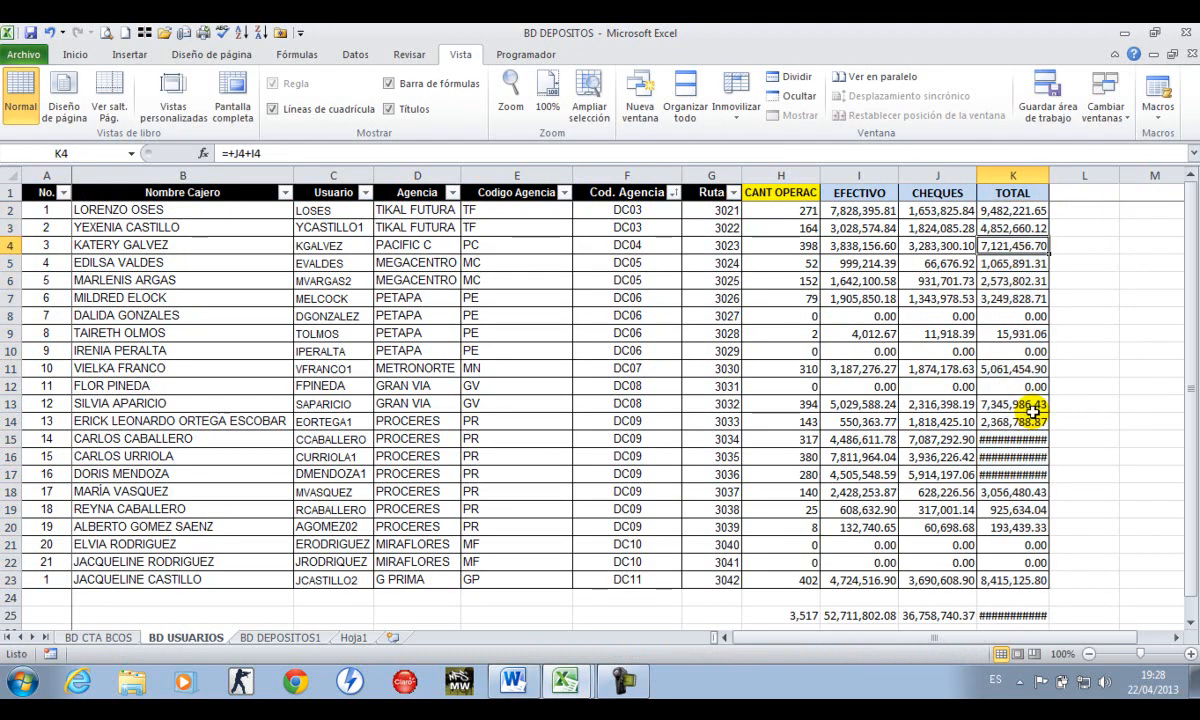
double_click(1049, 176)
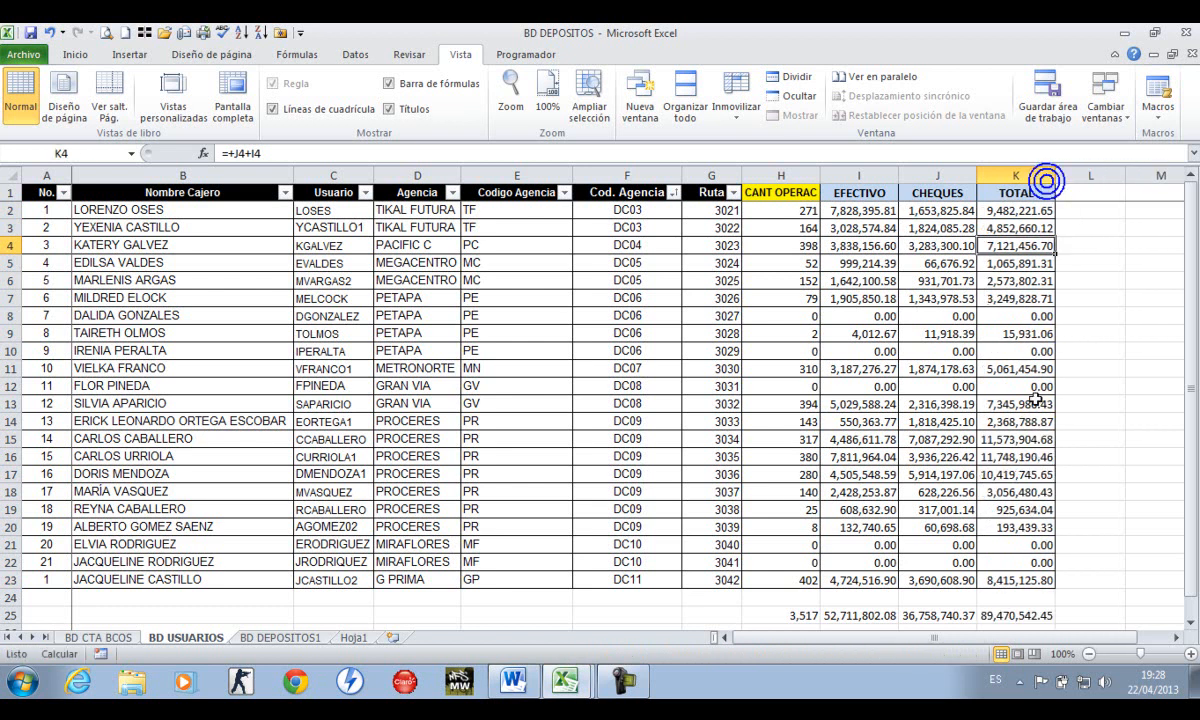
Review the SUMAR.SI formulas in I2 and J2 under EFECTIVO and CHEQUES
click(1070, 571)
key(Down)
key(Down)
key(Down)
key(Down)
key(Down)
key(Left)
key(Up)
key(Up)
key(Left)
key(Up)
key(Left)
key(ctrl+Up)
key(ctrl+Up)
key(Down)
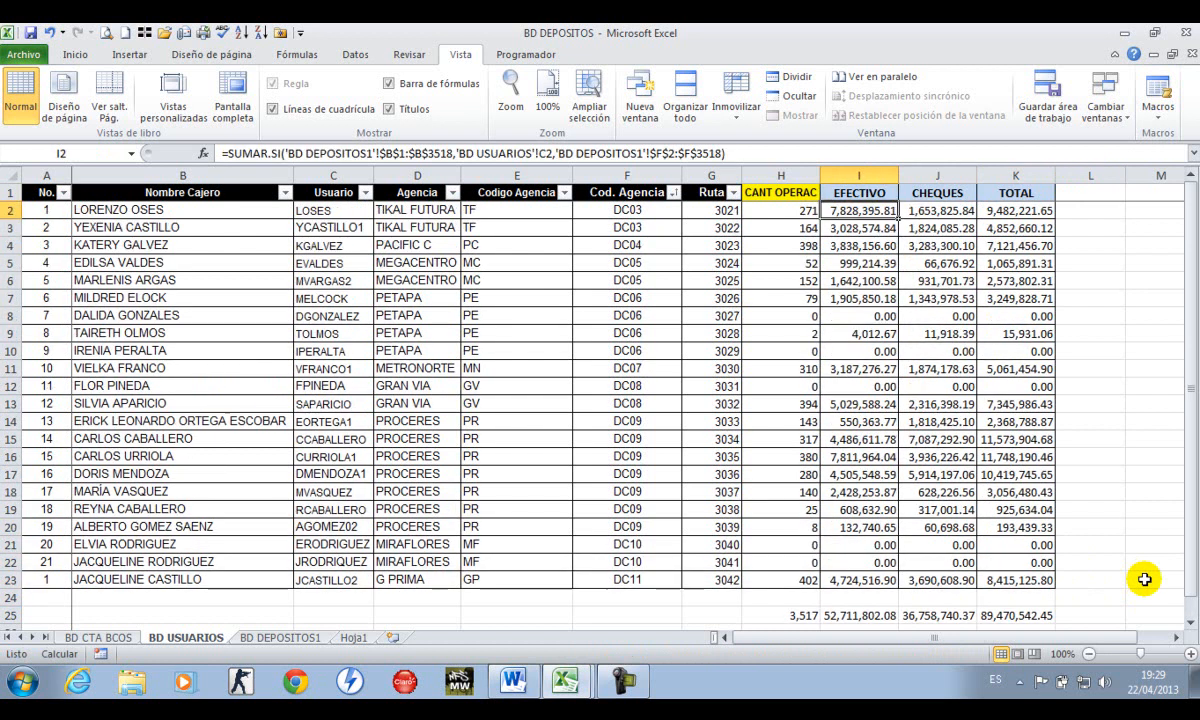
key(Right)
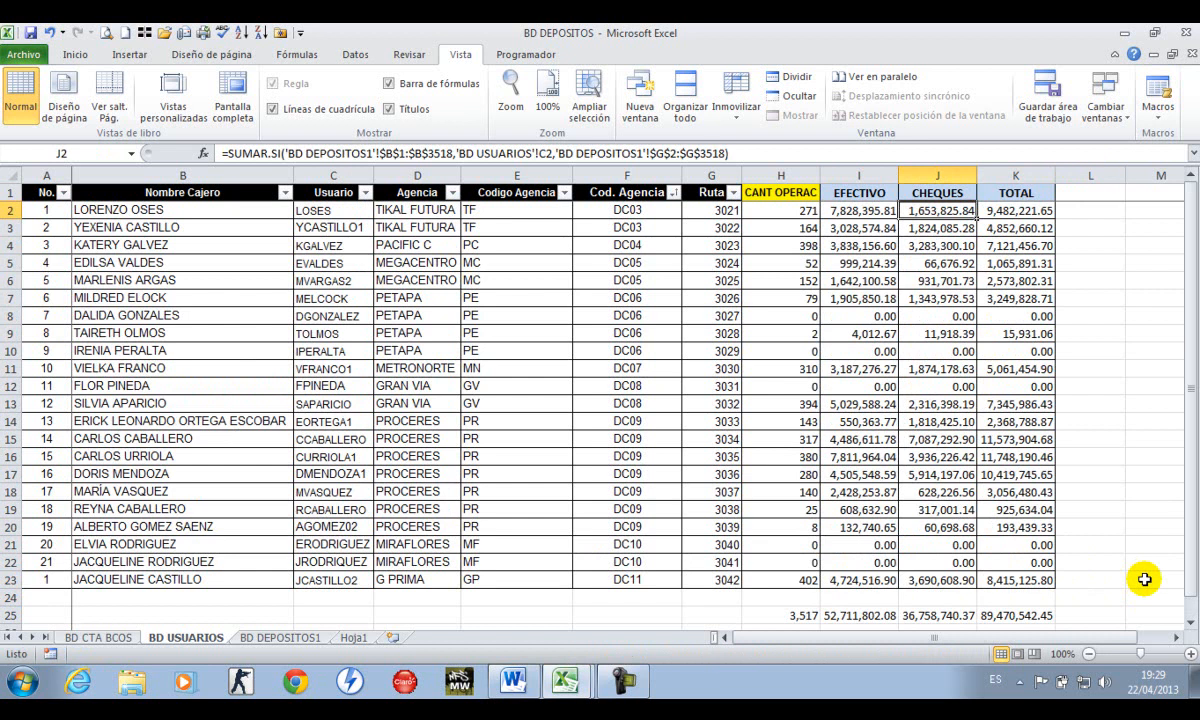
key(Down)
key(Up)
key(Left)
key(Right)
Compare the totals in row 25 of BD USUARIOS with those in row 3520 of BD DEPOSITOS1
key(ctrl+Down)
key(Down)
key(Down)
key(Left)
key(Right)
key(Right)
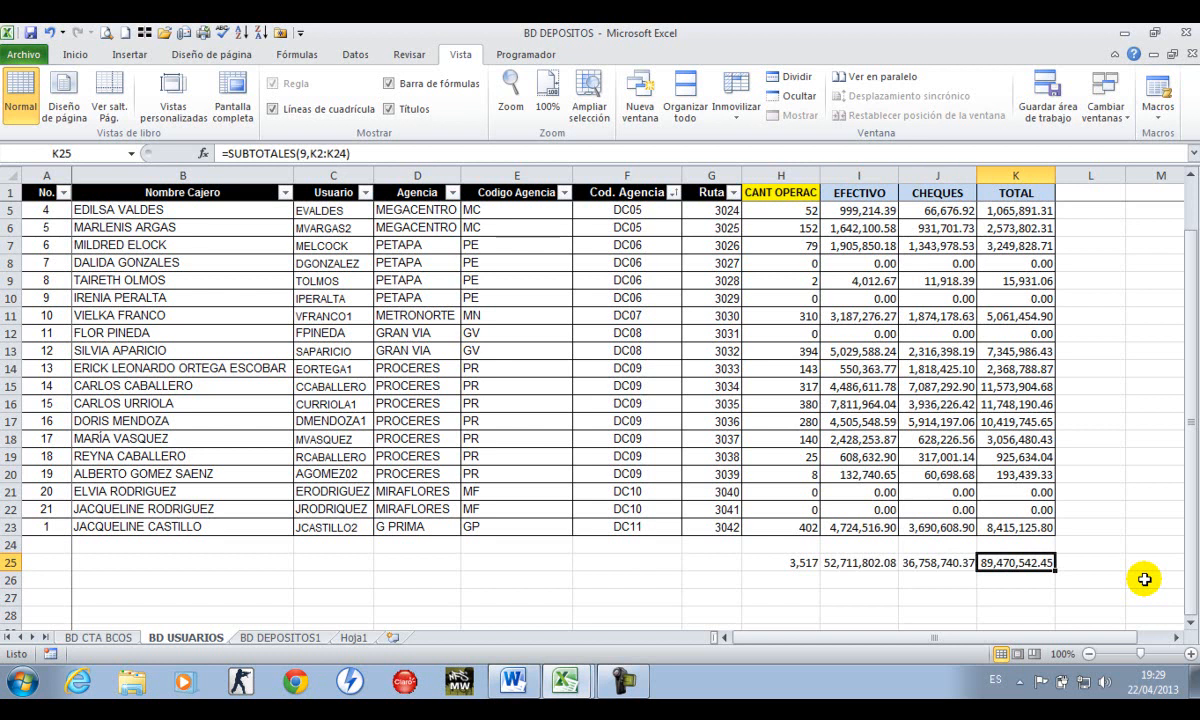
key(ctrl+Page_Down)
scroll(830, 540, down, 1)
click(607, 548)
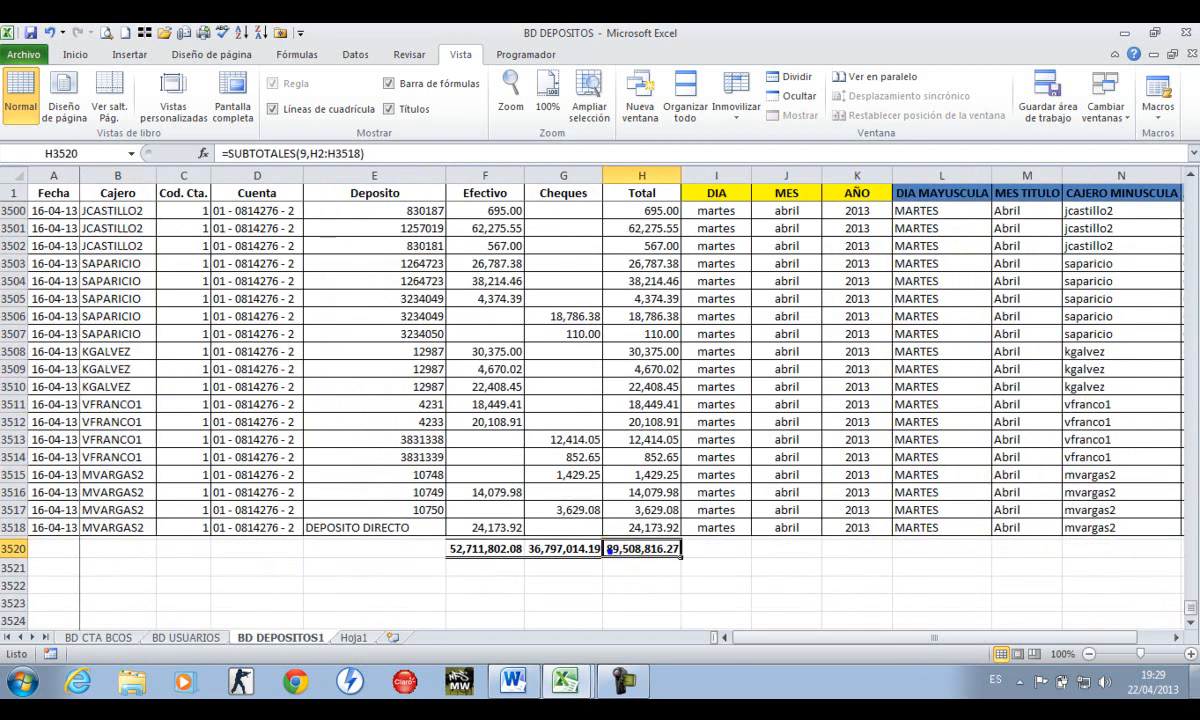
key(Left)
key(Left)
key(ctrl+Page_Up)
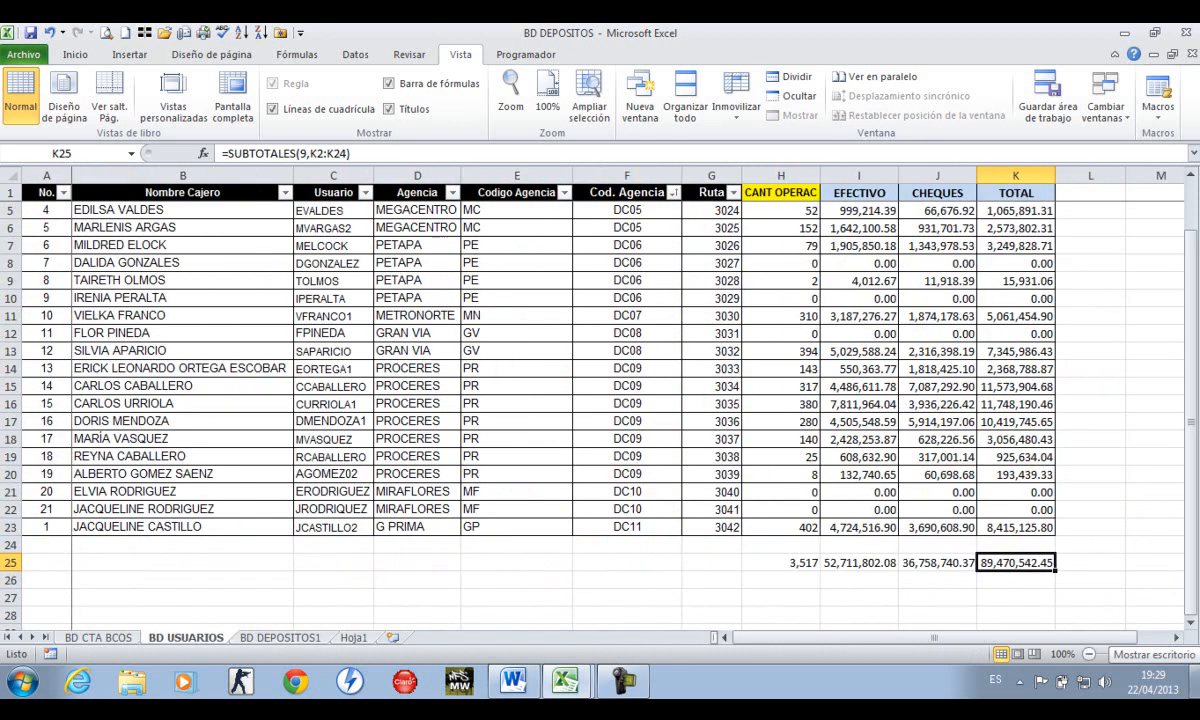
Copy the totals I25:K25 from BD USUARIOS and paste them as values into F3522:H3522 on BD DEPOSITOS1
key(Left)
key(Left)
key(shift+Right)
key(shift+Right)
key(ctrl+c)
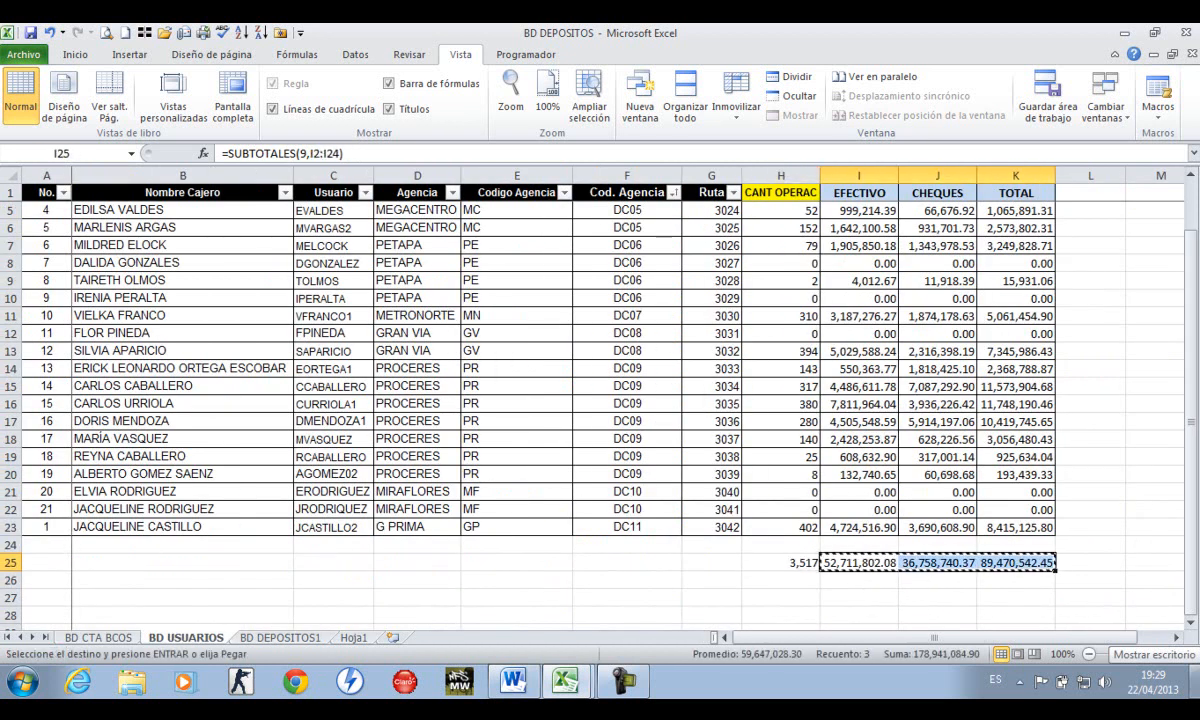
key(ctrl+Page_Down)
key(Down)
key(Down)
key(shift+F10)
key(Down)
key(Down)
key(Down)
key(Return)
key(Down)
key(Down)
key(Return)
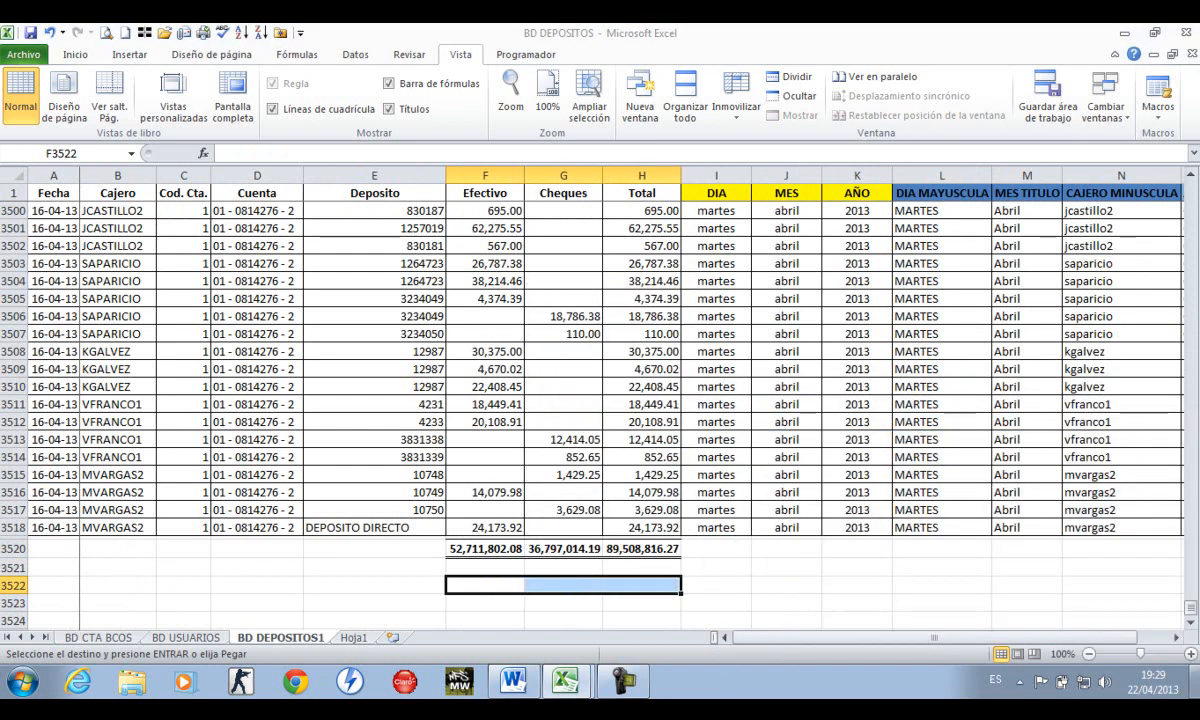
Enter the formula =+F3520-F3522 in F3524 to calculate the difference between the two Efectivo totals
key(Down)
key(Down)
text(+)
key(Up)
key(Up)
key(Up)
key(Up)
text(-)
key(Up)
key(Up)
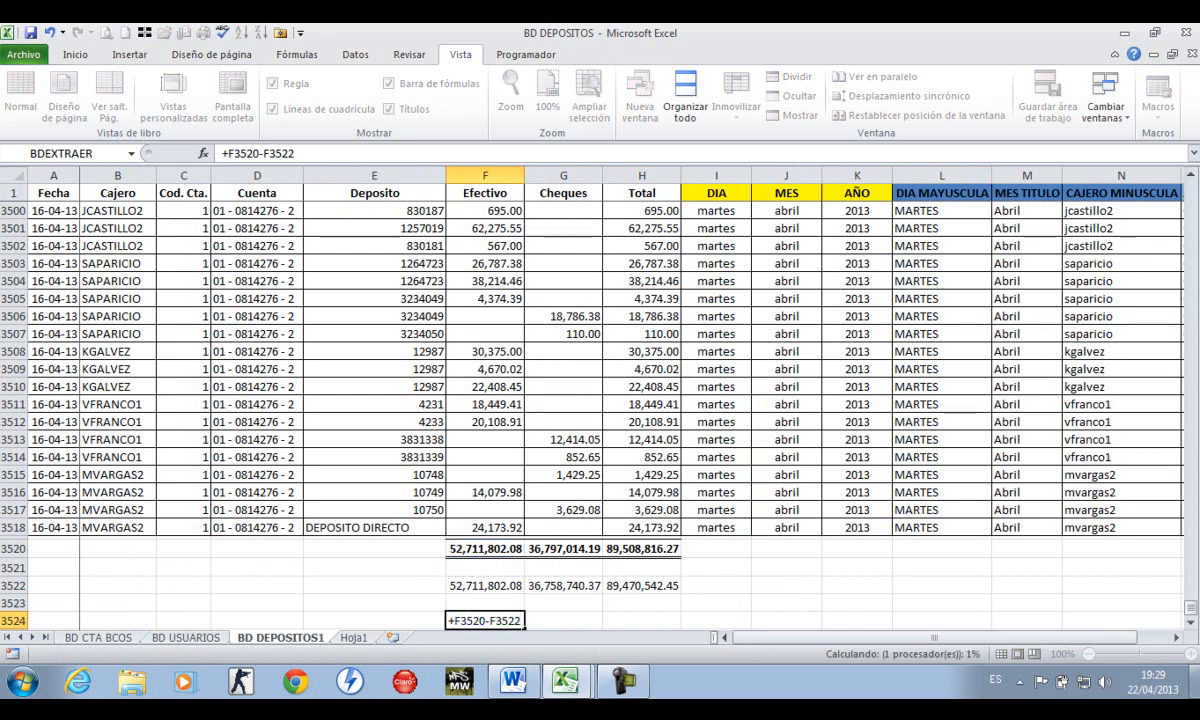
key(Return)
Copy the difference formula from F3524 across to H3524 for Cheques and Total
key(Up)
key(ctrl+c)
key(shift+Right)
key(shift+Right)
key(Return)
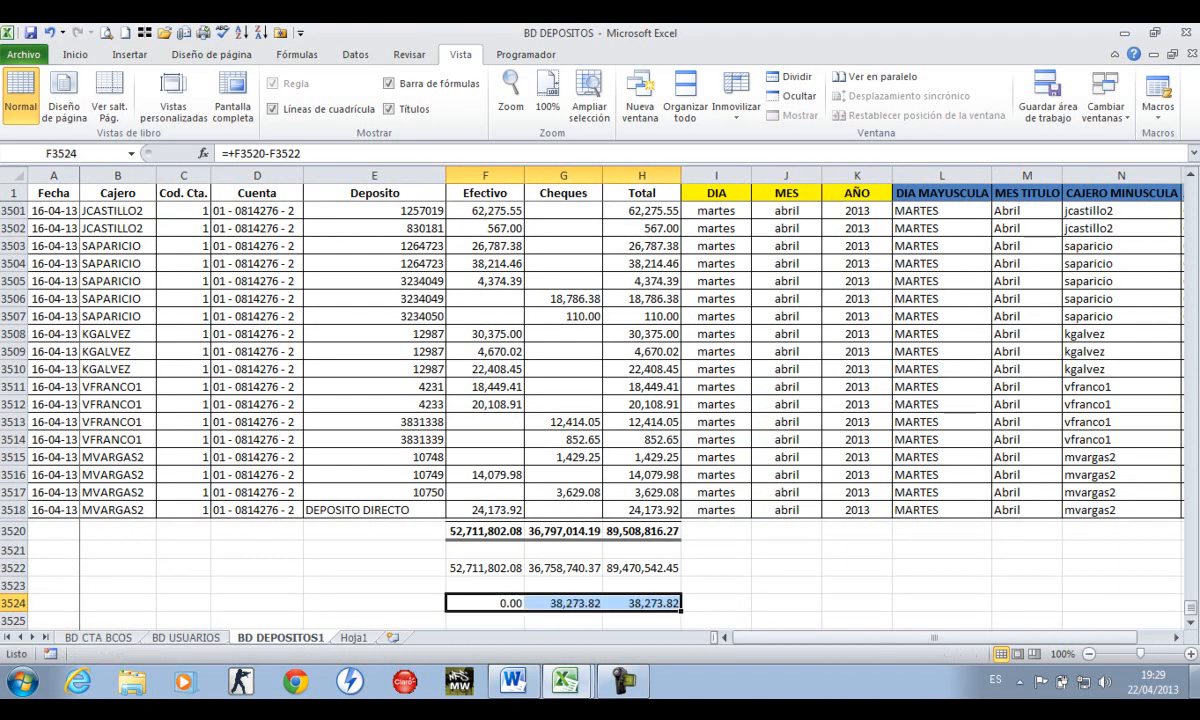
Examine the differences in row 3524 of BD DEPOSITOS1, particularly the Cheques difference in G3524
key(Right)
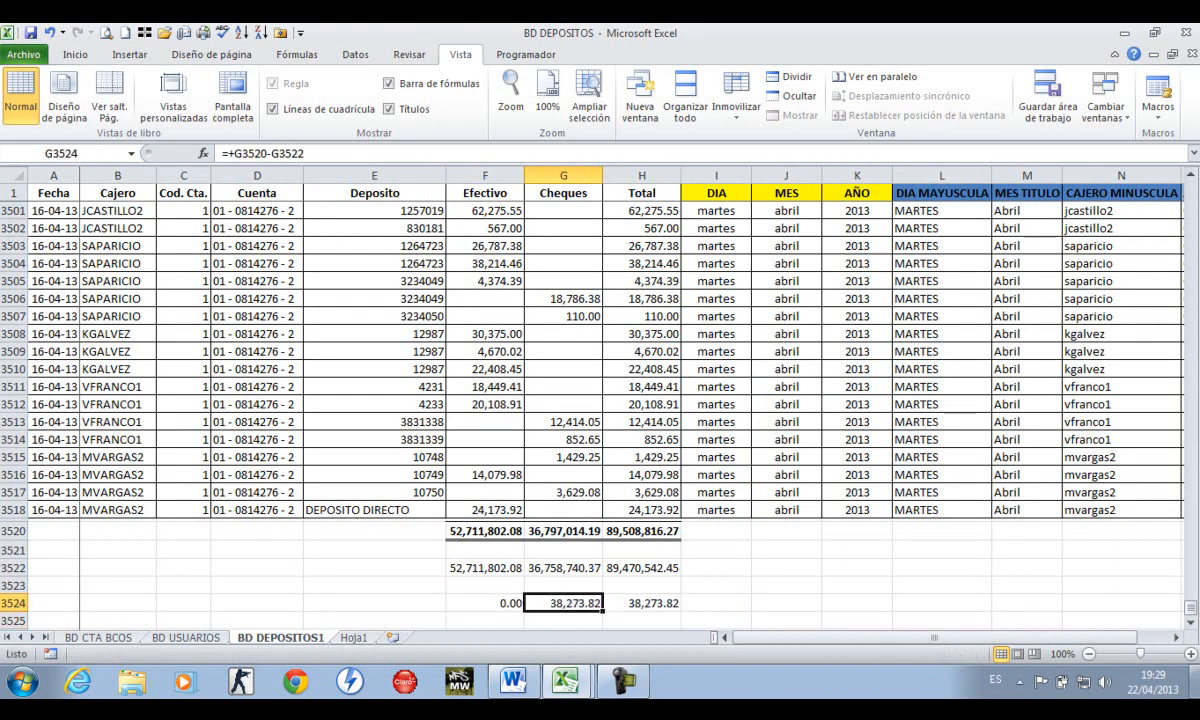
key(ctrl+Page_Up)
key(ctrl+Page_Down)
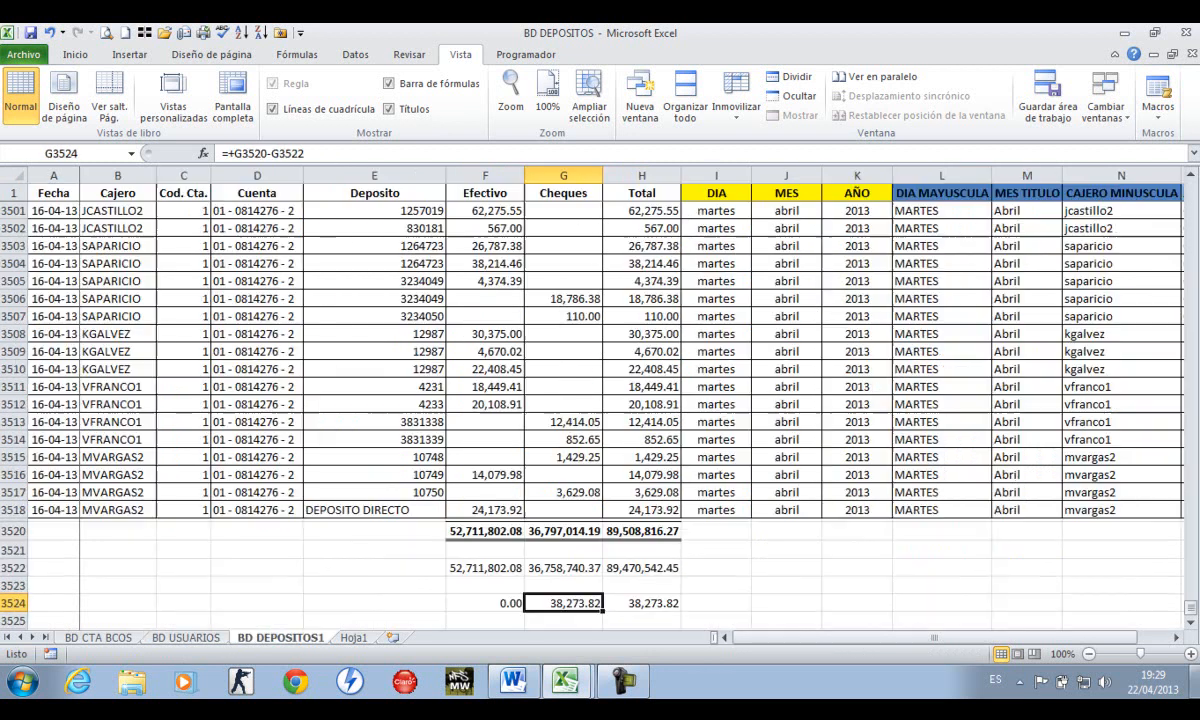
key(Right)
key(Down)
key(Left)
key(Left)
key(Down)
key(Down)
key(Up)
key(Up)
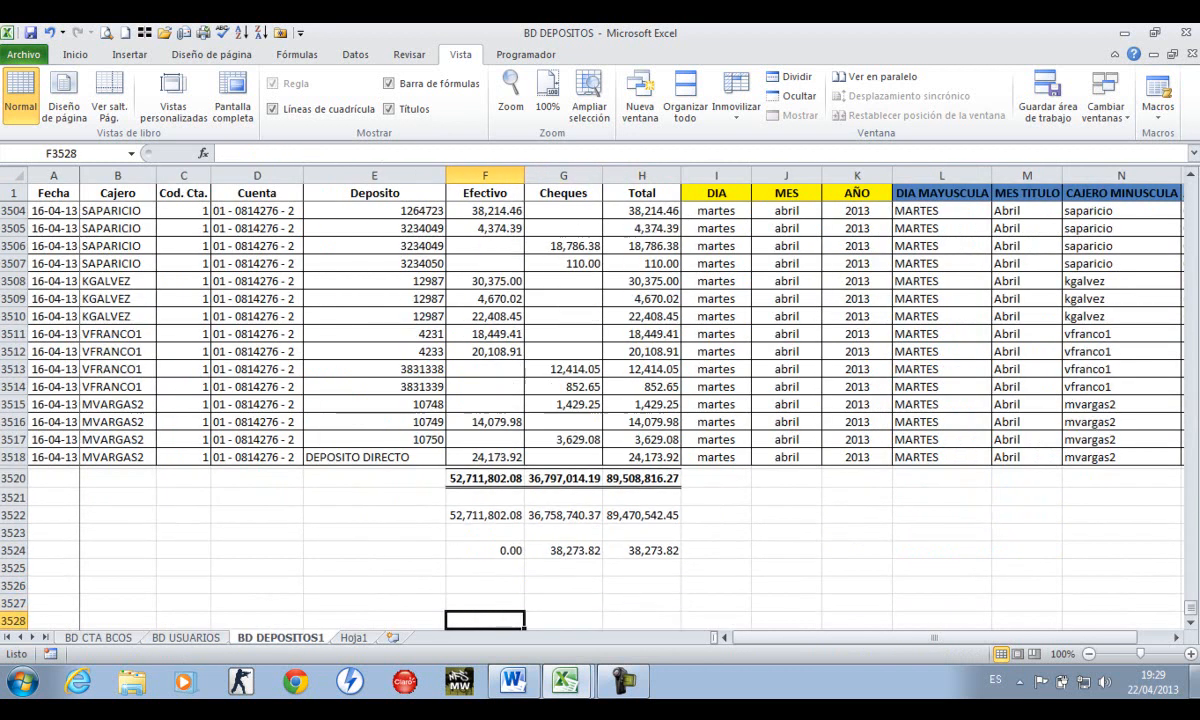
key(Right)
key(Up)
key(Right)
key(Left)
Inspect the range of the SUBTOTALES formula in J25 on BD USUARIOS
key(ctrl+Page_Up)
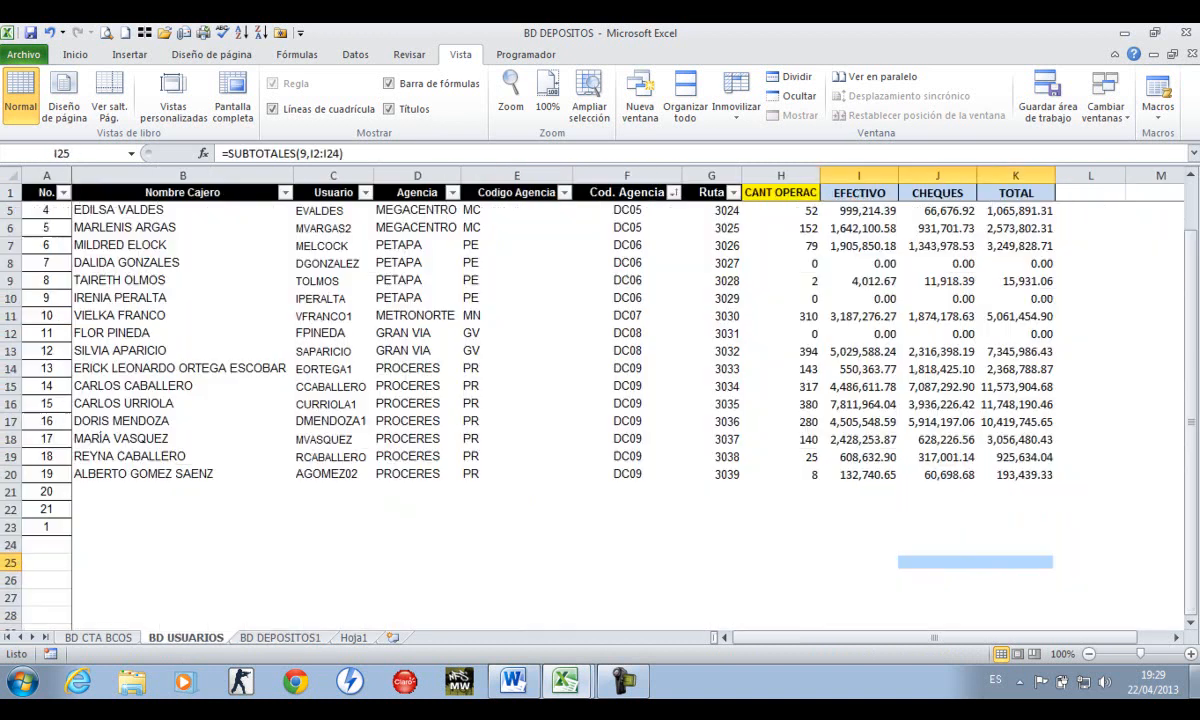
key(Right)
key(F2)
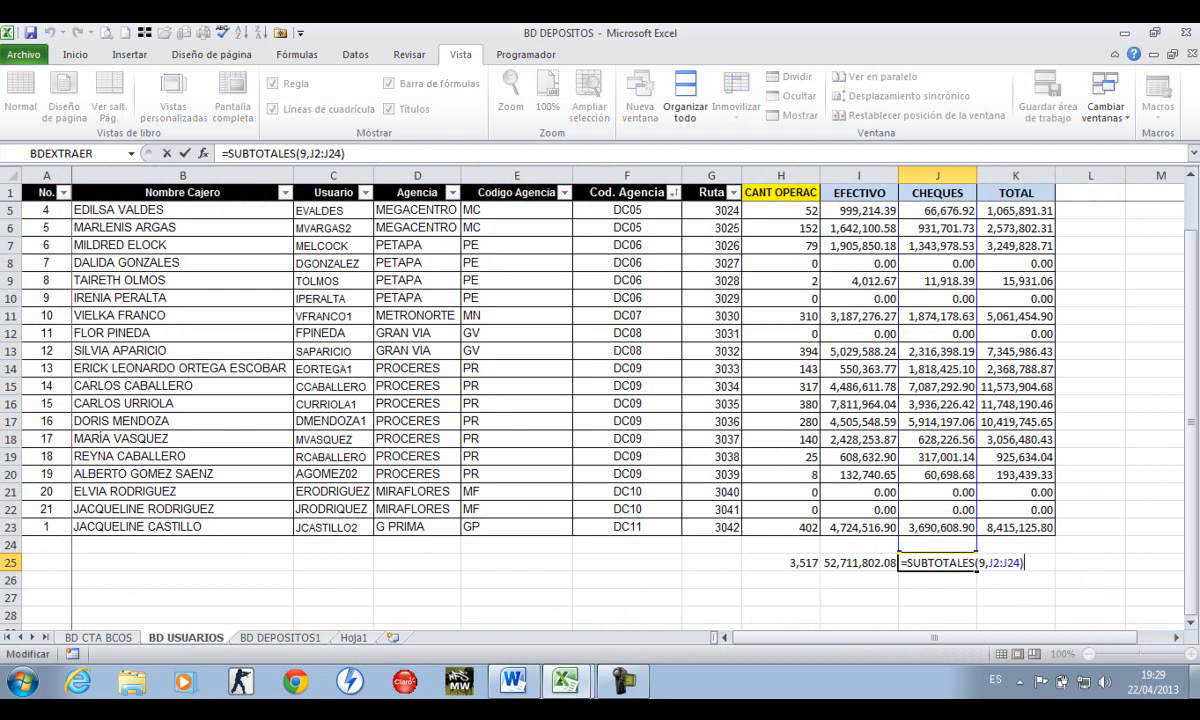
key(ctrl+Return)
Change the rango_suma of the J2 SUMAR.SI formula to 'BD DEPOSITOS1'!$G$1:$G$3518, keeping J2 selected
key(ctrl+Up)
key(ctrl+Up)
key(Down)
key(F2)
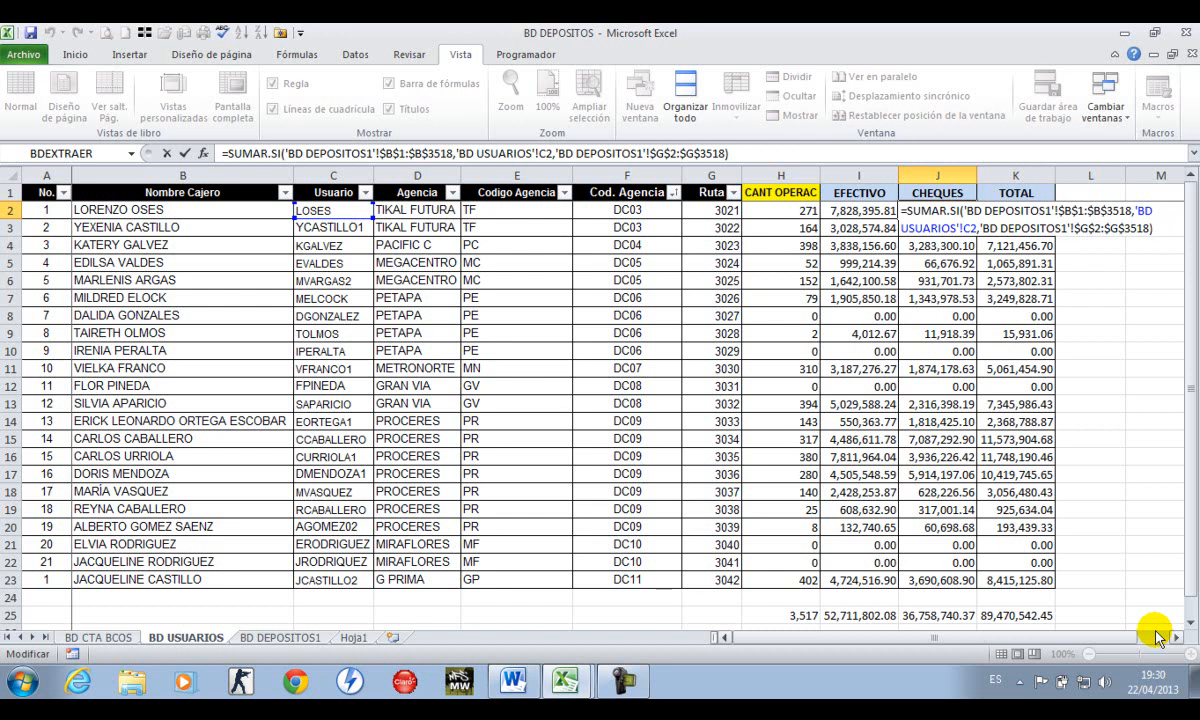
key(Left)
key(Left)
key(Left)
key(Left)
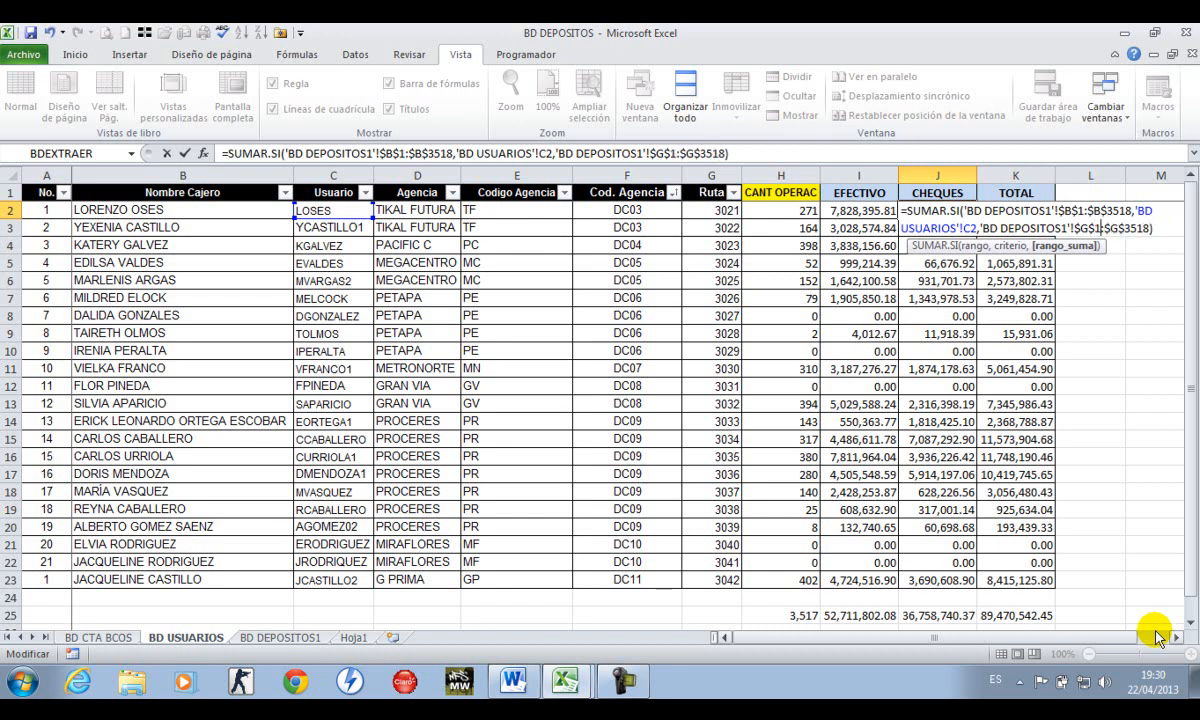
key(Return)
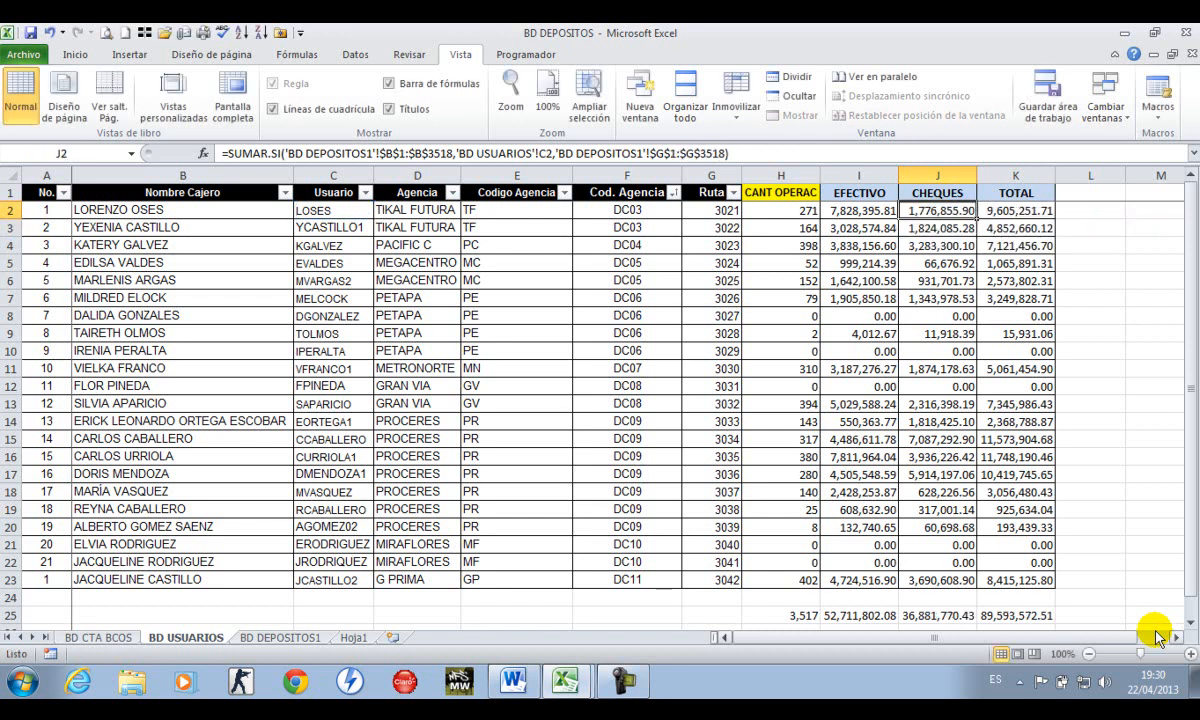
Copy the corrected J2 formula down the CHEQUES column through J23
key(ctrl+c)
key(ctrl+shift+Down)
key(Return)
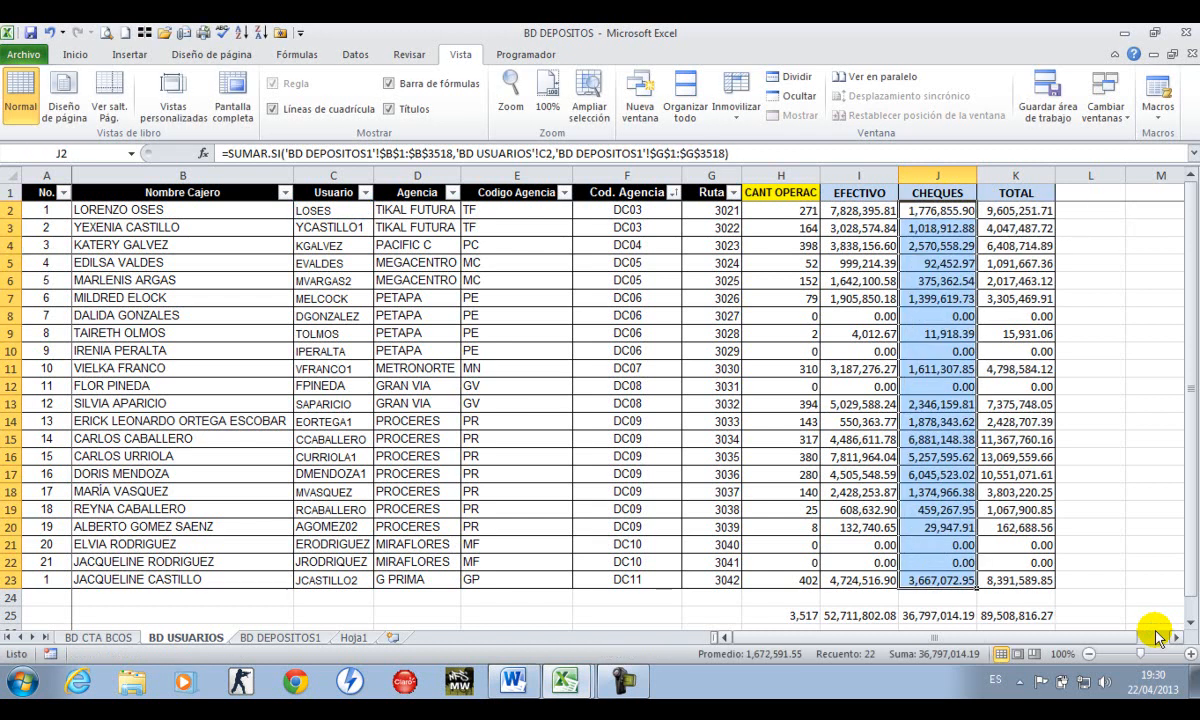
Copy the updated totals I25:K25 and paste them as values over F3522:H3522 on BD DEPOSITOS1
key(ctrl+Down)
key(Down)
key(Down)
key(Down)
key(Down)
key(Down)
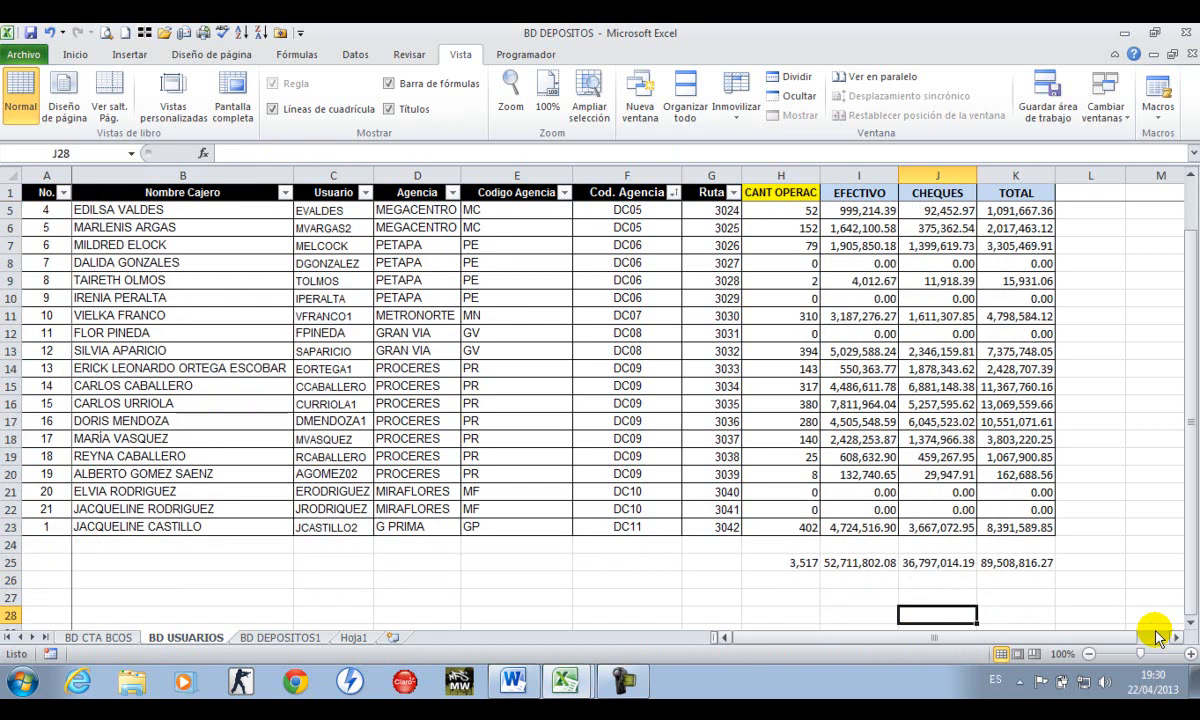
key(Left)
key(ctrl+Up)
key(ctrl+shift+Right)
key(ctrl+c)
key(ctrl+Page_Down)
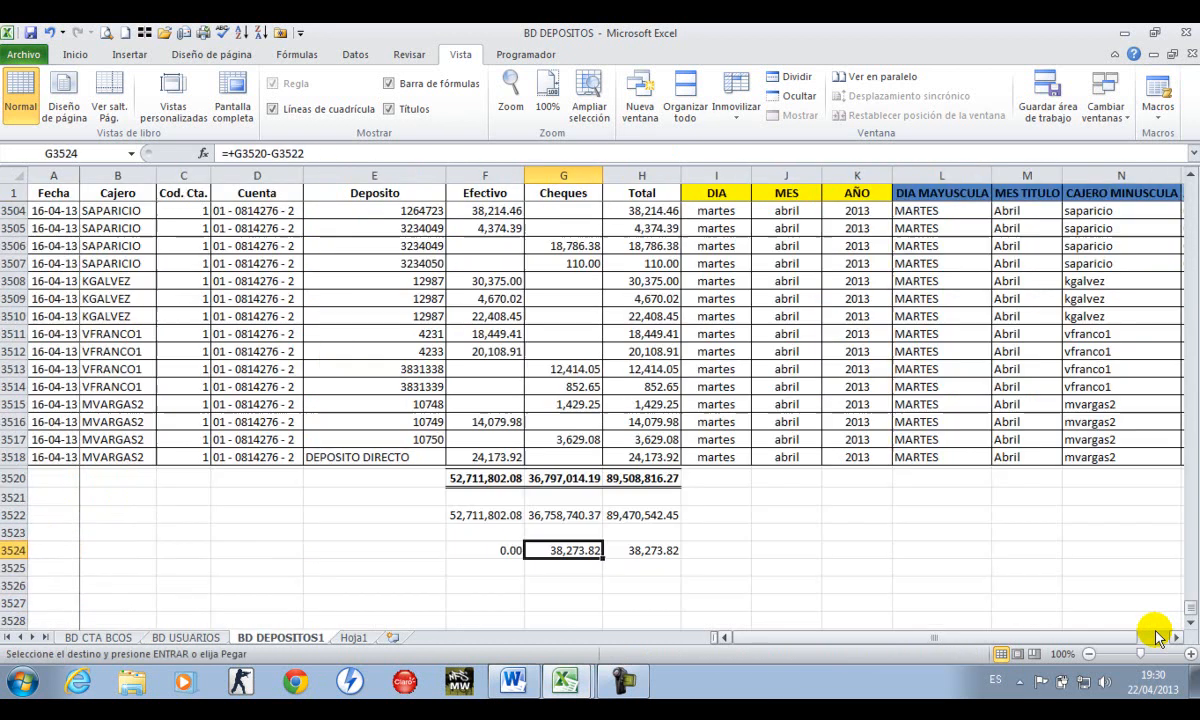
key(Left)
key(Up)
key(Up)
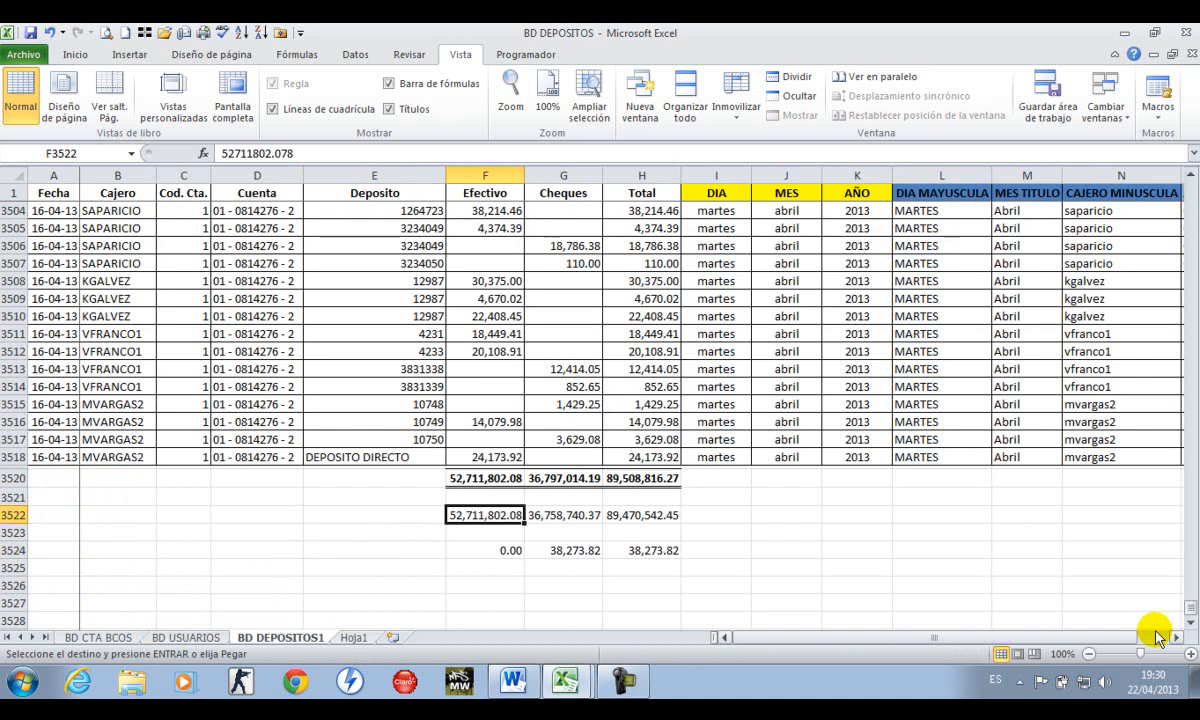
key(shift+F10)
key(s)
key(v)
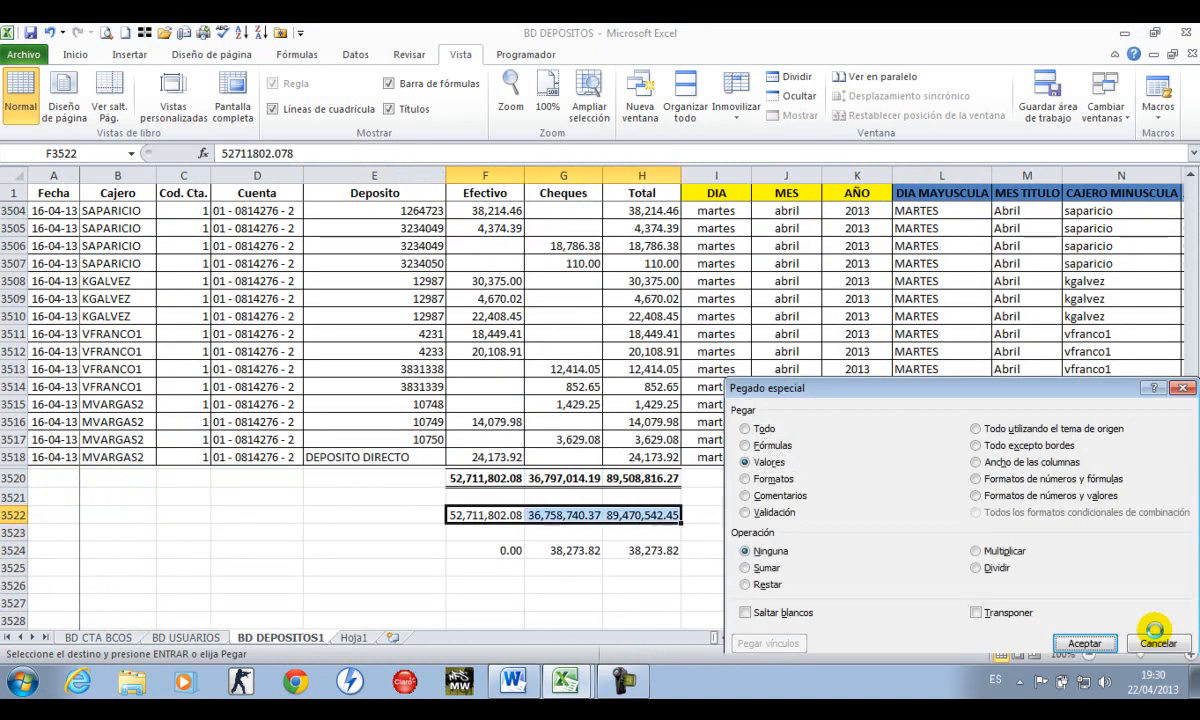
key(Return)
Check the pasted totals and recalculated differences in F3522:H3524 against the totals in row 3520
key(Down)
key(Down)
key(Up)
key(Up)
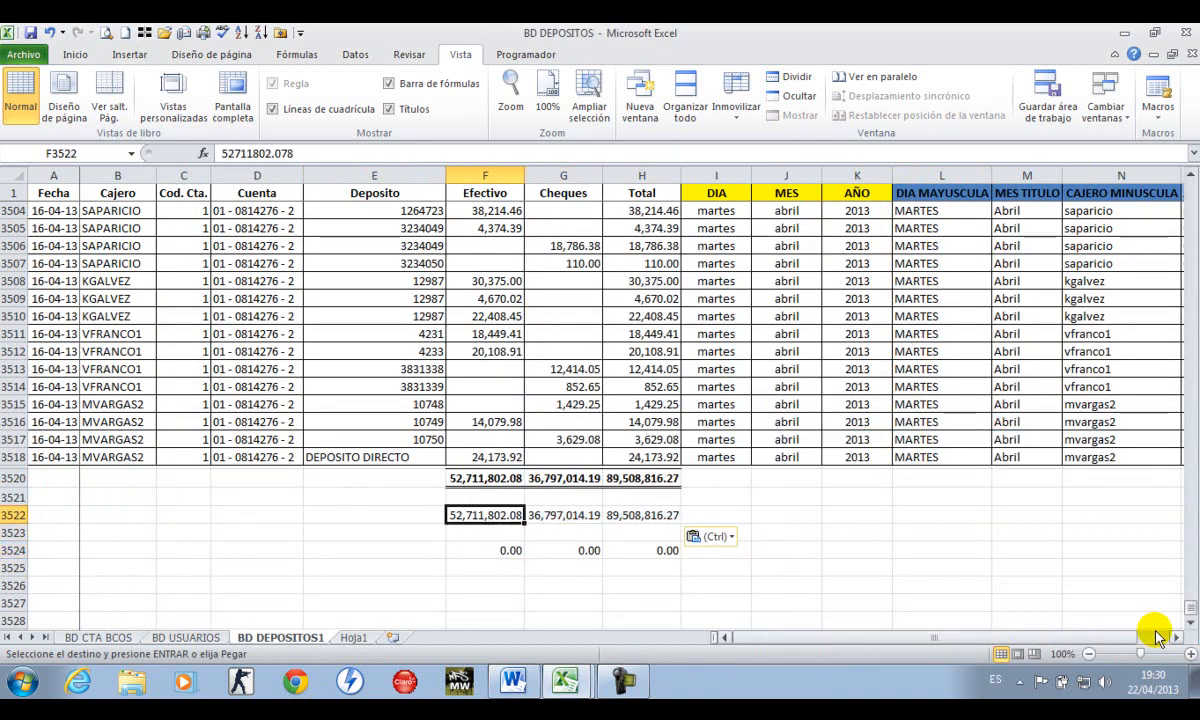
key(shift+Down)
key(shift+Down)
key(shift+Down)
key(shift+Right)
key(shift+Right)
key(shift+Up)
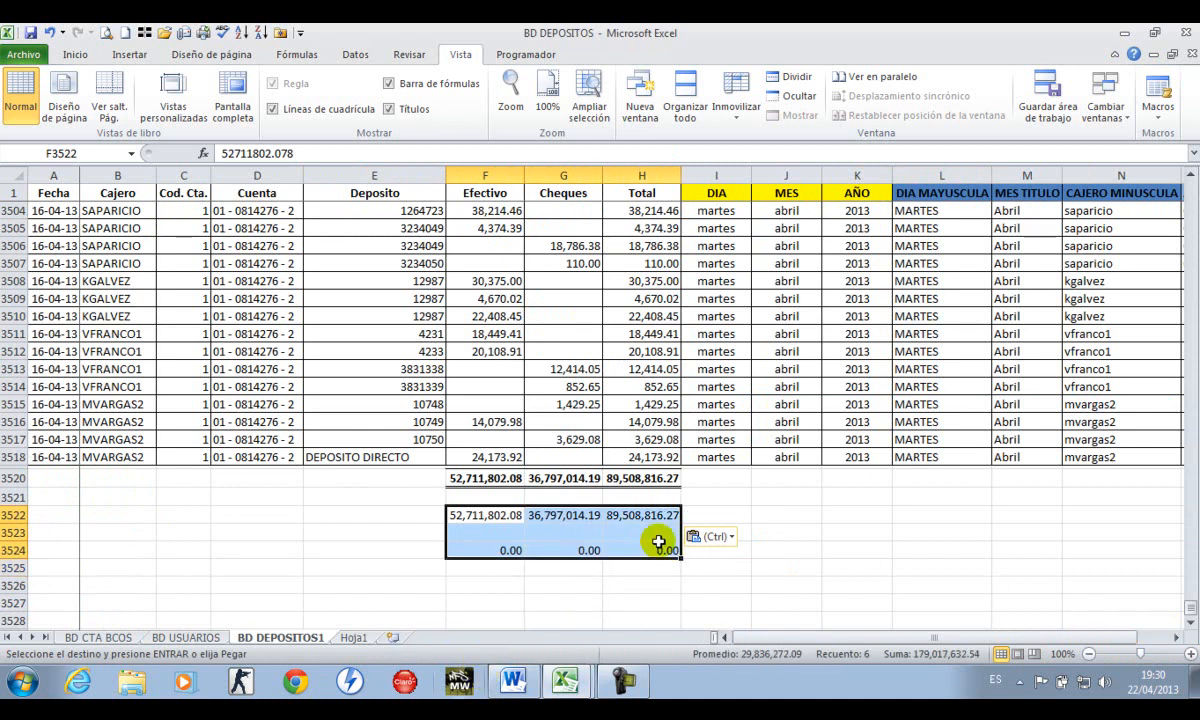
Return to BD USUARIOS and inspect the arguments of the SUMAR.SI formula in I2
key(ctrl+Page_Up)
key(ctrl+Up)
key(ctrl+Up)
key(Escape)
key(ctrl+Right)
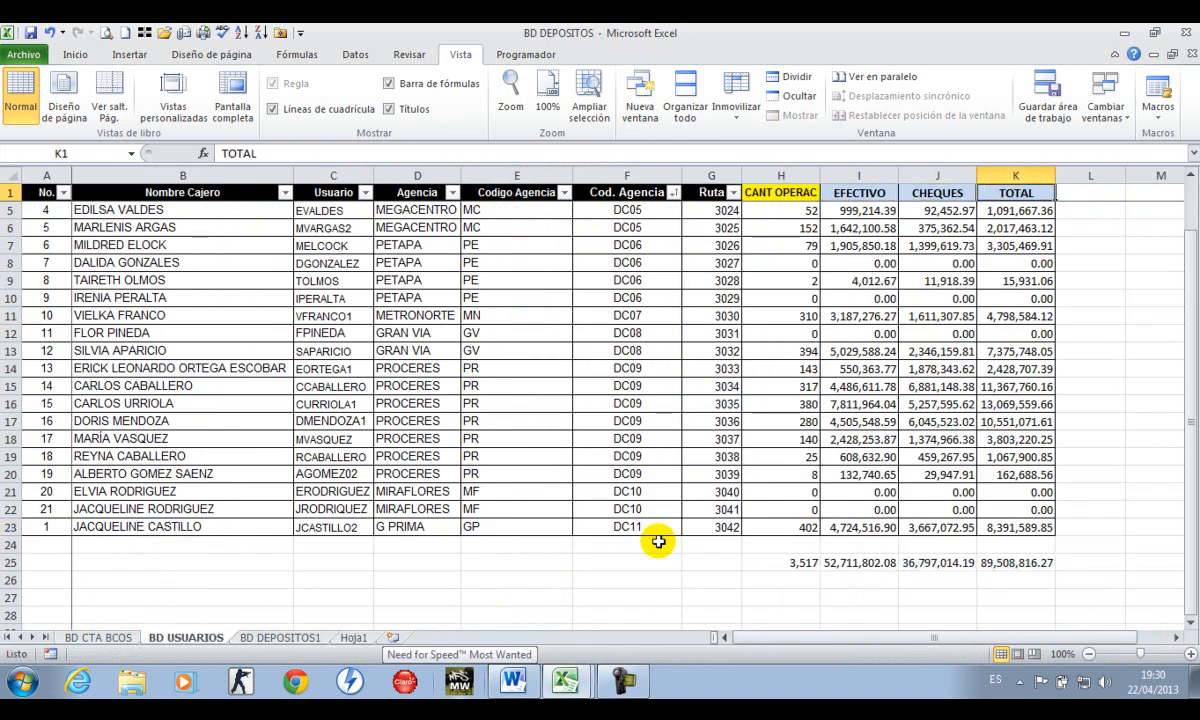
key(Left)
key(Left)
key(Down)
key(F2)
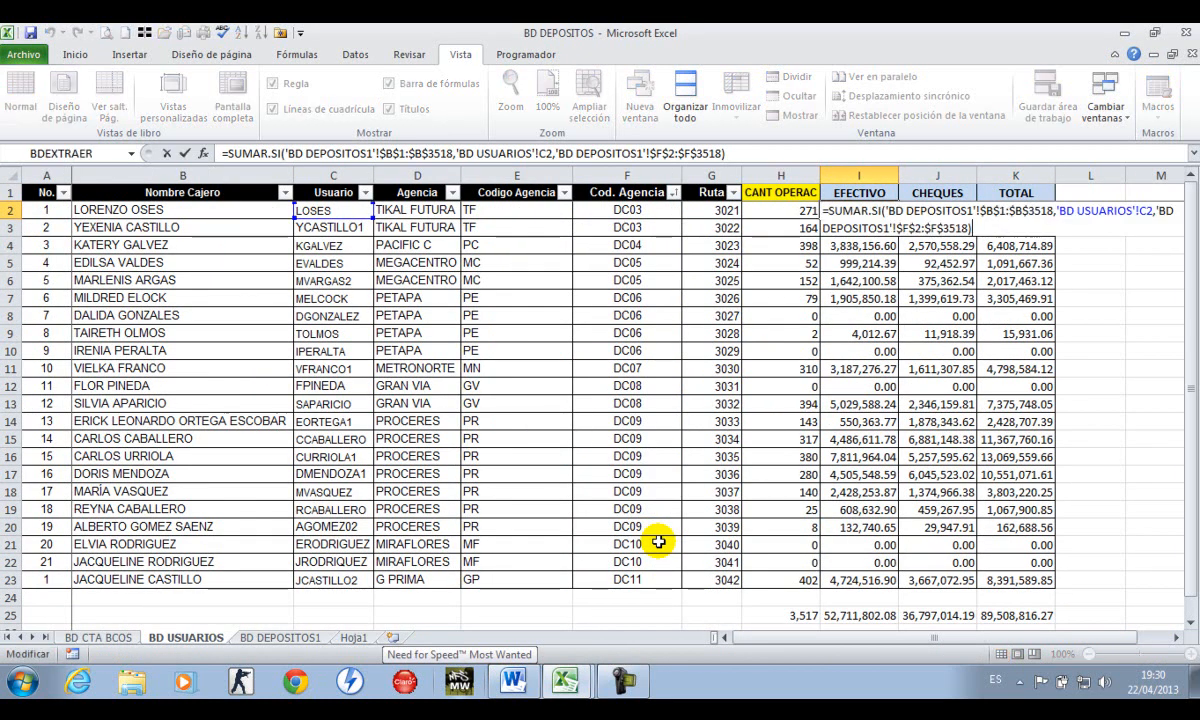
key(ctrl+Return)
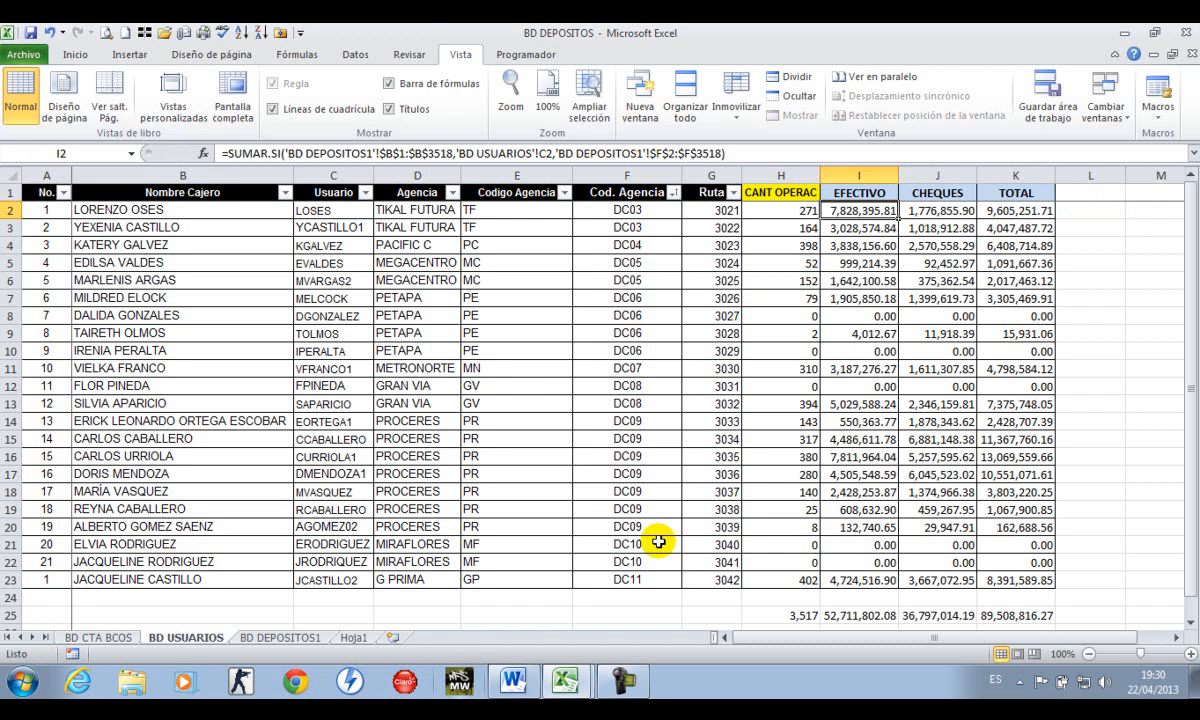
Switch to the CRONOGRAMA - TALLER workbook and mark topic 8, Funcion (=Sumar.si(…)), as Realizado in the Estado column
mouse_move(565, 680)
click(568, 613)
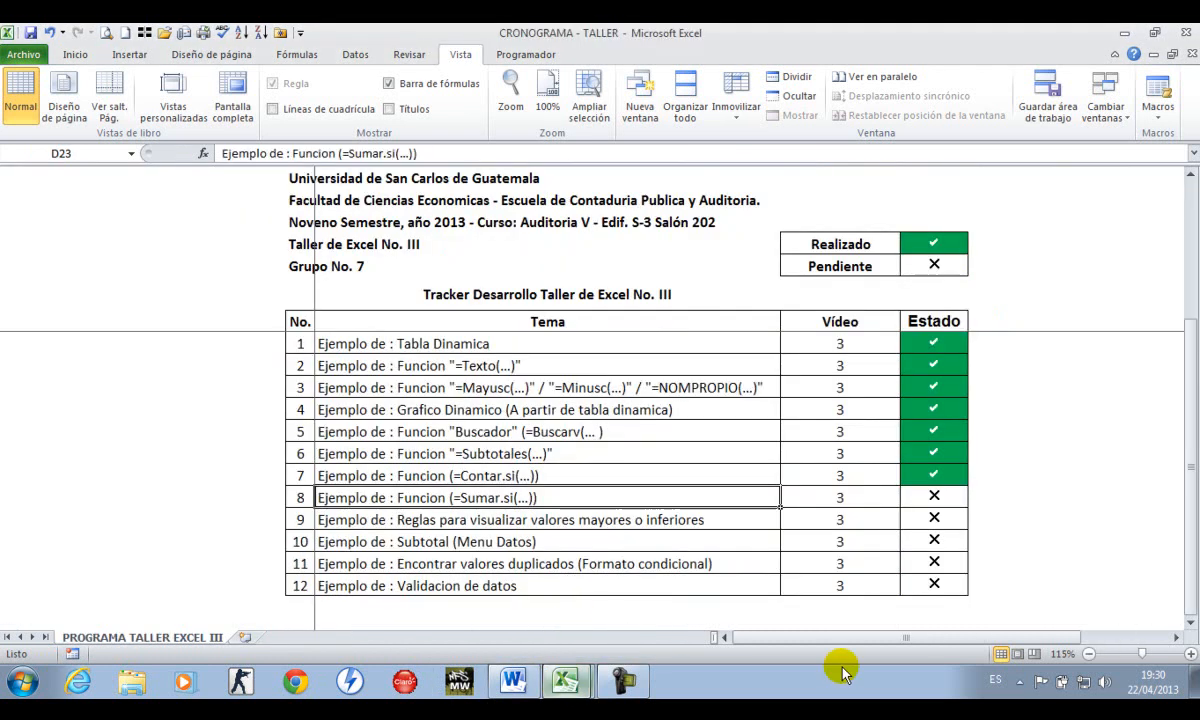
key(Right)
key(Right)
text(a)
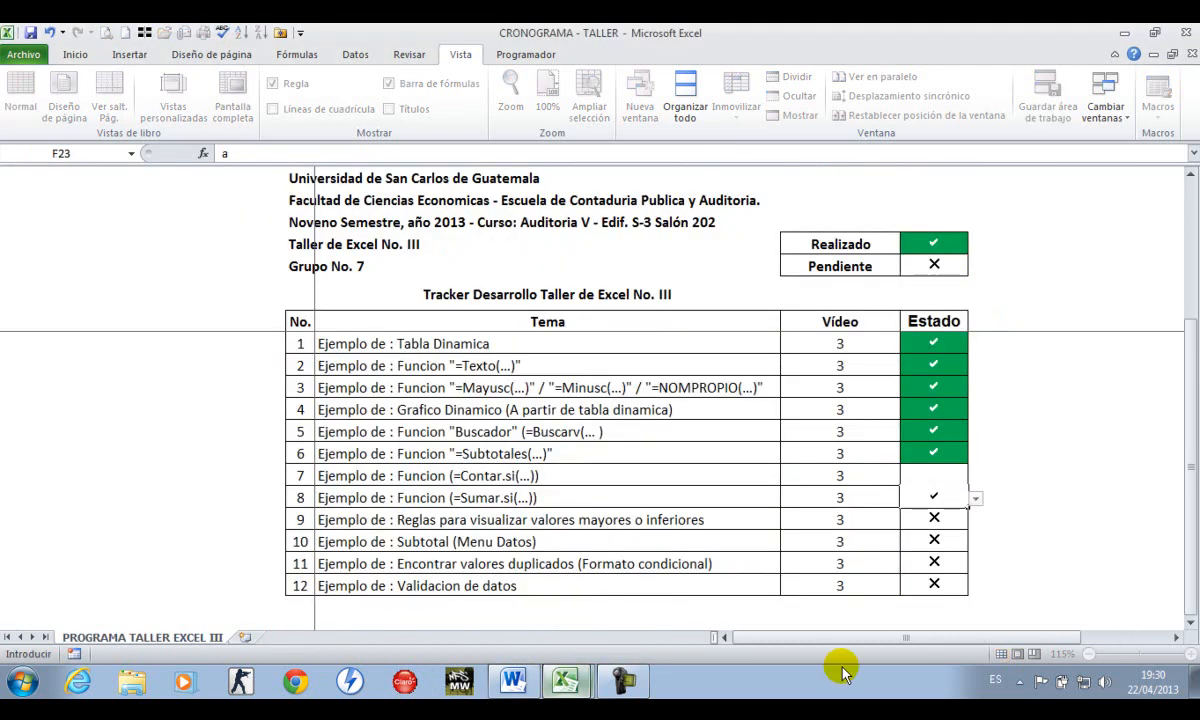
key(Return)
key(Left)
key(Left)
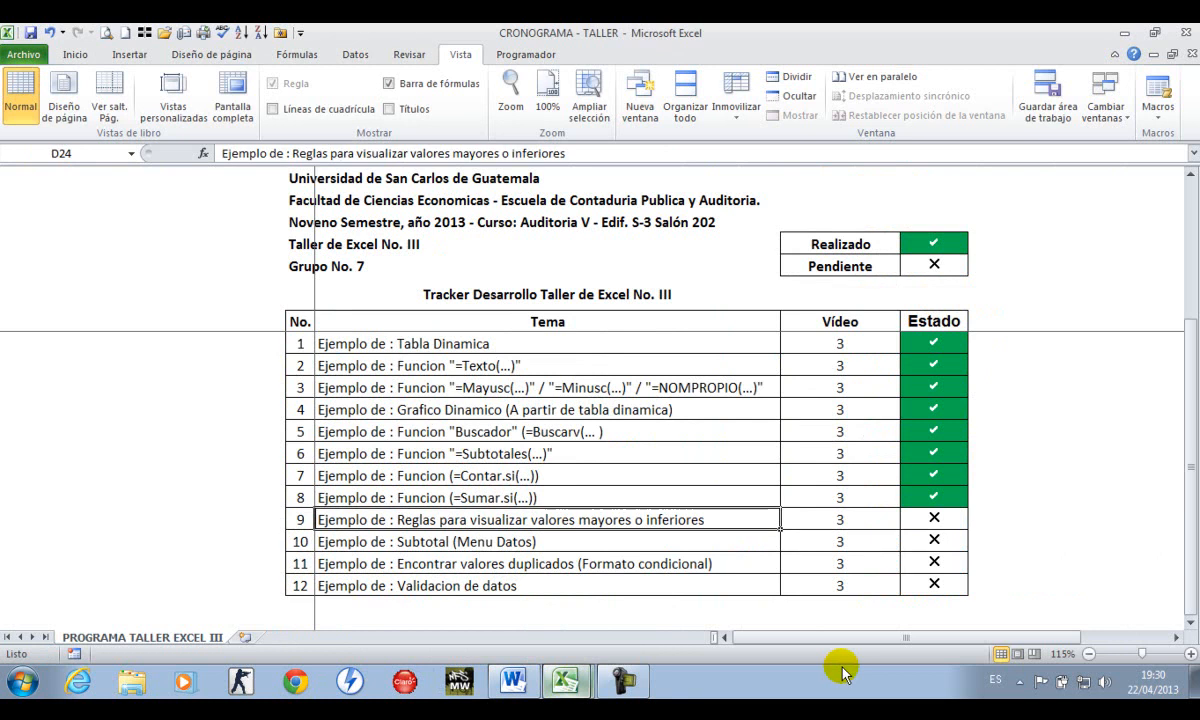
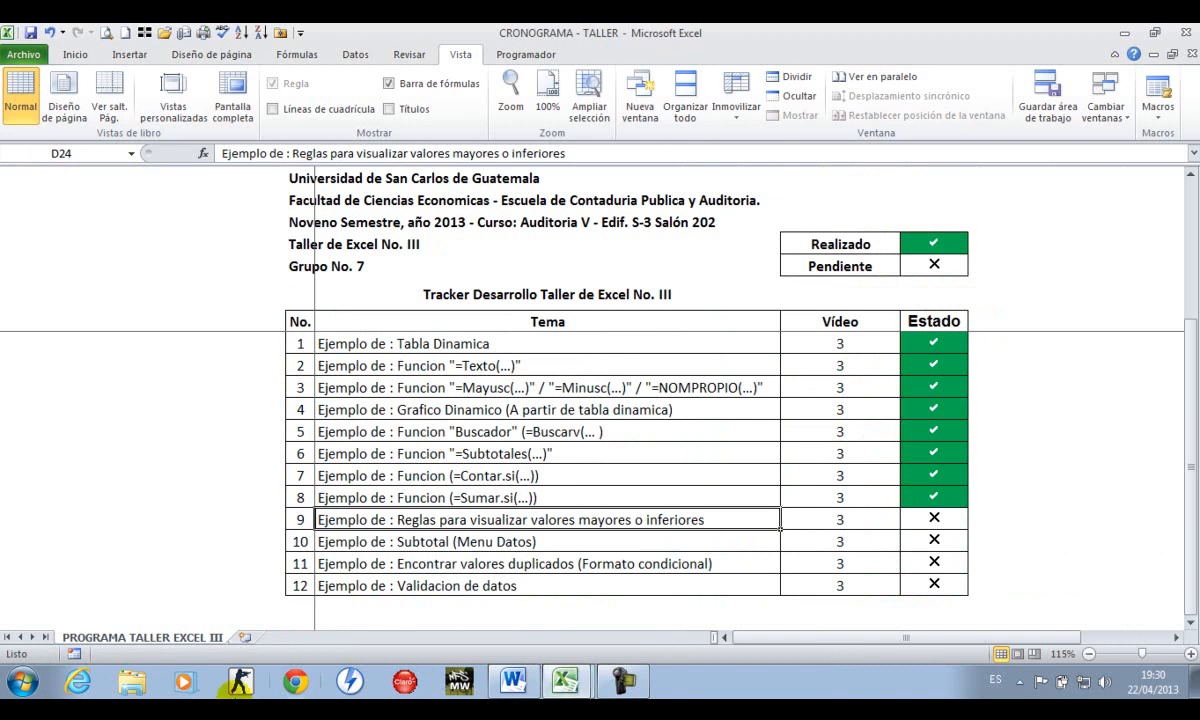
Return to the BD DEPOSITOS workbook and center the CANT OPERAC values in H2:H23 of BD USUARIOS
click(580, 680)
click(540, 641)
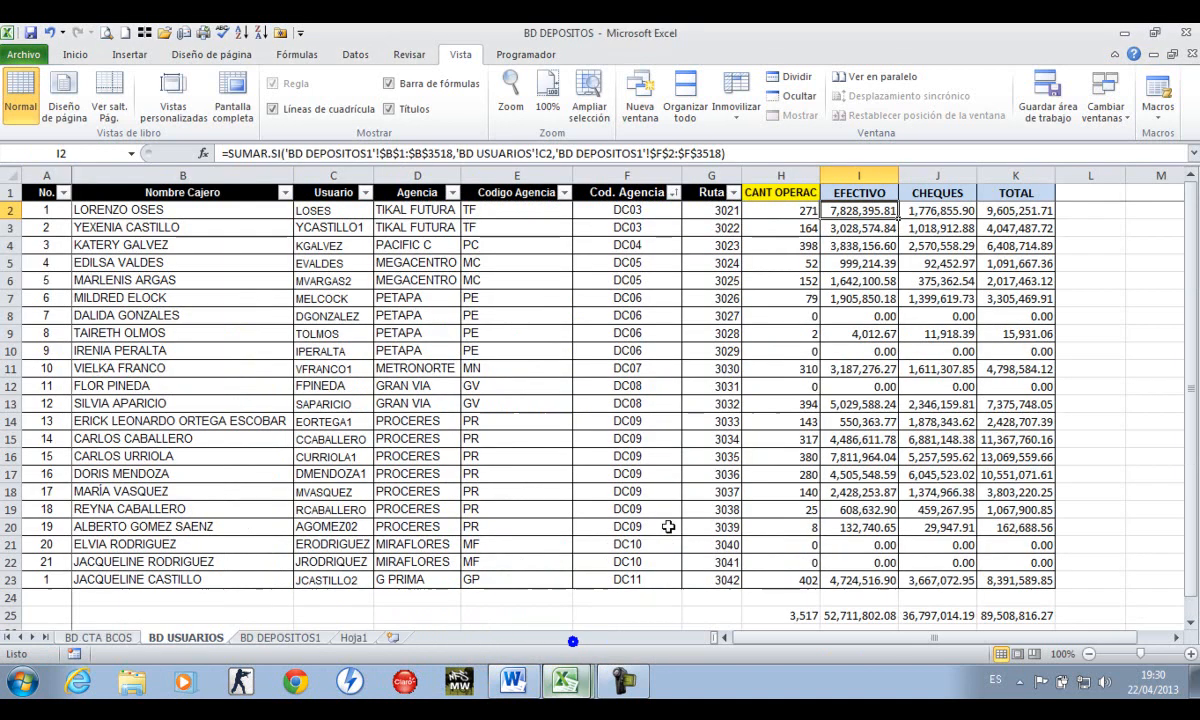
key(Left)
key(Right)
key(ctrl+Down)
key(ctrl+Right)
key(Left)
key(Left)
key(Left)
key(Down)
key(ctrl+Up)
key(ctrl+Up)
key(Down)
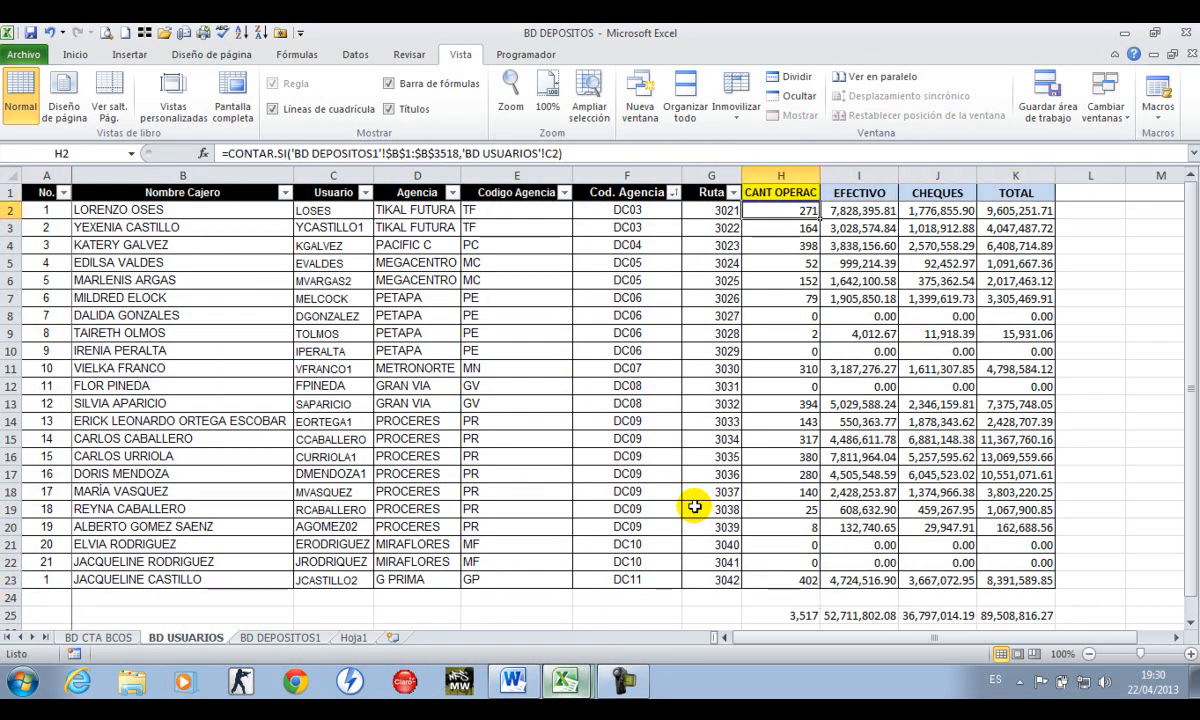
key(ctrl+shift+Down)
click(82, 54)
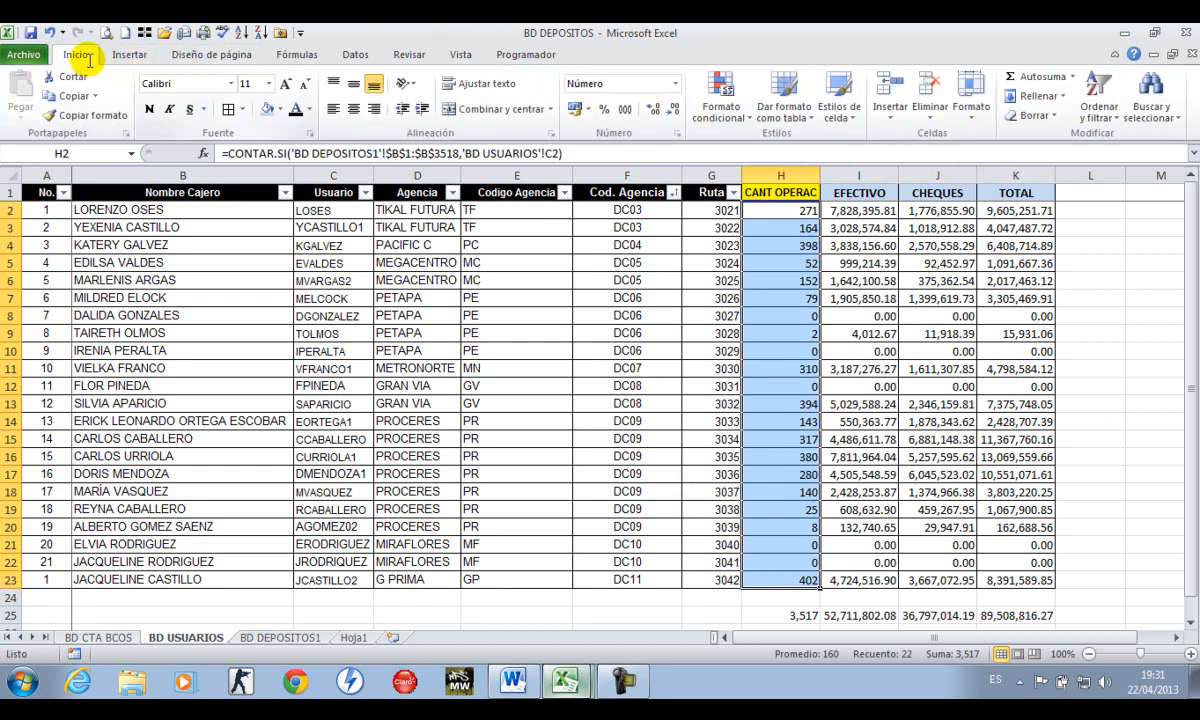
click(352, 112)
click(903, 333)
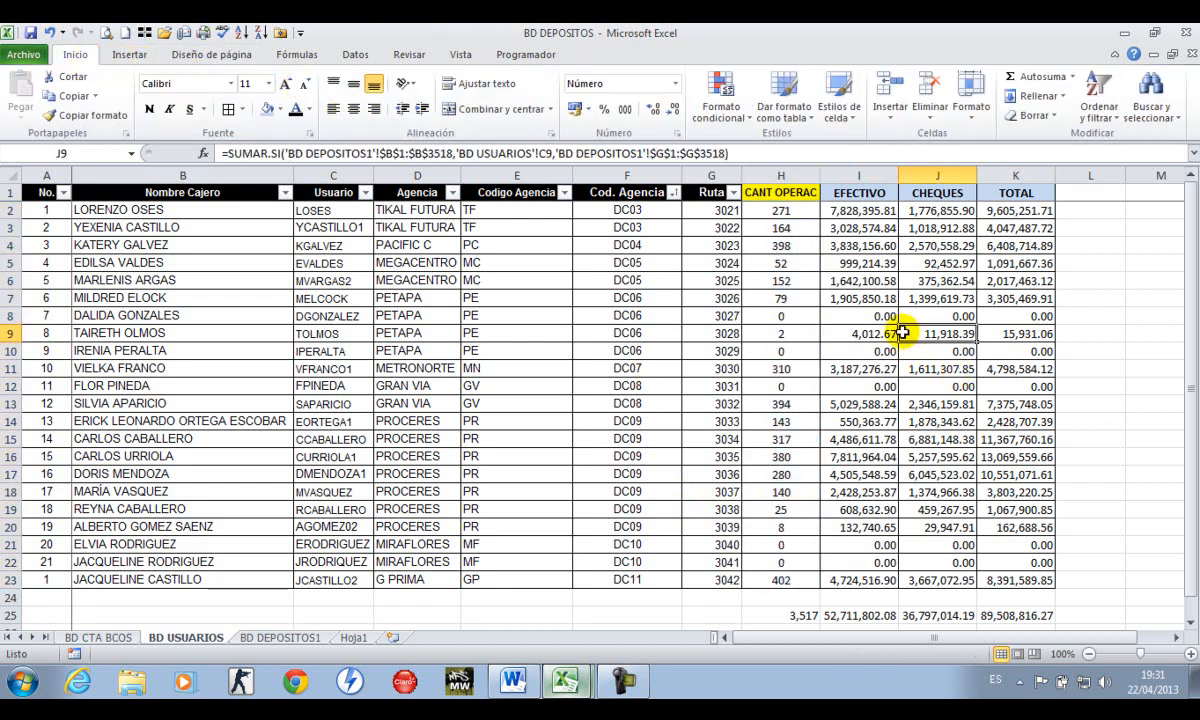
Start a 10 superiores conditional formatting rule on H2:H23 and set it to the 5 highest values
key(Left)
key(Left)
key(ctrl+Up)
key(Down)
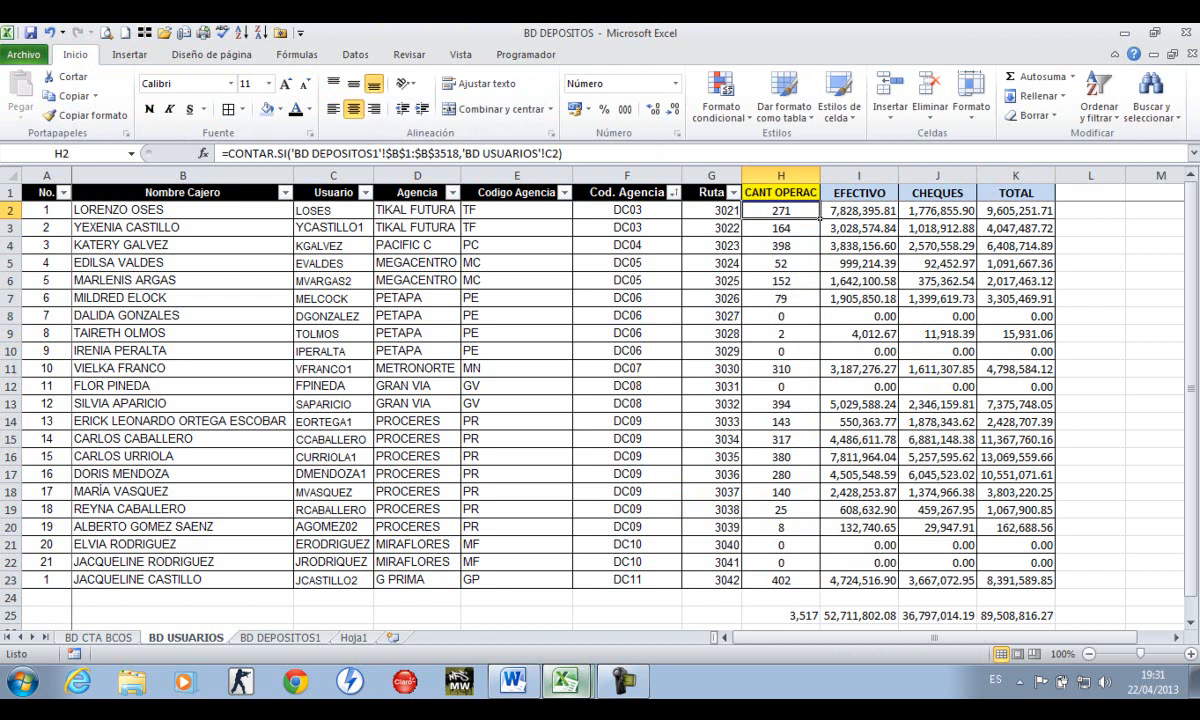
key(Up)
key(Down)
key(ctrl+shift+Down)
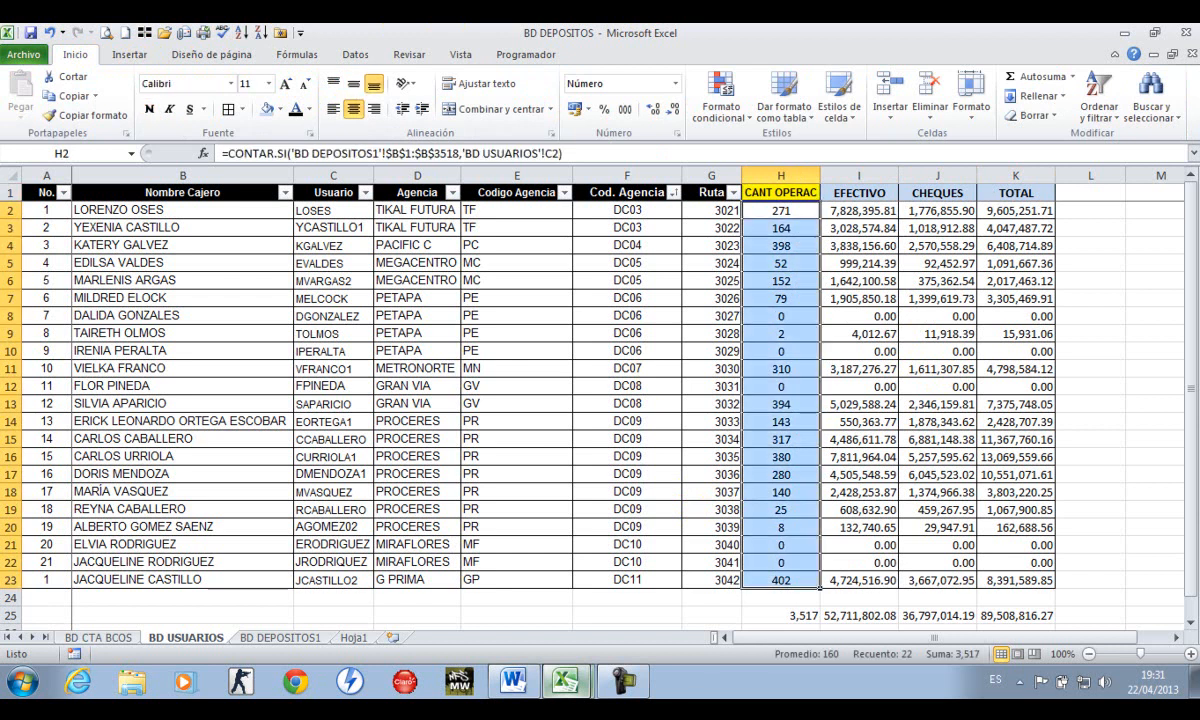
click(712, 112)
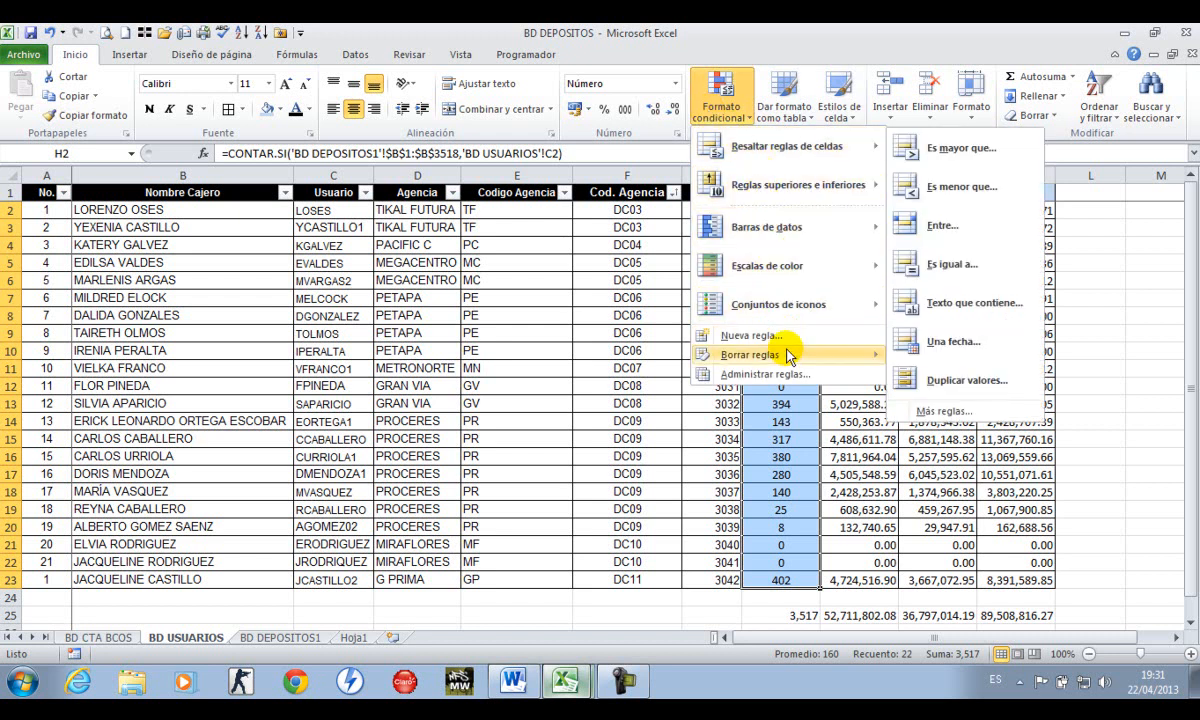
mouse_move(762, 152)
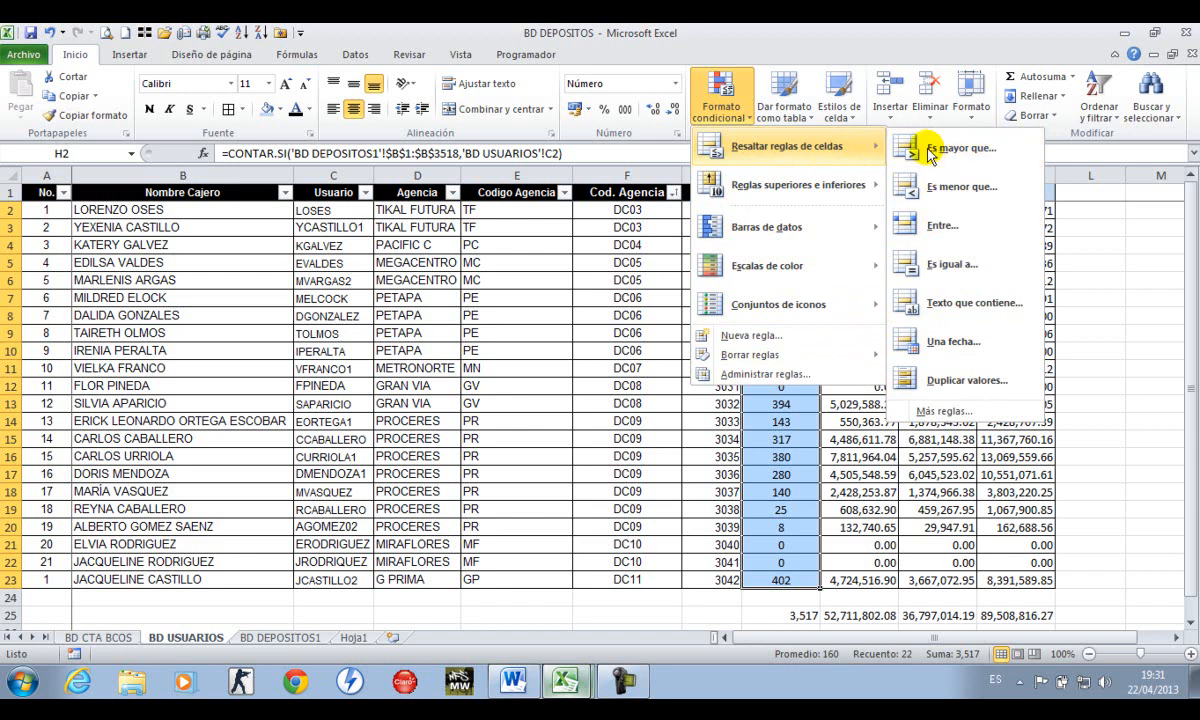
mouse_move(785, 195)
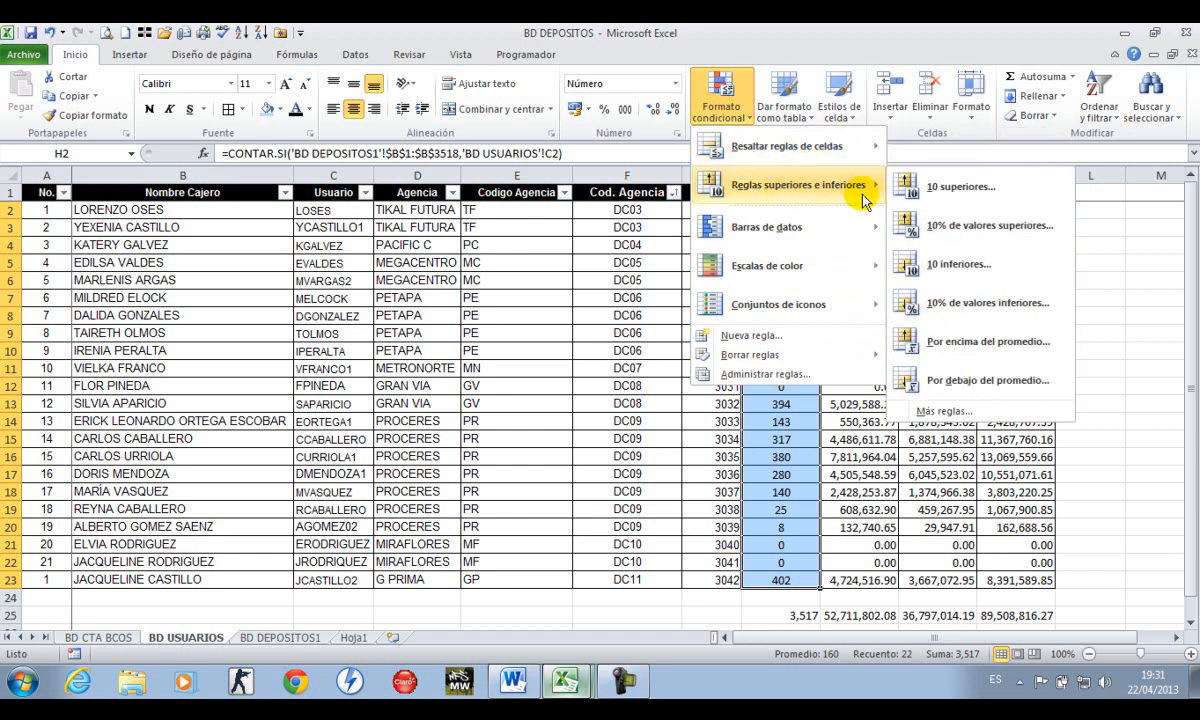
click(958, 197)
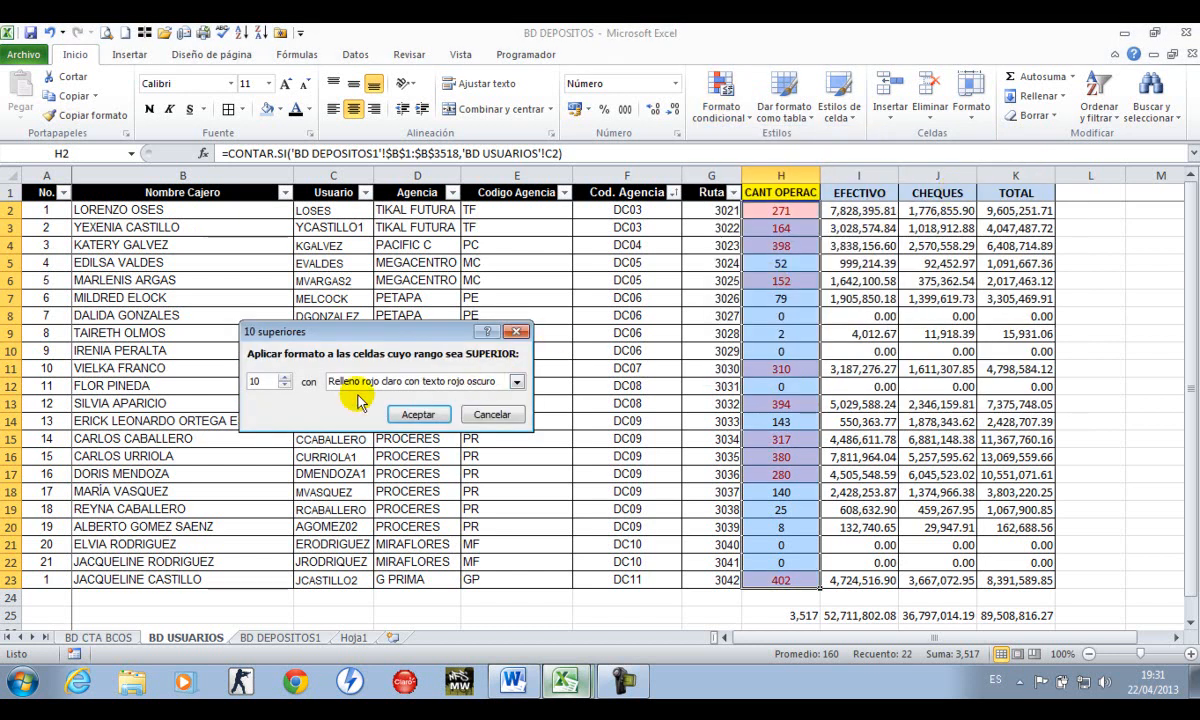
click(285, 385)
click(285, 385)
click(285, 385)
click(285, 385)
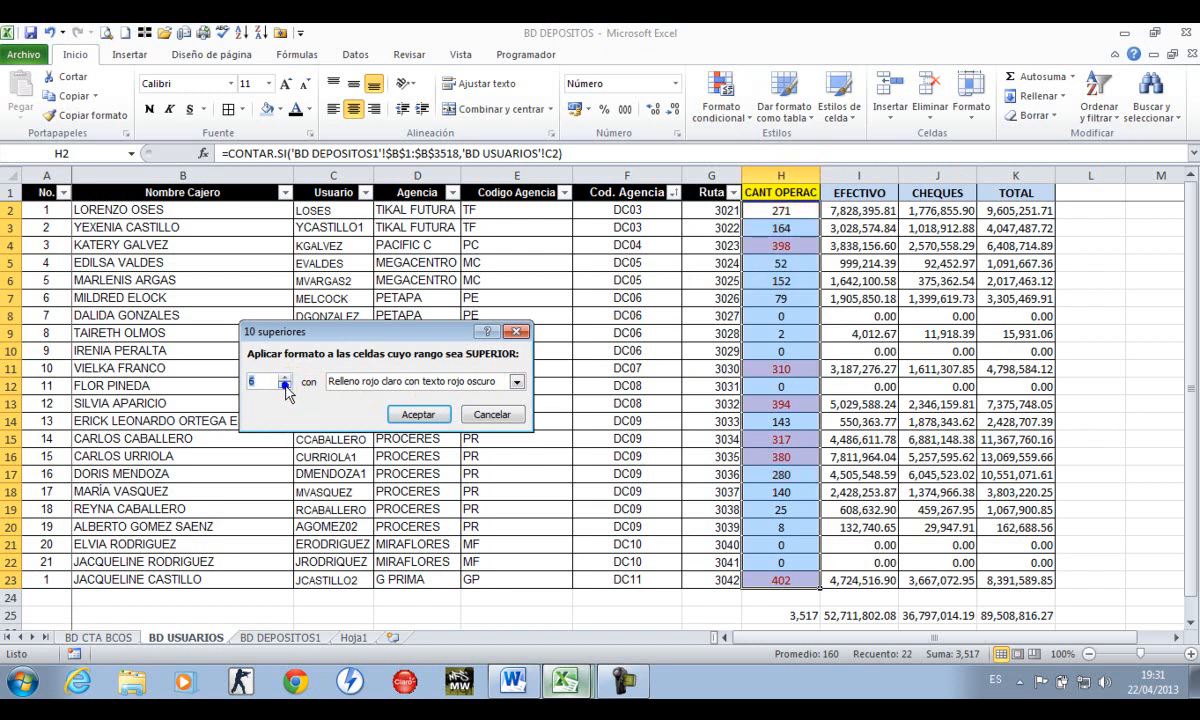
Give the top-values rule a custom format with green fill and bold white font, and apply it
click(517, 381)
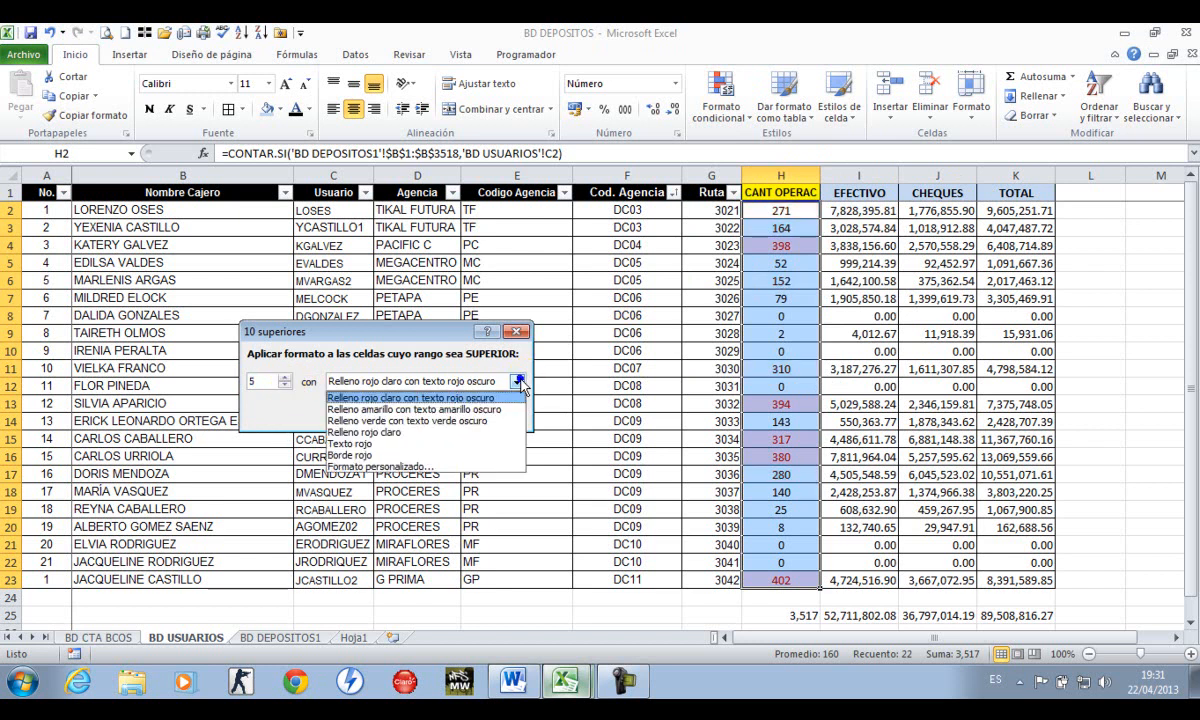
click(373, 468)
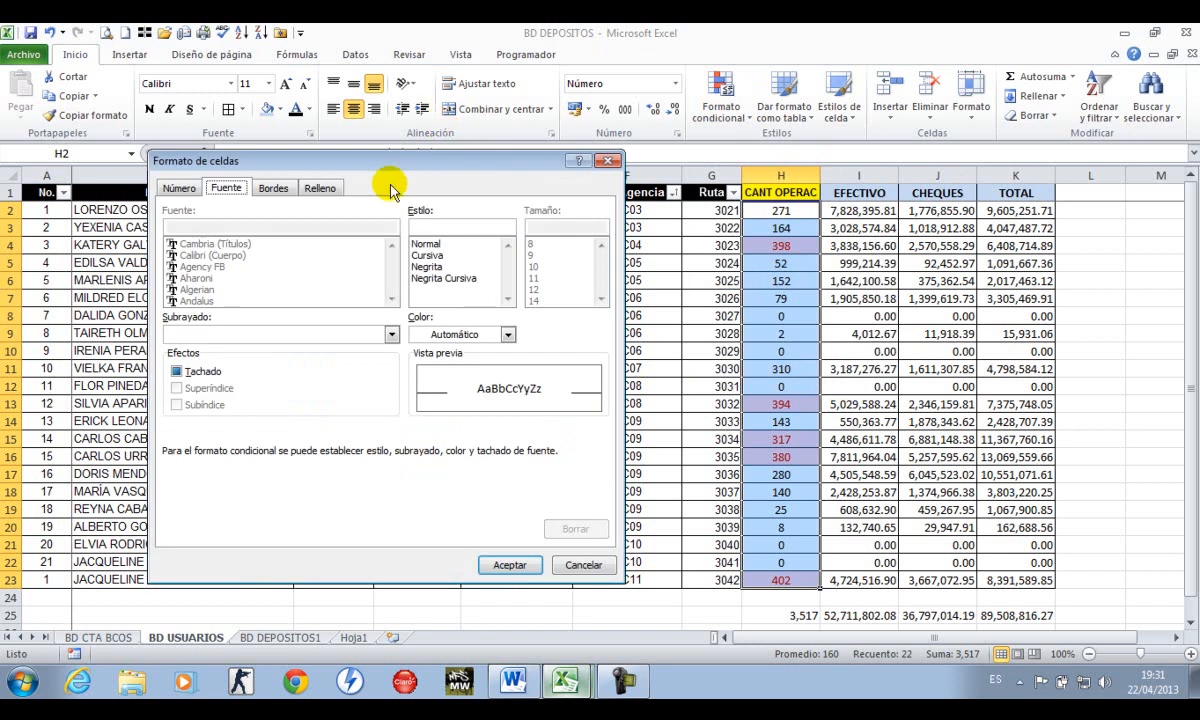
click(321, 187)
click(258, 361)
click(226, 188)
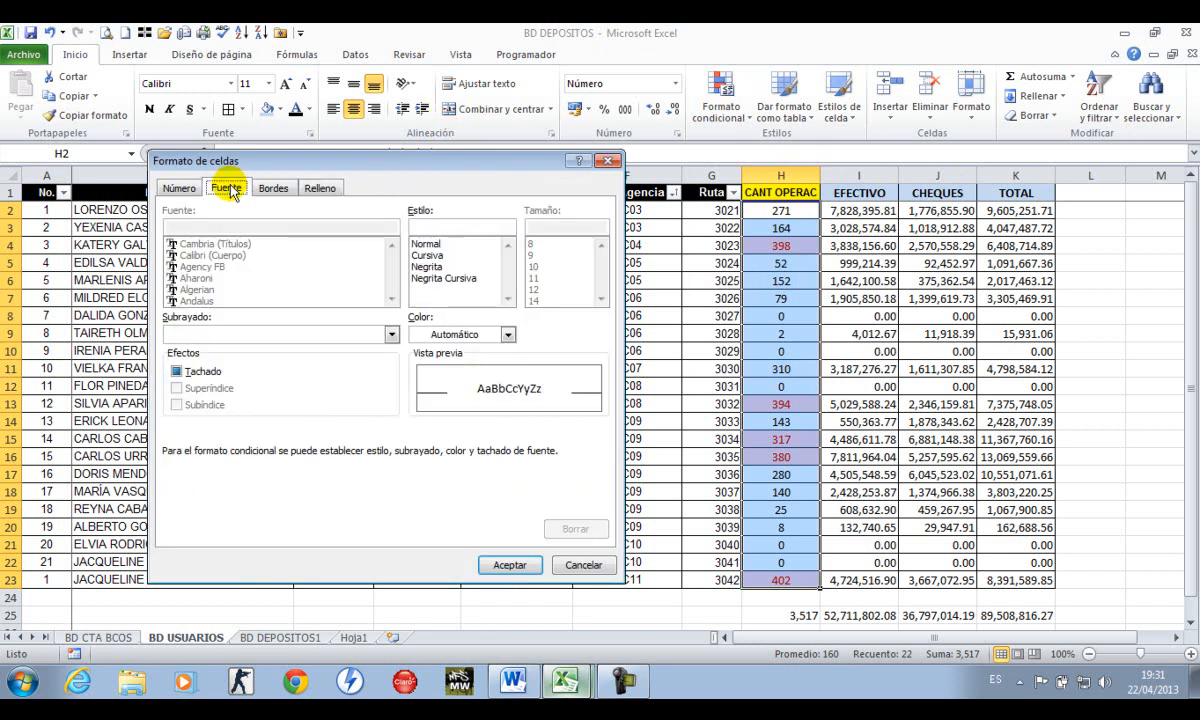
click(507, 334)
click(416, 389)
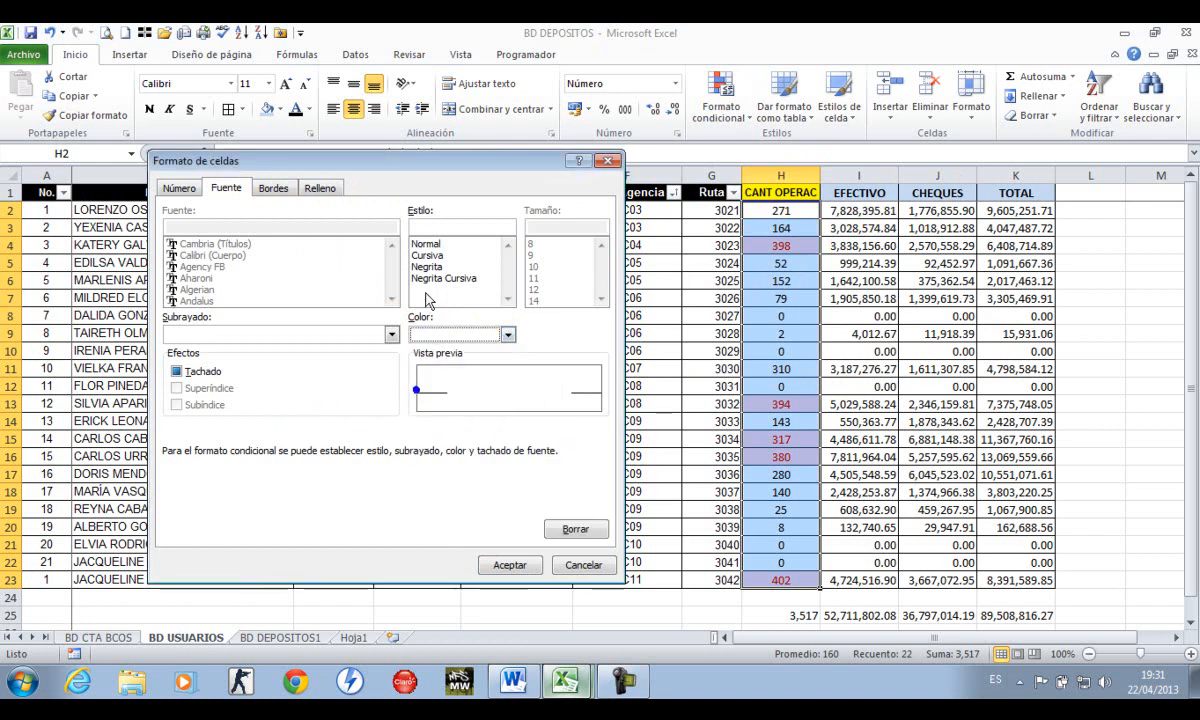
click(429, 268)
click(509, 565)
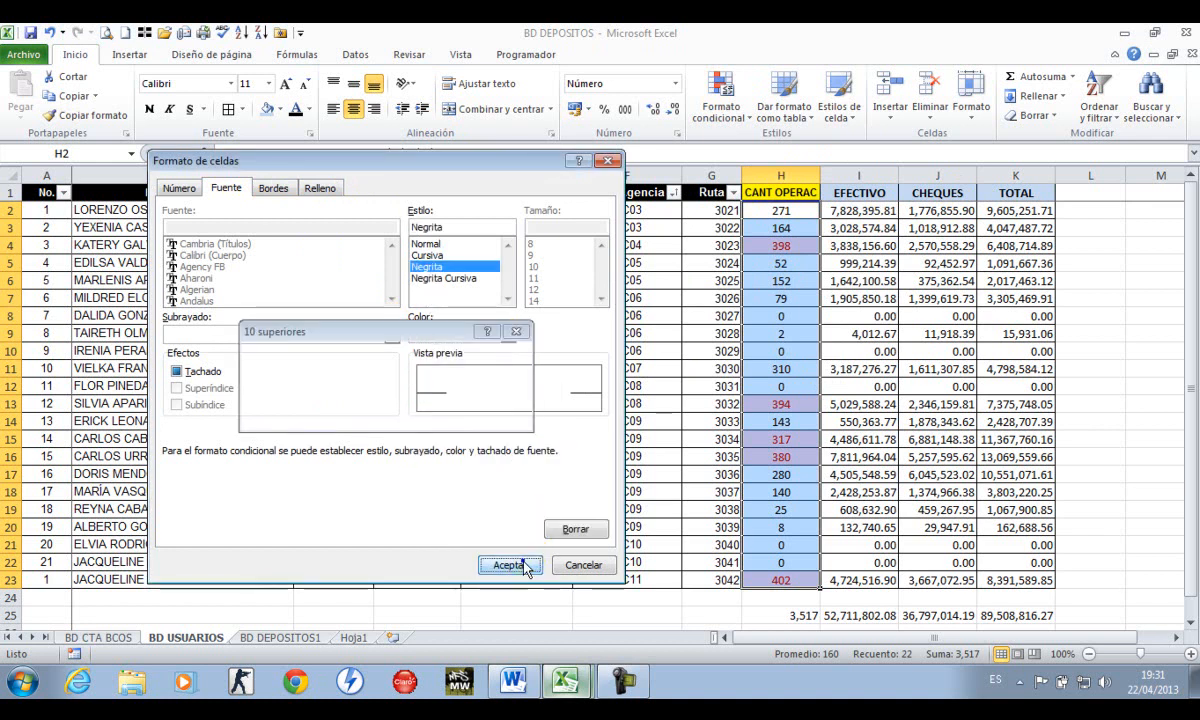
click(435, 416)
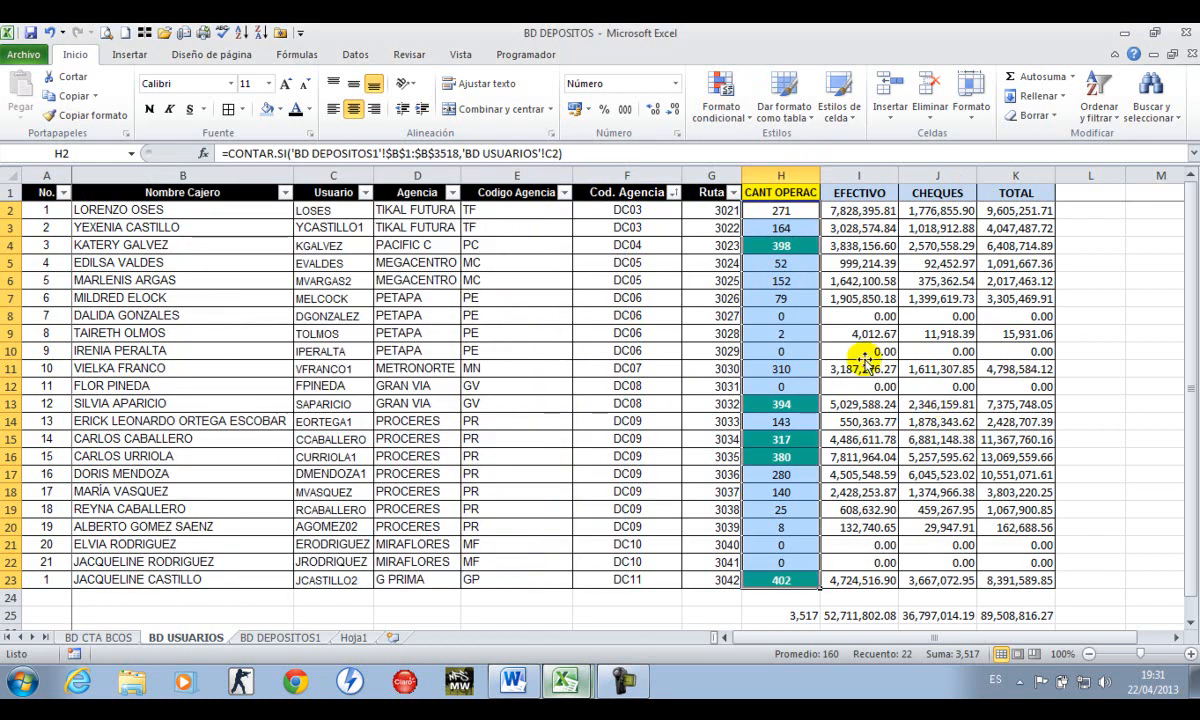
Remove the existing filter and reapply it to A1:K23 so that it also covers the columns CANT OPERAC through TOTAL
click(781, 333)
drag(1008, 192, 46, 579)
click(344, 57)
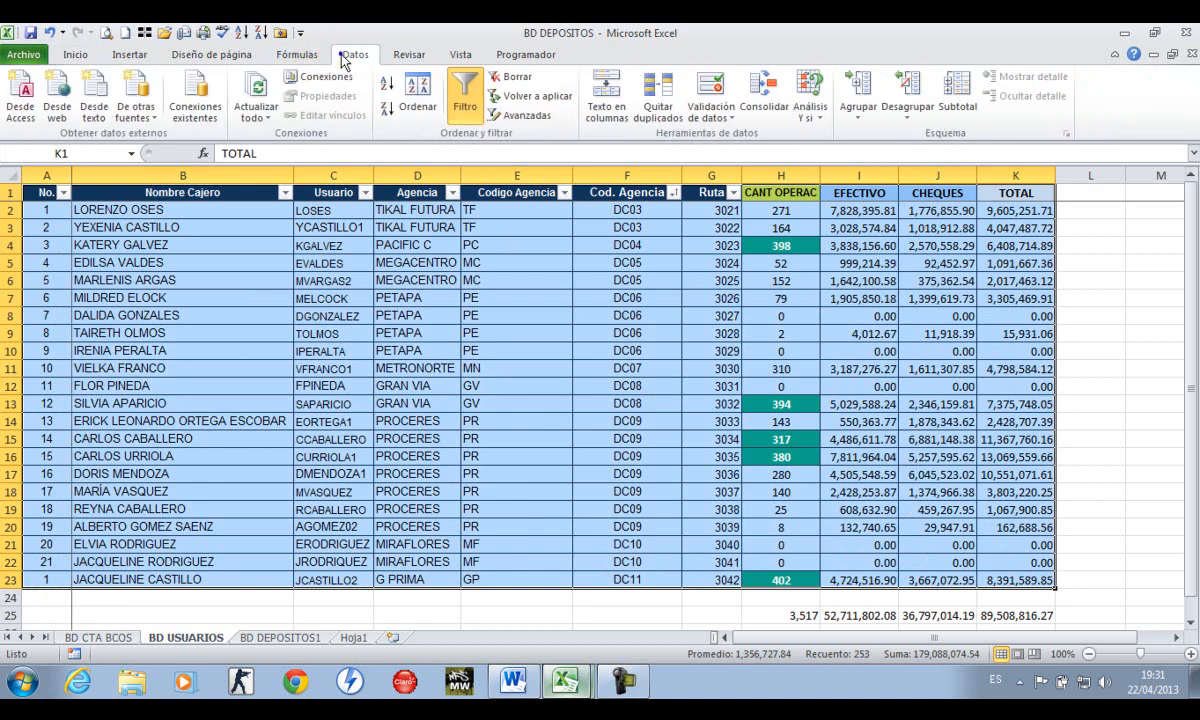
click(463, 88)
click(463, 88)
click(1015, 369)
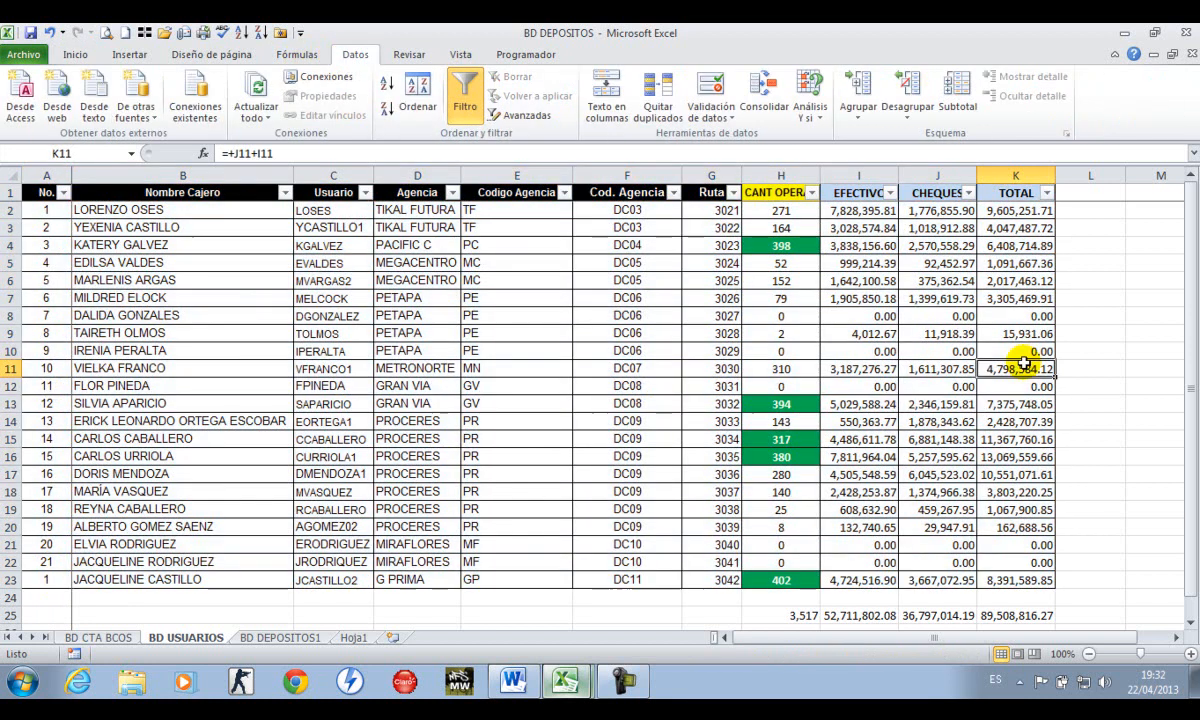
Filter the CANT OPERAC column by the green cell color applied by the conditional format
click(790, 243)
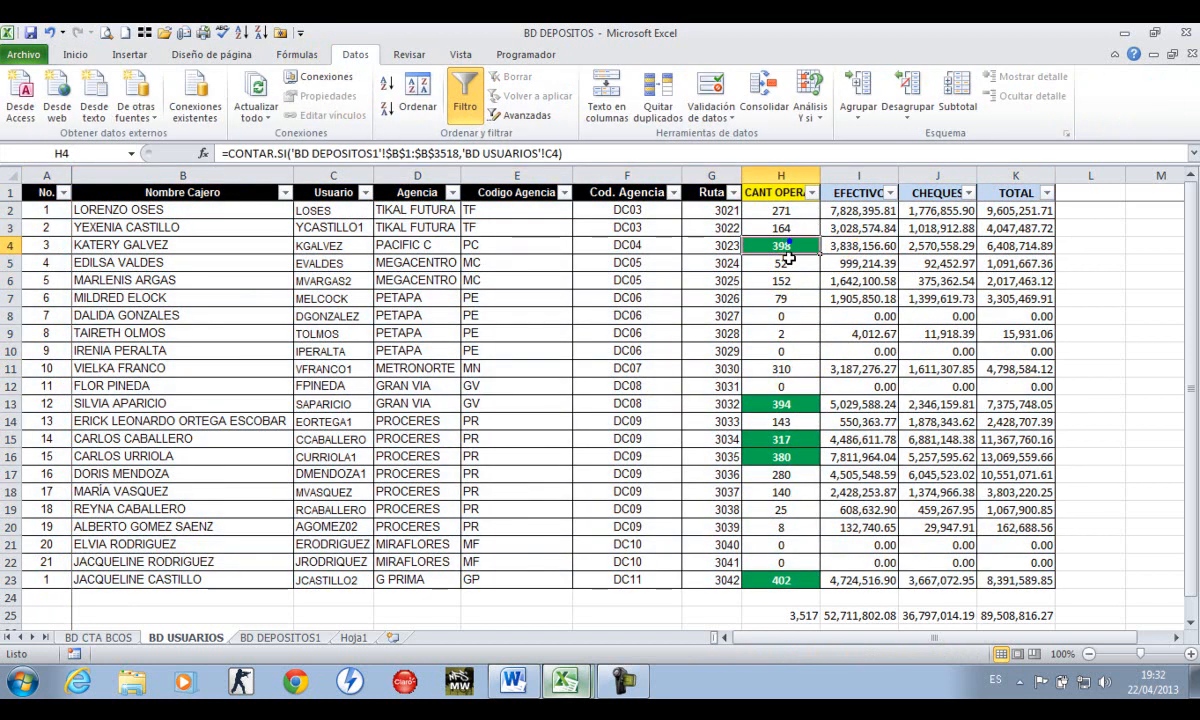
click(782, 400)
click(780, 457)
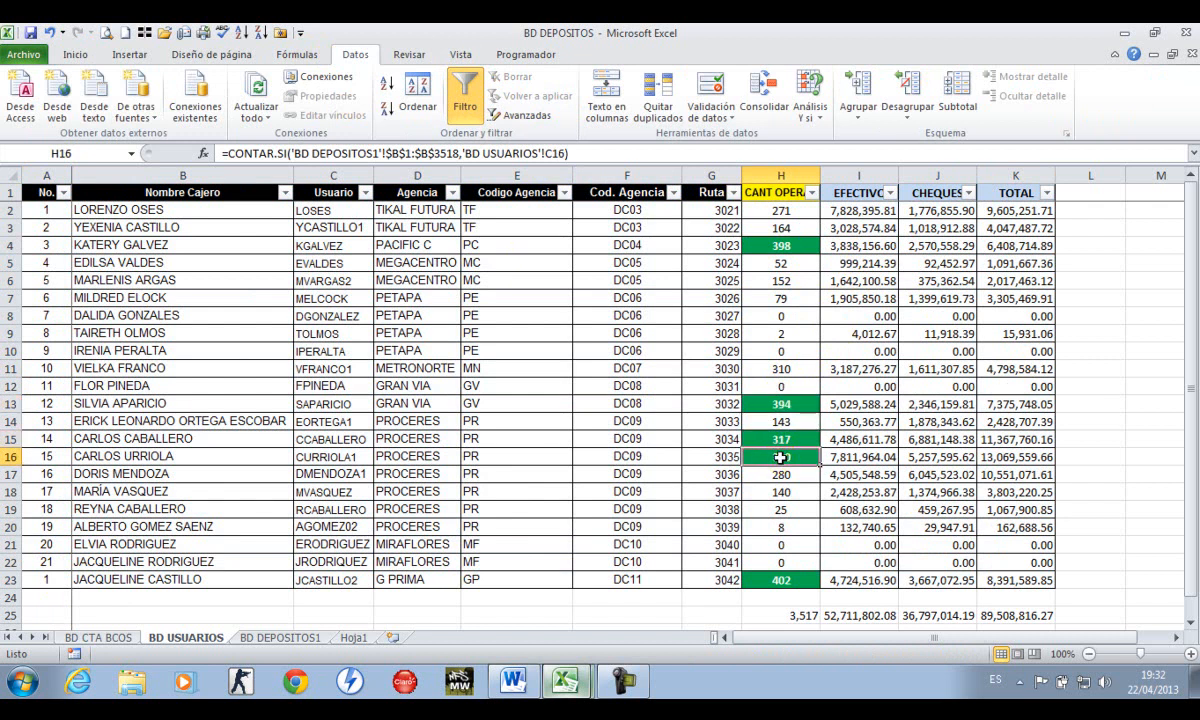
click(811, 192)
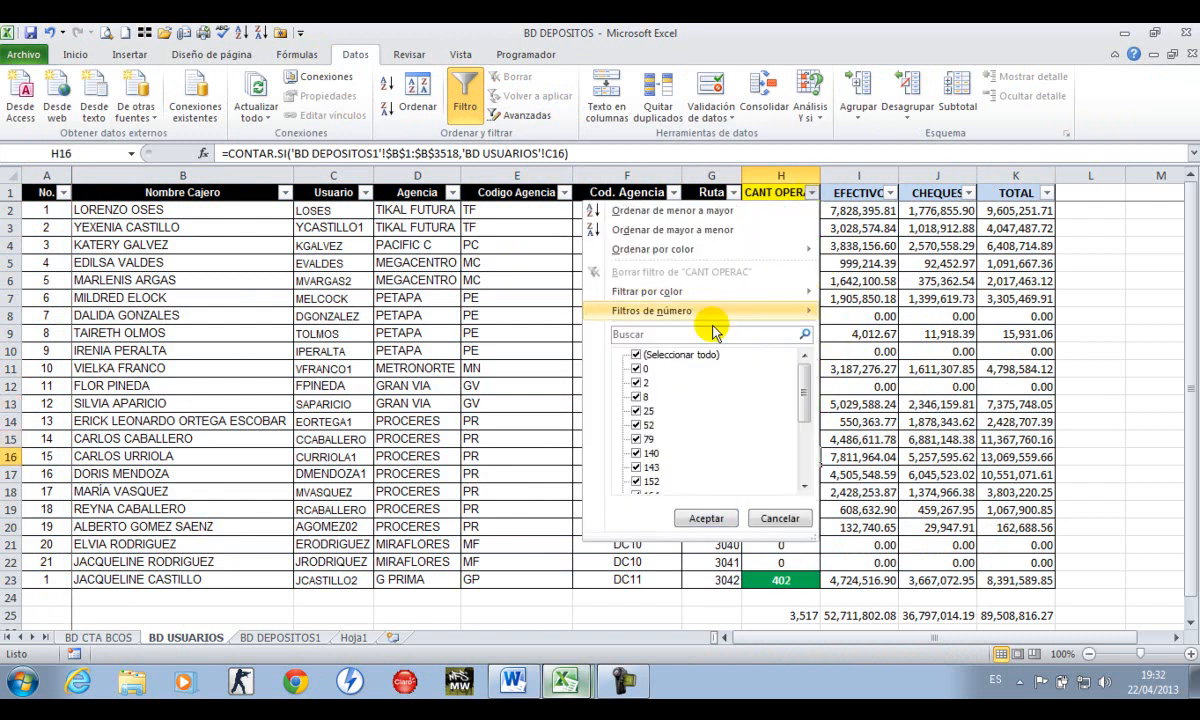
mouse_move(705, 300)
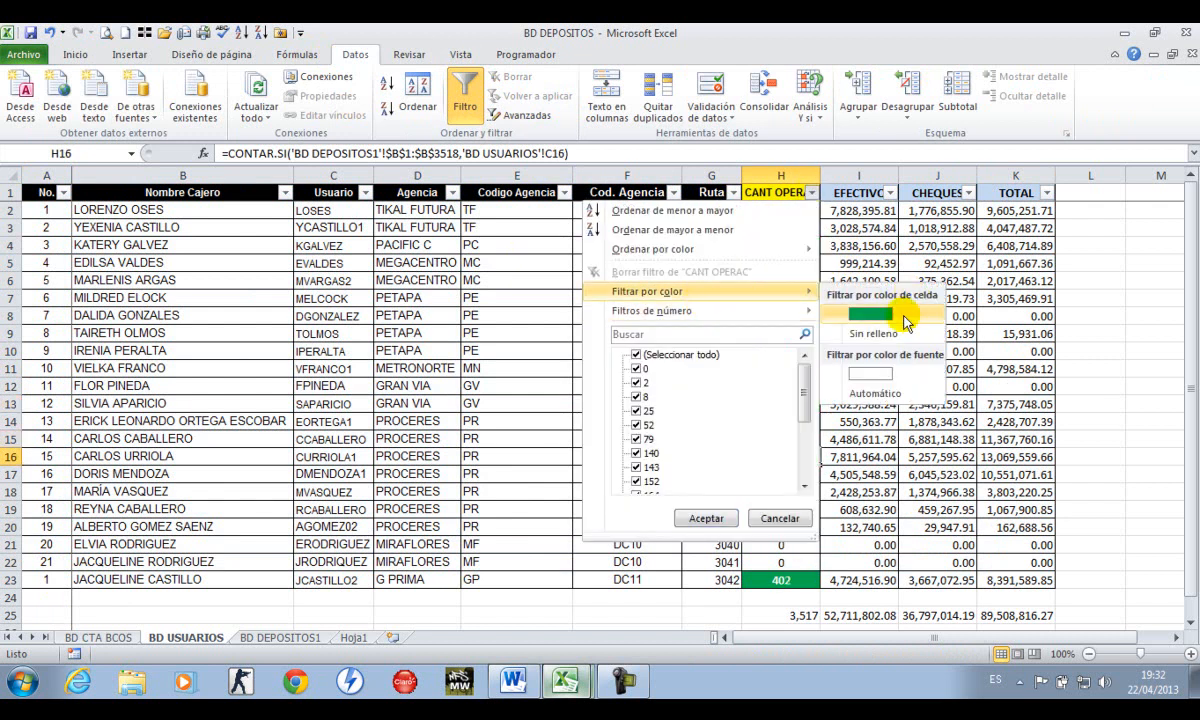
click(836, 314)
click(751, 351)
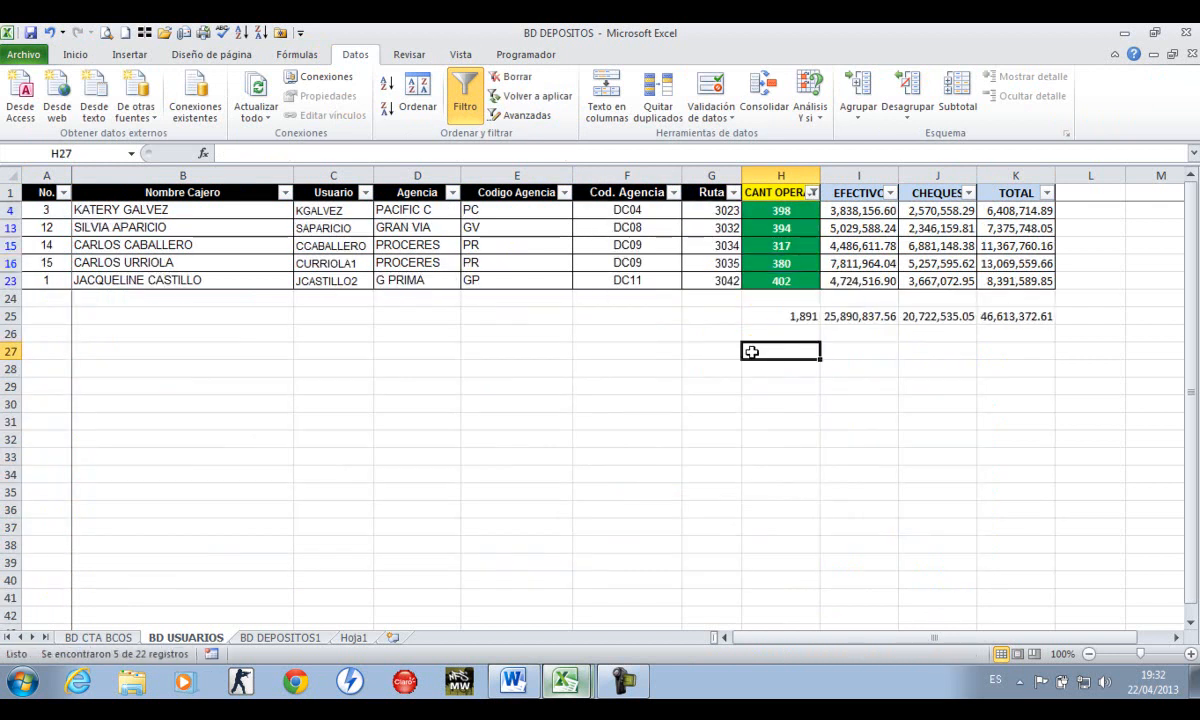
Review the filtered cashiers' operation counts, agencies, names, users, and EFECTIVO and CHEQUES amounts
drag(780, 205, 779, 281)
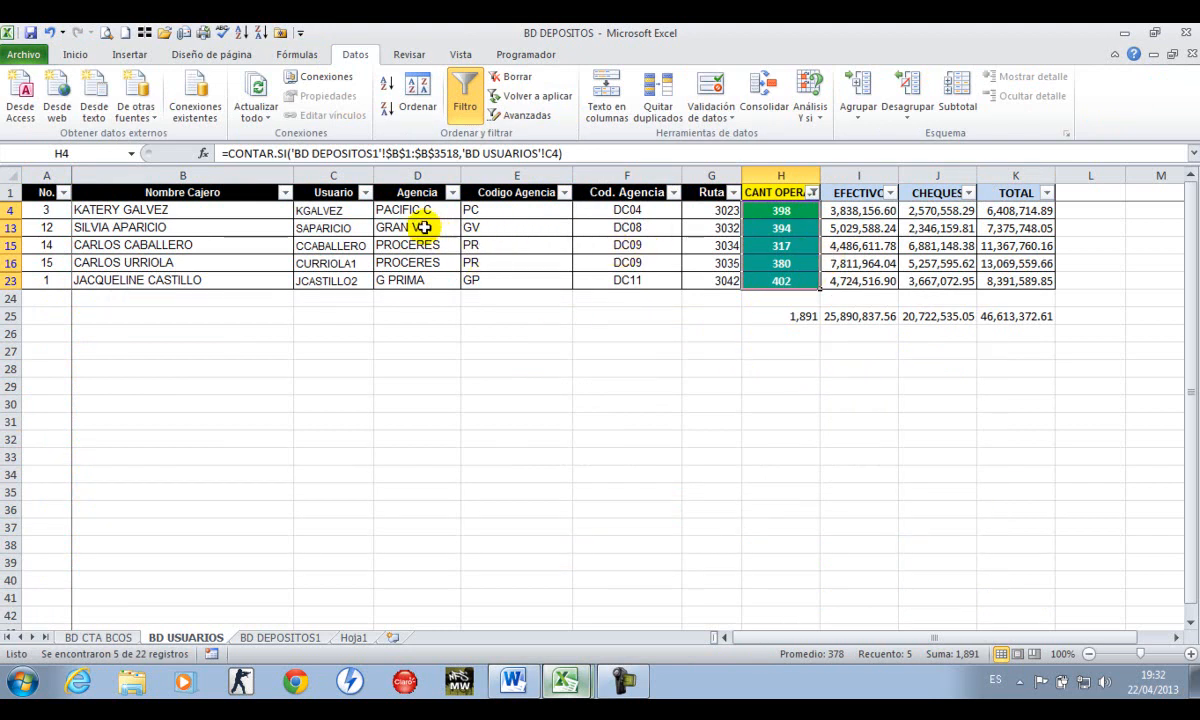
drag(412, 207, 396, 281)
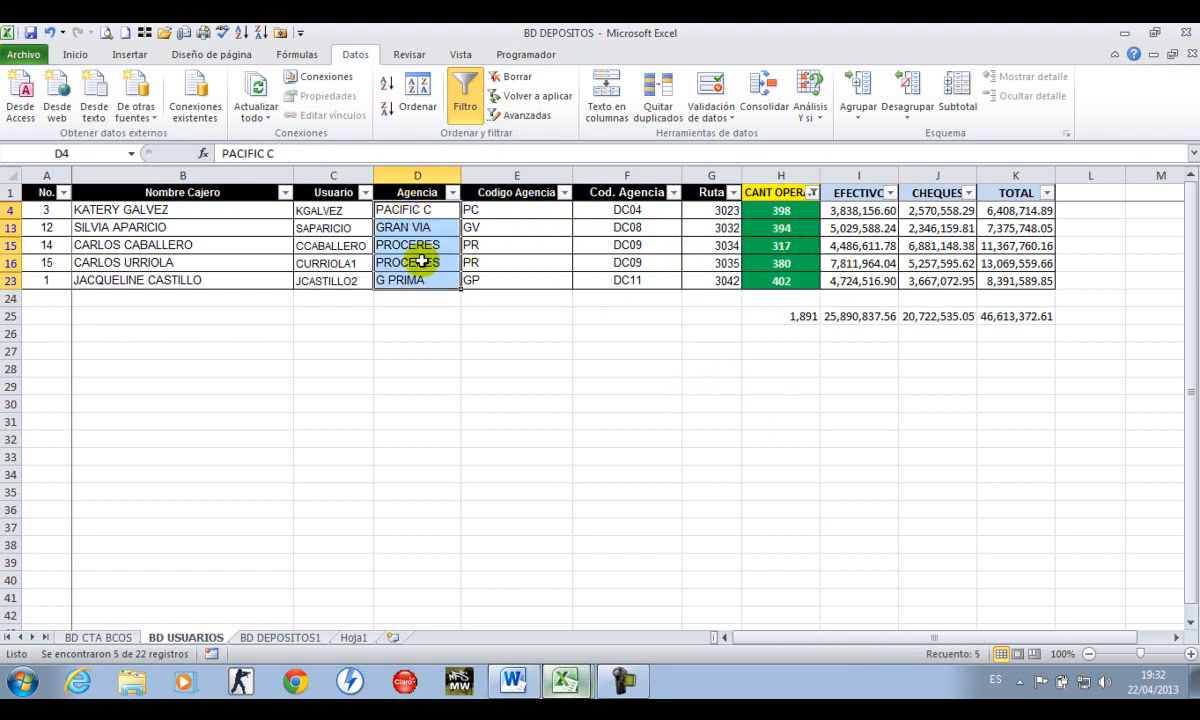
drag(335, 210, 333, 227)
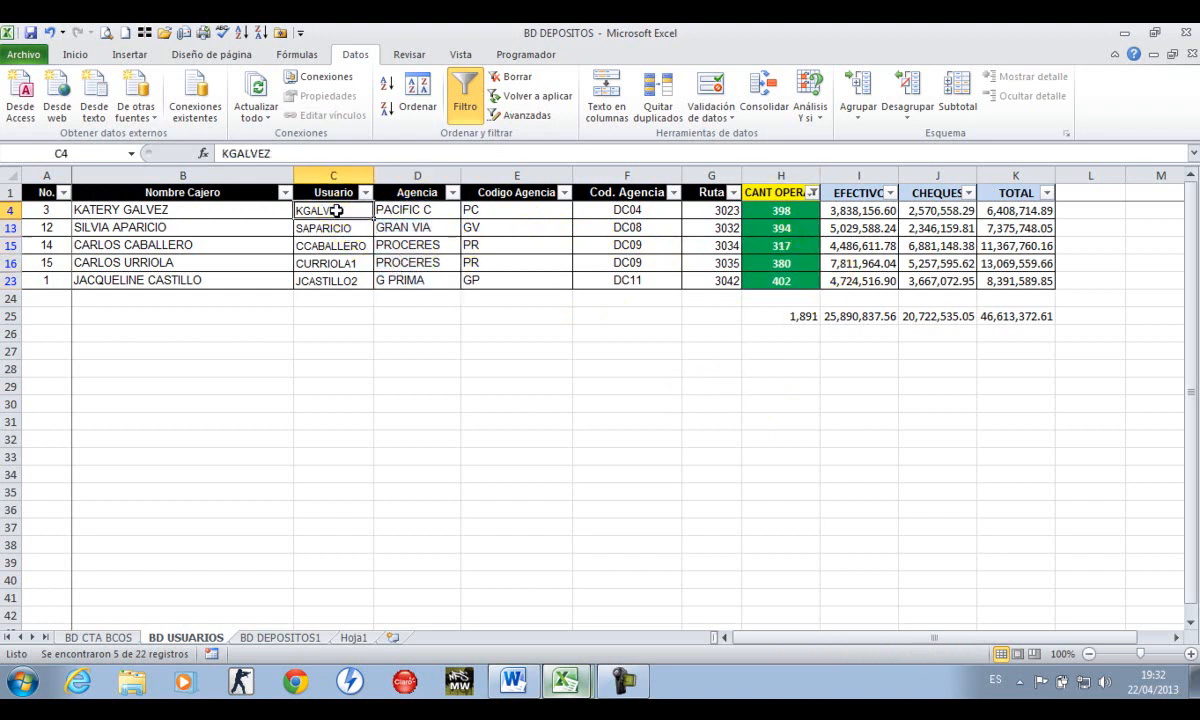
drag(205, 208, 262, 258)
drag(320, 210, 330, 268)
drag(878, 211, 948, 283)
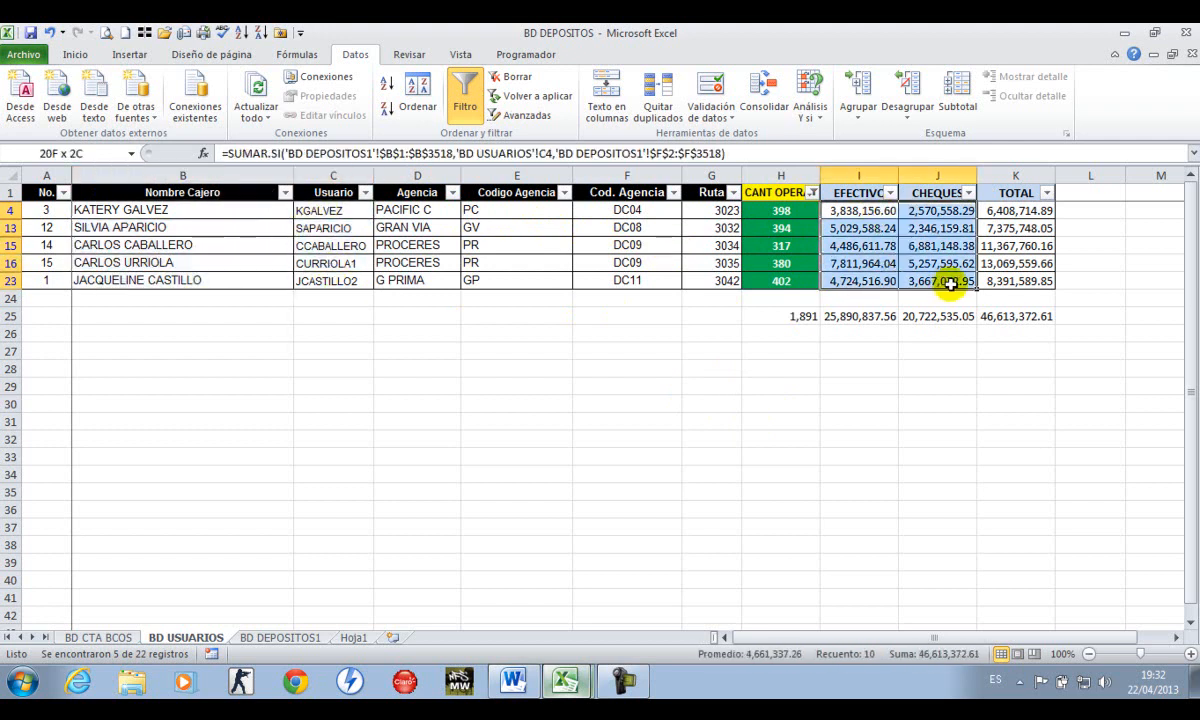
Clear the color filter on CANT OPERAC by selecting all its values again
click(813, 193)
click(664, 355)
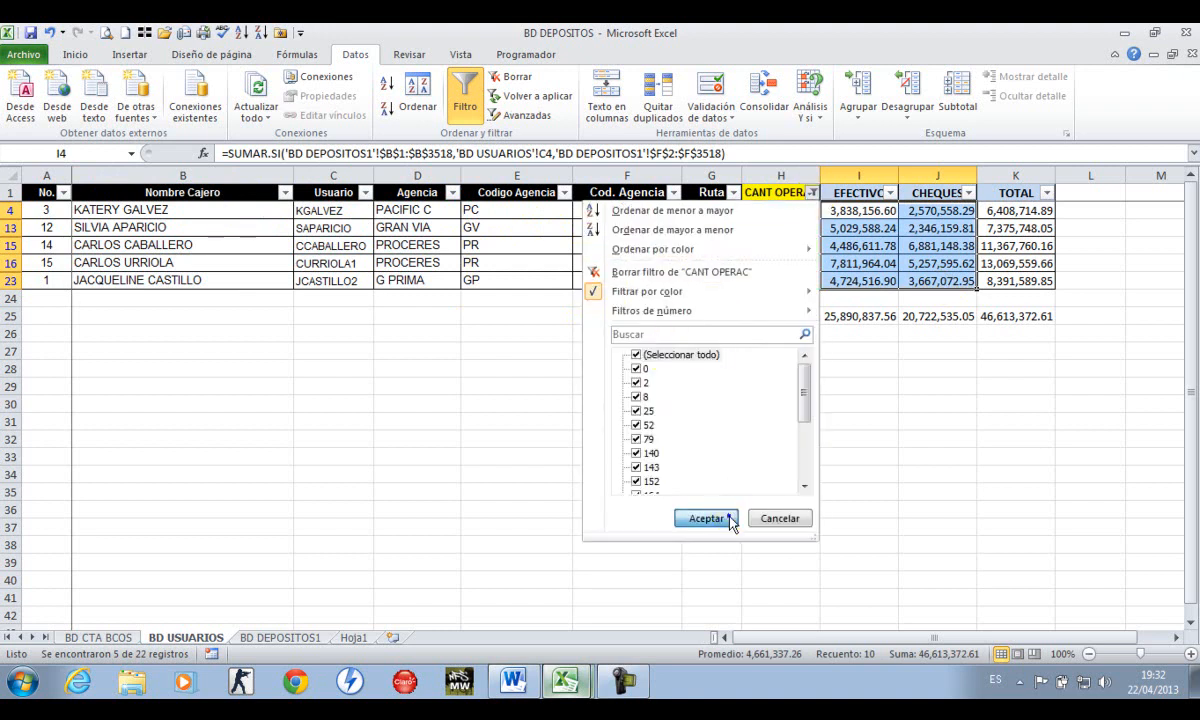
click(706, 518)
Start a conditional format on the CANT OPERAC values in H2:H23 that highlights the 5 lowest values
drag(786, 211, 780, 580)
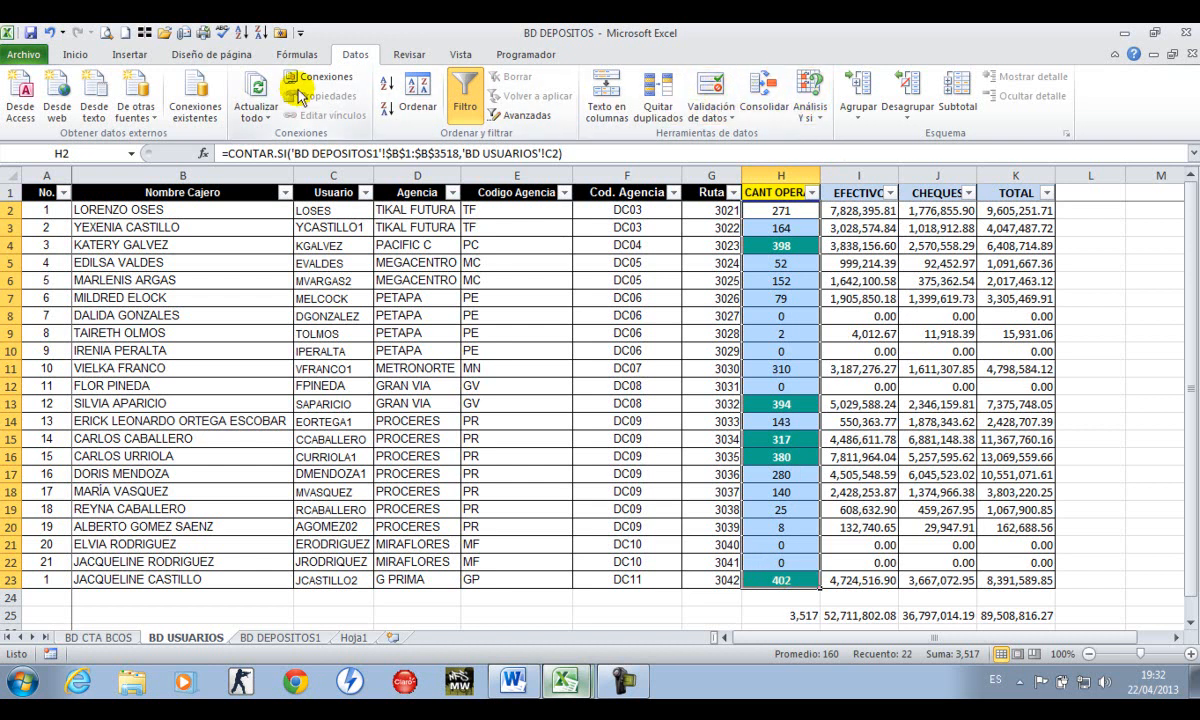
click(75, 54)
click(722, 112)
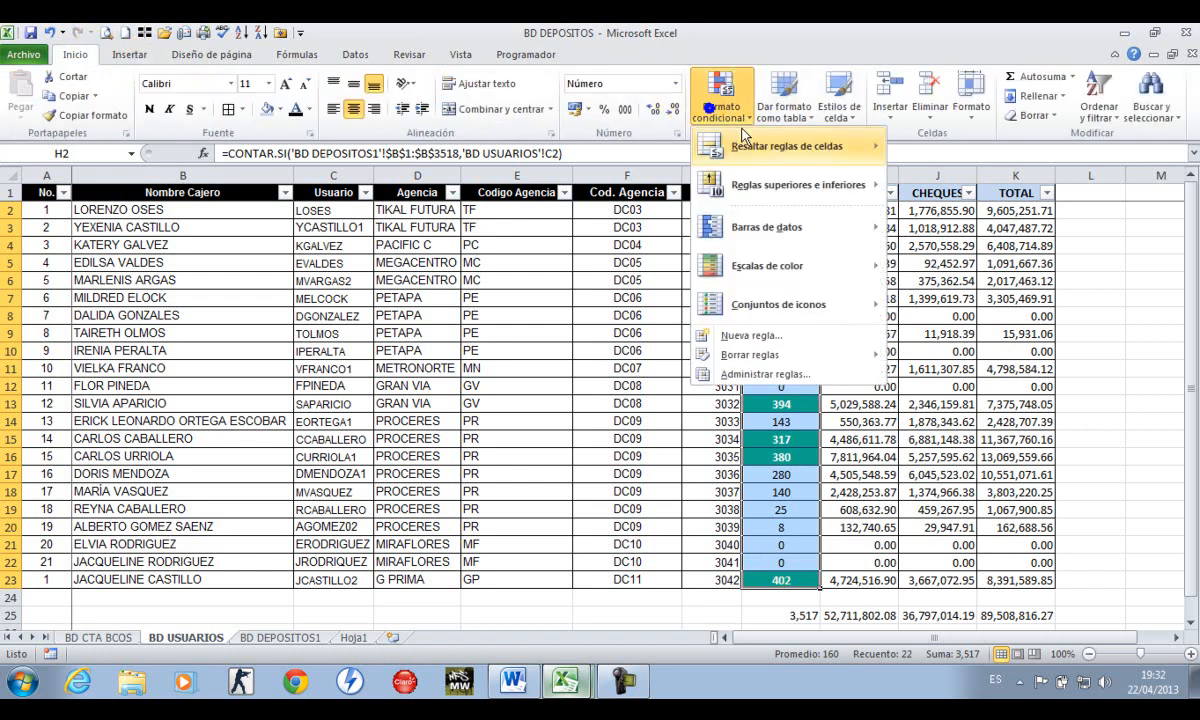
mouse_move(780, 146)
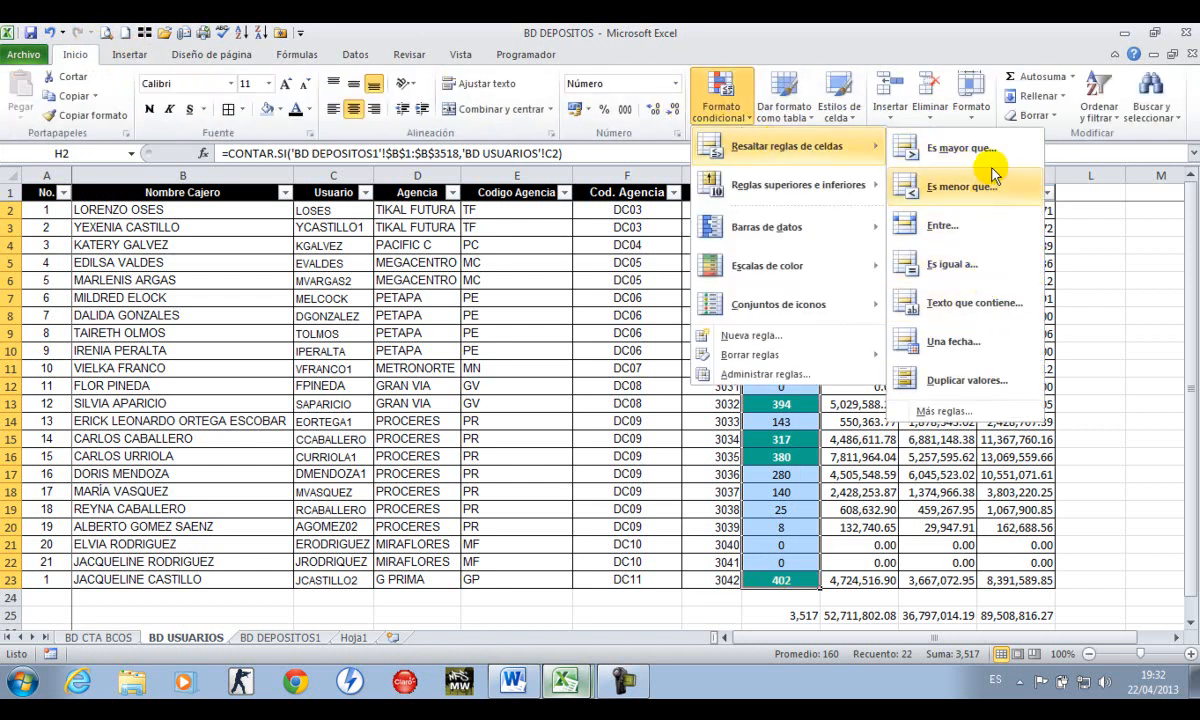
mouse_move(836, 186)
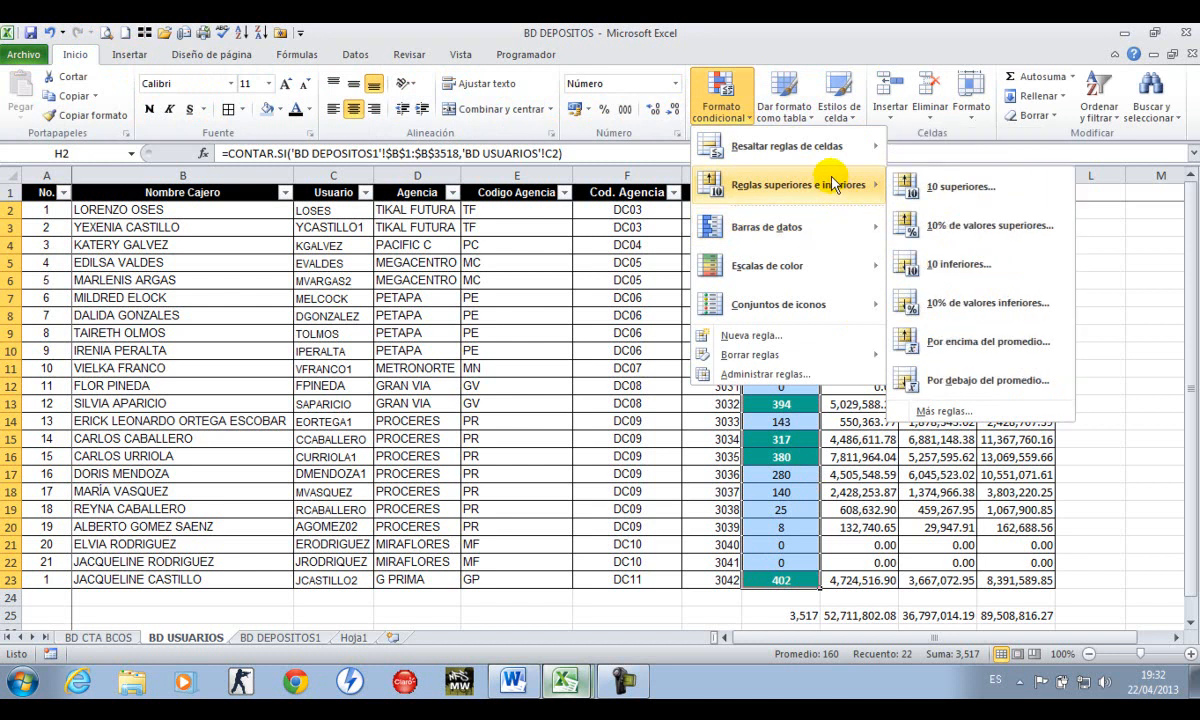
click(995, 268)
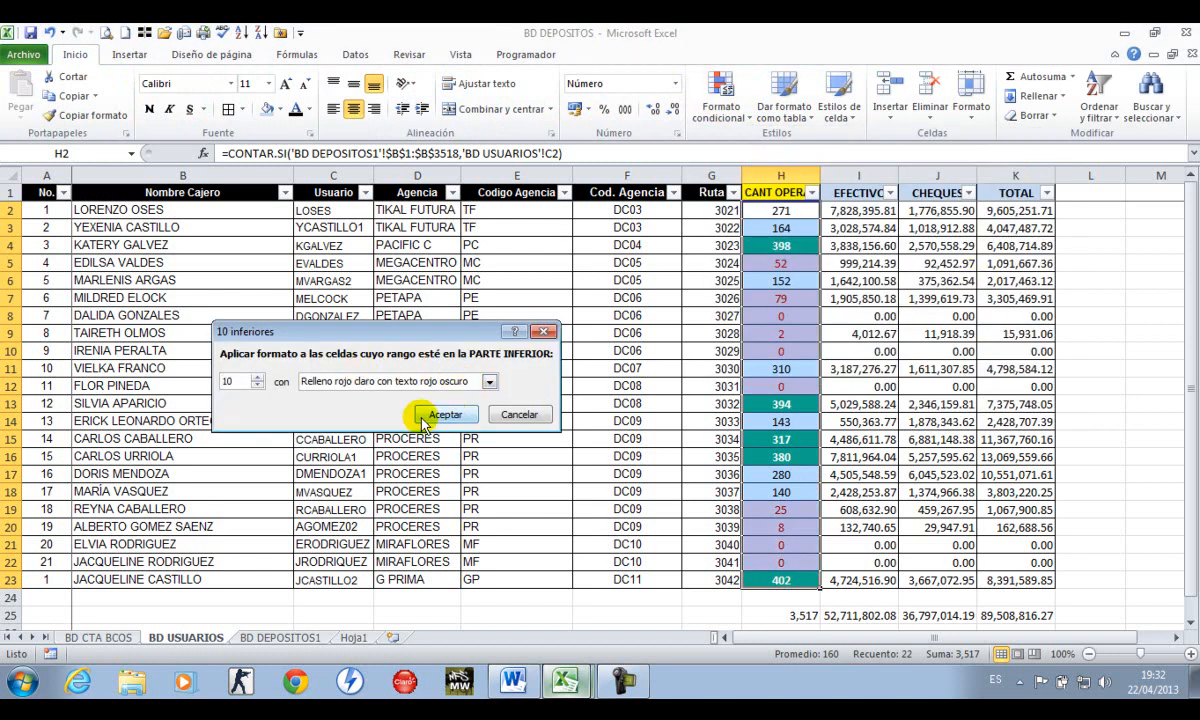
click(258, 387)
click(258, 387)
click(258, 387)
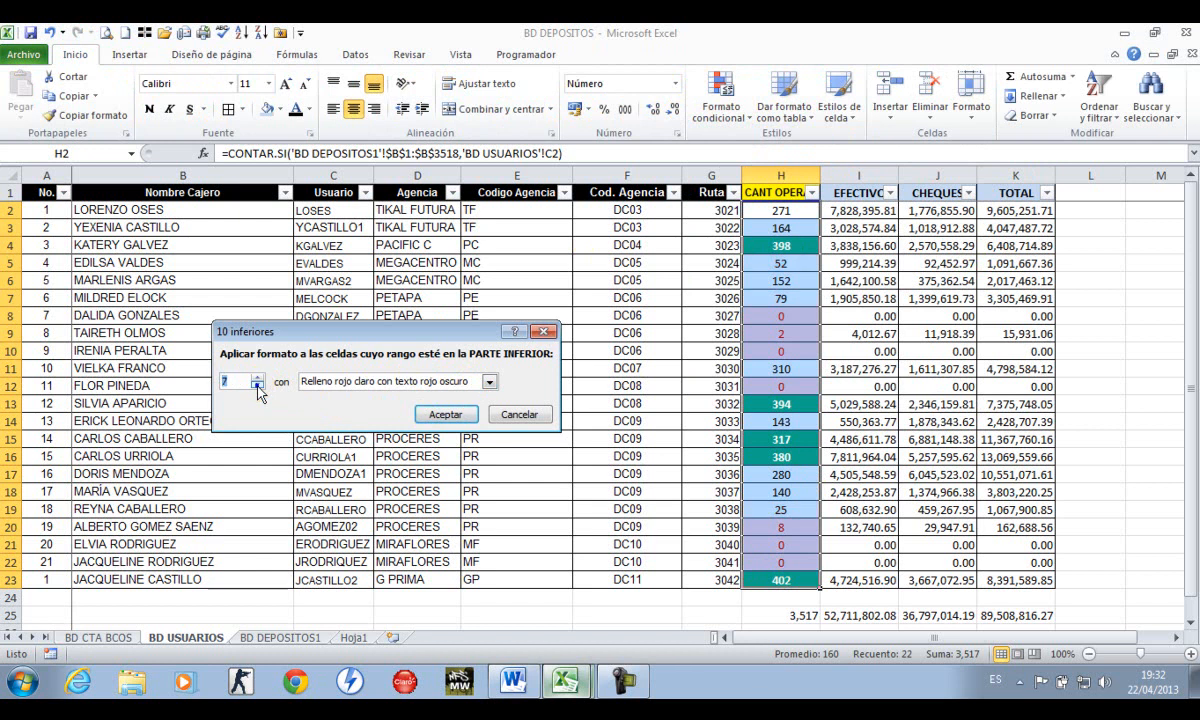
click(258, 387)
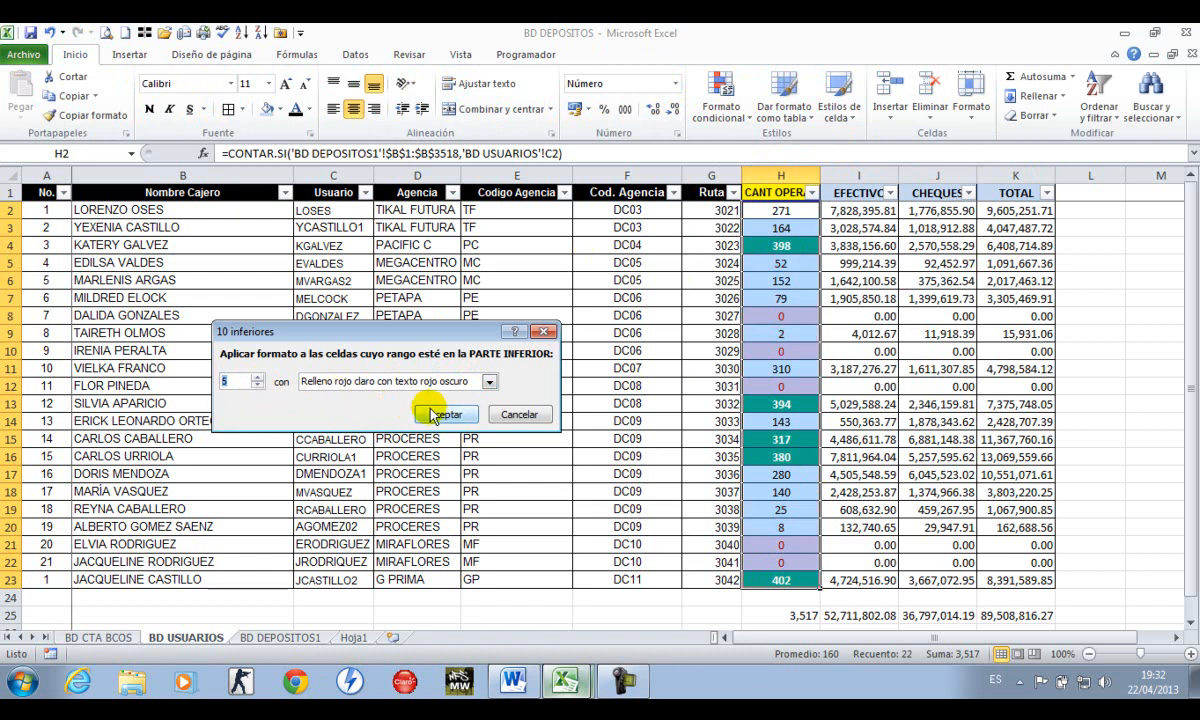
Give the lowest-values rule a custom format with yellow fill and bold font, and apply it
click(488, 382)
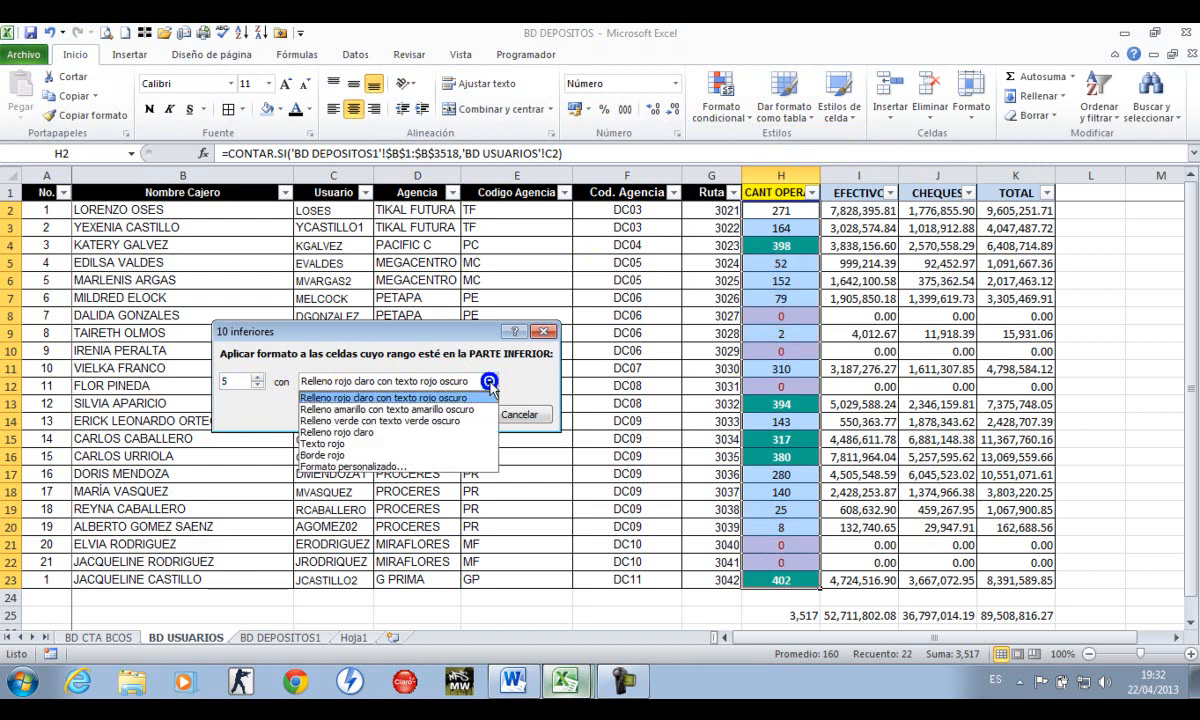
click(398, 465)
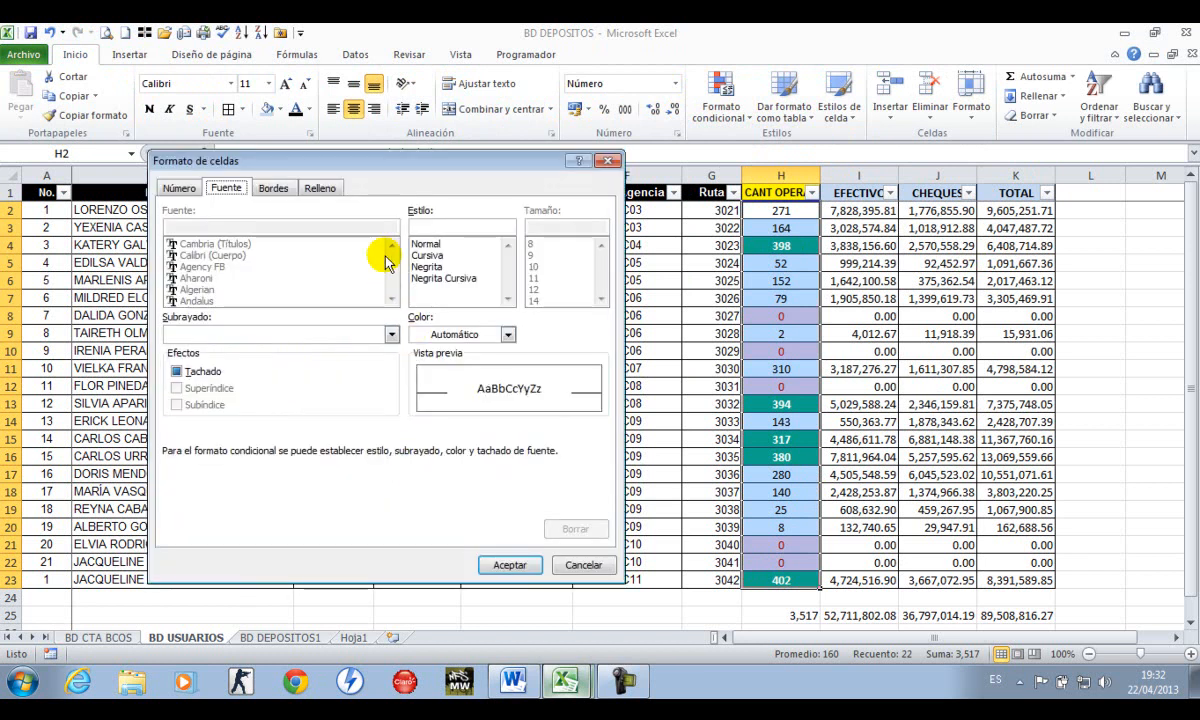
click(336, 193)
click(228, 362)
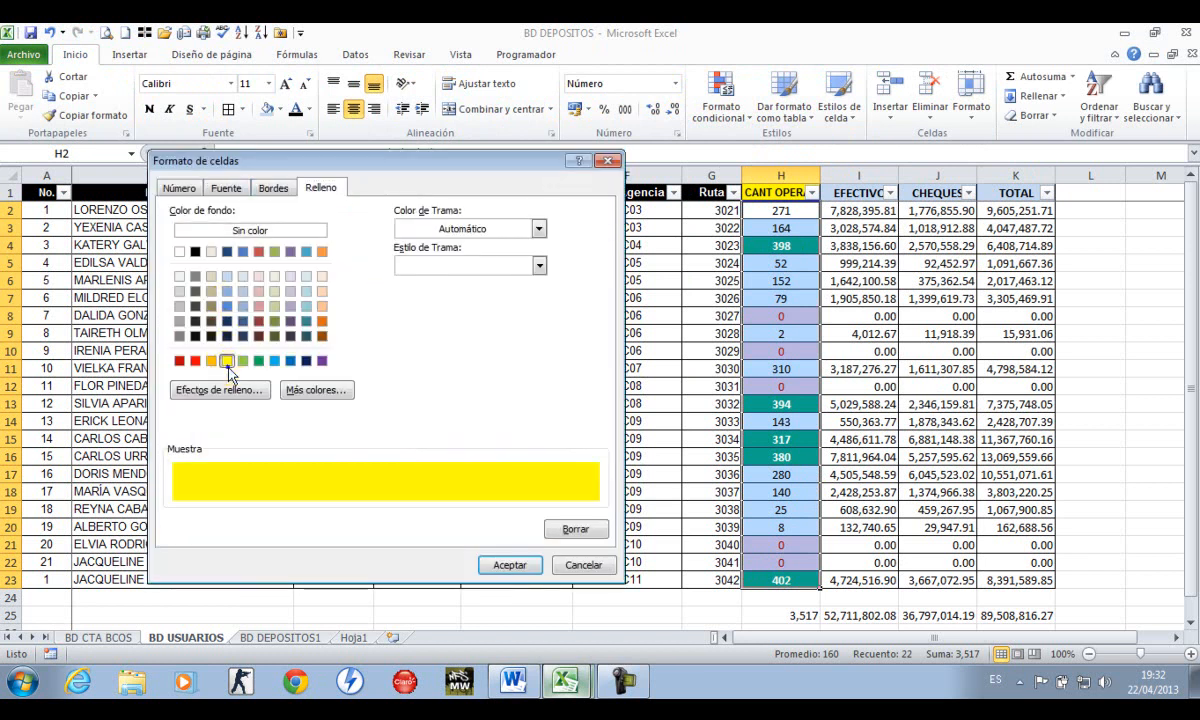
click(222, 188)
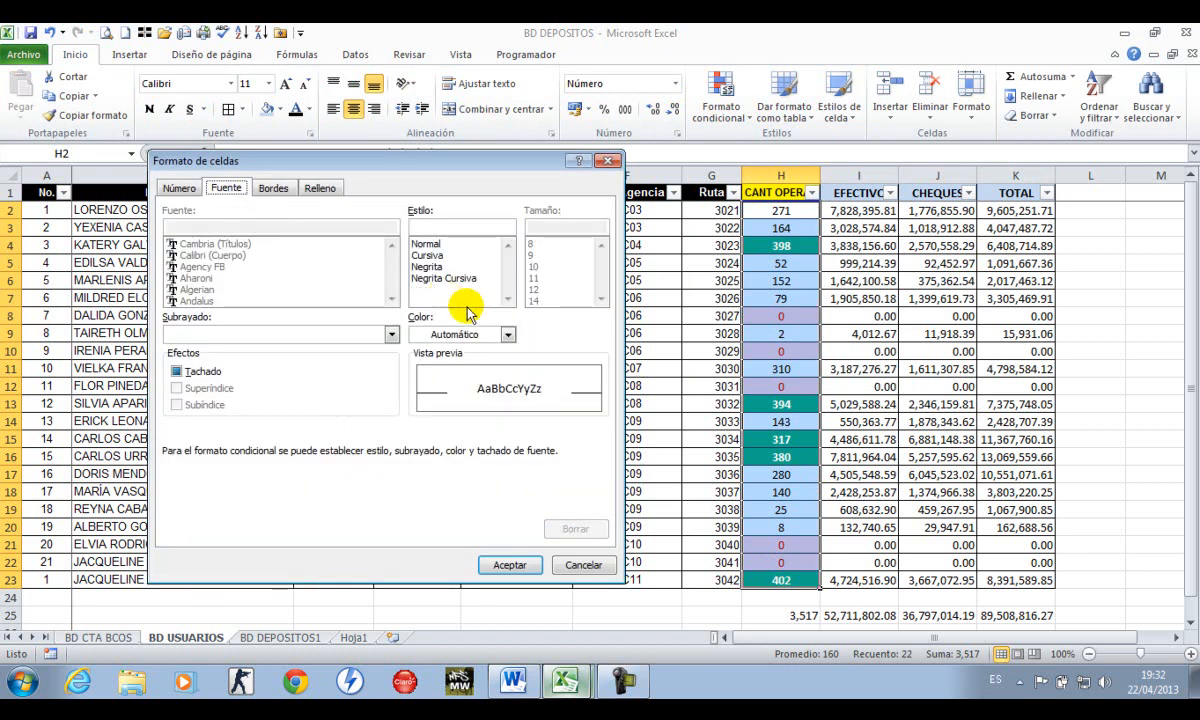
click(427, 266)
click(510, 336)
click(415, 334)
click(515, 564)
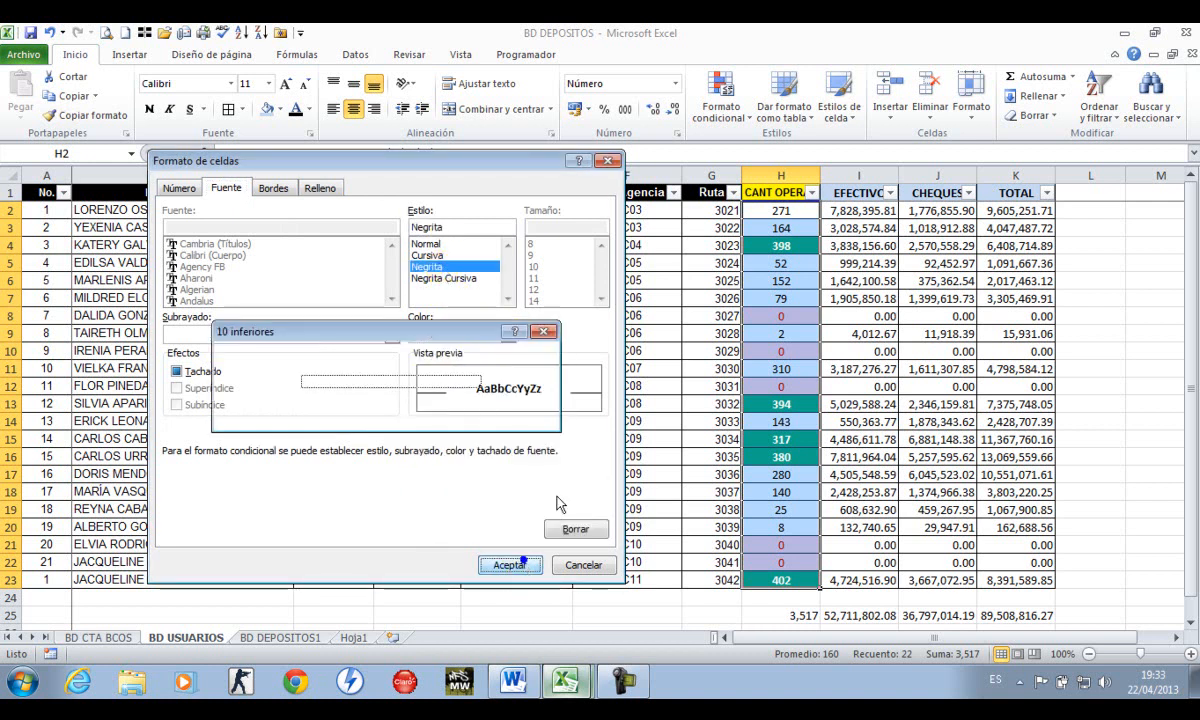
click(455, 412)
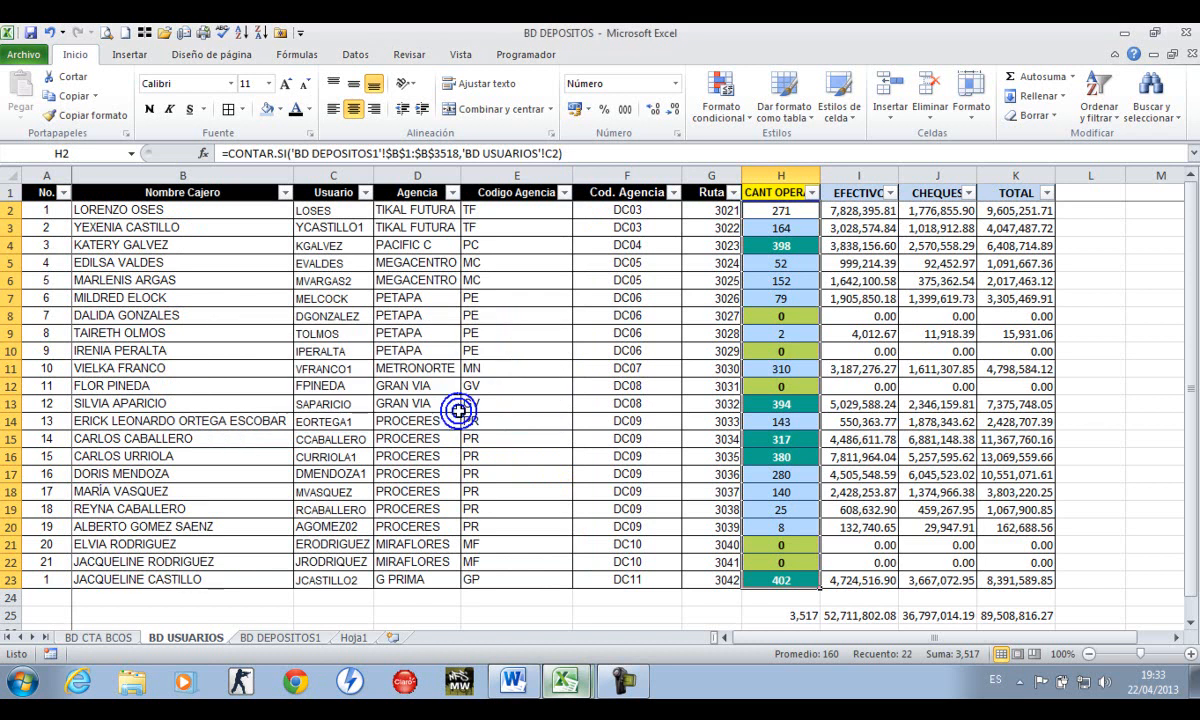
Filter the CANT OPERAC column by the yellow cell color of the lowest-values rule
click(816, 313)
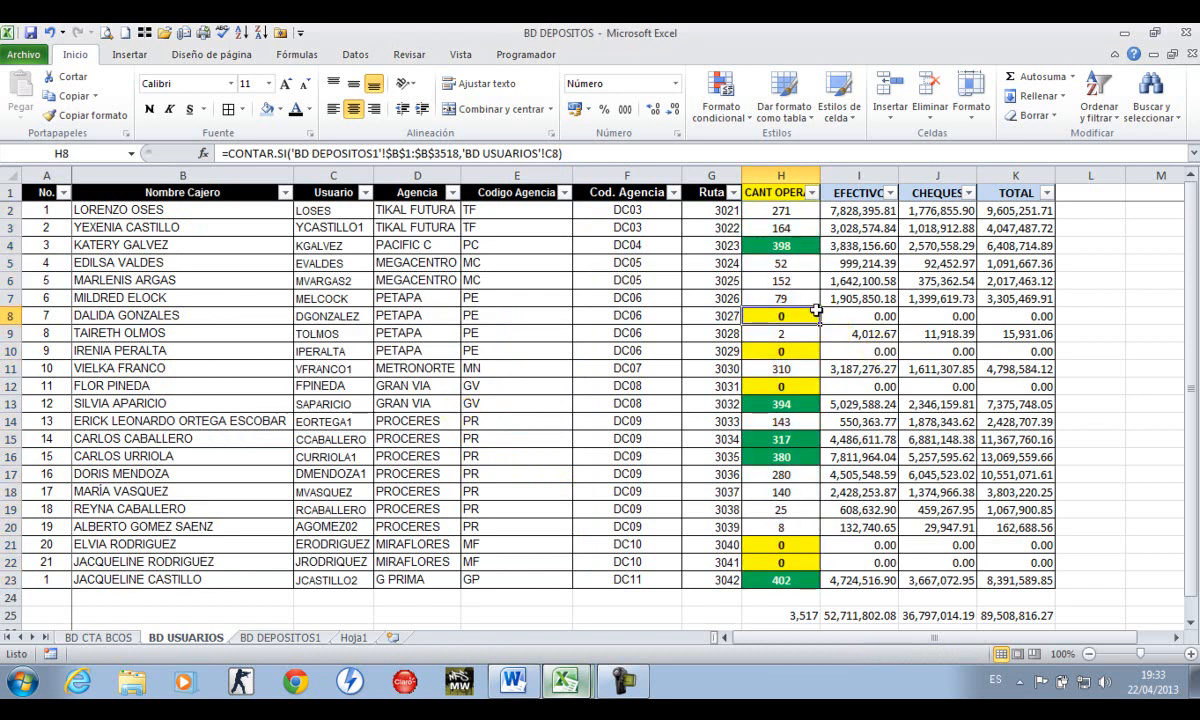
click(791, 389)
click(782, 578)
click(811, 193)
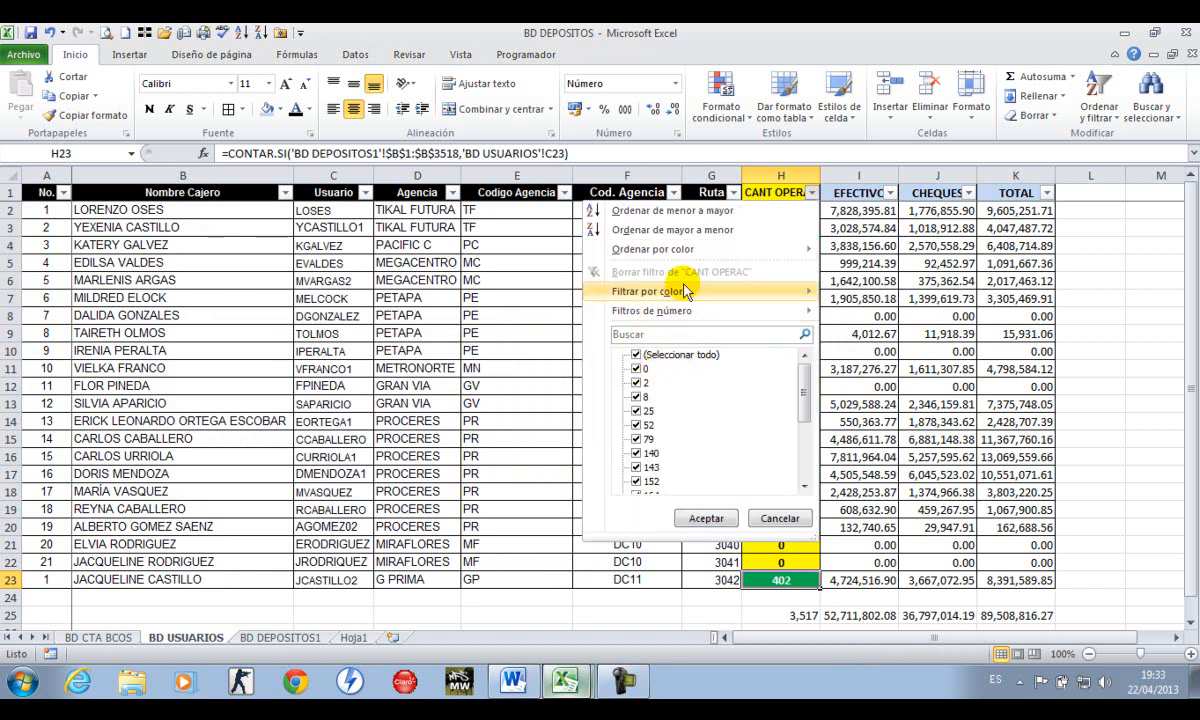
mouse_move(793, 298)
click(866, 334)
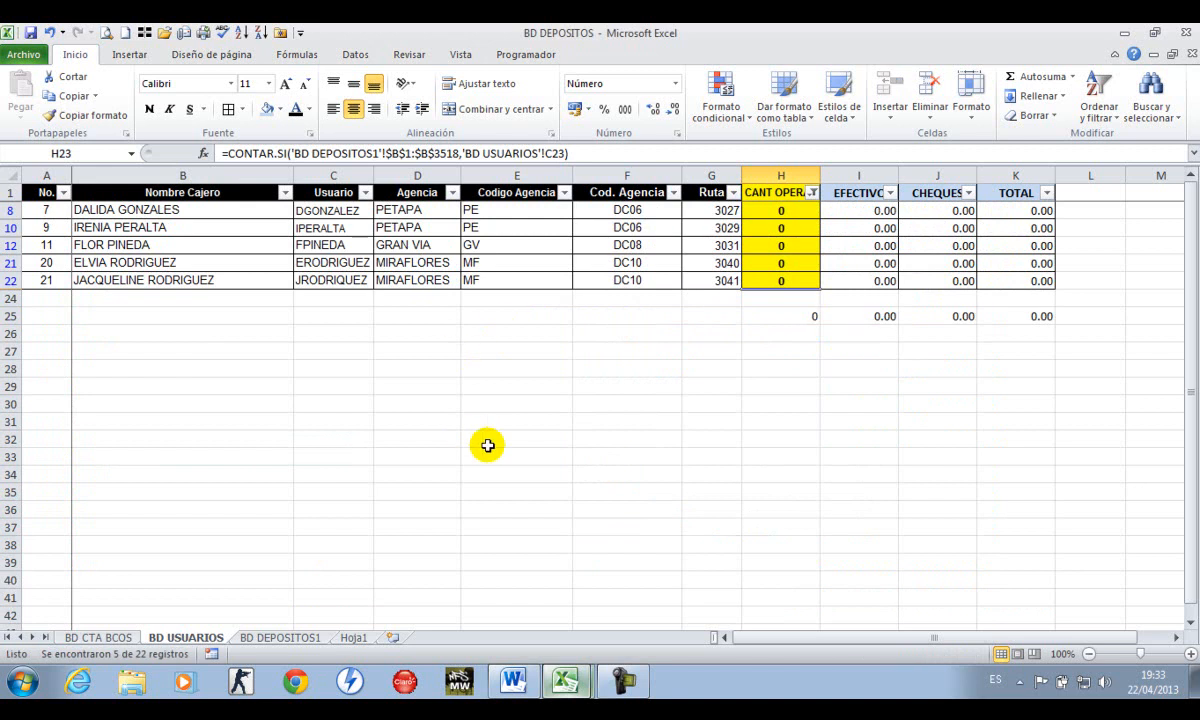
Review the filtered cashiers' names, agencies, operation counts and amounts, and clear the color filter on CANT OPERAC by selecting all values
drag(97, 214, 214, 271)
drag(340, 212, 978, 287)
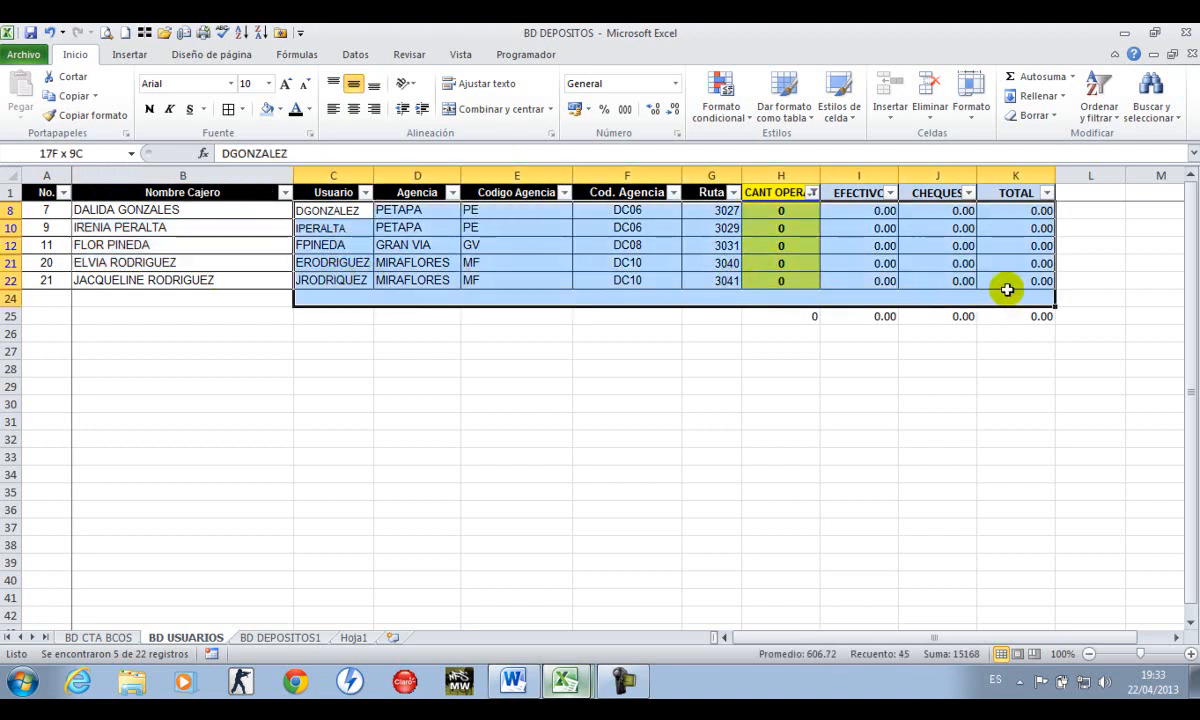
click(858, 368)
drag(884, 208, 1034, 280)
drag(781, 210, 783, 281)
click(655, 353)
click(700, 517)
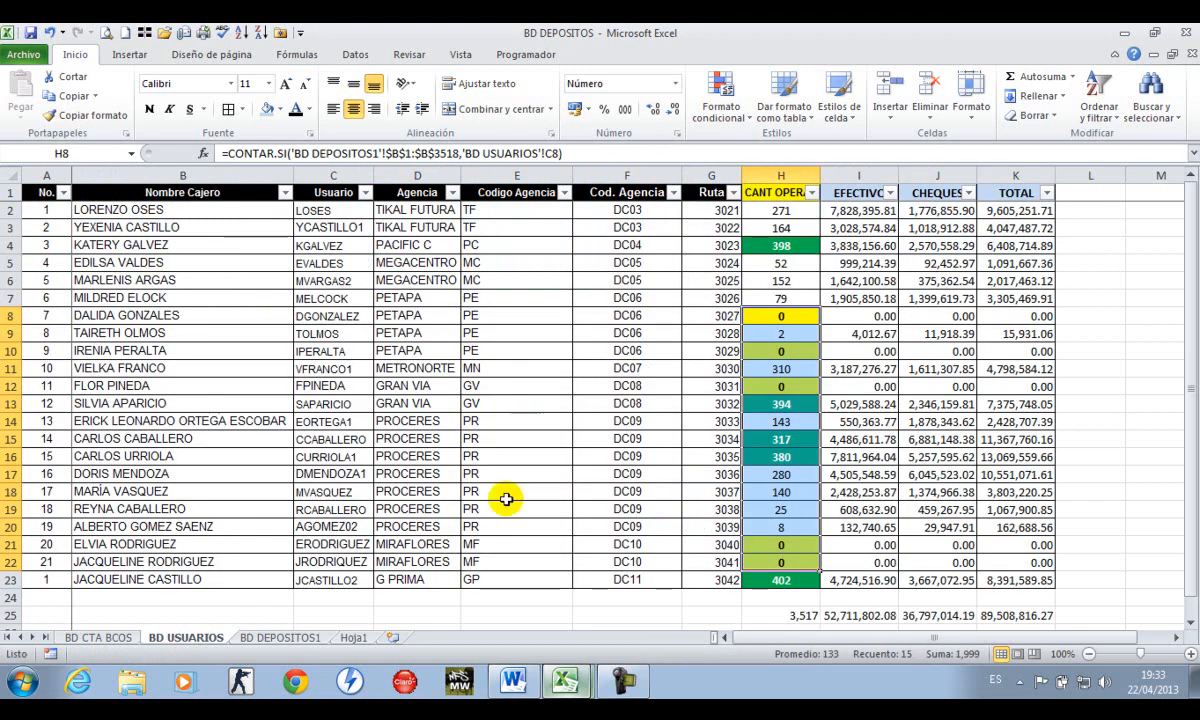
Switch to the CRONOGRAMA - TALLER workbook and mark topic 9, on rules for highest or lowest values, as done with "a"
mouse_move(565, 683)
click(590, 617)
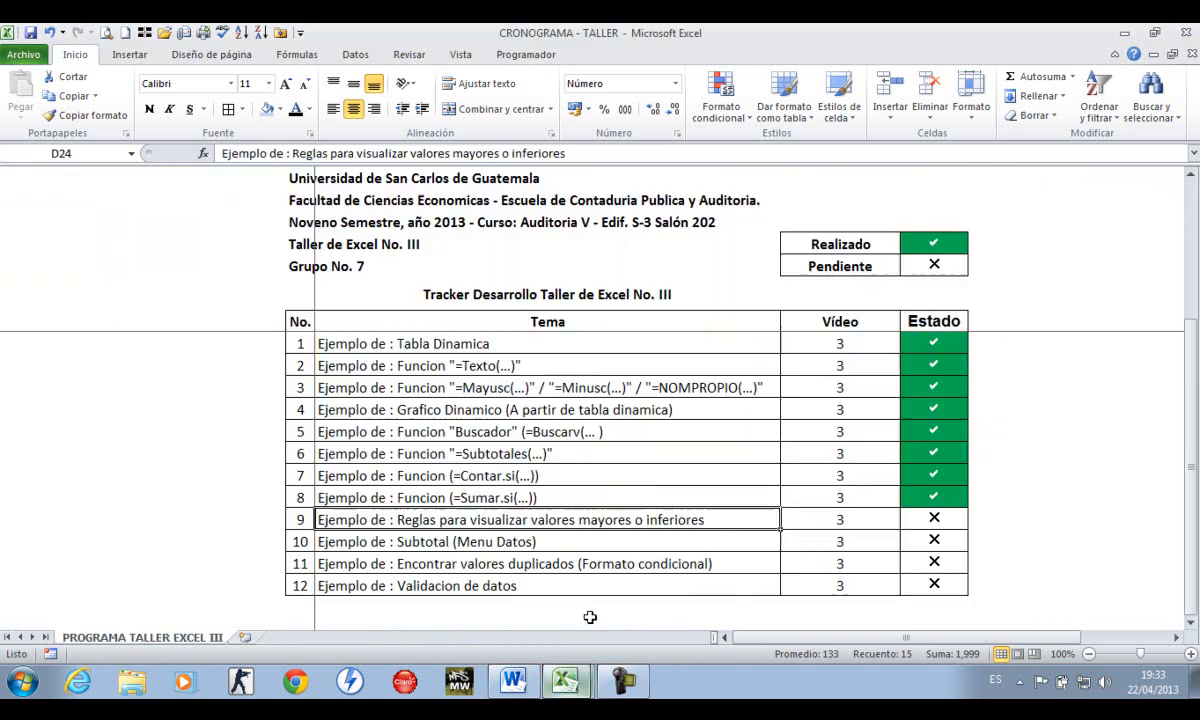
click(934, 519)
key(Left)
key(Left)
key(Right)
key(Left)
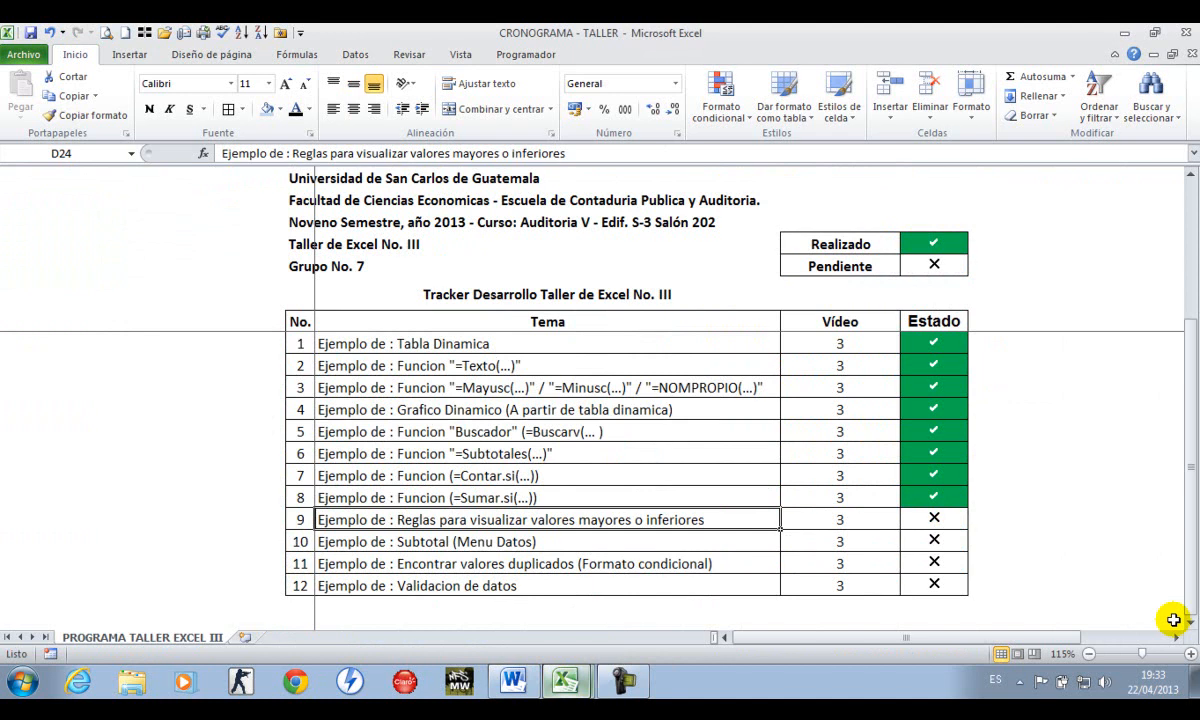
key(Right)
key(Right)
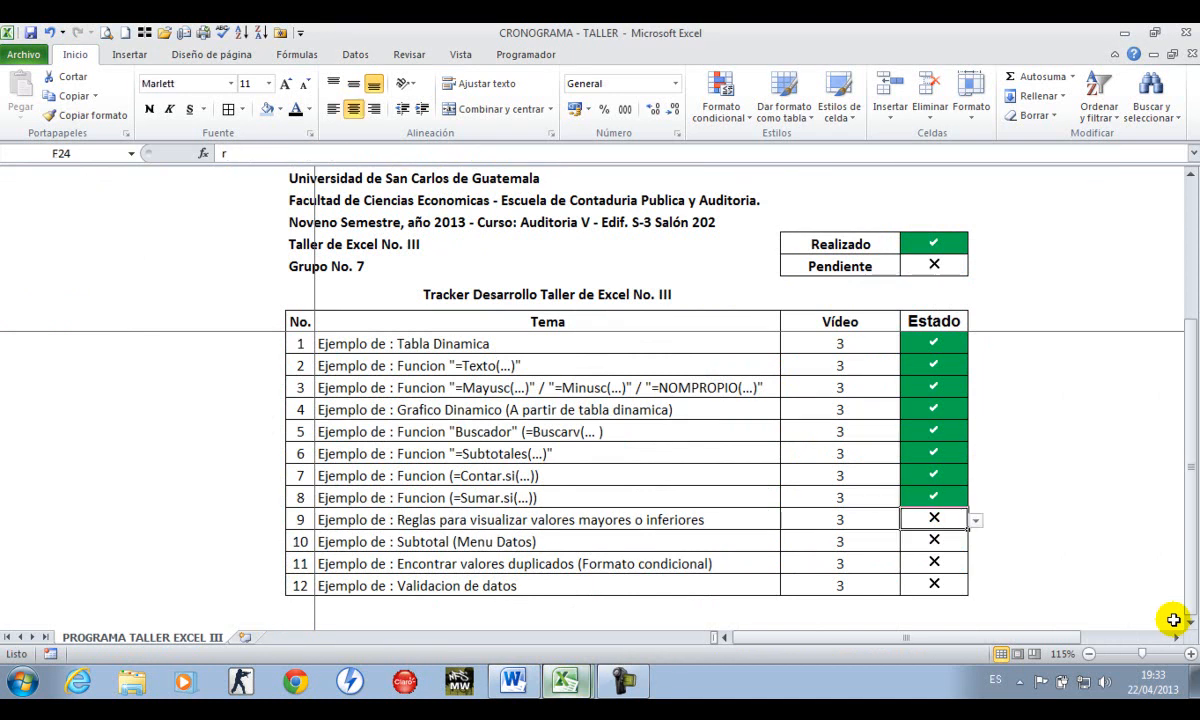
text(a)
key(Return)
Select the next pending topic in the tracker, "Ejemplo de : Subtotal (Menu Datos)"
key(Left)
key(Left)
key(Left)
key(Left)
key(Right)
key(Right)
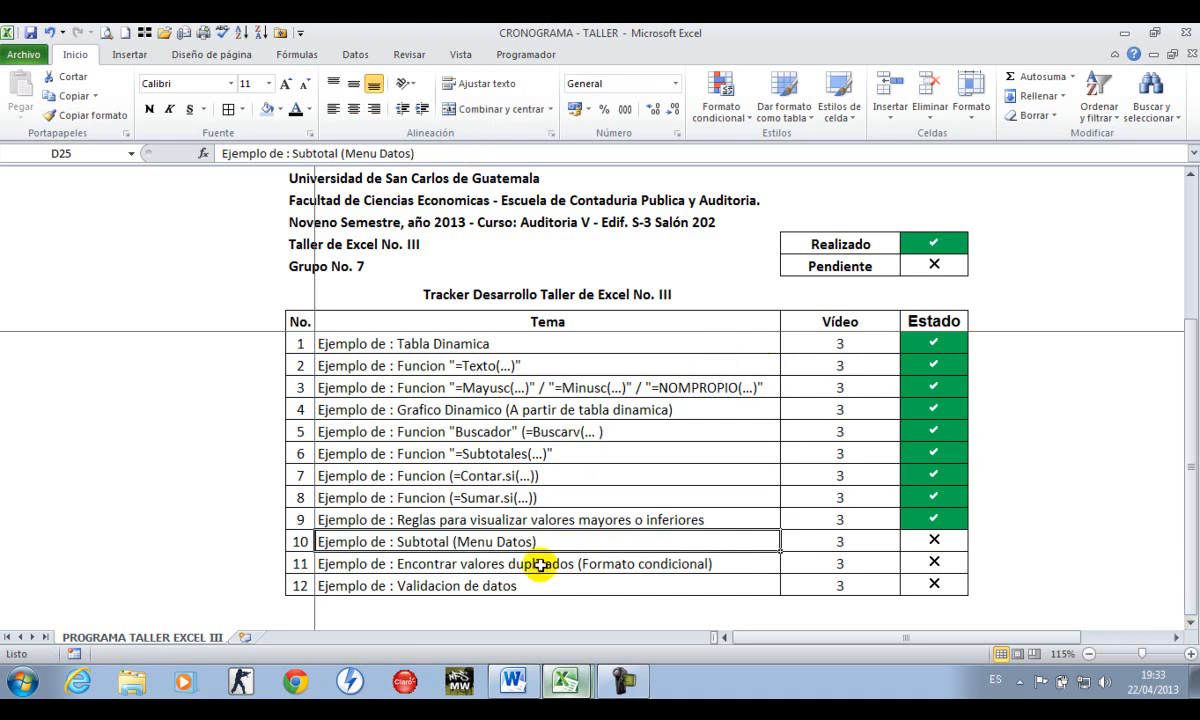
Switch back to the BD DEPOSITOS workbook and go to cell A1 of the BD DEPOSITOS1 sheet
click(560, 642)
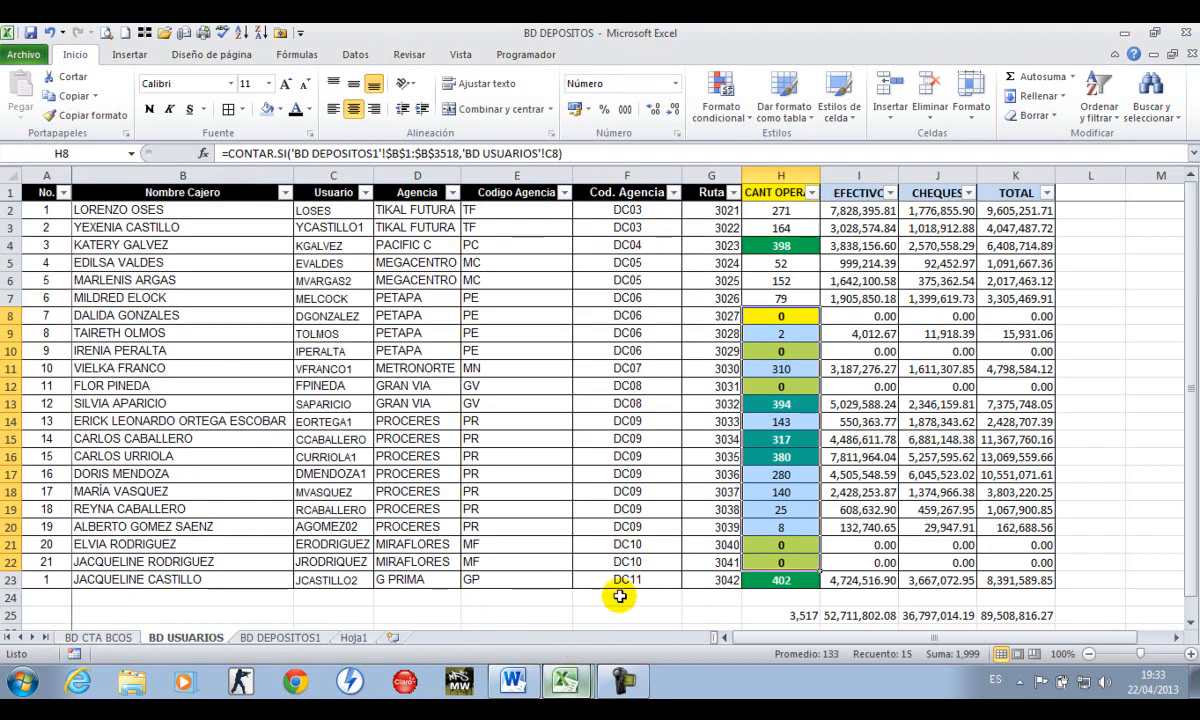
click(541, 372)
key(ctrl+Page_Down)
key(ctrl+Left)
key(ctrl+Up)
key(ctrl+Up)
key(Right)
key(Right)
key(Right)
key(Right)
key(Right)
key(Right)
key(Right)
key(ctrl+Left)
key(Right)
key(Left)
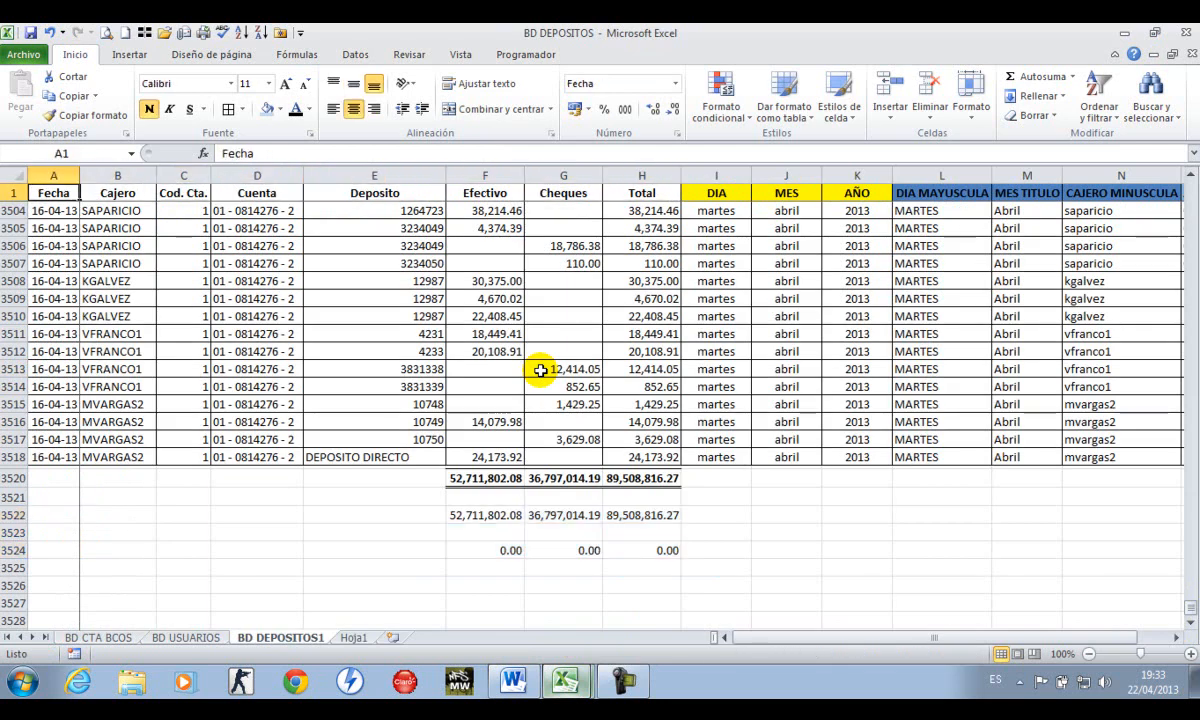
key(ctrl+Home)
key(Up)
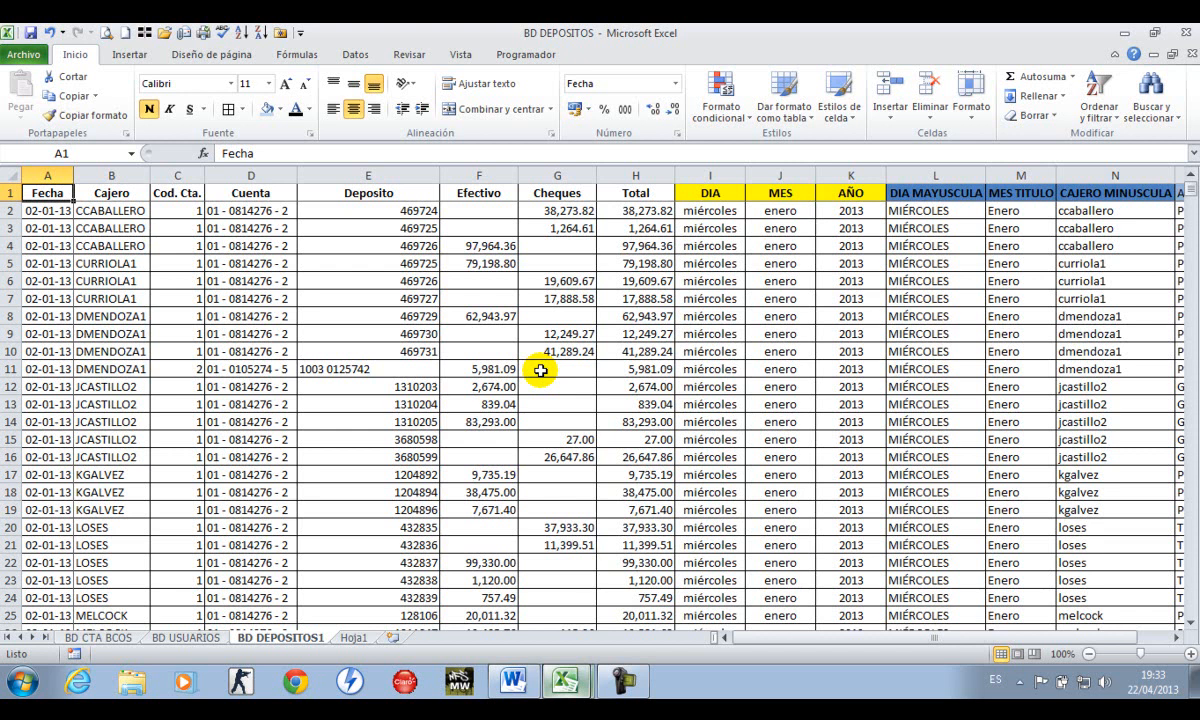
Select the whole deposit table A1:O3518, from Fecha through AGENCIA, and open the Sort dialog for it
key(ctrl+shift+Down)
scroll(540, 370, down, 3)
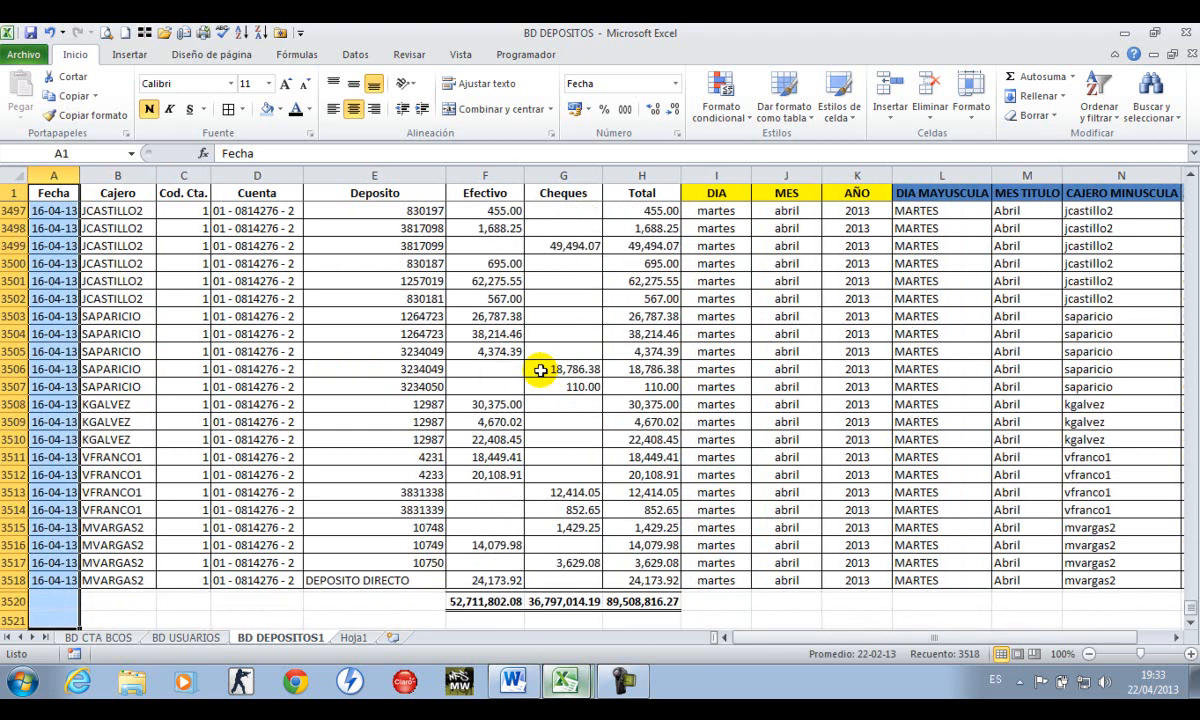
key(ctrl+shift+Right)
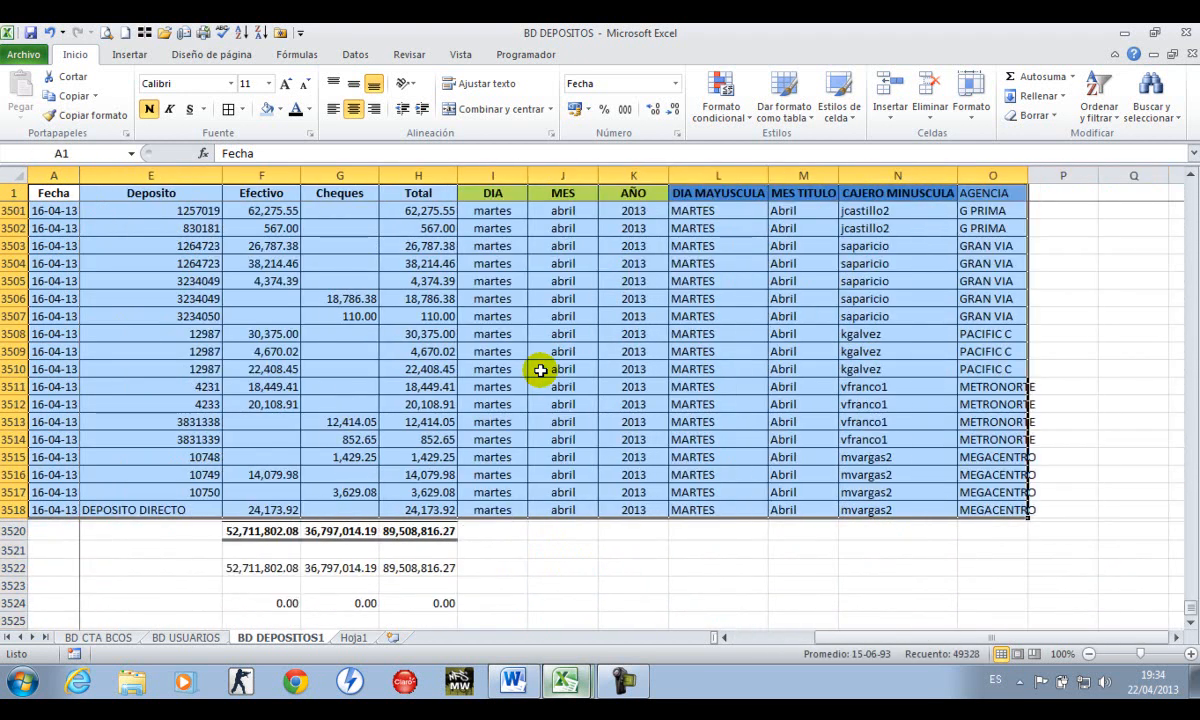
click(355, 54)
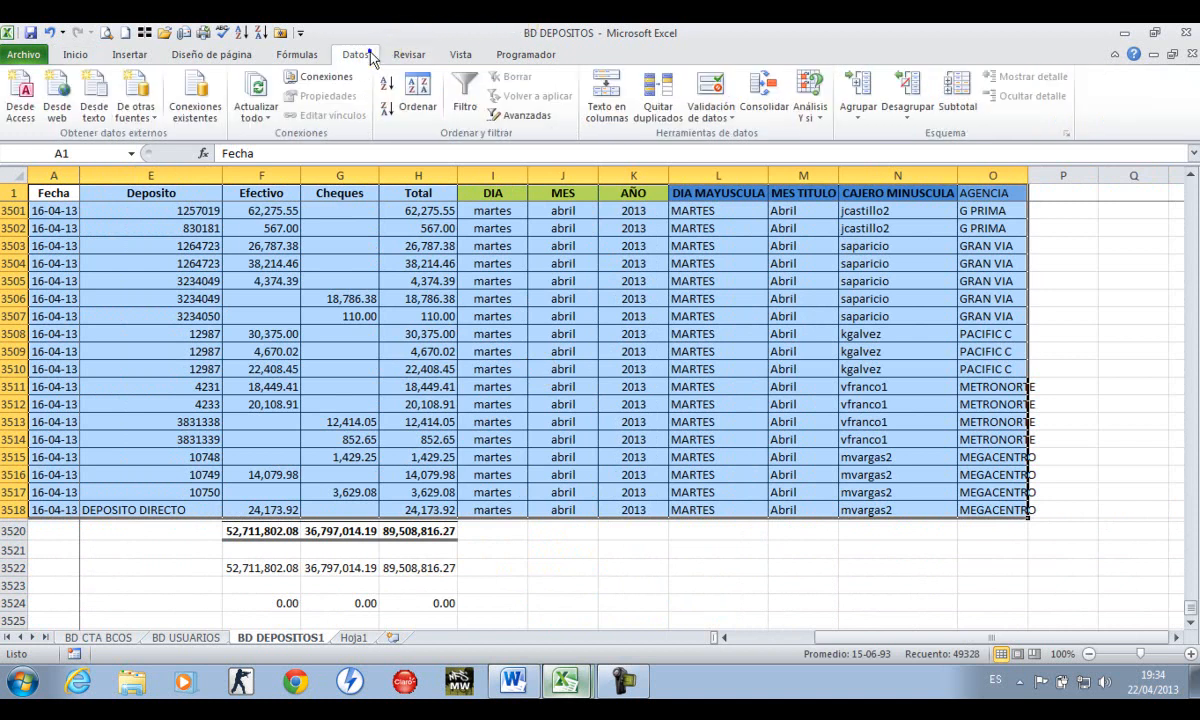
click(420, 88)
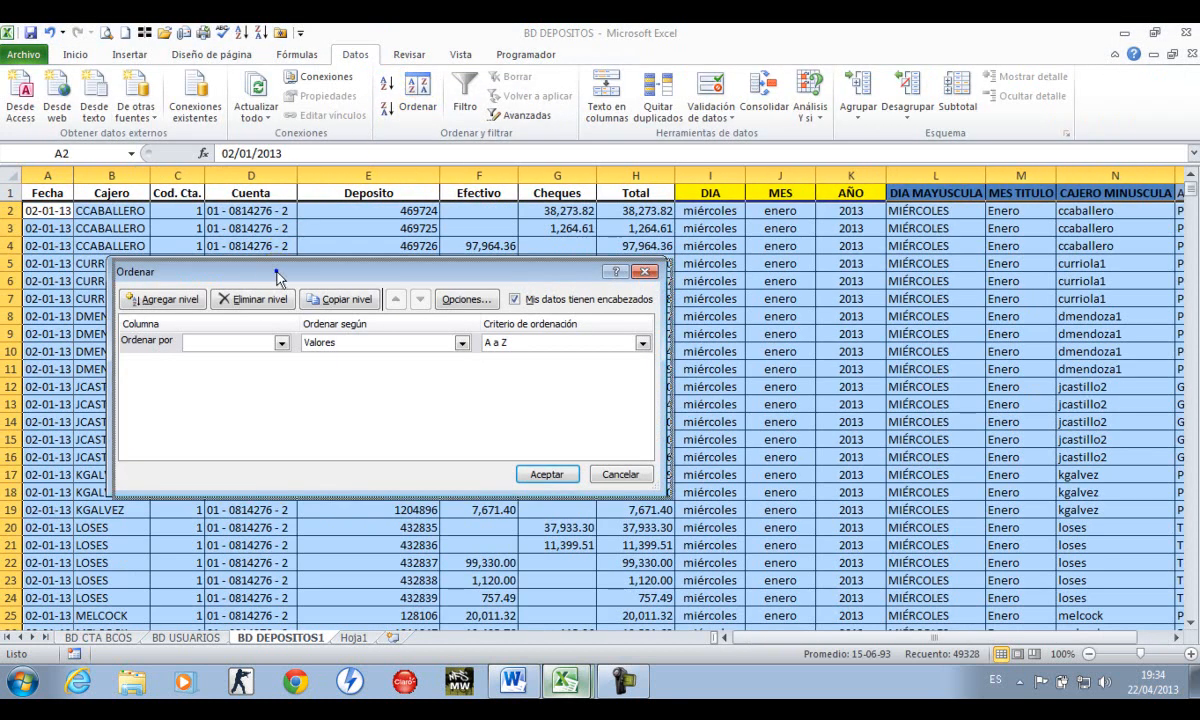
Set the first sort level of the deposit table to Cuenta, by values from A to Z
drag(276, 268, 375, 255)
click(376, 337)
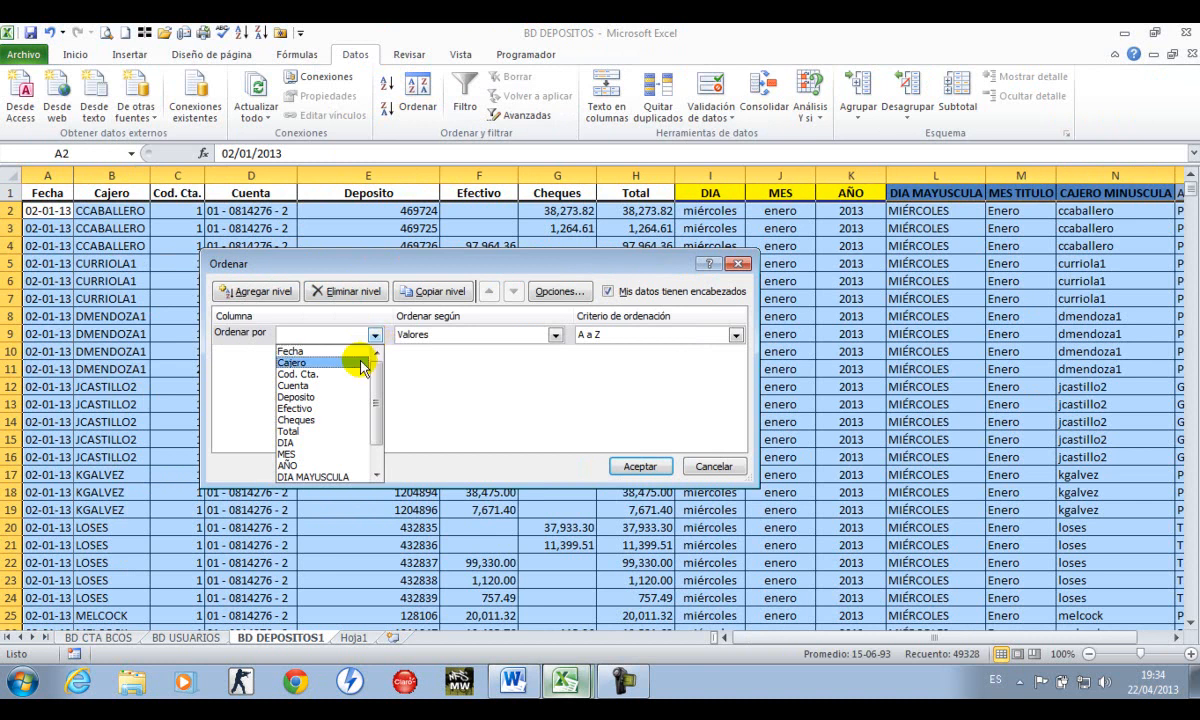
drag(376, 394, 394, 369)
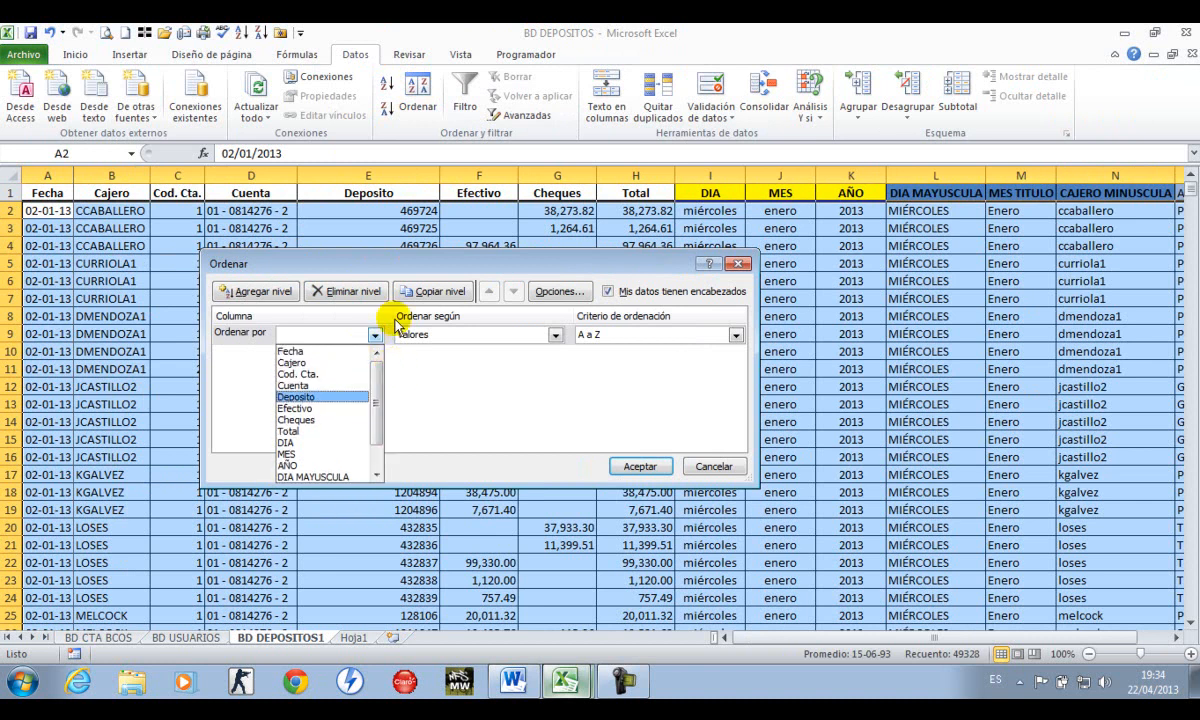
click(418, 260)
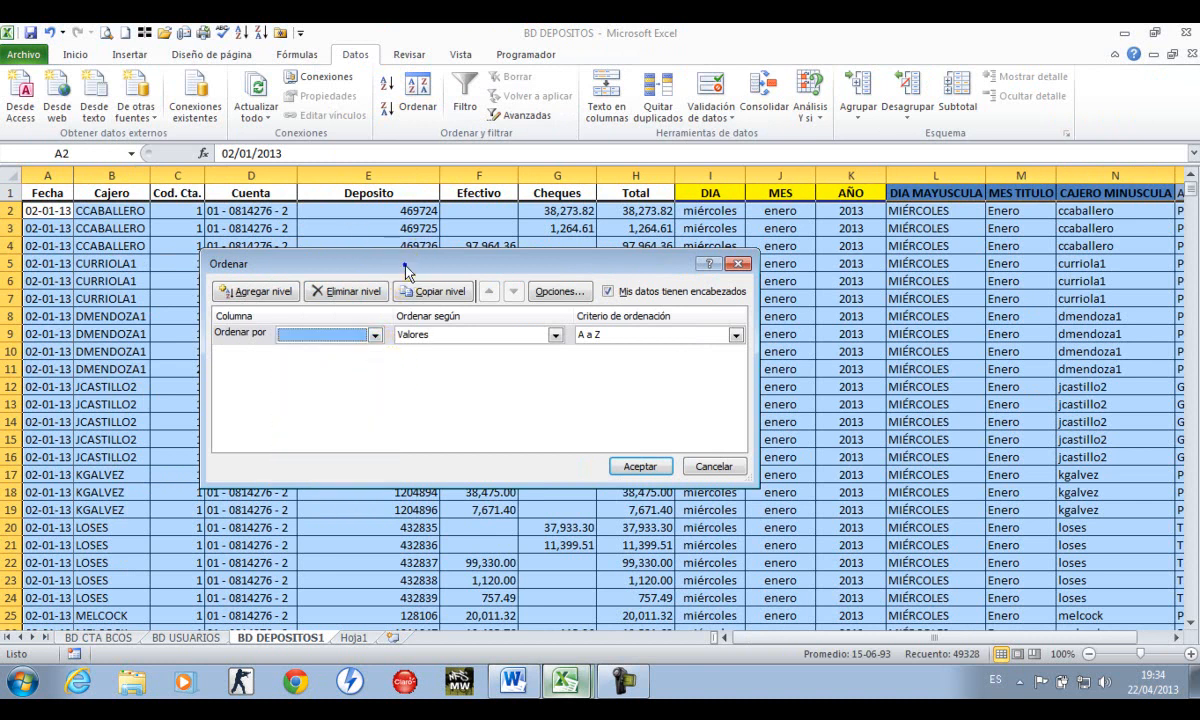
drag(405, 265, 522, 249)
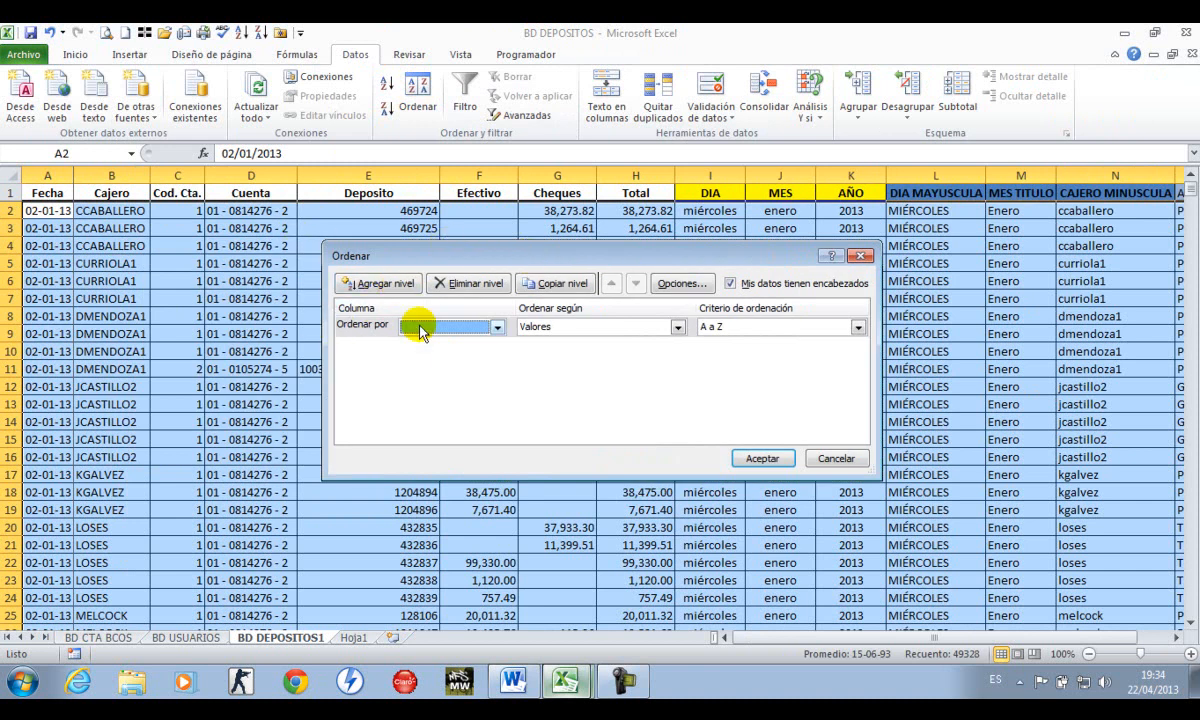
click(497, 327)
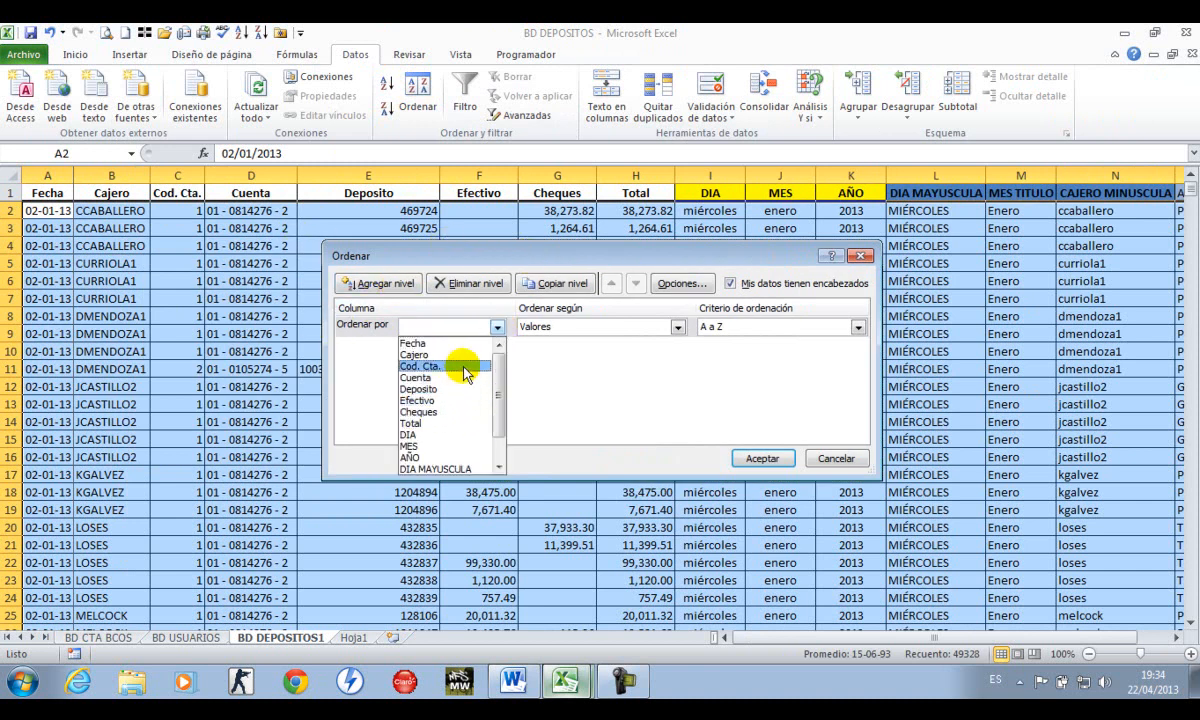
mouse_move(499, 394)
mouse_down()
mouse_move(500, 430)
mouse_move(498, 376)
mouse_up()
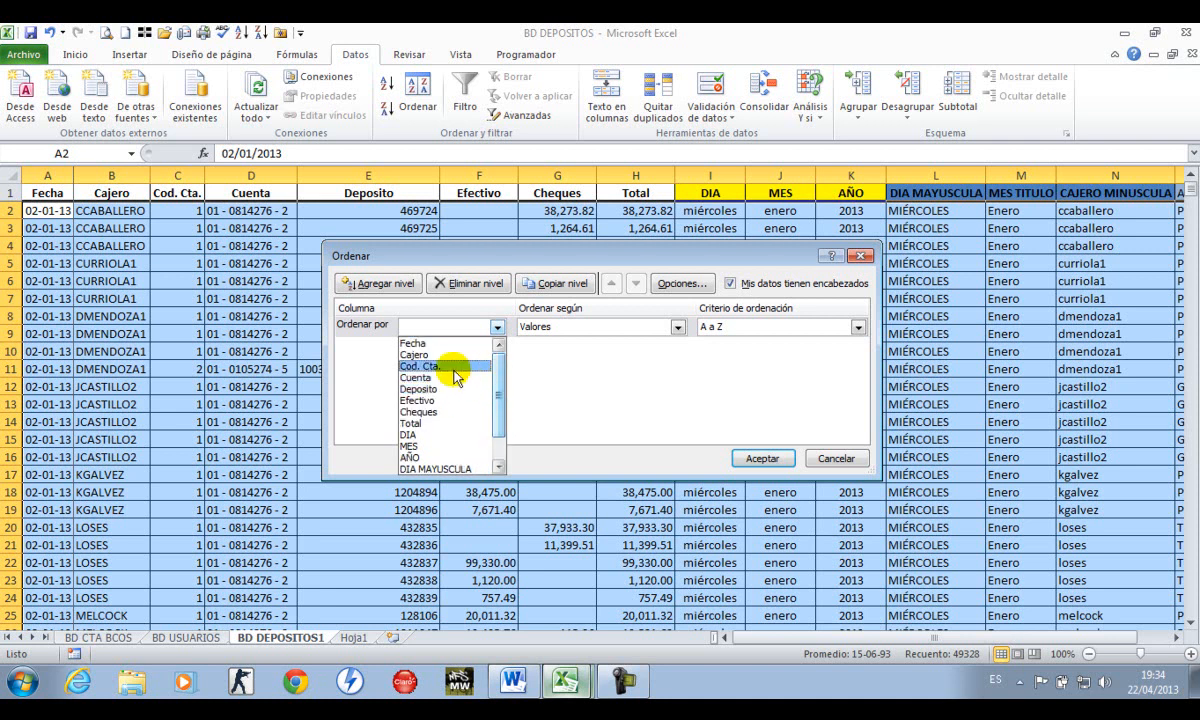
click(454, 377)
Add the sort levels Cajero, A to Z, and Fecha, oldest to newest, below Cuenta and apply the sort
click(374, 284)
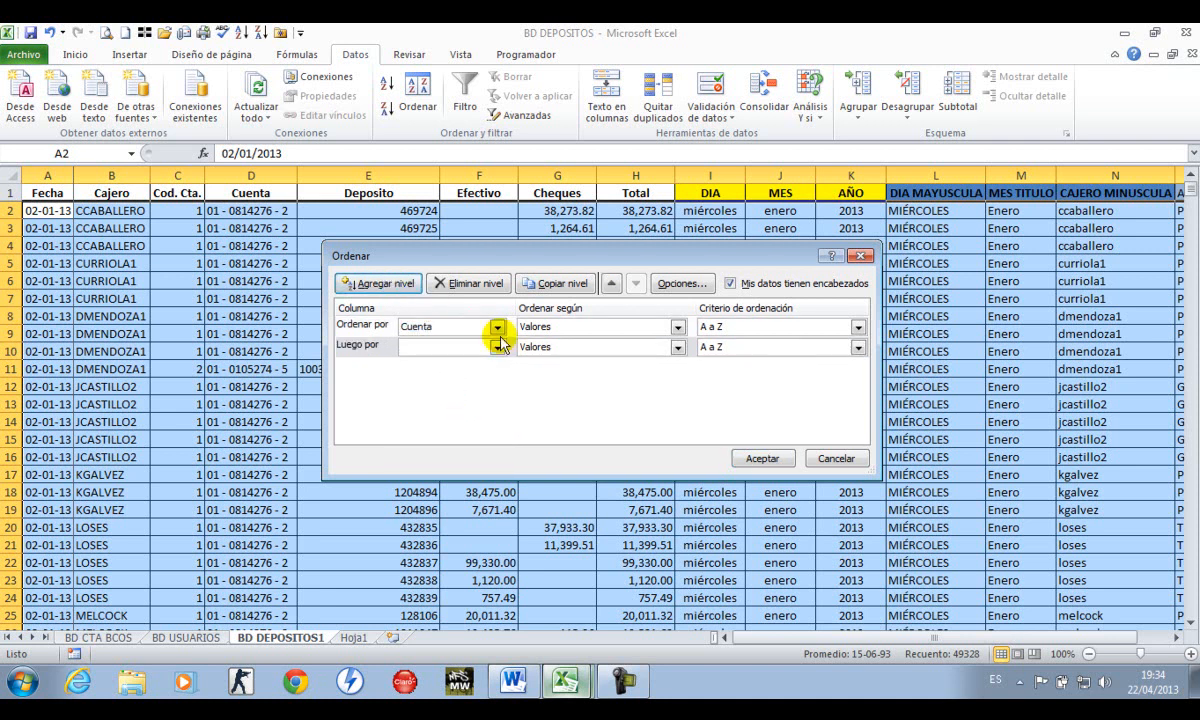
click(497, 348)
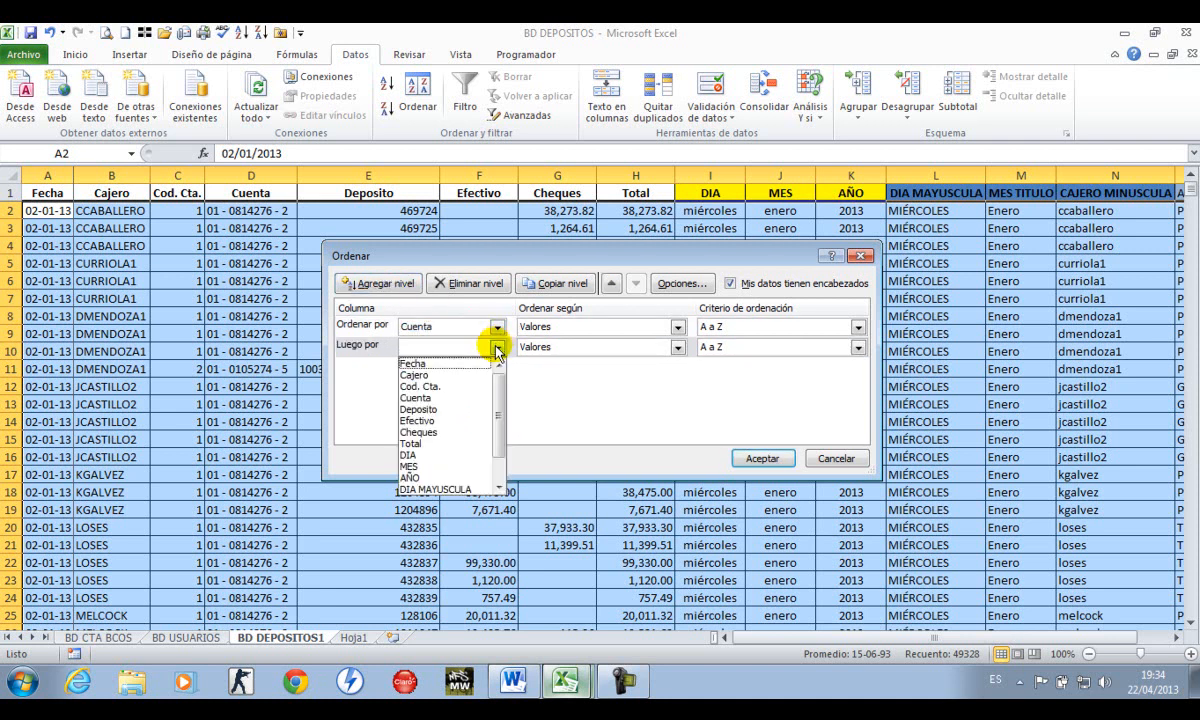
click(452, 376)
click(374, 284)
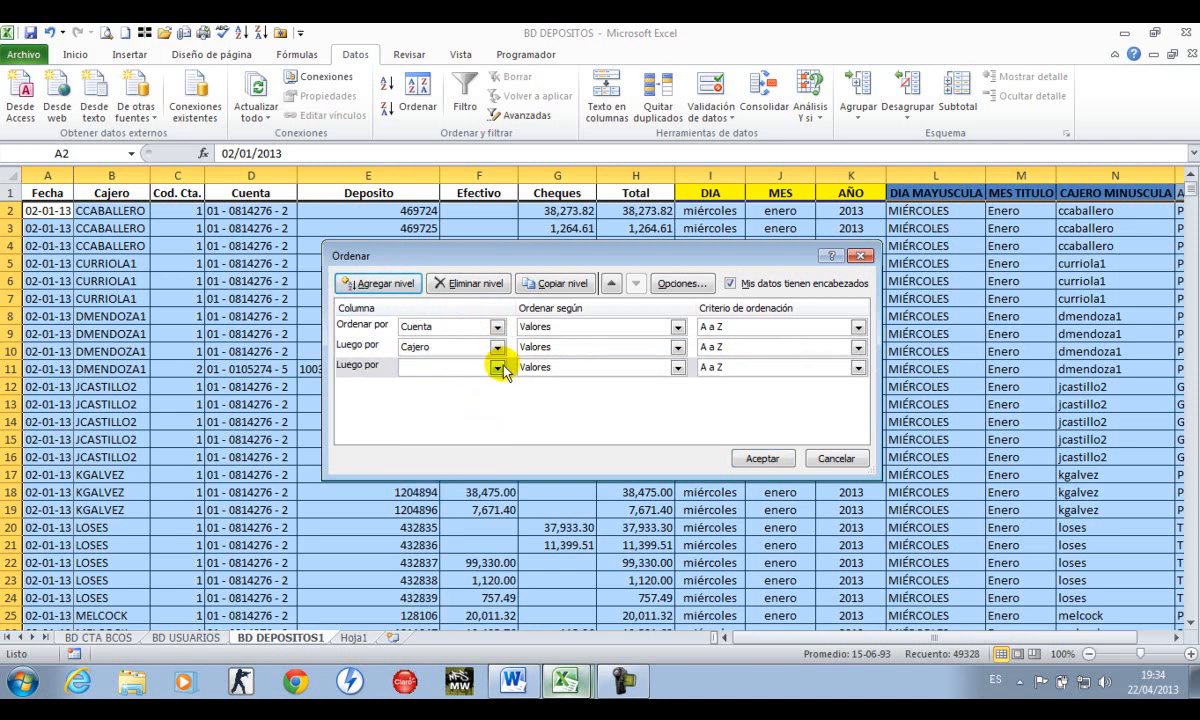
click(497, 368)
click(445, 383)
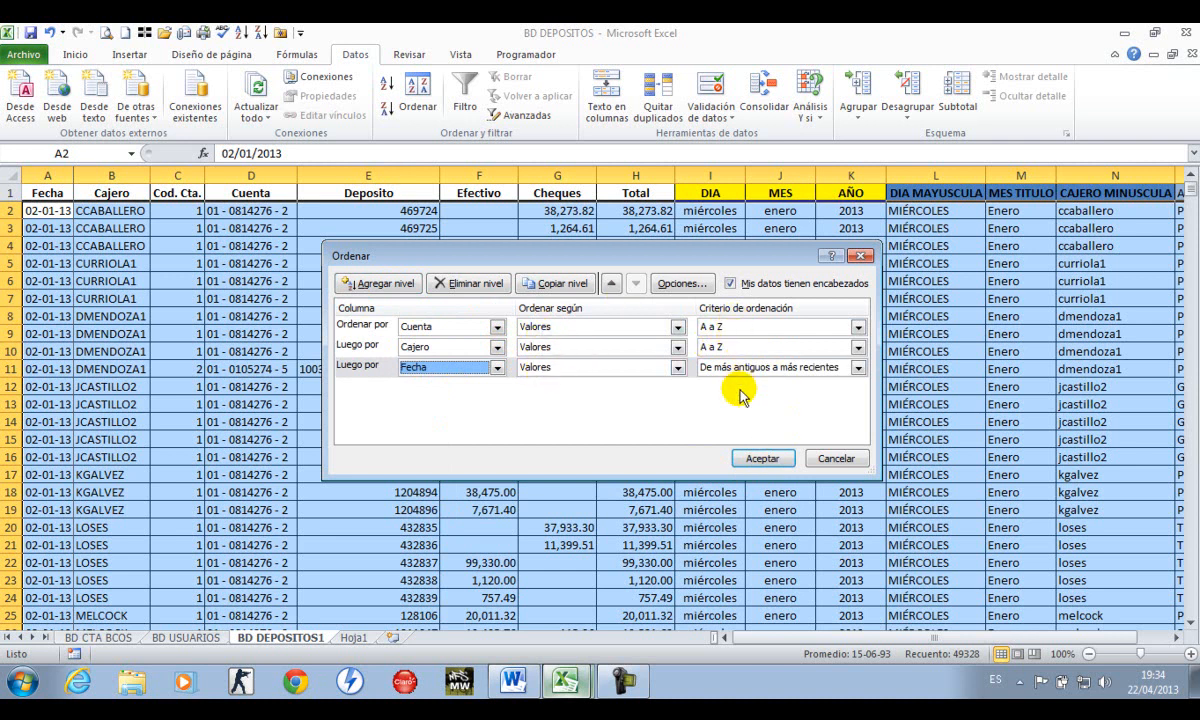
click(758, 462)
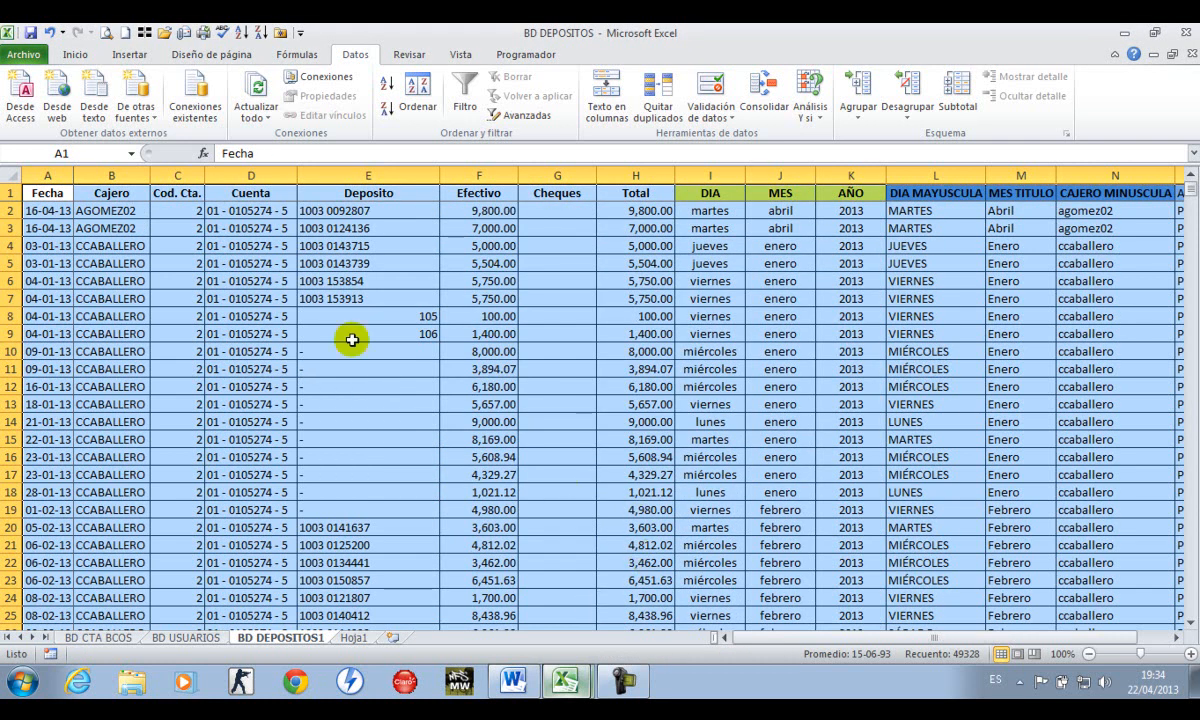
Examine the sorted deposit table across its headings to AGENCIA and down past its last record
click(279, 434)
key(Home)
key(ctrl+Home)
key(Down)
key(Up)
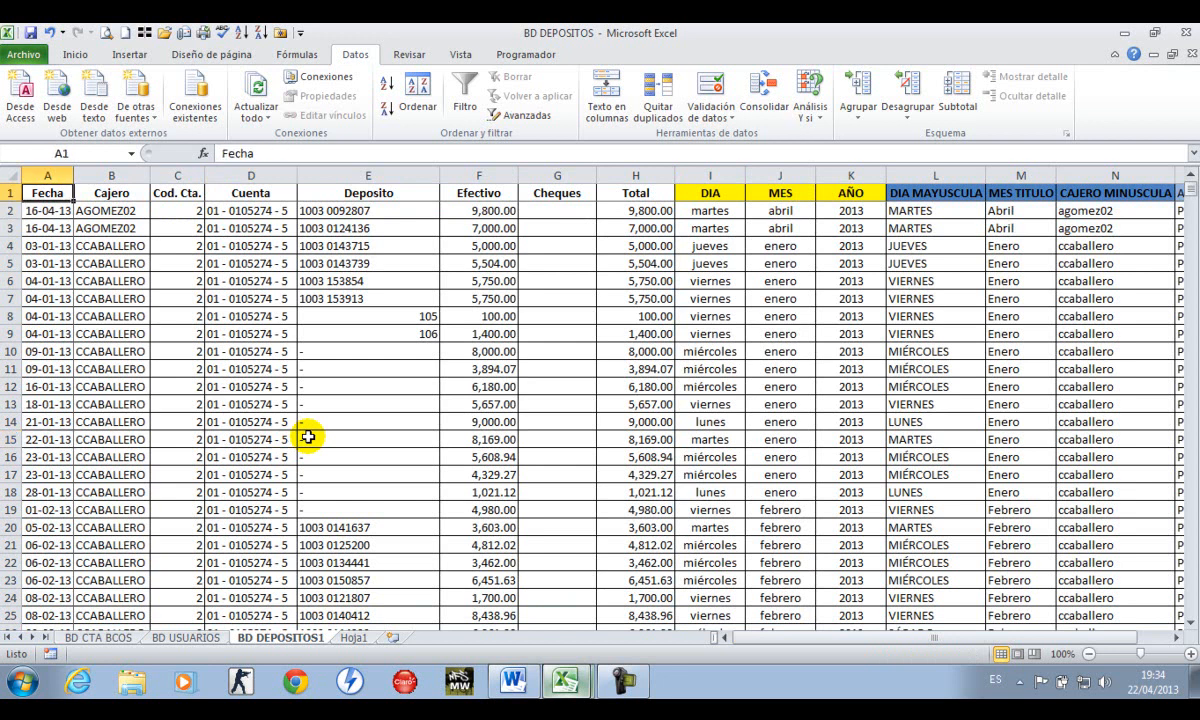
scroll(308, 437, right, 1)
key(Right)
key(Right)
key(Right)
key(ctrl+Right)
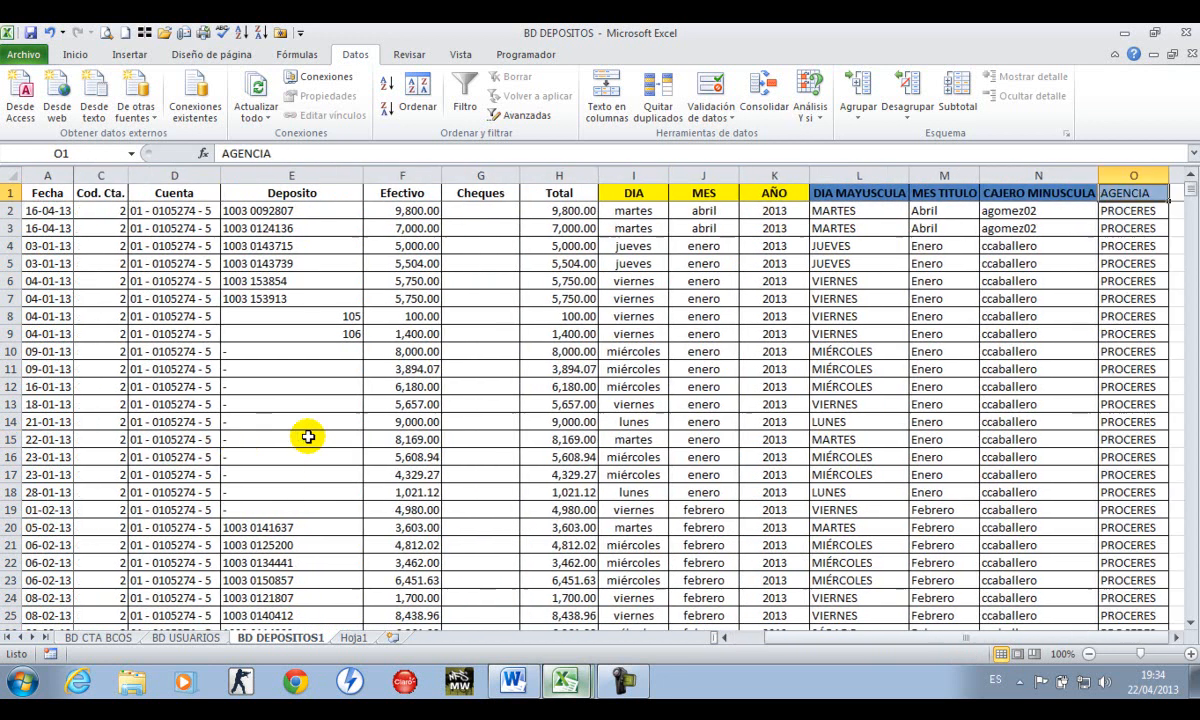
key(Home)
key(Down)
key(ctrl+Down)
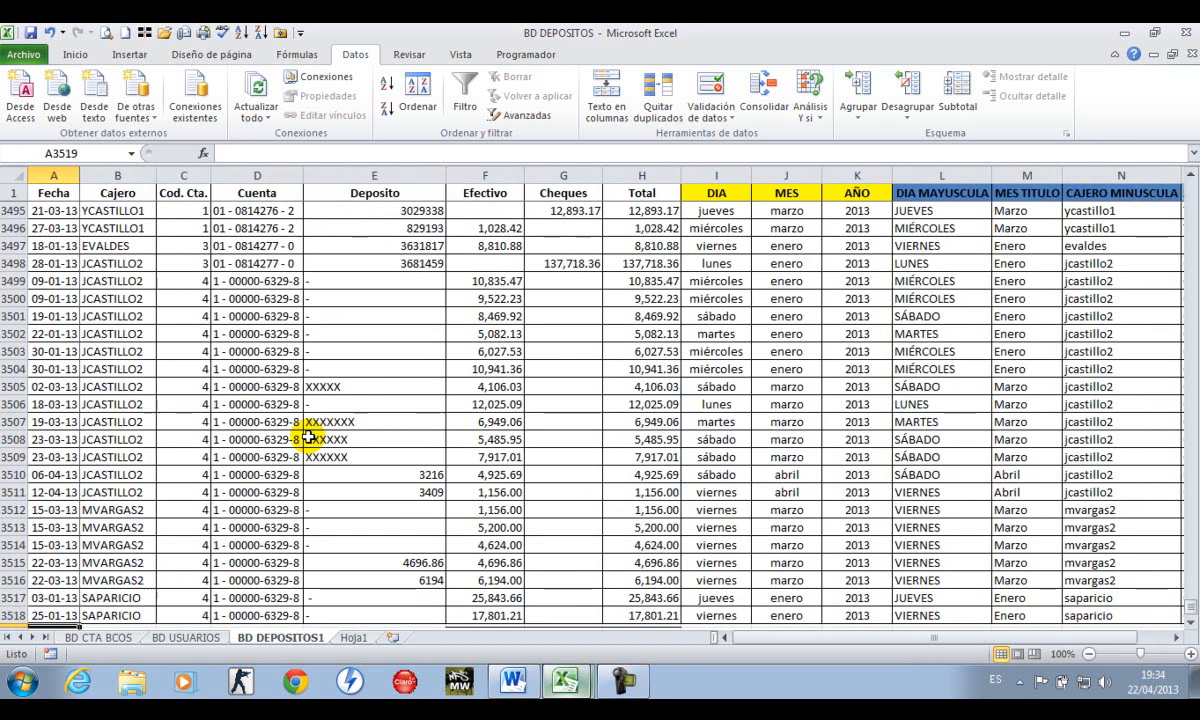
key(Down)
key(Down)
key(Down)
key(Down)
key(Down)
key(Down)
key(Down)
Return to cell A1 and select the whole deposit table A1:O3518, from Fecha through AGENCIA
key(ctrl+Up)
key(ctrl+Up)
key(Right)
key(Left)
key(ctrl+shift+Down)
key(ctrl+shift+Right)
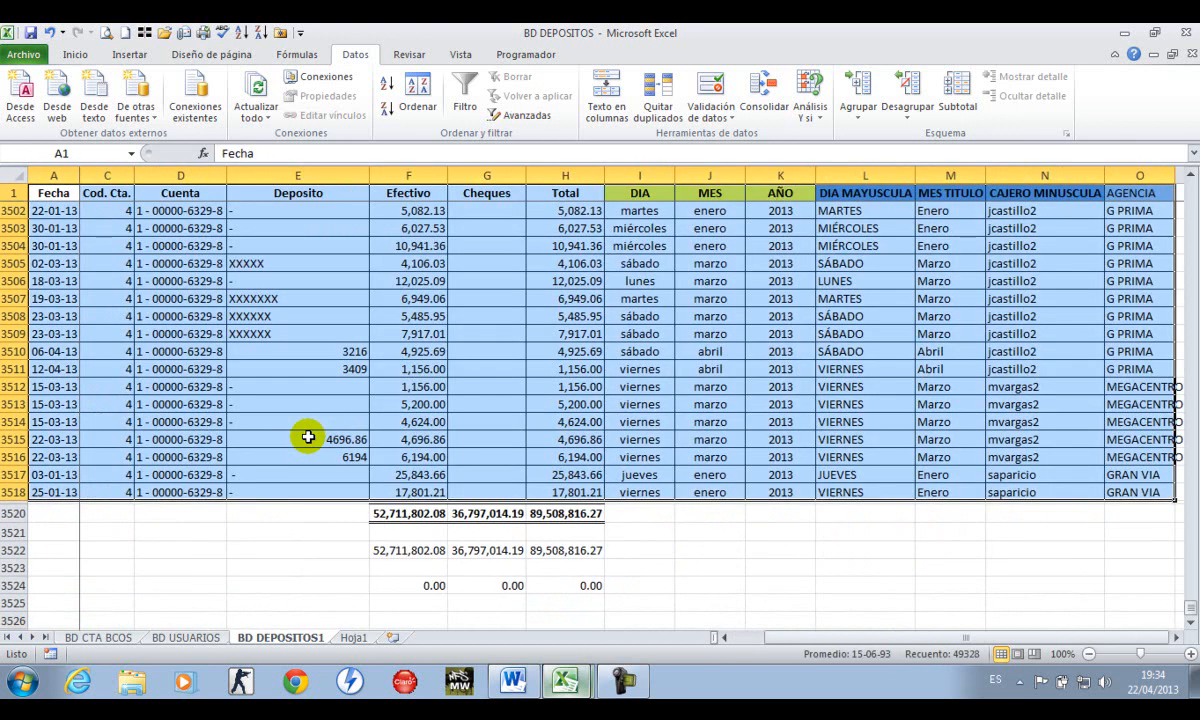
key(Left)
key(ctrl+shift+Down)
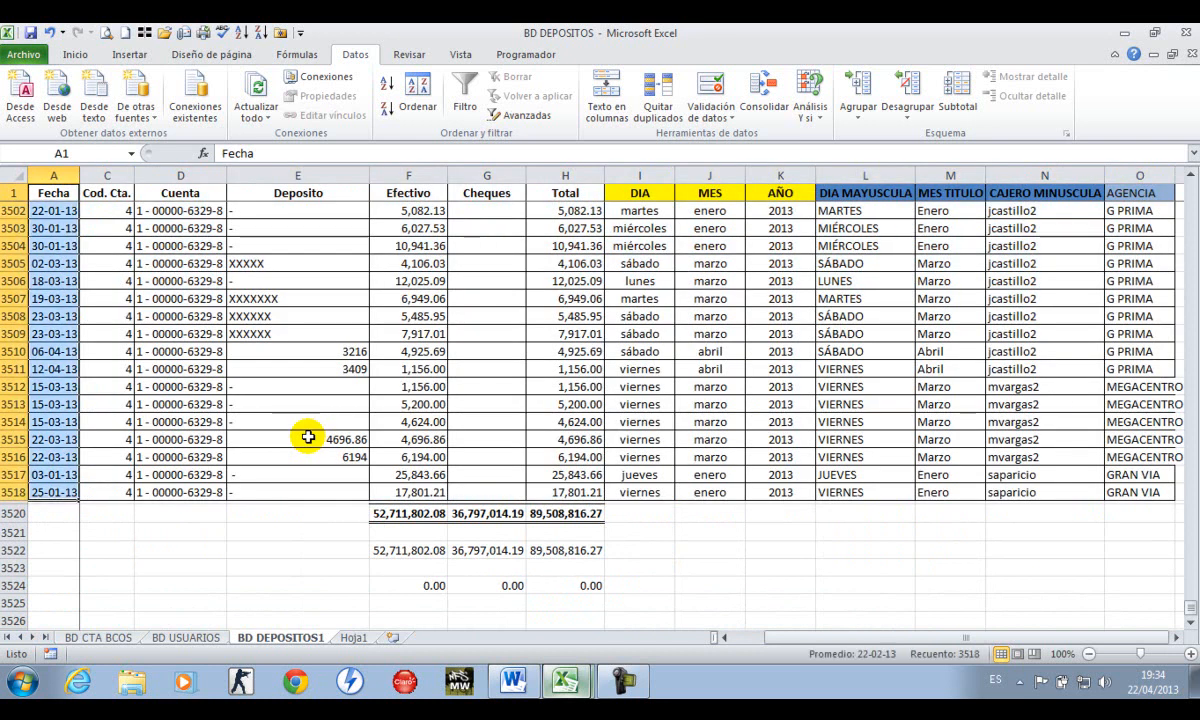
key(ctrl+shift+Right)
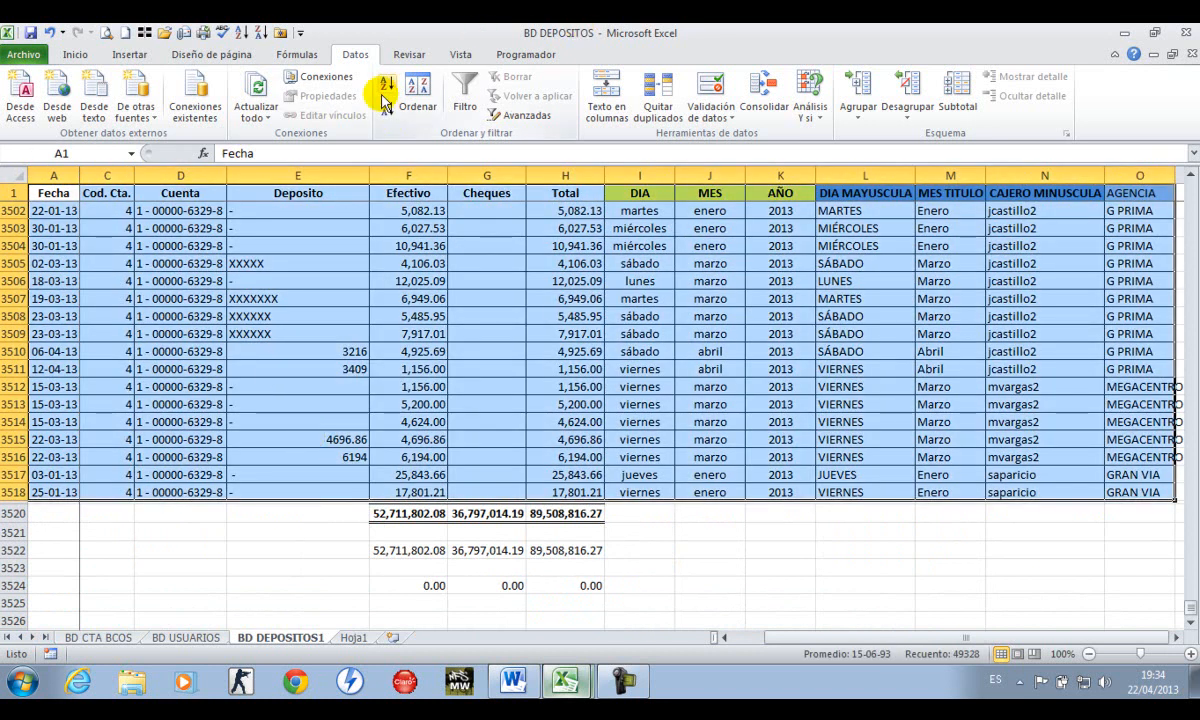
Start a Subtotal on the selected table and set it to group at each change in Cuenta
double_click(363, 64)
click(363, 60)
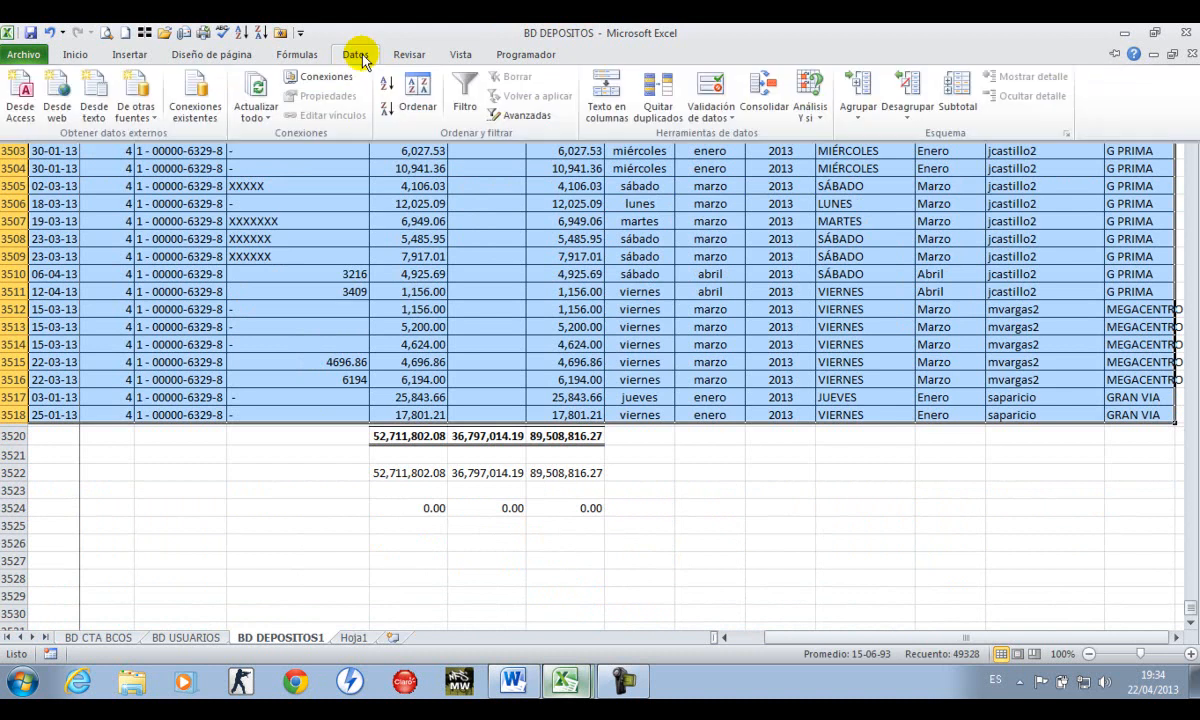
click(958, 110)
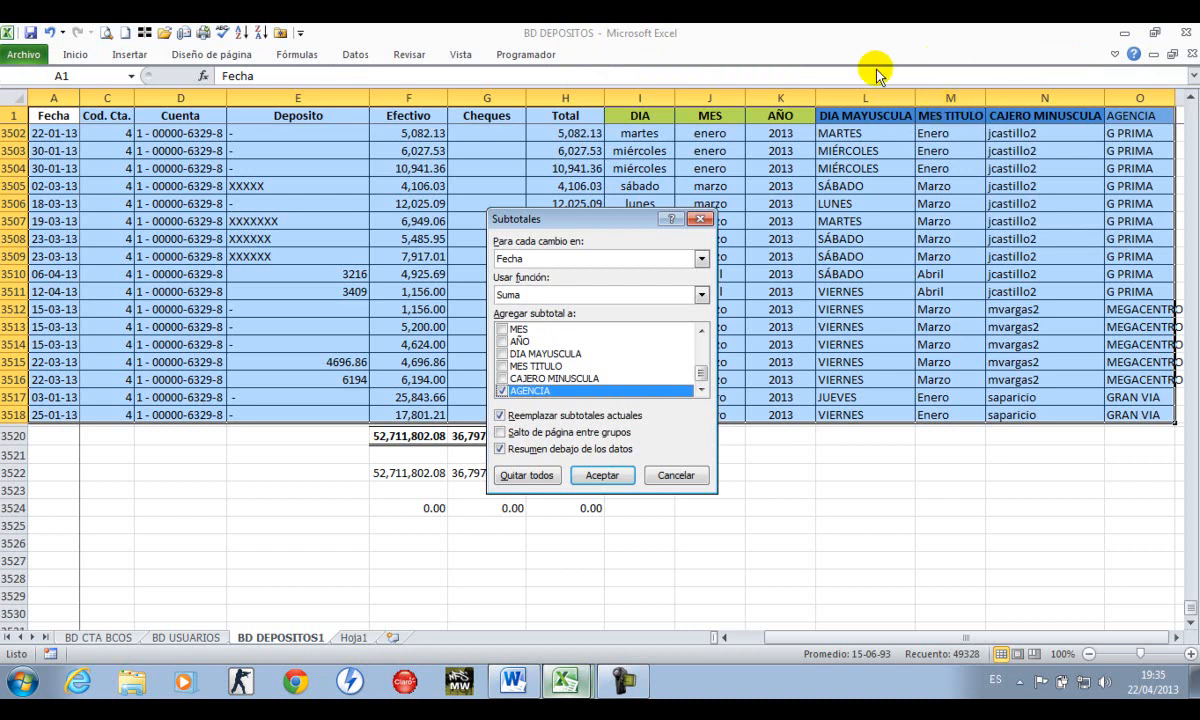
click(700, 259)
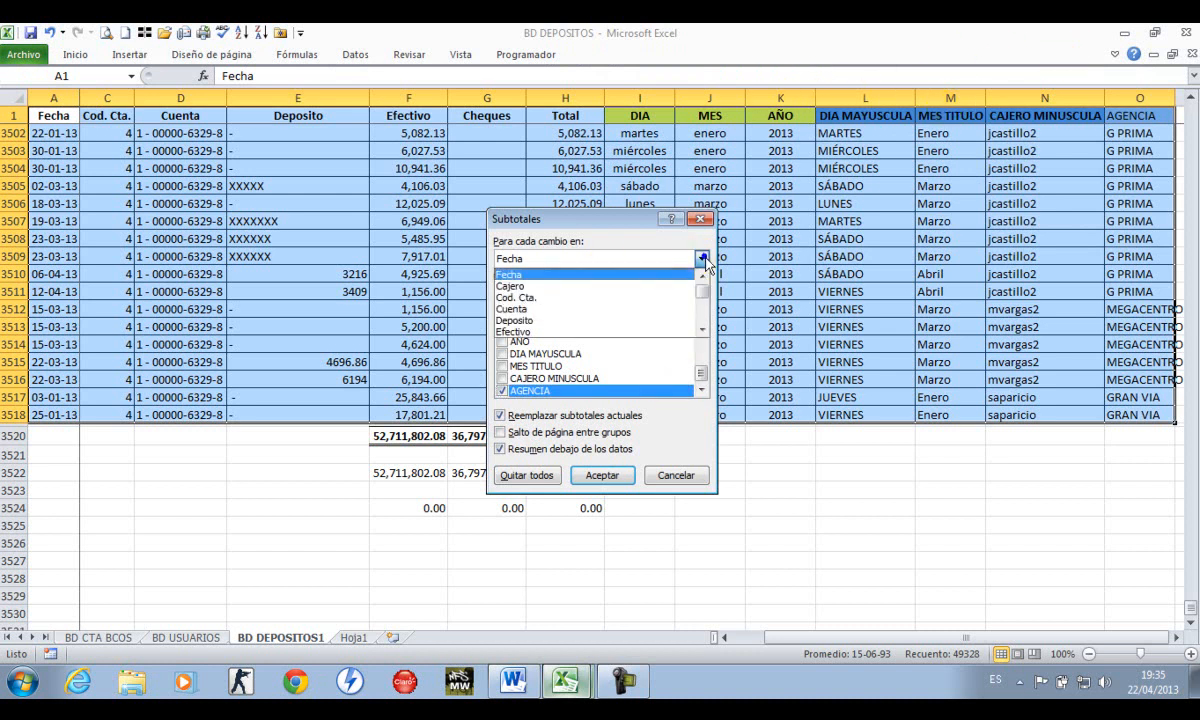
click(600, 310)
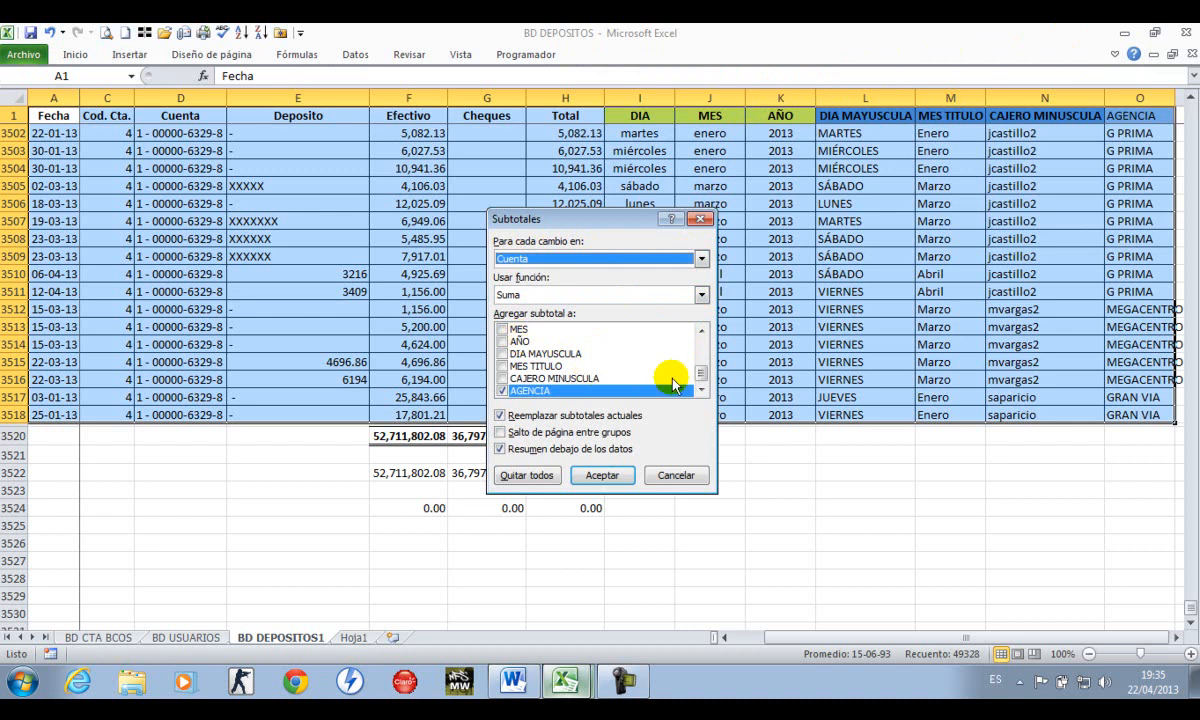
Exclude AGENCIA from the subtotals, add Suma subtotals for Efectivo, Cheques and Total, and apply them
click(501, 390)
click(692, 367)
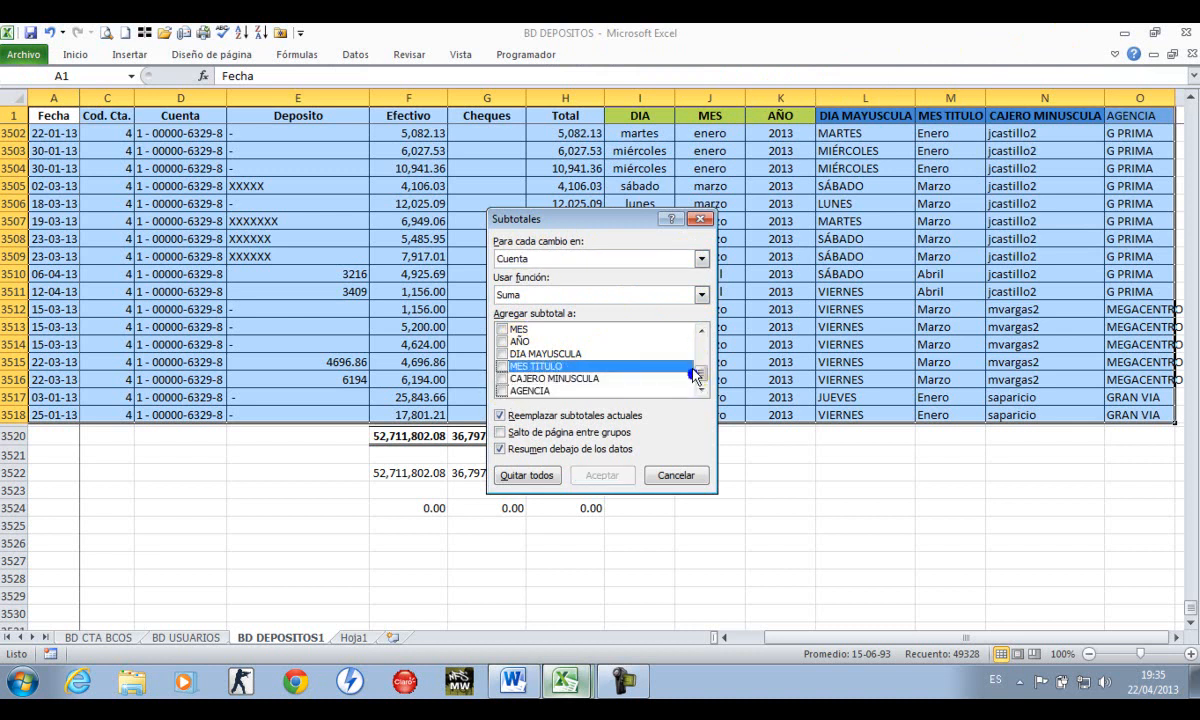
scroll(702, 376, up, 3)
click(702, 390)
click(702, 390)
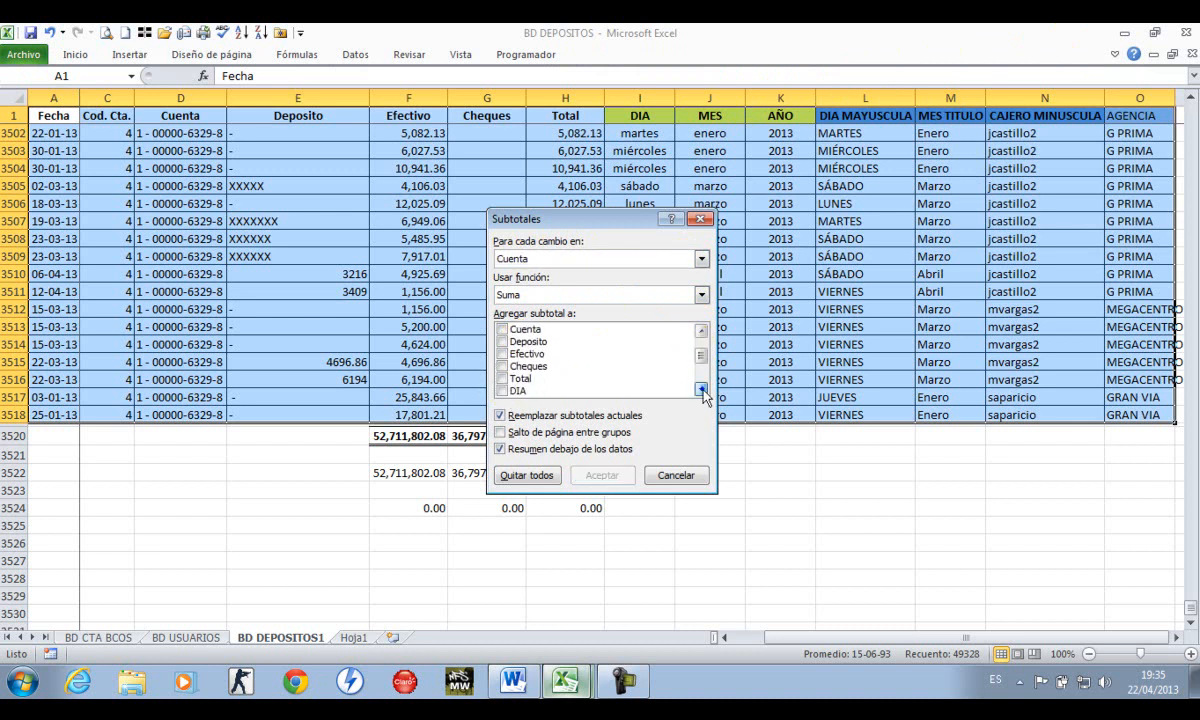
click(501, 354)
click(501, 366)
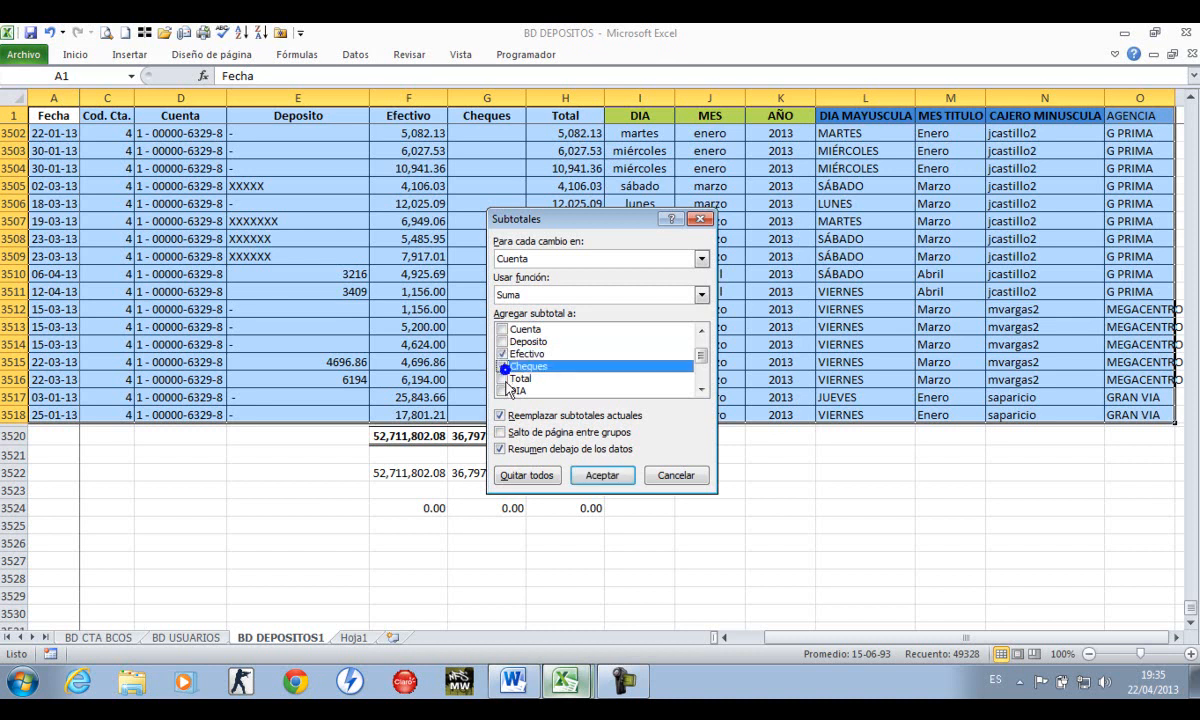
click(501, 378)
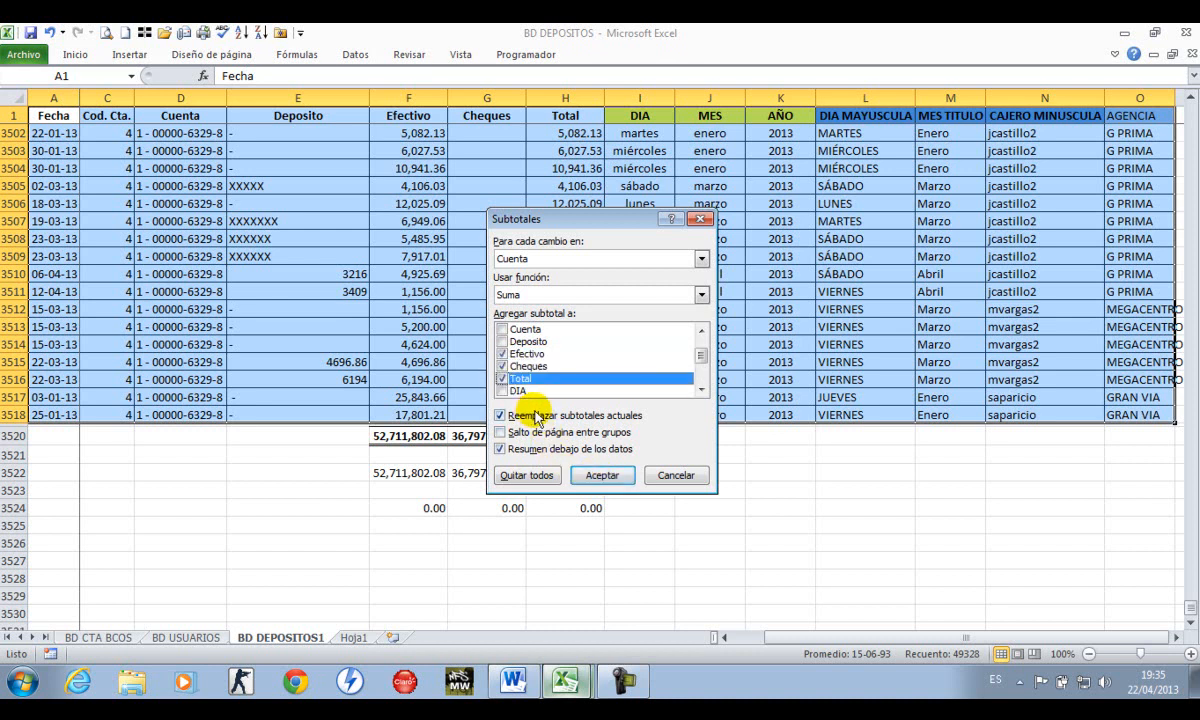
click(610, 476)
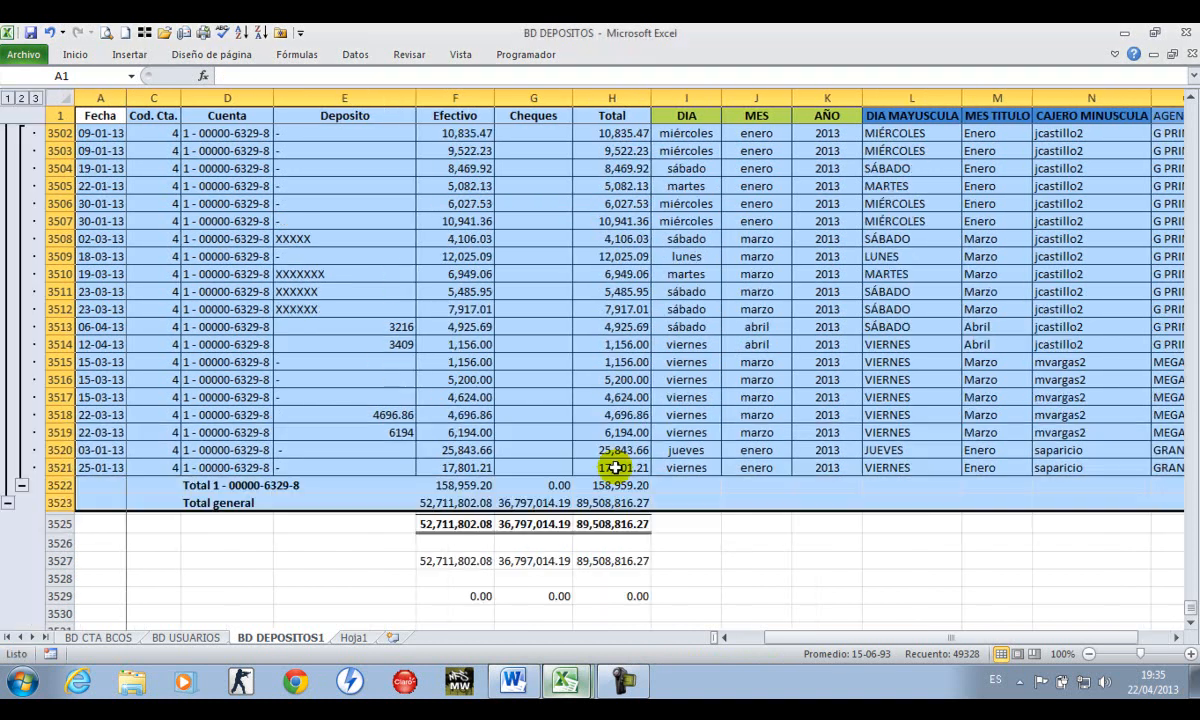
Examine the subtotal rows per Cuenta from the end of the table up to its first records
click(295, 318)
key(Left)
key(Left)
key(Left)
key(Left)
key(ctrl+Up)
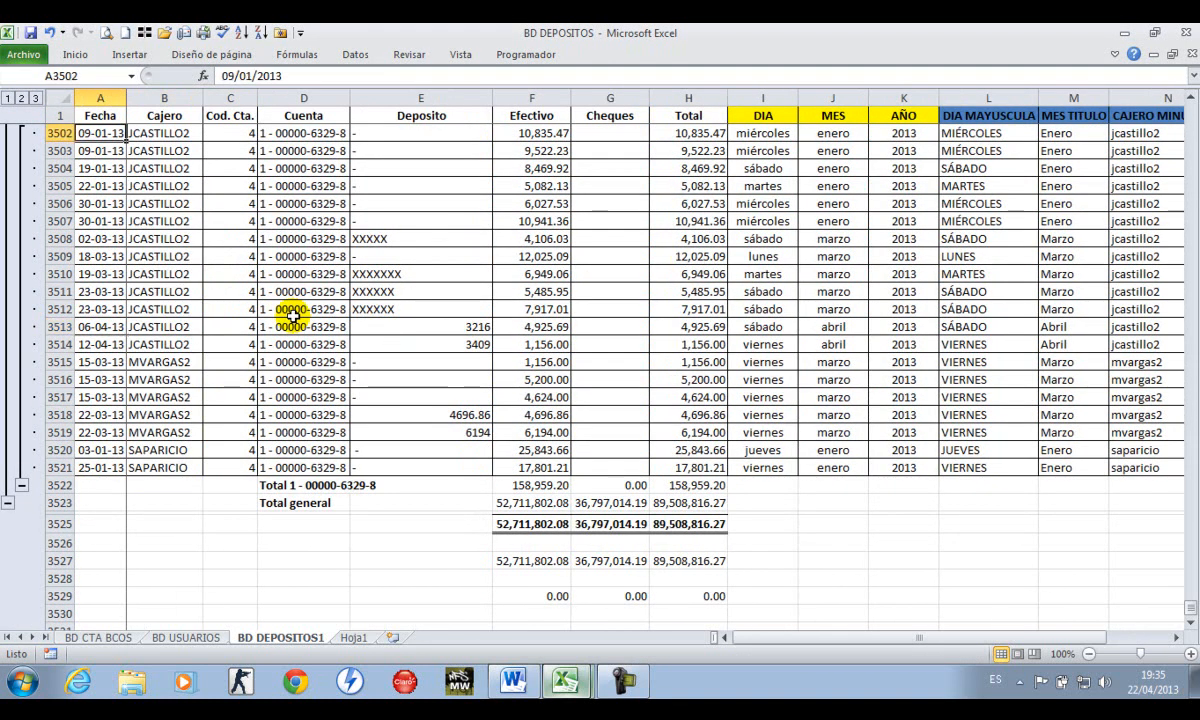
key(ctrl+Up)
key(ctrl+Up)
key(ctrl+Up)
key(ctrl+Up)
key(ctrl+Up)
key(ctrl+Up)
key(ctrl+Up)
key(ctrl+Up)
key(ctrl+Up)
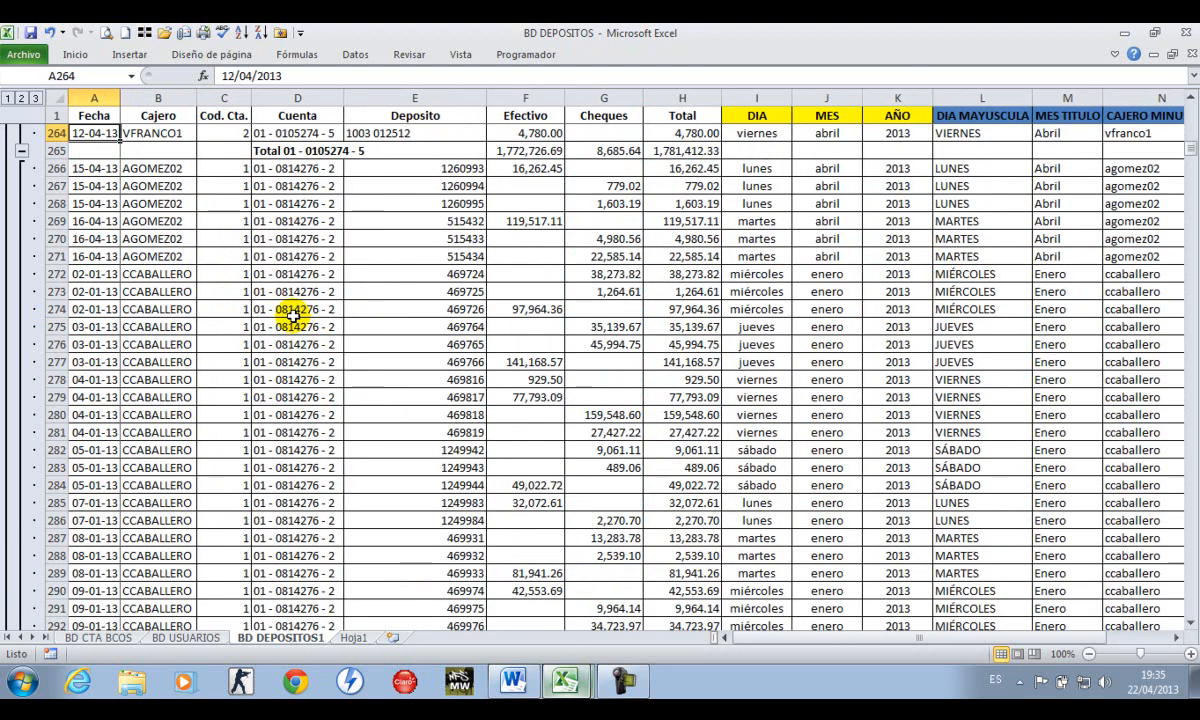
key(Down)
key(Down)
key(Down)
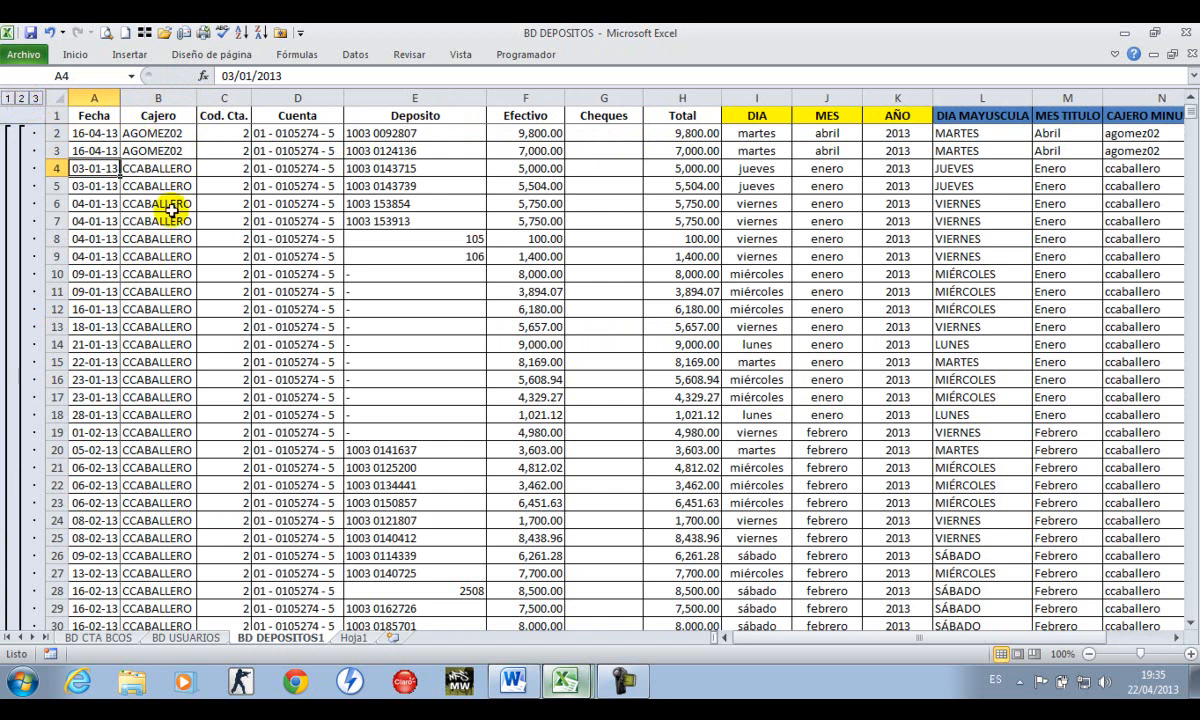
Switch the outline through levels 1, 2 and 3, ending on level 2 with only the account totals and grand total
click(9, 98)
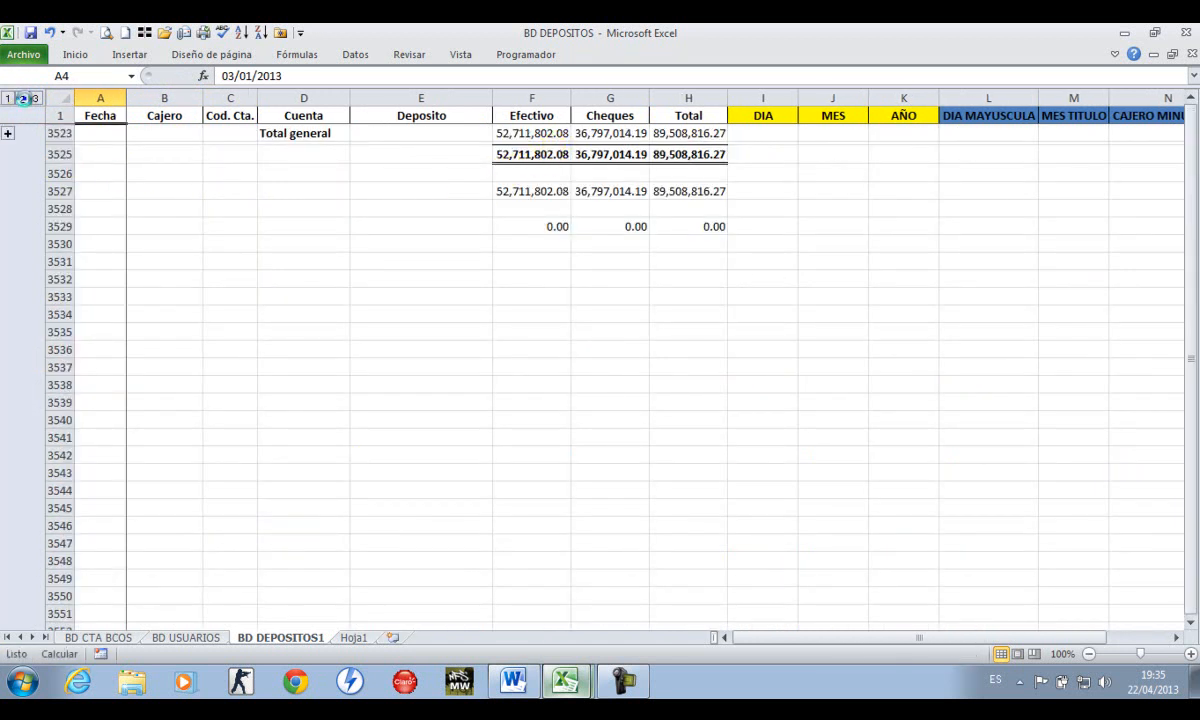
click(22, 98)
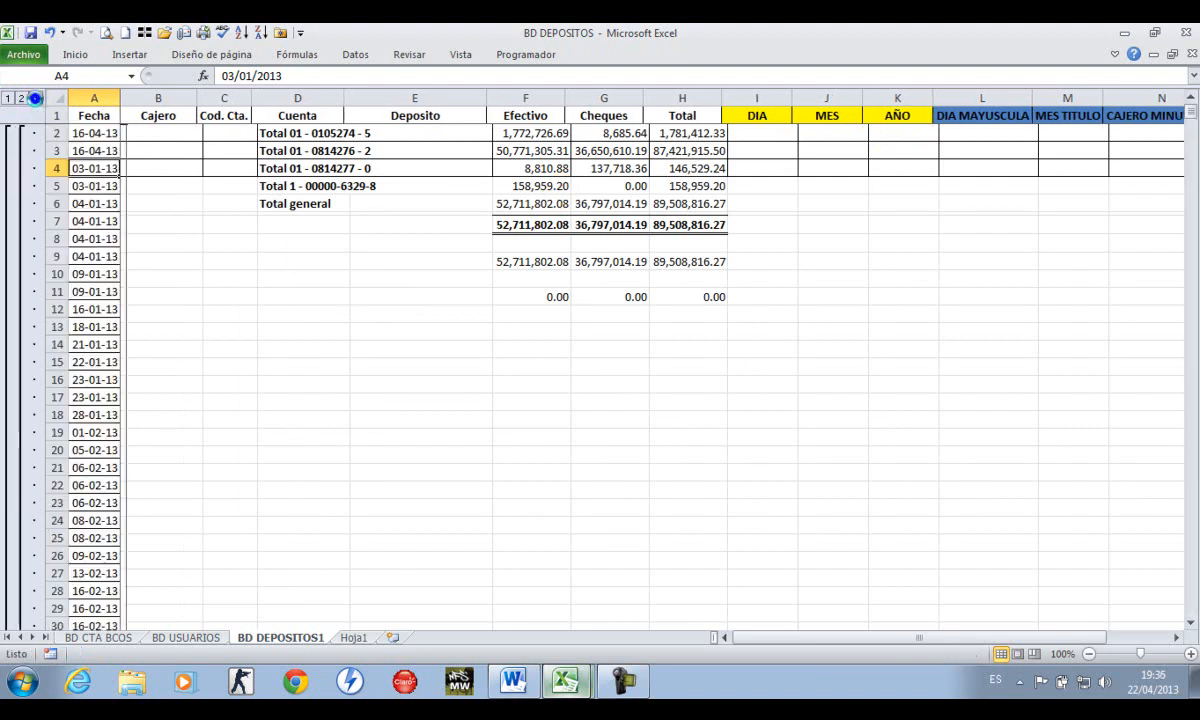
click(34, 98)
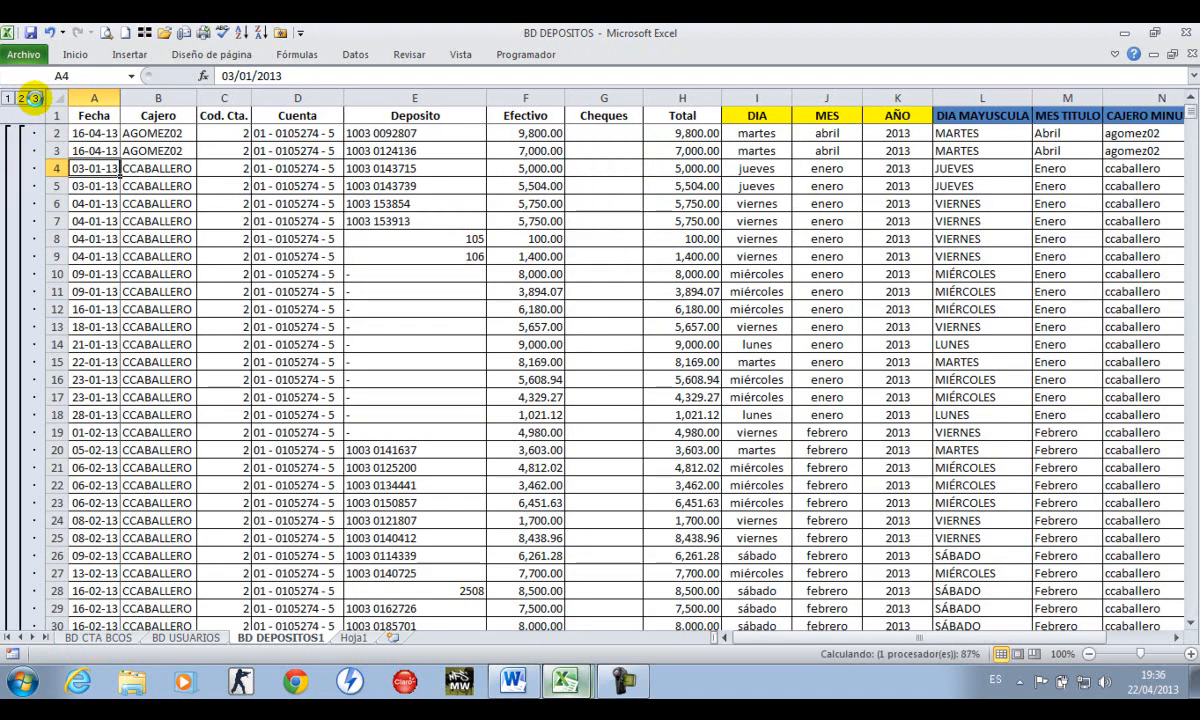
click(22, 98)
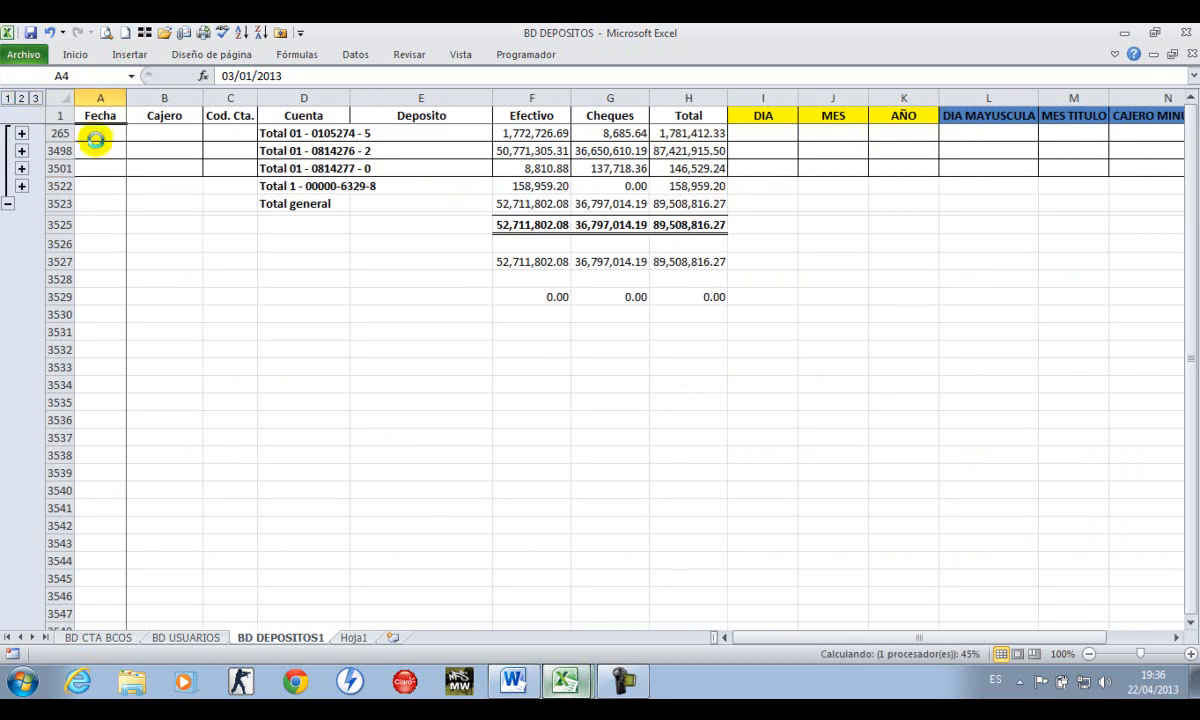
Apply all borders to the collapsed account summary from Fecha through AGENCIA, down to the Total general row
drag(101, 118, 1120, 201)
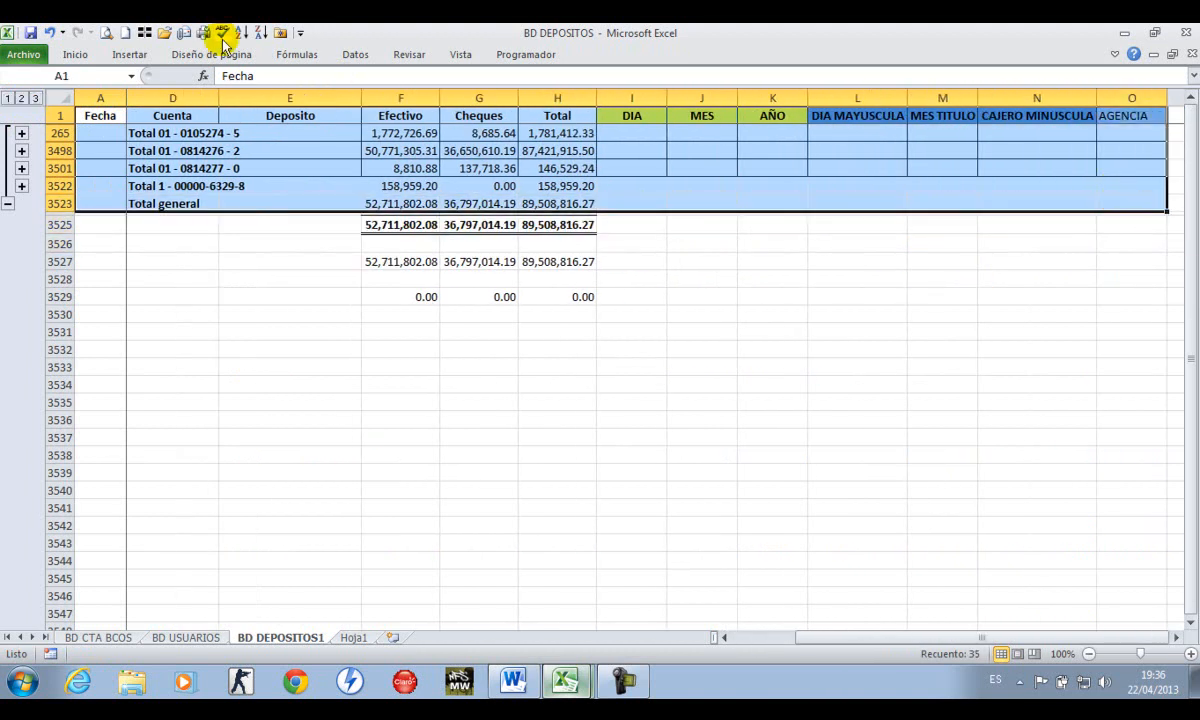
click(77, 54)
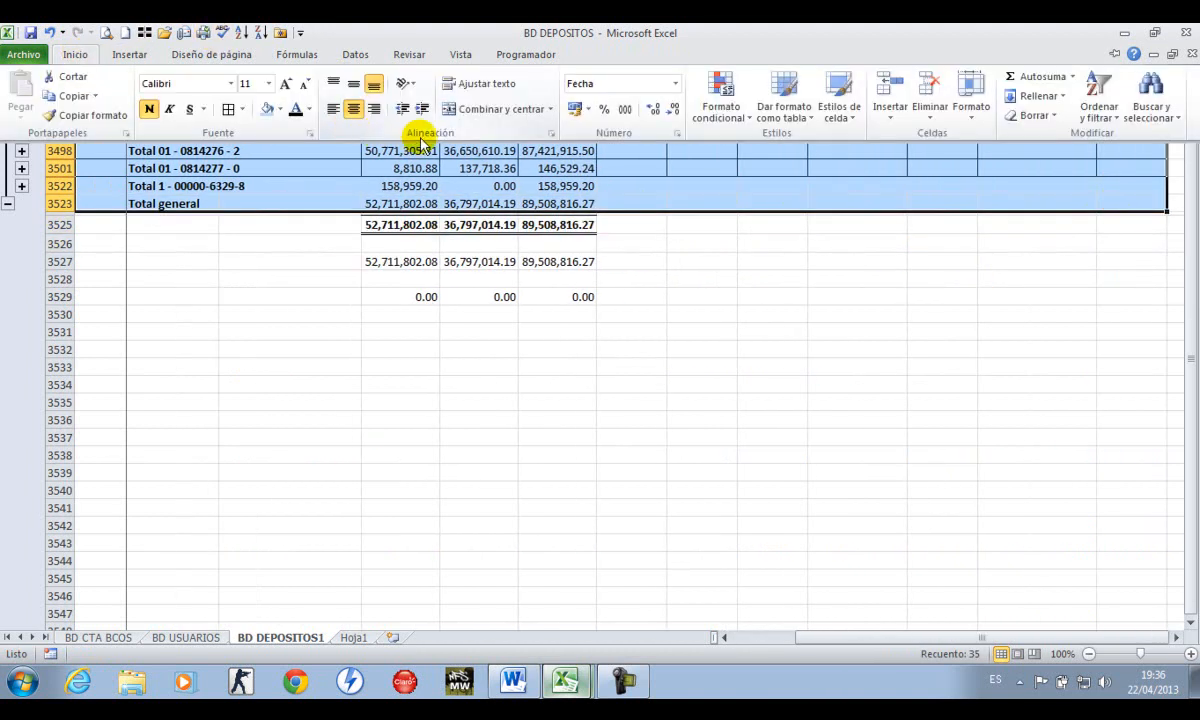
click(231, 111)
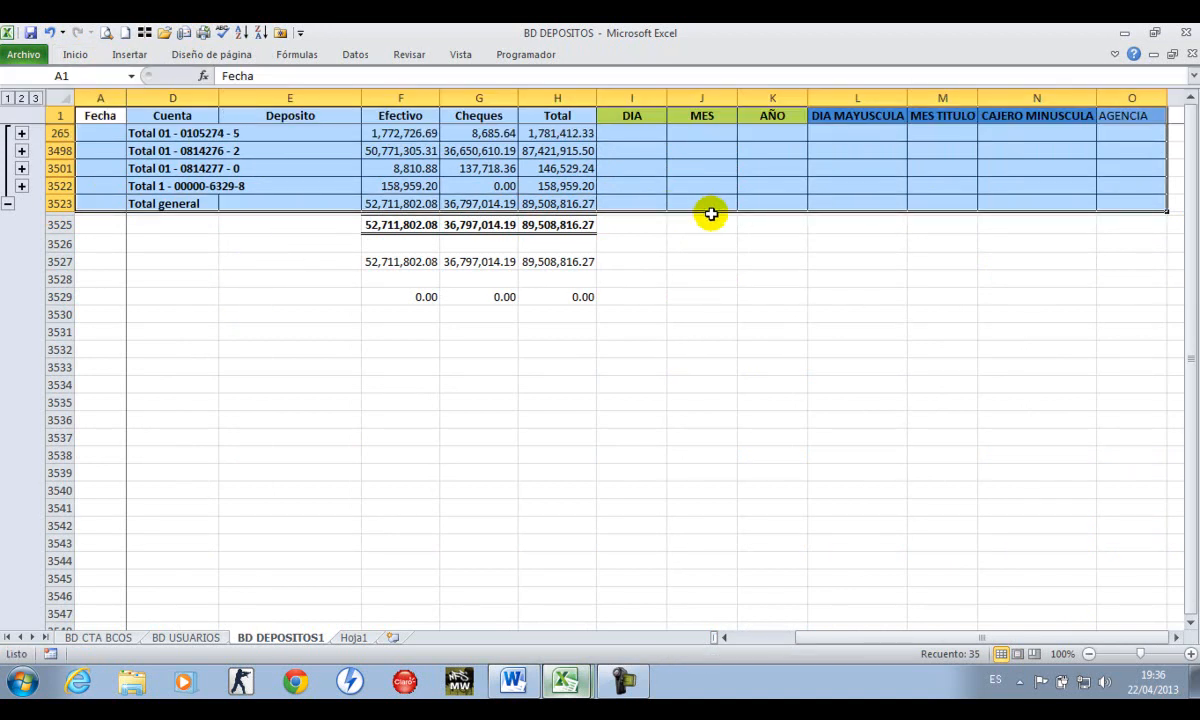
click(282, 277)
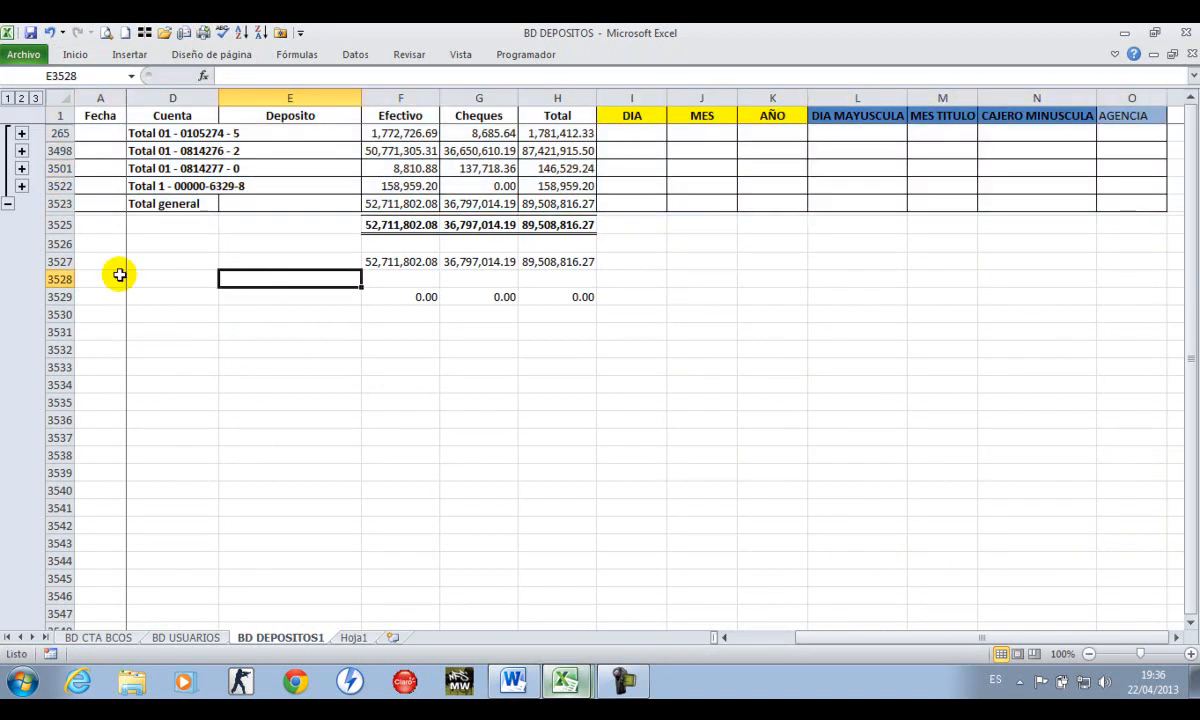
Review the account total labels and their Efectivo, Cheques and Total amounts in the collapsed summary
drag(175, 130, 166, 201)
drag(164, 131, 168, 202)
drag(407, 131, 528, 203)
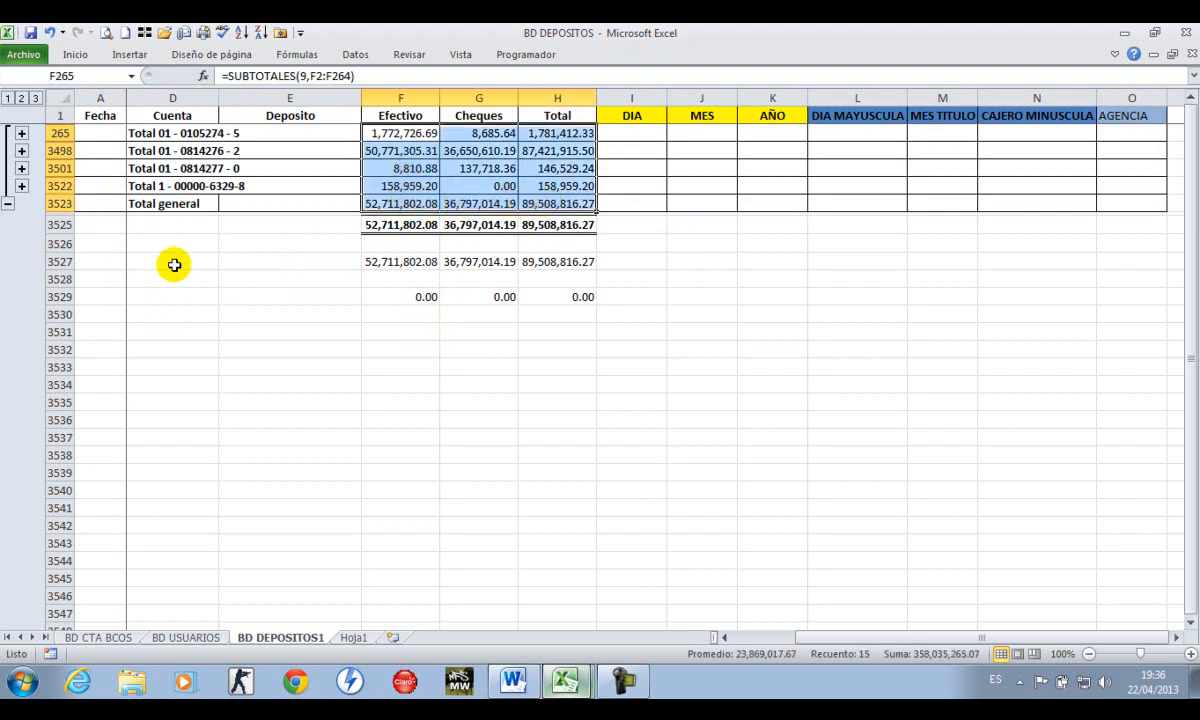
click(170, 261)
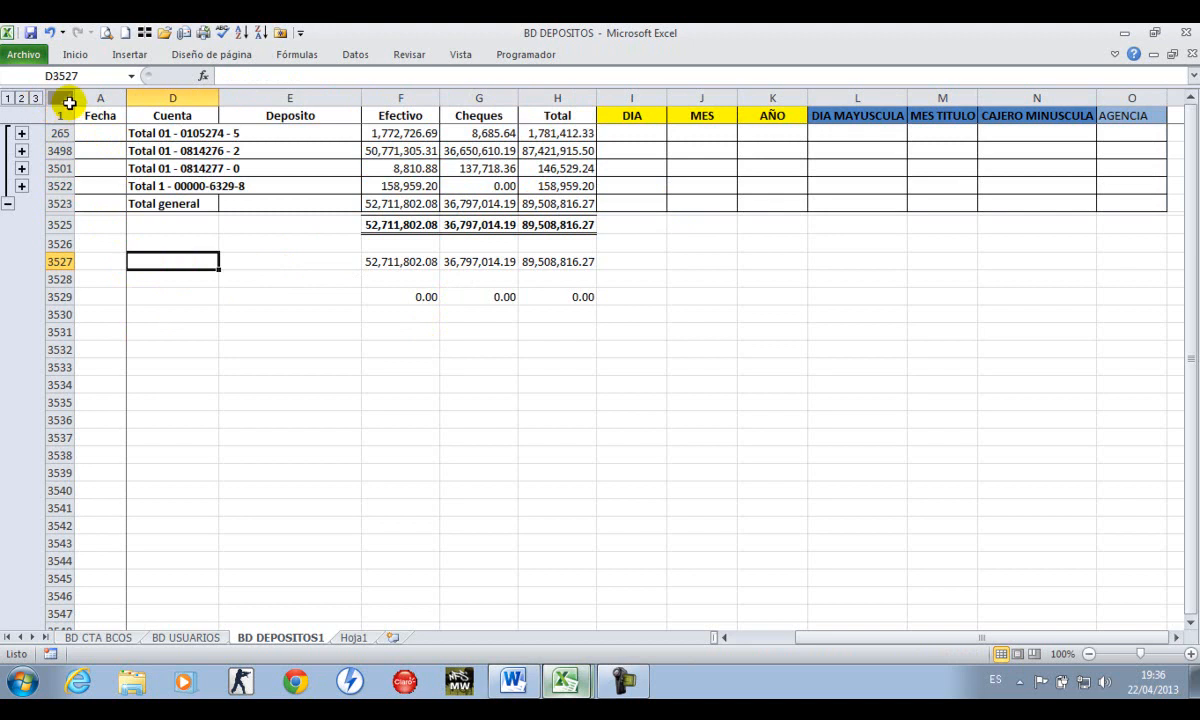
click(195, 151)
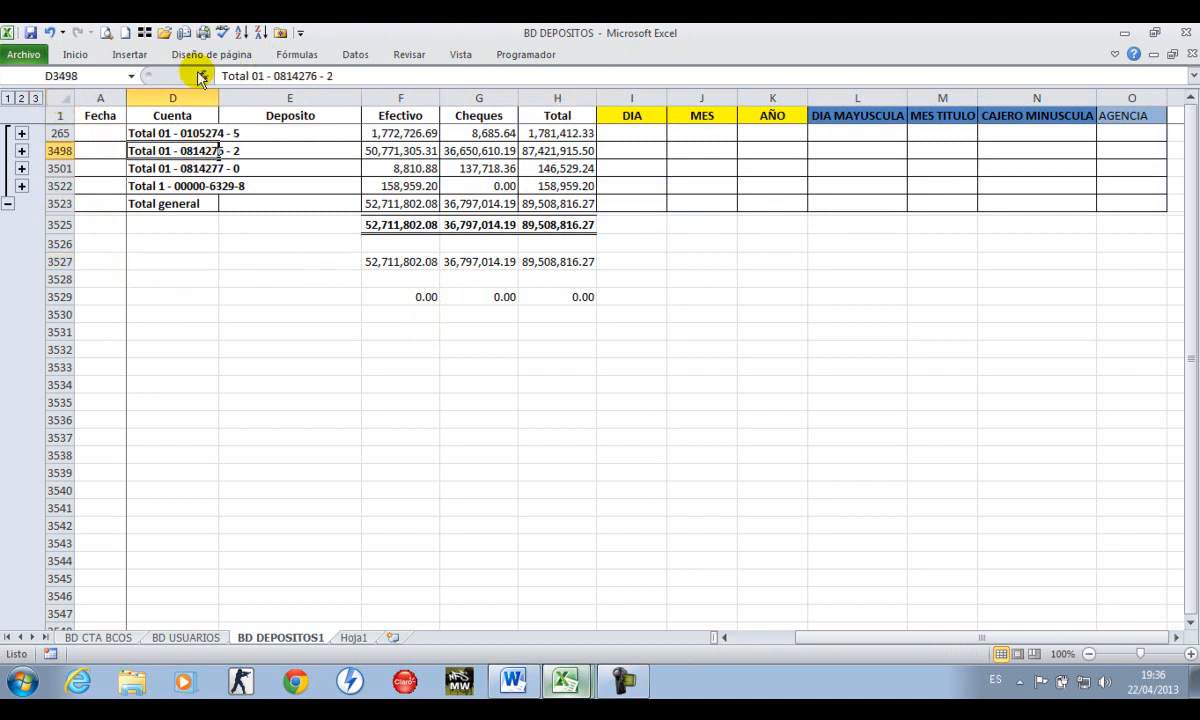
Turn off ribbon minimizing so the ribbon stays expanded
click(460, 57)
right_click(466, 136)
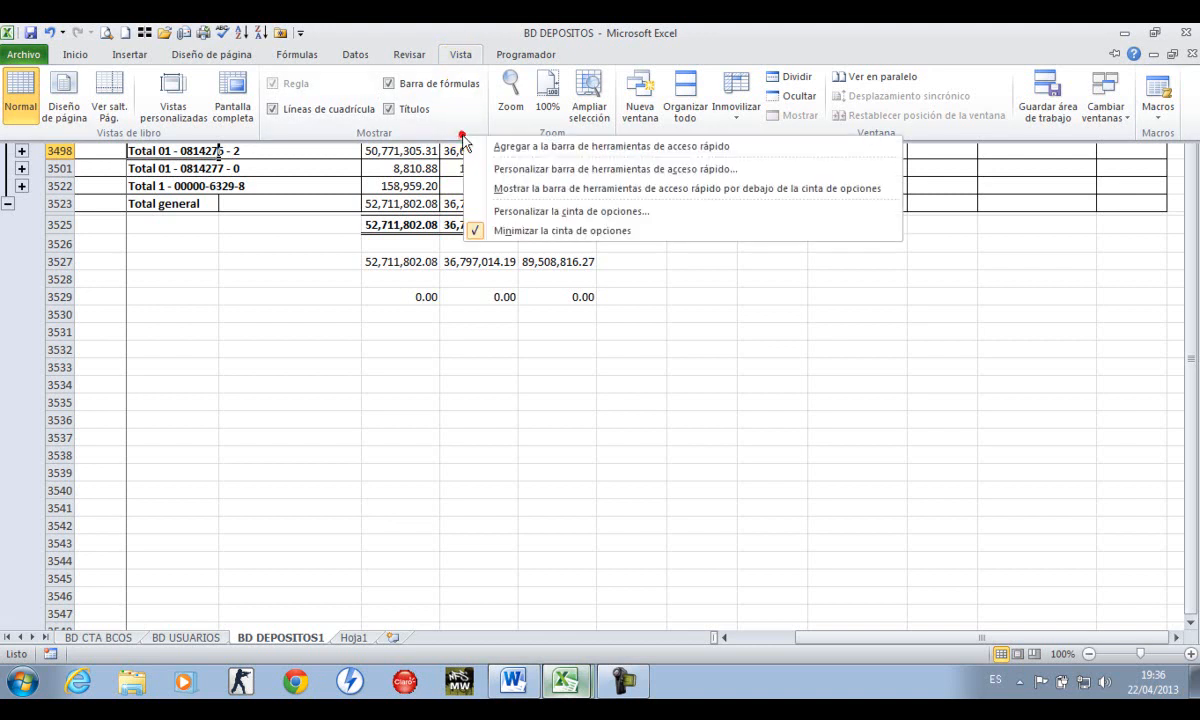
click(478, 231)
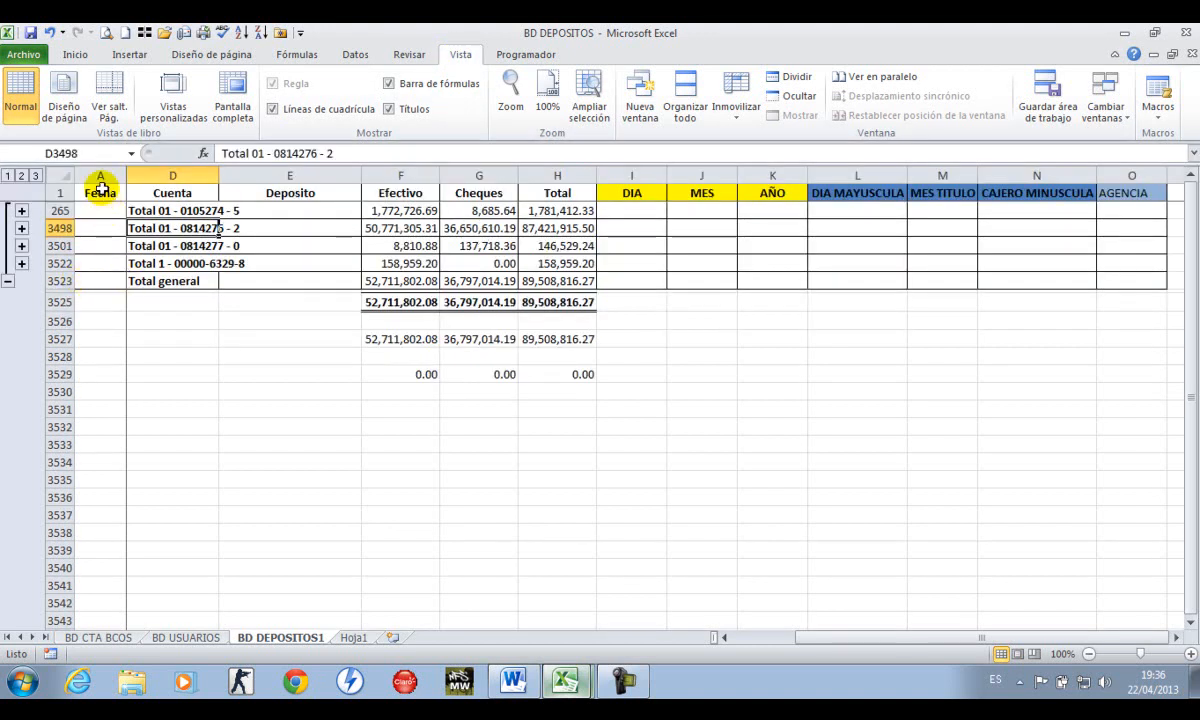
Select the collapsed summary table and remove all of its Cuenta subtotals
click(100, 193)
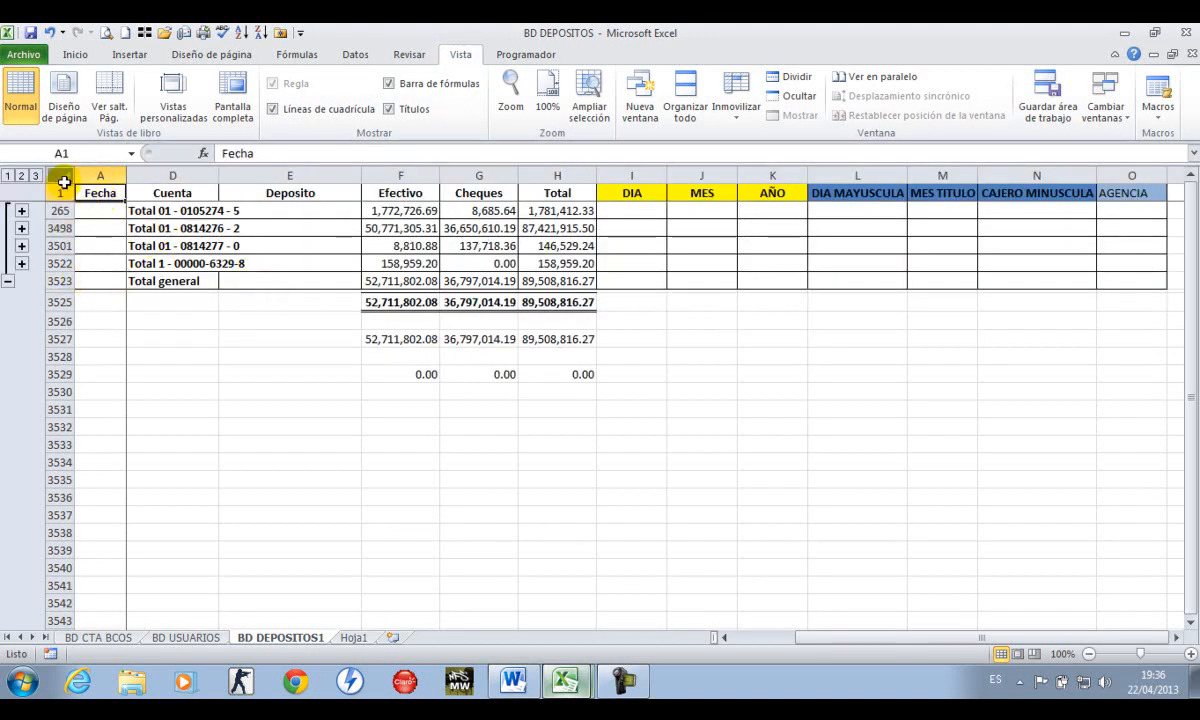
drag(95, 200, 1056, 301)
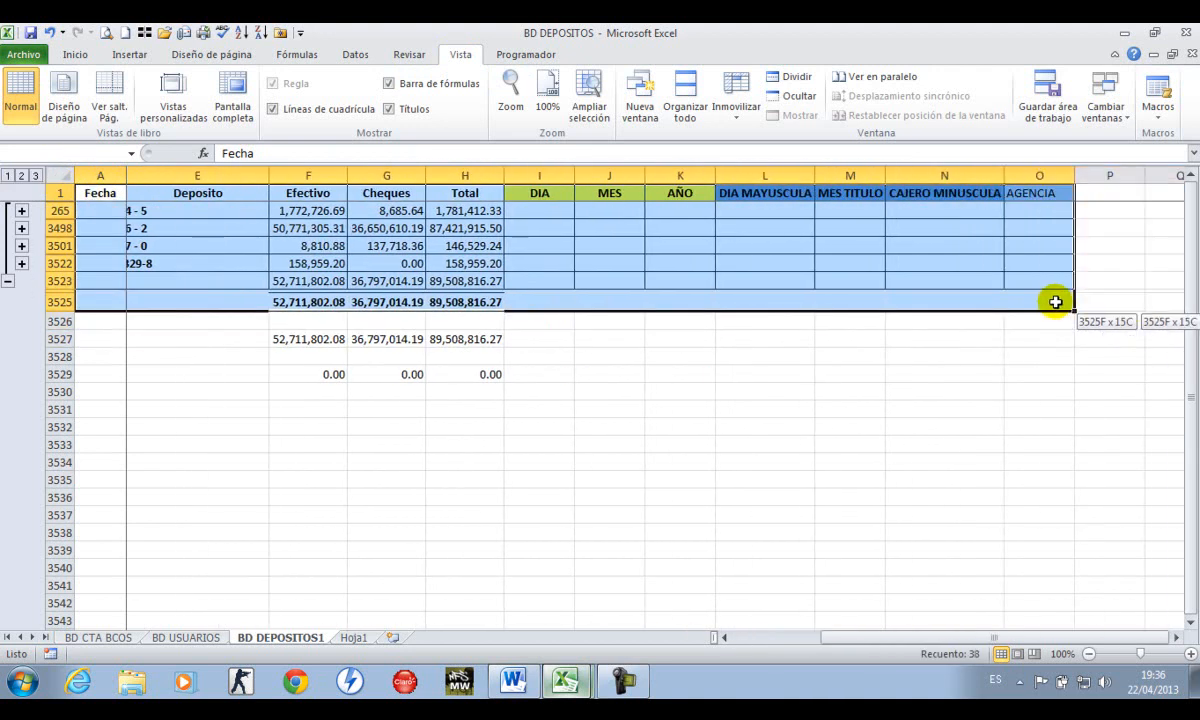
click(355, 56)
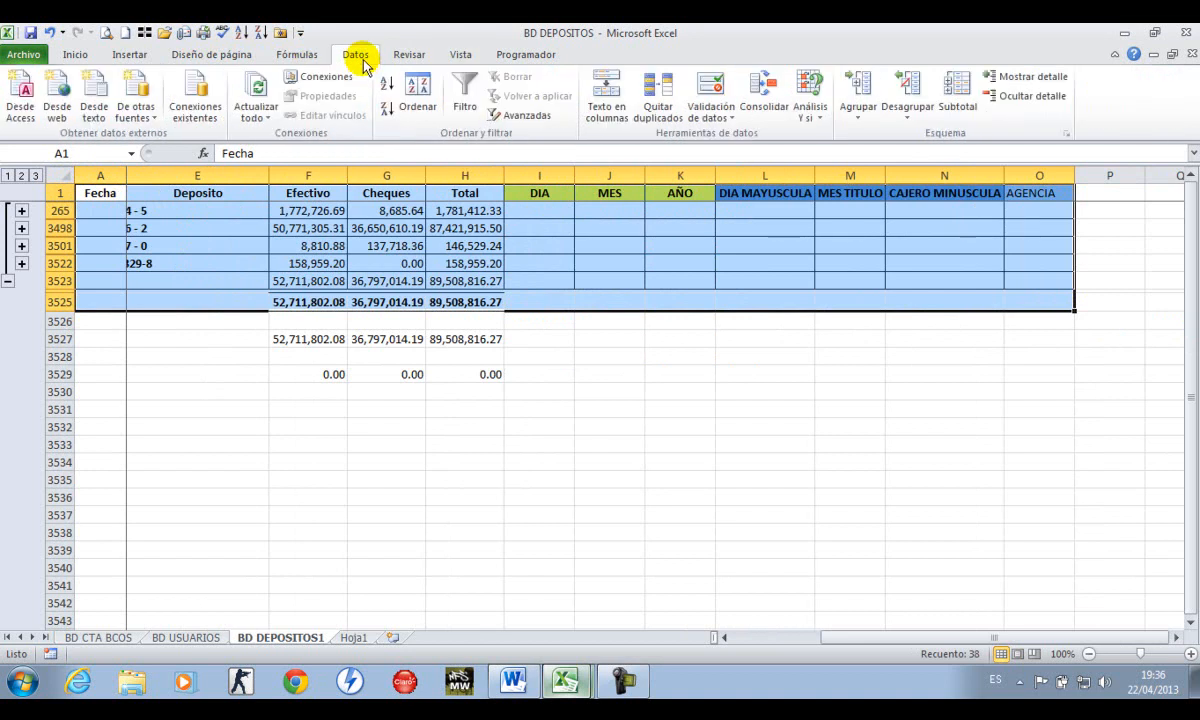
click(957, 106)
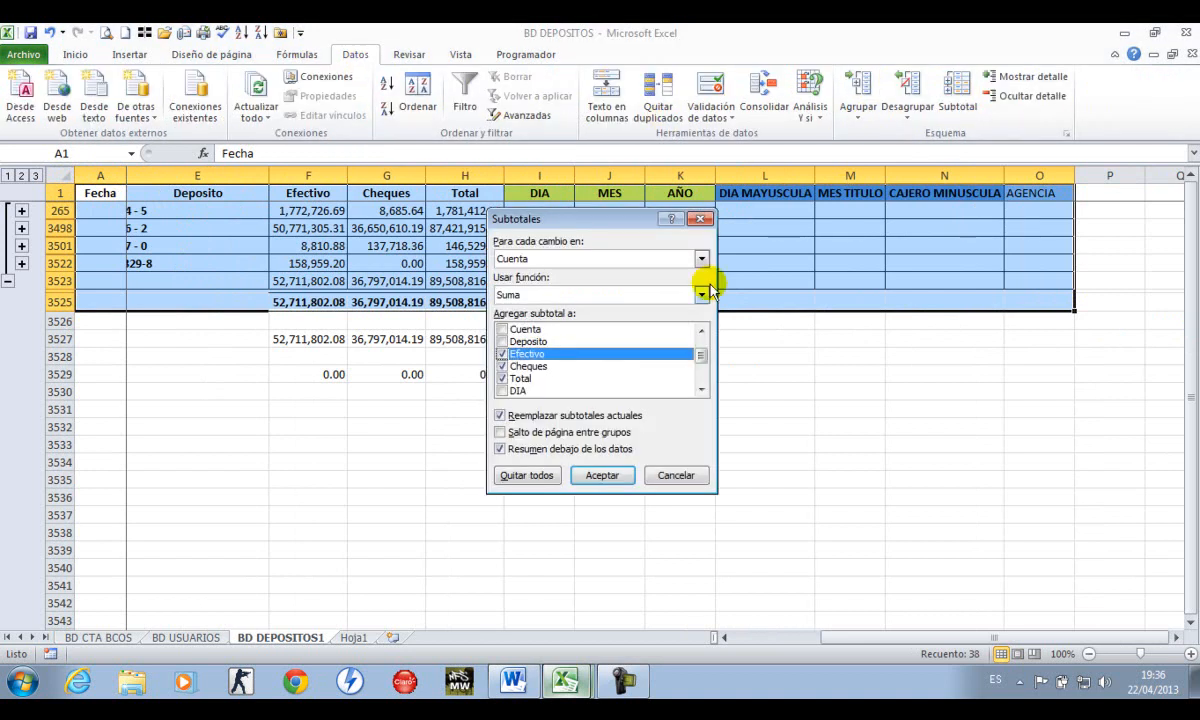
click(545, 475)
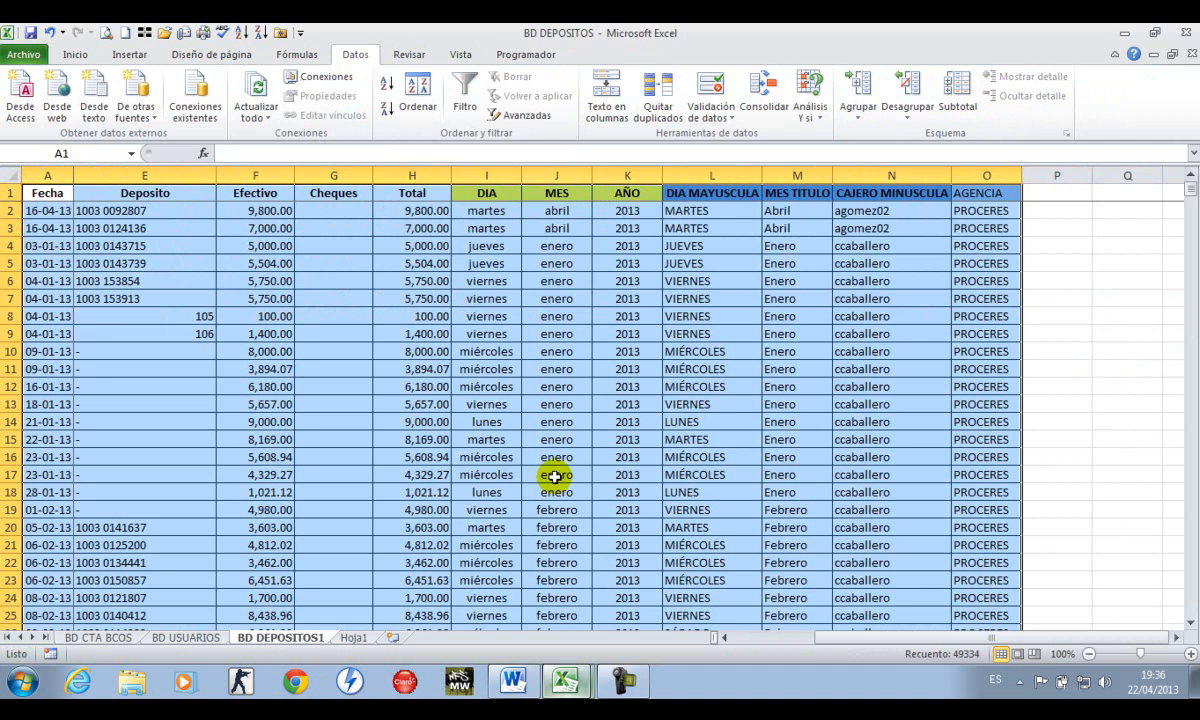
Select the full deposits table and delete its Cuenta, Cajero and Fecha sort levels
click(397, 367)
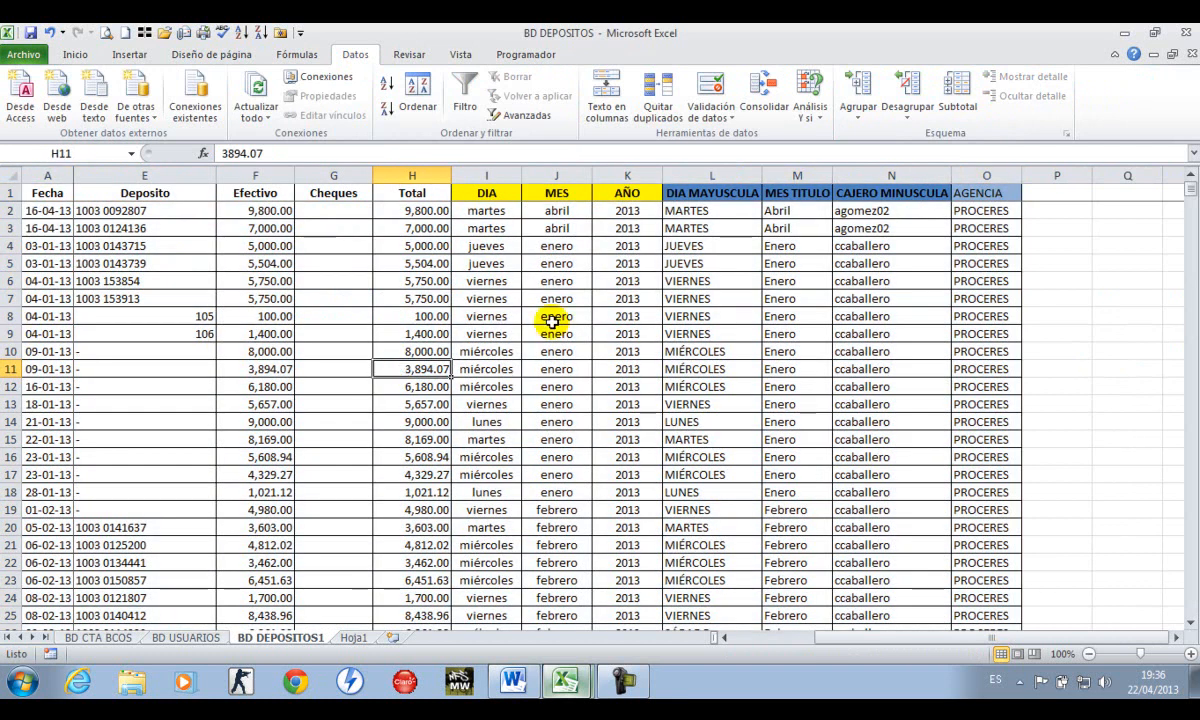
key(ctrl+Up)
key(ctrl+Left)
key(ctrl+shift+Right)
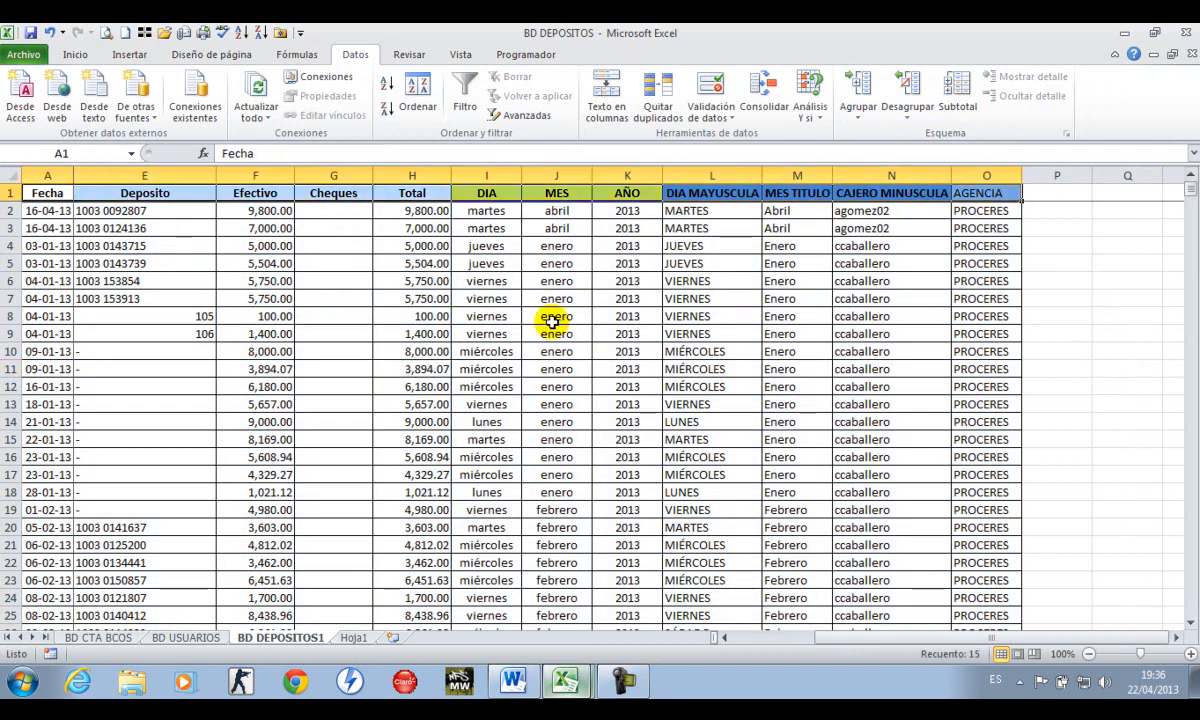
key(ctrl+shift+Down)
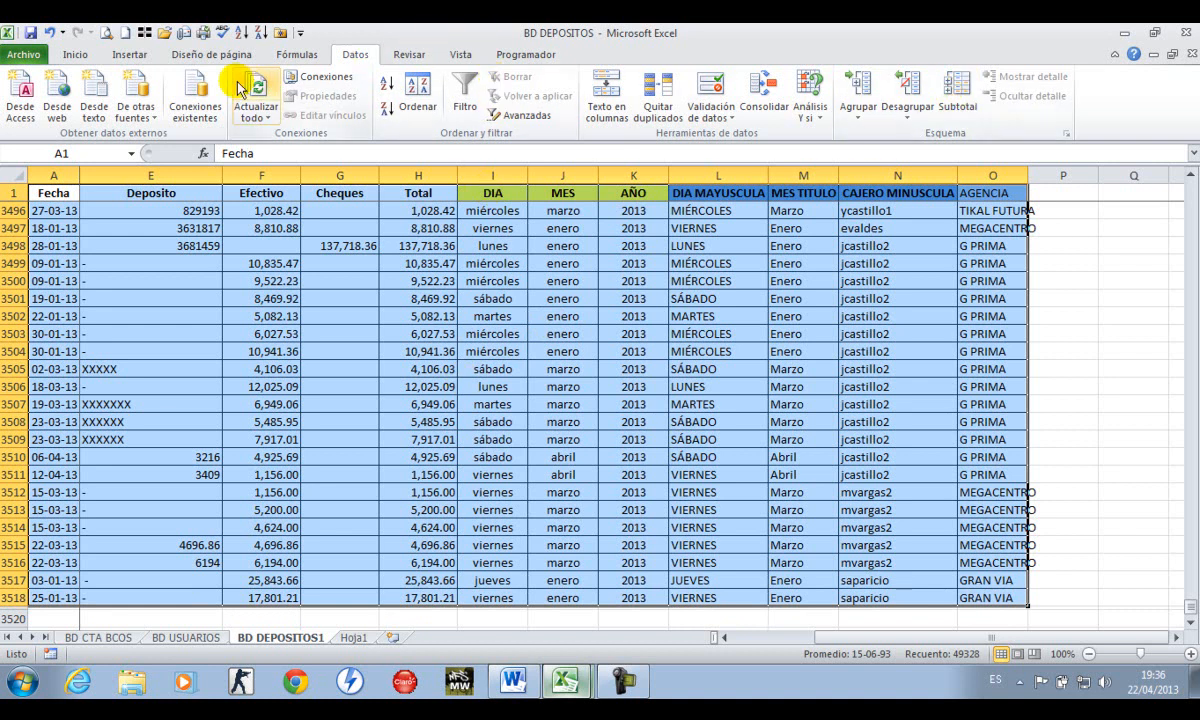
click(421, 92)
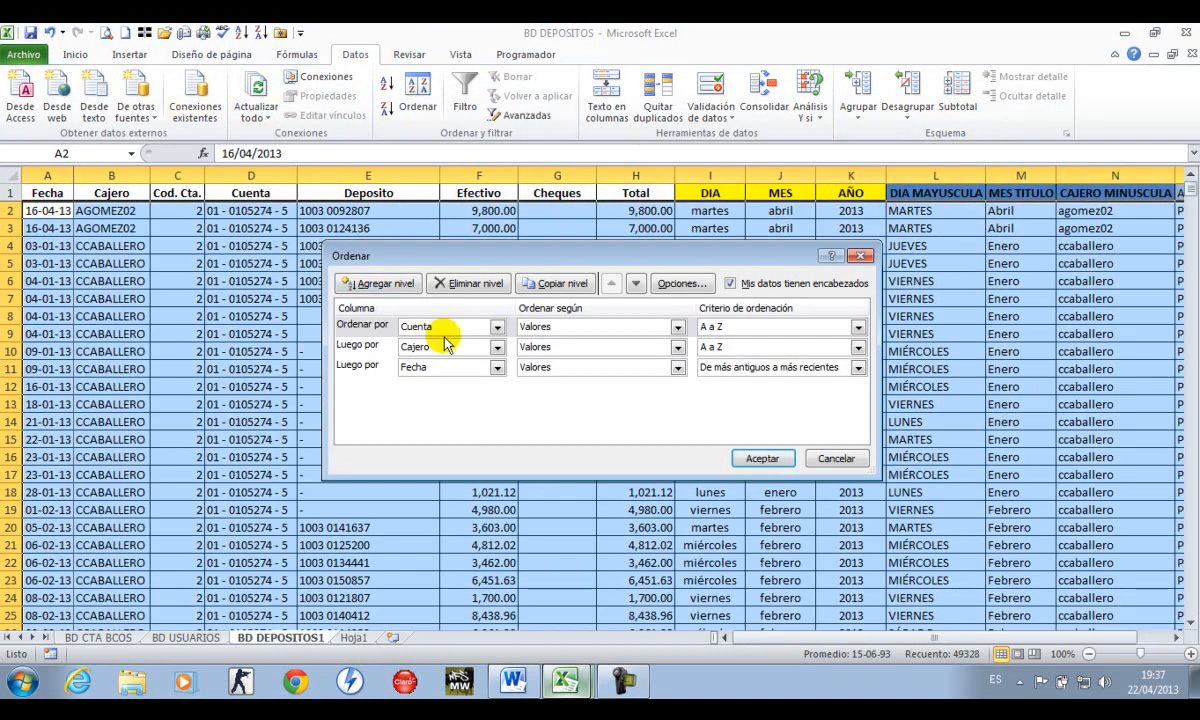
click(465, 284)
click(462, 285)
click(462, 285)
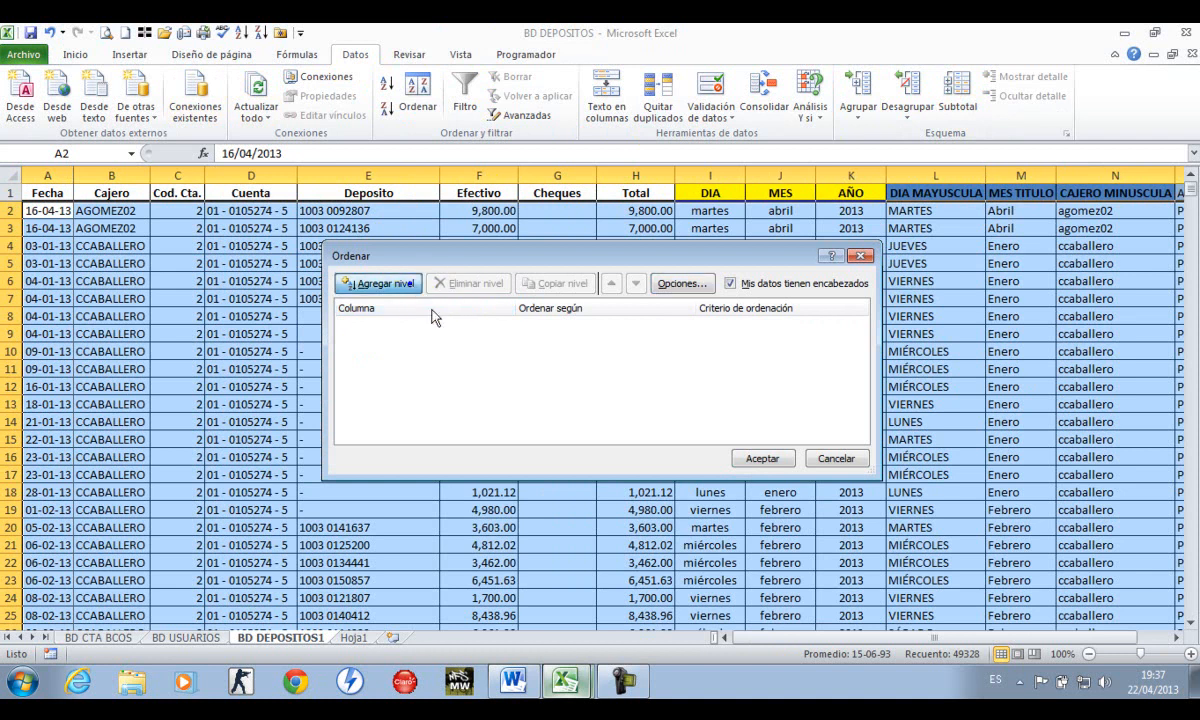
Sort the deposits by AGENCIA from A to Z, then by Fecha from oldest to newest
click(405, 283)
click(497, 327)
drag(500, 350, 493, 378)
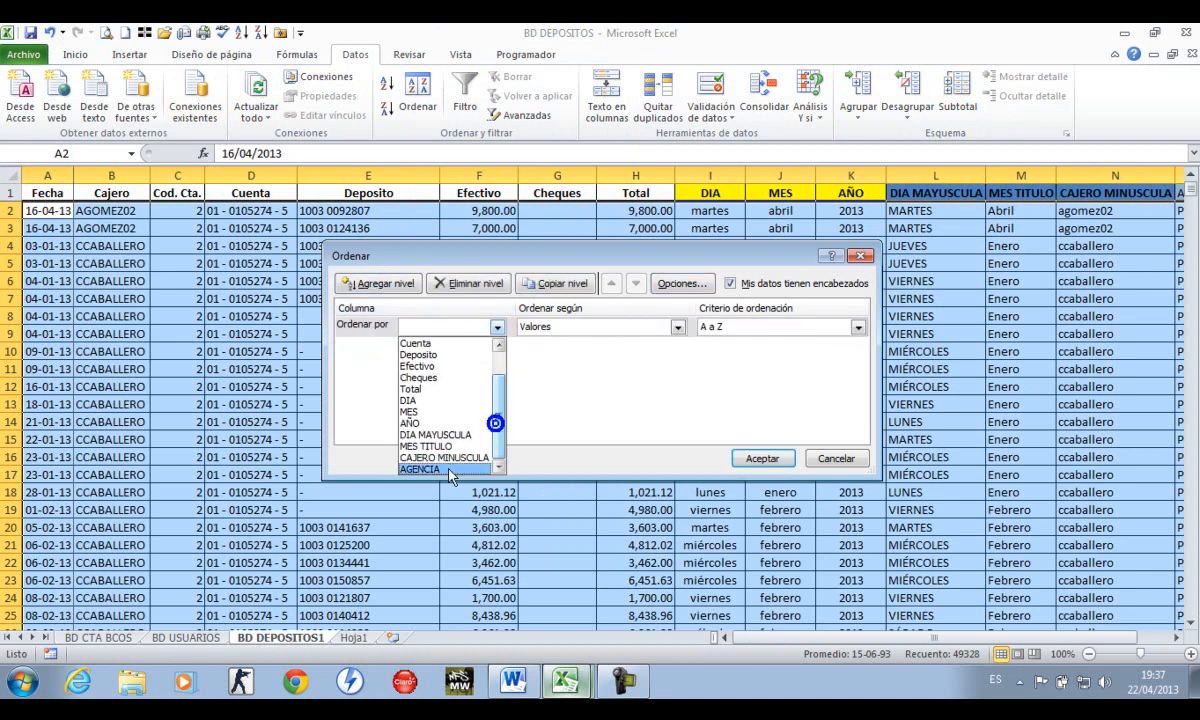
click(445, 469)
click(405, 283)
click(497, 347)
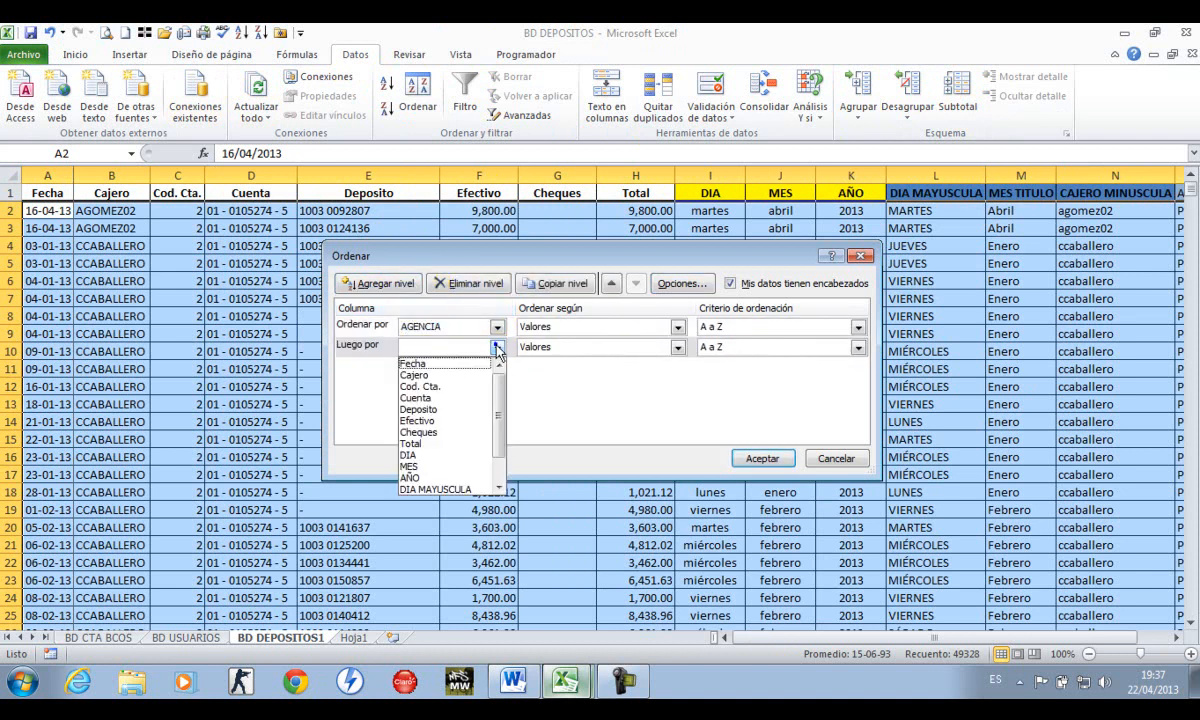
click(443, 362)
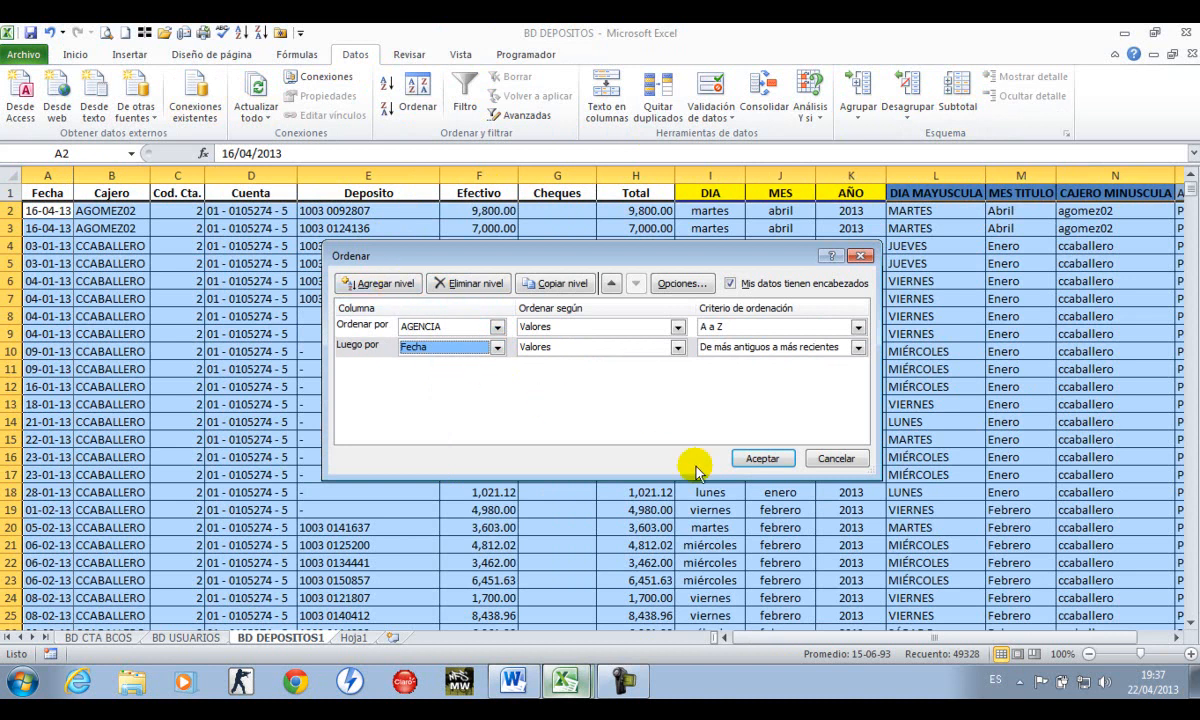
click(760, 459)
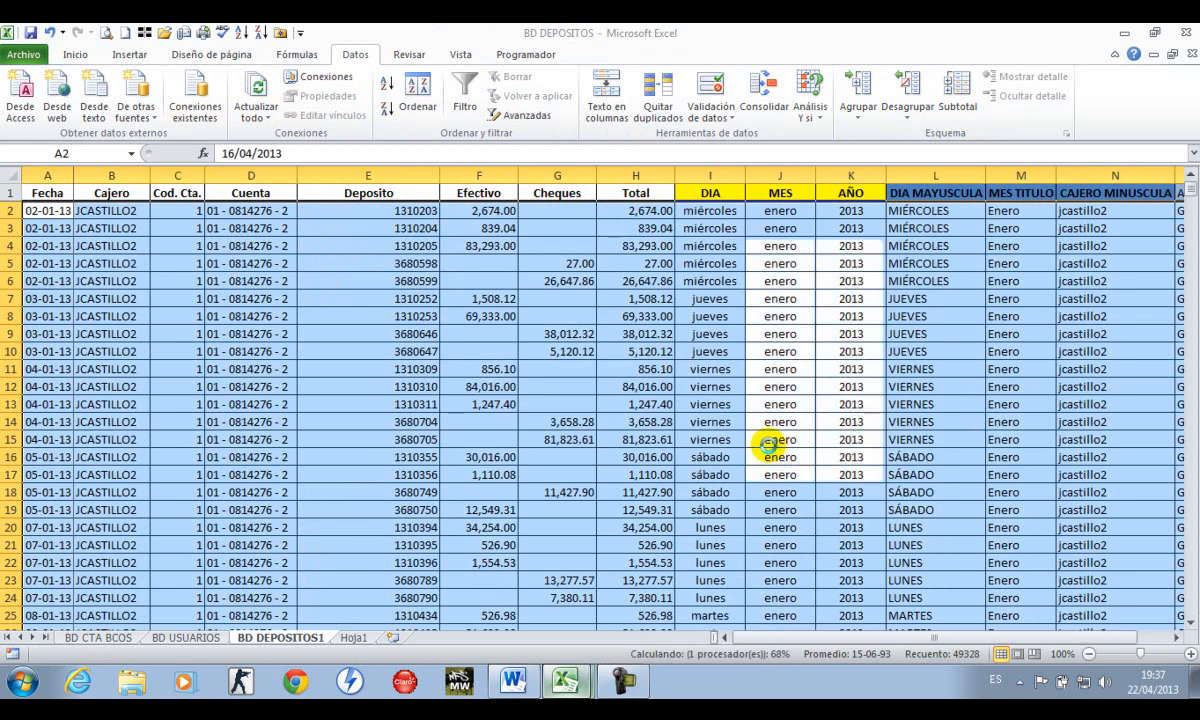
Examine the sorted AGENCIA column from its first record to its last
click(565, 400)
key(Right)
key(Right)
key(Right)
key(Right)
key(ctrl+Up)
key(ctrl+Right)
key(Down)
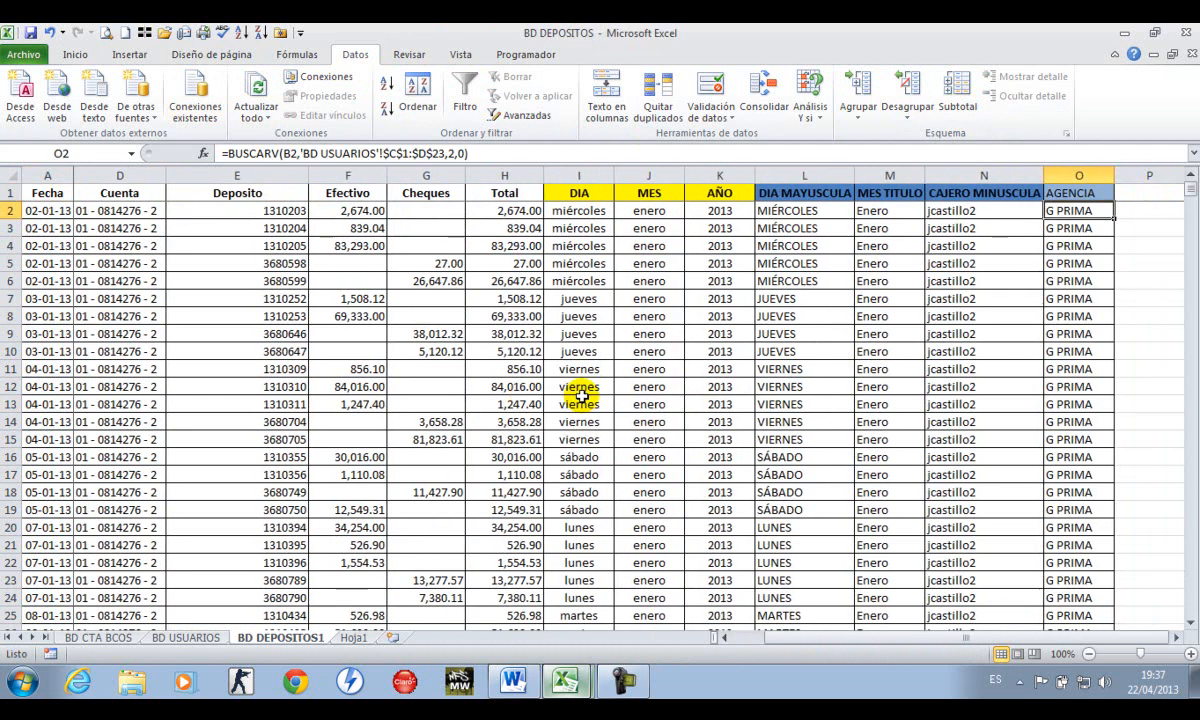
key(ctrl+Down)
key(Up)
Clear the leftover check figures under Efectivo, Cheques and Total below the table
key(Left)
key(Left)
key(Left)
key(Left)
key(Left)
key(Left)
key(Left)
key(Left)
key(Left)
key(Left)
key(Left)
key(Down)
key(Down)
key(Down)
key(Right)
key(Right)
key(Down)
key(Down)
key(shift+Right)
key(shift+Right)
key(Delete)
Select the whole table and add Suma subtotals for Efectivo, Cheques and Total at each change in AGENCIA
key(Up)
key(ctrl+Up)
key(ctrl+Up)
key(ctrl+Up)
key(ctrl+Up)
key(ctrl+Left)
key(ctrl+Up)
key(ctrl+a)
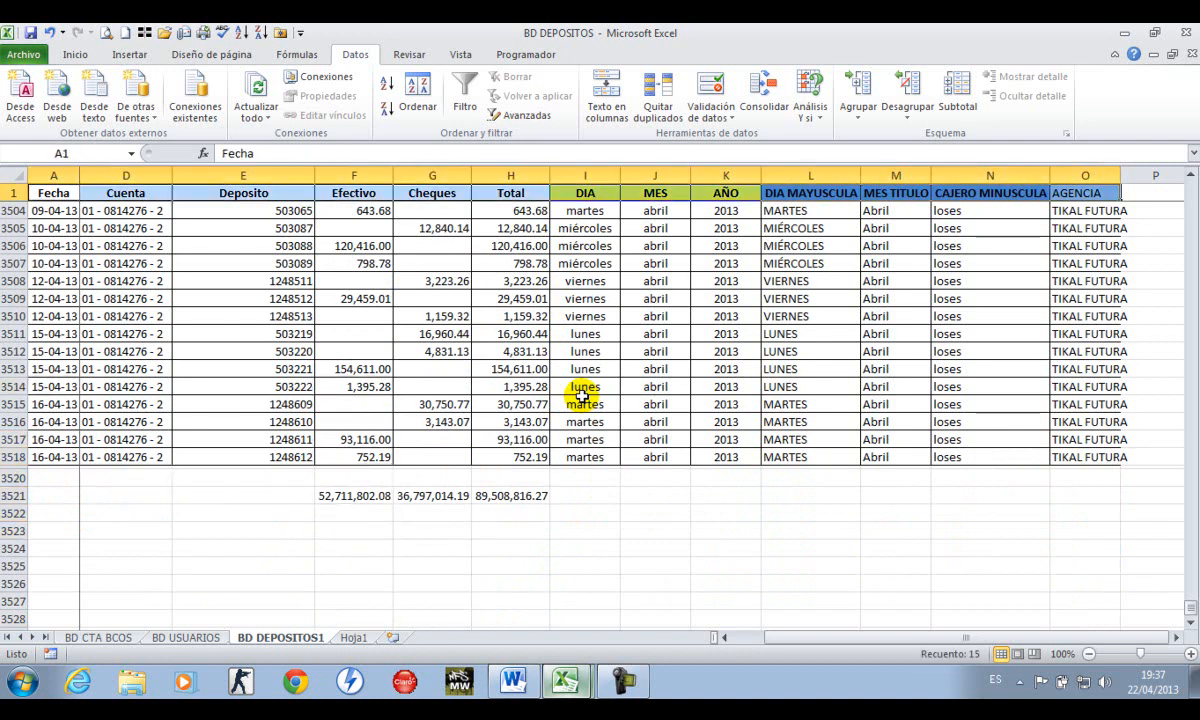
click(975, 92)
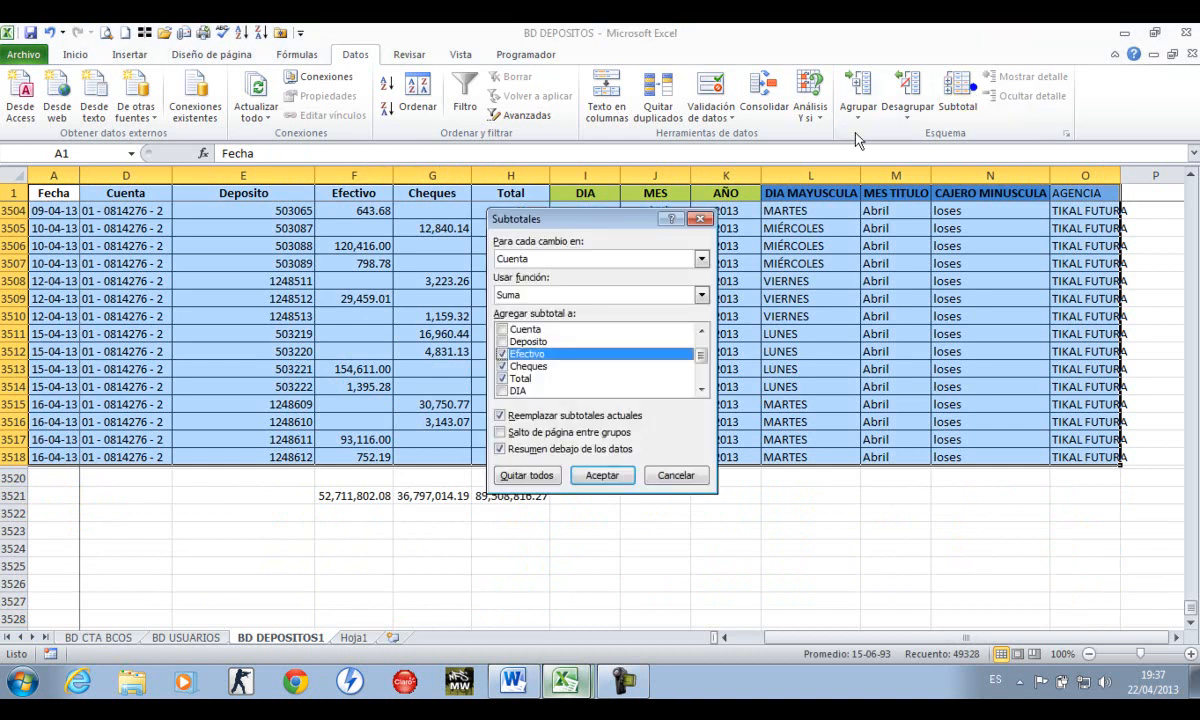
click(703, 259)
drag(704, 262, 702, 316)
click(596, 330)
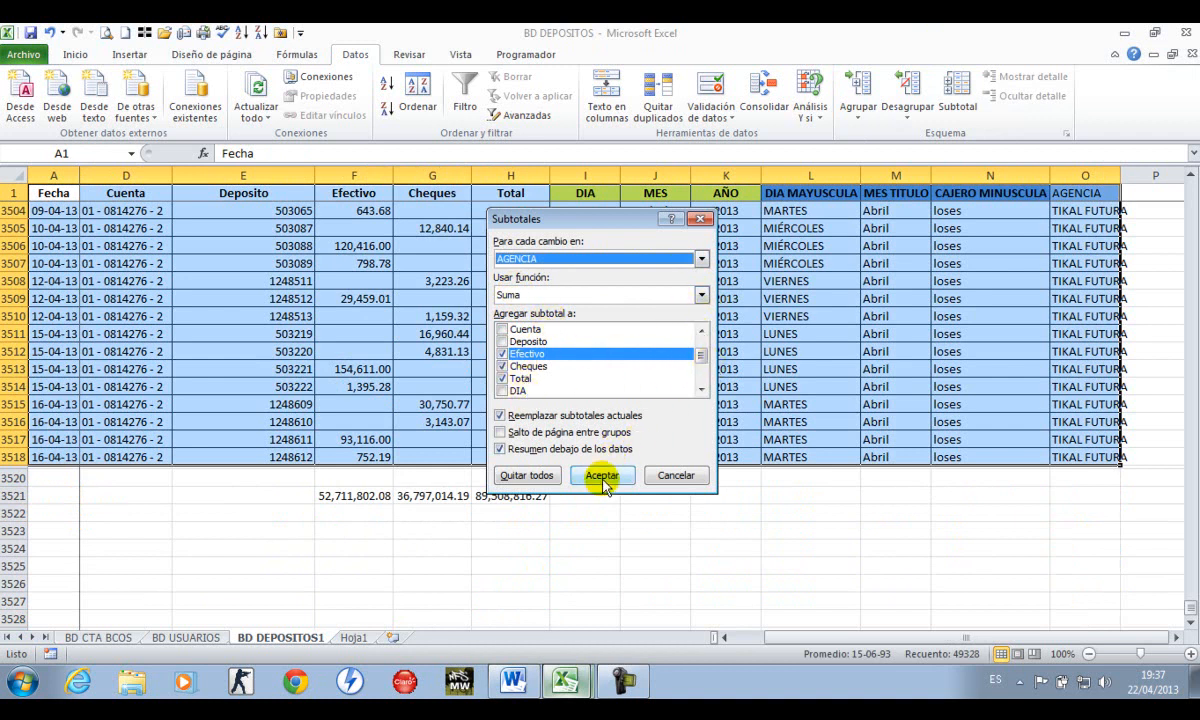
click(603, 480)
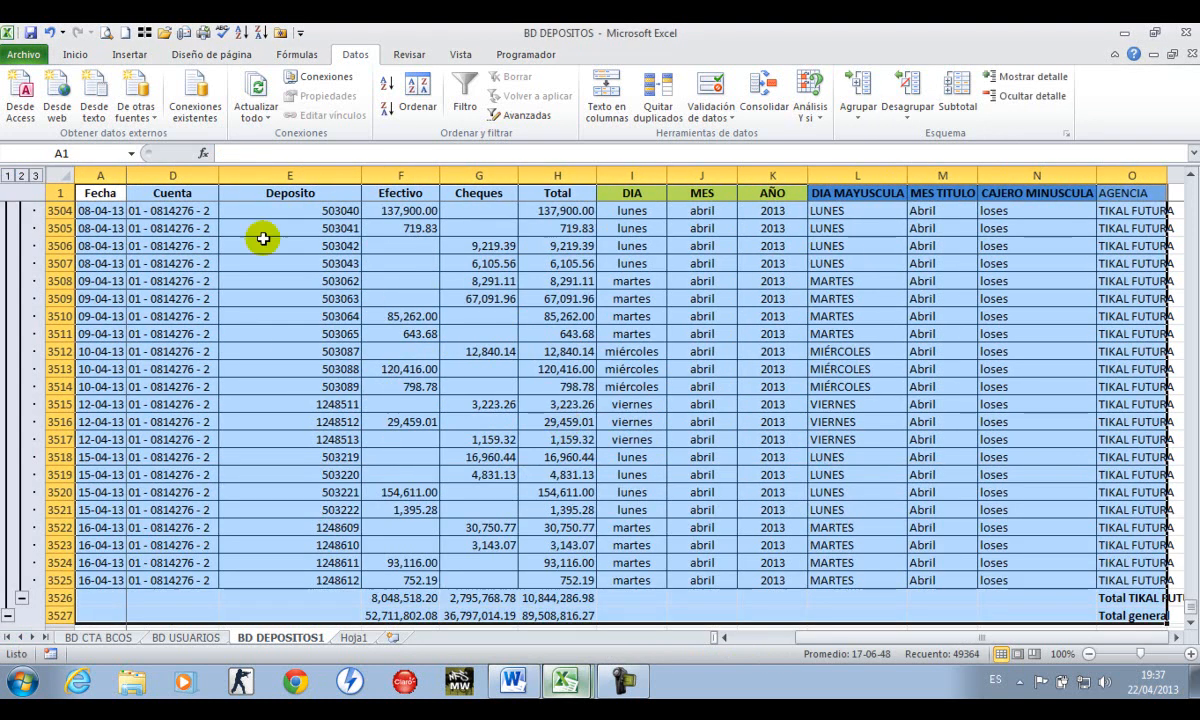
Collapse the outline to level 2 and apply borders to the agency summary, including the Total general row
click(21, 176)
scroll(122, 233, up, 3)
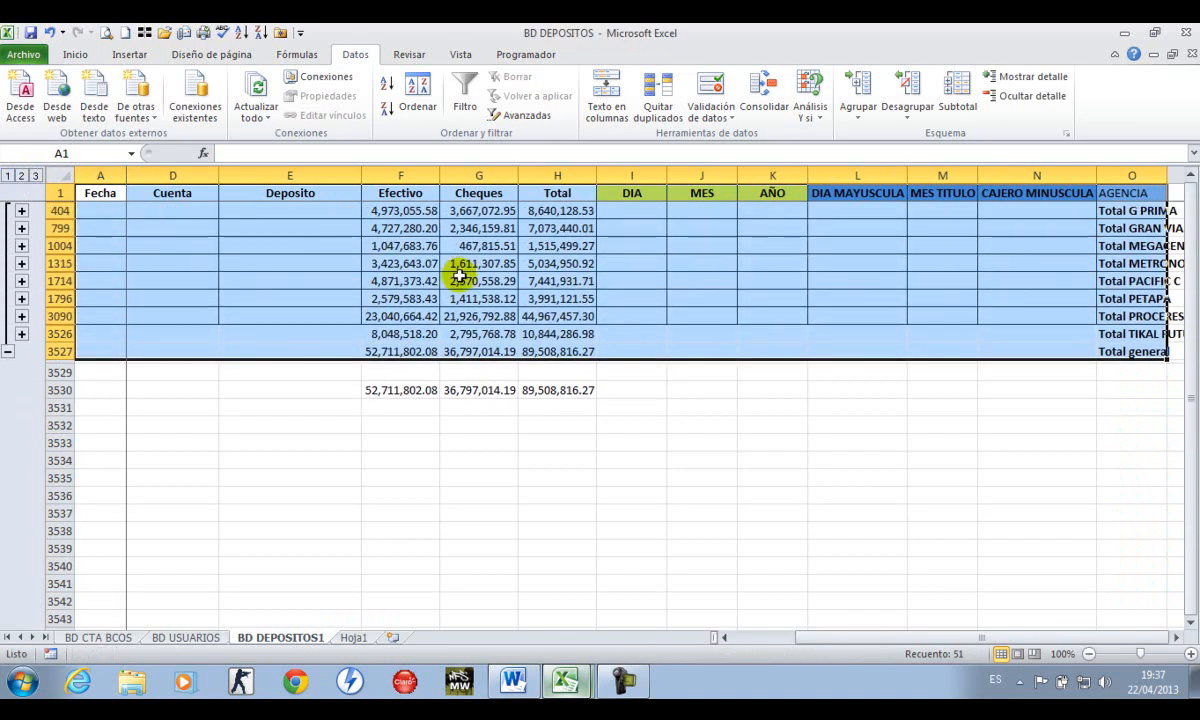
drag(96, 196, 1041, 349)
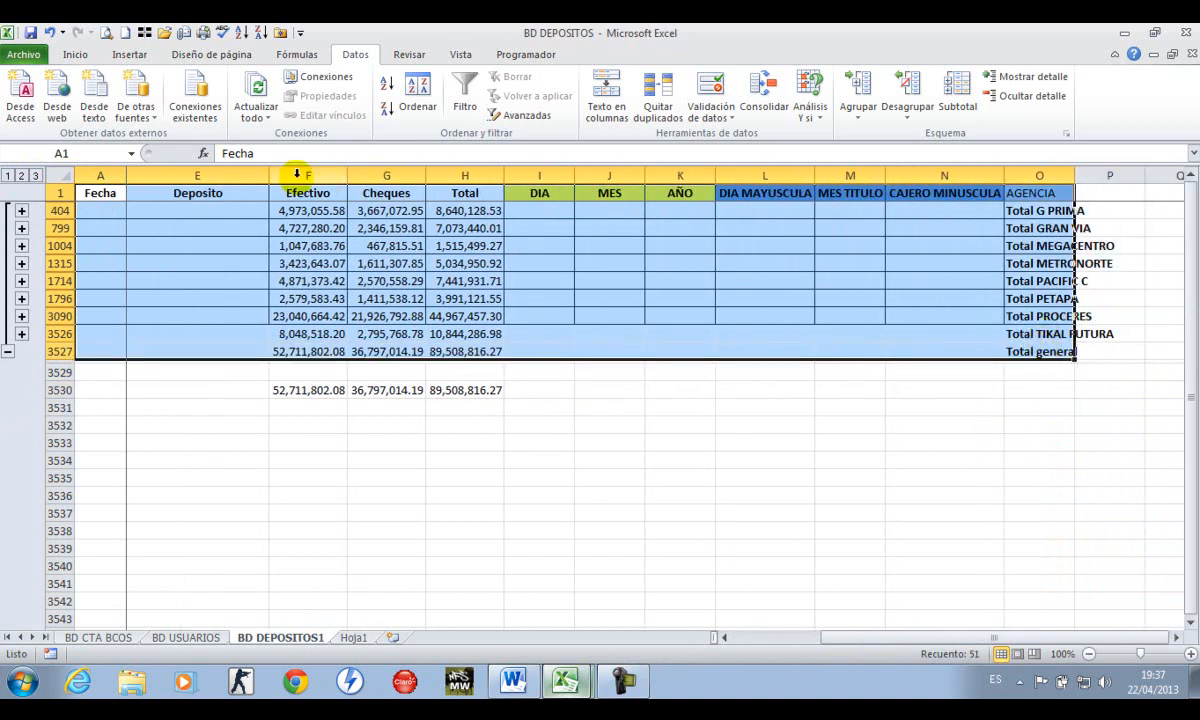
click(75, 54)
Fit the AGENCIA column to its contents, and review the agency total labels and the Total general amounts
double_click(1075, 175)
click(1077, 436)
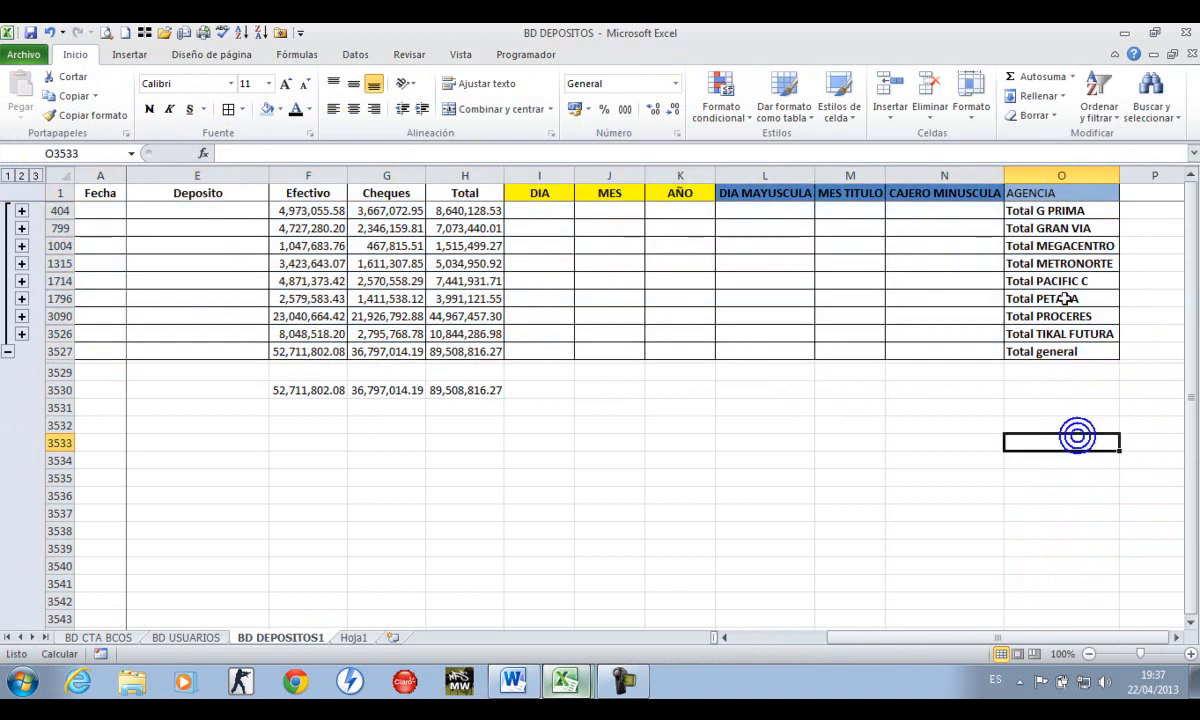
drag(1057, 213, 1052, 332)
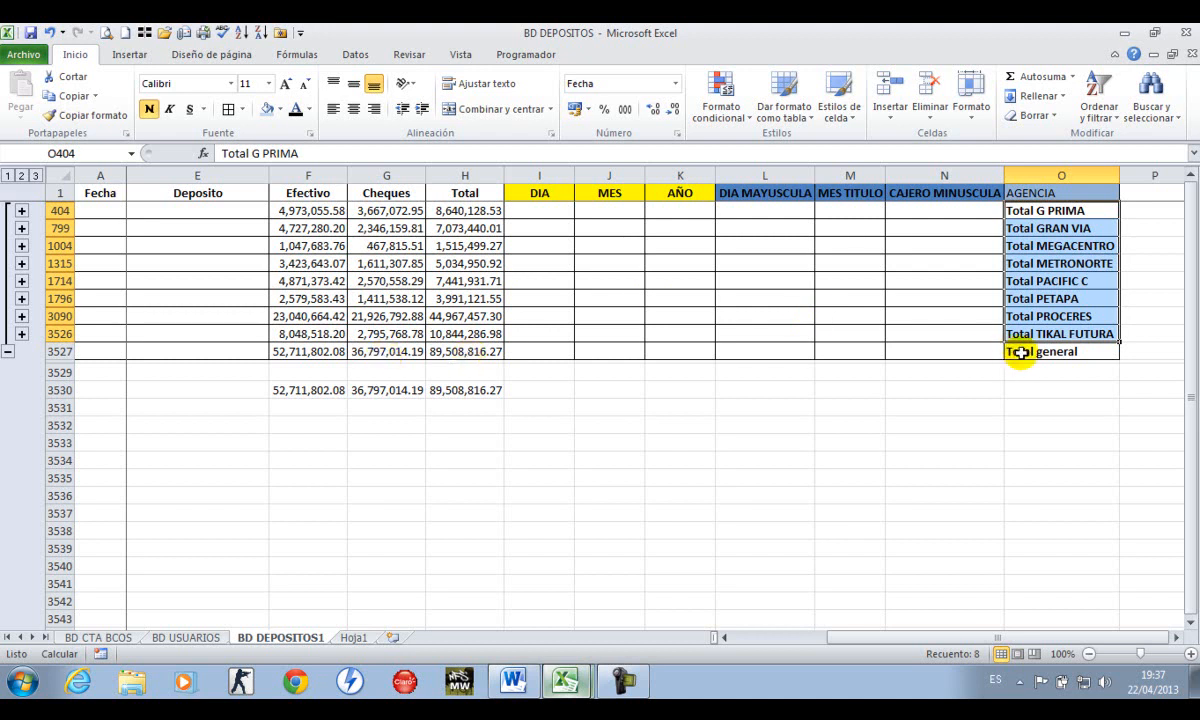
drag(303, 351, 458, 352)
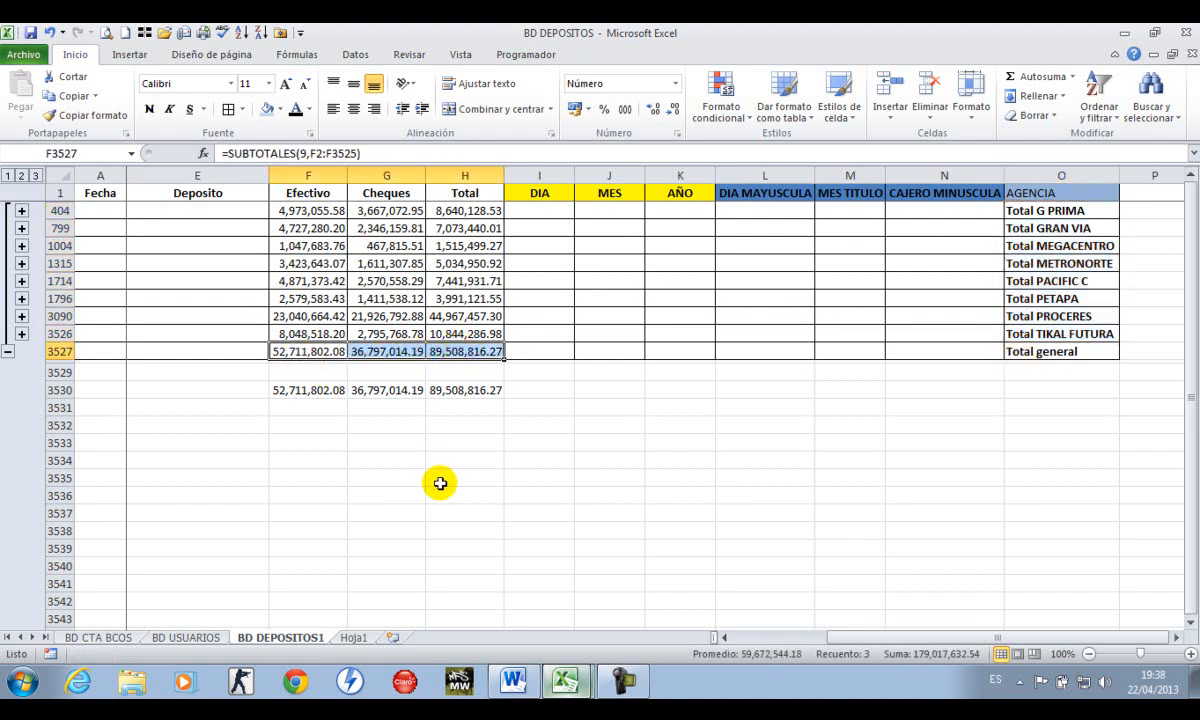
Switch to the CRONOGRAMA - TALLER workbook
mouse_move(565, 678)
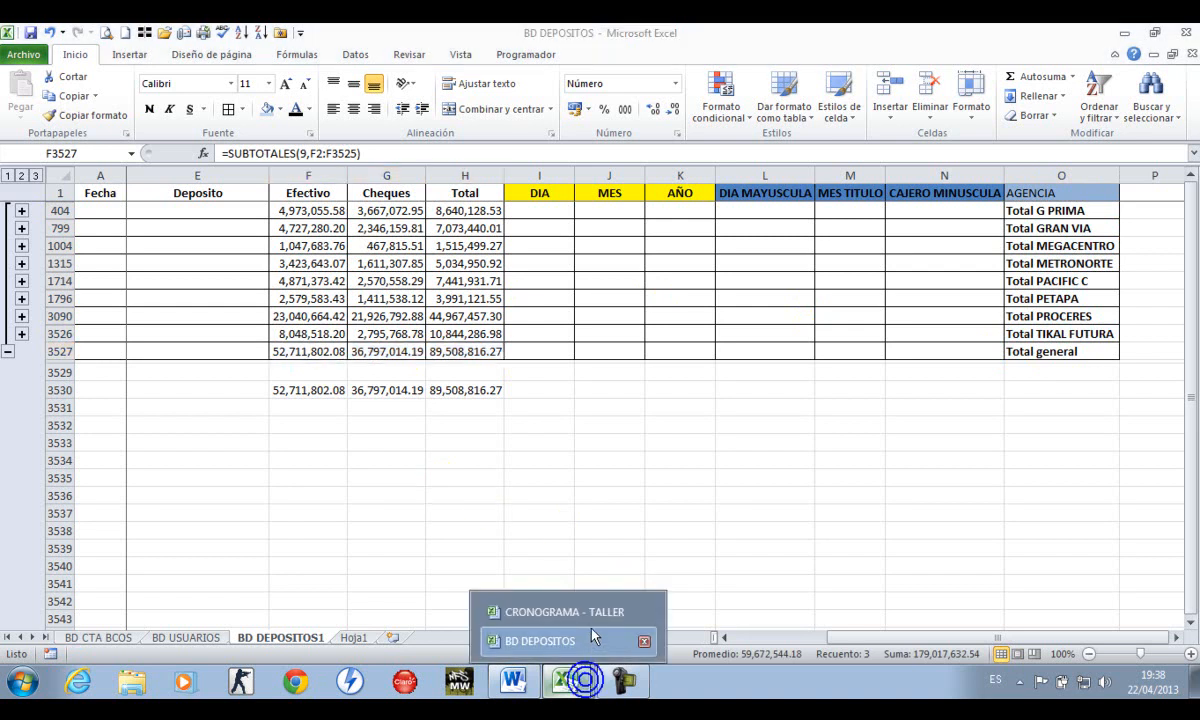
click(590, 595)
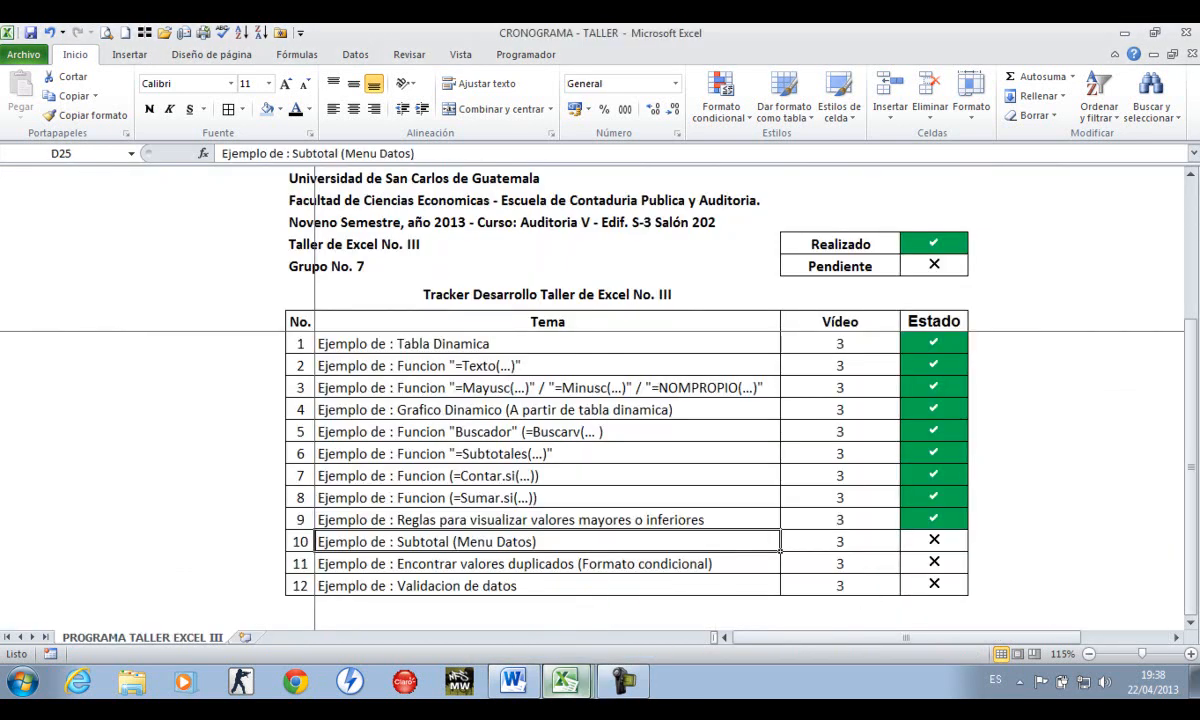
Mark topic 10, Subtotal (Menu Datos), as Realizado in the Estado column by entering a
key(Right)
key(Right)
key(Left)
key(Left)
key(Right)
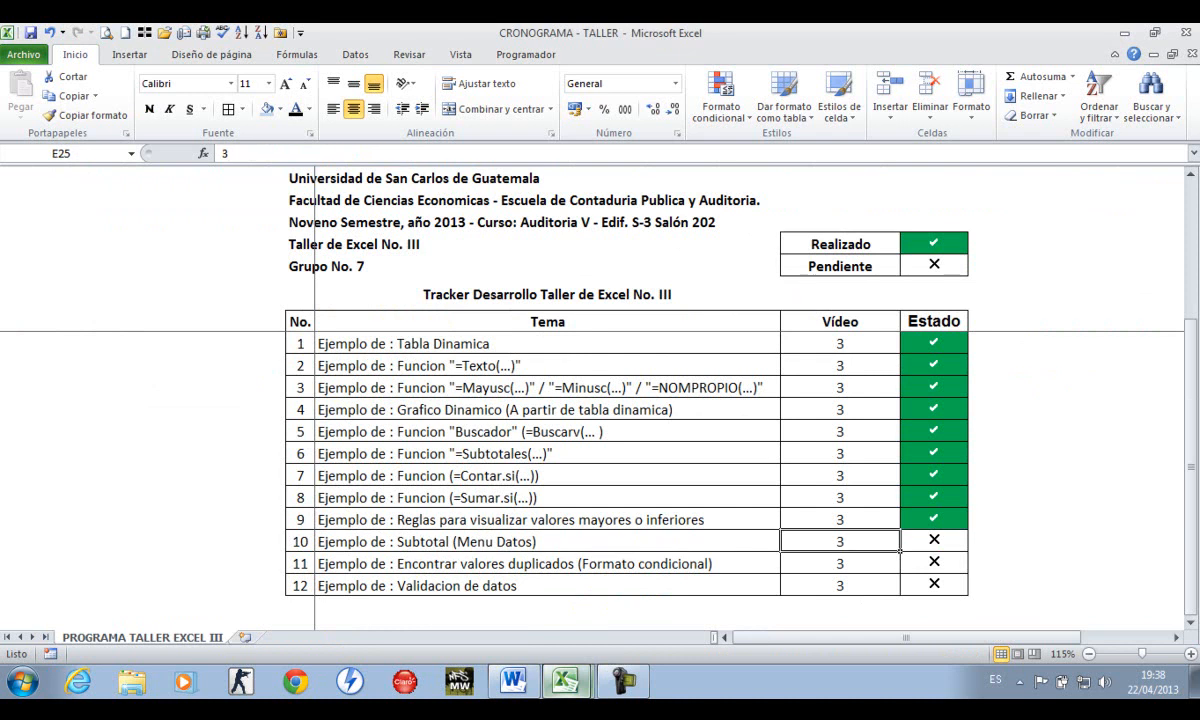
key(Right)
text(a)
key(Return)
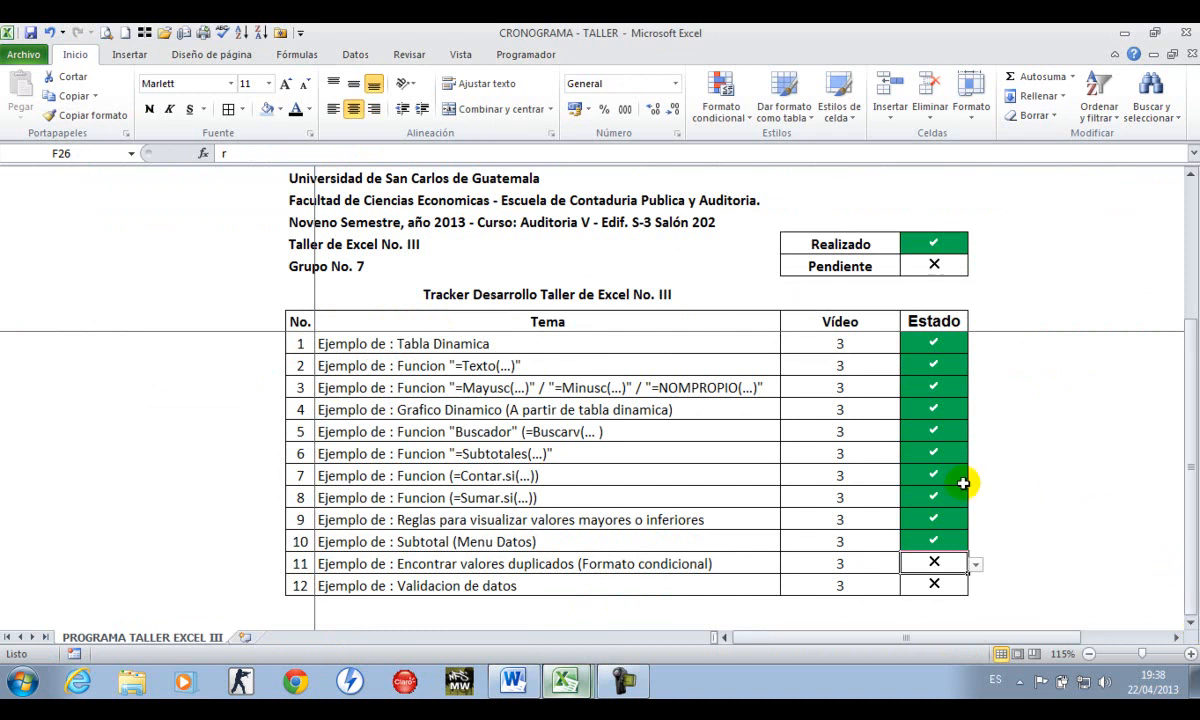
click(622, 681)
click(1117, 594)
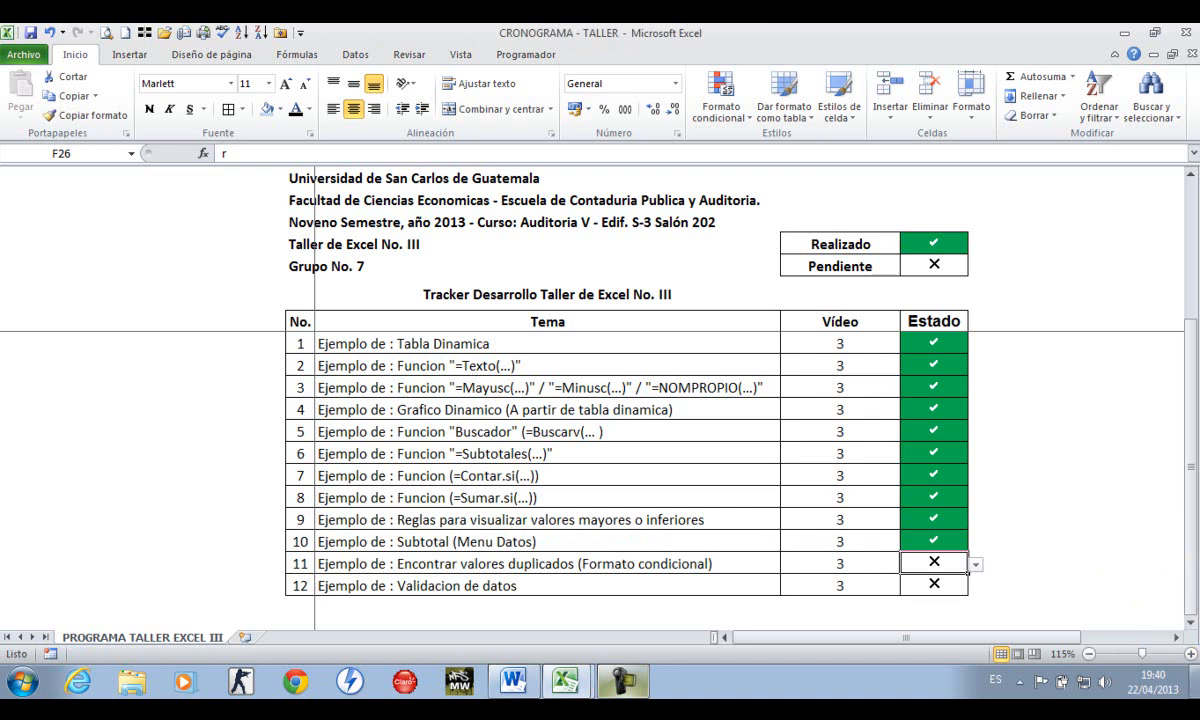
Switch to the BD DEPOSITOS workbook and open the BD USUARIOS sheet
click(332, 563)
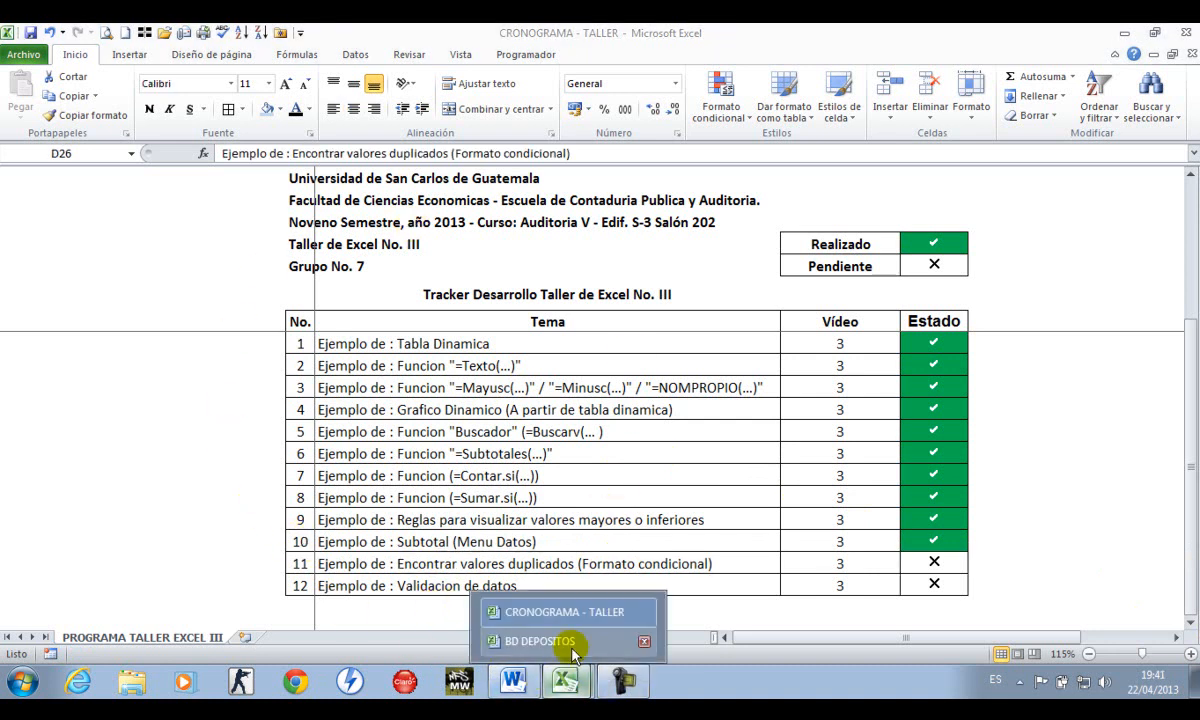
click(570, 643)
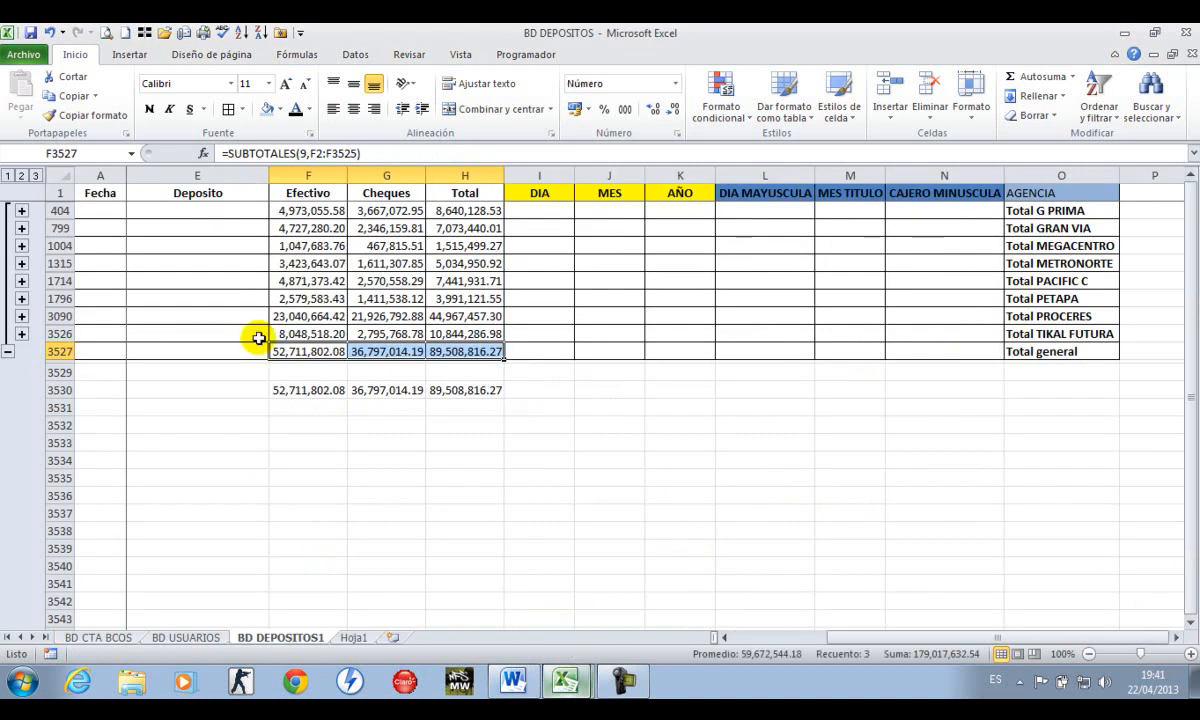
click(345, 637)
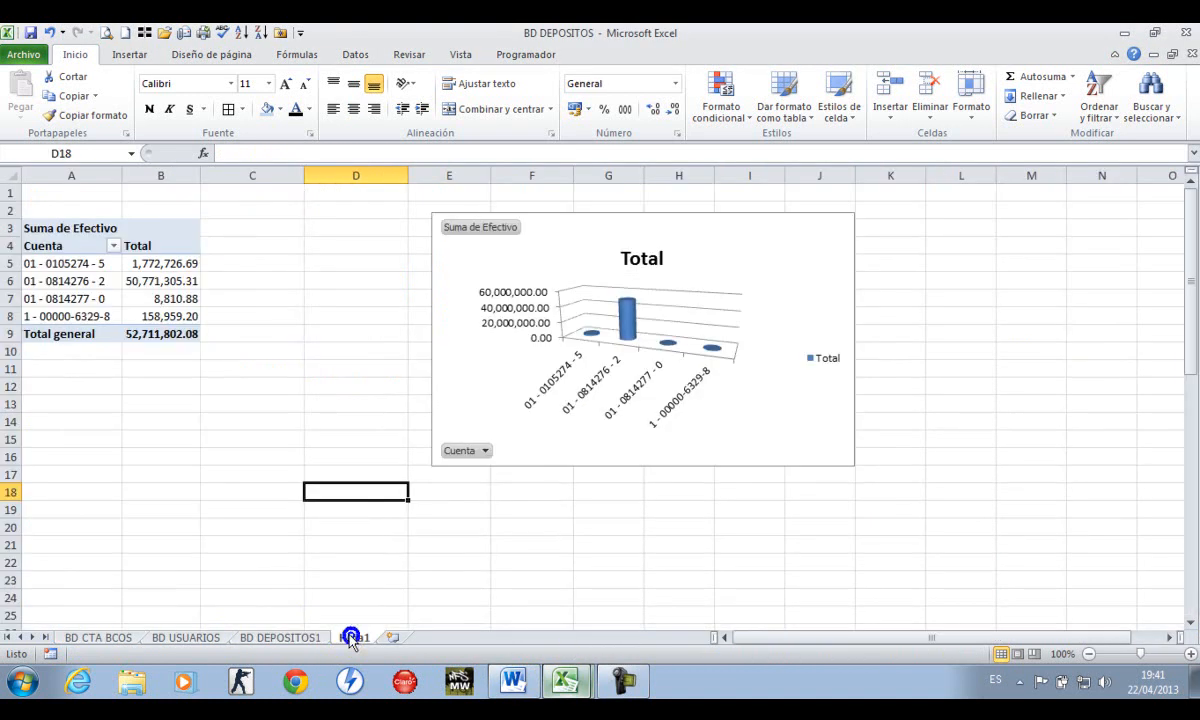
click(190, 637)
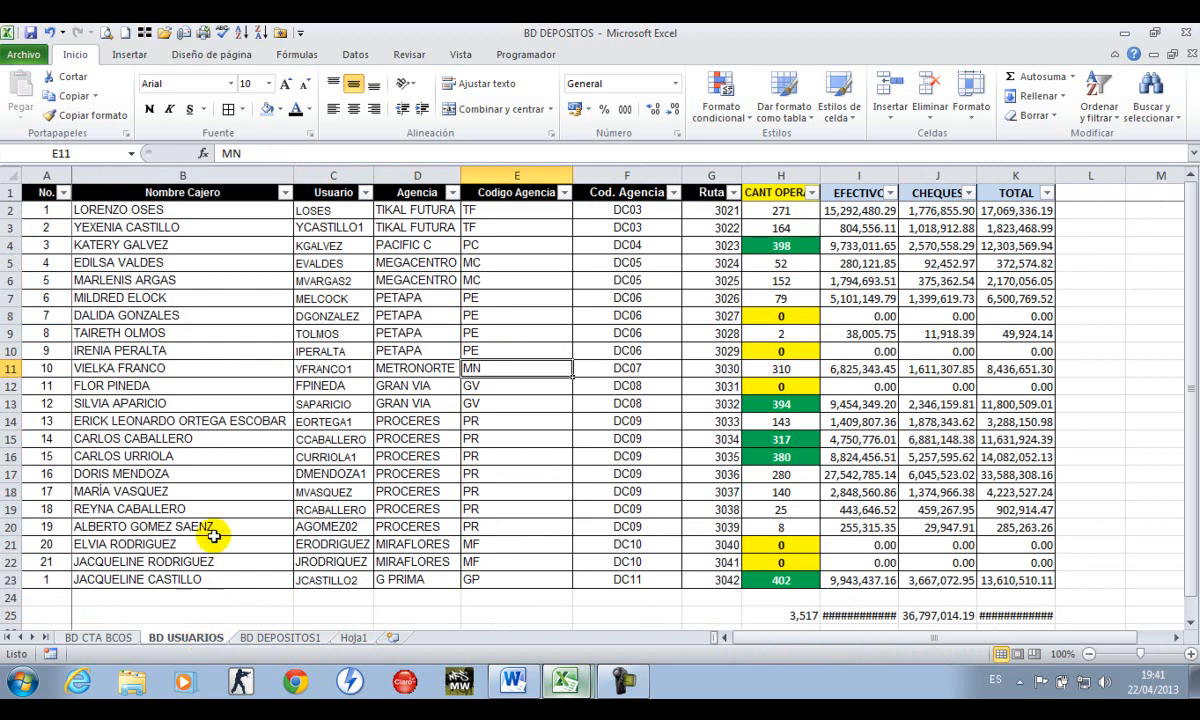
click(175, 350)
key(Right)
key(Right)
key(Left)
key(Left)
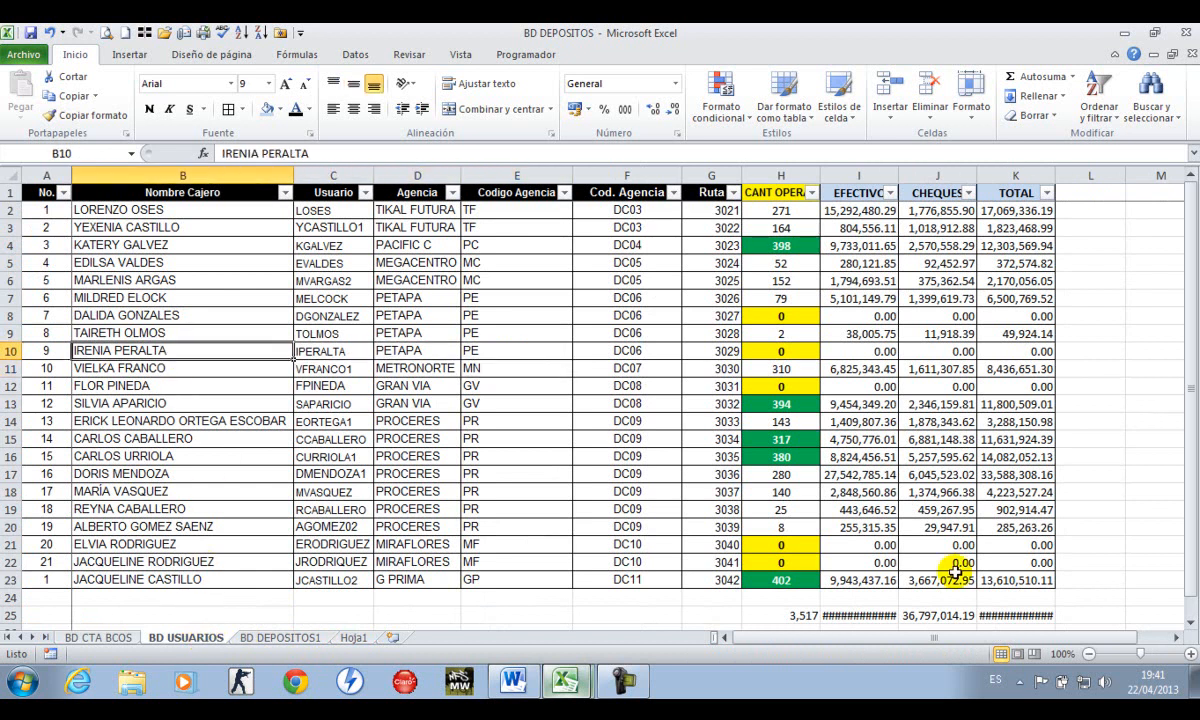
key(Up)
key(Right)
key(ctrl+Up)
key(ctrl+shift+Down)
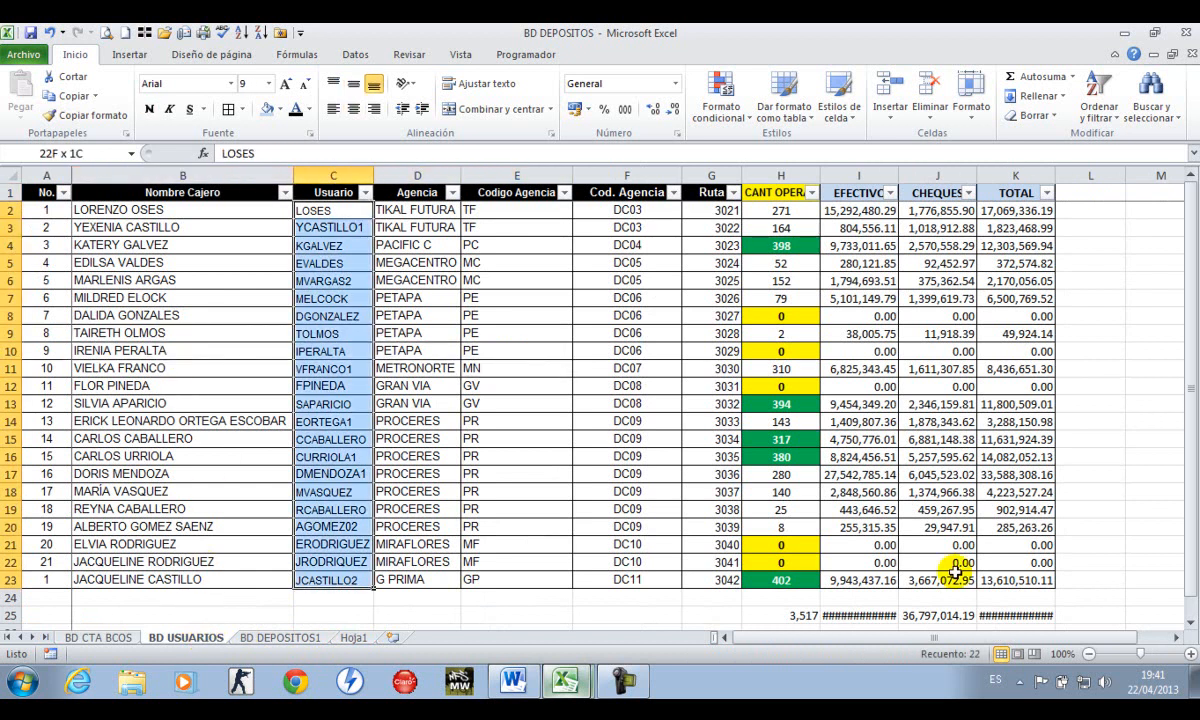
key(ctrl+c)
key(ctrl+Down)
key(Down)
key(shift+Down)
key(Return)
key(Down)
key(Down)
key(Down)
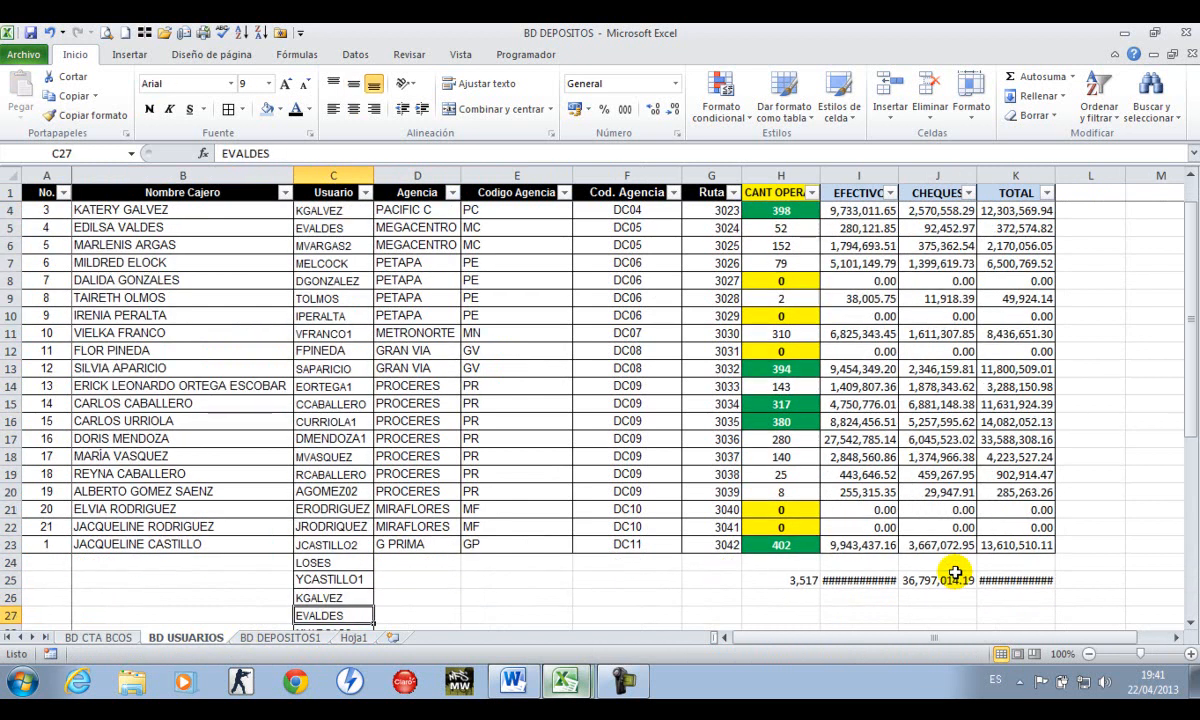
key(ctrl+Up)
key(Right)
key(Right)
key(Right)
key(Right)
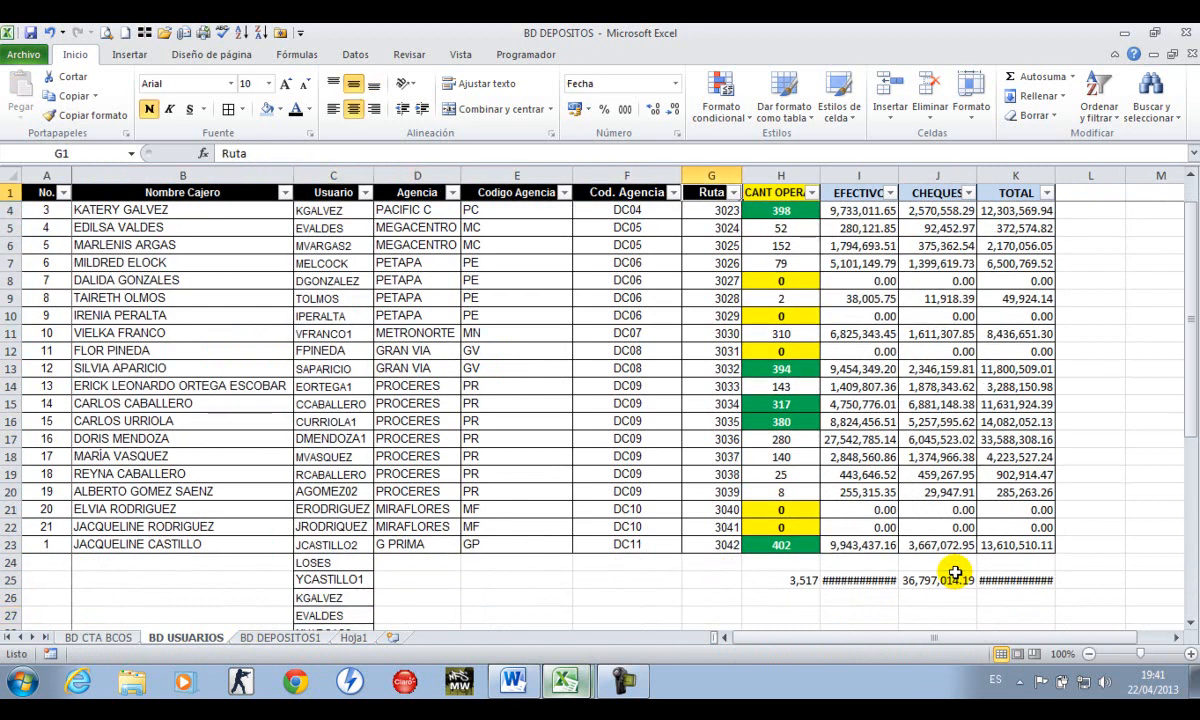
key(ctrl+z)
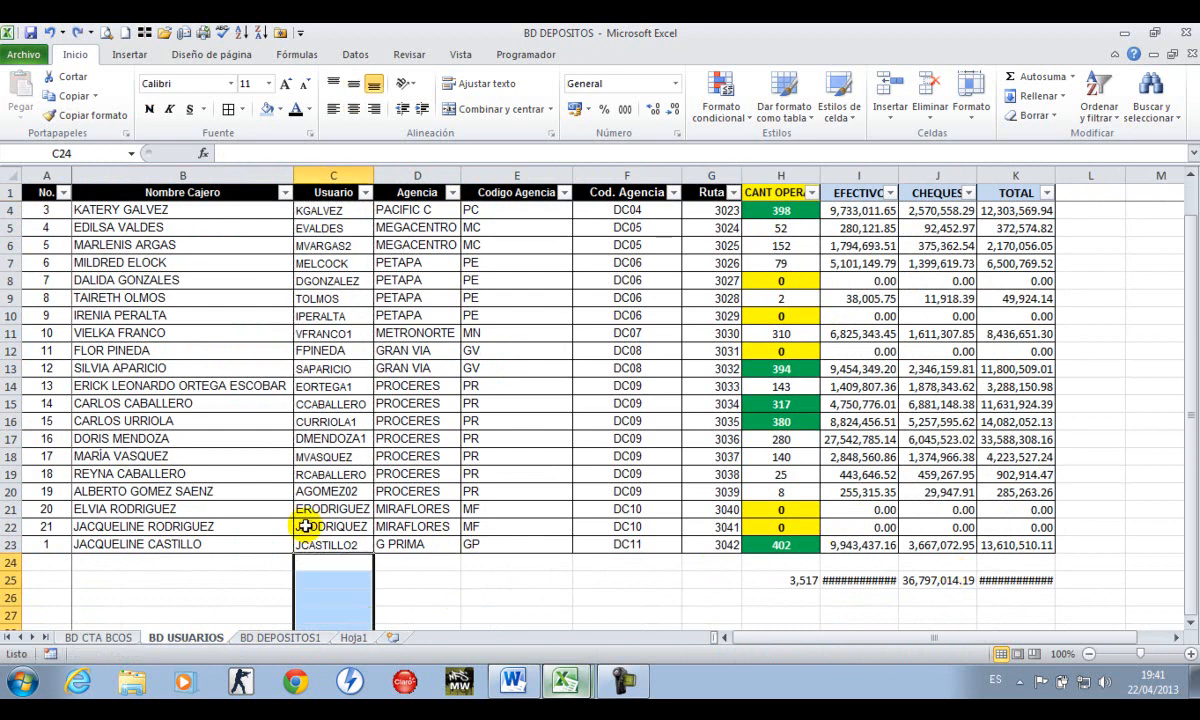
Copy the No., Nombre Cajero, Usuario and Agencia columns of the cashier table, A1:D23
click(301, 508)
key(Home)
key(ctrl+Up)
key(ctrl+shift+Right)
key(ctrl+shift+Down)
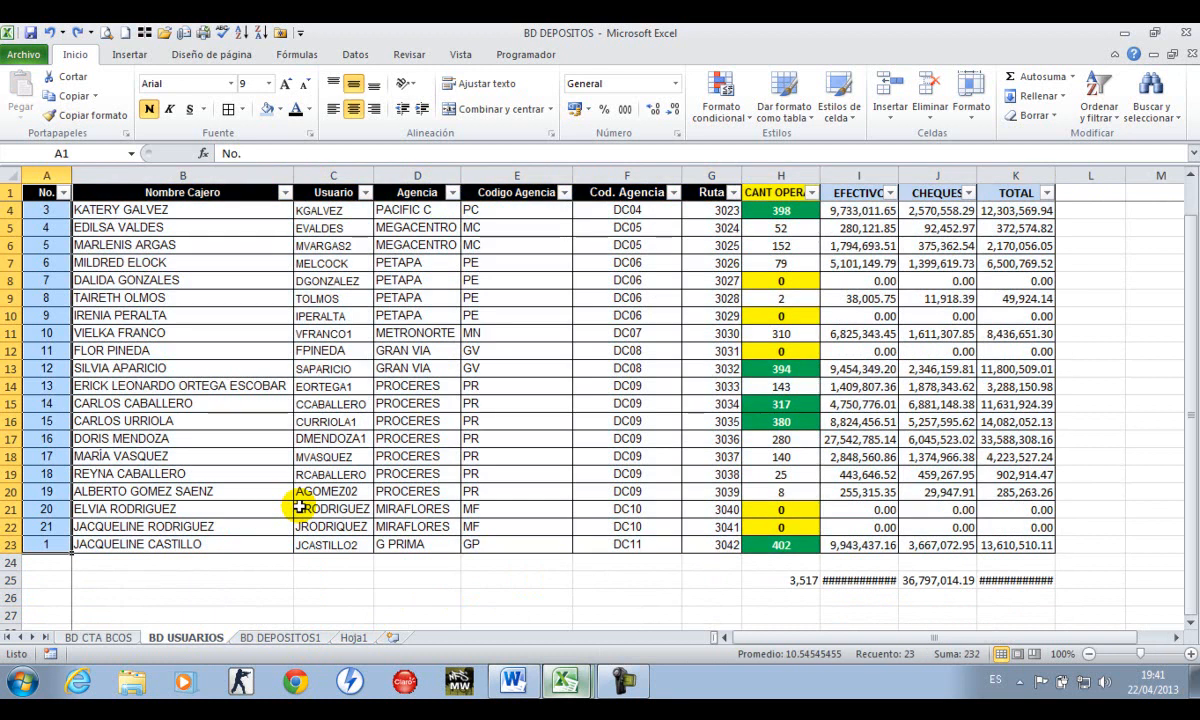
key(shift+Left)
key(shift+Left)
key(shift+Left)
key(shift+Left)
key(shift+Left)
key(shift+Left)
key(shift+Left)
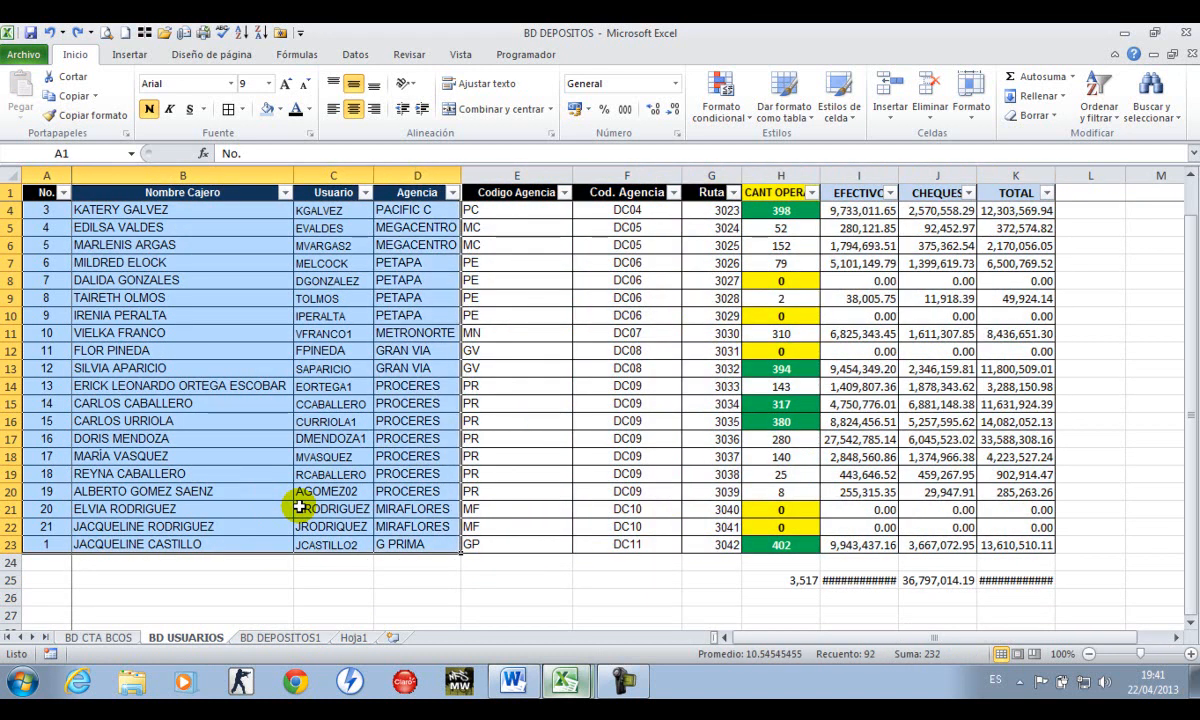
key(ctrl+c)
Paste the copied cashier table into a new sheet after Hoja1 and fit the column widths to their contents
key(ctrl+Page_Down)
key(ctrl+Page_Down)
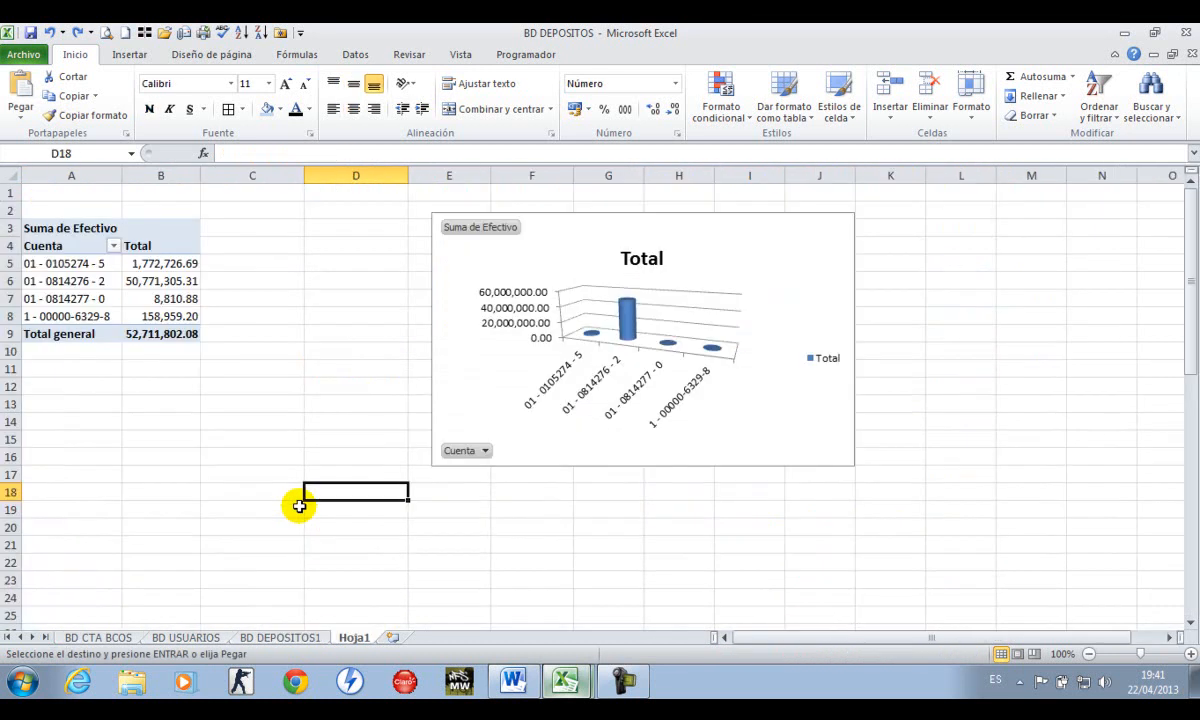
click(394, 637)
key(ctrl+v)
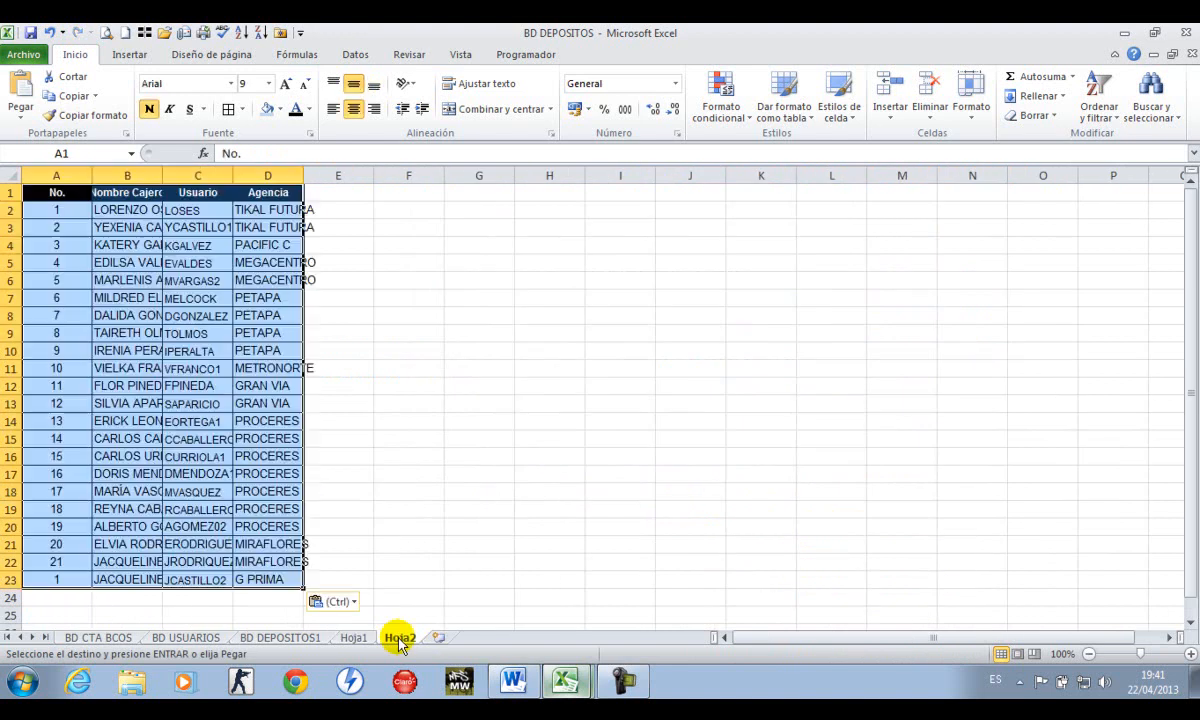
key(ctrl+e)
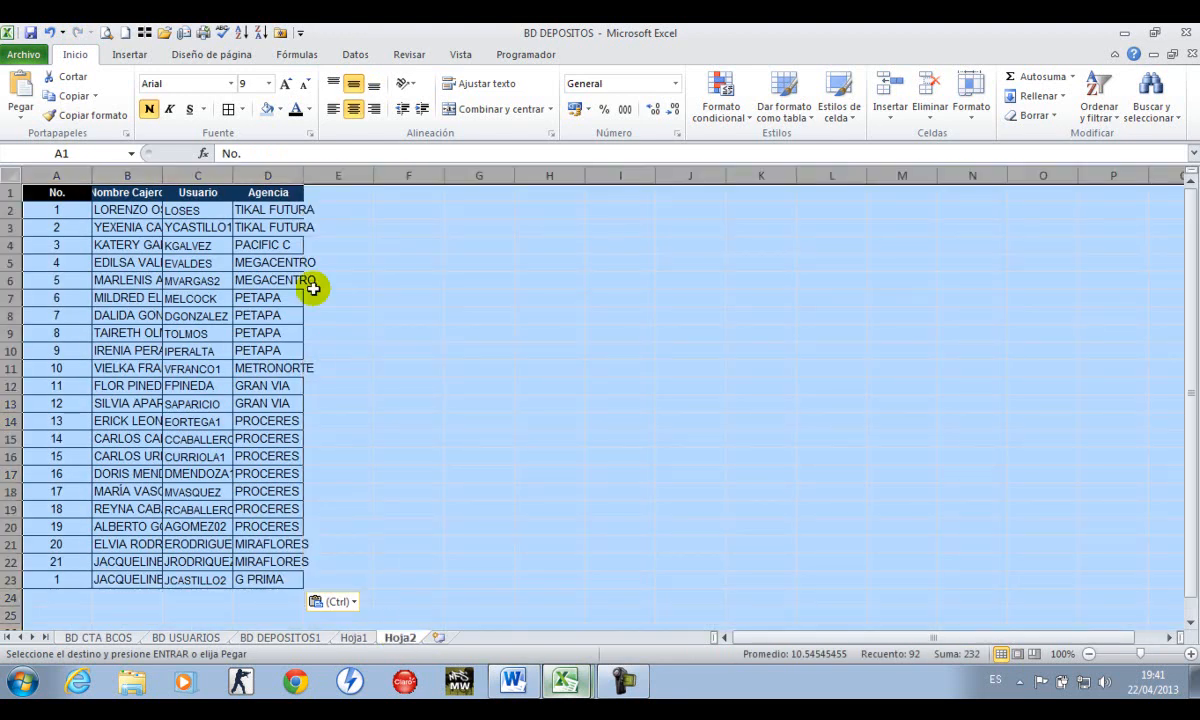
double_click(305, 168)
click(300, 303)
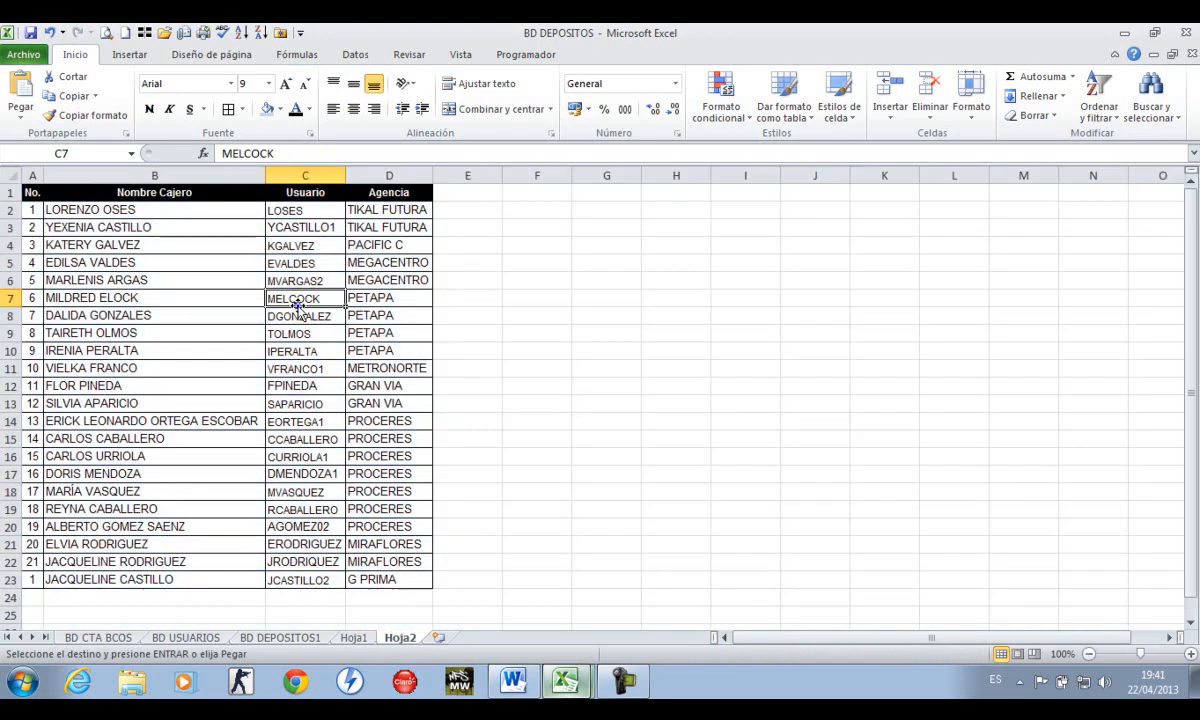
Duplicate the cashier records in A16:D23 directly below the table, starting at A24
key(ctrl+Home)
key(Down)
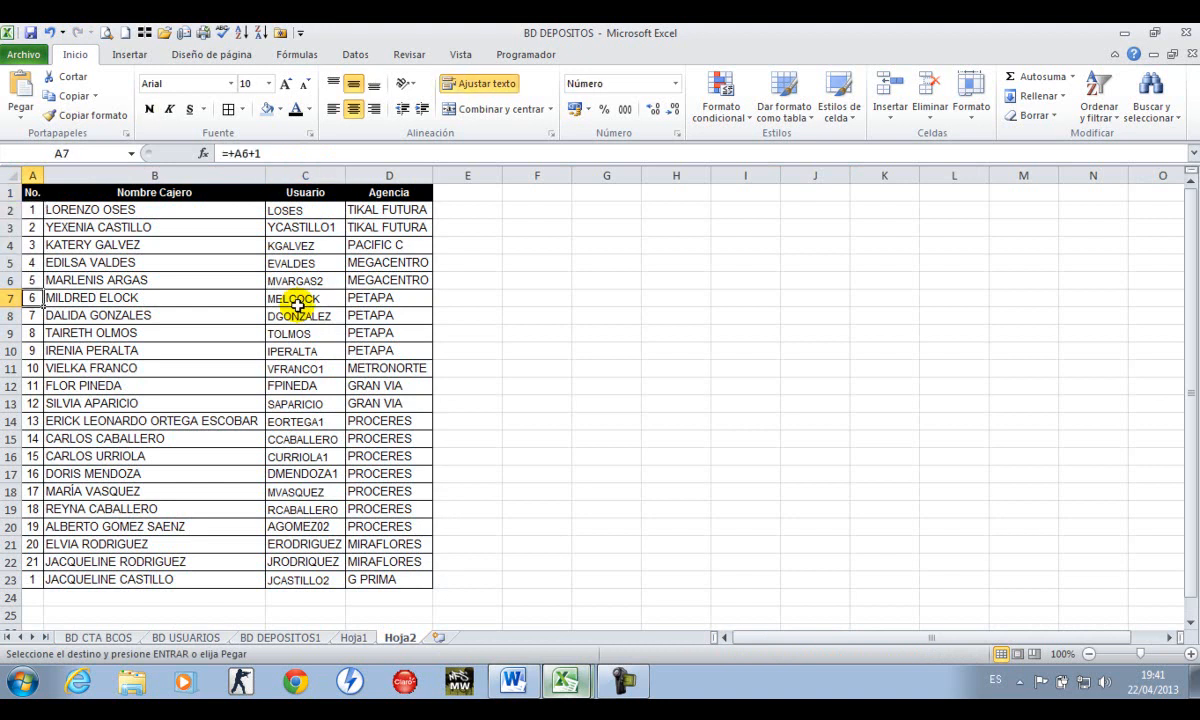
key(ctrl+shift+Right)
key(shift+Down)
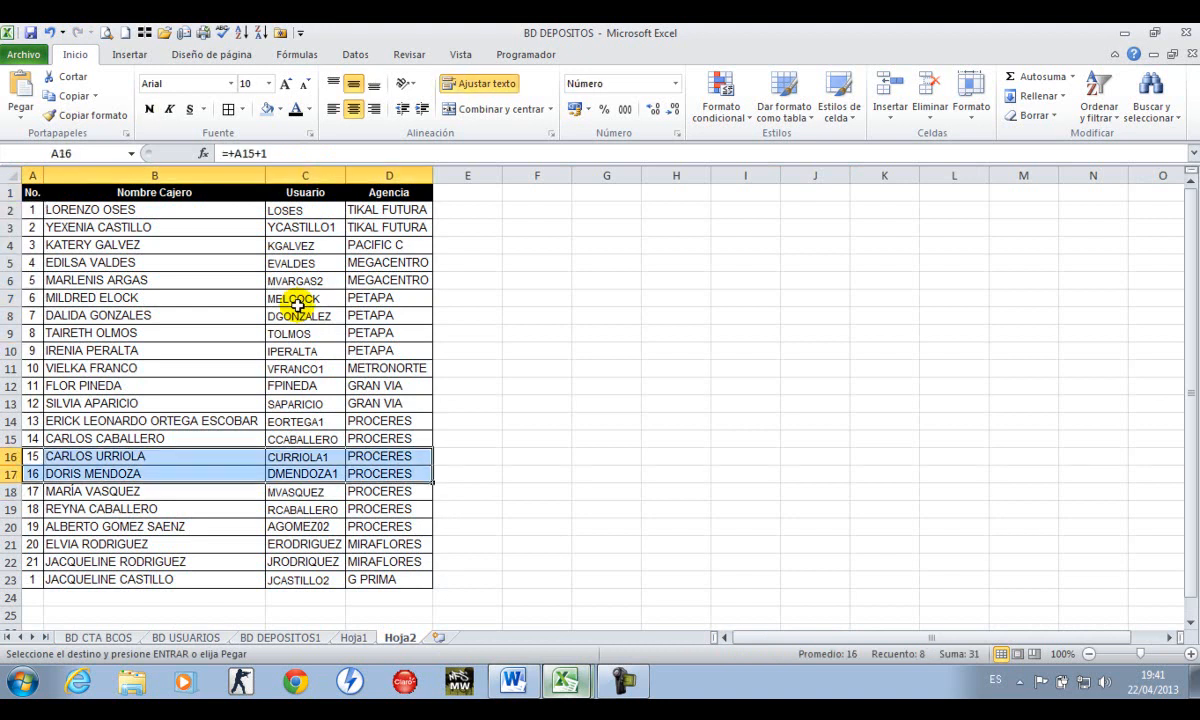
key(ctrl+shift+Down)
key(ctrl+c)
key(ctrl+Down)
key(Down)
key(Return)
Enter the formula +A2+1 in A3 and copy it down the No. column to renumber every record
key(Up)
key(ctrl+Up)
key(Down)
key(Down)
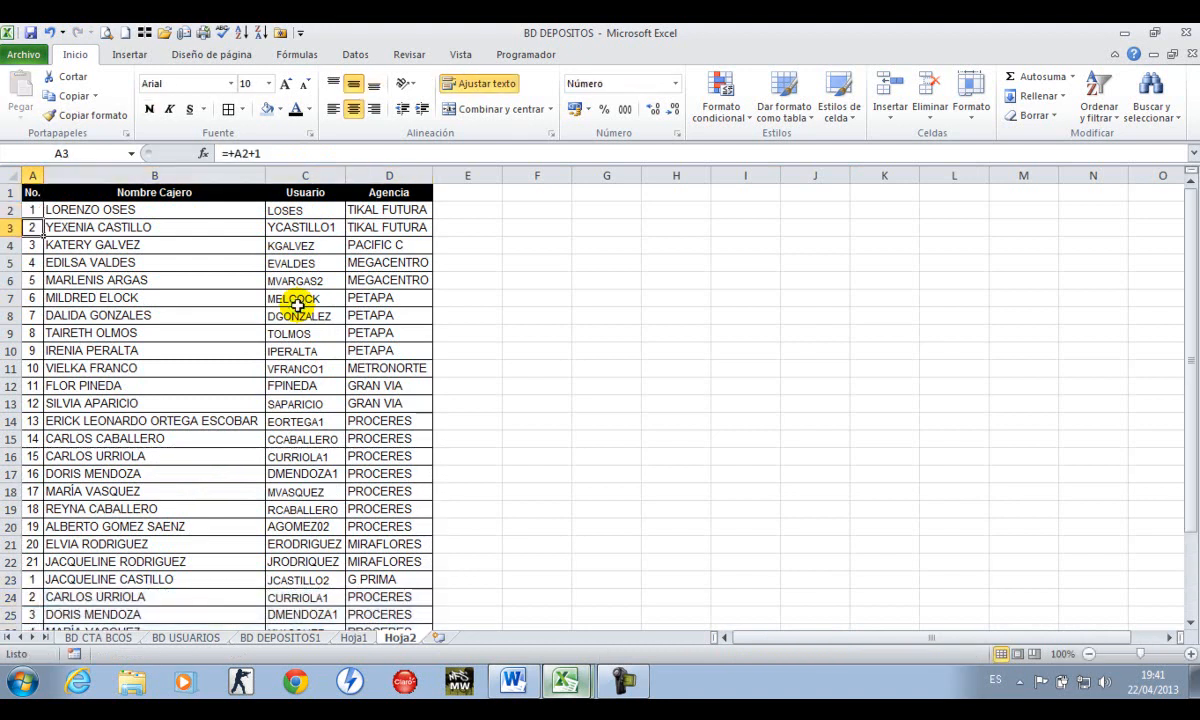
text(+)
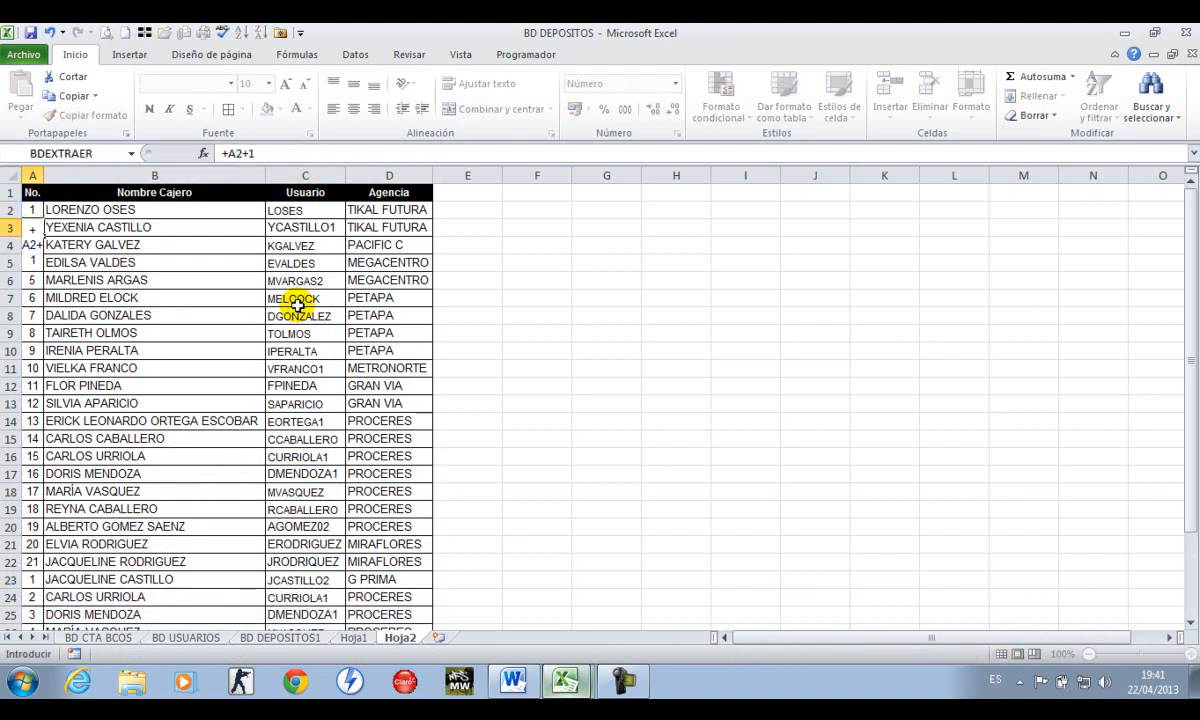
text(A2+1)
key(ctrl+Return)
key(ctrl+c)
key(ctrl+shift+Down)
key(Return)
Freeze the panes above row 2 so the header row of Hoja2 stays fixed
key(ctrl+Up)
key(Down)
key(Down)
key(Up)
key(Right)
key(Up)
key(Down)
key(shift+space)
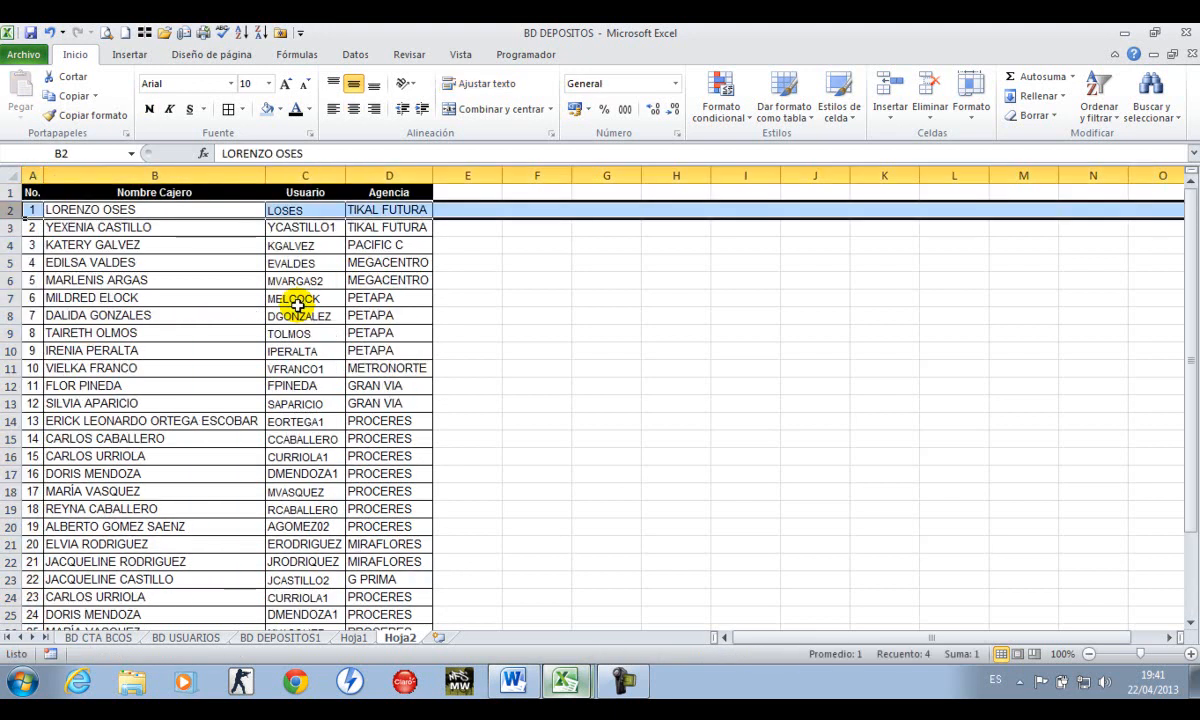
click(460, 54)
click(736, 105)
click(720, 150)
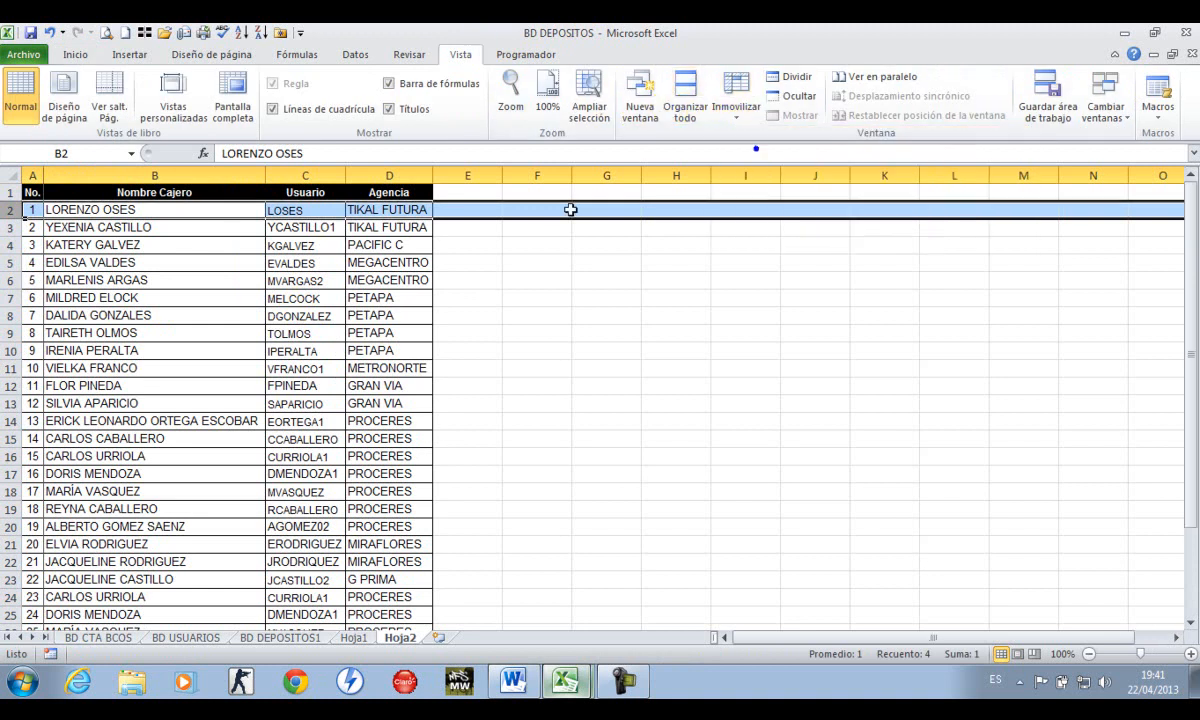
Examine the cashier list beneath the frozen header for repeated names
scroll(196, 305, down, 6)
scroll(179, 316, up, 6)
click(130, 425)
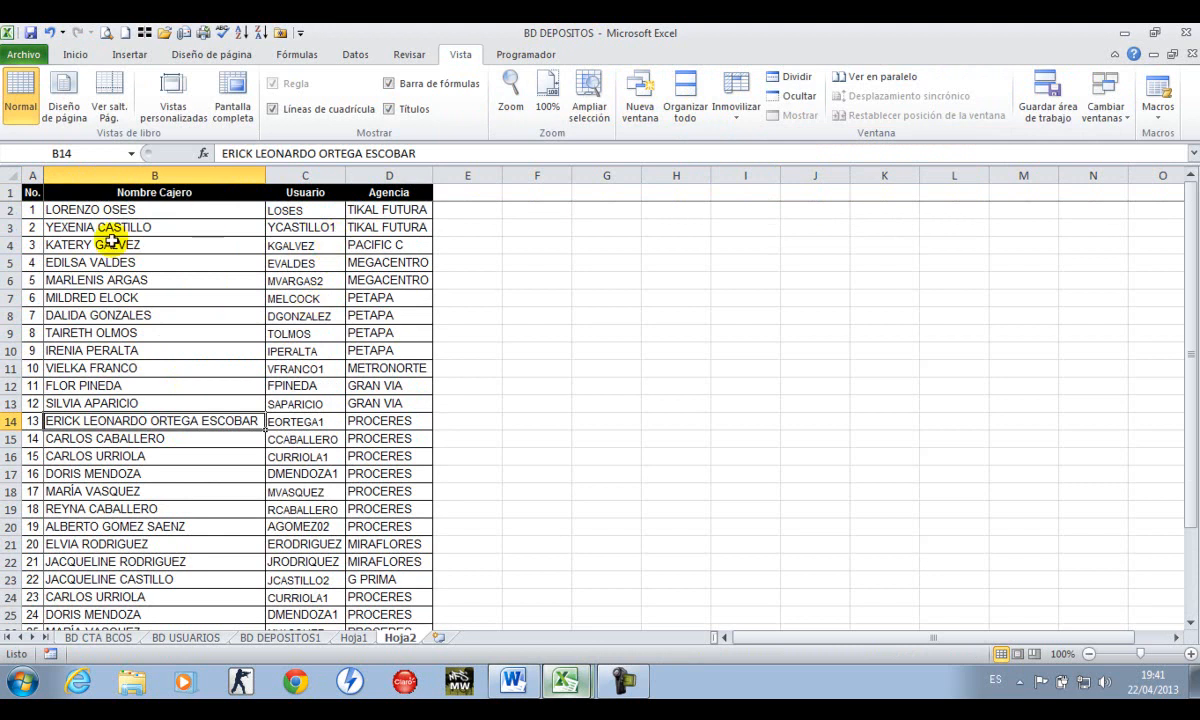
scroll(99, 545, down, 3)
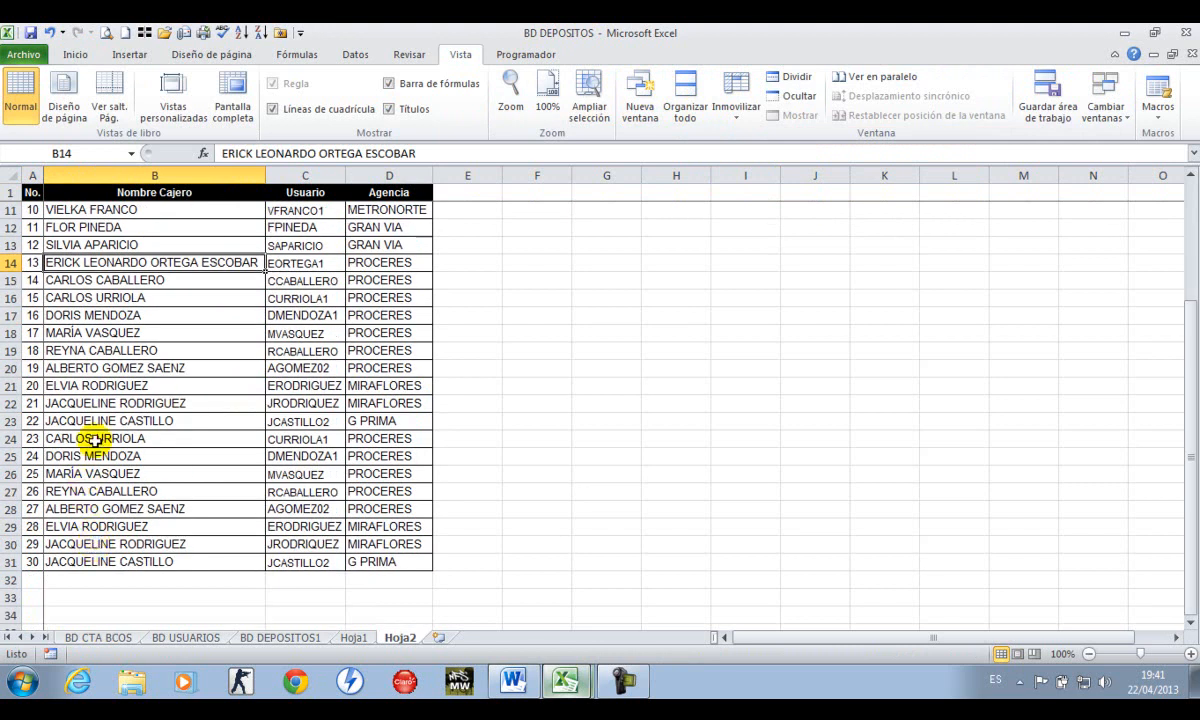
scroll(92, 447, up, 3)
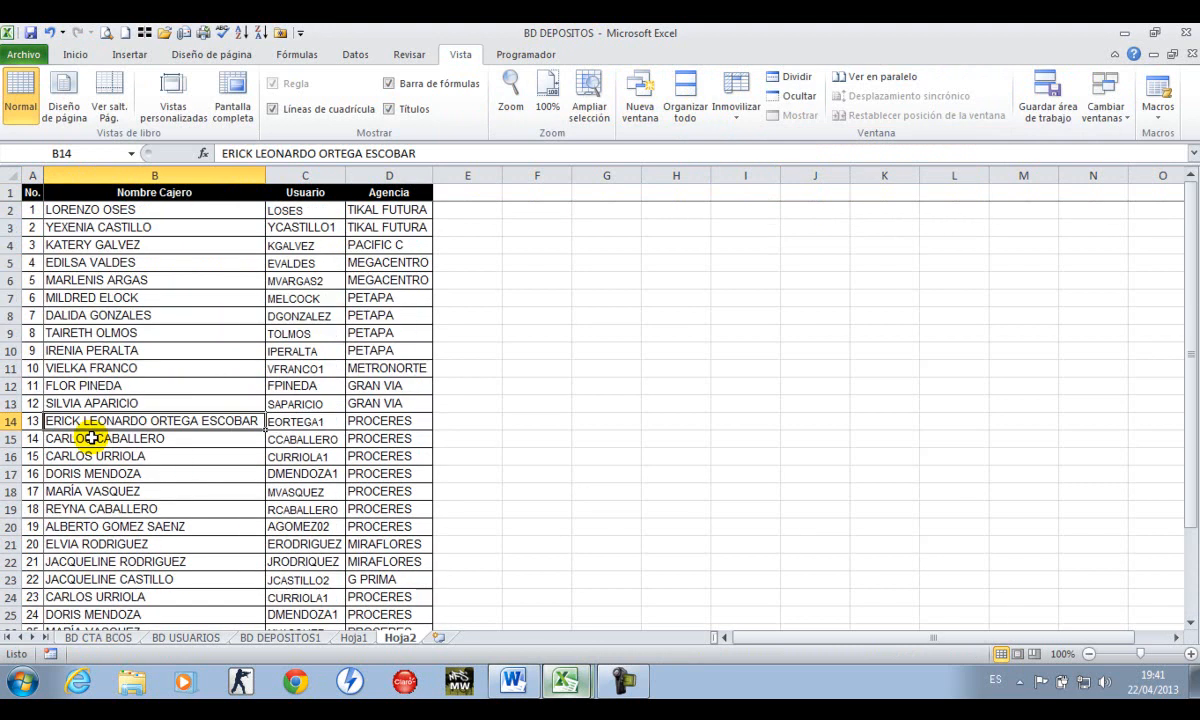
click(110, 367)
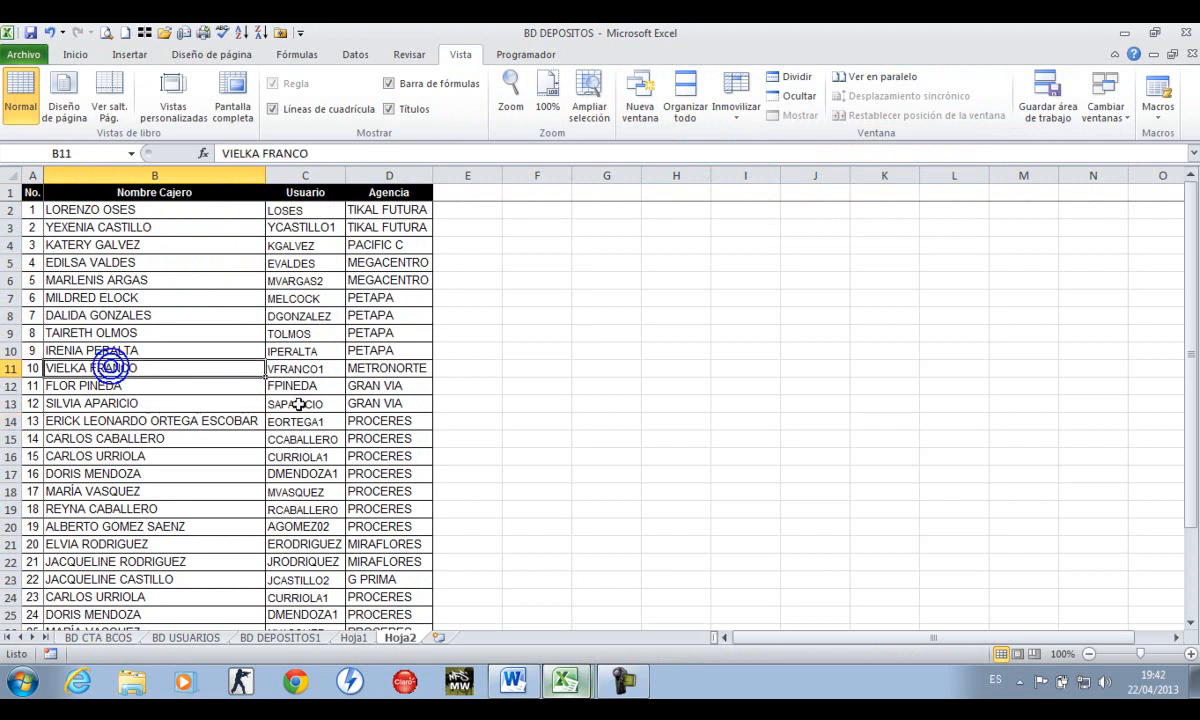
Apply a Duplicar valores conditional format to the Nombre Cajero entries in B2:B31, using Relleno rojo claro con texto rojo oscuro
click(100, 210)
key(shift+Down)
key(shift+Down)
key(shift+Down)
key(shift+Down)
key(shift+Down)
key(shift+Down)
key(shift+Down)
key(shift+Down)
key(shift+Down)
key(shift+Down)
key(shift+Down)
key(shift+Down)
key(shift+Down)
key(shift+Down)
key(shift+Down)
key(shift+Down)
key(shift+Down)
key(shift+Down)
key(shift+Down)
key(shift+Down)
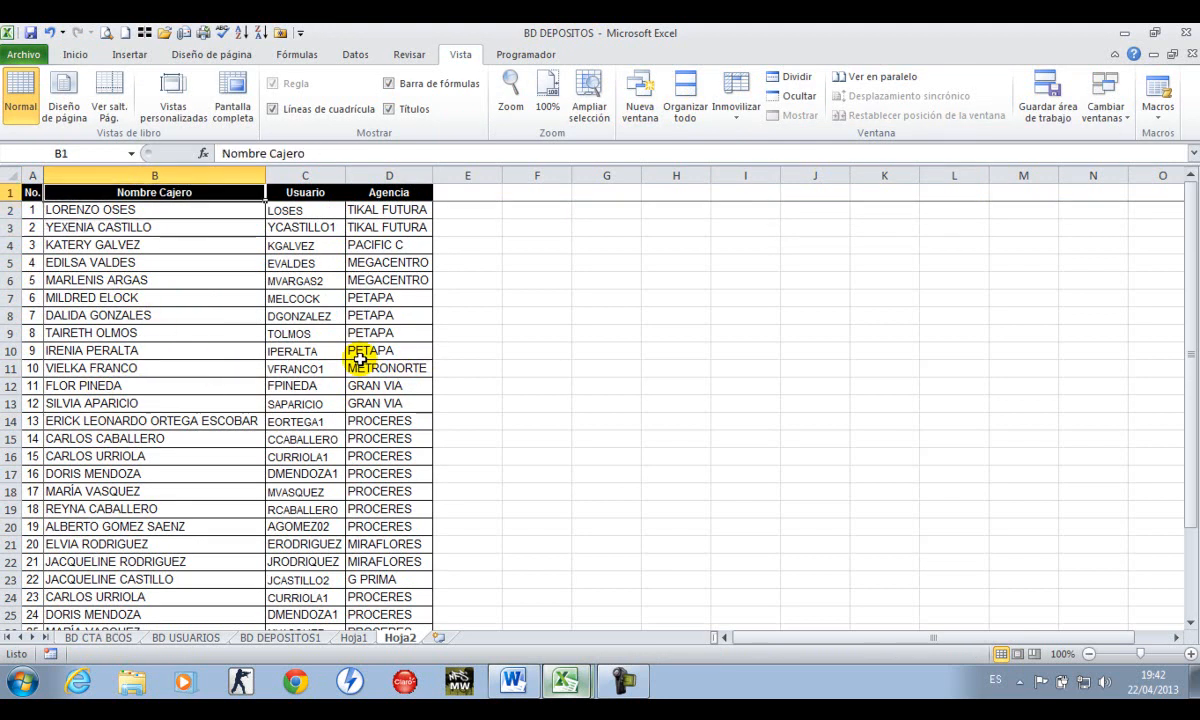
key(shift+Down)
key(shift+Down)
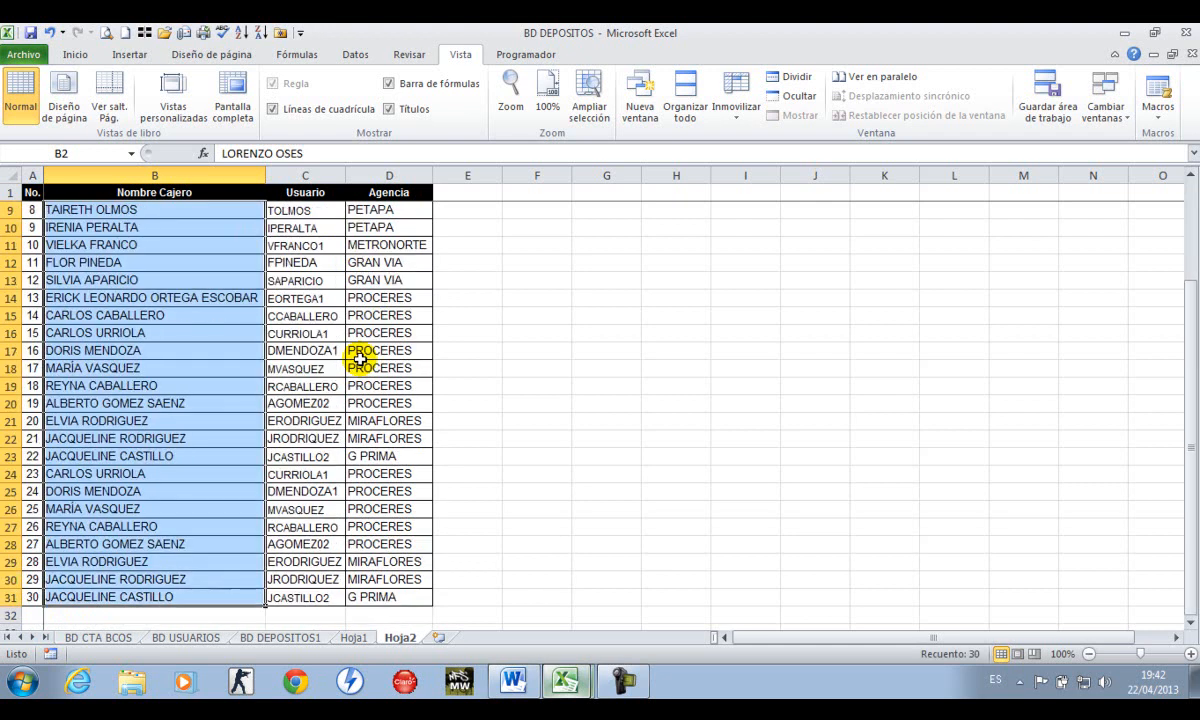
scroll(359, 359, up, 3)
scroll(359, 359, down, 2)
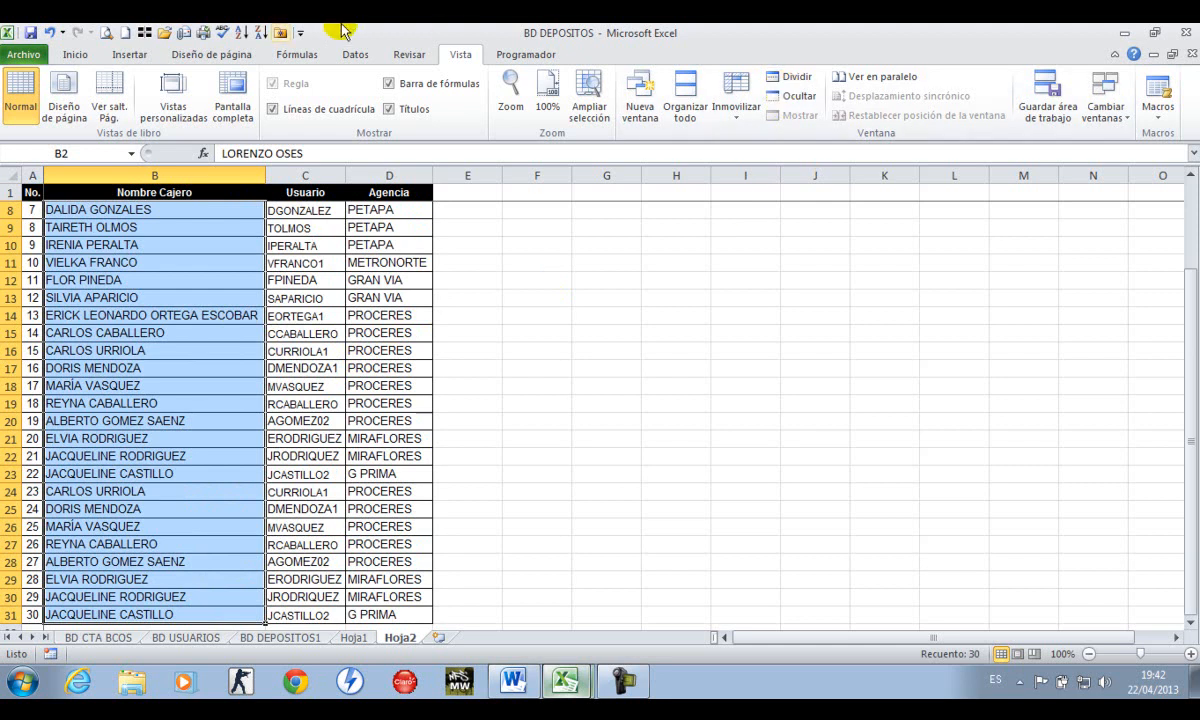
click(75, 54)
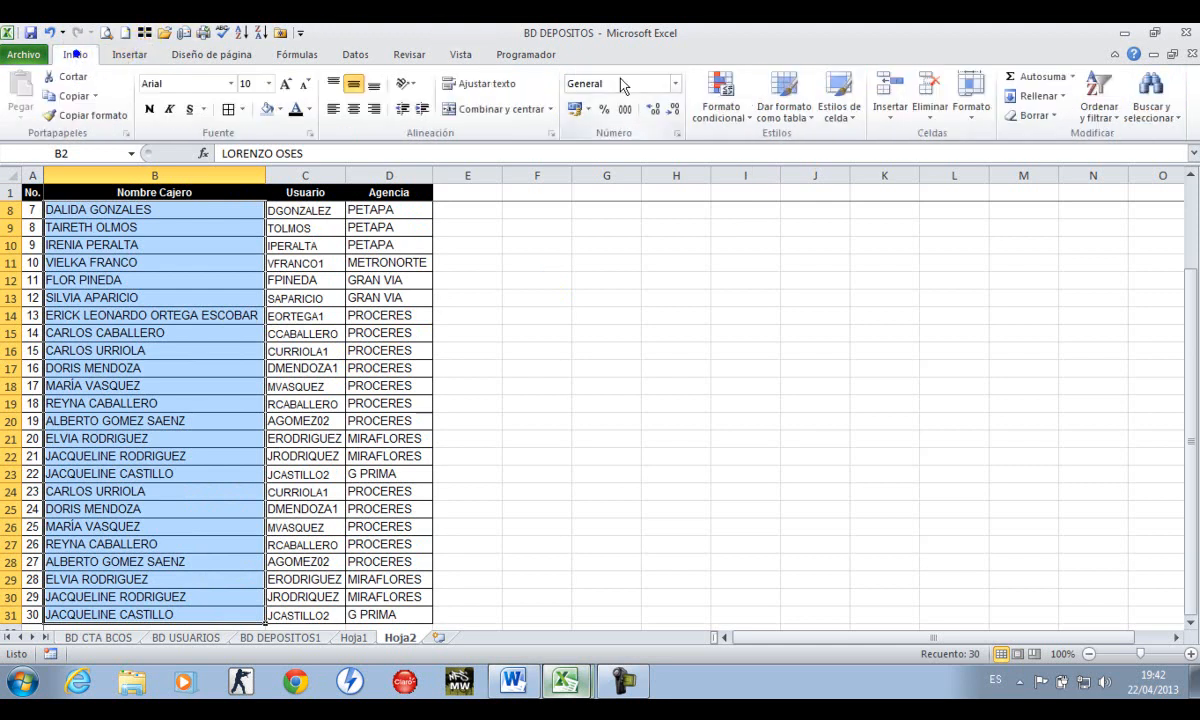
click(727, 122)
mouse_move(712, 150)
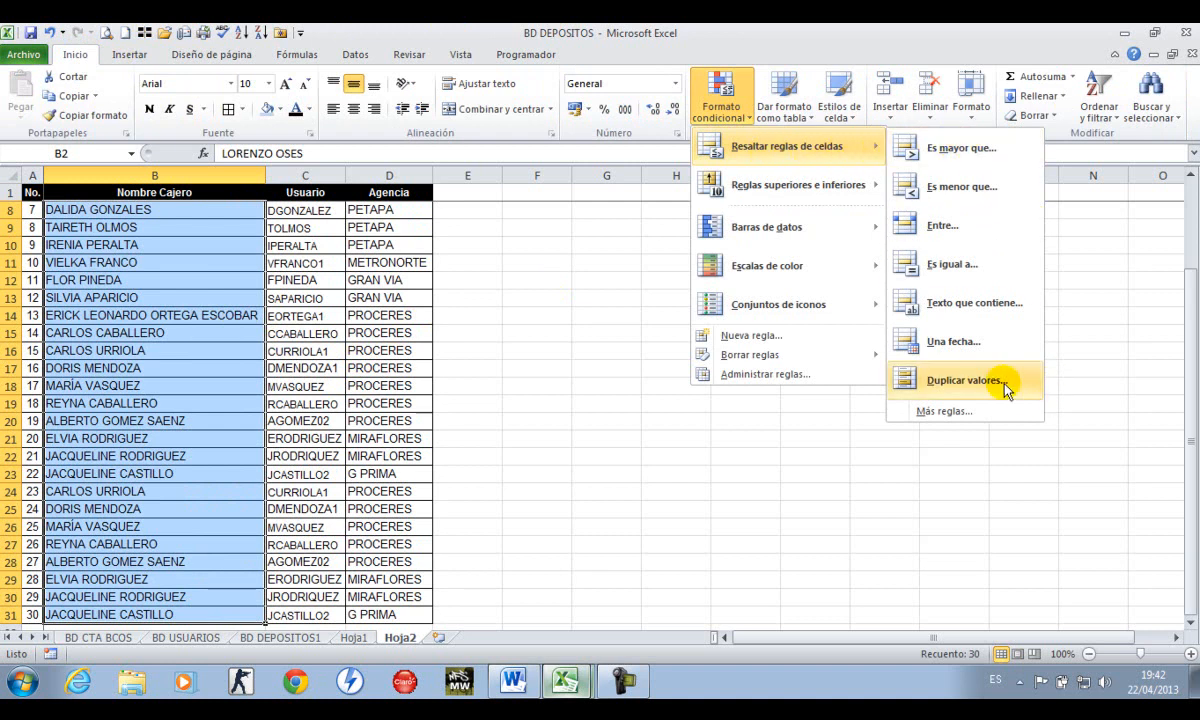
click(973, 384)
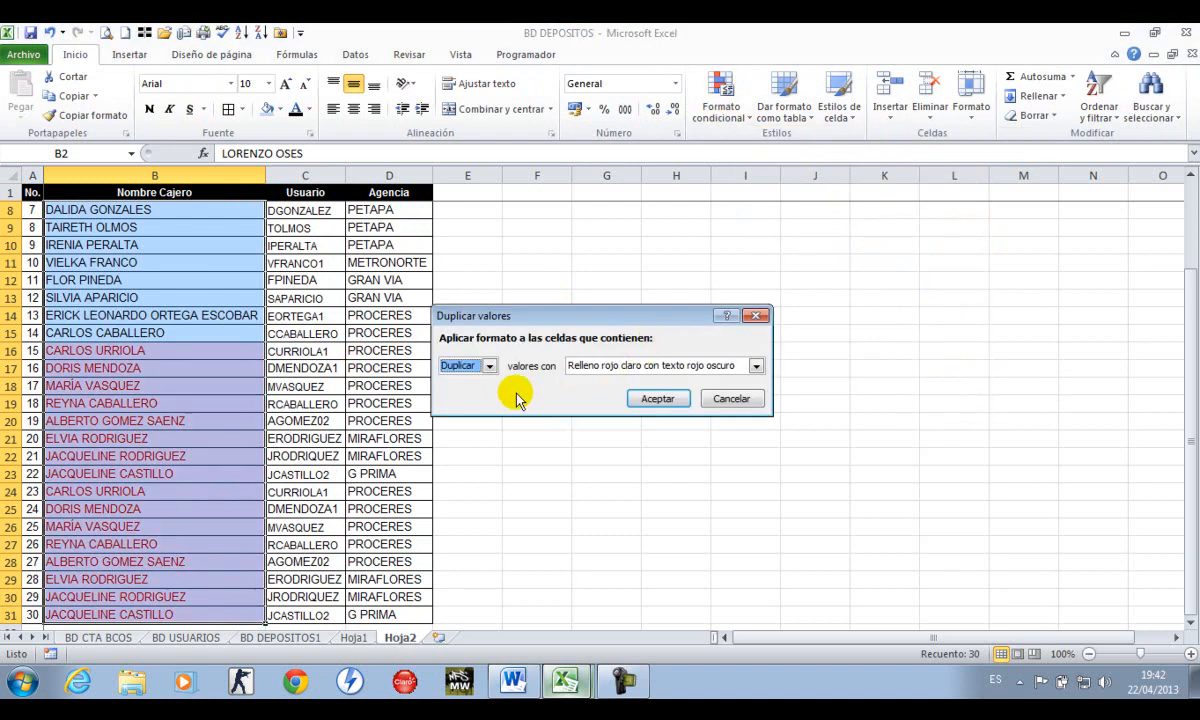
click(659, 399)
scroll(184, 316, up, 2)
scroll(180, 335, down, 7)
scroll(178, 340, up, 3)
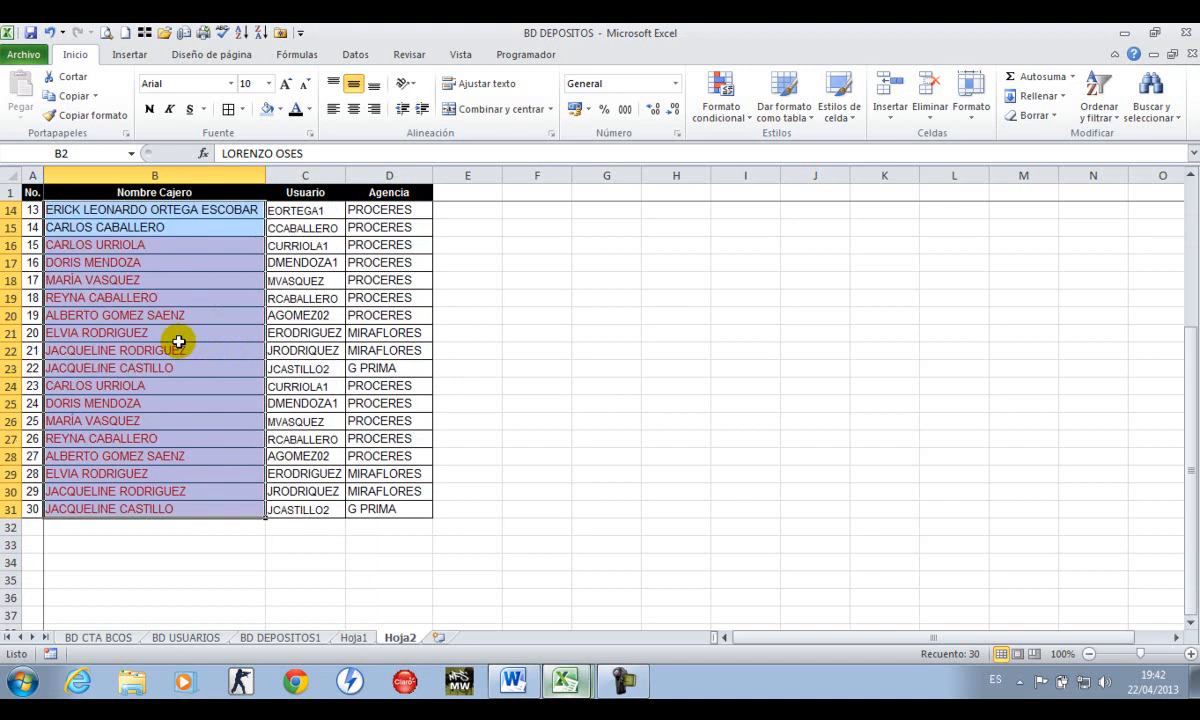
Sort the whole cashier table, including its headers, by Nombre Cajero on Valores from A a Z
scroll(178, 342, up, 4)
click(178, 342)
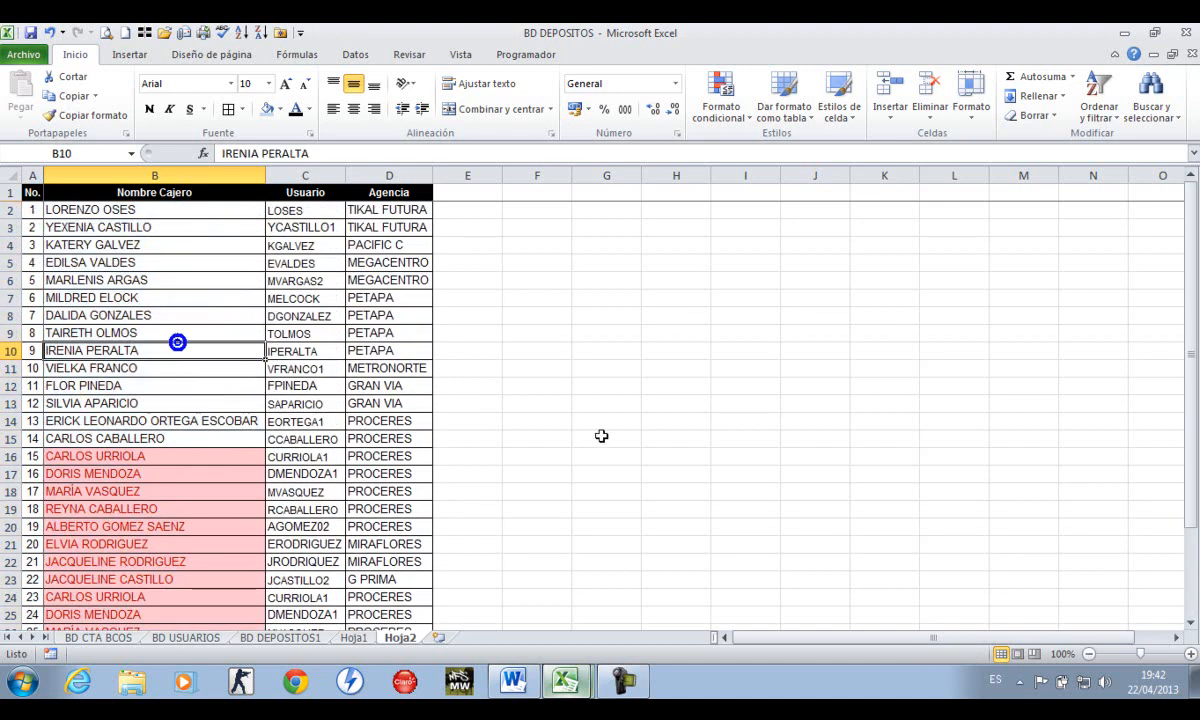
key(ctrl+Up)
key(Left)
key(Right)
key(Left)
key(Right)
key(Left)
key(Down)
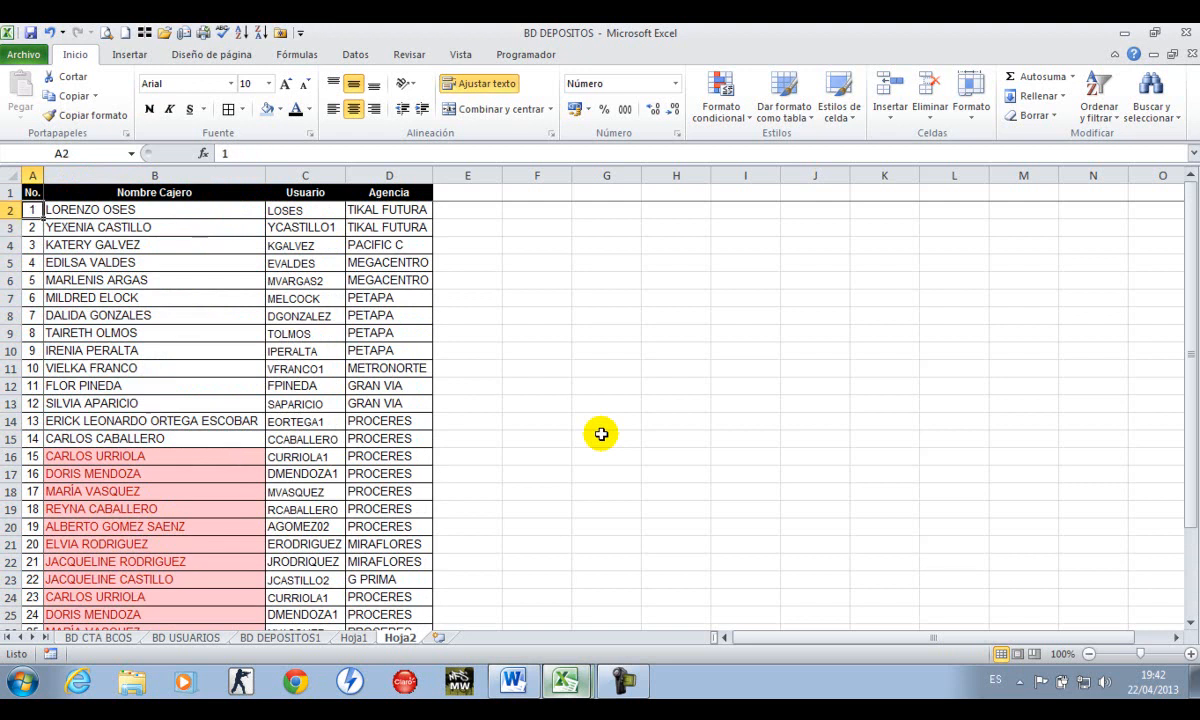
key(Up)
key(ctrl+shift+Right)
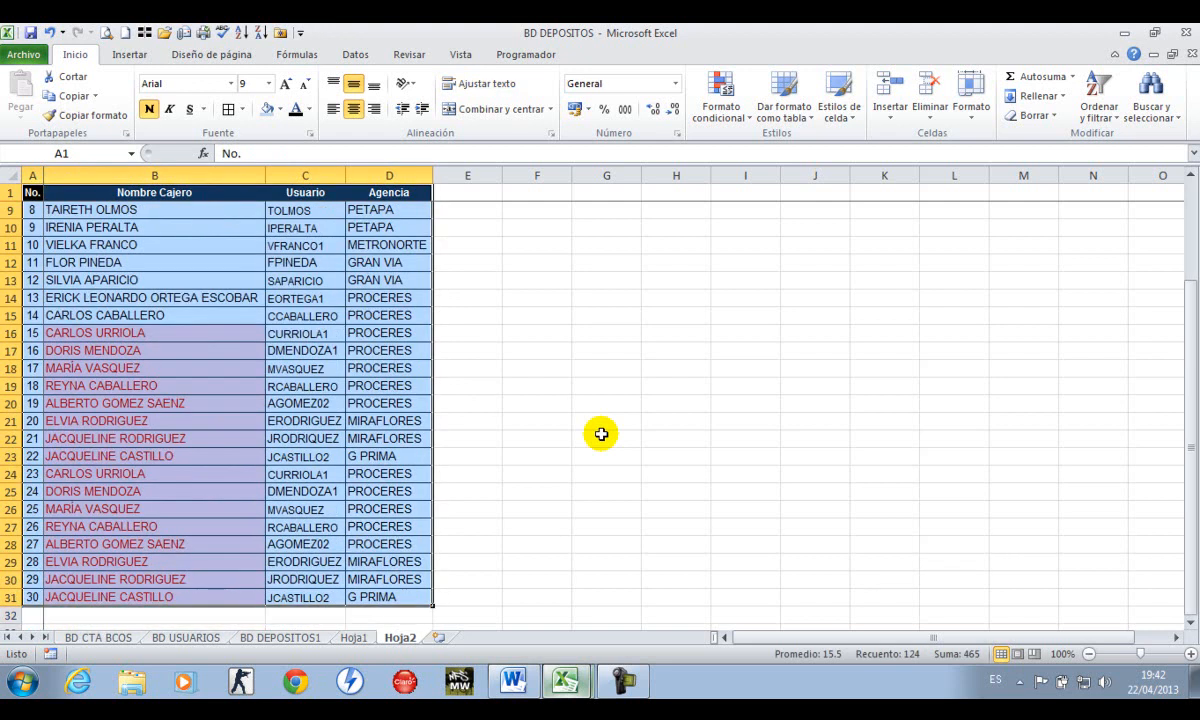
click(355, 54)
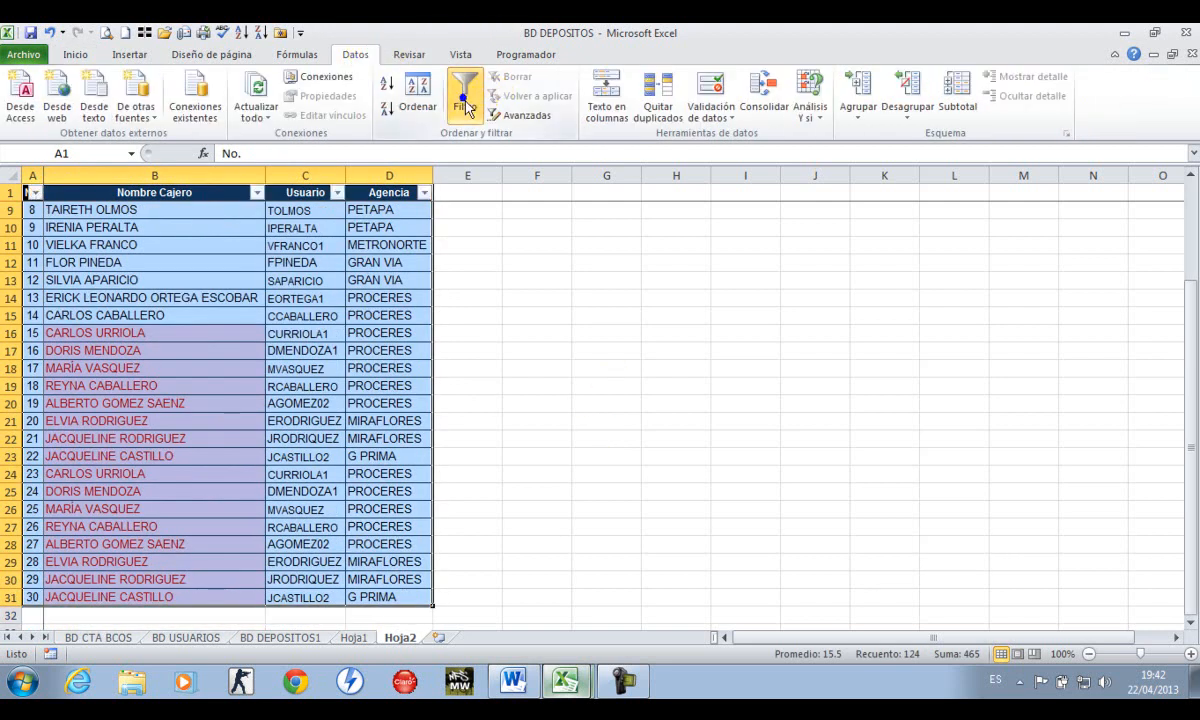
click(413, 107)
click(496, 327)
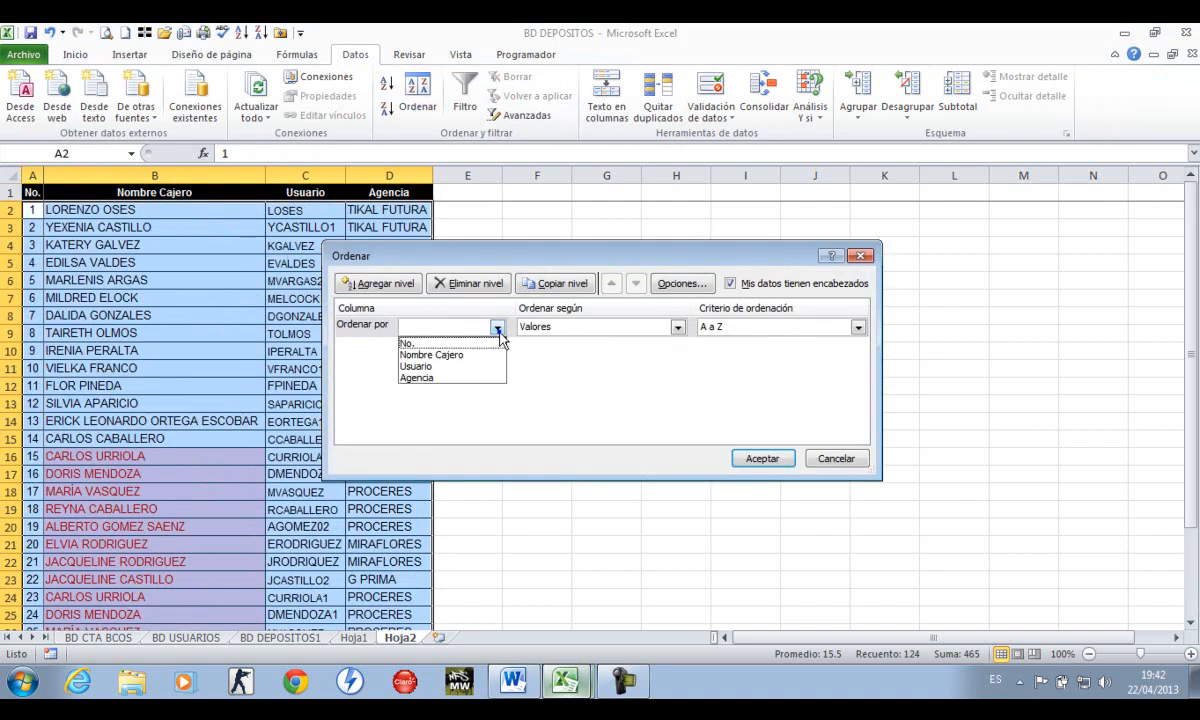
click(440, 356)
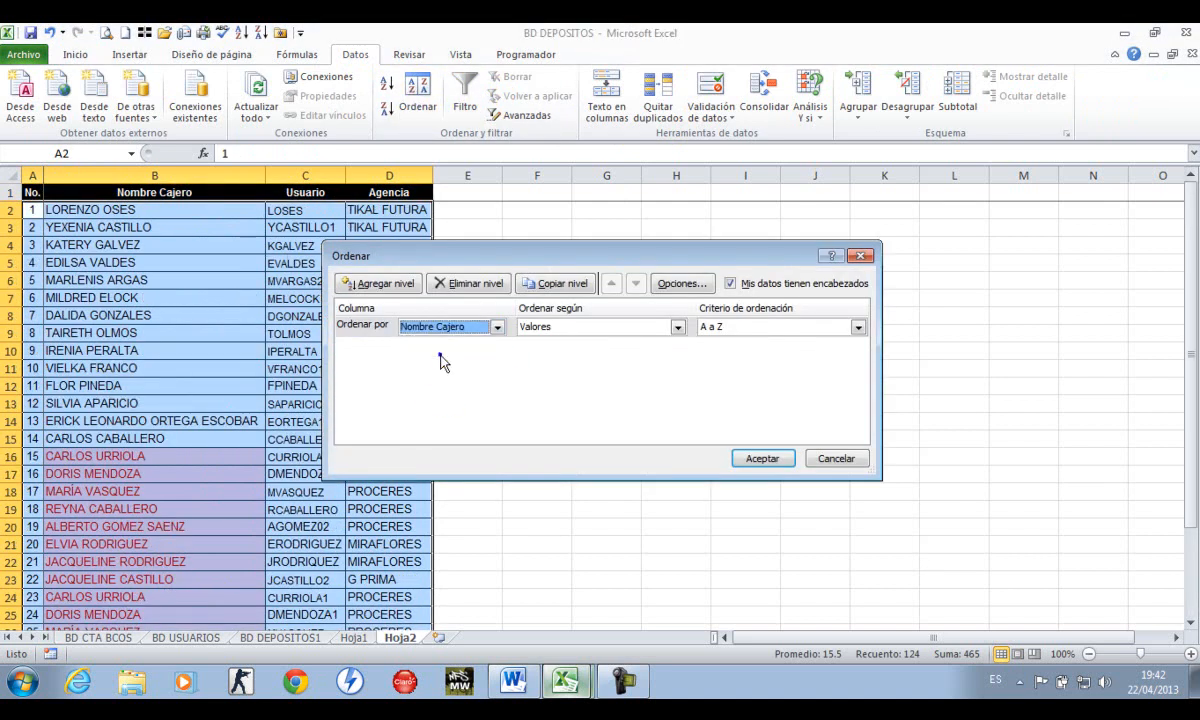
click(762, 459)
click(540, 384)
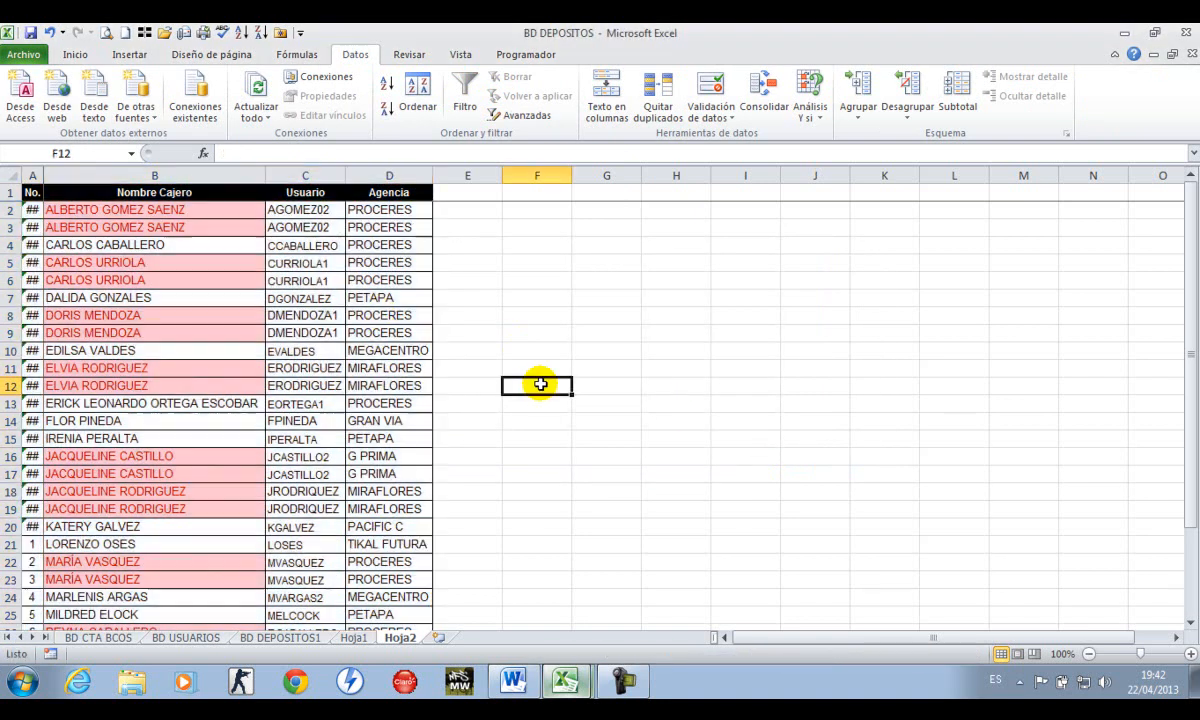
Renumber the sorted records by entering 1 in A2 and the formula +A2+1 in A3, copied down the No. column
click(160, 250)
key(Left)
key(Up)
key(Up)
text(1)
key(Return)
key(Return)
key(ctrl+c)
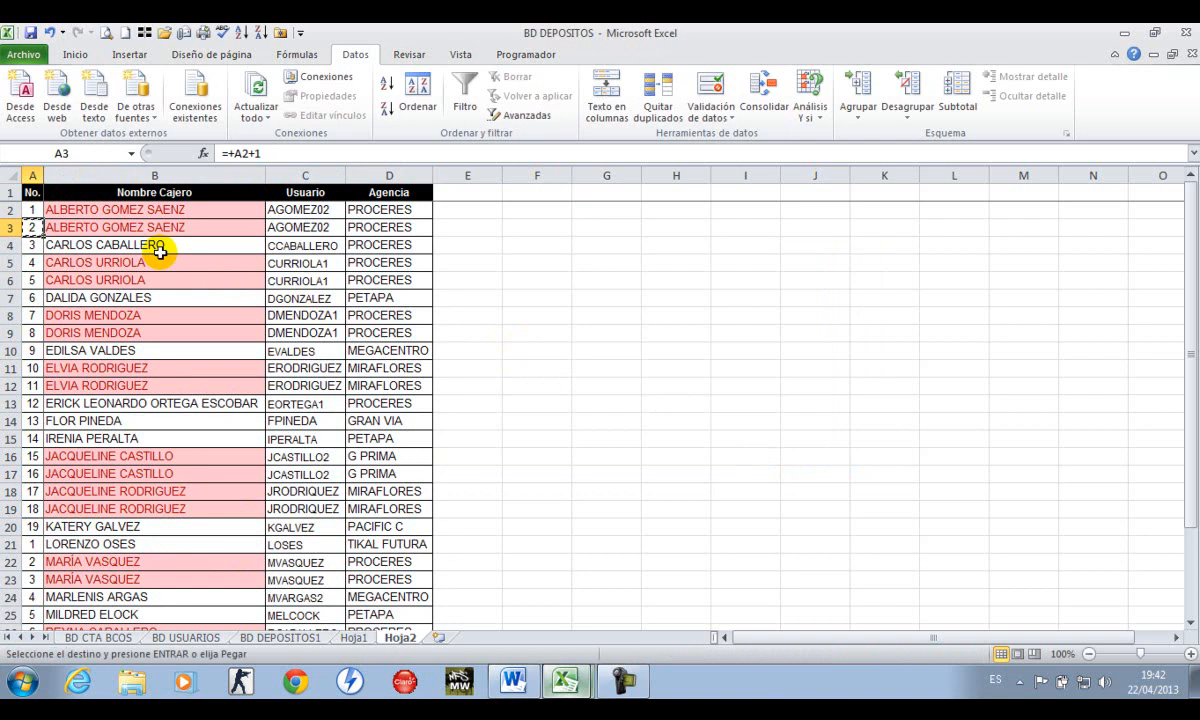
text(+A2+1)
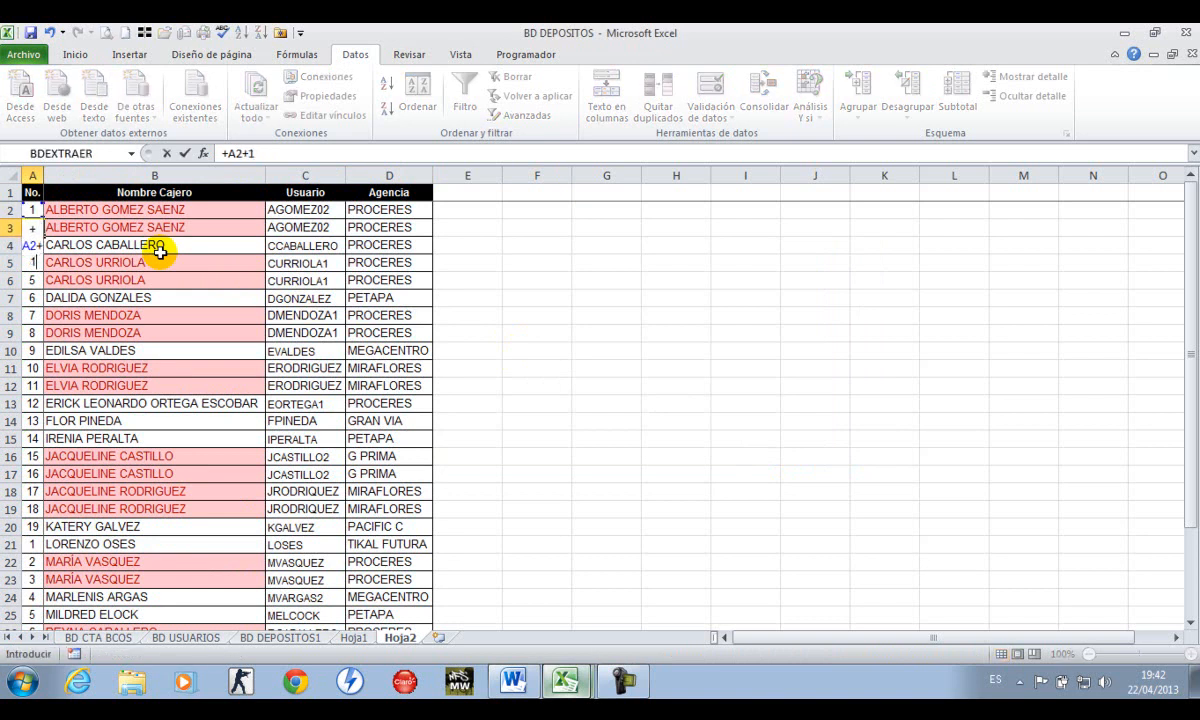
key(ctrl+Return)
scroll(160, 253, down, 2)
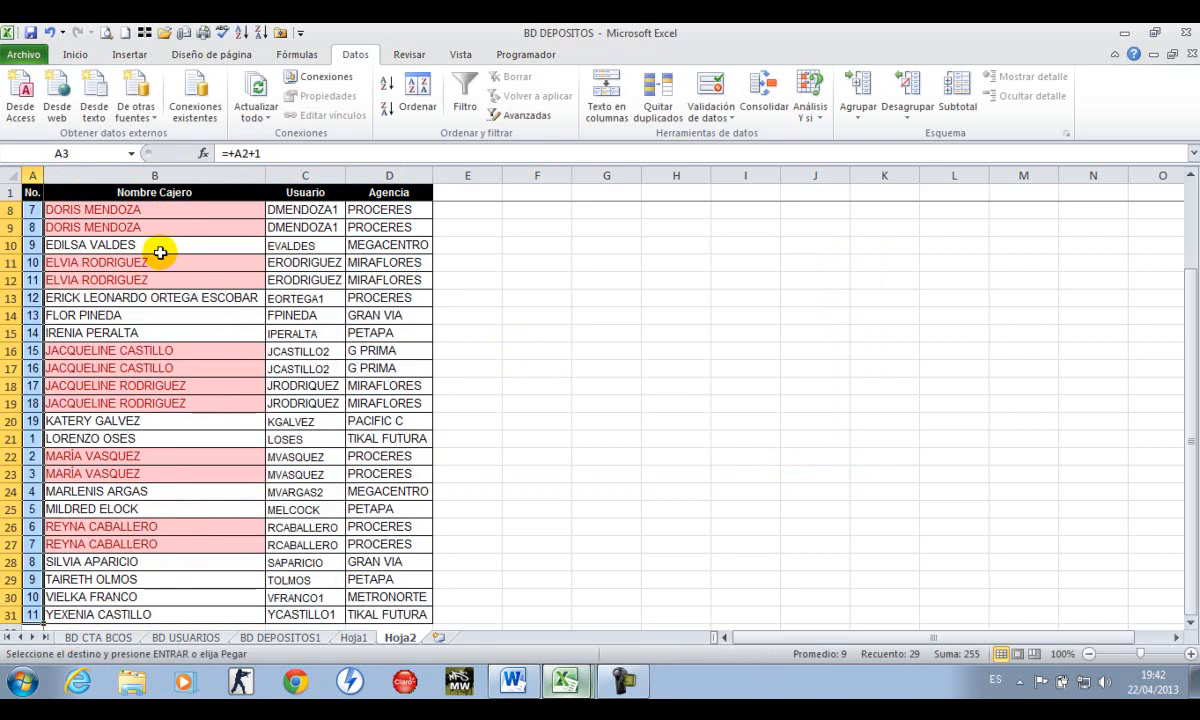
scroll(160, 253, up, 2)
key(Up)
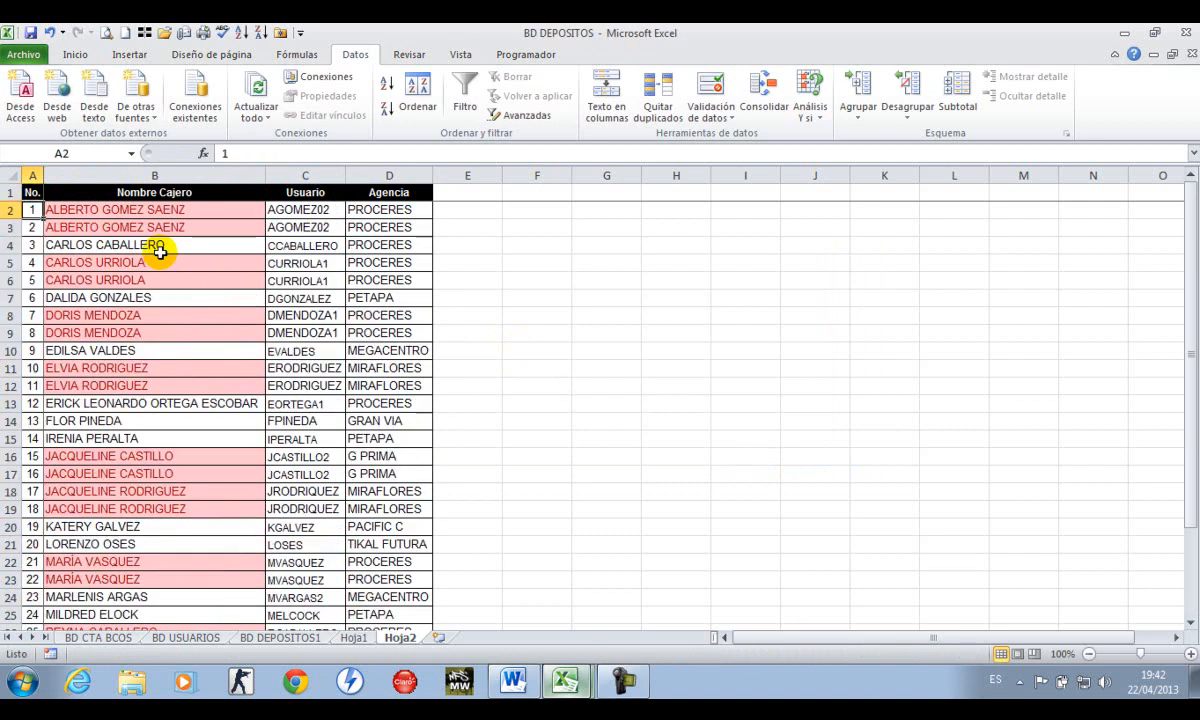
key(Right)
key(Right)
key(Right)
key(Left)
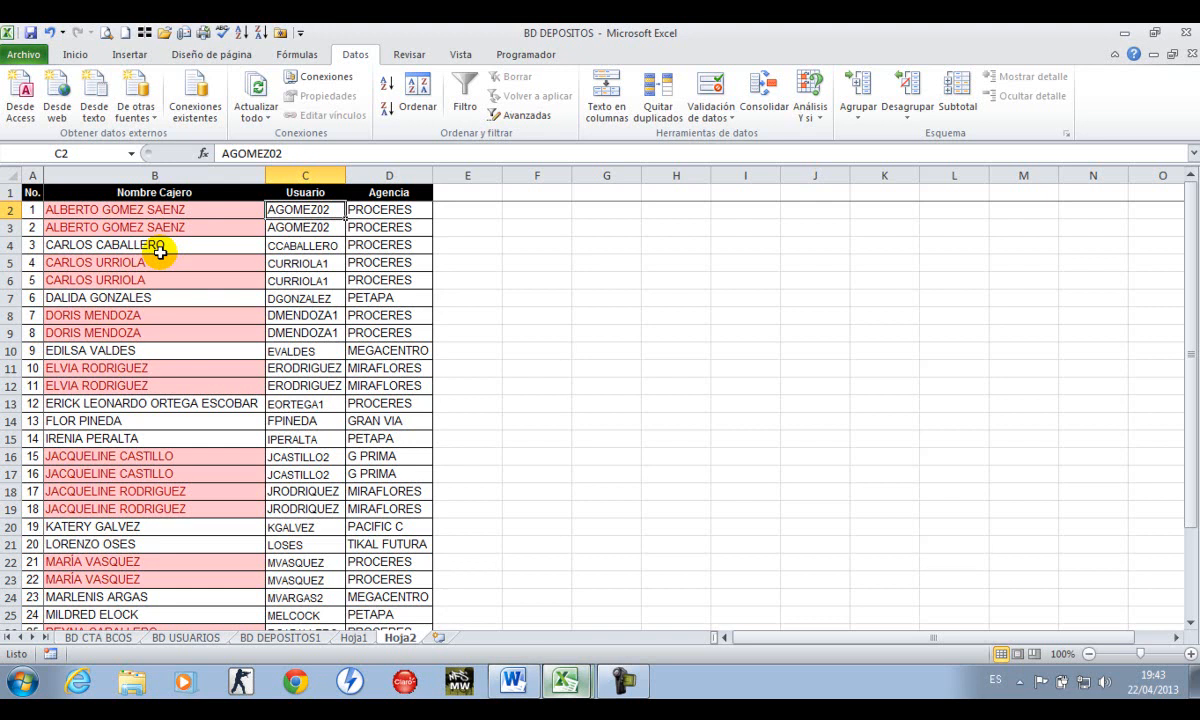
drag(147, 209, 169, 358)
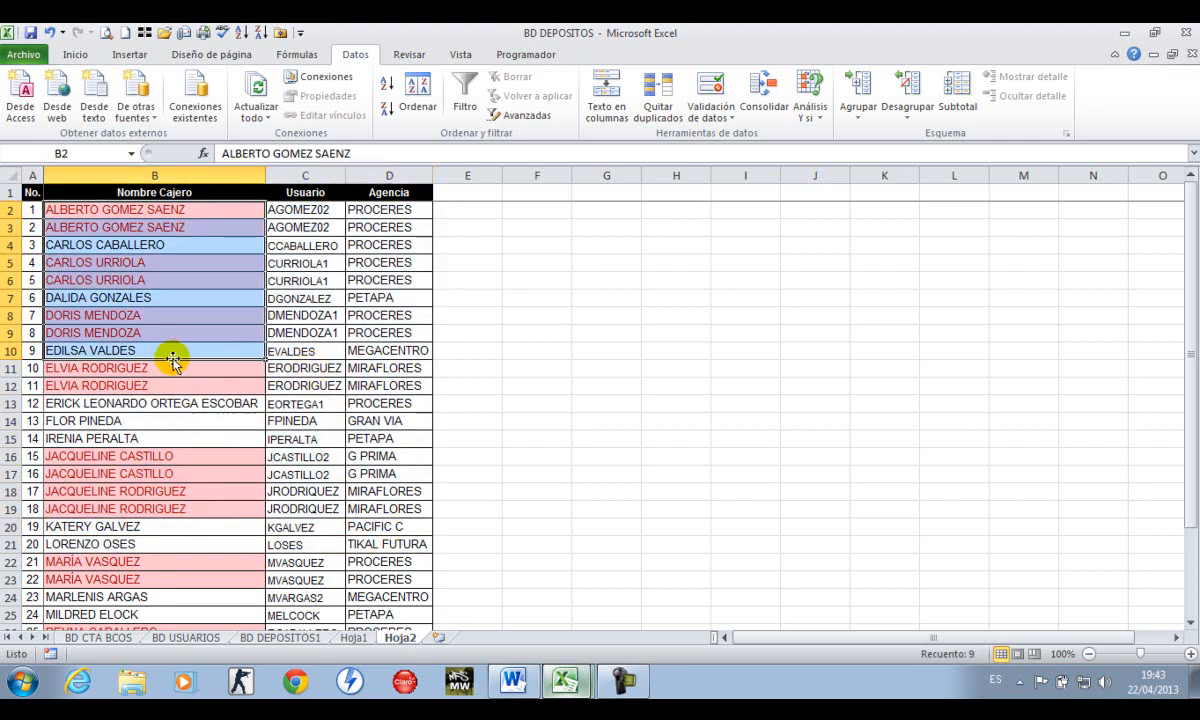
Switch to the CRONOGRAMA - TALLER workbook and mark topic 11, Encontrar valores duplicados, as Realizado by entering a in its Estado cell
click(560, 680)
click(575, 613)
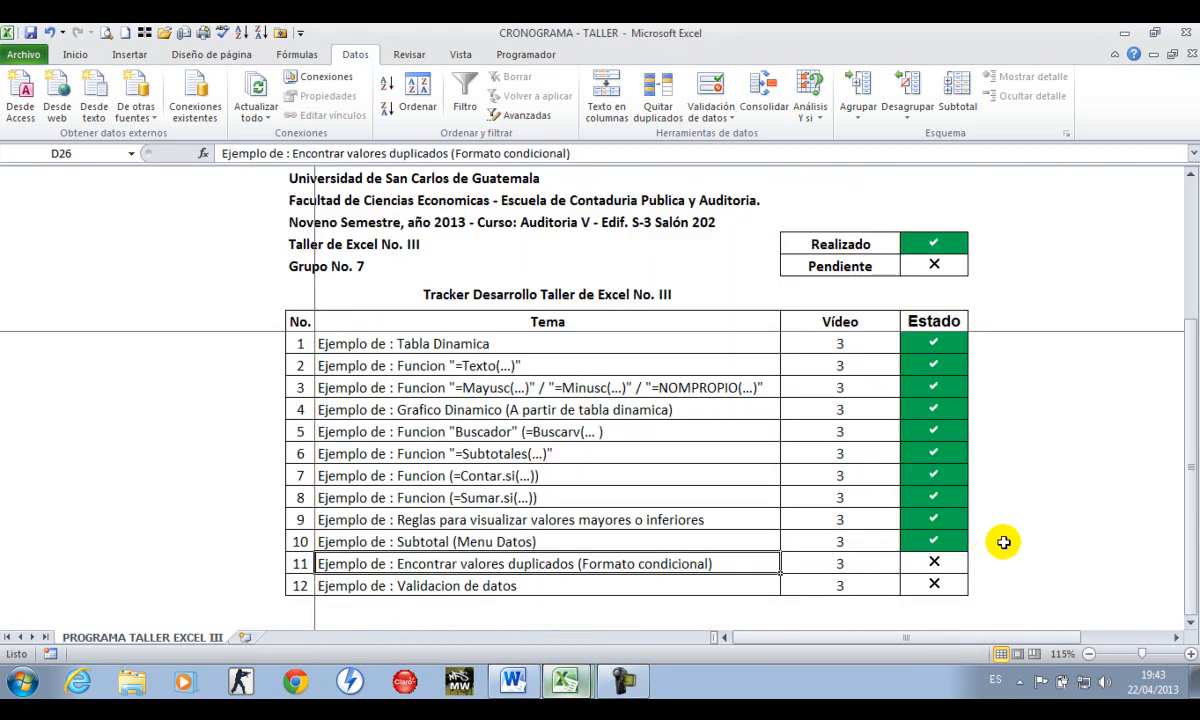
key(Right)
key(Right)
text(a)
key(Return)
key(Left)
key(Left)
key(Left)
key(Right)
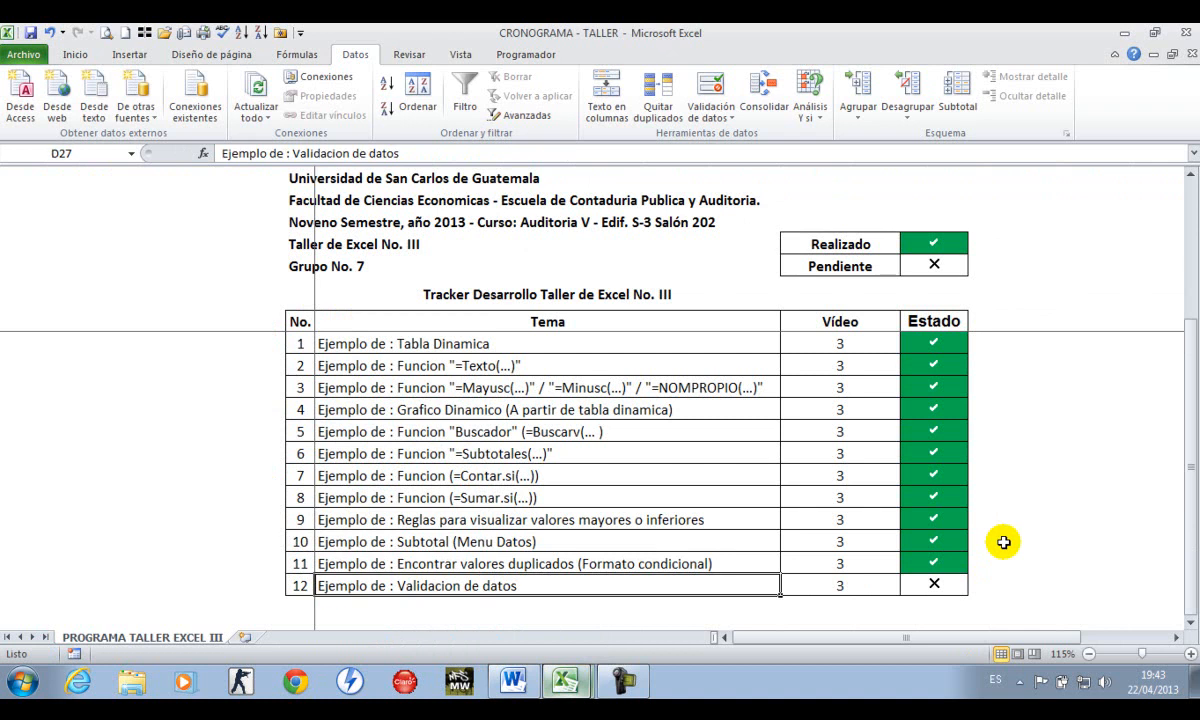
Return to the BD DEPOSITOS workbook and clear all Nombre Cajero, Usuario and Agencia entries below the headers in Hoja2
click(566, 681)
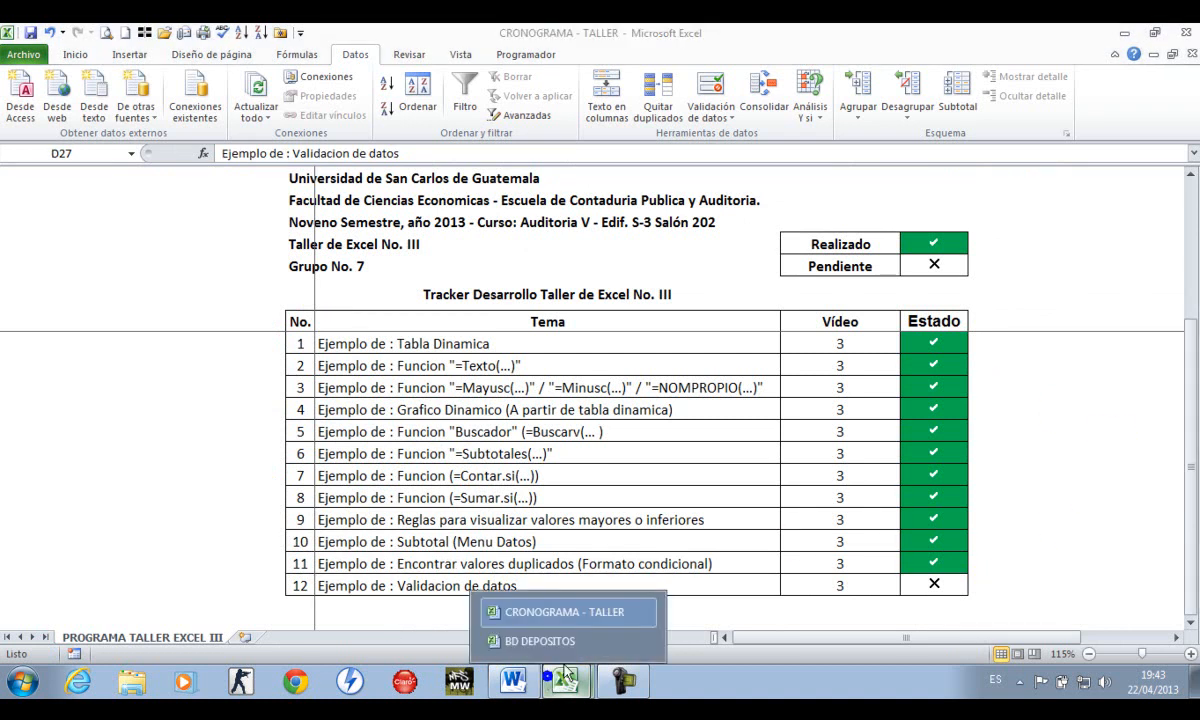
click(568, 641)
click(635, 452)
key(Left)
key(ctrl+Home)
key(Down)
key(Right)
key(ctrl+shift+Down)
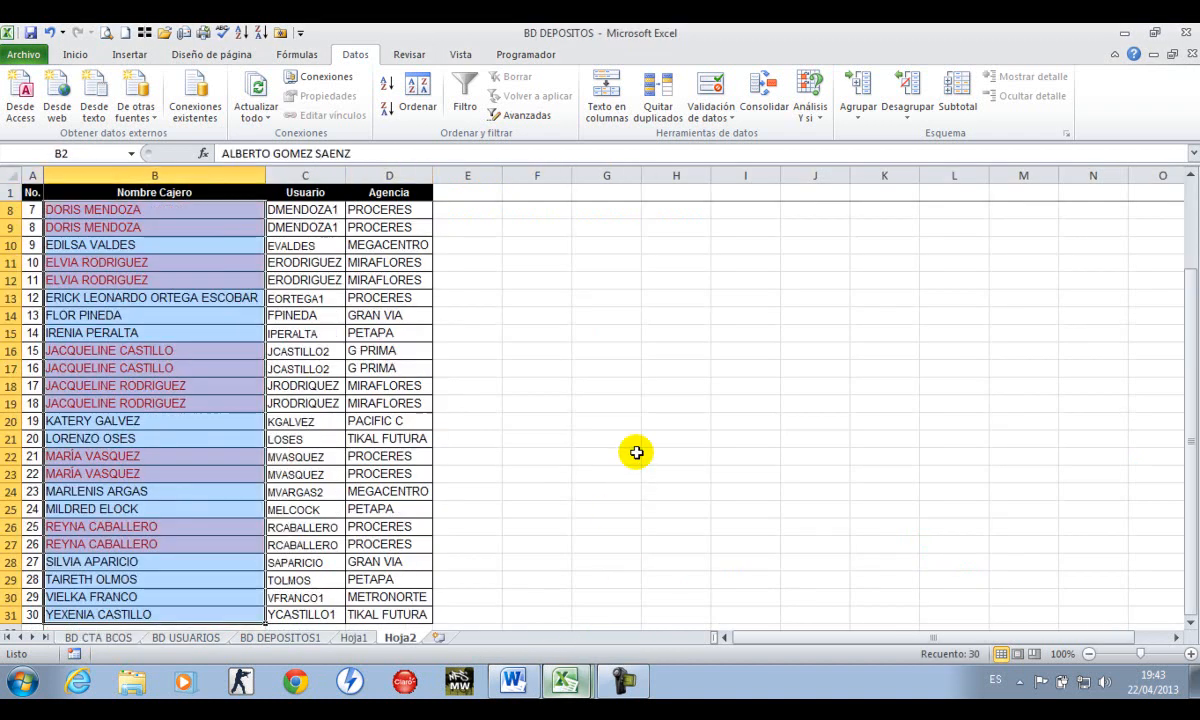
key(shift+Right)
key(Delete)
key(ctrl+Up)
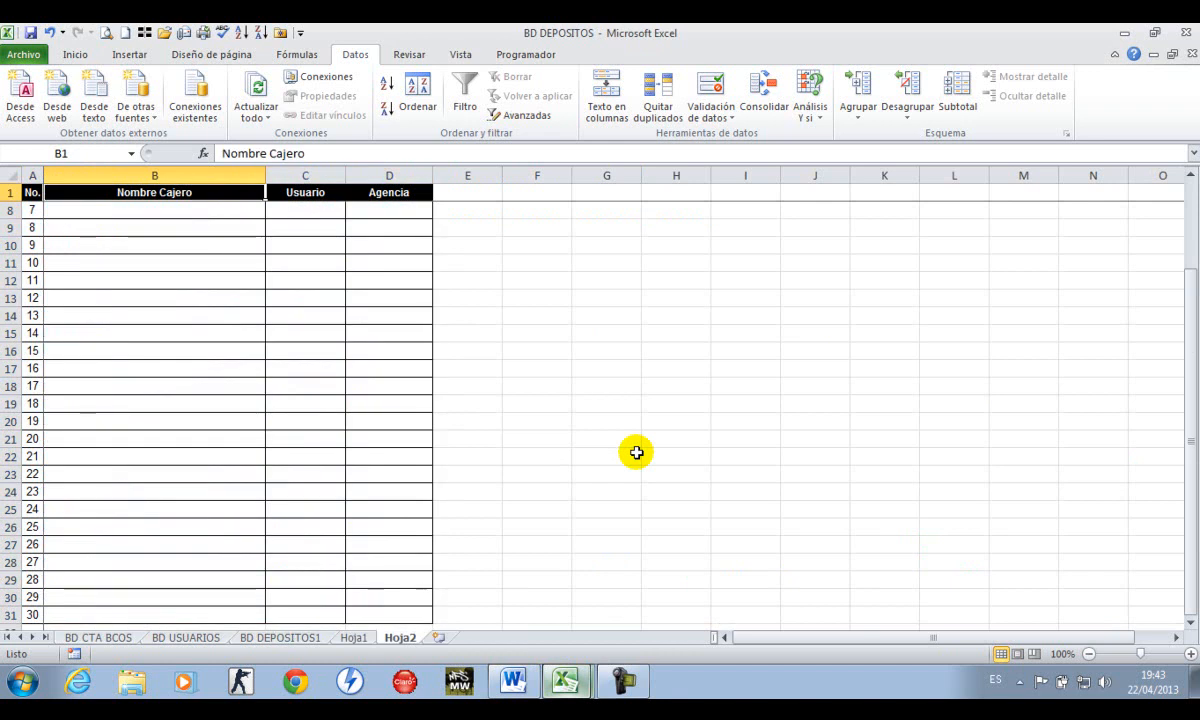
key(Down)
key(Down)
key(Up)
key(Up)
key(Down)
key(Right)
key(Right)
key(Right)
key(Left)
key(Left)
key(Left)
key(Left)
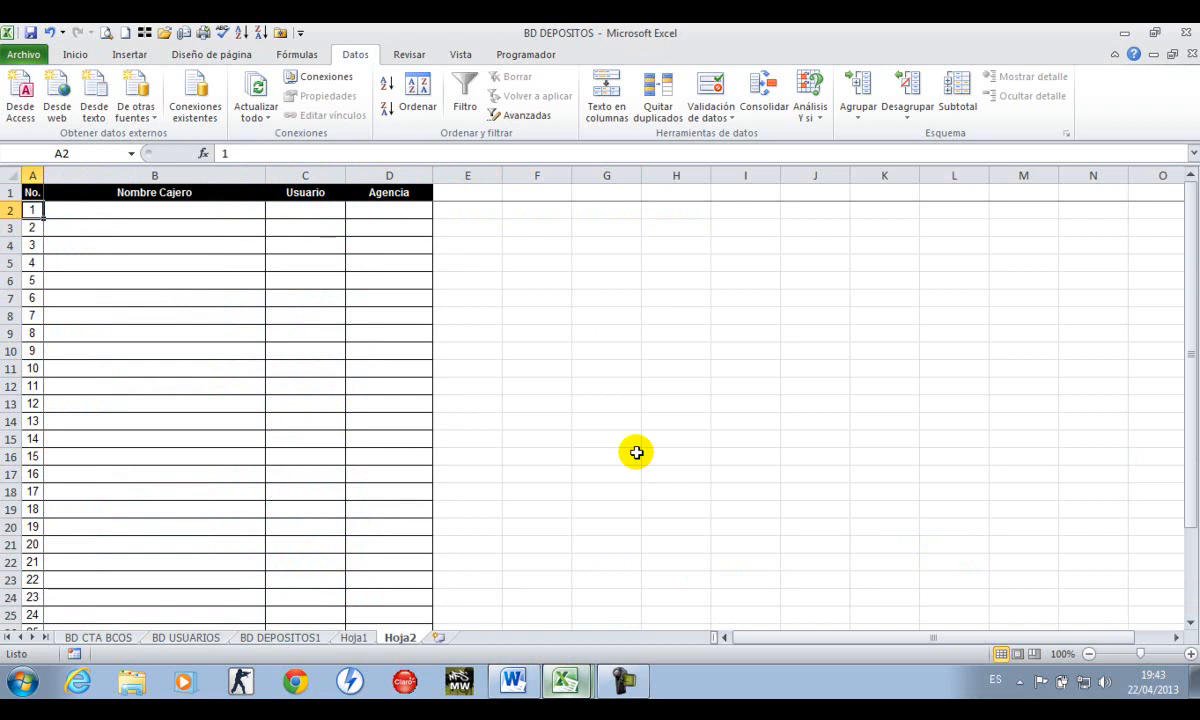
click(710, 117)
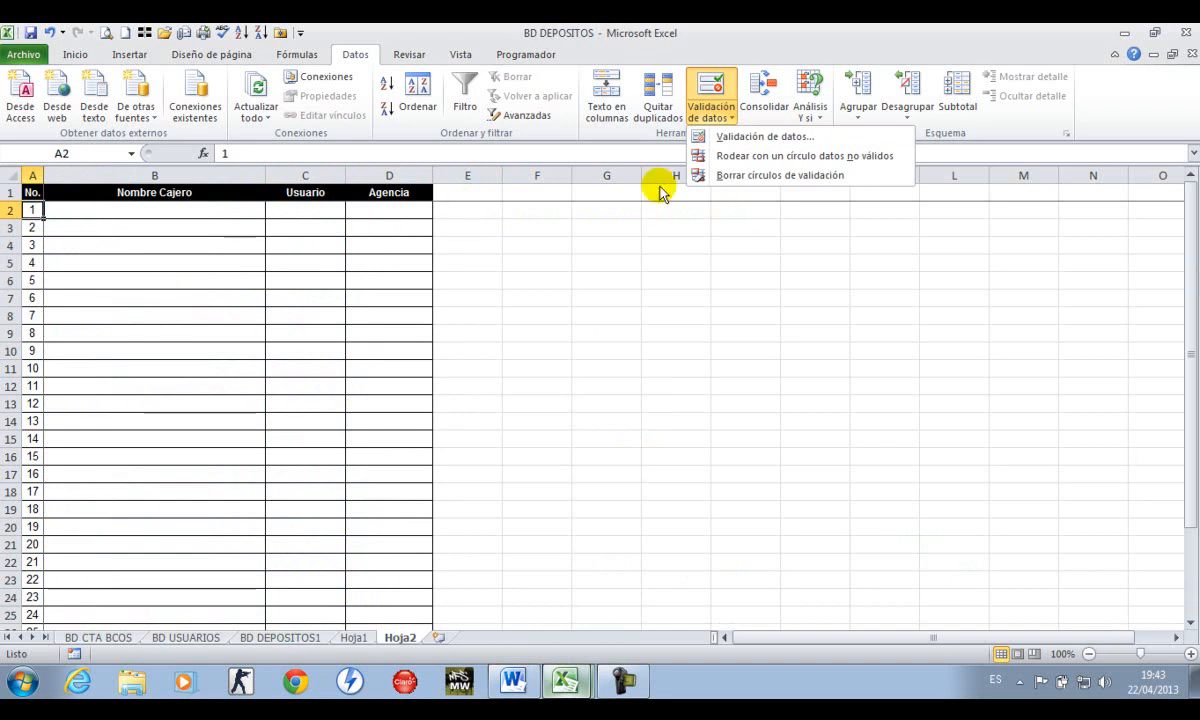
click(131, 279)
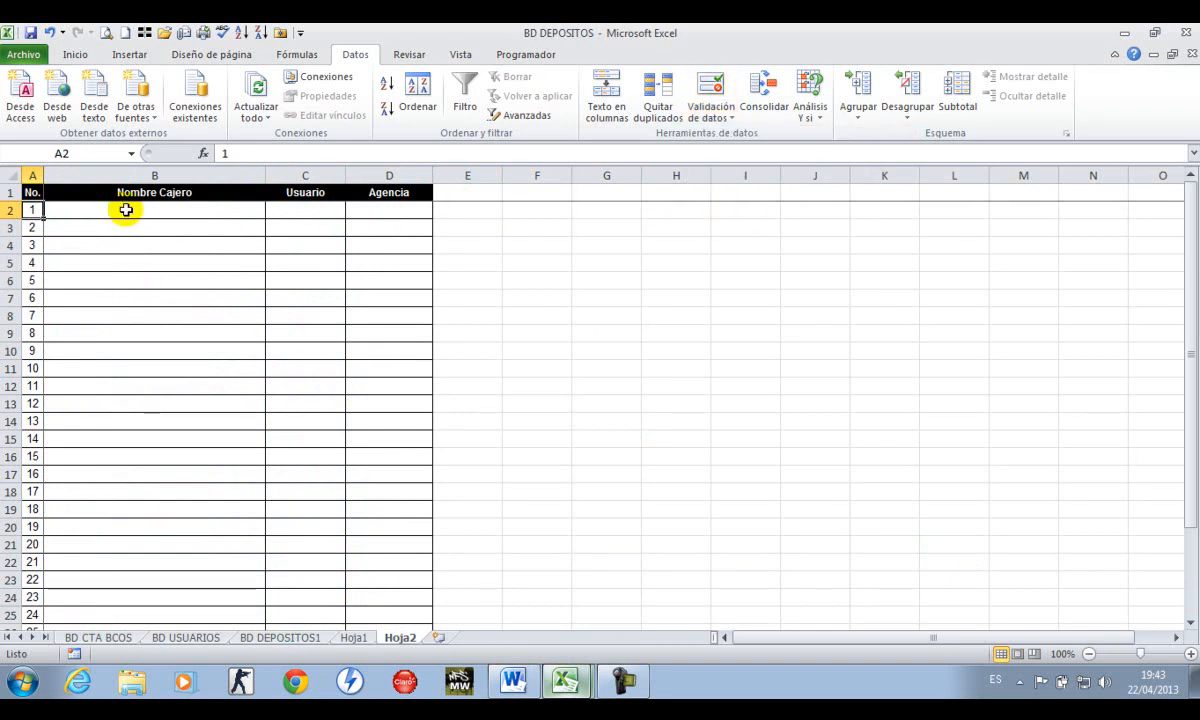
Replace the Usuario header in C1 with TELEFONO
click(314, 210)
click(156, 188)
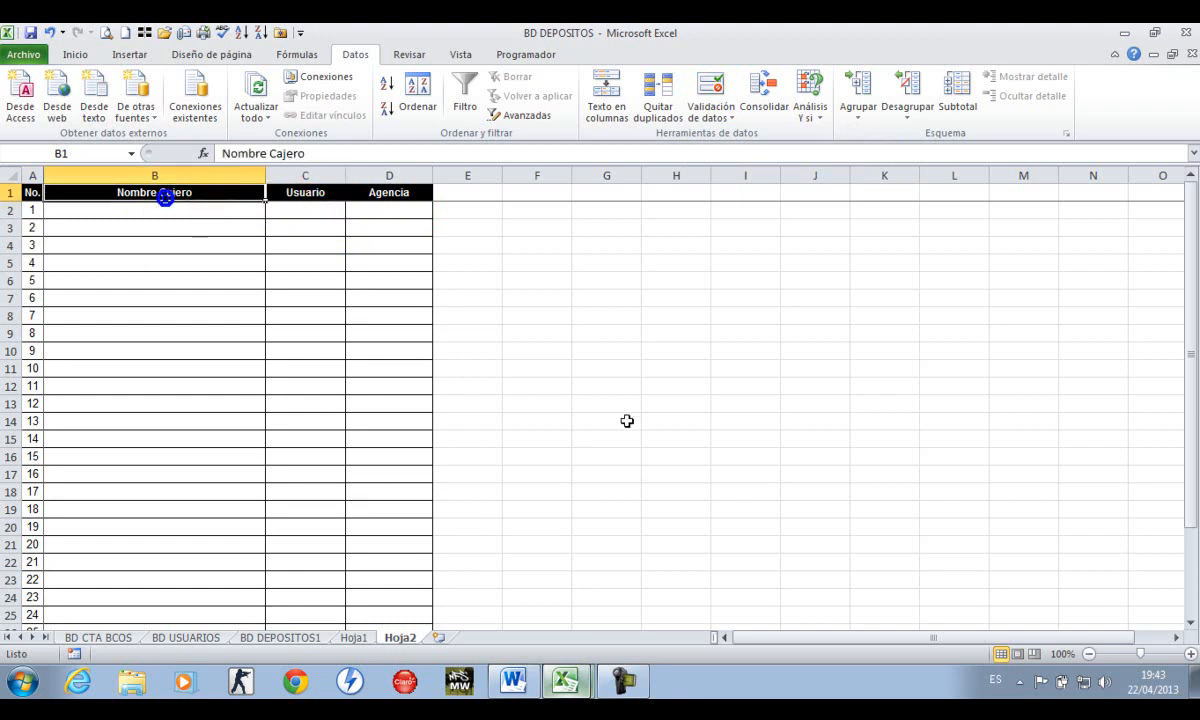
key(Right)
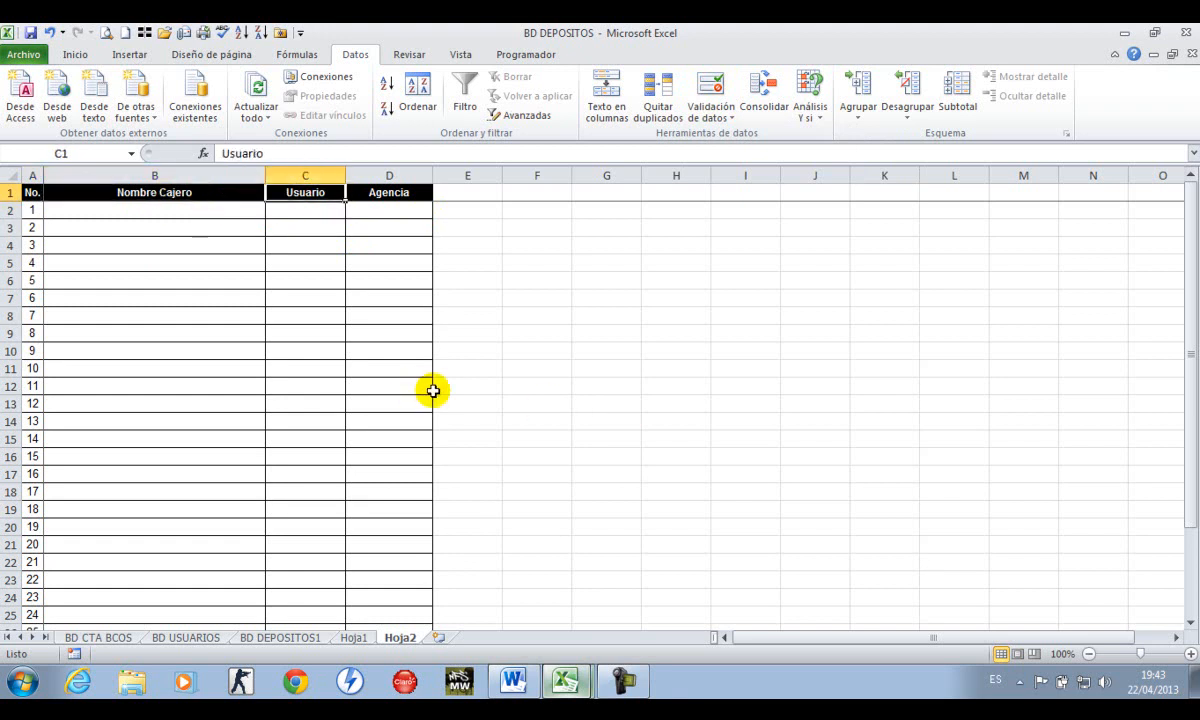
text(te)
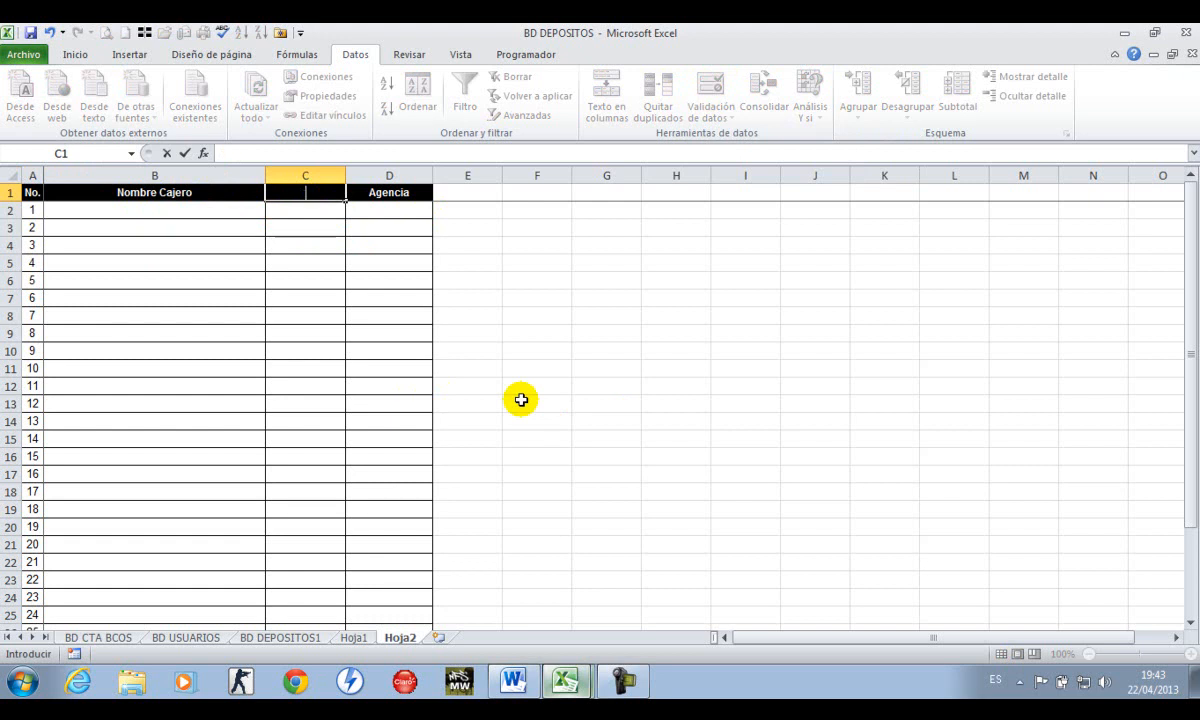
text(ELEFONO)
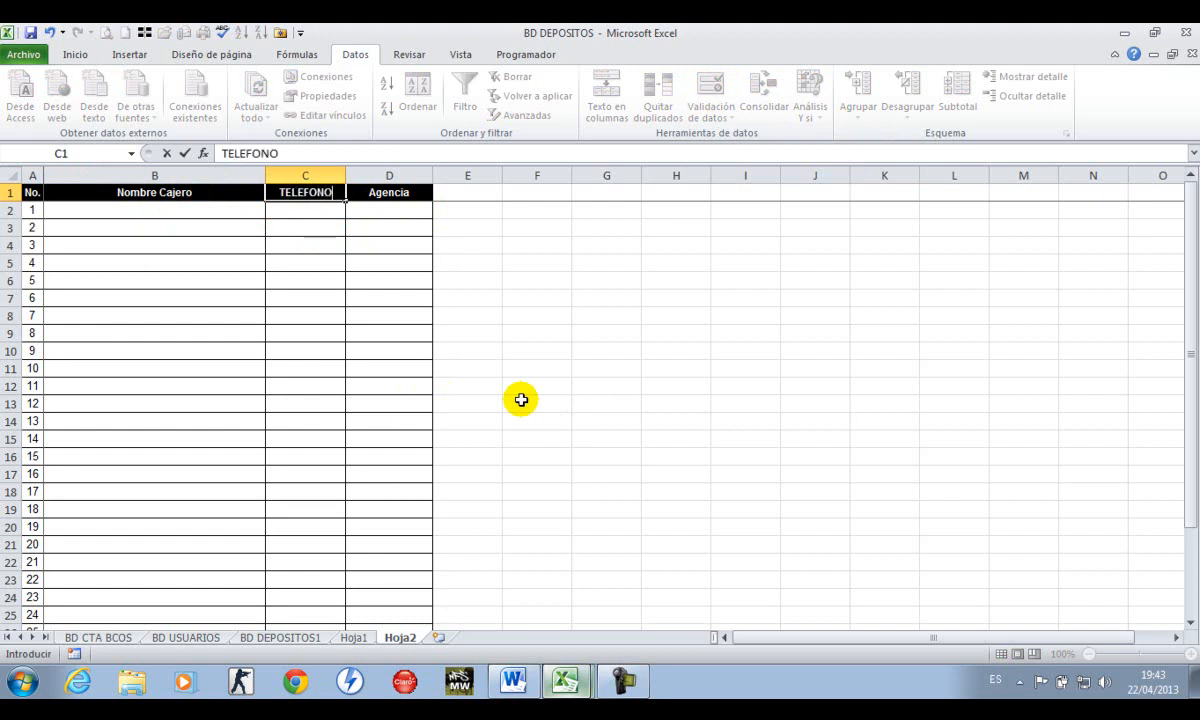
key(Tab)
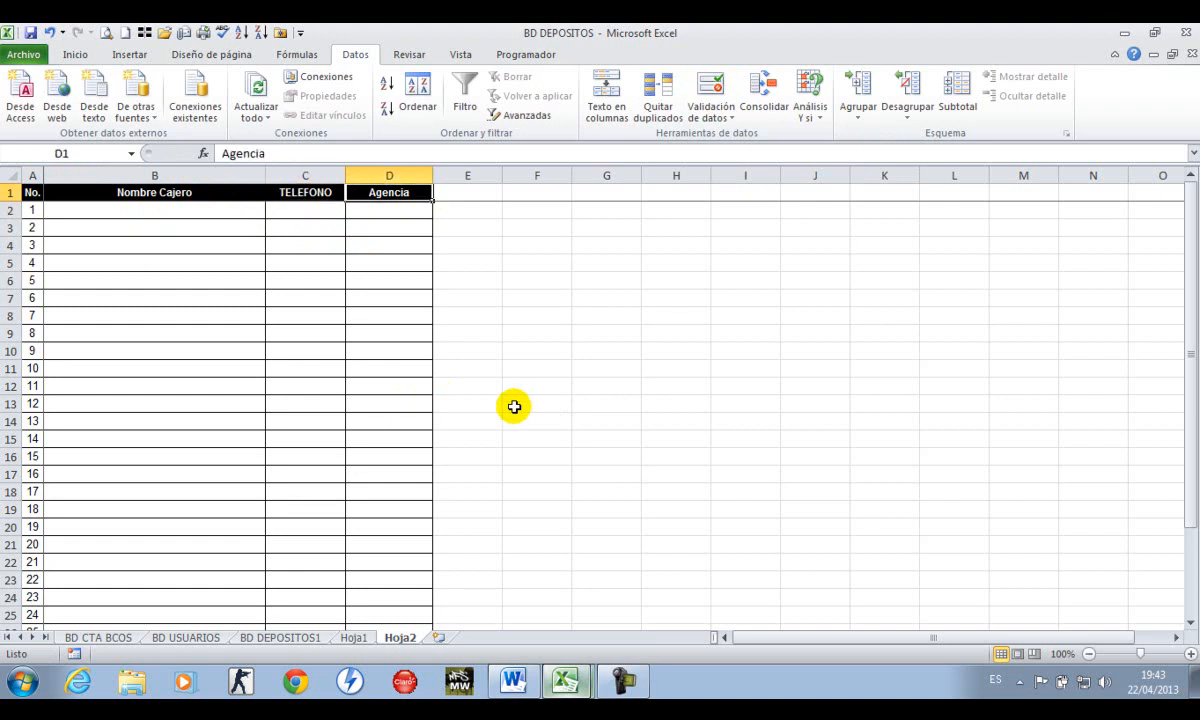
Delete the entire Agencia column from Hoja2
key(ctrl+shift+Down)
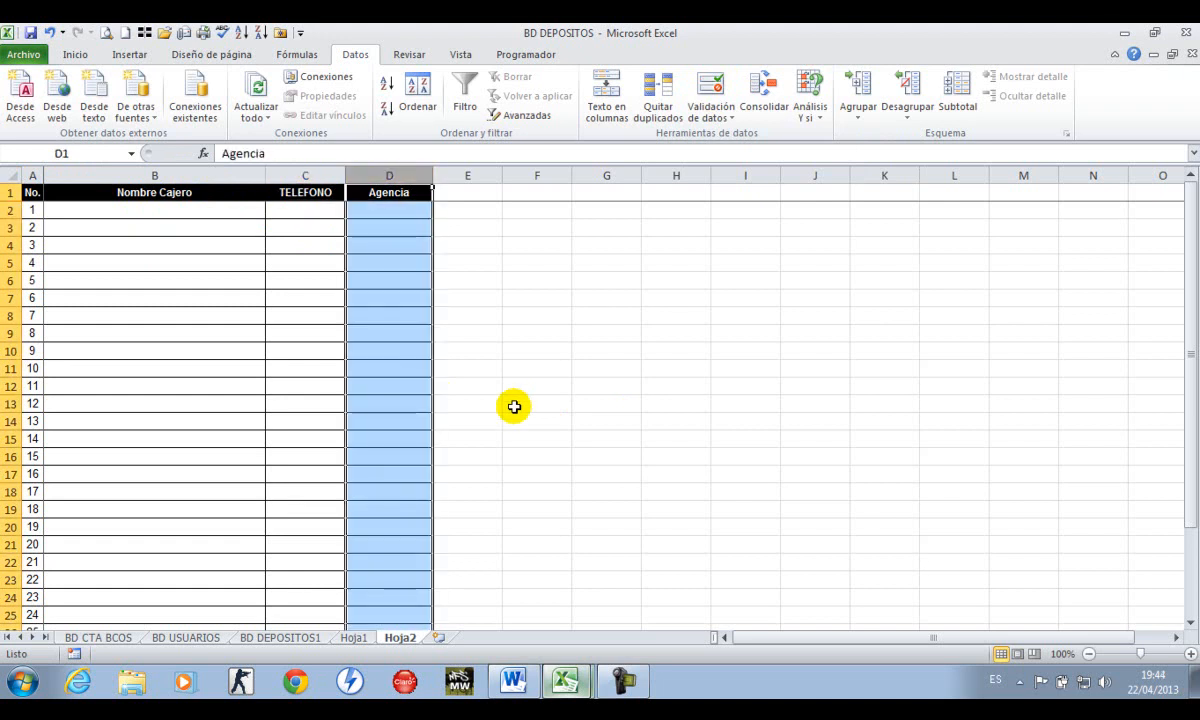
key(ctrl+minus)
key(Left)
key(Left)
key(Left)
key(Down)
key(Right)
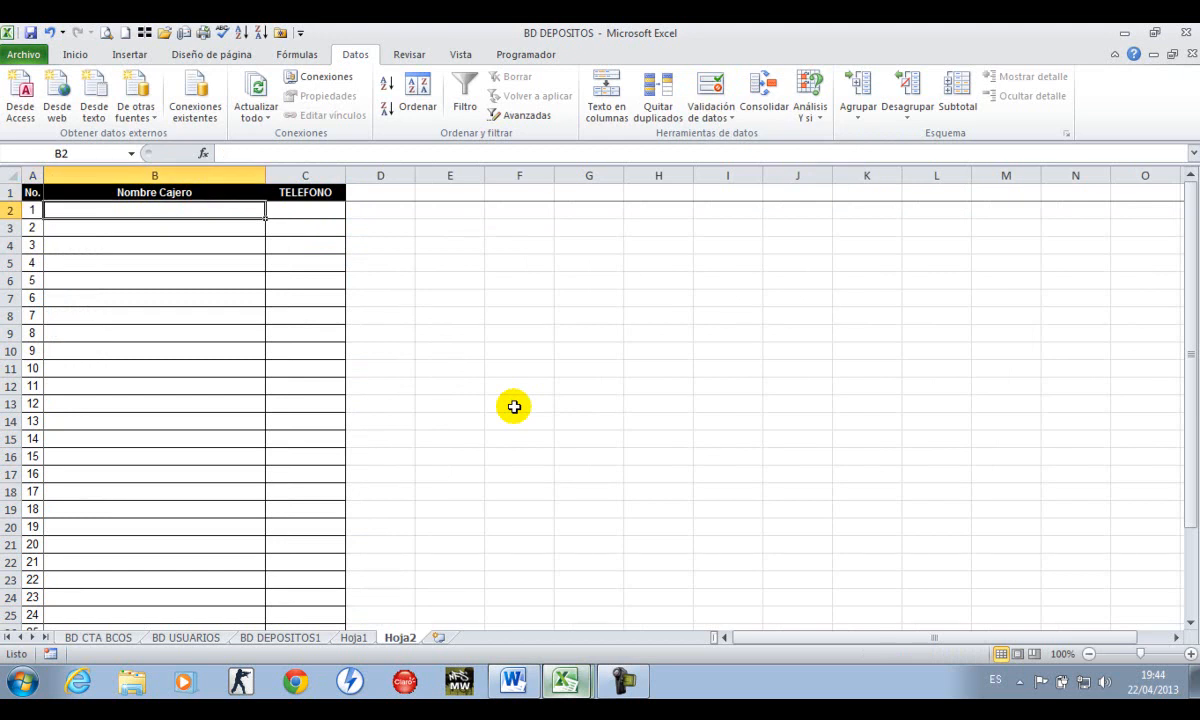
Delete rows 12 to 34, below the tenth numbered record
key(Down)
key(Down)
key(Down)
key(Down)
key(Down)
key(Down)
key(Left)
key(Down)
key(Down)
key(Down)
key(Down)
key(shift+space)
key(shift+Down)
key(shift+Down)
key(shift+Down)
key(shift+Down)
key(shift+Down)
key(shift+Down)
key(shift+Down)
key(shift+Down)
key(shift+Down)
key(shift+Down)
key(shift+Down)
key(shift+Down)
key(shift+Down)
key(shift+Down)
key(shift+Down)
key(shift+Down)
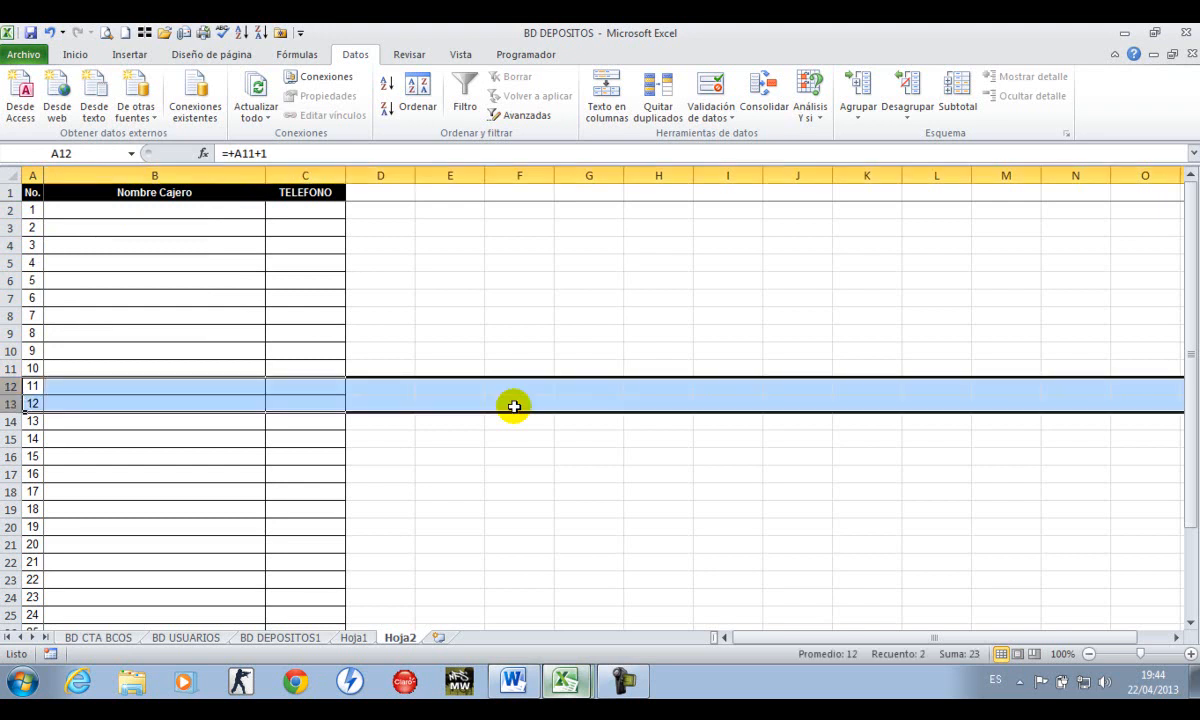
key(shift+Down)
key(shift+Down)
key(shift+Down)
key(shift+Down)
key(shift+Down)
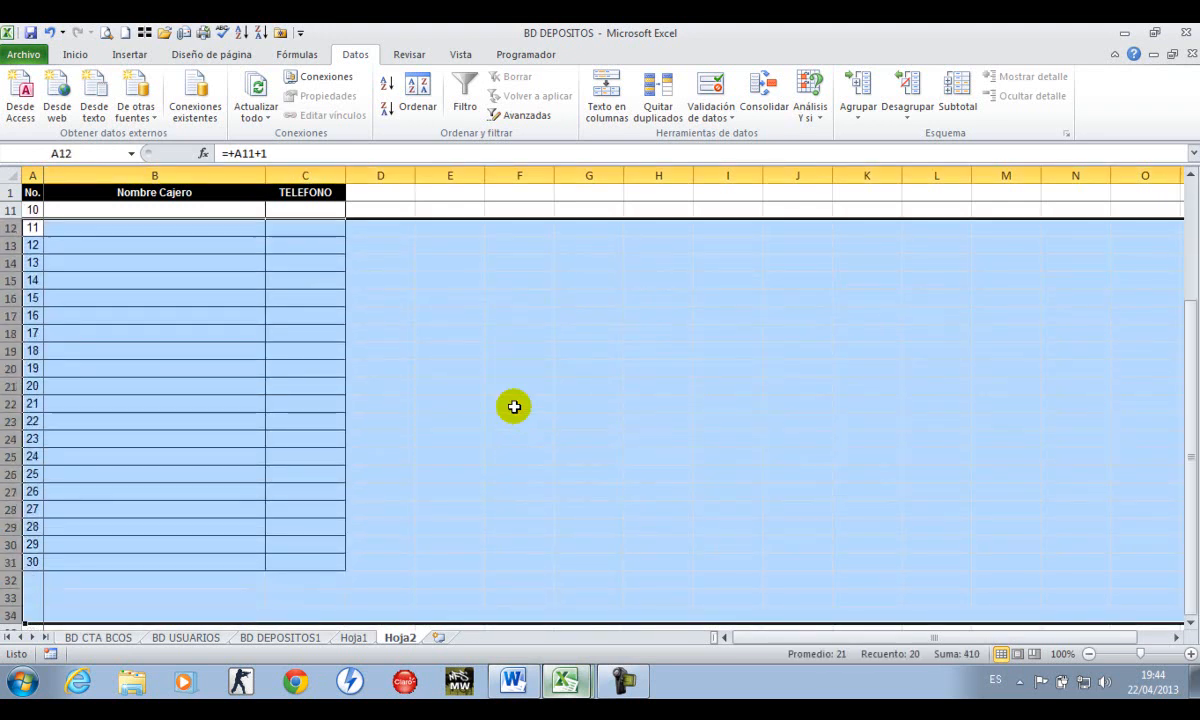
key(ctrl+minus)
Fill the Nombre Cajero column for records 1 to 5, cells B2 to B6, with five different first names
key(ctrl+Up)
key(Down)
key(Down)
key(Right)
key(Right)
key(Up)
key(Left)
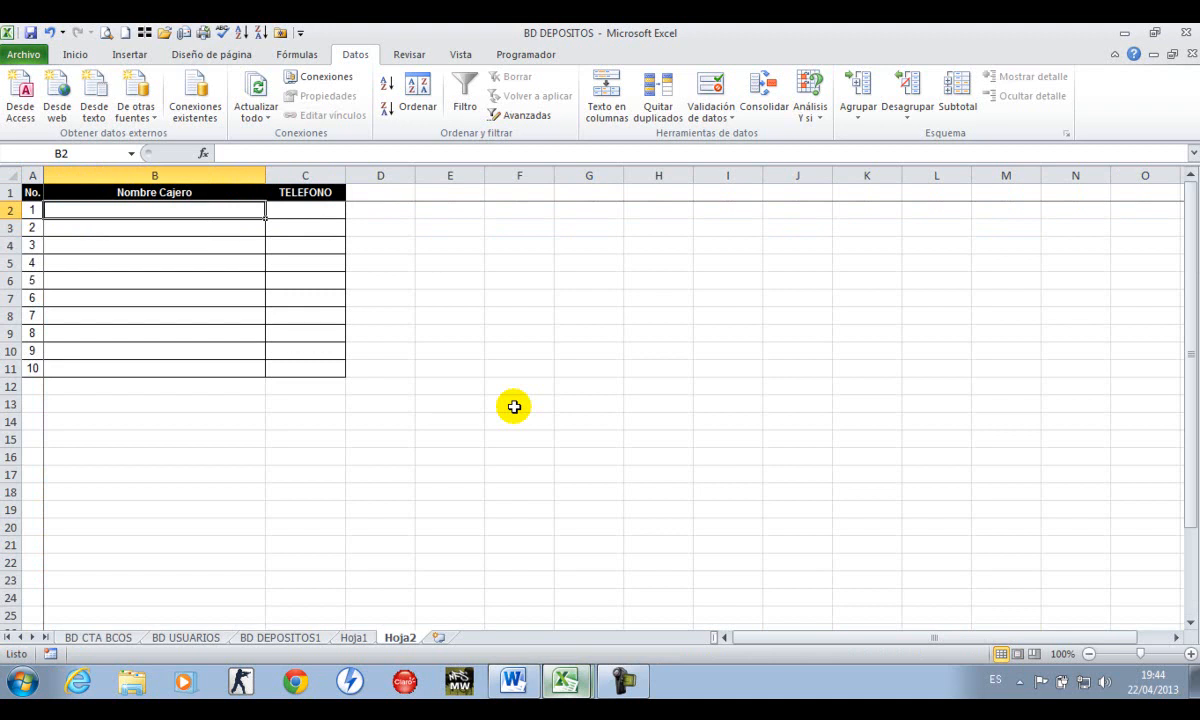
text(ANA)
key(Return)
text(PEDRO)
key(Return)
text(PA)
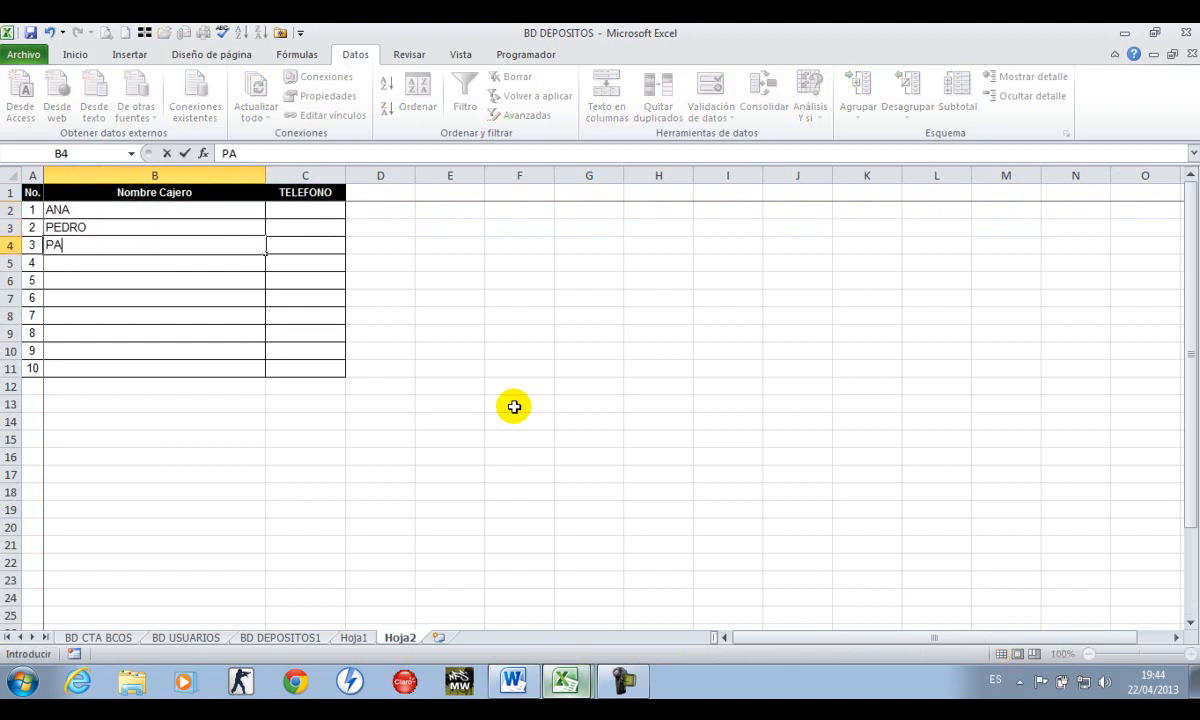
text(BLO)
key(Return)
text(JUAN)
key(Return)
text(P)
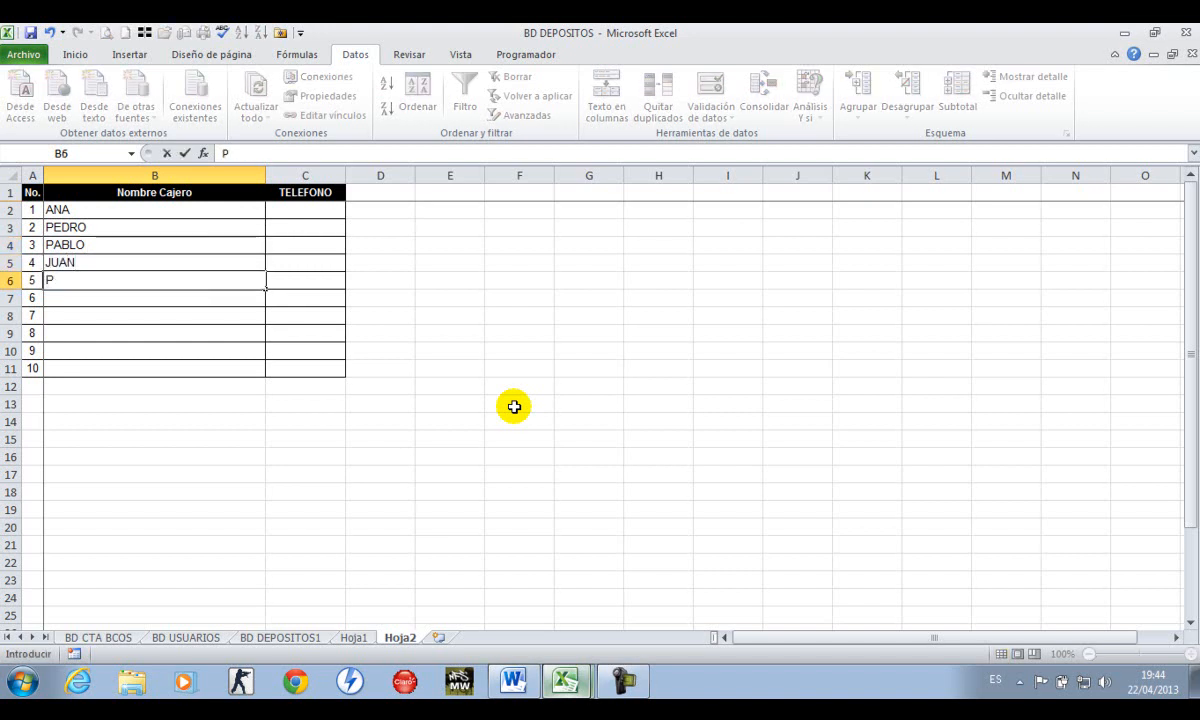
text(ETER)
key(Return)
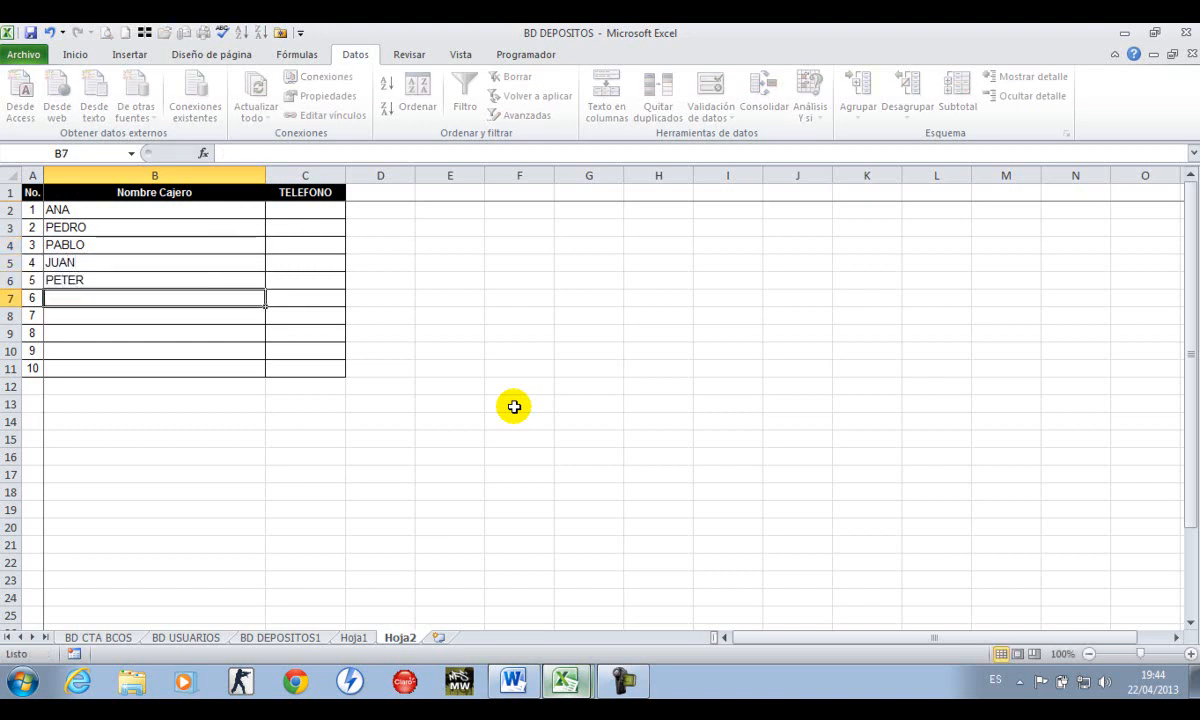
Fill Nombre Cajero for records 6 to 10, cells B7 to B11, with five more first names
text(MYNOR)
key(Return)
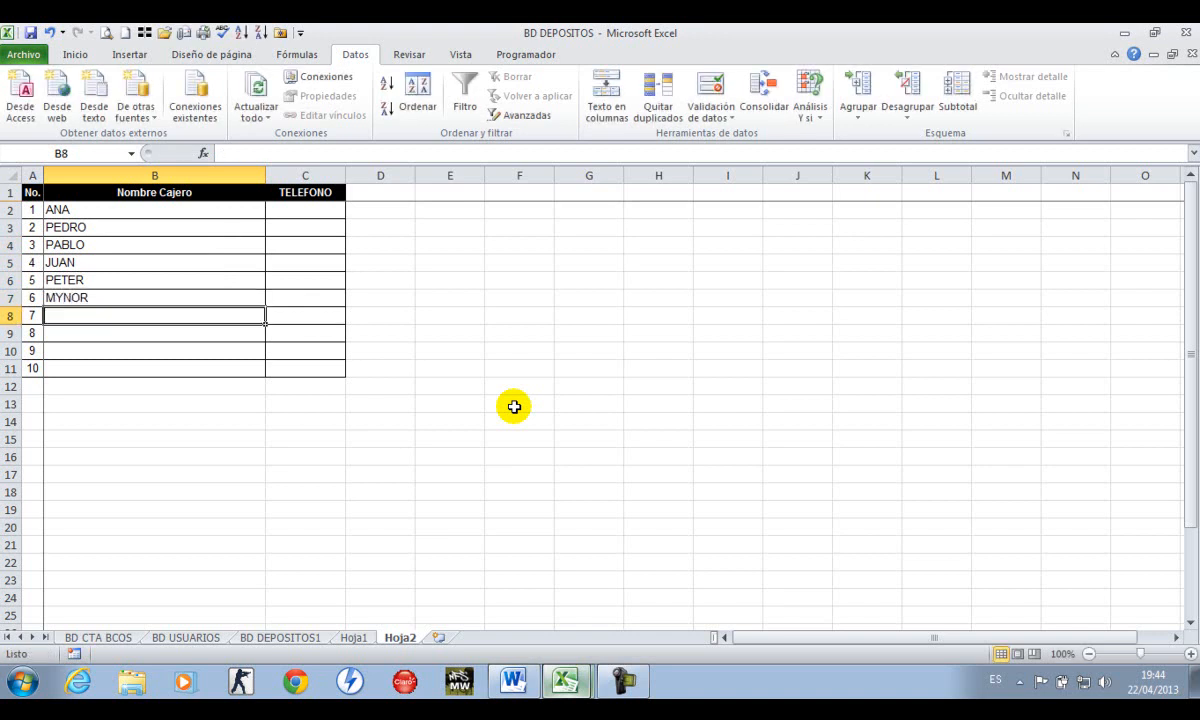
text(CELIA)
key(Return)
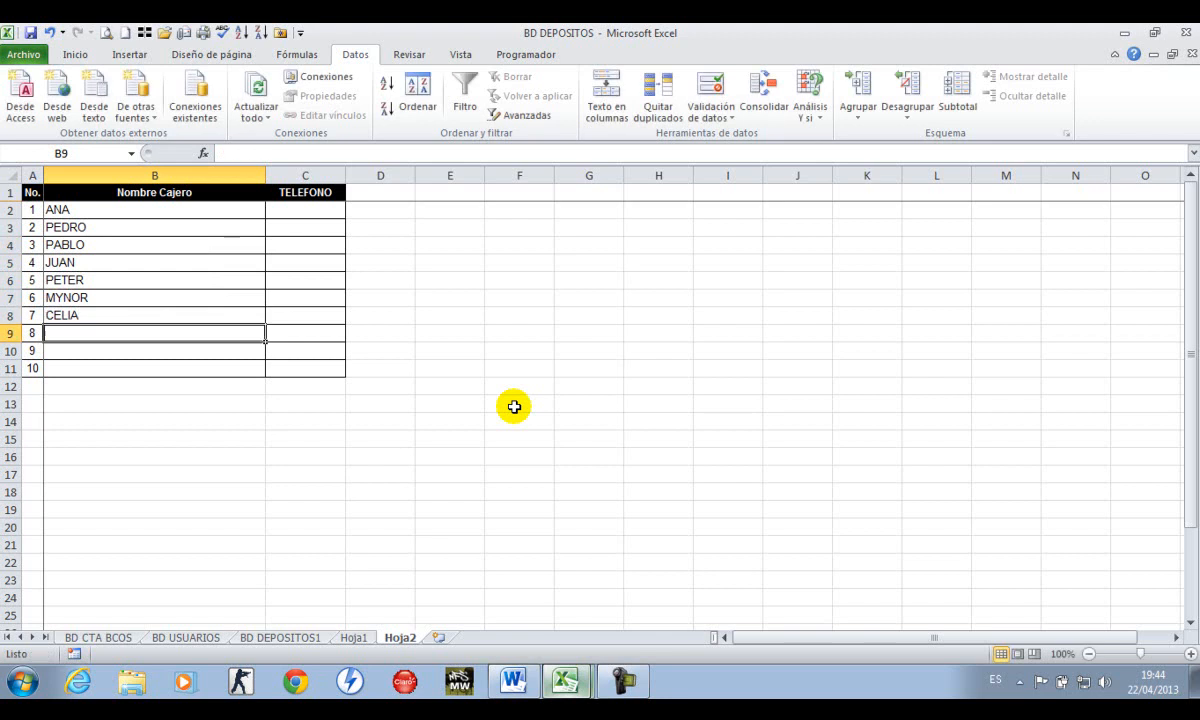
text(ISABEL)
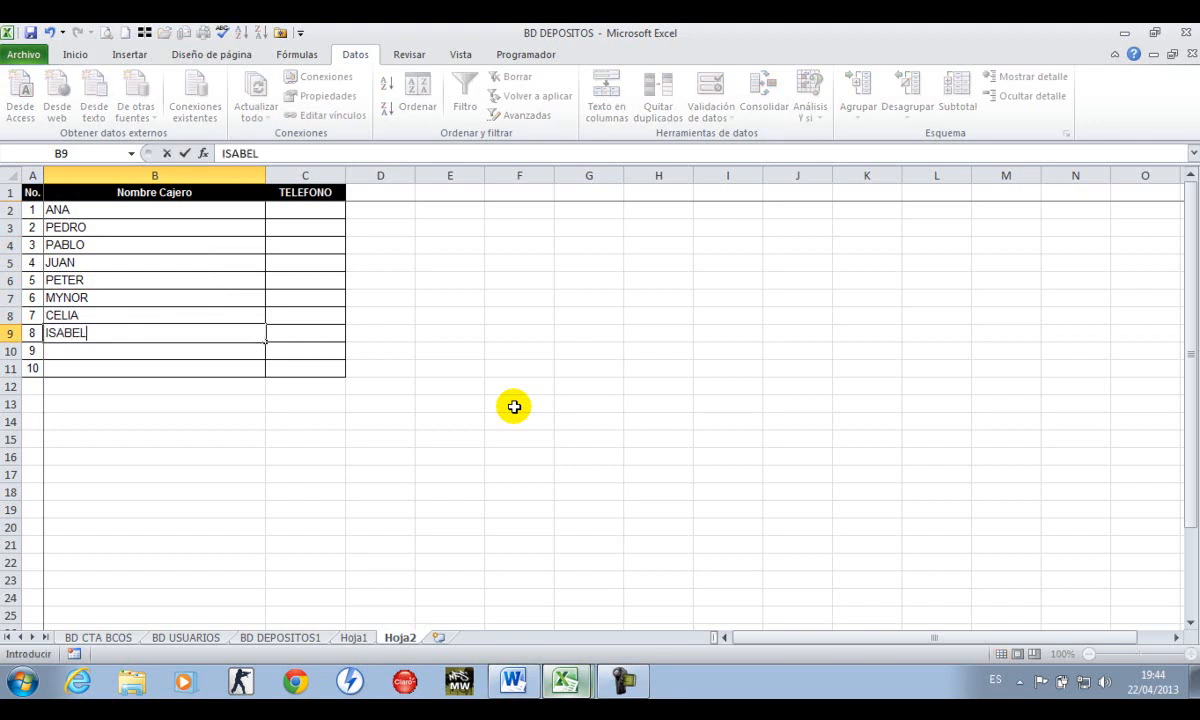
key(Return)
text(KRISTA)
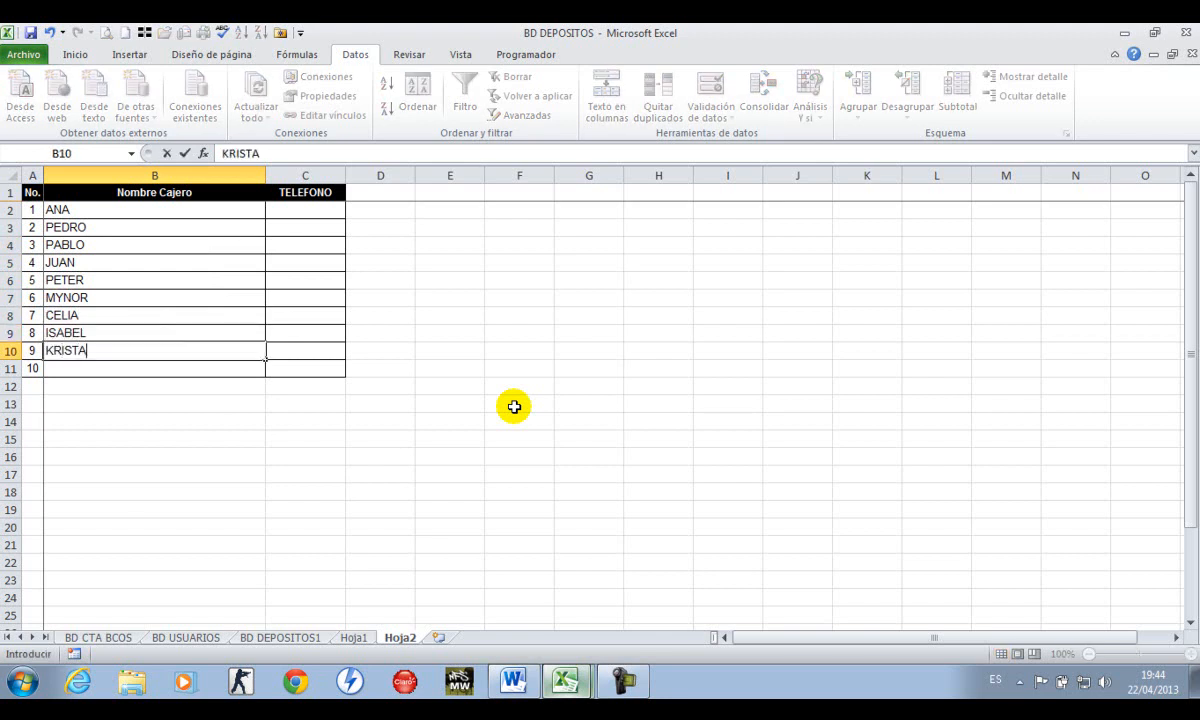
key(Return)
text(MARI)
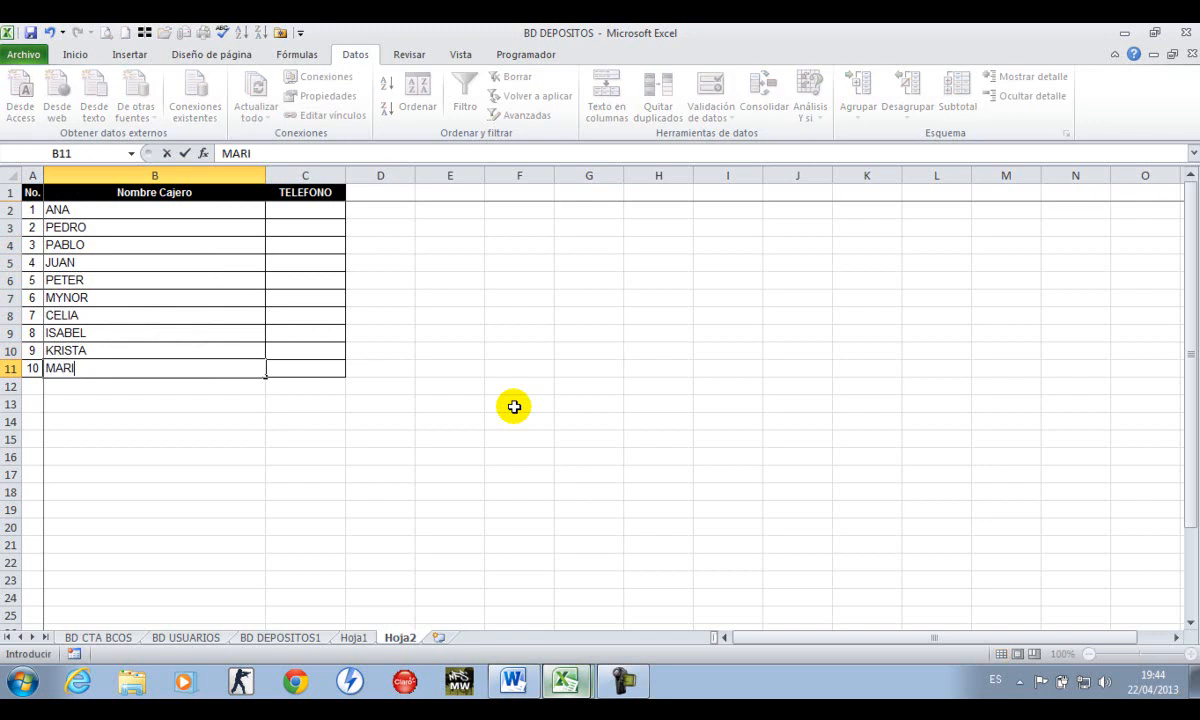
key(Return)
Select the ten empty TELEFONO cells, C2 to C11
key(Up)
key(Up)
key(Up)
key(ctrl+Right)
key(ctrl+Up)
key(ctrl+Left)
key(ctrl+Left)
key(Right)
key(Down)
key(Down)
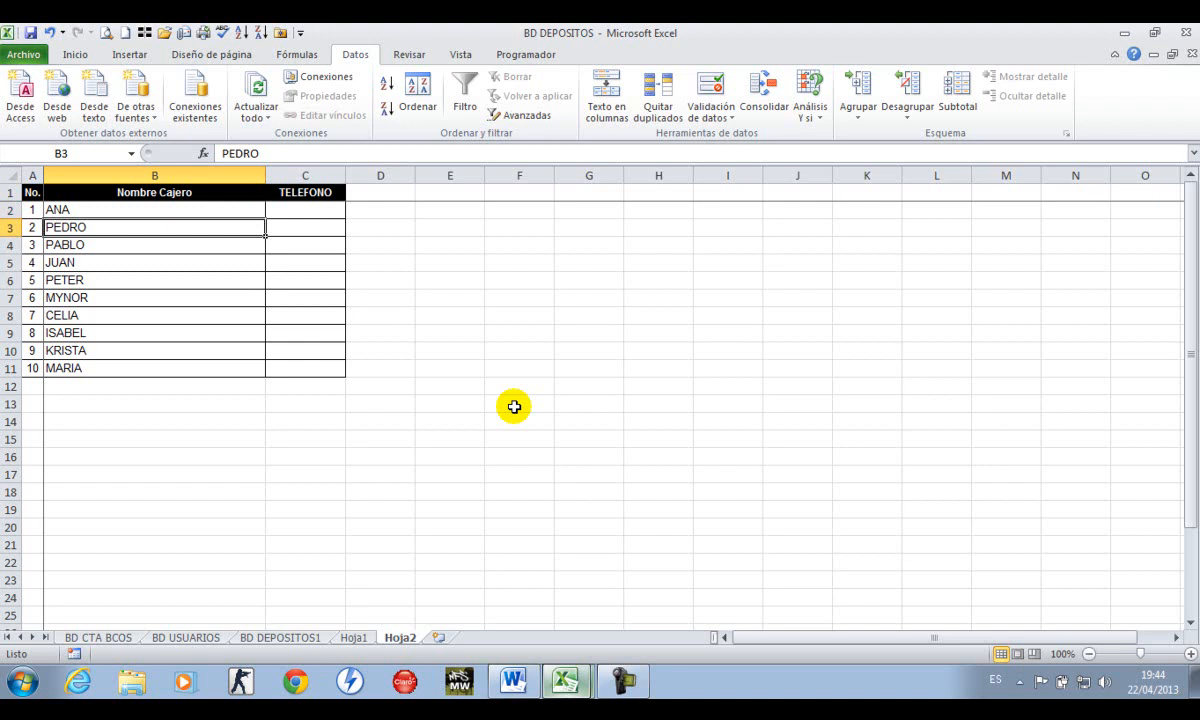
key(Up)
key(Right)
key(shift+Down)
key(shift+Down)
key(shift+Down)
key(shift+Down)
key(shift+Down)
key(shift+Down)
key(shift+Down)
key(shift+Down)
key(shift+Down)
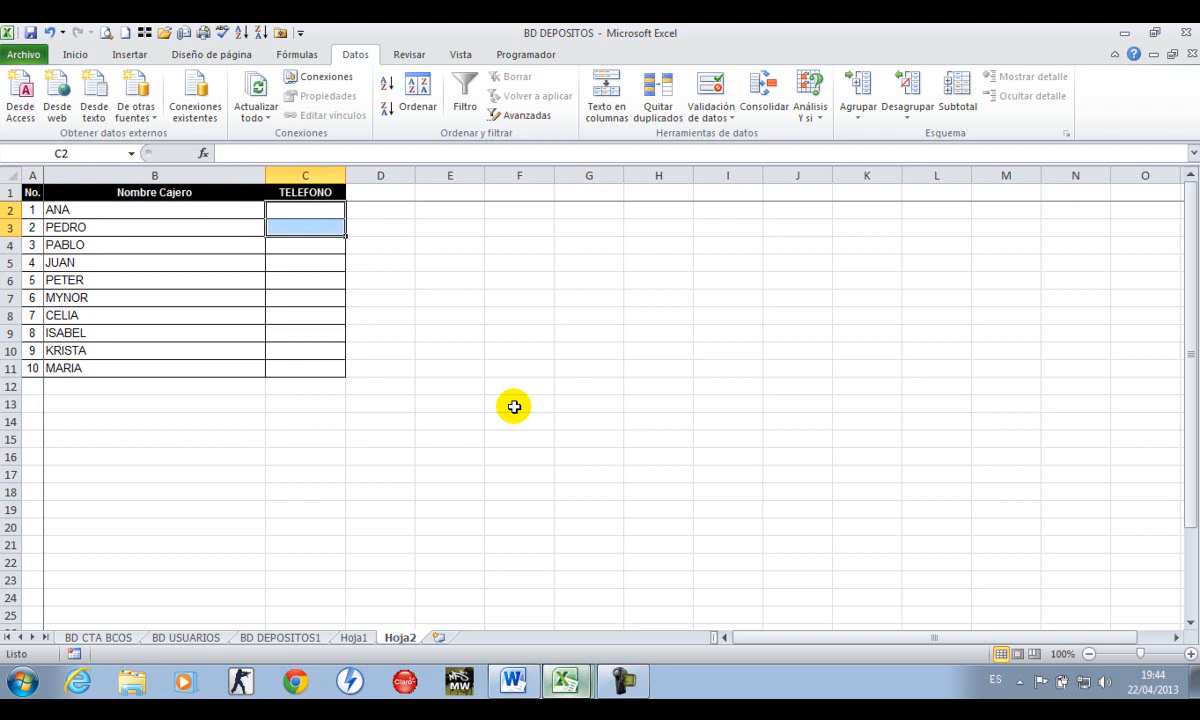
key(shift+Up)
key(shift+Down)
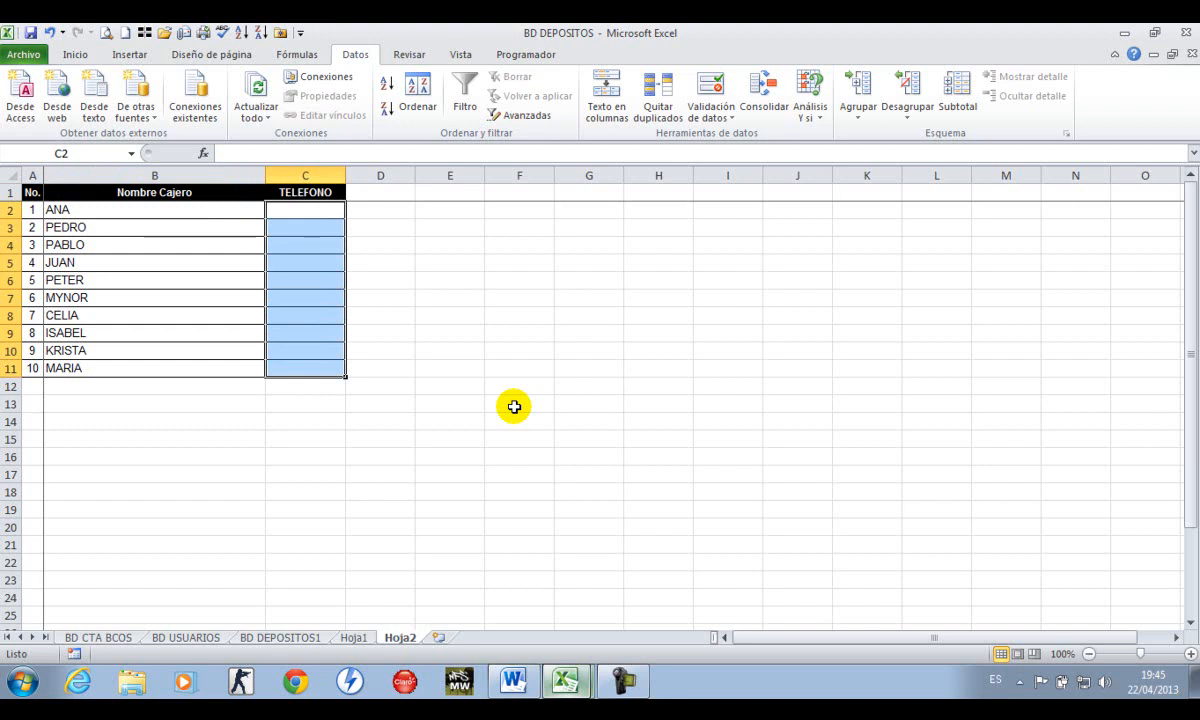
Open the data validation settings for the TELEFONO range C2:C11 and move the dialog beside the name column
drag(319, 214, 313, 375)
click(416, 332)
click(310, 206)
drag(310, 206, 312, 368)
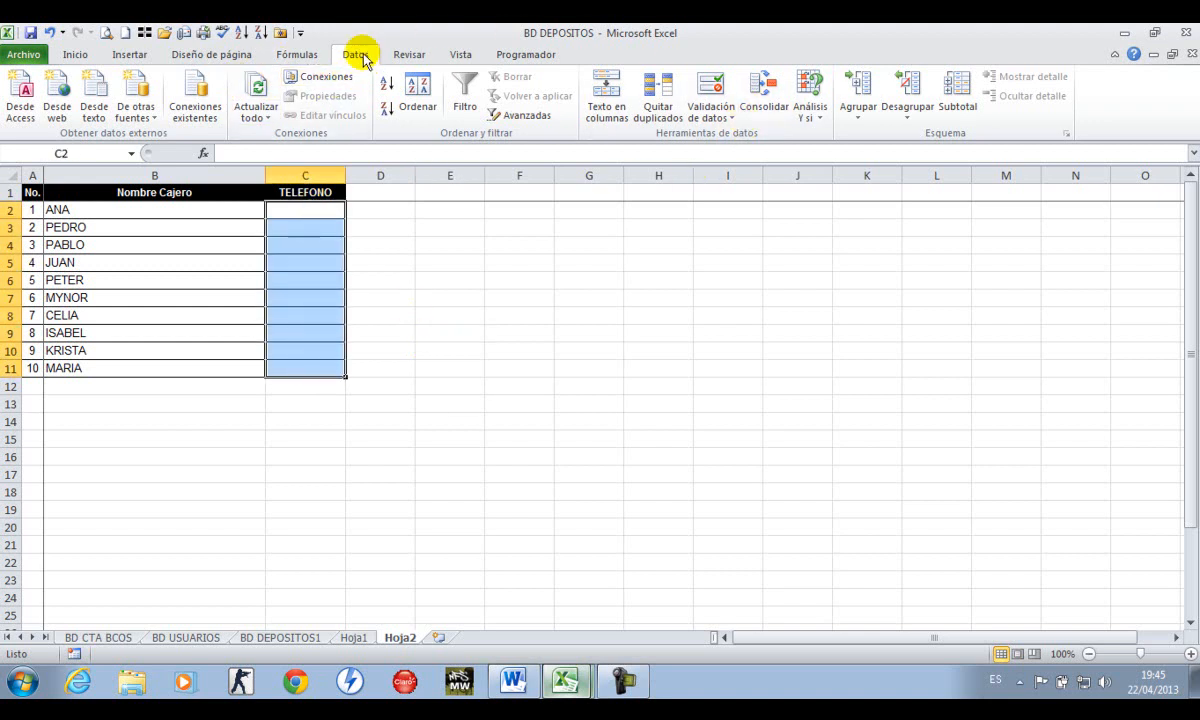
click(718, 117)
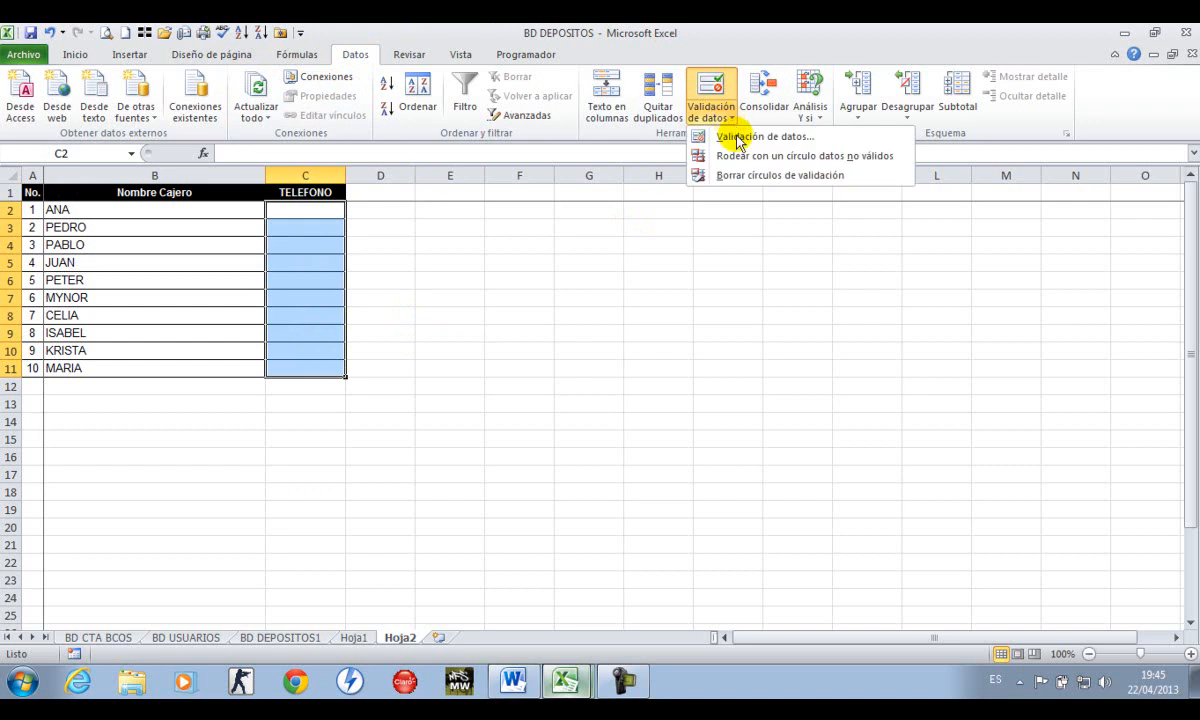
click(736, 134)
drag(544, 220, 407, 217)
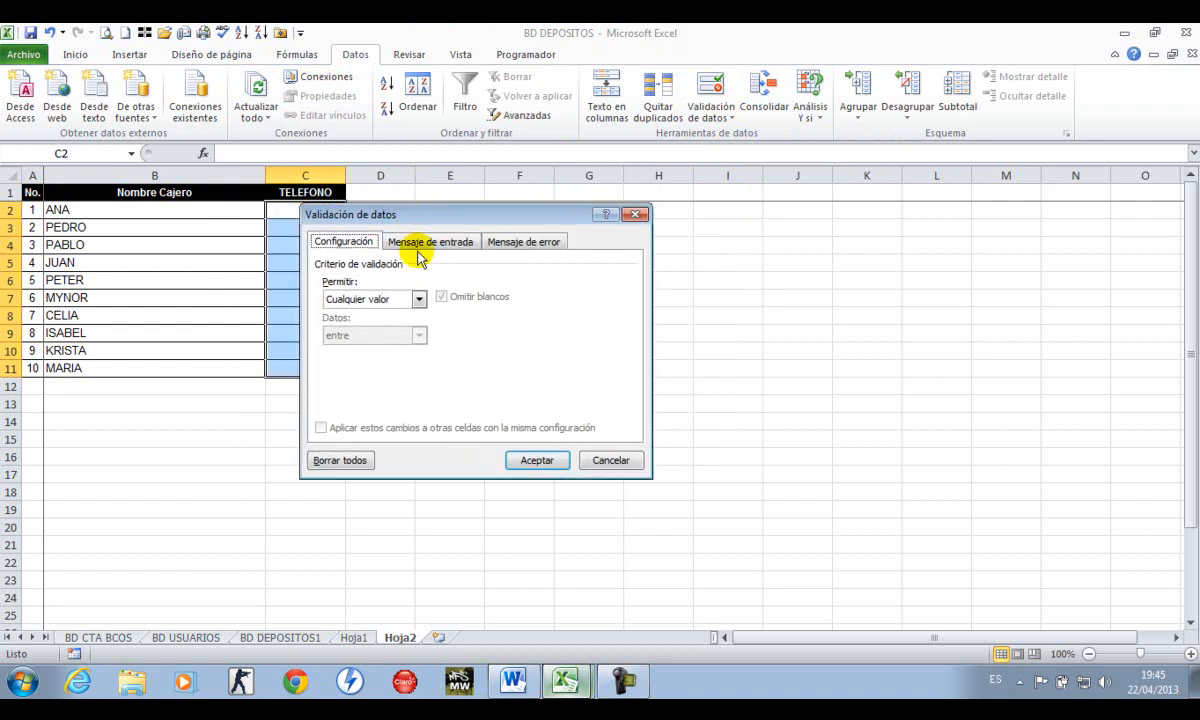
Try Número entero as the allowed value type and look through its comparison conditions
click(419, 299)
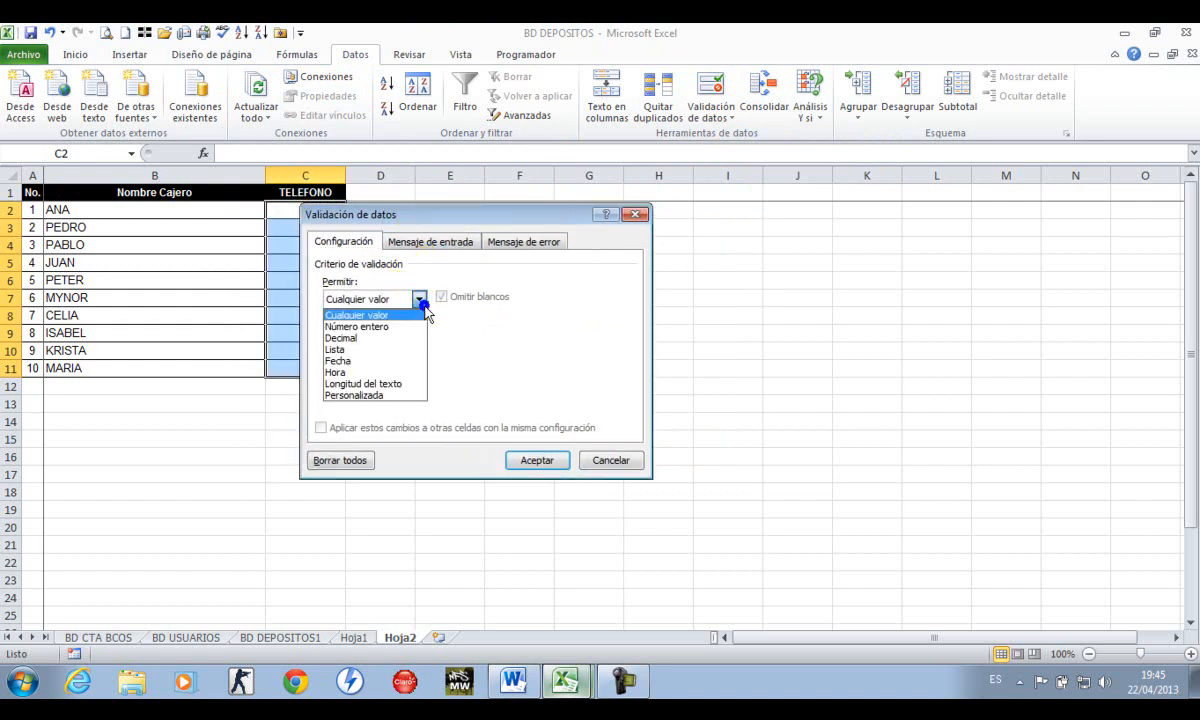
click(378, 334)
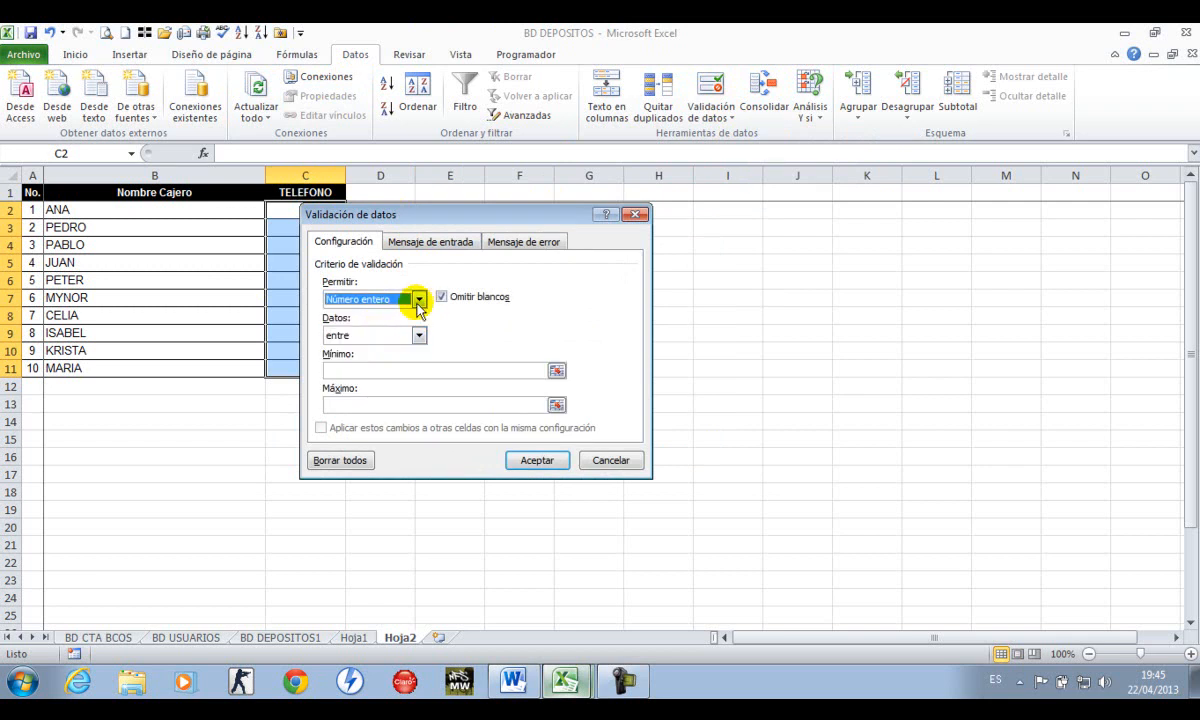
click(419, 299)
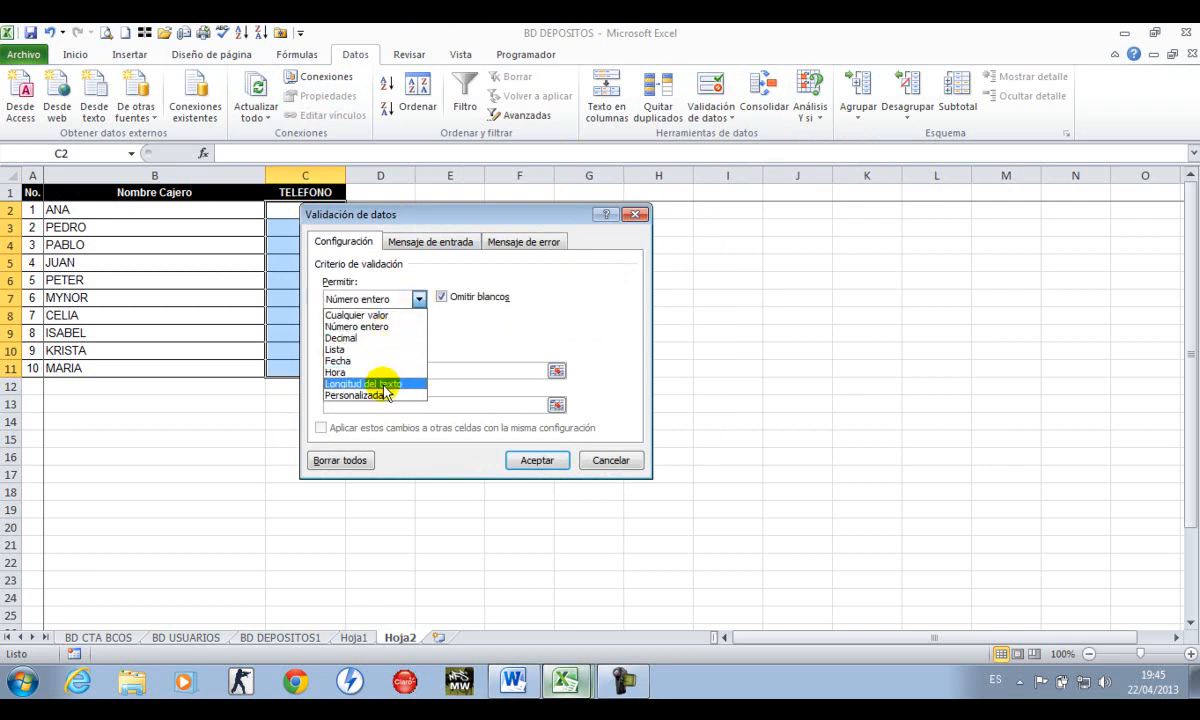
click(365, 327)
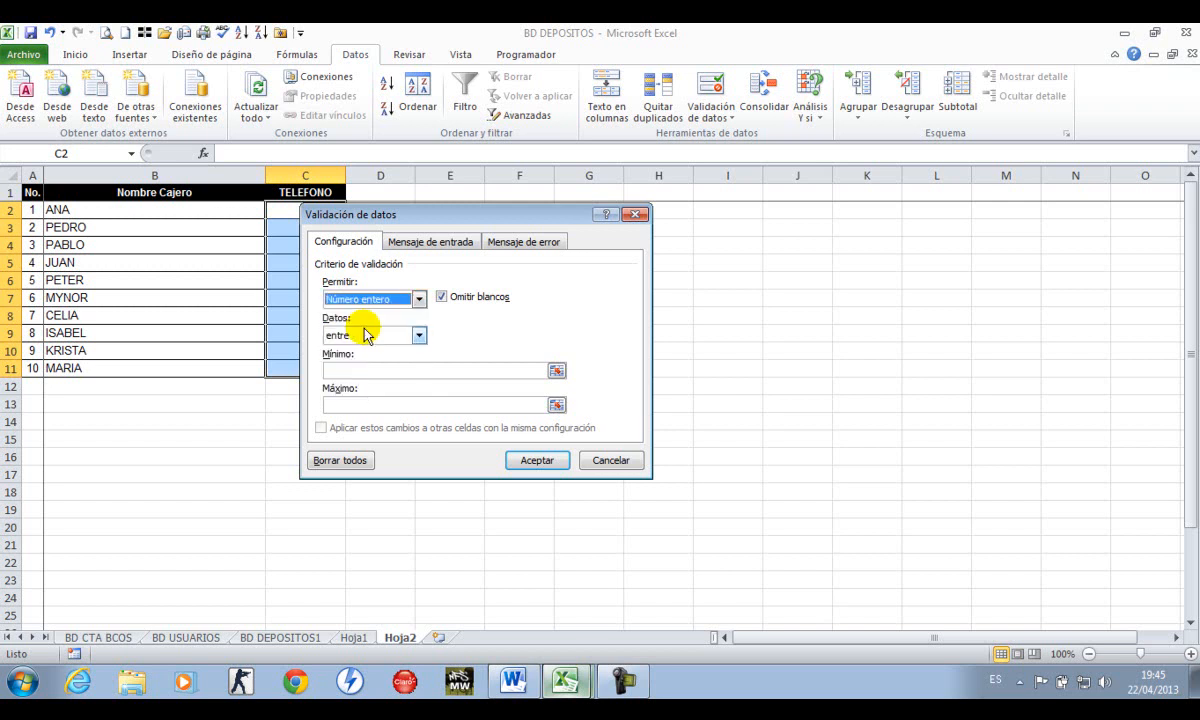
click(419, 335)
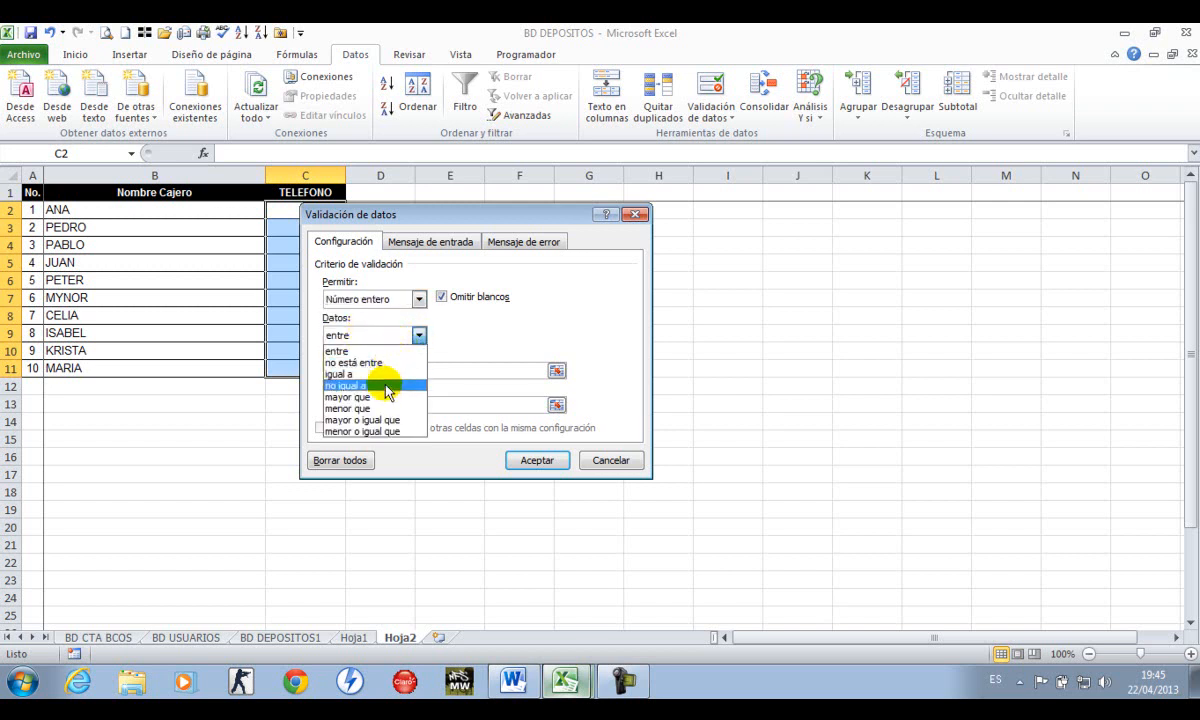
click(416, 300)
Set the validation to allow values by Longitud del texto and open the list of comparison conditions
click(416, 300)
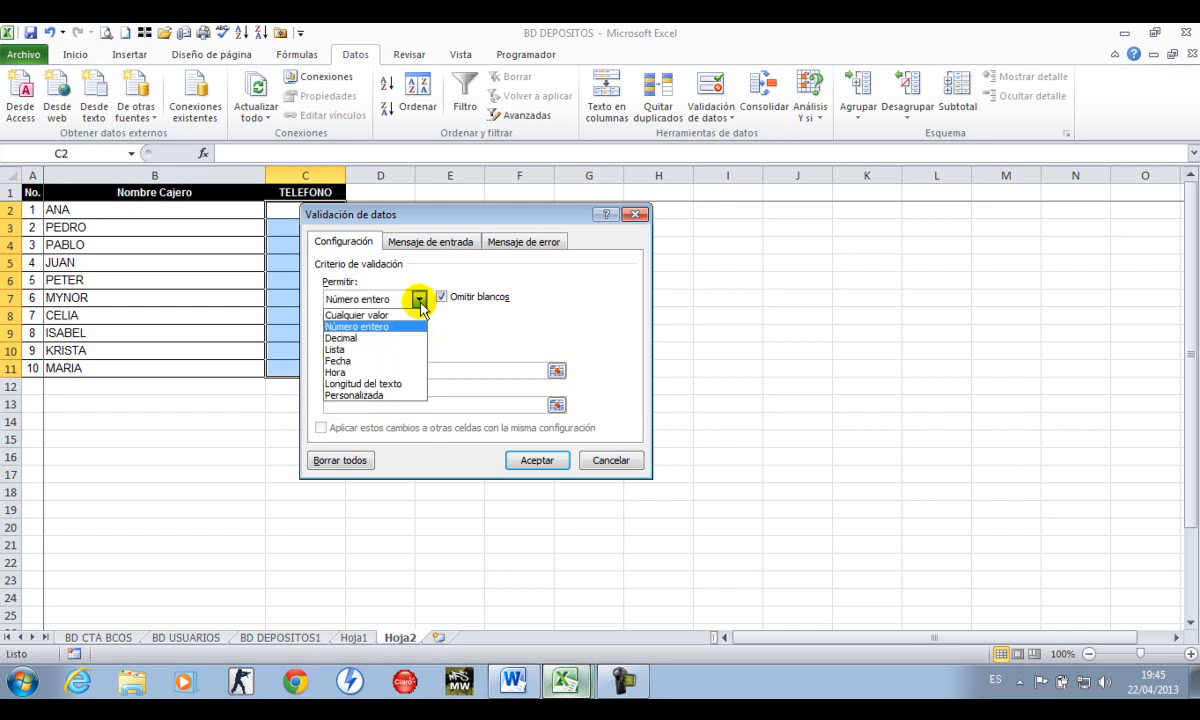
click(392, 384)
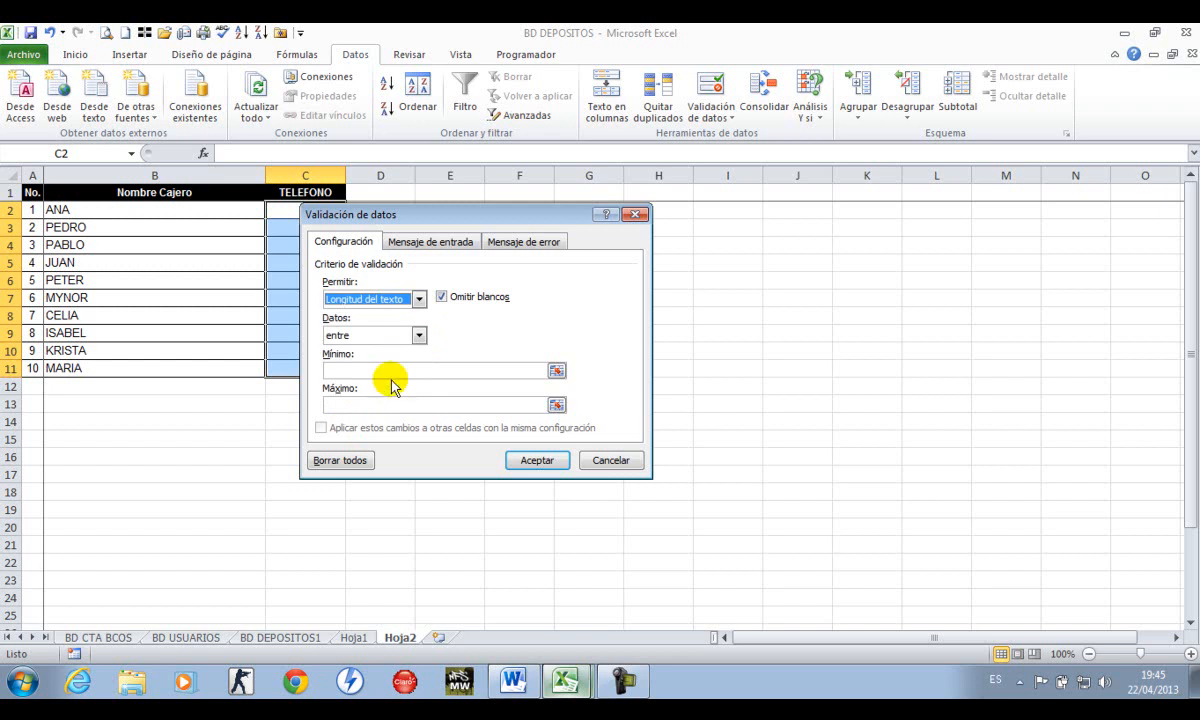
click(419, 335)
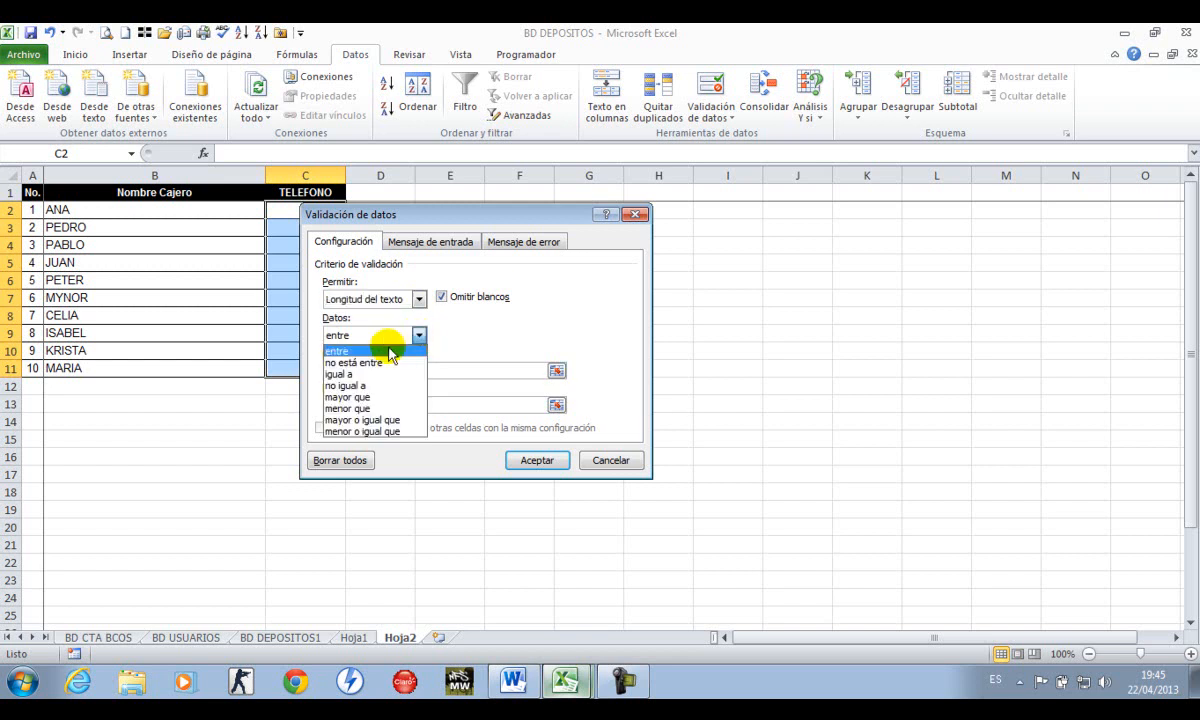